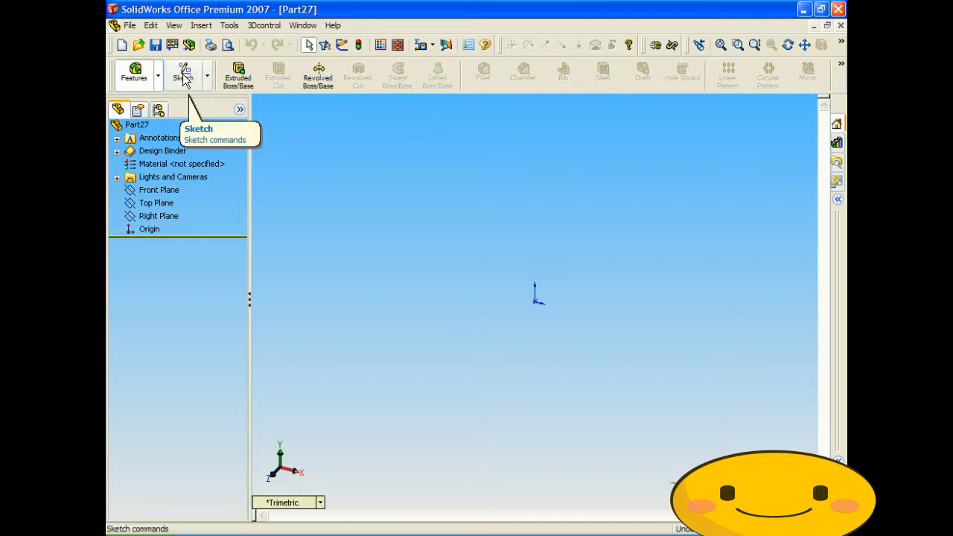
- Sketch a closed five-sided profile with lines on the Front Plane, starting and ending at the origin, and exit the sketch
left_click(183, 77)
left_click(362, 72)
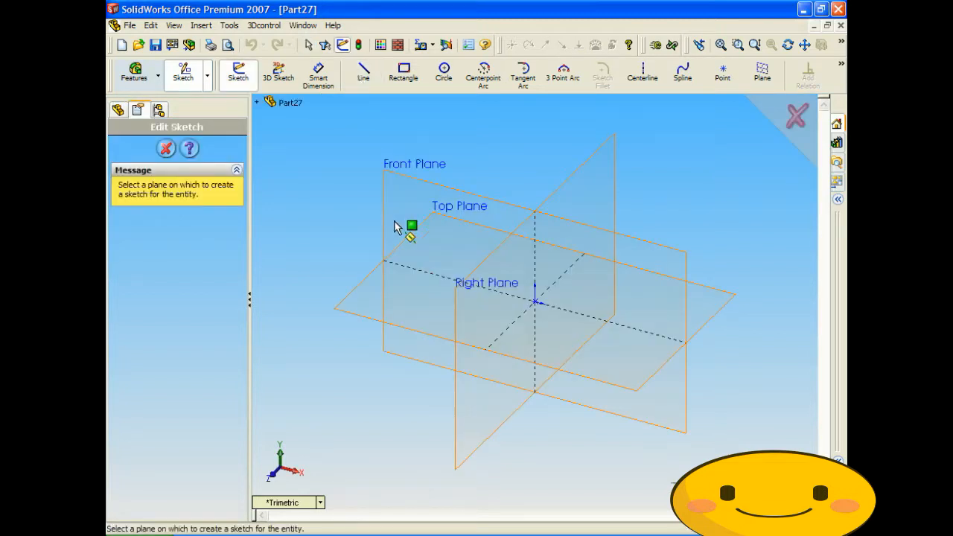
left_click(404, 181)
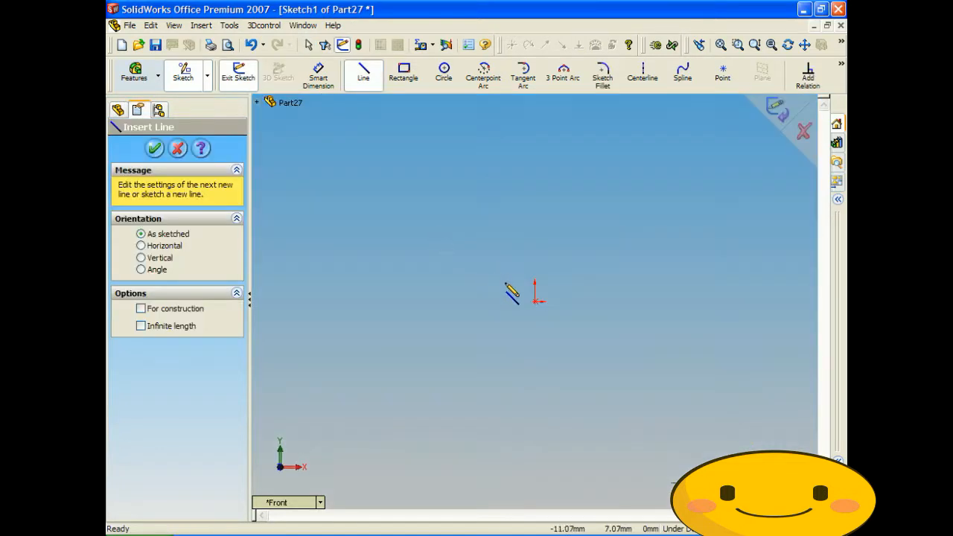
left_click(535, 301)
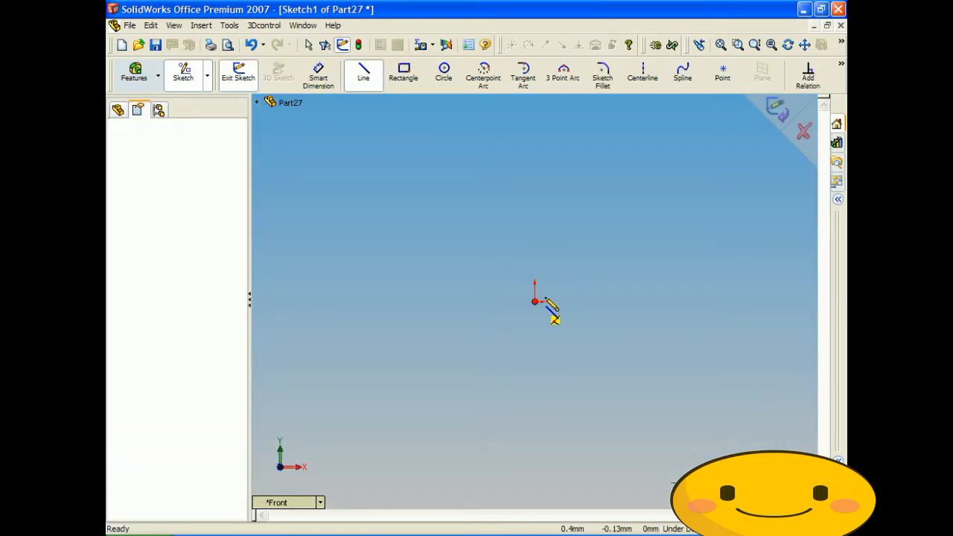
left_click(534, 180)
left_click(674, 116)
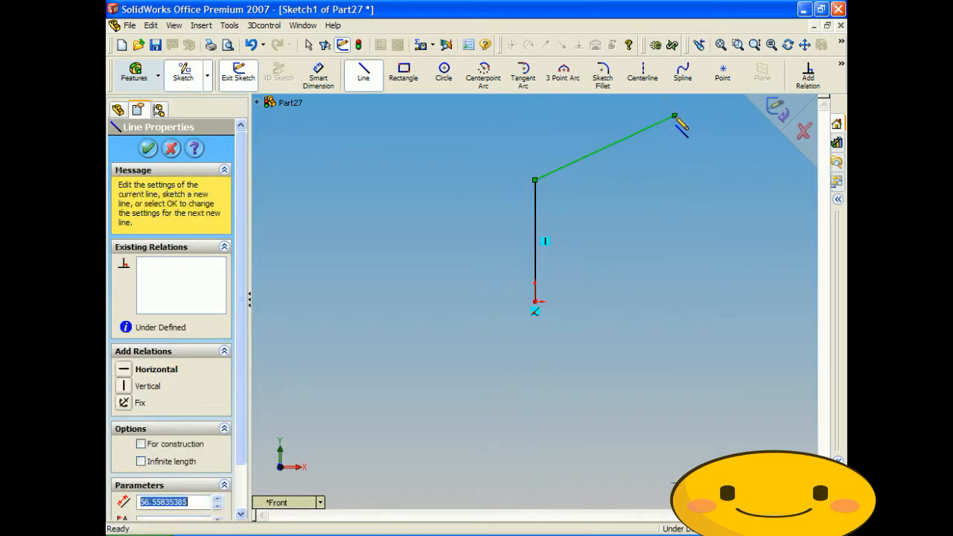
left_click(767, 241)
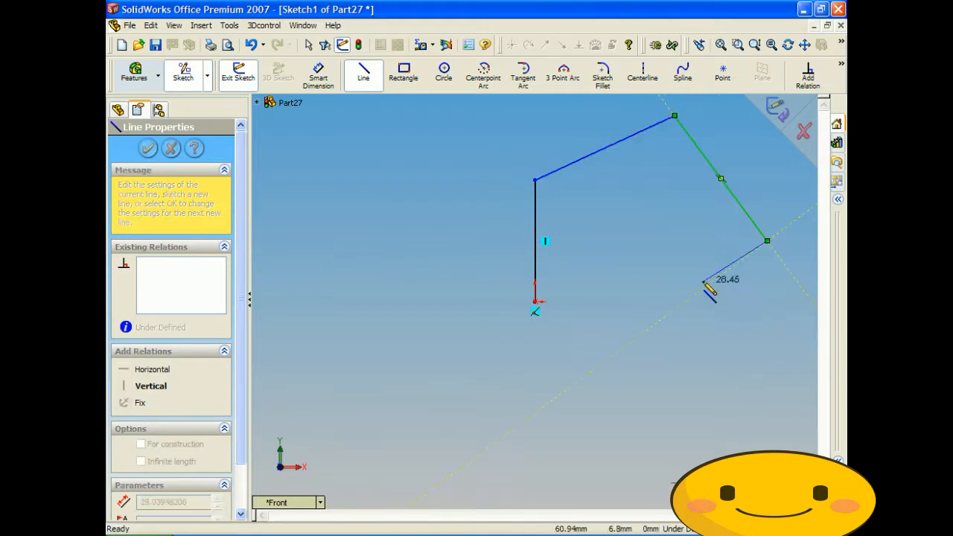
left_click(618, 385)
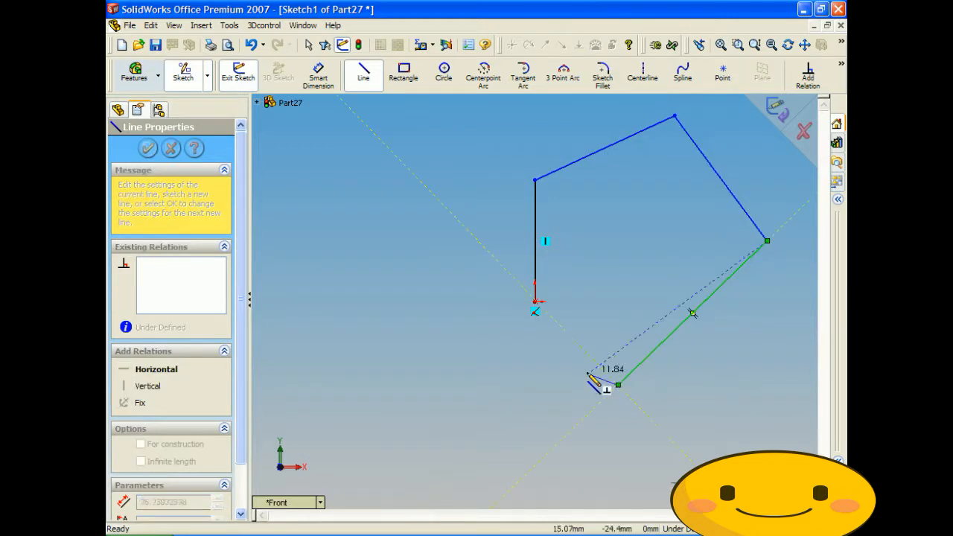
left_click(535, 302)
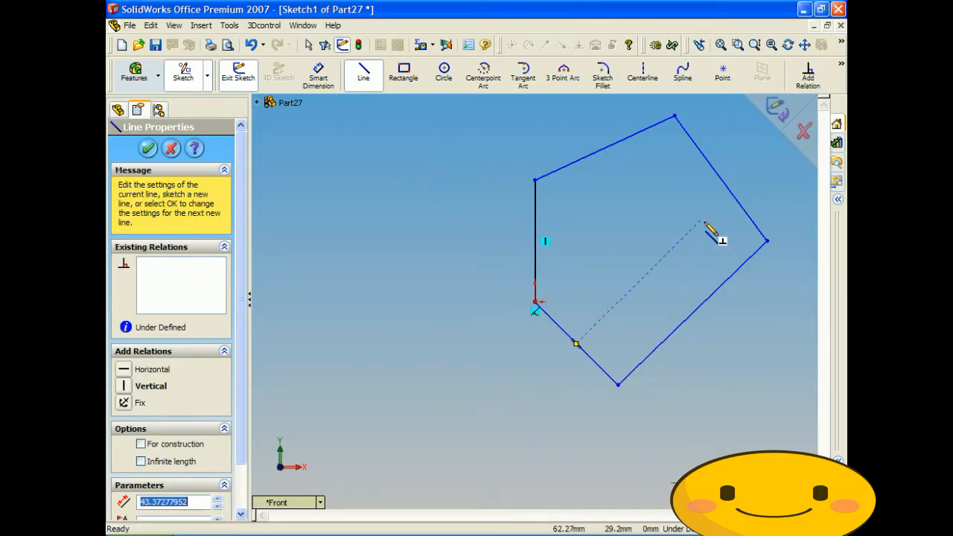
left_click(774, 109)
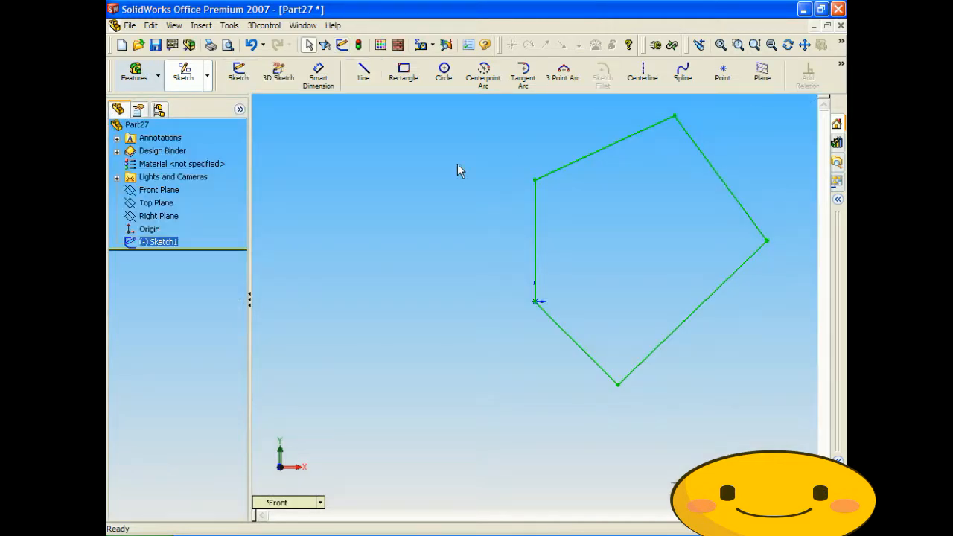
- Extrude the five-sided profile as a blind boss to a depth of 10 mm
left_click(135, 73)
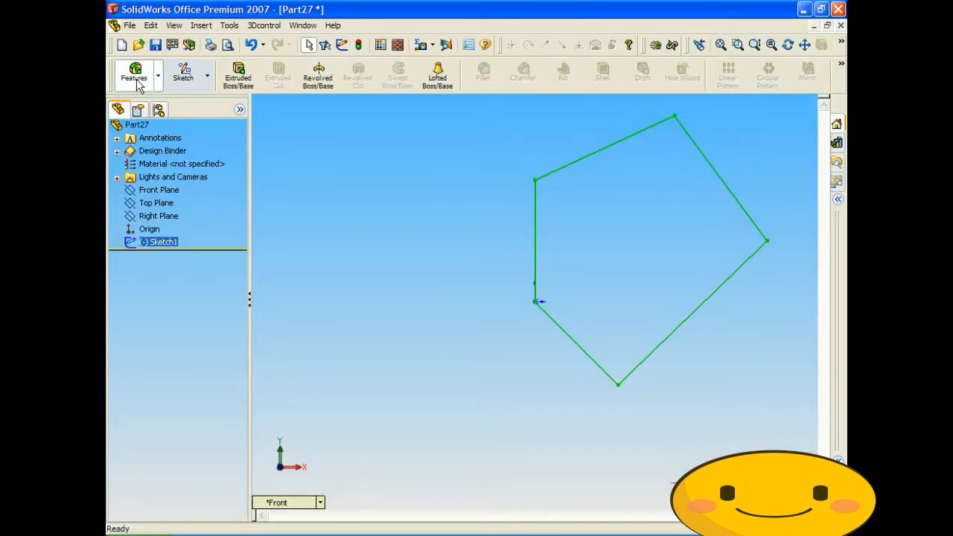
left_click(239, 74)
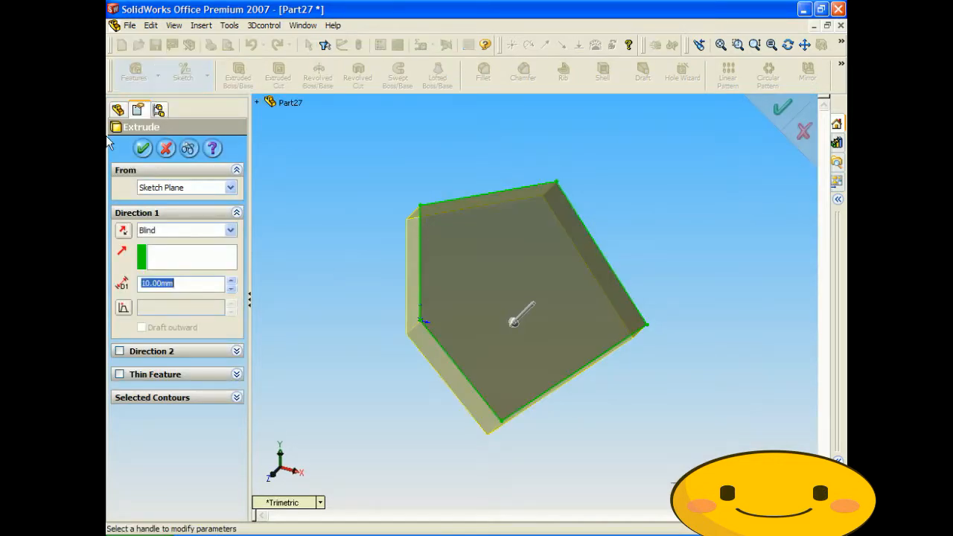
left_click(142, 149)
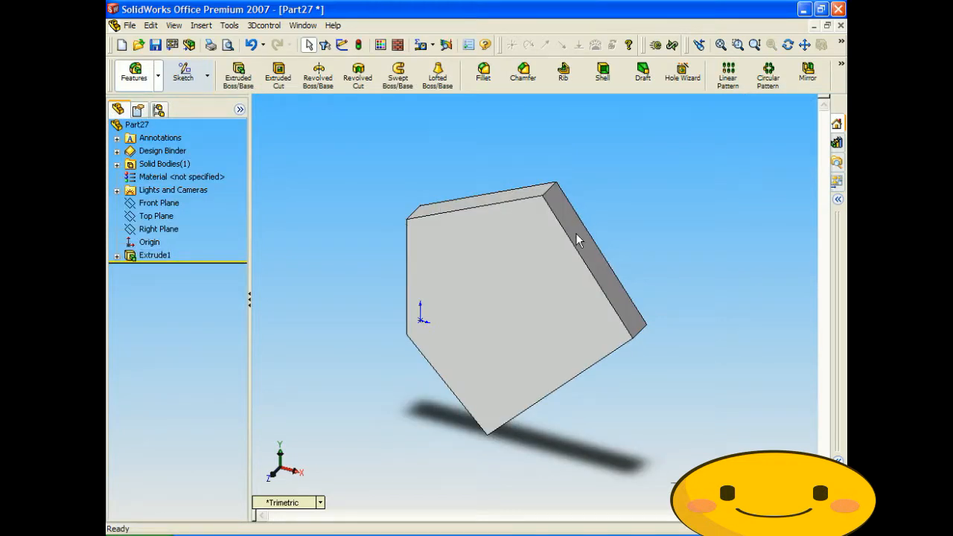
- Reopen the sketch beneath the Extrude1 feature for editing
middle_click_drag(578, 238, 613, 186)
middle_click_drag(526, 232, 510, 234)
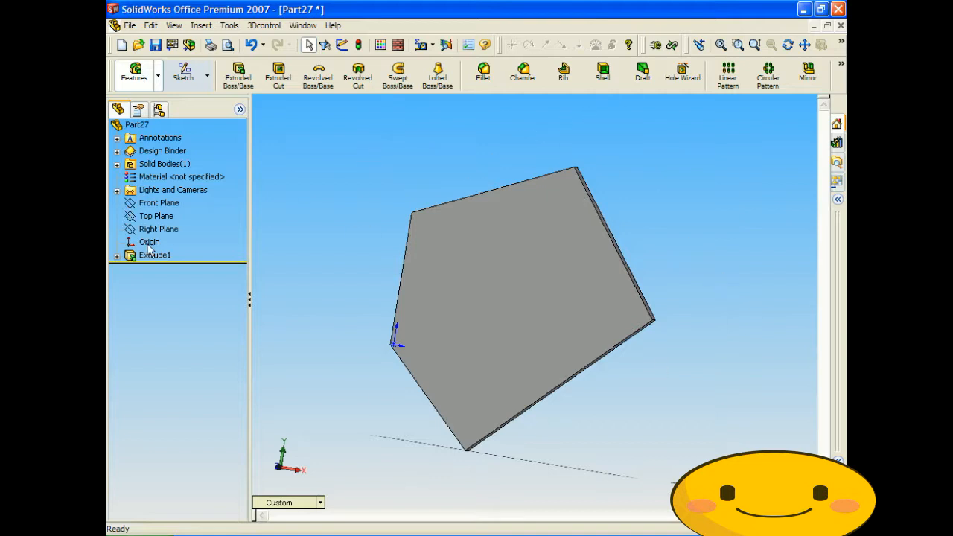
left_click(116, 255)
right_click(156, 268)
left_click(170, 292)
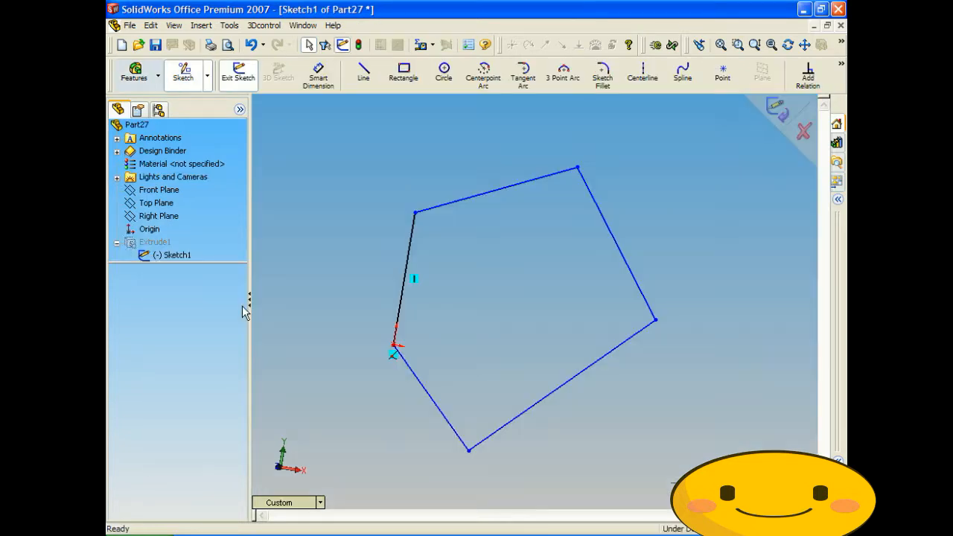
- Sketch a separate slanted line about 58 mm long outside the profile, roughly parallel to its upper edge
left_click(360, 78)
left_click(394, 174)
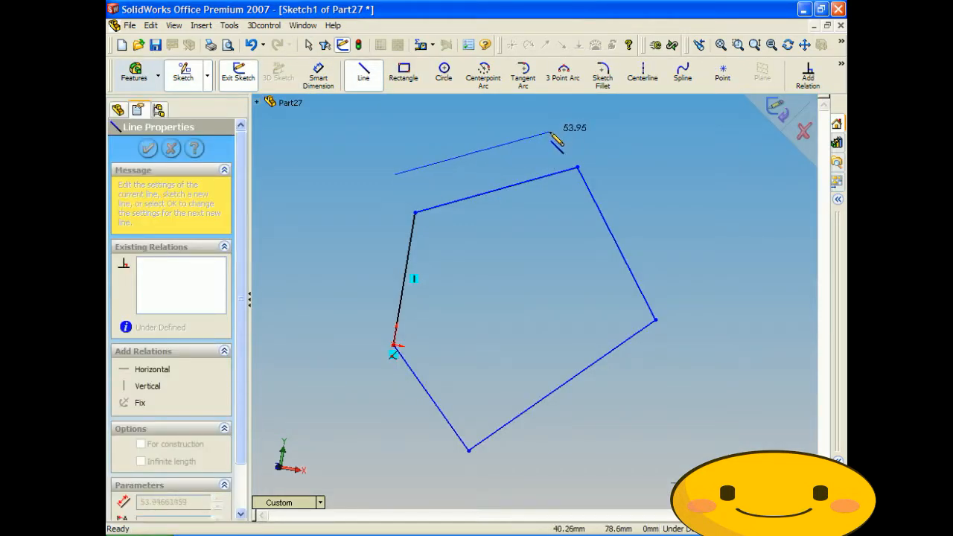
double_click(560, 125)
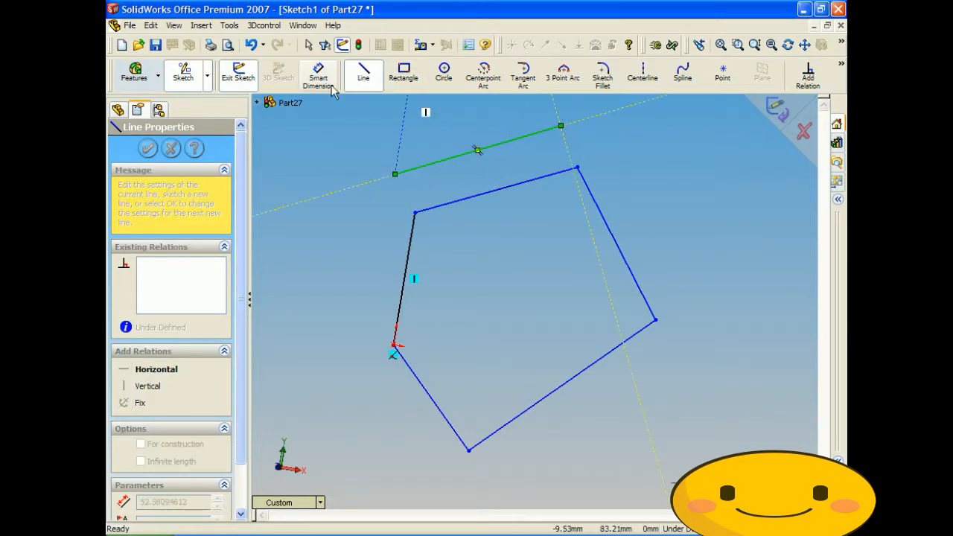
- Try dimensioning the separate line's horizontal extent, and delete both that dimension and the line
left_click(331, 87)
left_click(457, 163)
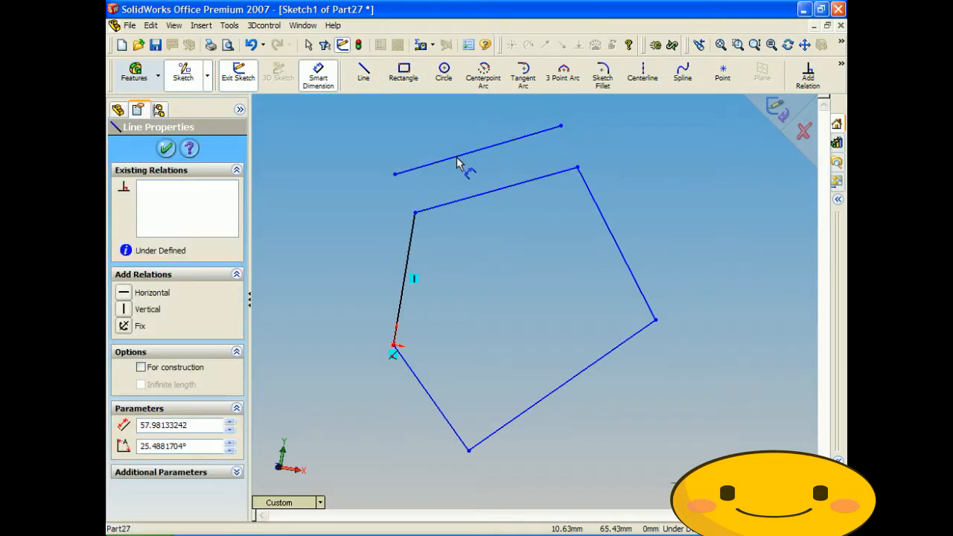
left_click(454, 208)
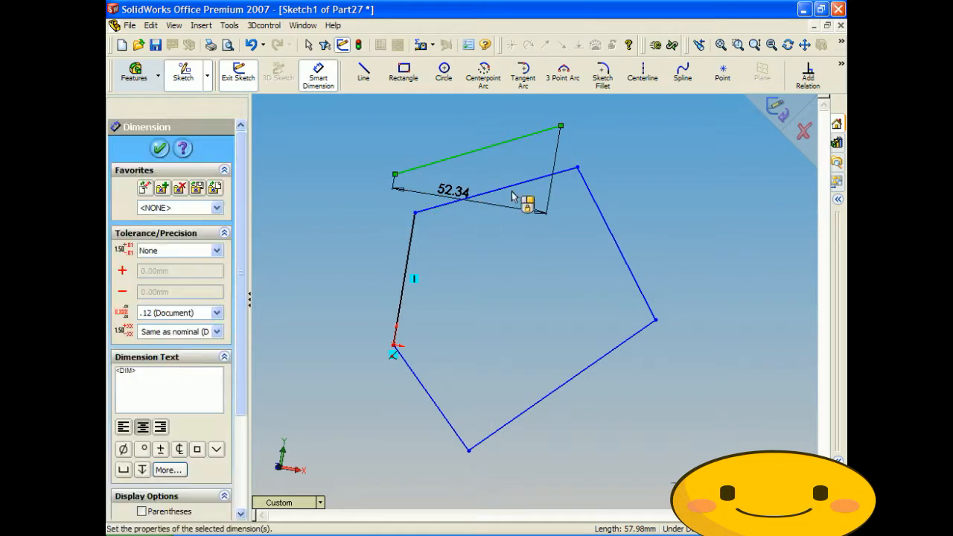
left_click(501, 174)
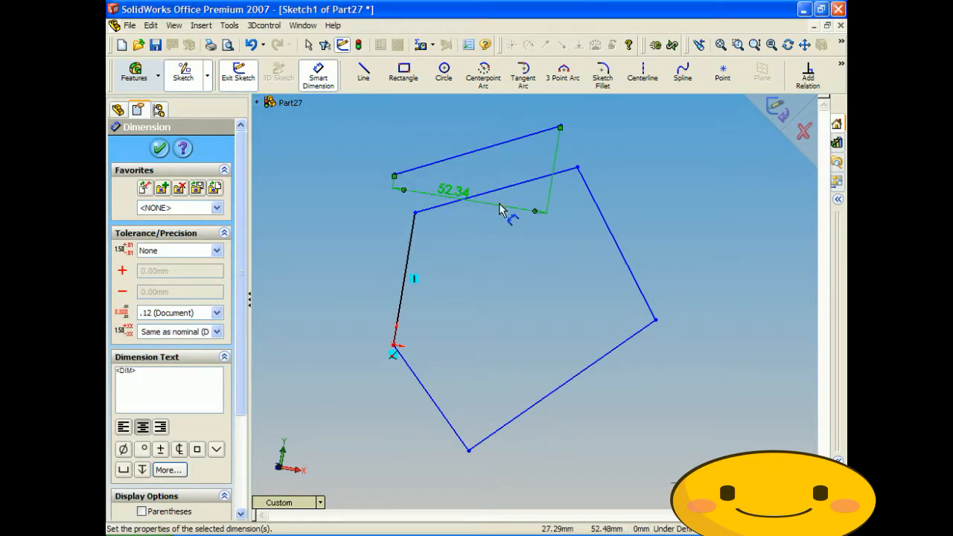
key("Delete")
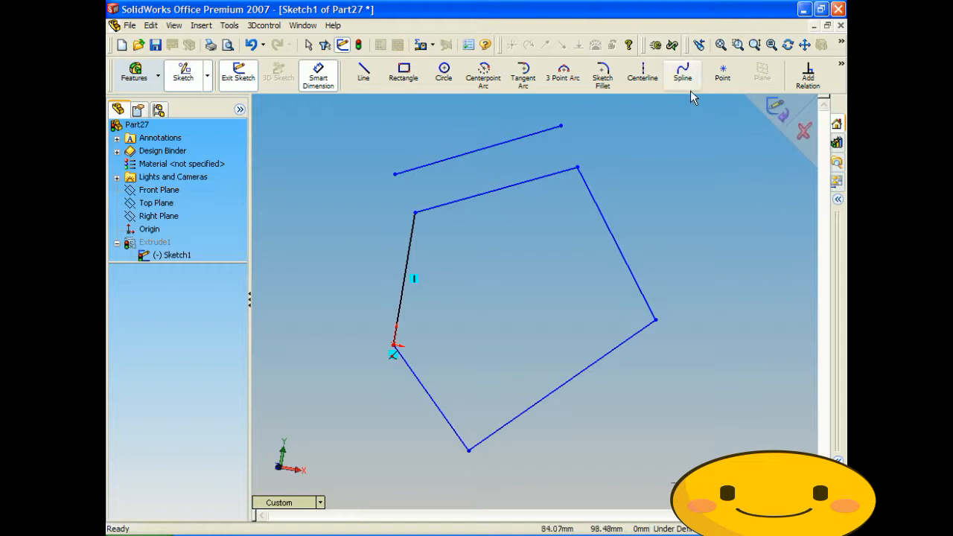
left_click(485, 150)
key("Escape")
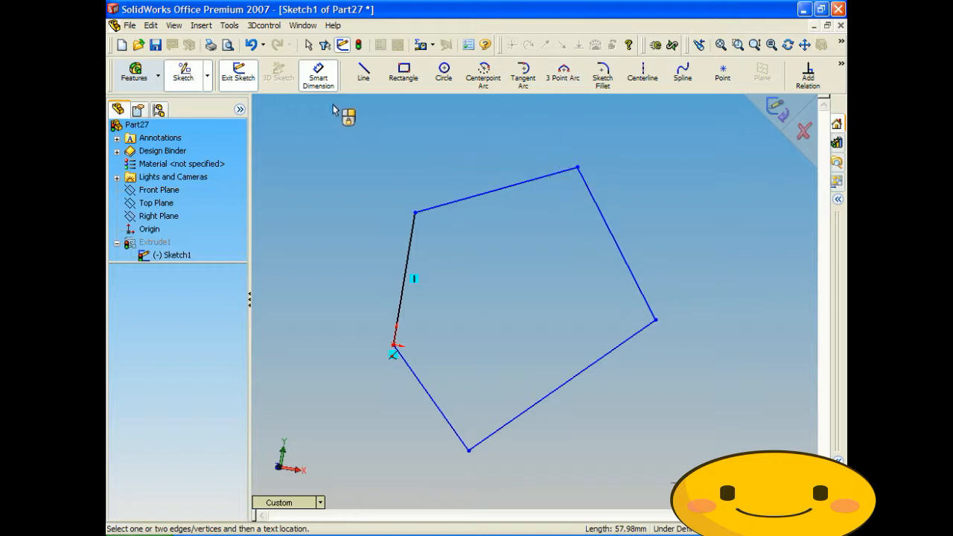
- Offset the whole five-sided profile chain outward by 10 mm, with the offset dimension added
left_click(231, 26)
mouse_move(277, 147)
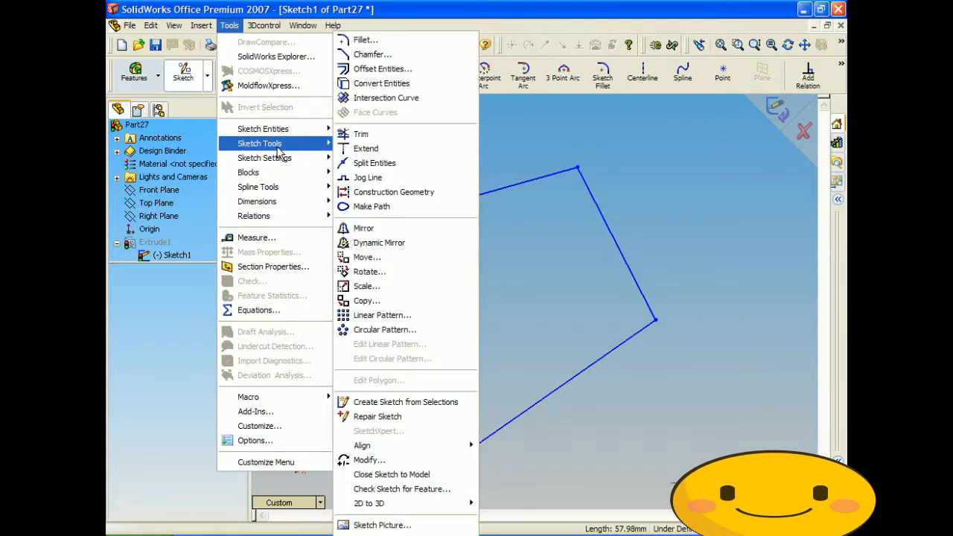
left_click(386, 71)
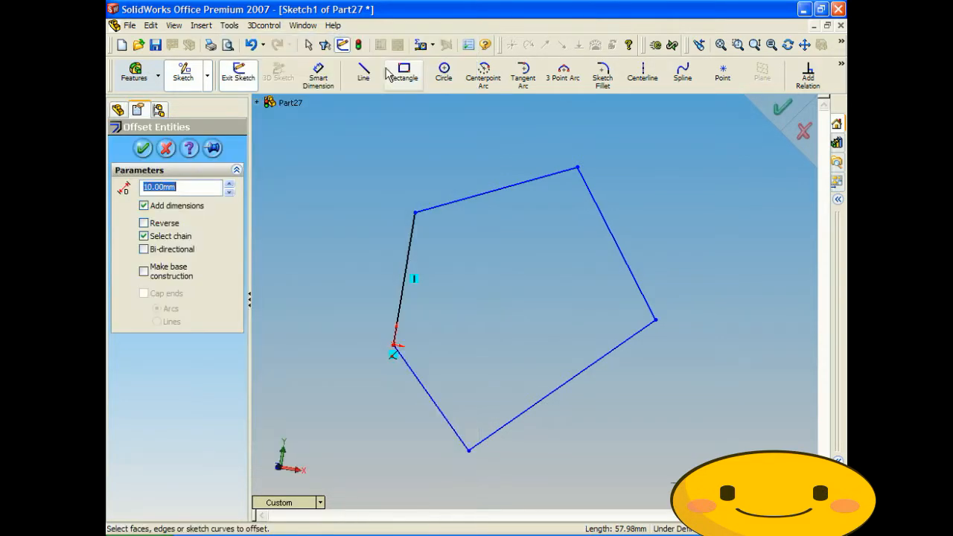
left_click(438, 211)
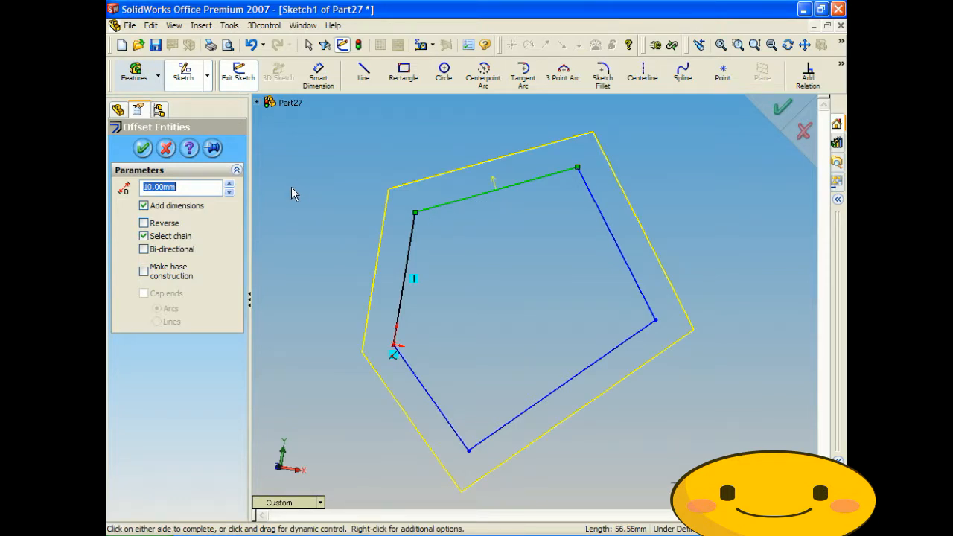
left_click(229, 183)
left_click(229, 183)
left_click(229, 183)
left_click(229, 183)
left_click(229, 192)
left_click(229, 191)
left_click(229, 191)
left_click(229, 192)
left_click(143, 148)
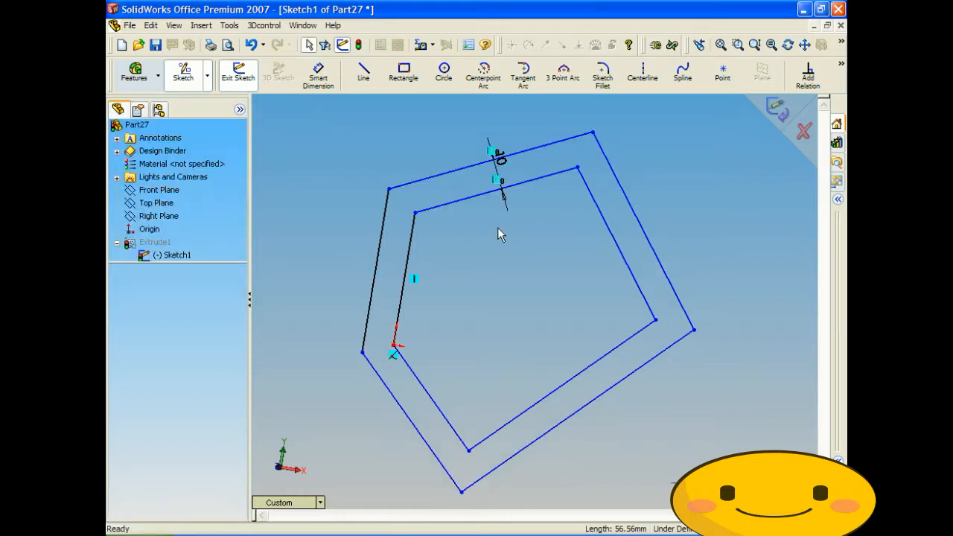
- Delete all five original inner lines so only the offset outline is left, and exit the sketch to rebuild the extrusion
left_click(437, 206)
key("Delete")
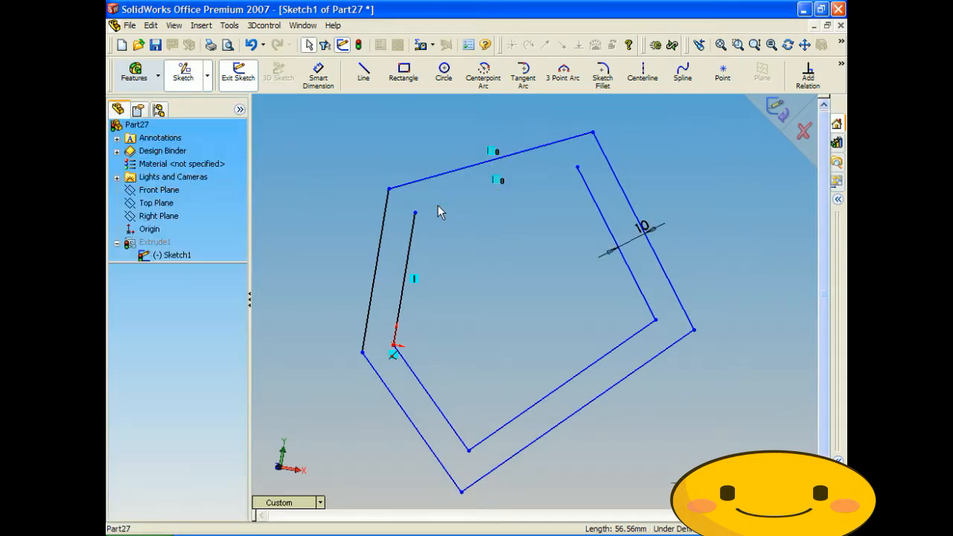
left_click(411, 237)
key("Delete")
left_click(417, 385)
key("Delete")
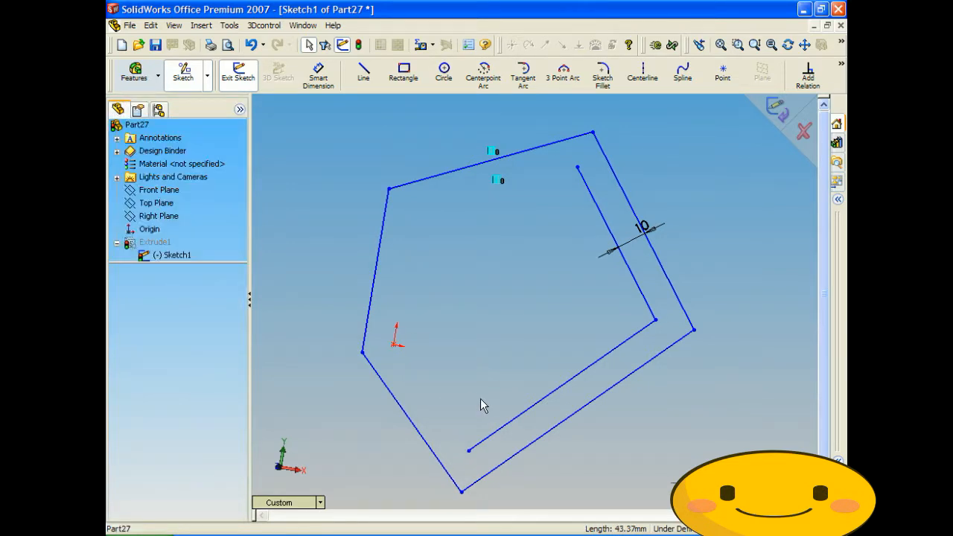
left_click(504, 433)
key("Delete")
left_click(644, 296)
key("Delete")
left_click(776, 110)
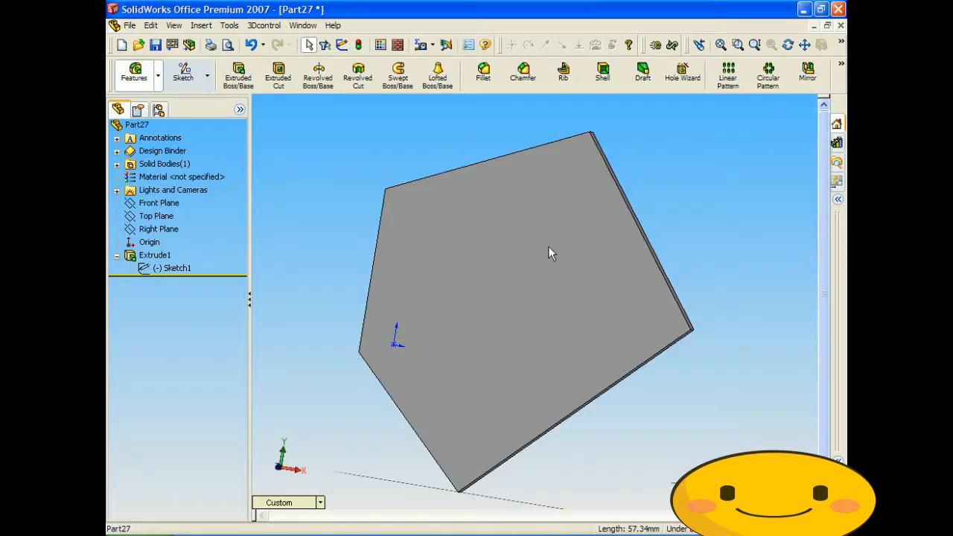
- Open the enlarged extrusion's underlying sketch for editing again
middle_click_drag(447, 170, 610, 186)
middle_click_drag(591, 256, 628, 245)
key("Escape")
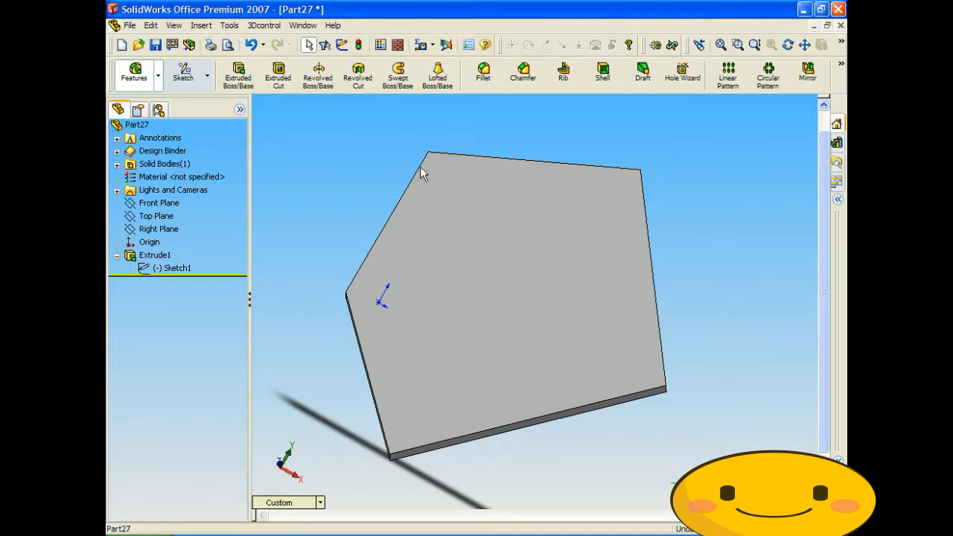
right_click(166, 273)
left_click(192, 291)
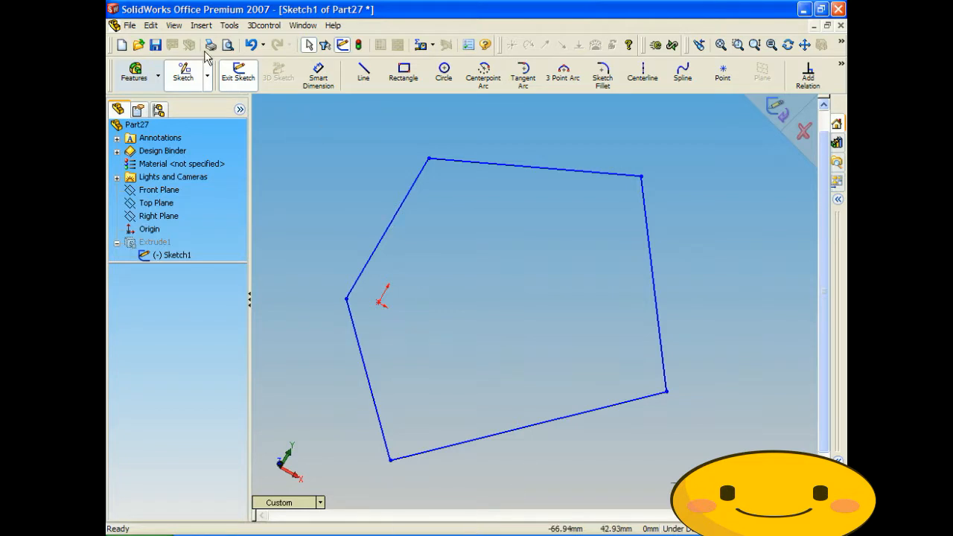
- Offset the outline chain 10 mm outward, keep both outlines, and exit the sketch to rebuild the extrusion as a hollow frame
left_click(226, 28)
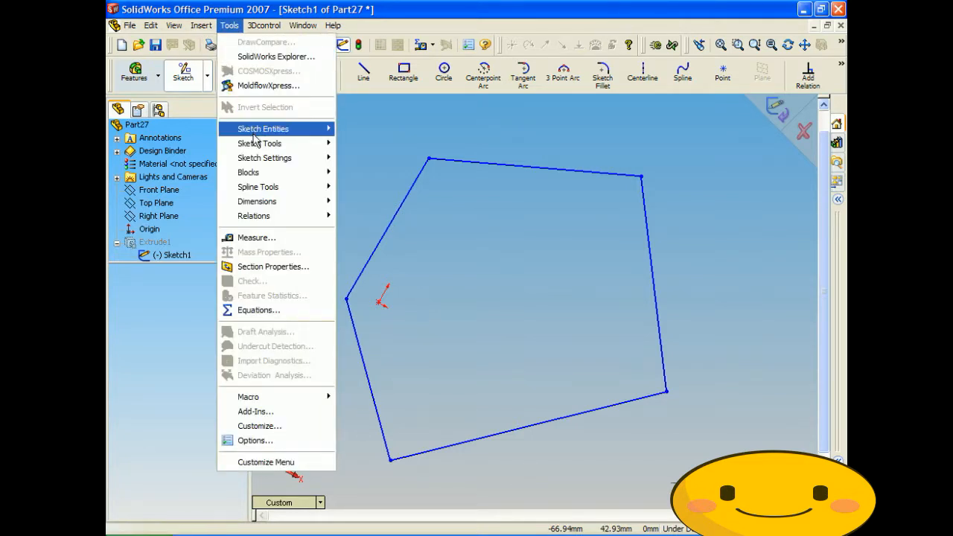
mouse_move(246, 143)
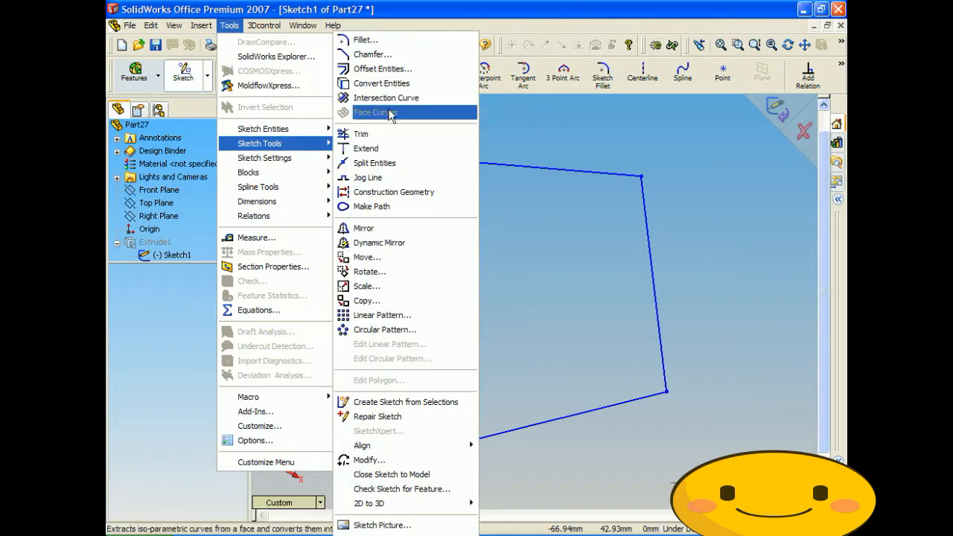
left_click(383, 68)
left_click(414, 186)
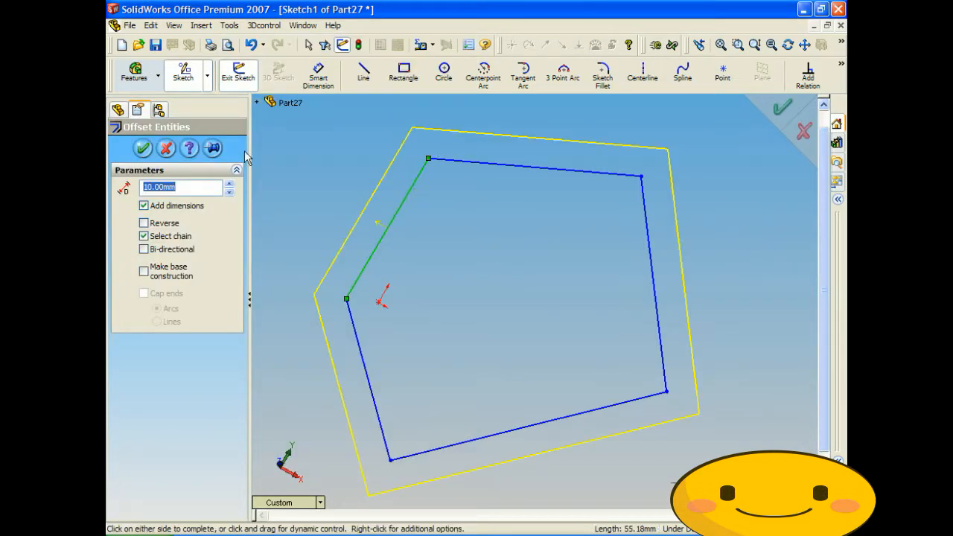
left_click(142, 149)
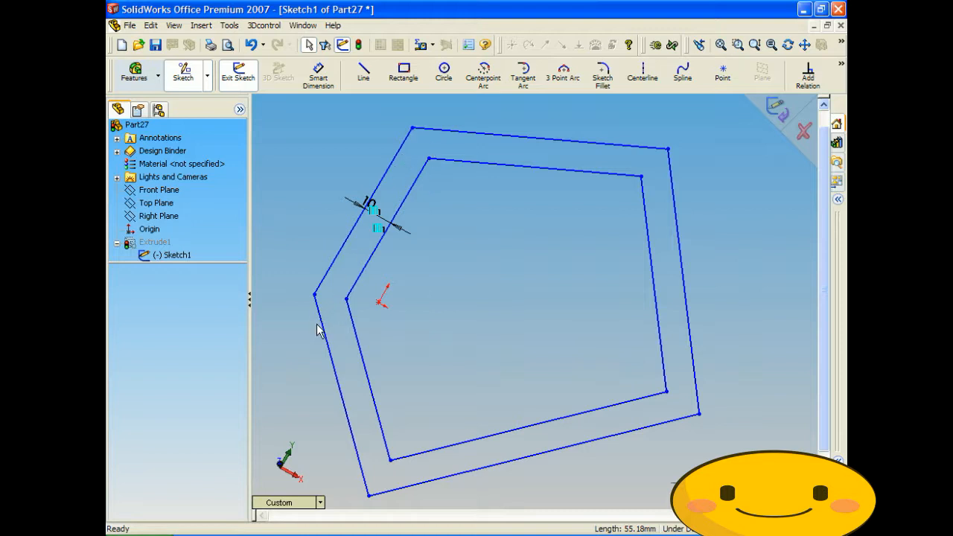
left_click(774, 112)
middle_click_drag(511, 227, 459, 248)
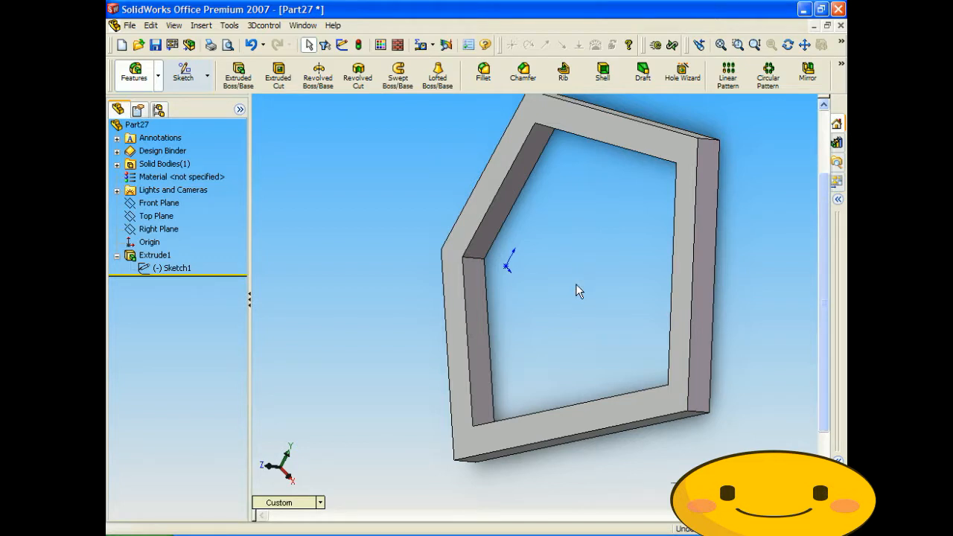
middle_click_drag(574, 283, 593, 224)
scroll(627, 289, "up", 2)
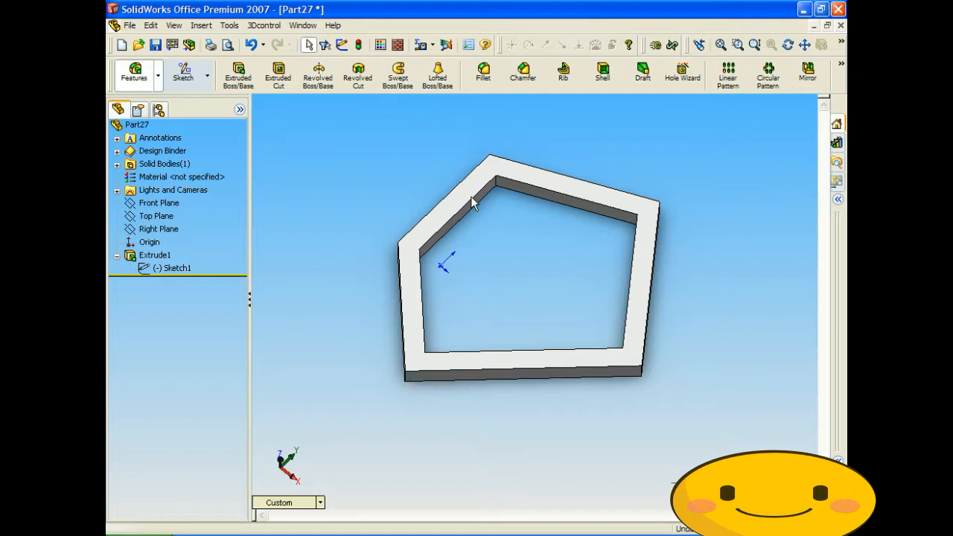
middle_click_drag(550, 212, 523, 279)
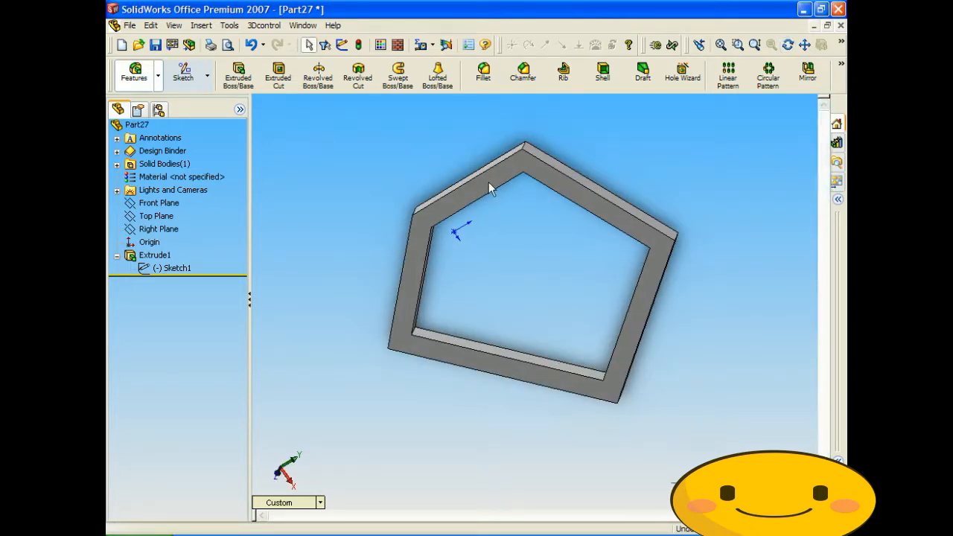
scroll(519, 231, "down", 5)
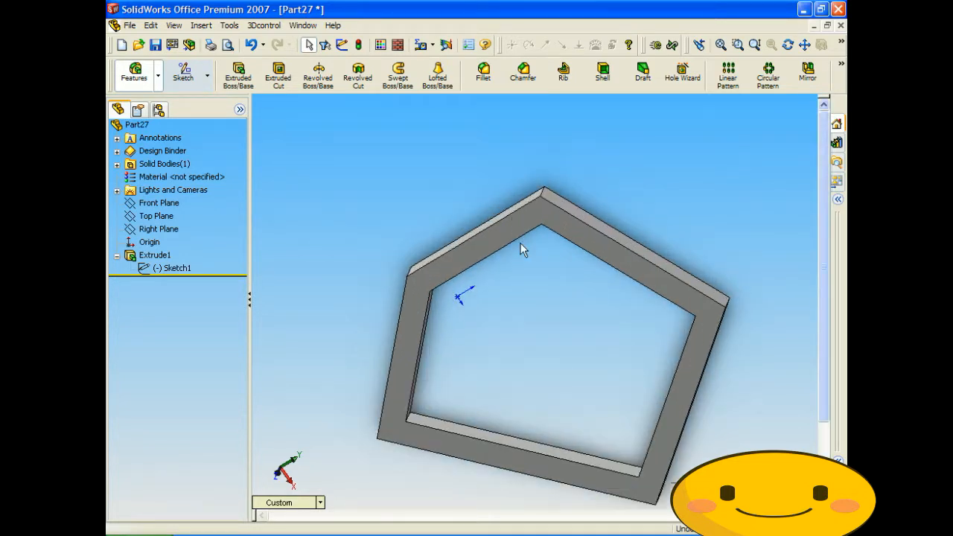
scroll(509, 275, "up", 3)
middle_click_drag(510, 275, 554, 269)
scroll(547, 268, "up", 1)
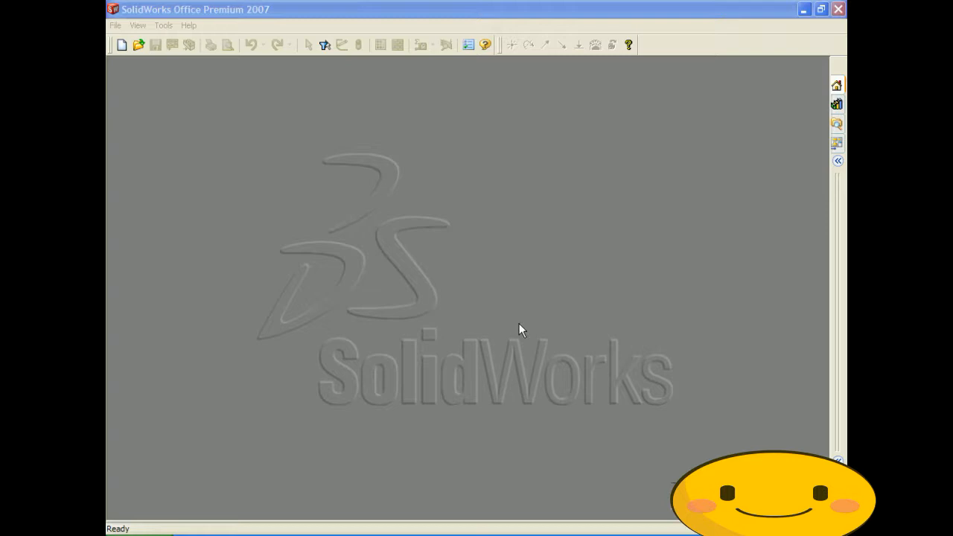
- Create a new part document
left_click(115, 26)
left_click(127, 41)
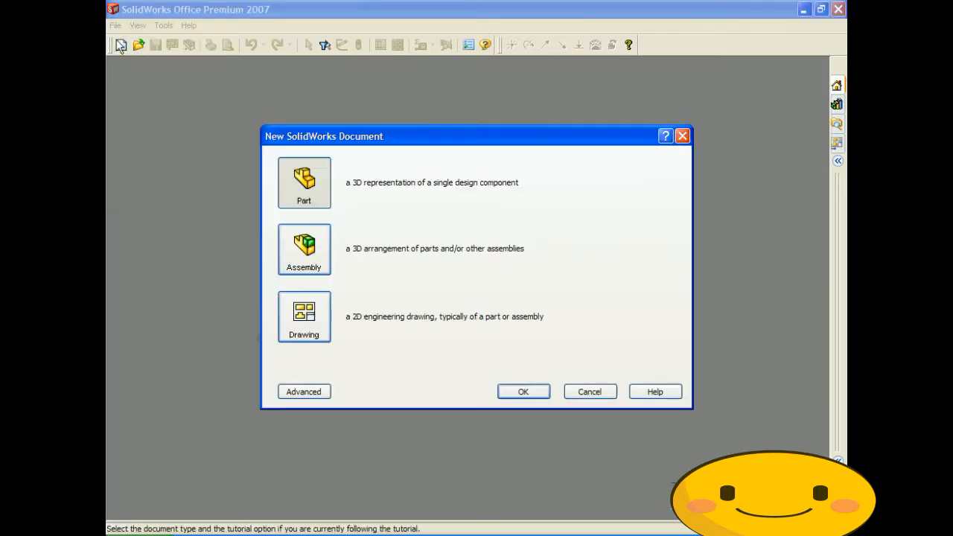
left_click(324, 165)
left_click(527, 396)
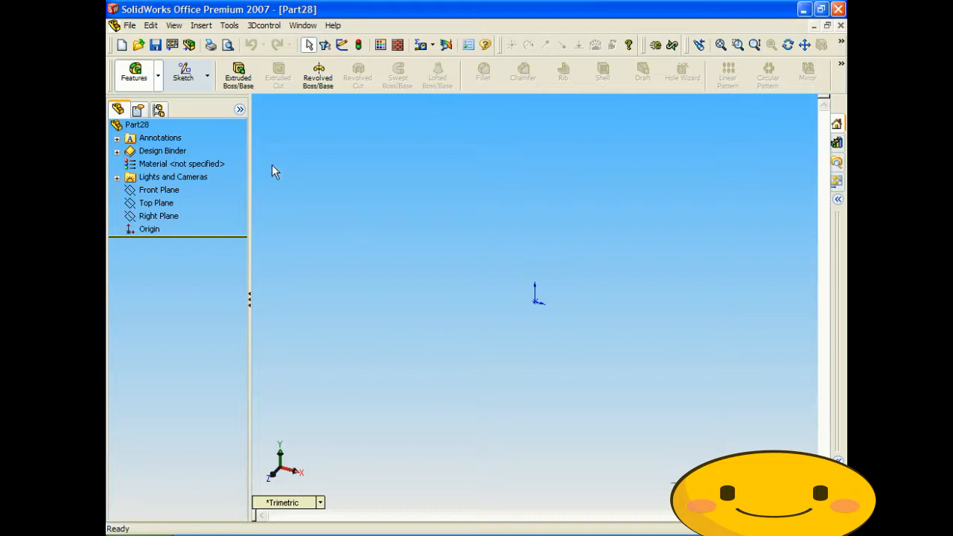
- Sketch two connected sloping lines on the Front Plane, from the origin to about 104 mm right and 56 mm above it
left_click(183, 73)
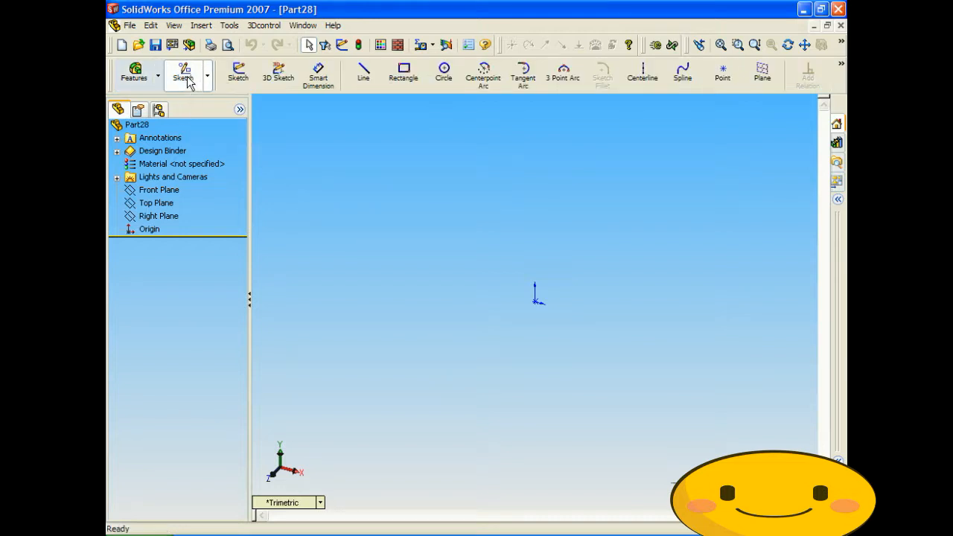
left_click(160, 191)
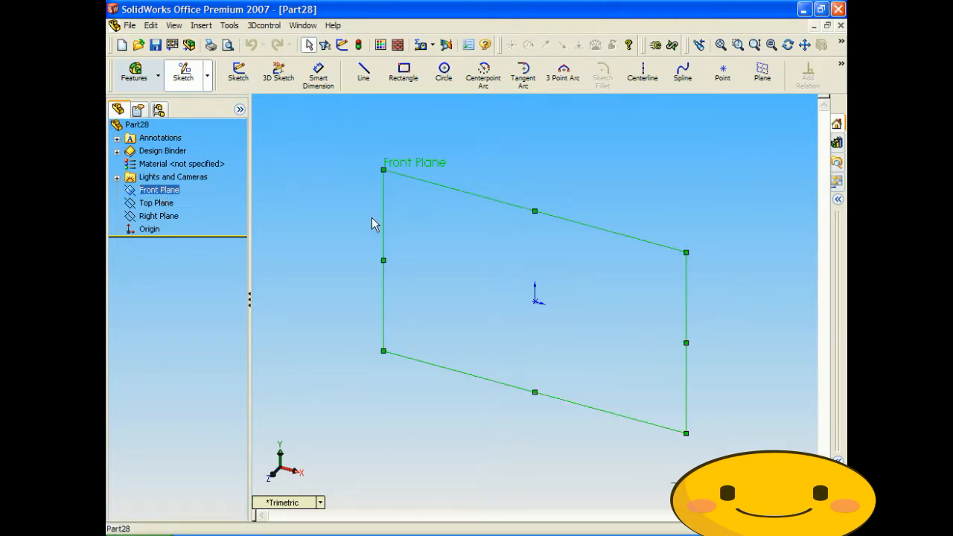
left_click(363, 77)
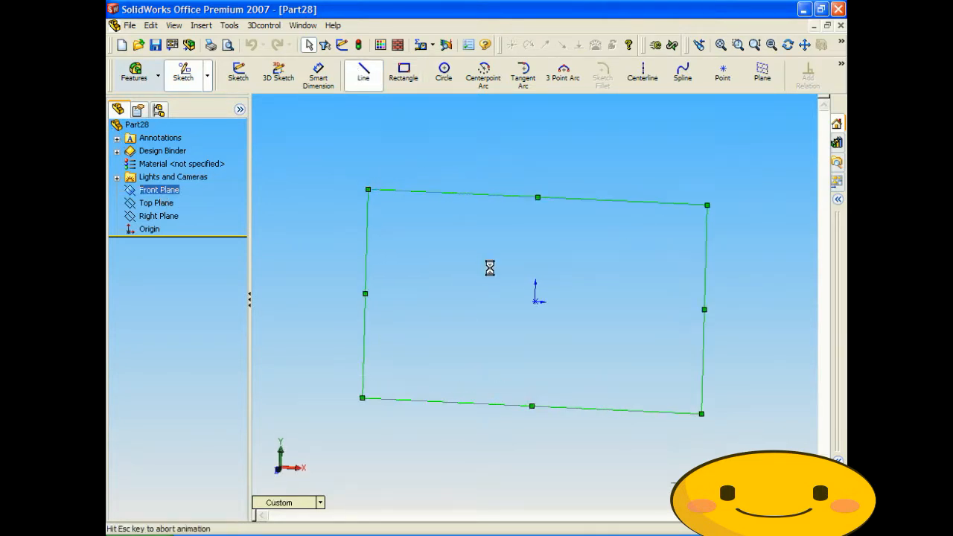
left_click(535, 302)
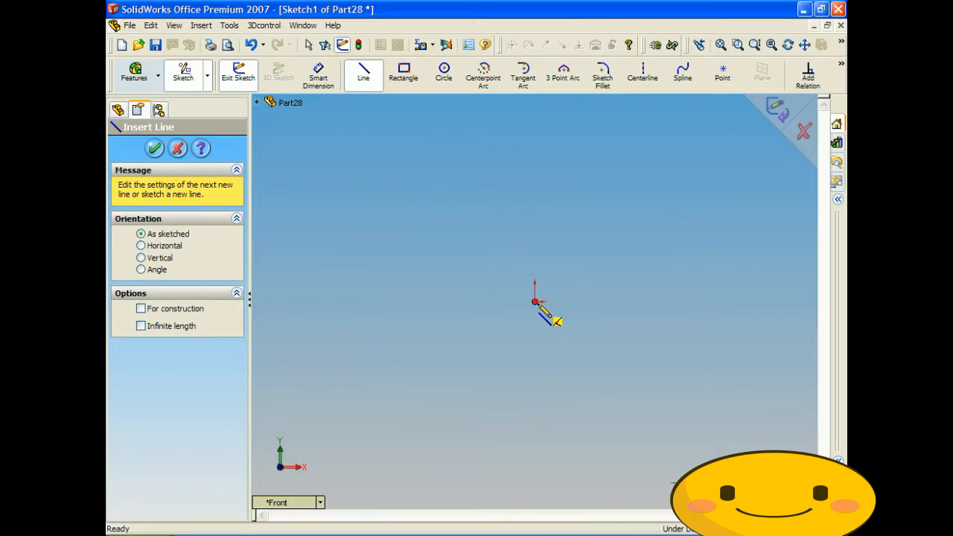
left_click(612, 236)
left_click(734, 195)
key("Escape")
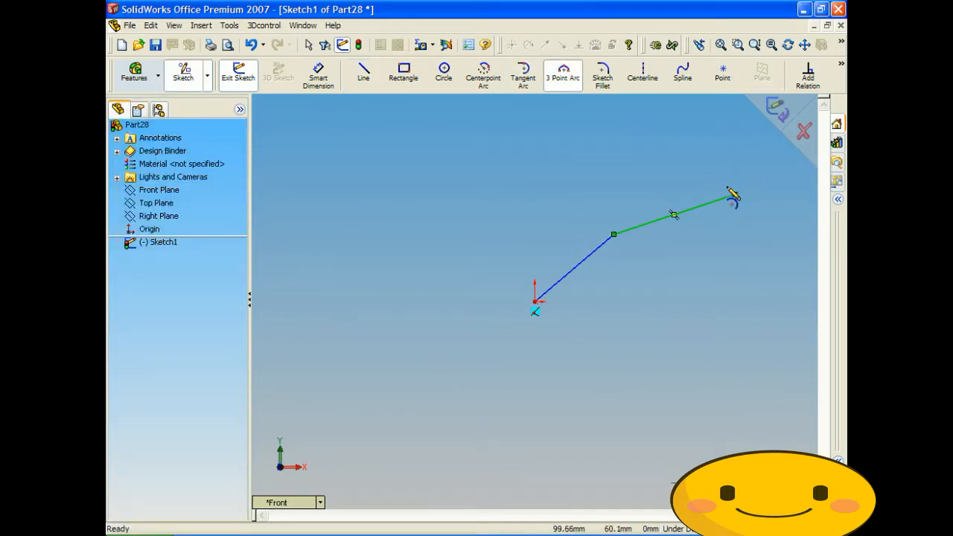
- Add a three-point arc of about 43.5 mm radius from the second line's end, bulging right and ending below it
left_click(734, 196)
left_click(710, 350)
left_click(778, 281)
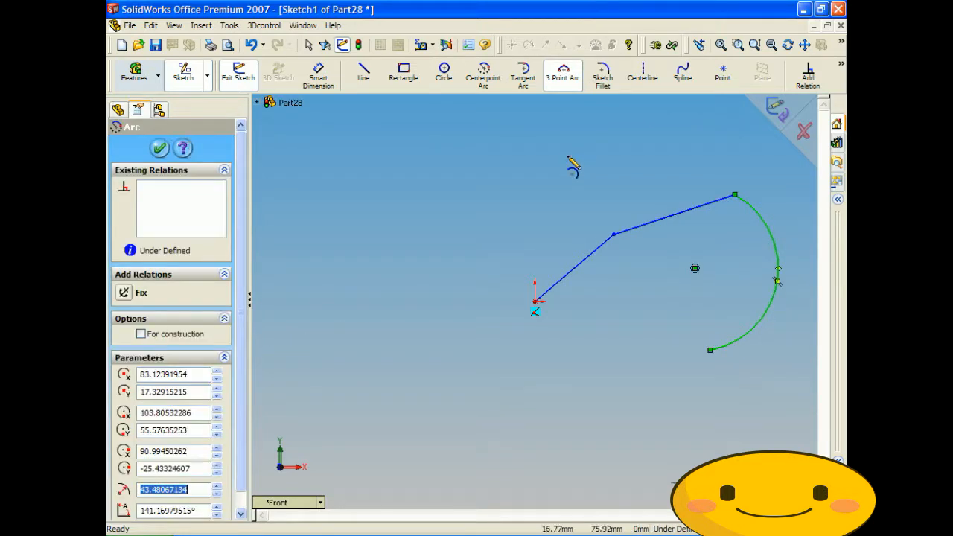
- Close the profile with a horizontal line about 205 mm long and a sloping line to the origin about 116 mm long, and exit the sketch
left_click(363, 75)
left_click(707, 352)
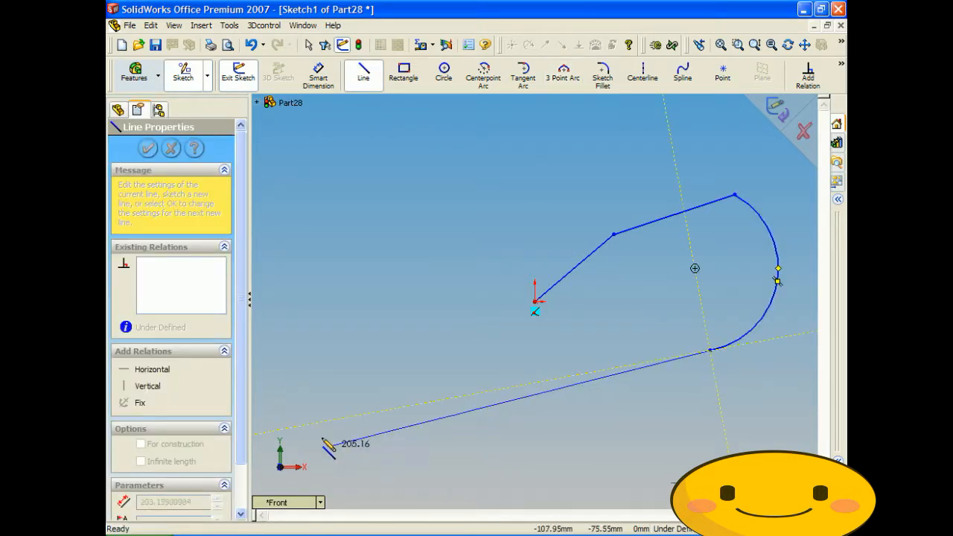
left_click(317, 350)
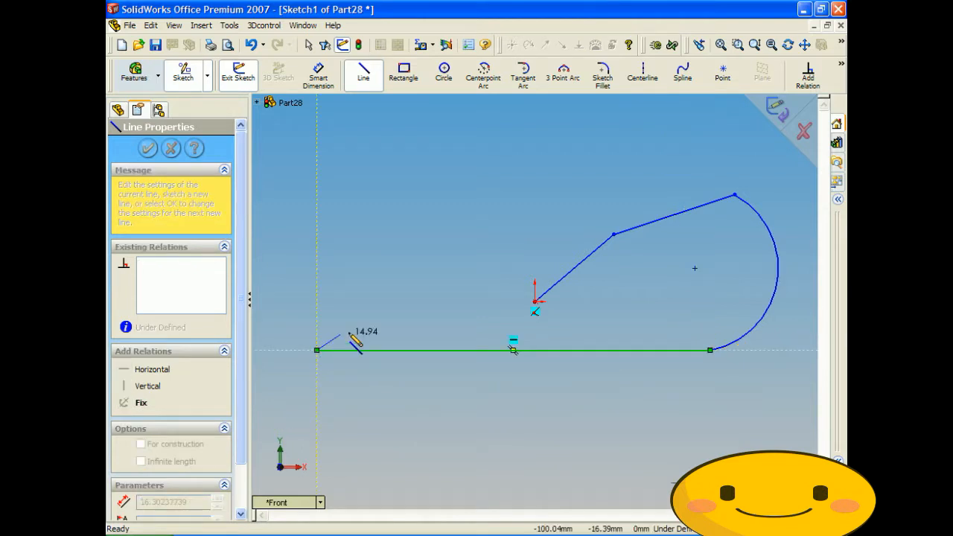
left_click(534, 303)
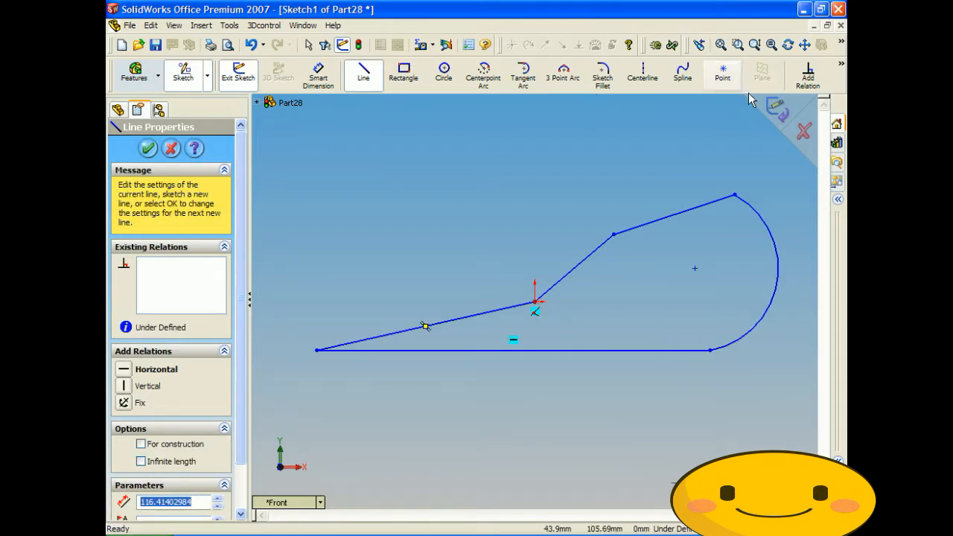
left_click(776, 109)
mouse_move(585, 262)
middle_mouse_down()
mouse_move(617, 238)
mouse_move(559, 300)
mouse_move(623, 240)
mouse_move(612, 204)
middle_mouse_up()
mouse_move(585, 306)
middle_mouse_down()
mouse_move(564, 228)
mouse_move(553, 302)
mouse_move(605, 295)
middle_mouse_up()
mouse_move(554, 237)
middle_mouse_down()
mouse_move(504, 211)
mouse_move(434, 202)
mouse_move(559, 206)
mouse_move(589, 227)
middle_mouse_up()
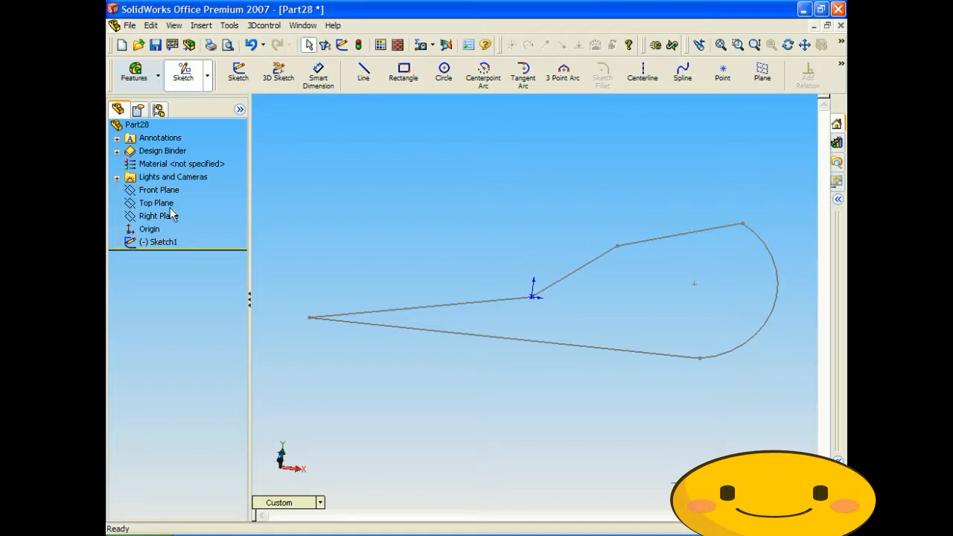
- Open the closed profile's sketch for editing again
left_click(156, 245)
right_click(154, 245)
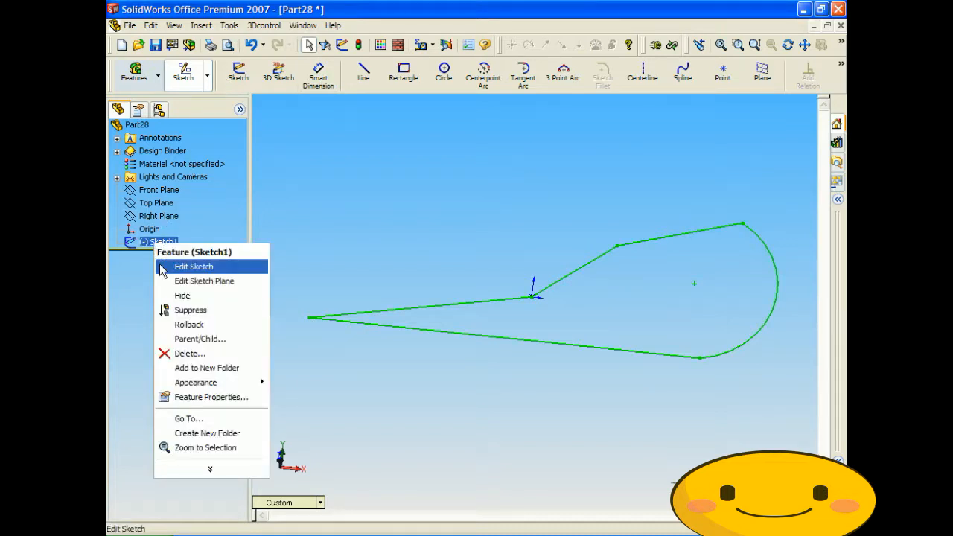
left_click(181, 265)
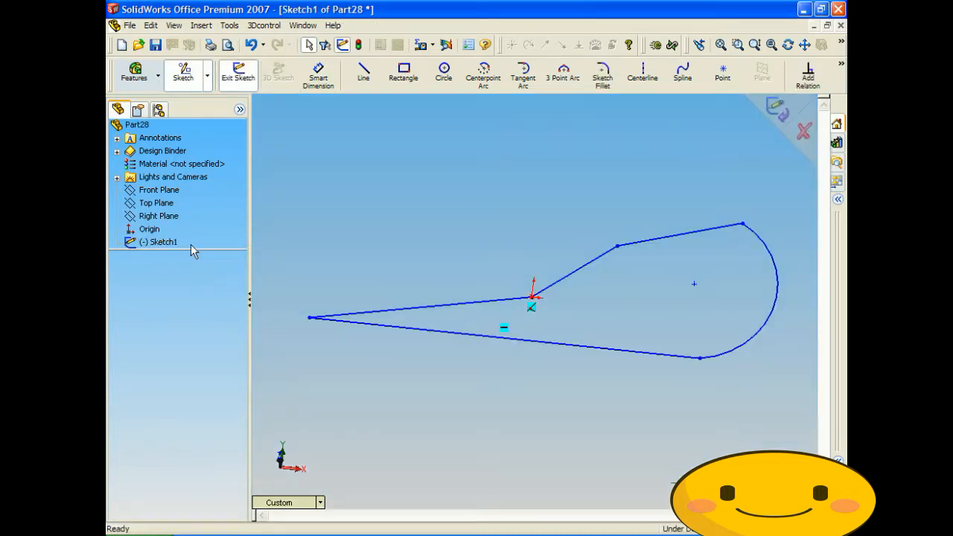
- Start the Scale sketch tool and select the profile's four lines and its arc as the entities to scale
left_click(230, 26)
mouse_move(276, 149)
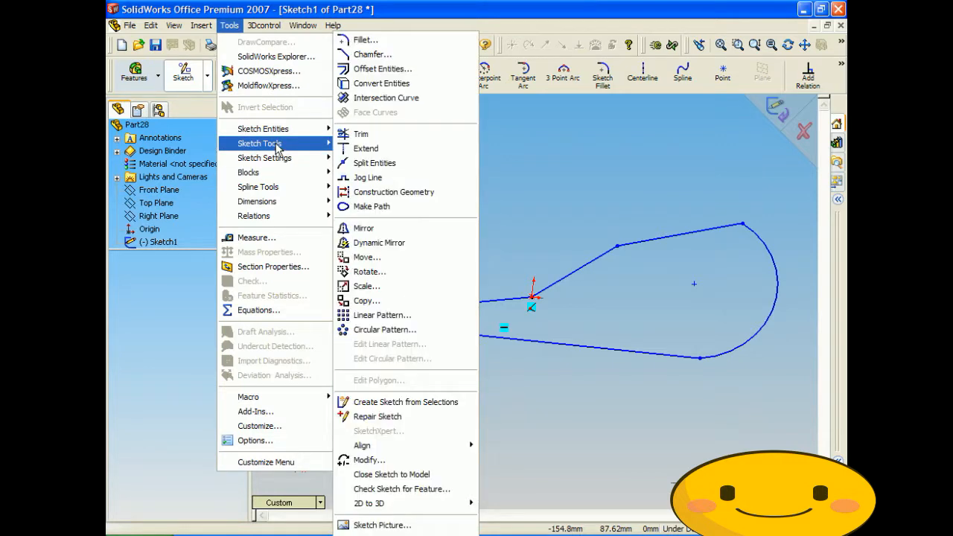
left_click(397, 294)
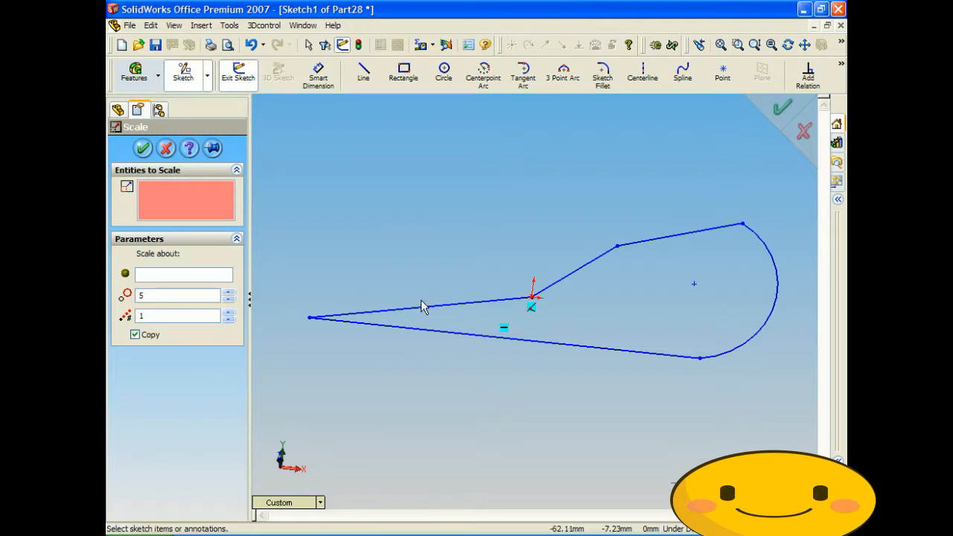
left_click(442, 309)
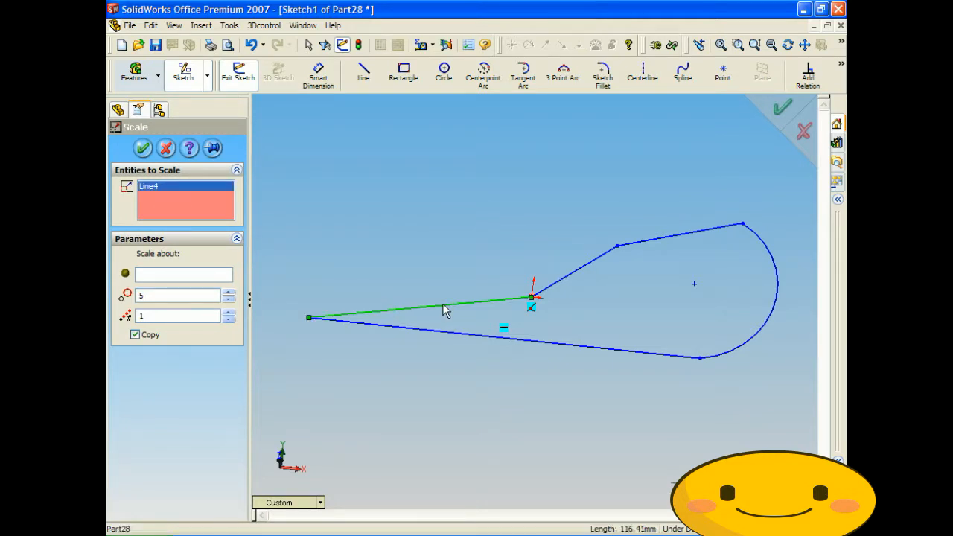
left_click(560, 282)
left_click(640, 248)
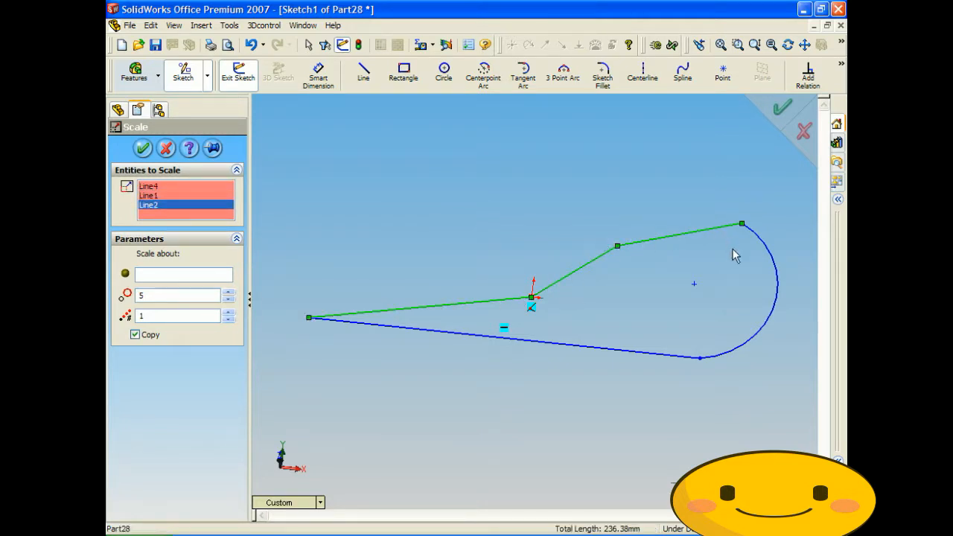
left_click(766, 257)
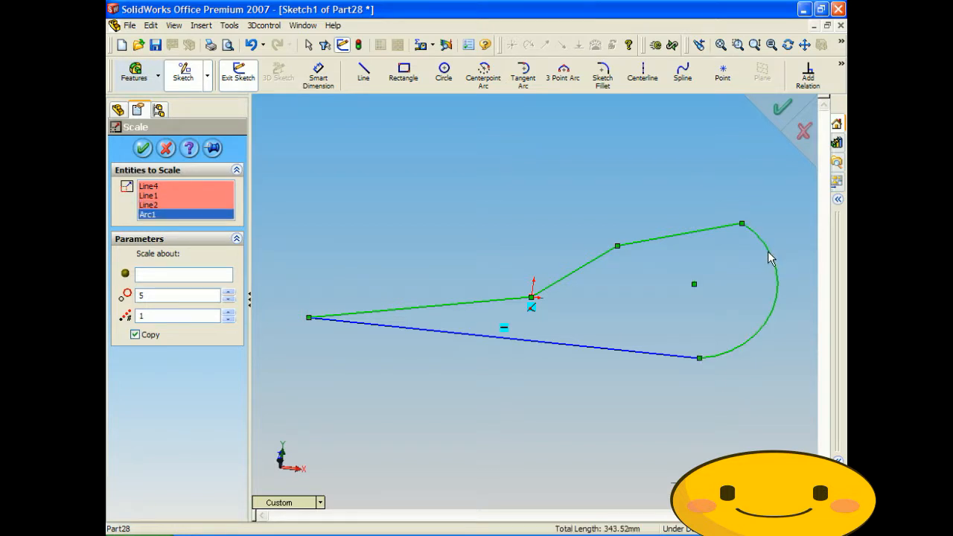
left_click(656, 354)
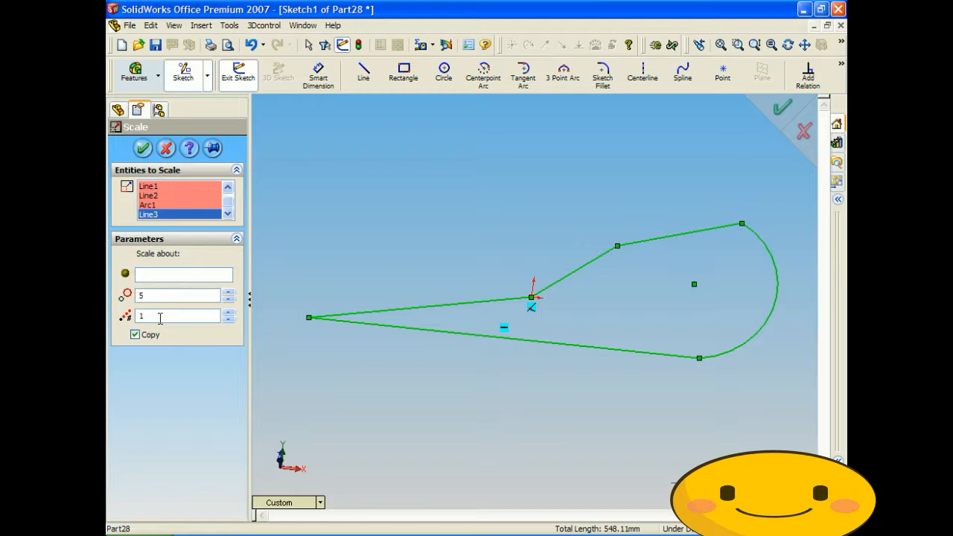
- Place the scale point on the long upper line near the origin and preview one copy scaled by a factor of 5
left_click(176, 275)
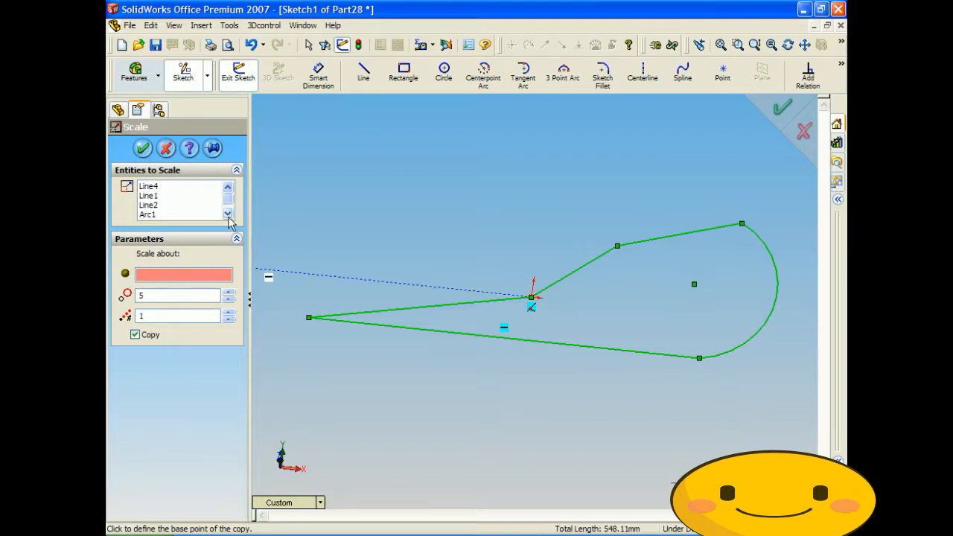
left_click(229, 214)
left_click(197, 276)
left_click(492, 301)
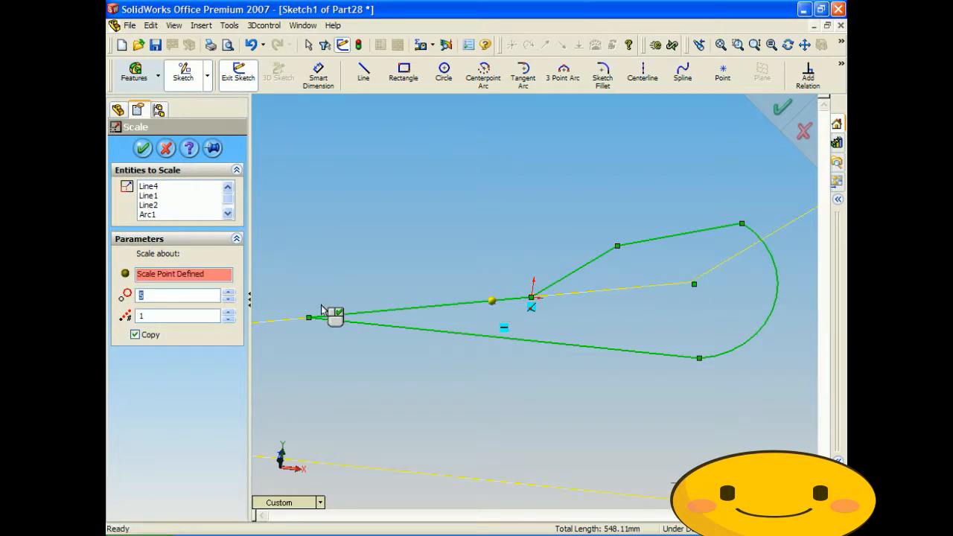
scroll(410, 289, "up", 6)
scroll(522, 326, "up", 4)
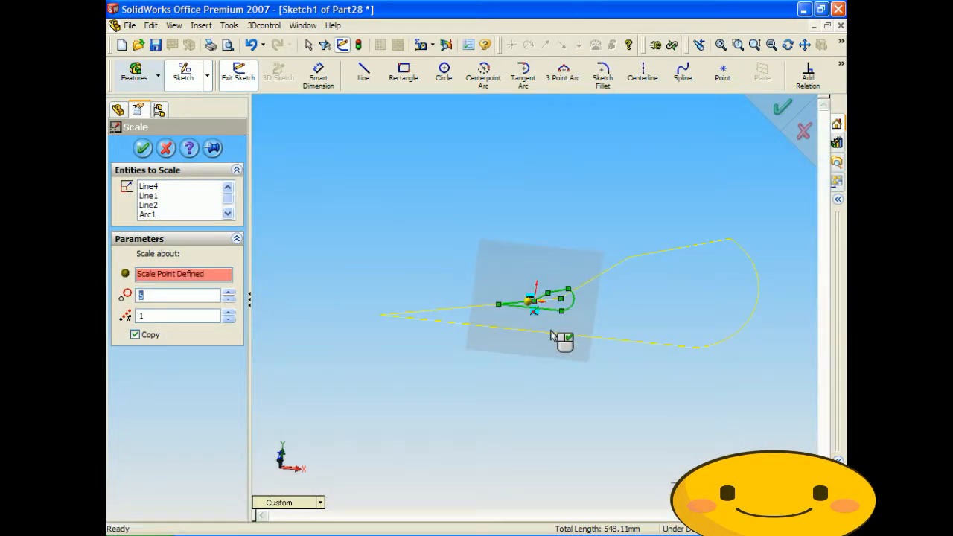
scroll(557, 272, "down", 5)
scroll(610, 323, "up", 4)
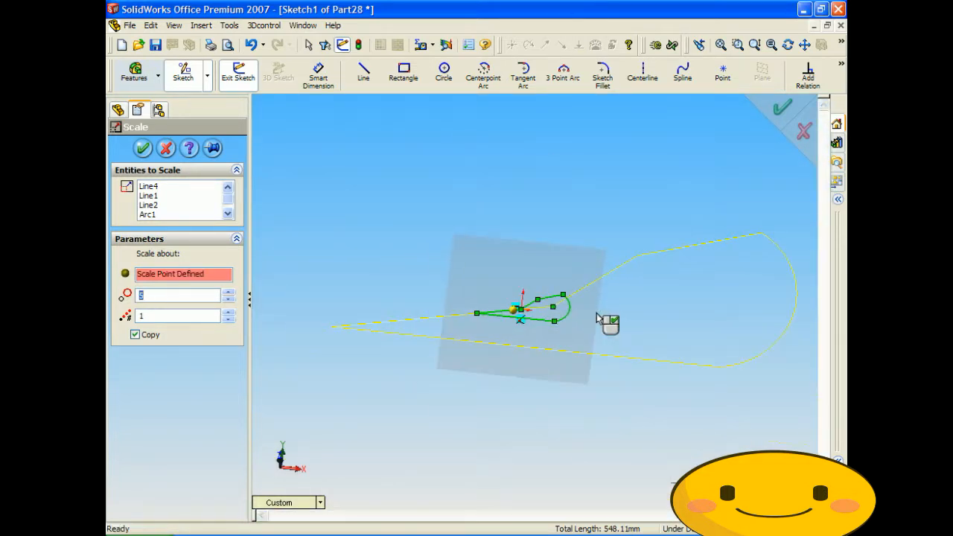
scroll(492, 320, "down", 3)
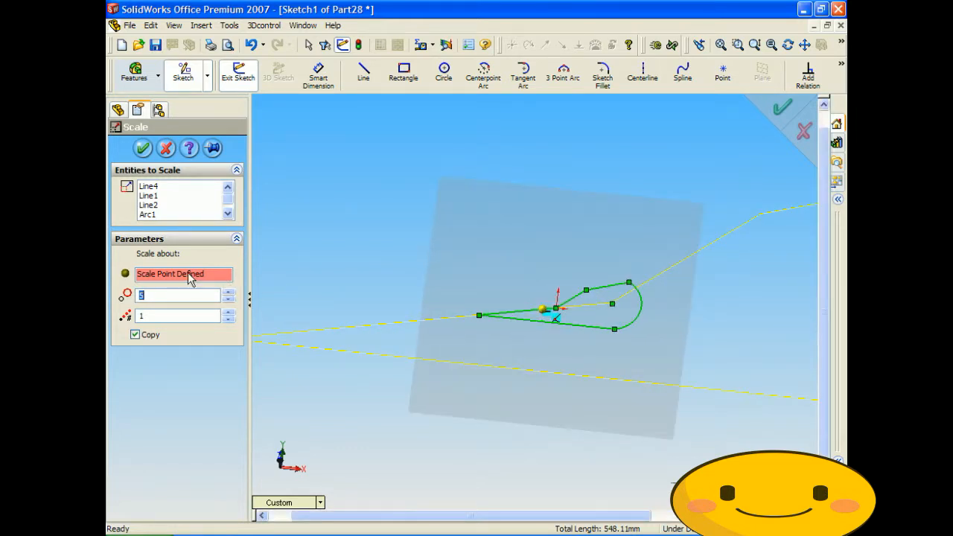
- Move the scale point onto the profile's bottom horizontal line and preview the scaled copy
left_click(517, 318)
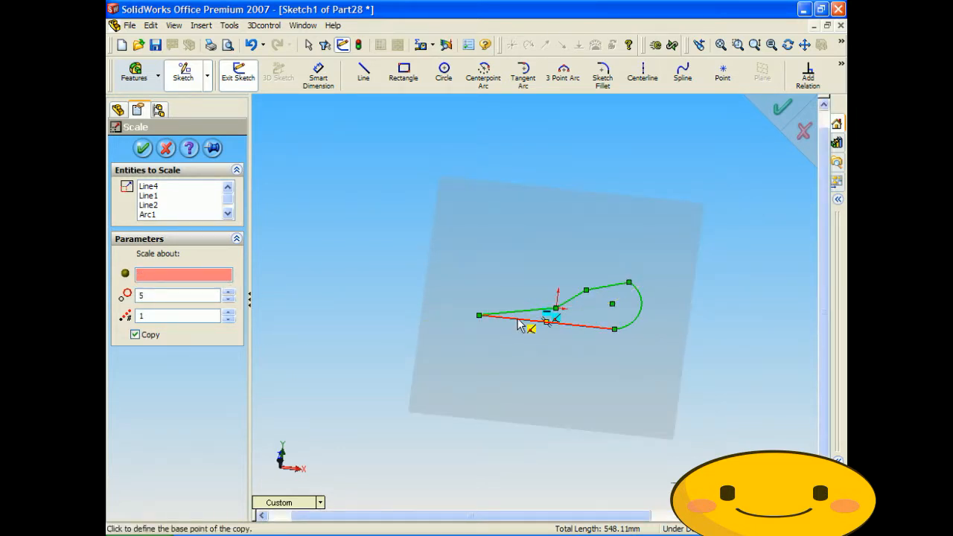
scroll(595, 378, "up", 3)
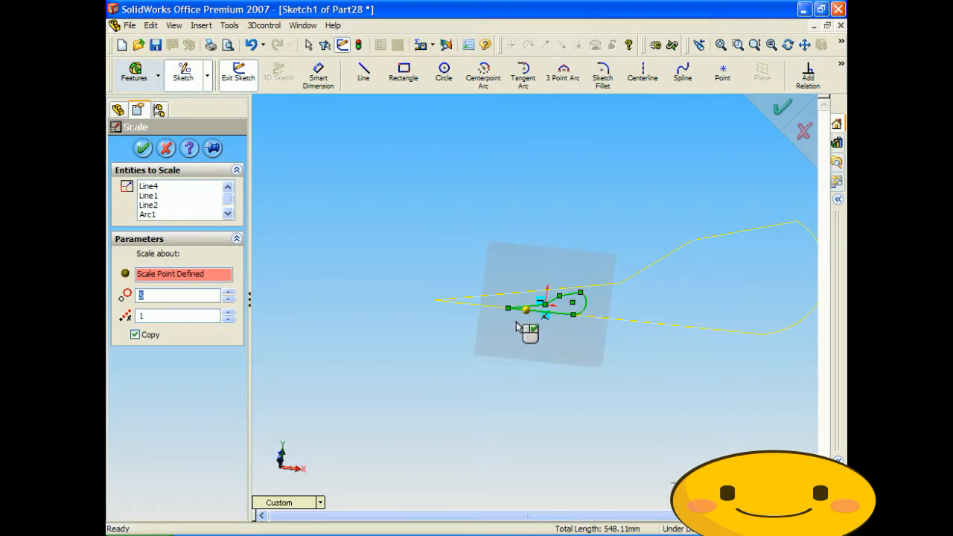
scroll(574, 314, "down", 4)
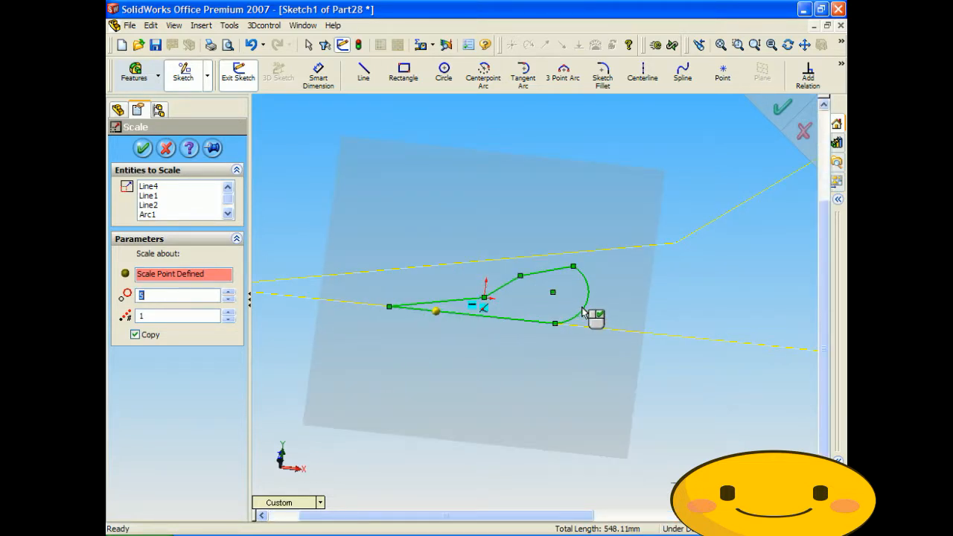
- Move the scale point onto the short steep line just right of the origin and preview the scaled copy
right_click(502, 289)
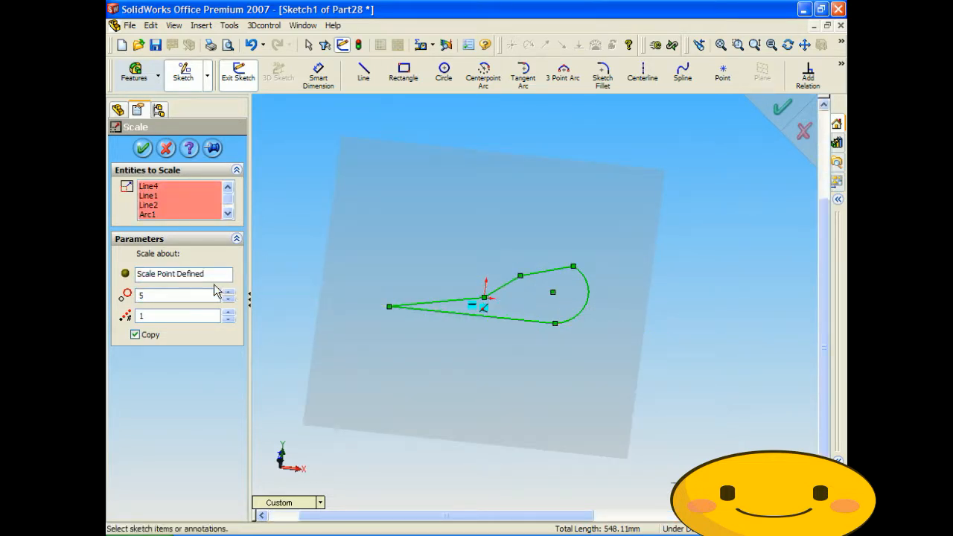
left_click(201, 274)
left_click(501, 288)
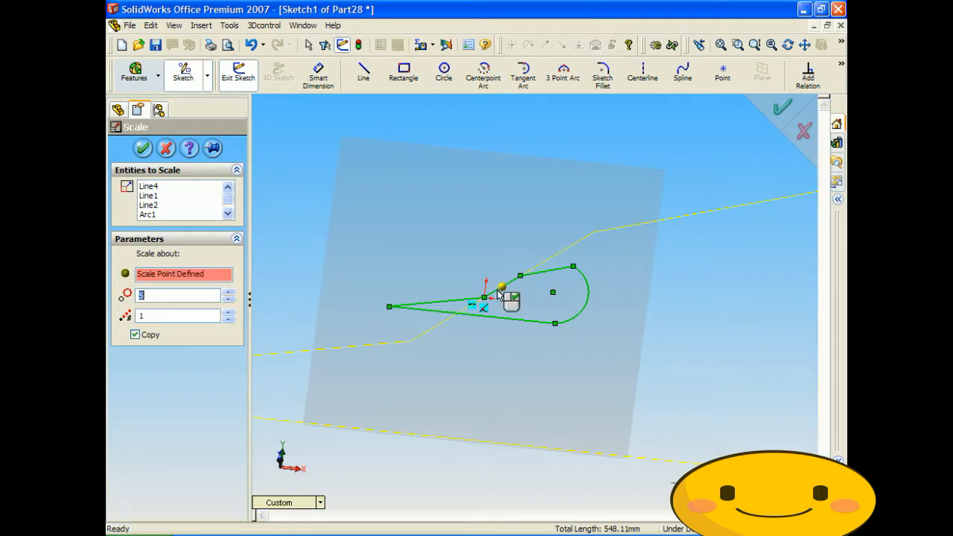
scroll(499, 294, "up", 4)
scroll(537, 342, "down", 5)
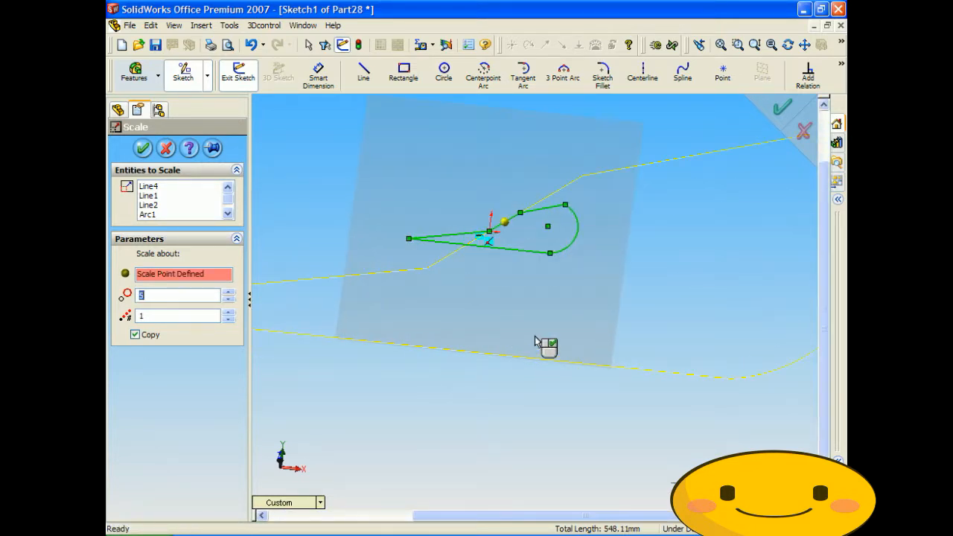
- Move the scale point onto the profile's arc and preview the scaled copy
left_click(198, 275)
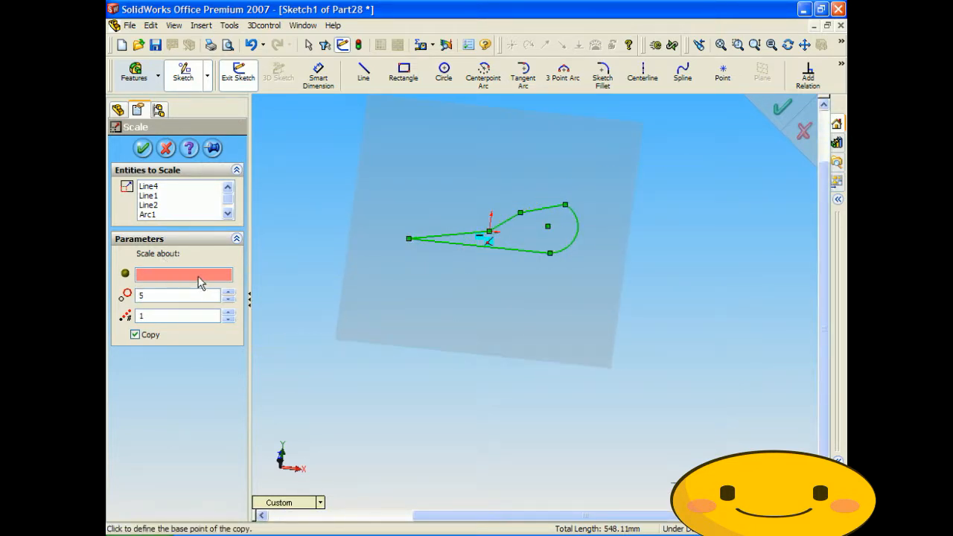
left_click(573, 249)
scroll(521, 245, "up", 5)
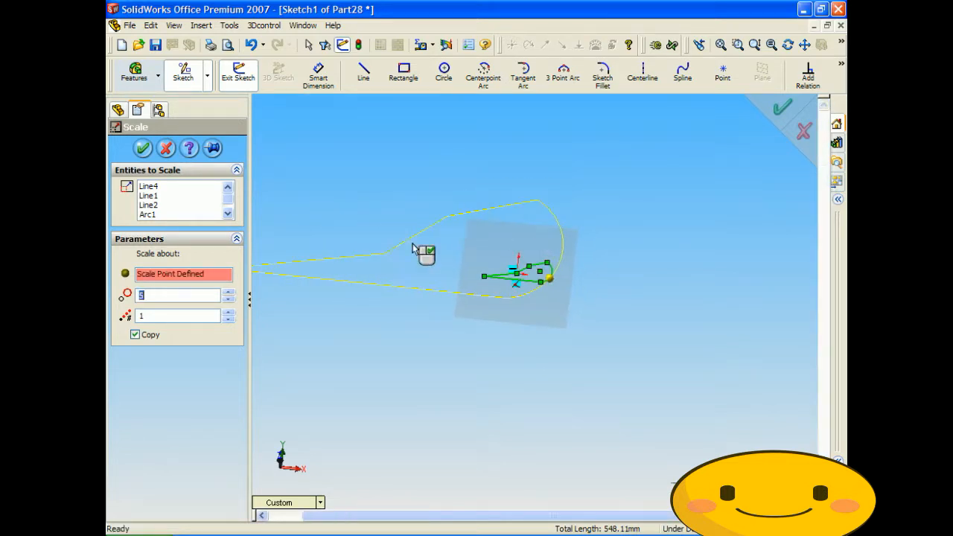
scroll(428, 261, "up", 2)
scroll(427, 260, "down", 3)
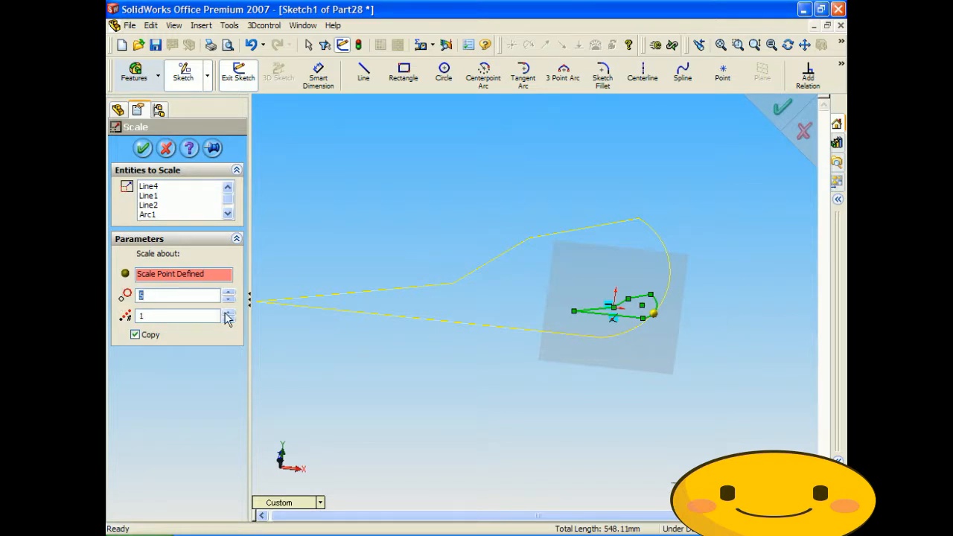
- Set the scale factor to 0.5 to preview a reduced copy of the profile
type("0.")
left_click(199, 314)
scroll(627, 331, "down", 6)
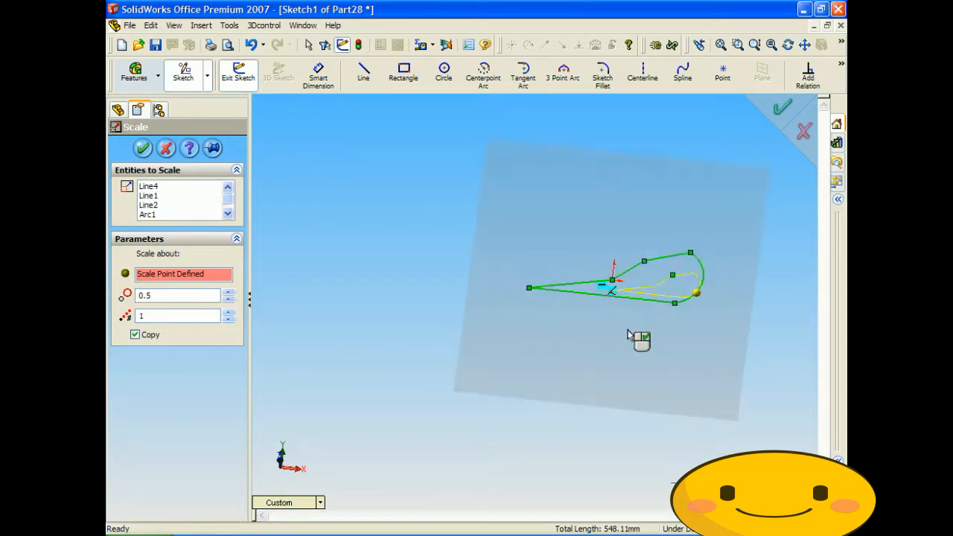
- Set the scale factor to 10 and preview the enlarged copy of the profile
left_click_drag(166, 296, 109, 290)
type("10")
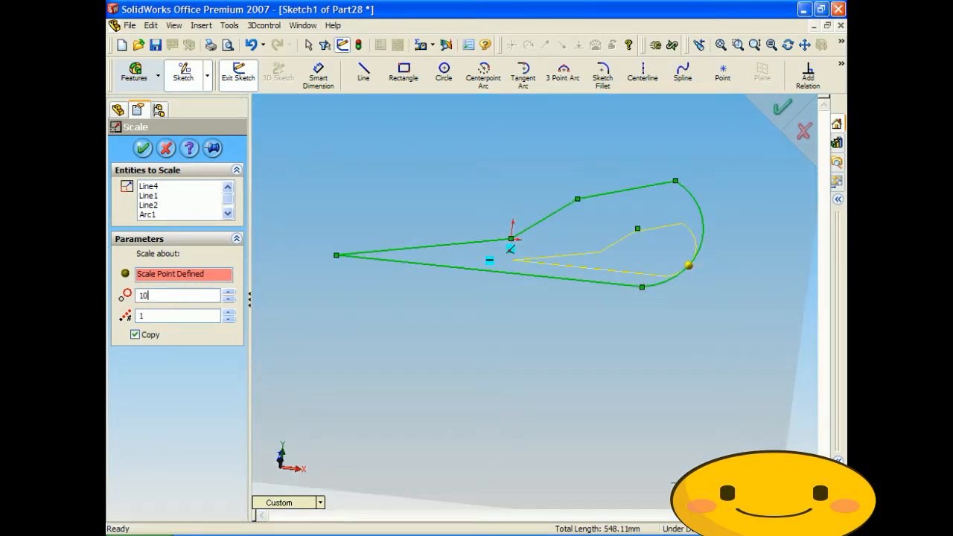
scroll(476, 273, "up", 3)
scroll(476, 273, "up", 8)
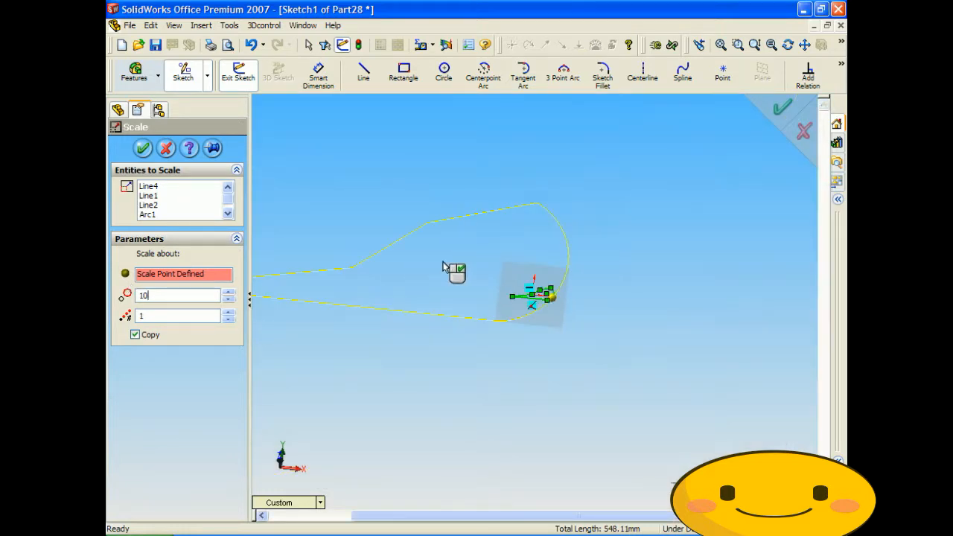
scroll(414, 290, "down", 6)
scroll(598, 295, "up", 3)
scroll(597, 296, "up", 1)
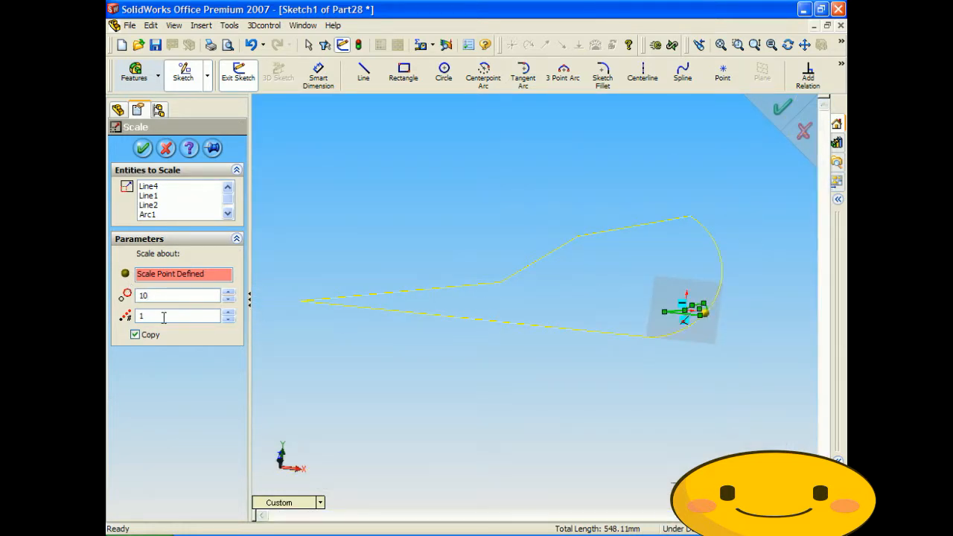
- Increase the number of scaled copies to 4 and preview them around the scale point on the arc
left_click(227, 314)
left_click(227, 313)
left_click(227, 313)
scroll(364, 298, "up", 2)
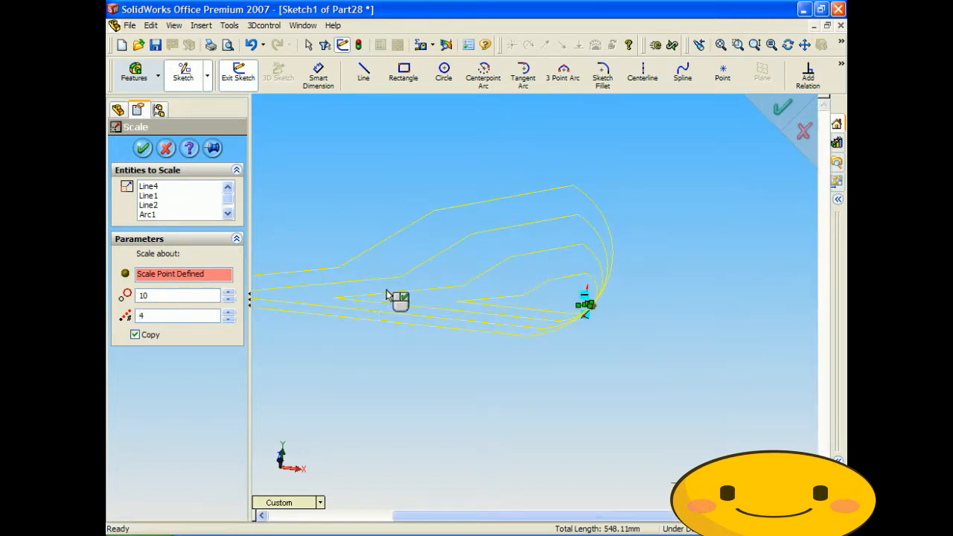
scroll(386, 294, "down", 2)
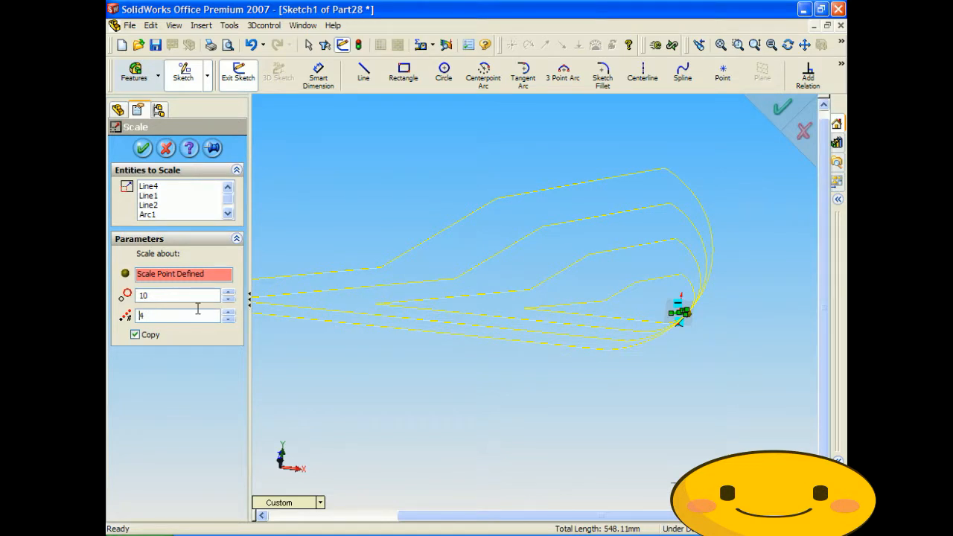
- Reduce the number of copies to 1 and inspect the scaled preview around the arc's scale point
left_click(228, 320)
left_click(229, 319)
left_click(229, 320)
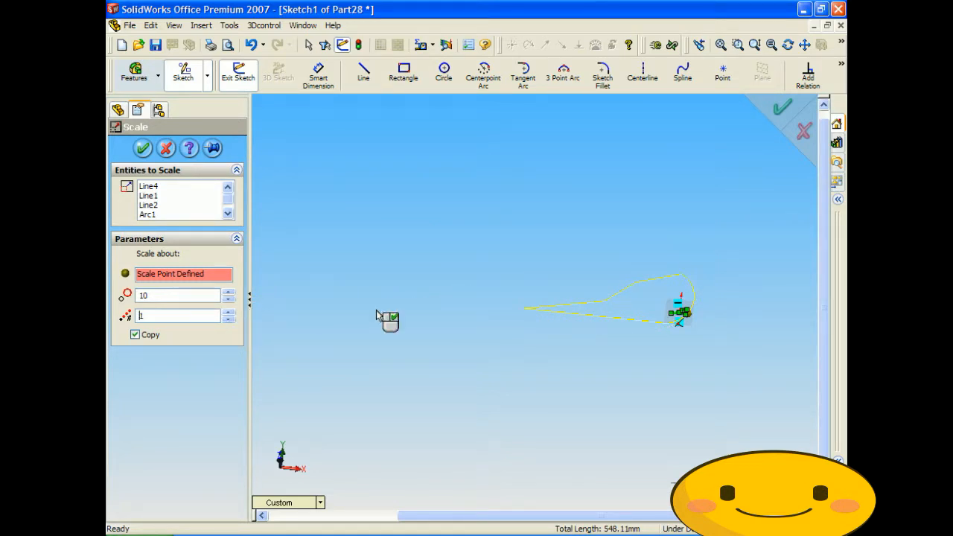
scroll(700, 322, "down", 3)
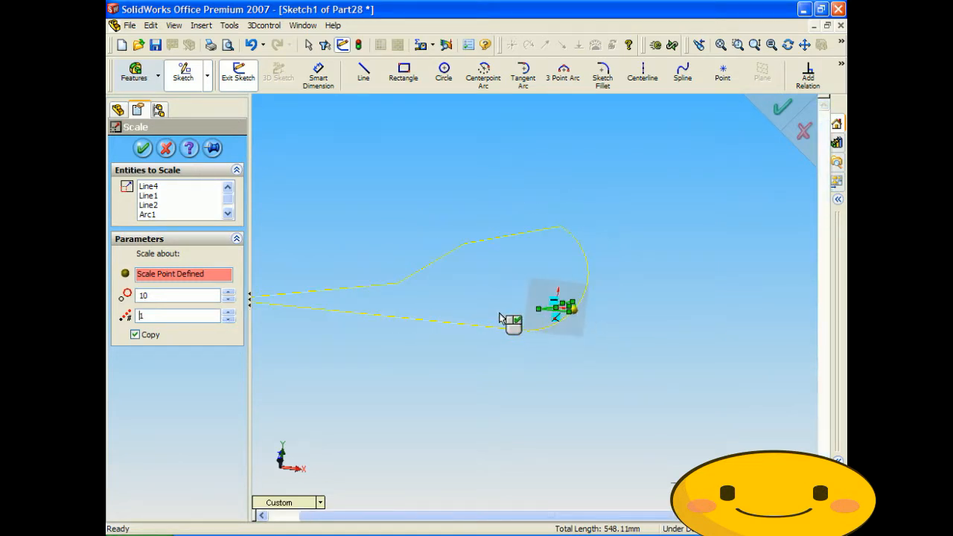
scroll(596, 321, "down", 4)
scroll(511, 278, "up", 3)
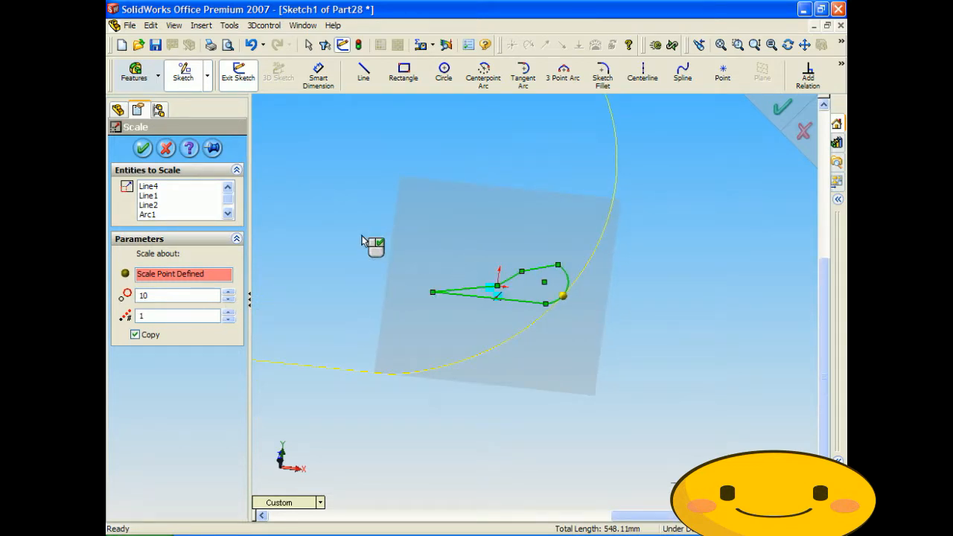
scroll(387, 252, "up", 5)
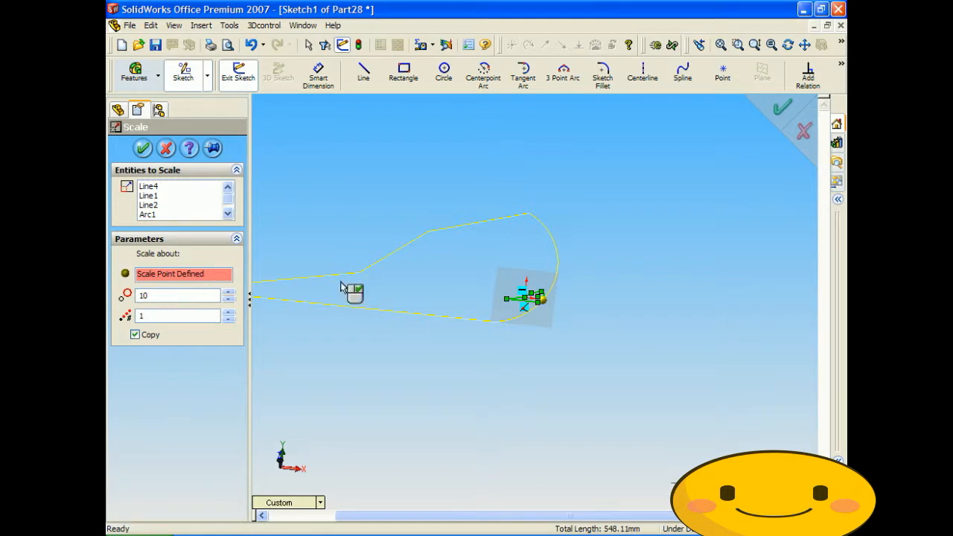
scroll(550, 306, "down", 5)
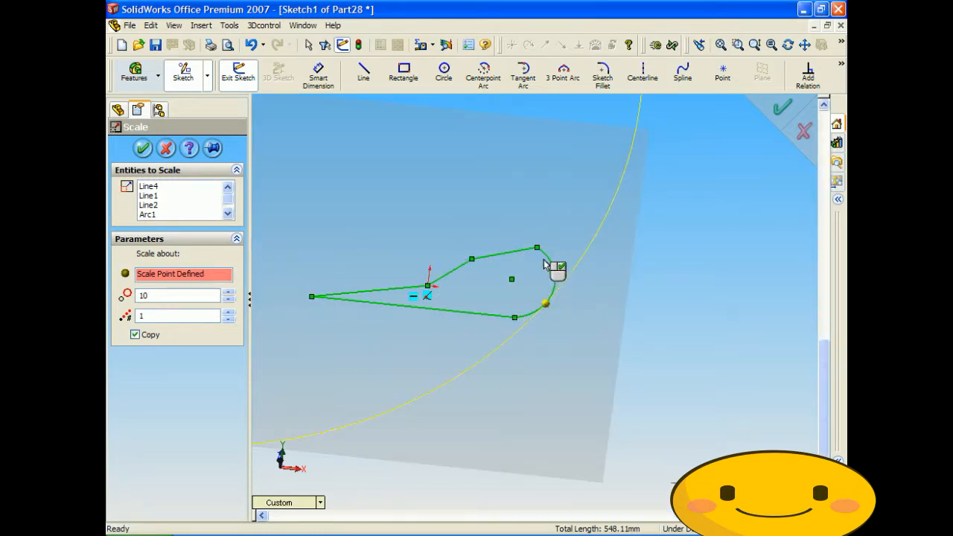
- Move the scale point to the midpoint of the short upper line that meets the arc and preview the copy
left_click(166, 274)
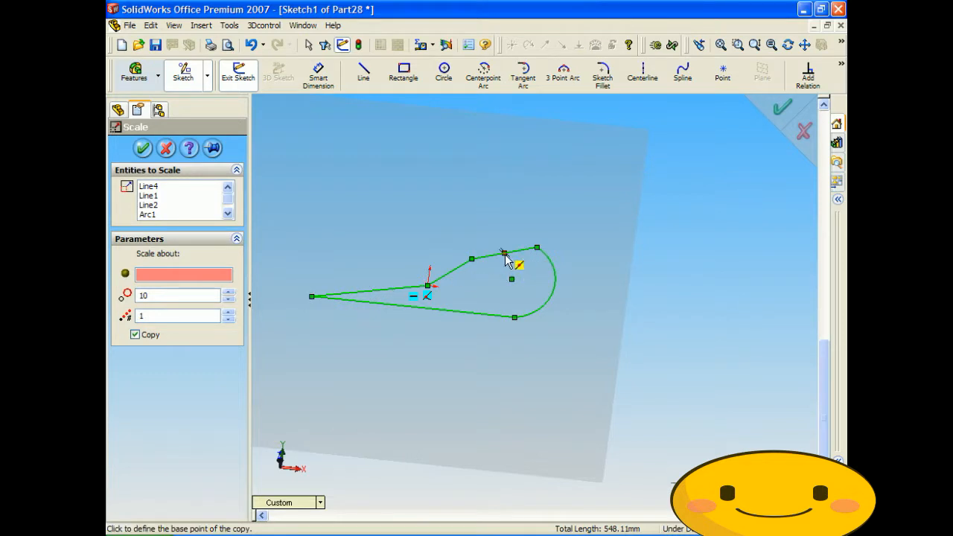
left_click(504, 256)
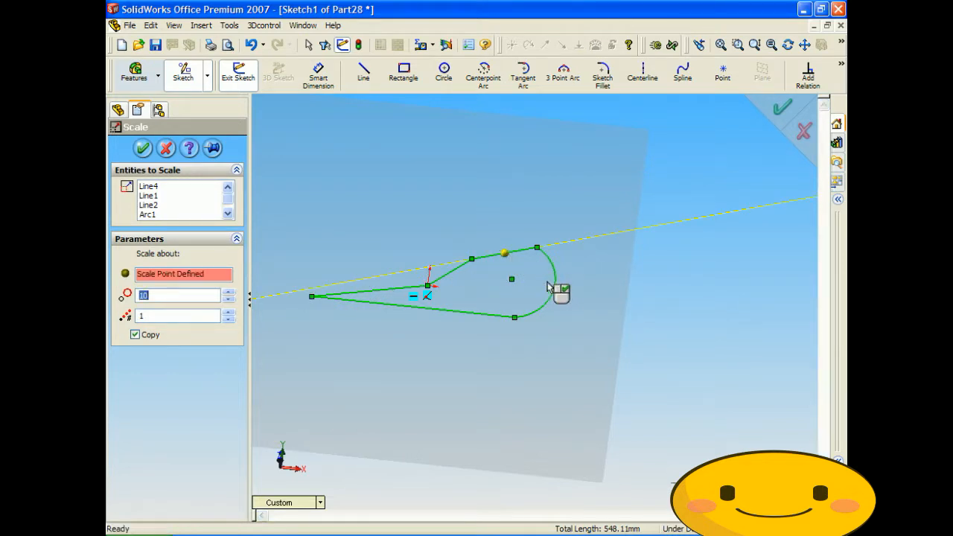
scroll(559, 294, "up", 5)
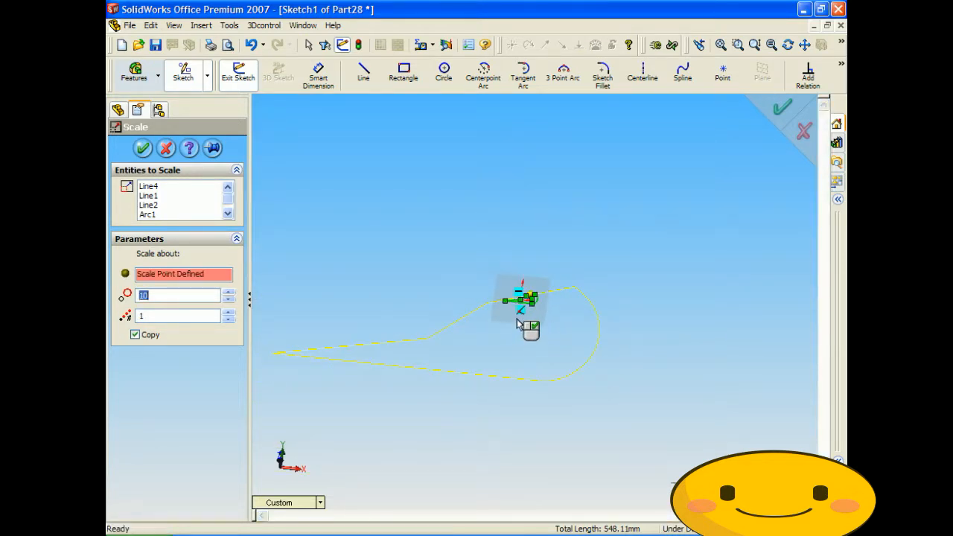
scroll(521, 320, "down", 1)
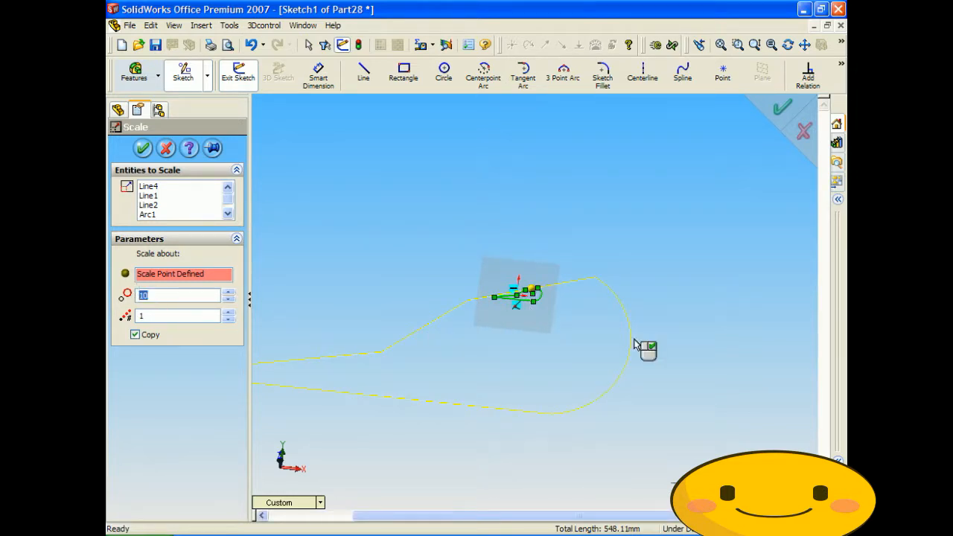
- Increase the number of scaled copies to 7 and preview them about the upper line's midpoint
left_click(166, 315)
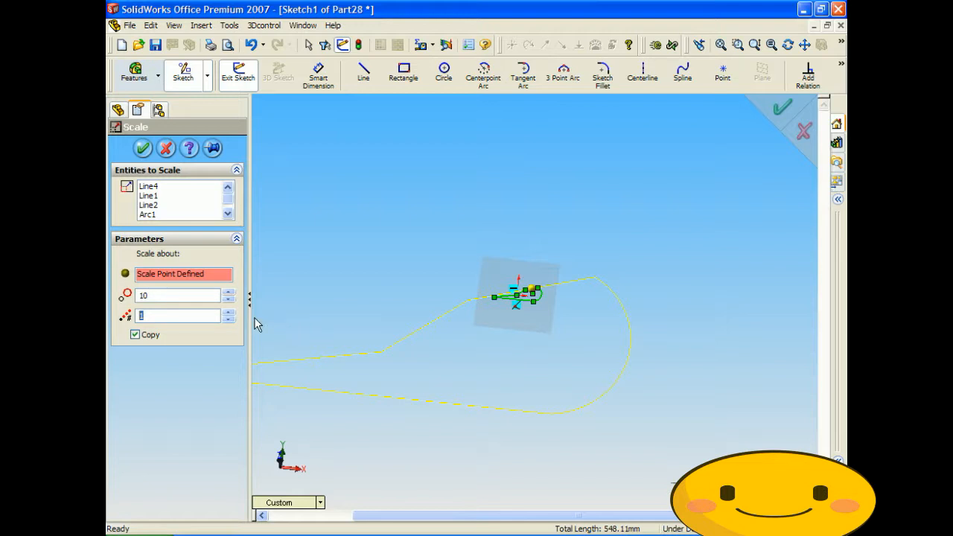
left_click(230, 312)
left_click(230, 312)
left_click(231, 313)
left_click(231, 313)
scroll(522, 298, "up", 7)
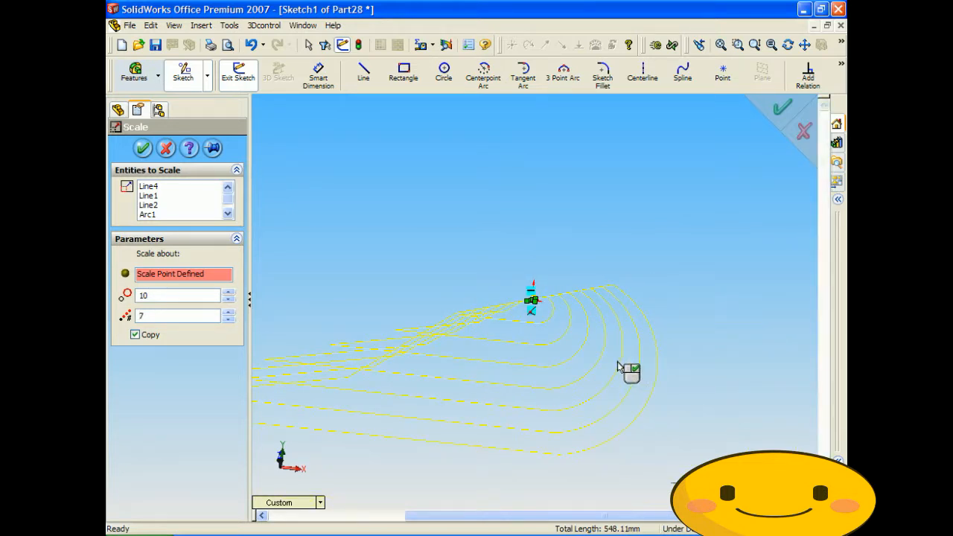
scroll(622, 370, "up", 3)
- Set the number of copies back to 1 and apply the Scale command to create the enlarged profile
left_click(229, 320)
left_click(228, 321)
left_click(229, 320)
left_click(228, 320)
left_click(229, 320)
left_click(228, 320)
scroll(610, 338, "down", 5)
scroll(332, 256, "up", 2)
scroll(342, 223, "down", 8)
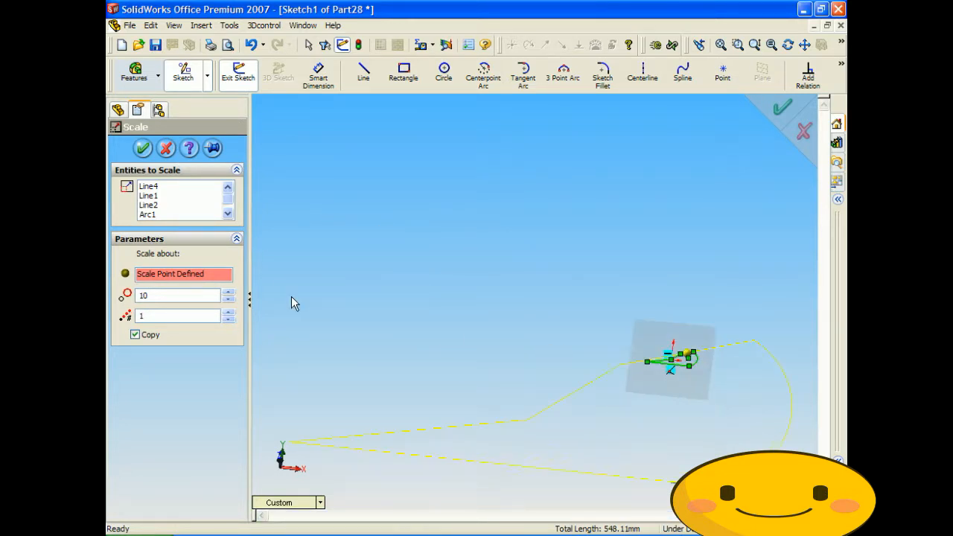
left_click(151, 152)
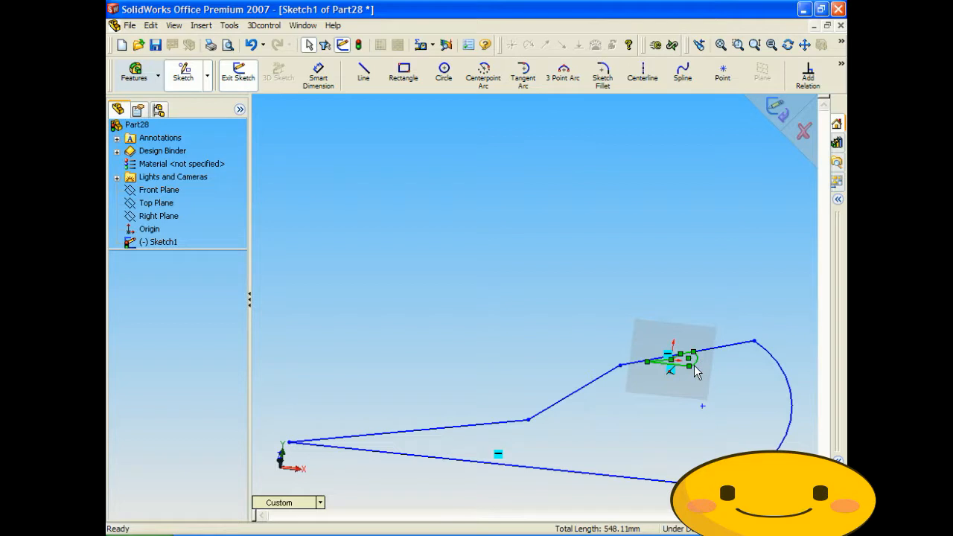
- Delete the four lines and the arc of the small original profile, keeping only the enlarged copy
scroll(735, 404, "up", 4)
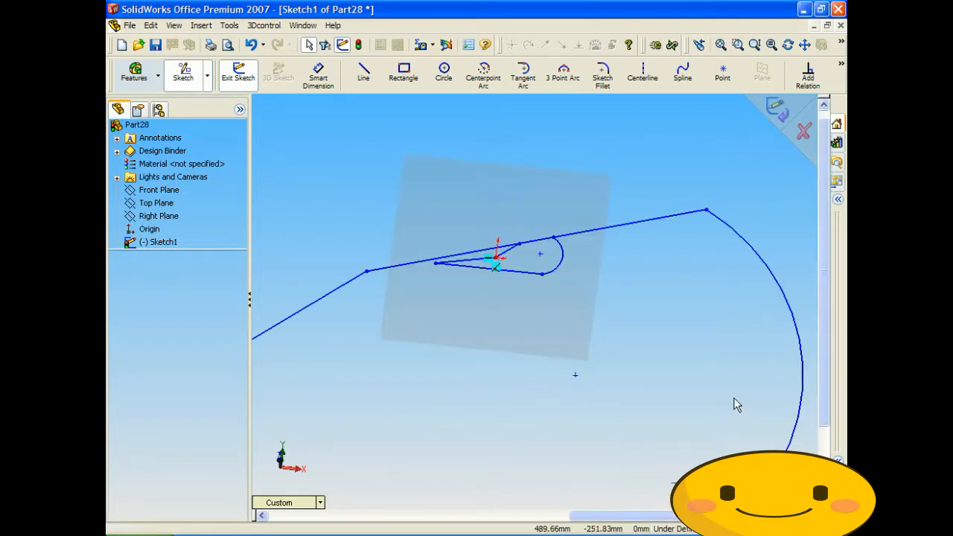
left_click(481, 271)
key("Delete")
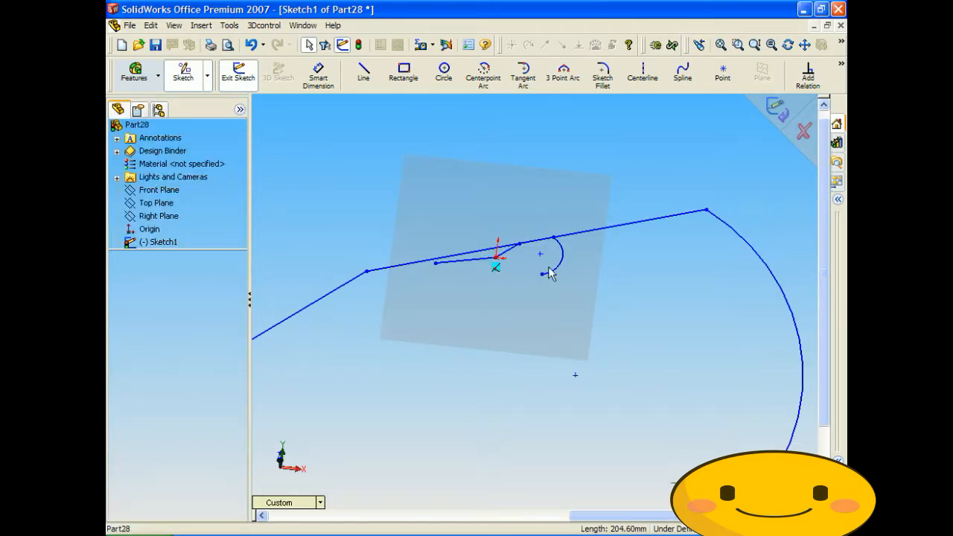
left_click(555, 270)
key("Delete")
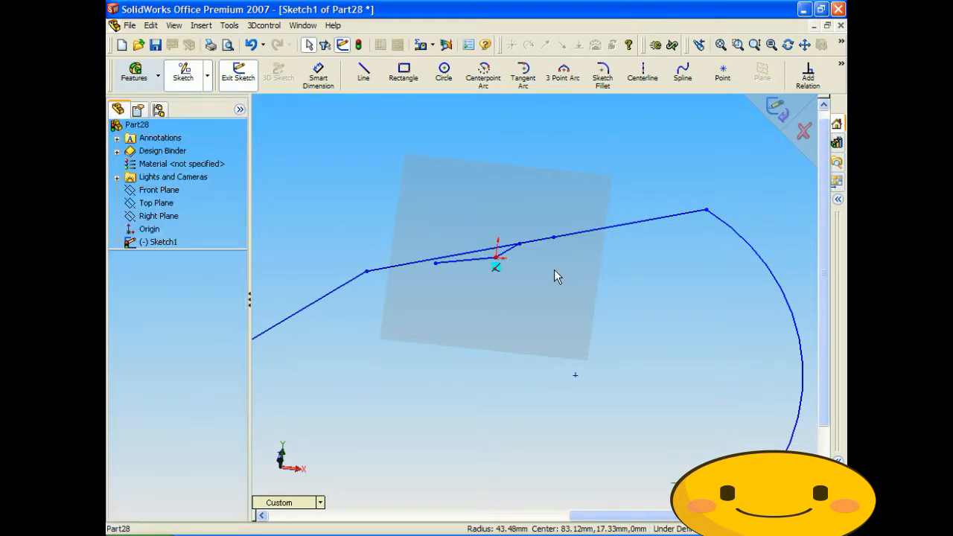
left_click(508, 252)
key("Delete")
left_click(474, 259)
key("Delete")
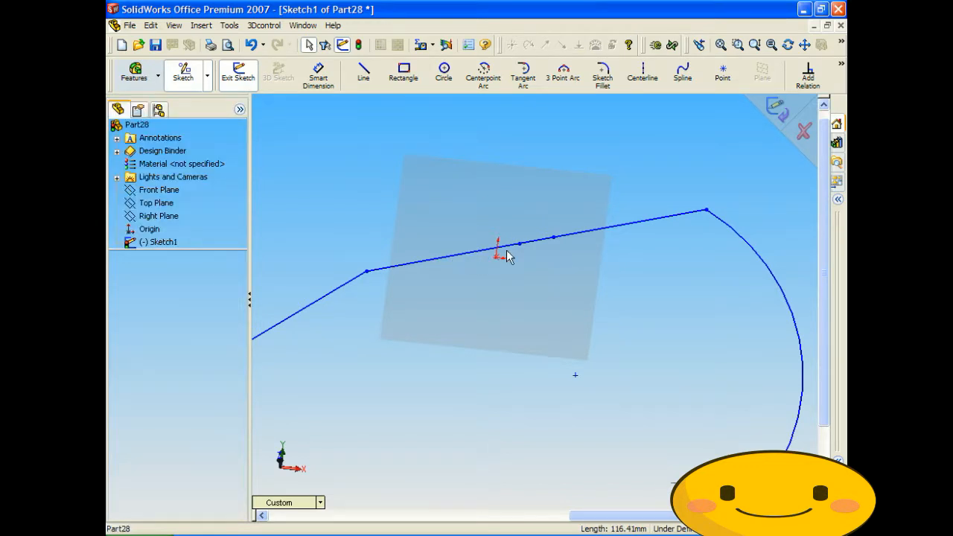
left_click(539, 247)
key("Delete")
- Exit the sketch and extrude the enlarged closed profile into a solid with Extruded Boss/Base
left_click(774, 113)
mouse_move(549, 190)
middle_mouse_down()
mouse_move(557, 285)
mouse_move(431, 368)
mouse_move(477, 387)
middle_mouse_up()
left_click(134, 72)
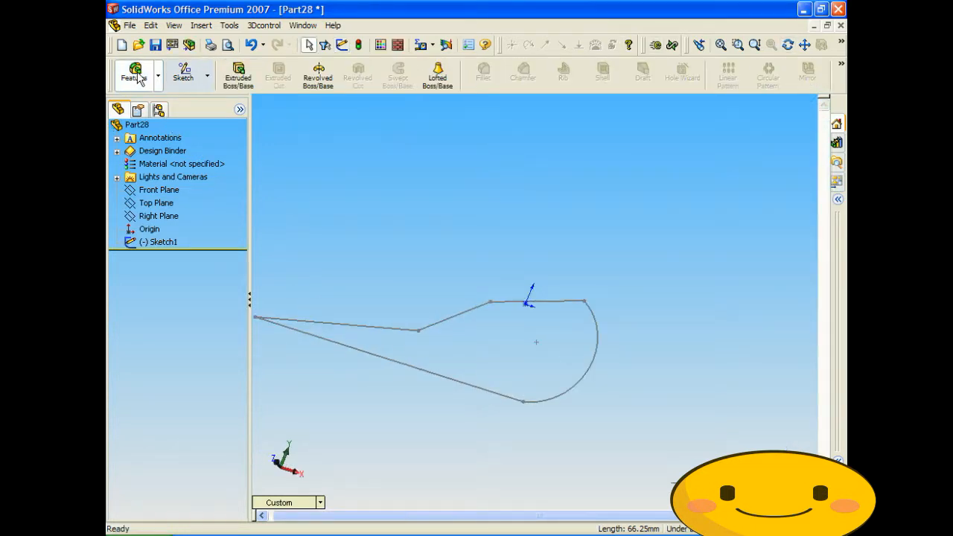
left_click(229, 77)
left_click(454, 316)
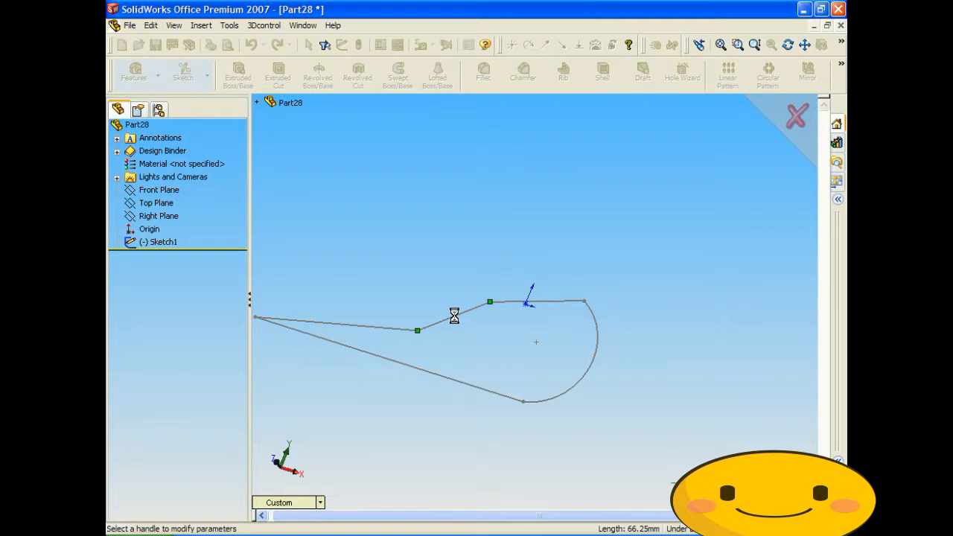
left_click(775, 116)
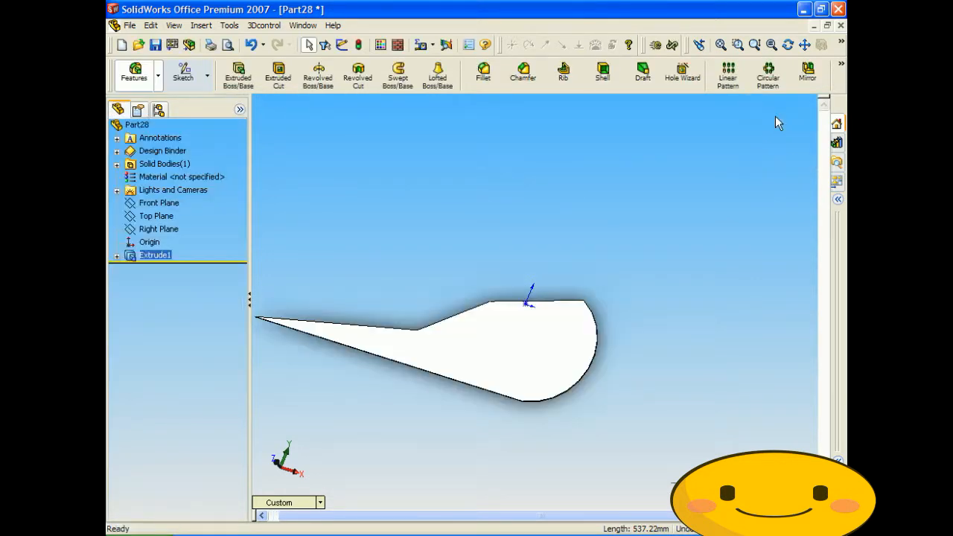
middle_click_drag(386, 254, 360, 277)
key("Escape")
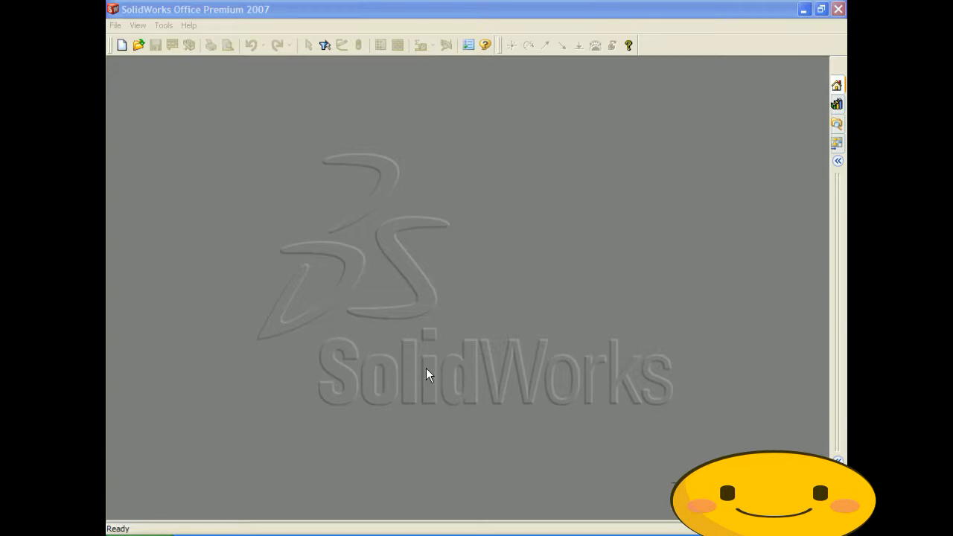
- Create a new part document
left_click(113, 8)
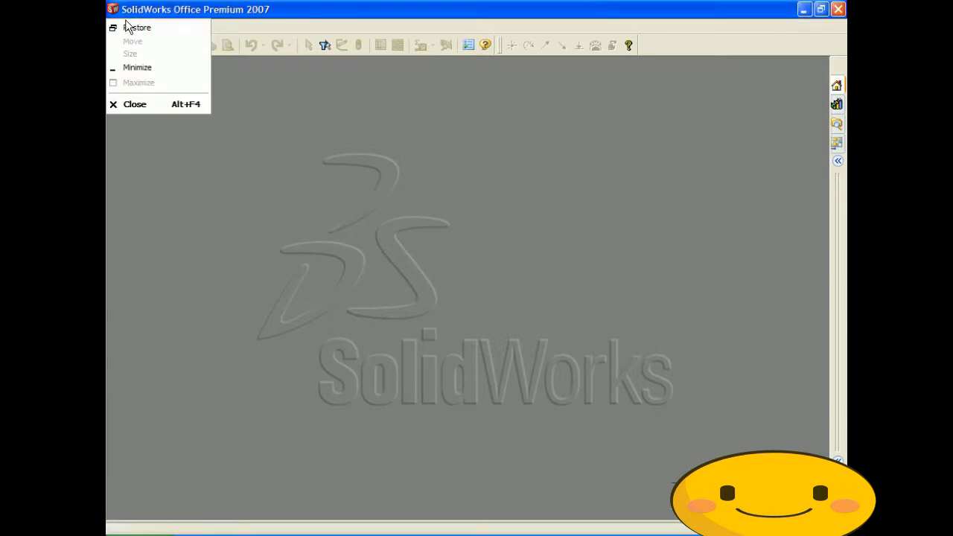
key("Escape")
left_click(115, 25)
left_click(128, 40)
left_click(282, 190)
left_click(524, 392)
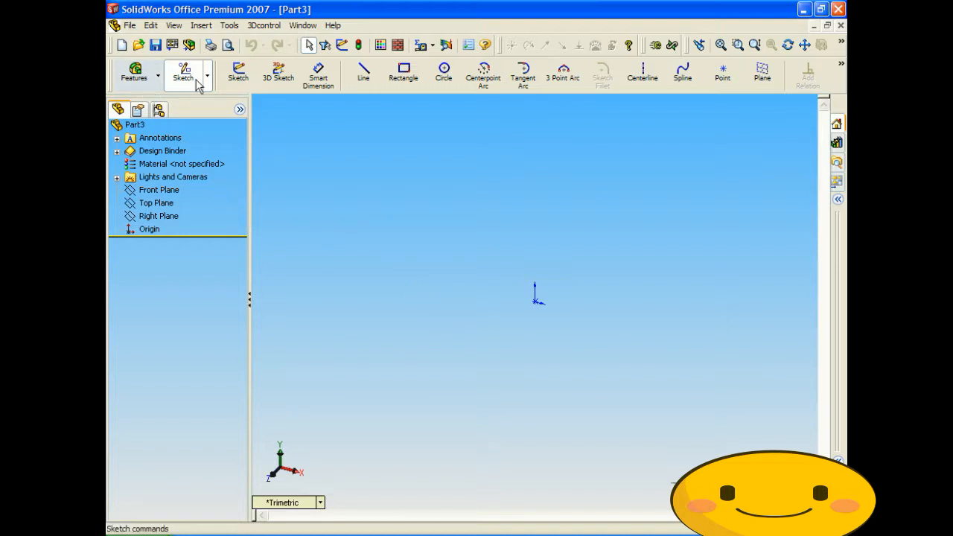
- On the Front Plane, sketch a vertical line going up from the origin and end the line chain
left_click(164, 190)
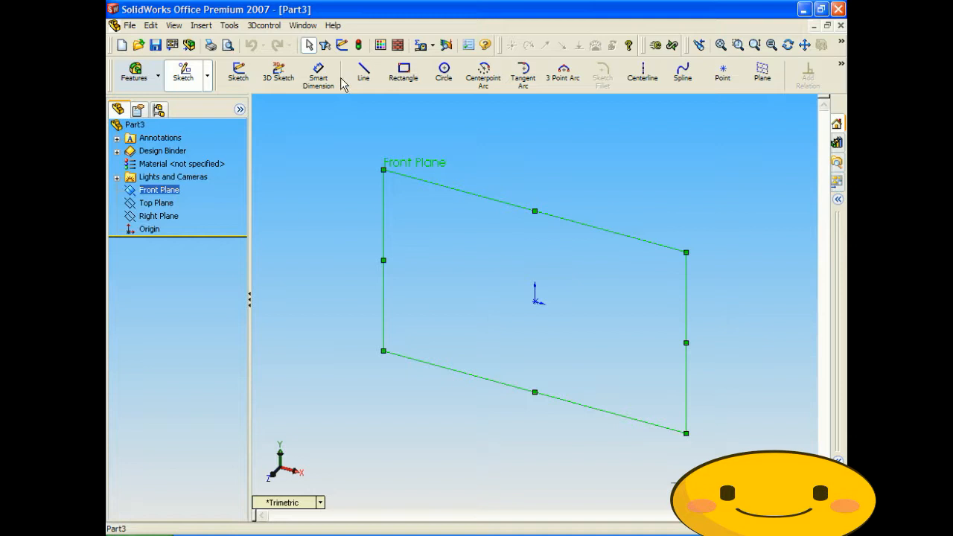
left_click(363, 72)
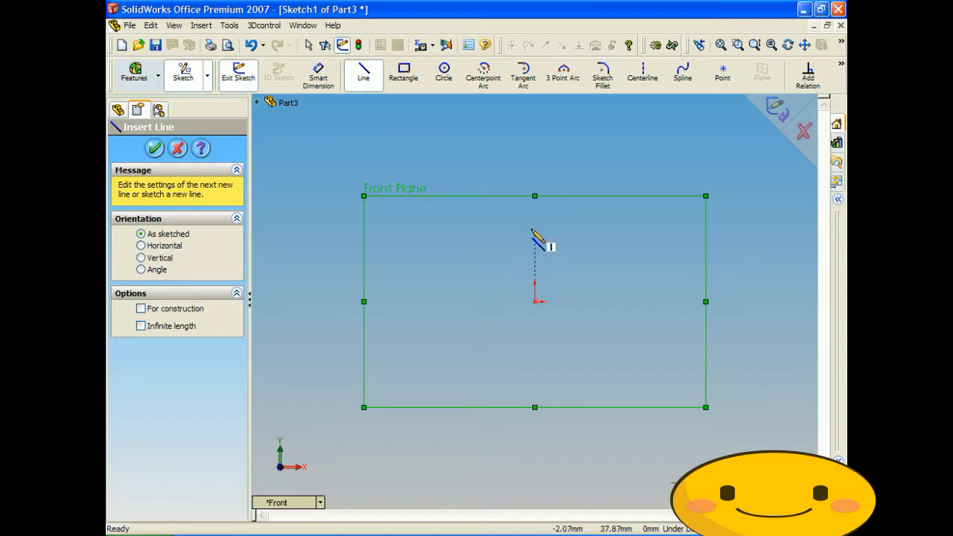
left_click(535, 301)
left_click(534, 176)
right_click(491, 189)
left_click(512, 221)
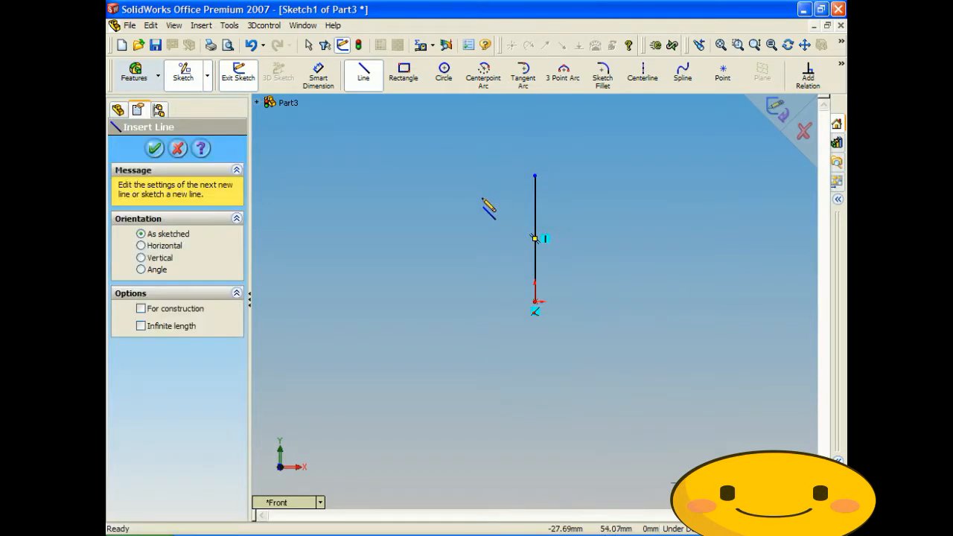
- Sketch a horizontal line about 80 mm long crossing the vertical line near its upper end, and end the line chain
left_click(489, 195)
left_click(645, 195)
right_click(644, 197)
left_click(668, 217)
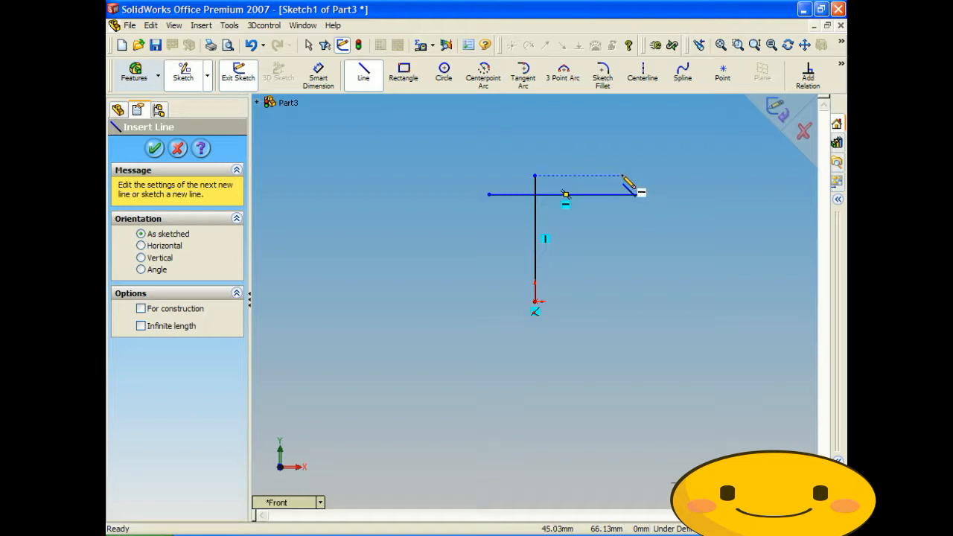
- Sketch a second vertical line about 86 mm long, crossing the horizontal line near its right end, and end the line chain
left_click(622, 176)
left_click(622, 339)
right_click(632, 323)
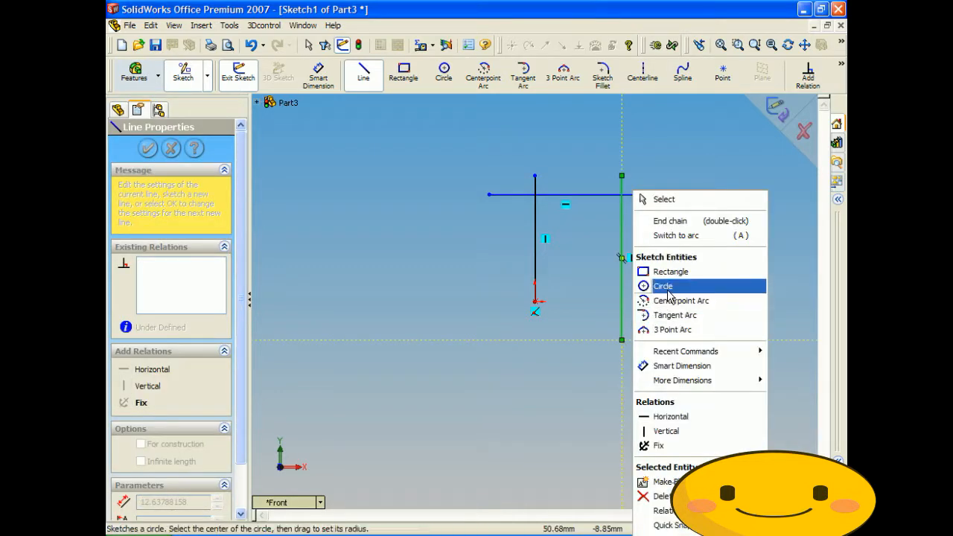
left_click(668, 219)
- Sketch a lower horizontal line about 85 mm long that crosses both vertical lines above the origin, and end the line chain
left_click(642, 281)
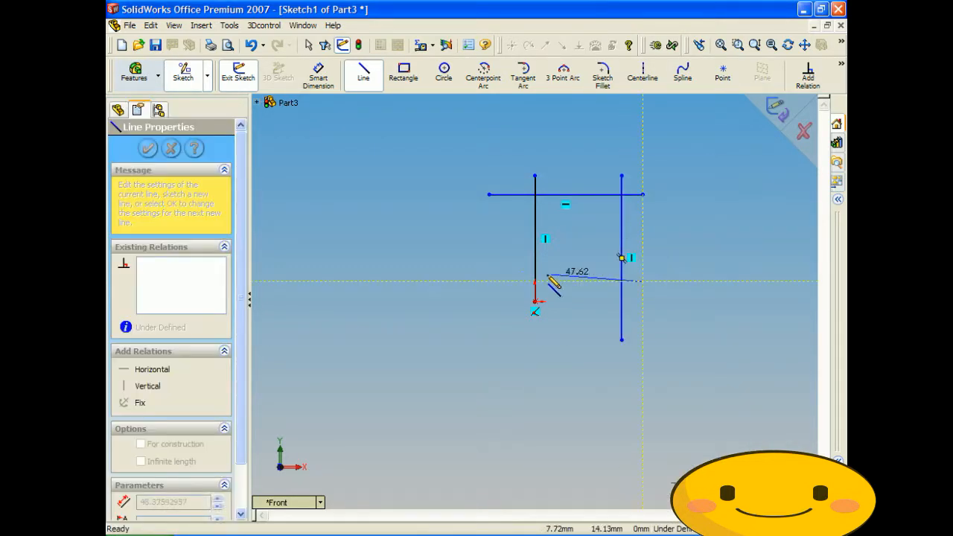
left_click(480, 282)
right_click(480, 281)
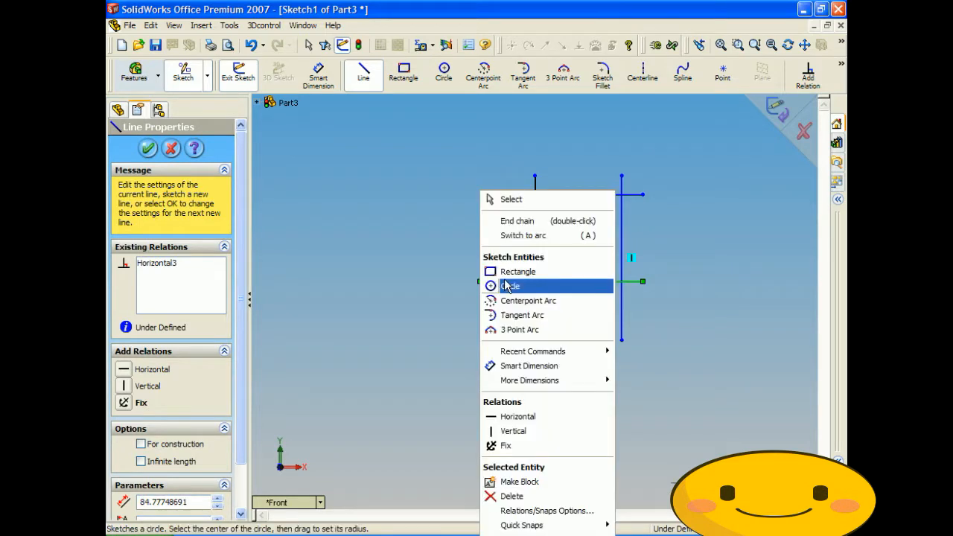
left_click(515, 225)
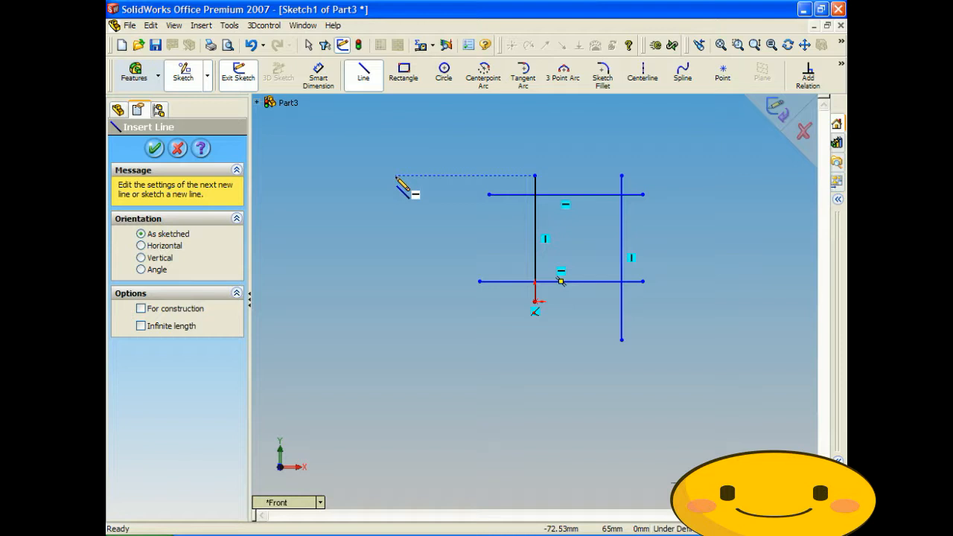
- With Trim Entities in Power trim mode, trim the two overhanging line ends at the upper-left corner
left_click(233, 32)
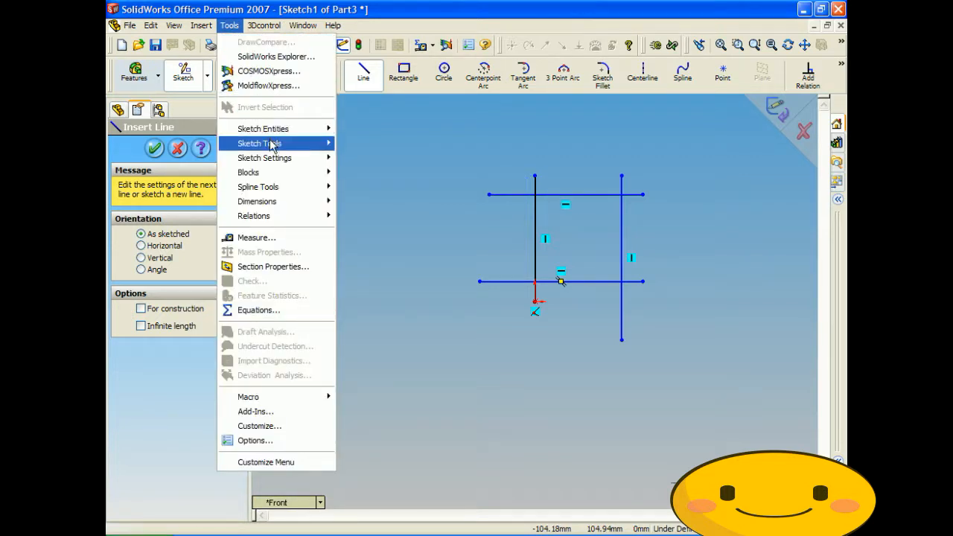
mouse_move(270, 145)
left_click(359, 134)
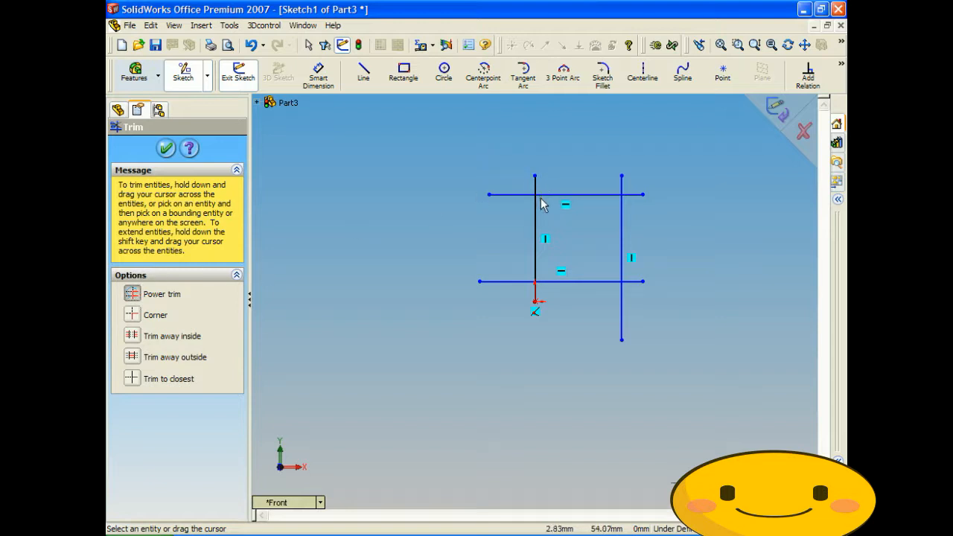
mouse_move(532, 212)
left_mouse_down()
mouse_move(563, 206)
mouse_move(547, 201)
left_mouse_up()
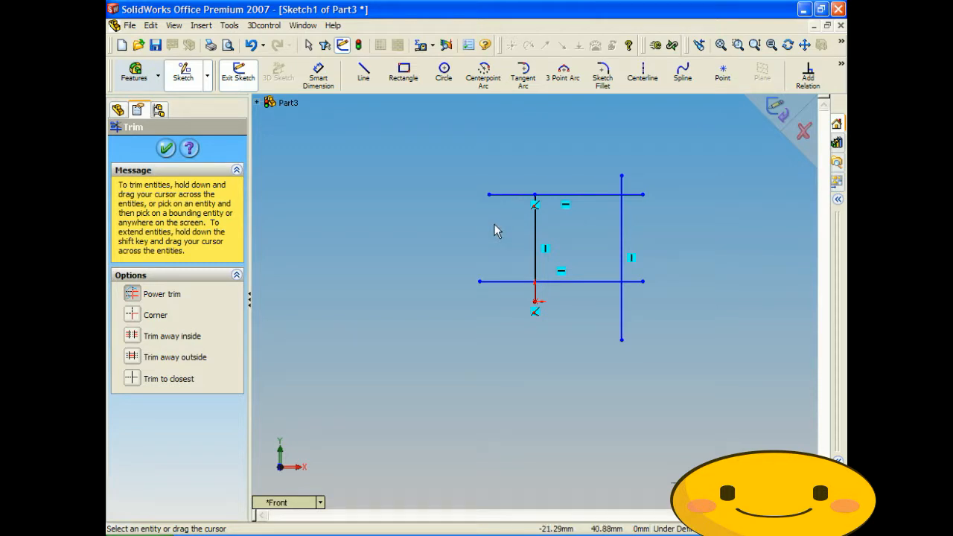
left_click(504, 195)
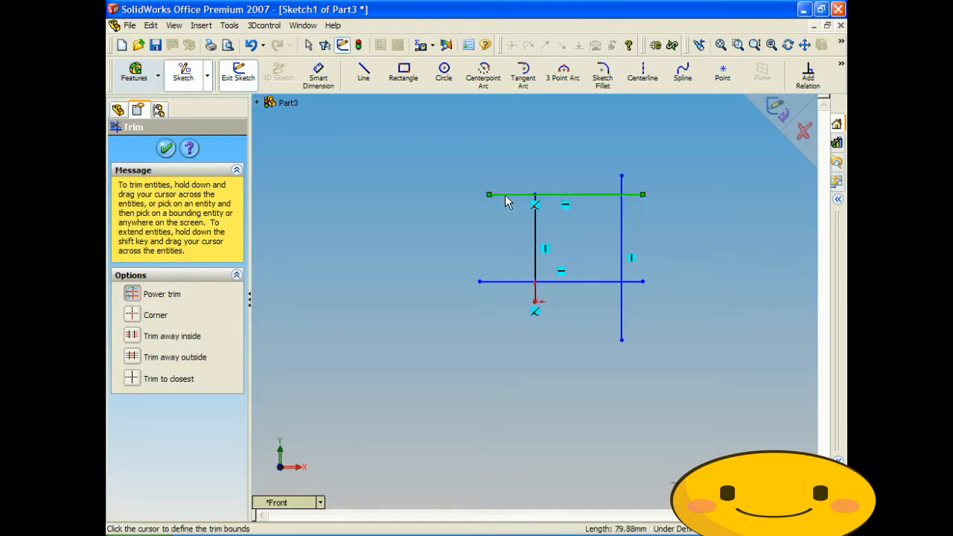
left_click(533, 227)
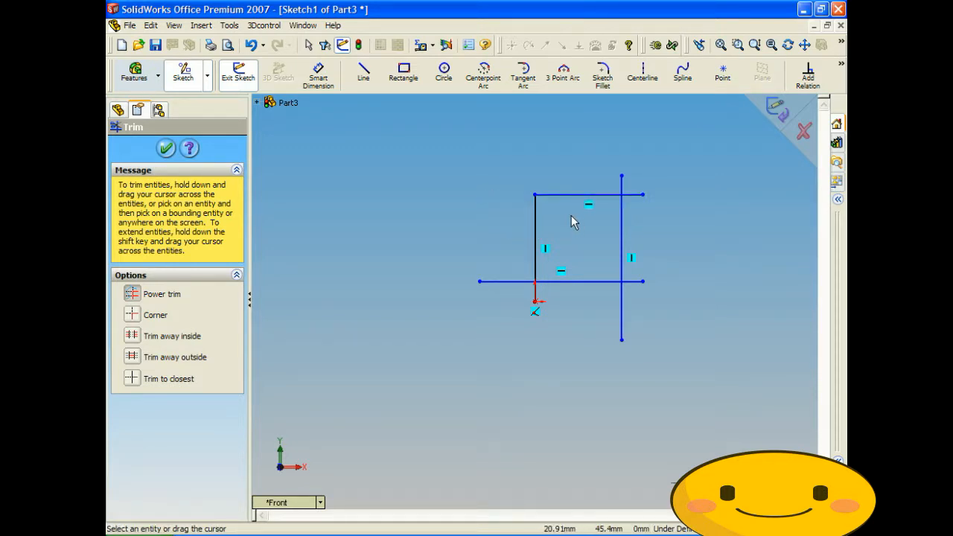
- Trim the overhanging ends of the right vertical line and the upper horizontal line where they cross
left_click(622, 187)
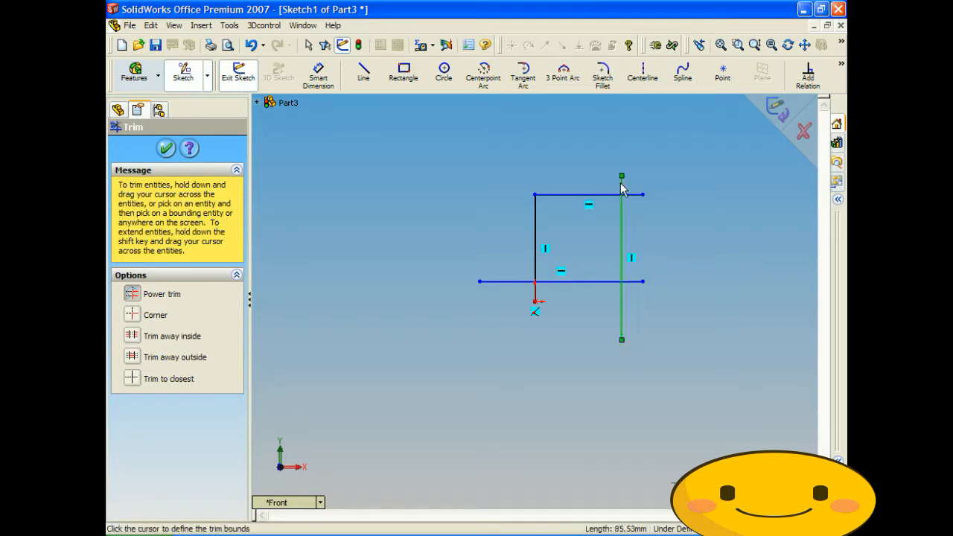
left_click(617, 204)
left_click(627, 197)
left_click(620, 223)
- Trim the overhanging line ends at the lower-right and lower-left corners to leave a closed square
left_click(612, 282)
left_click(620, 298)
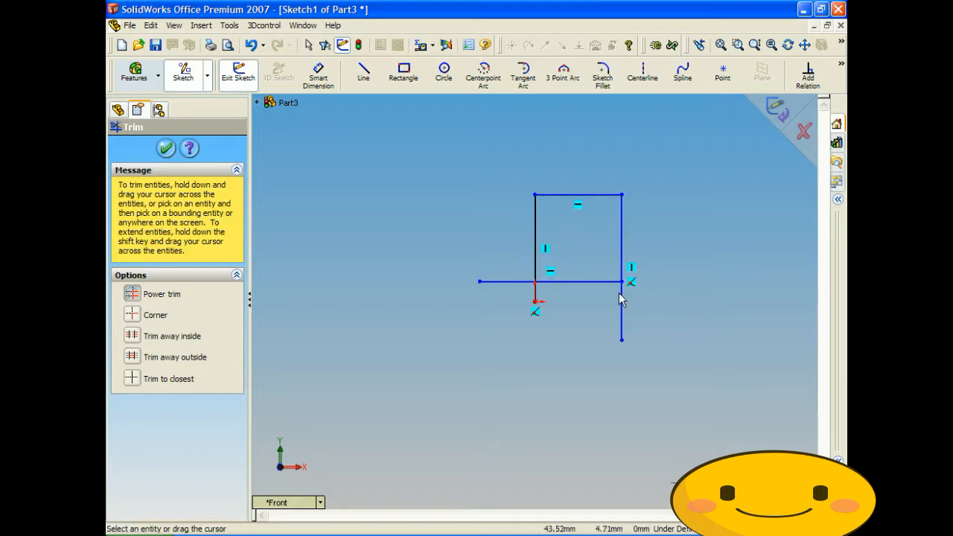
left_click(621, 307)
left_click(608, 281)
left_click(550, 282)
left_click(535, 276)
left_click(536, 296)
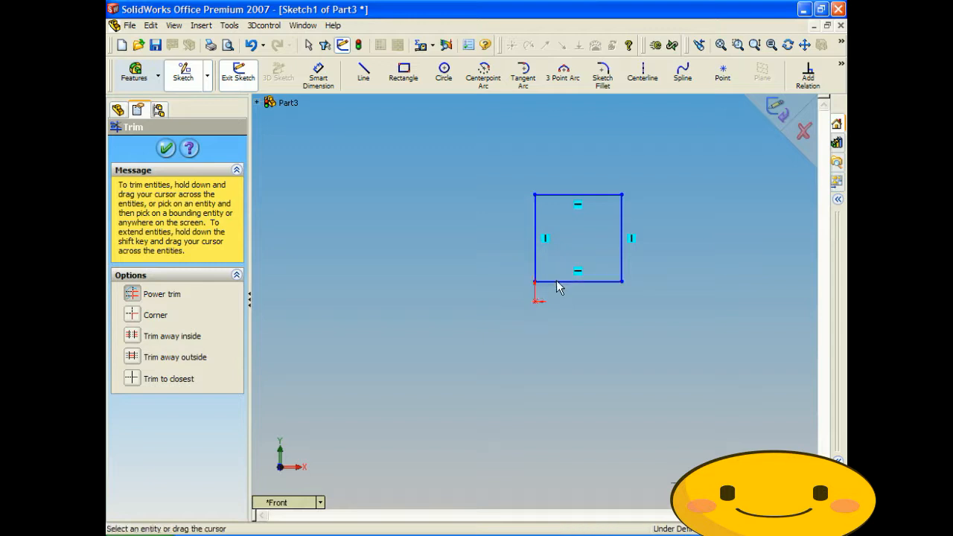
- Exit the sketch without discarding its changes, and delete Sketch1 from the part
mouse_move(631, 288)
middle_mouse_down()
mouse_move(617, 281)
mouse_move(610, 322)
mouse_move(623, 298)
mouse_move(613, 283)
middle_mouse_up()
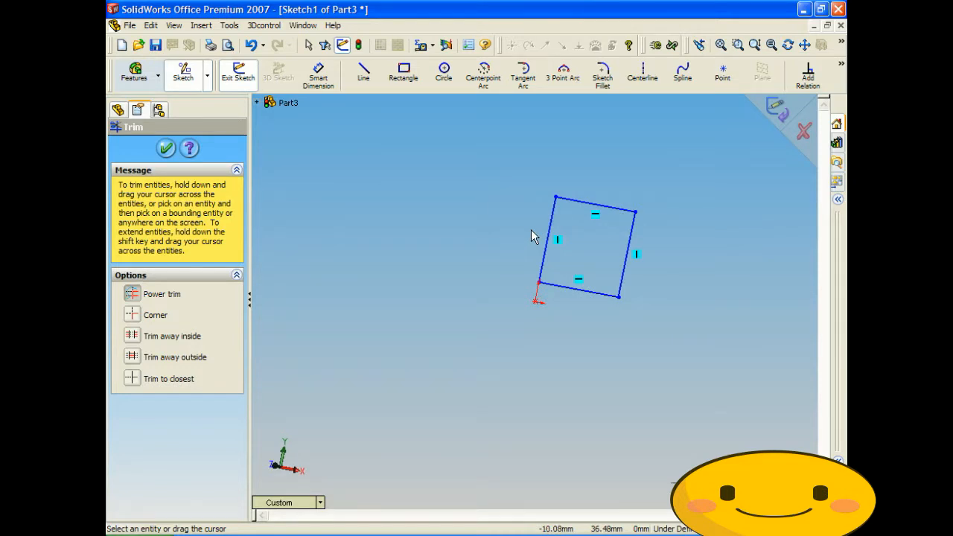
middle_click_drag(511, 181, 566, 166)
left_click(804, 134)
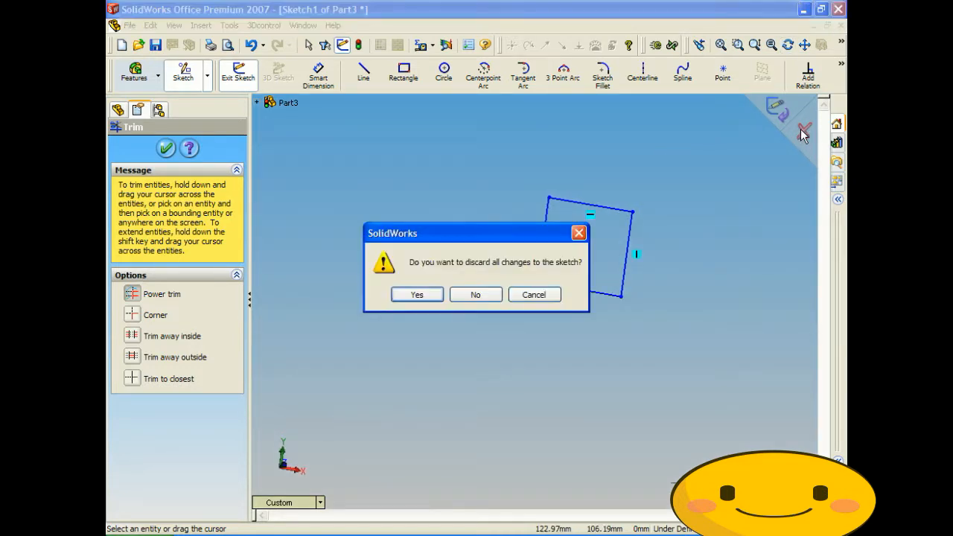
left_click(475, 296)
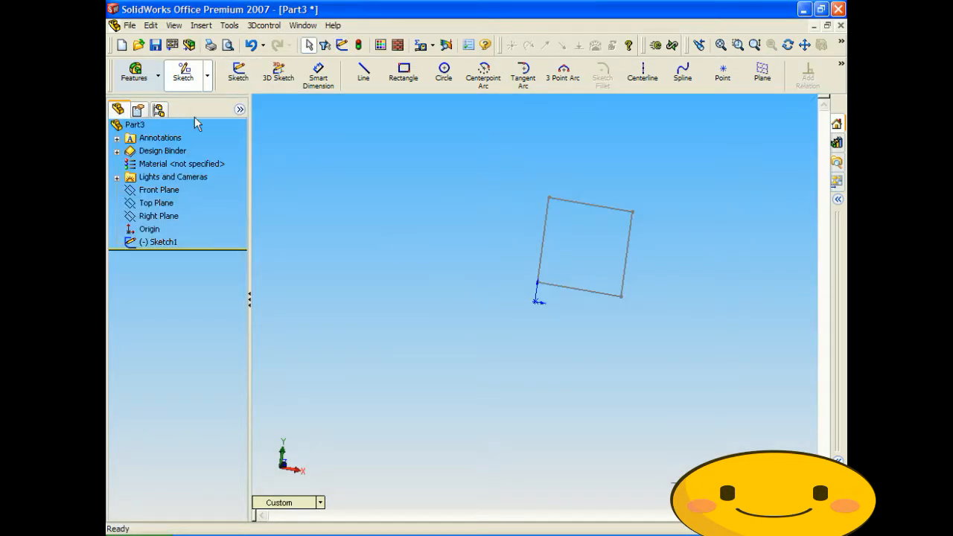
left_click(155, 242)
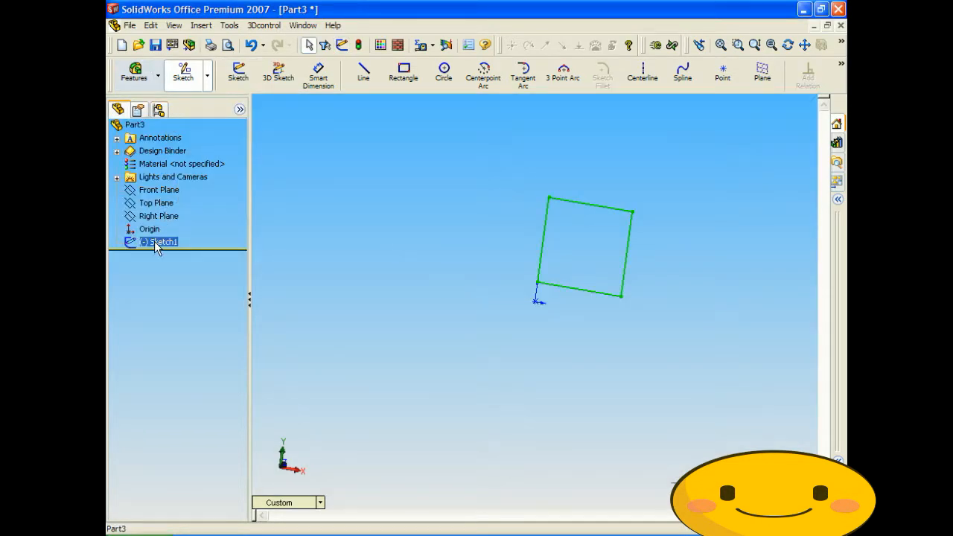
key("Delete")
left_click(592, 206)
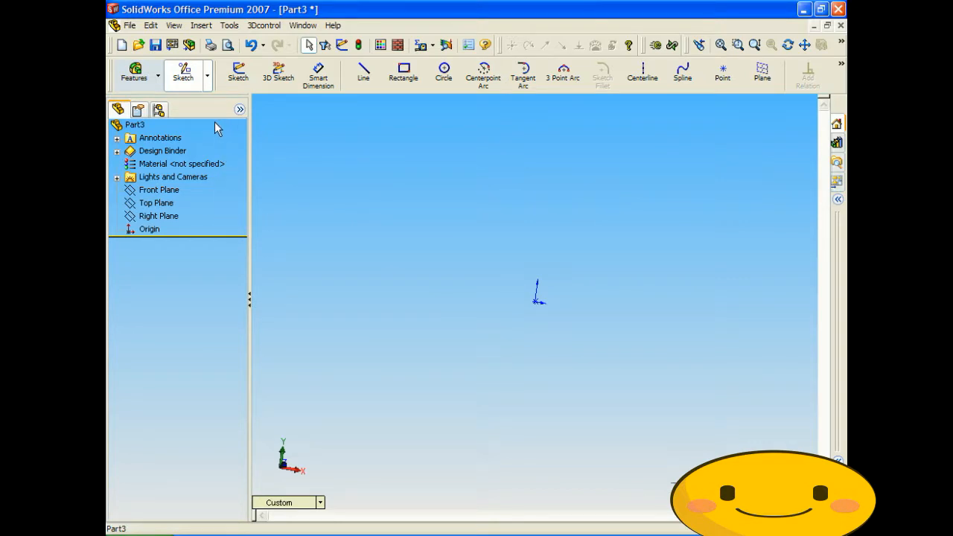
- On the Front Plane, sketch a vertical line about 94 mm up from the origin and a horizontal line about 107 mm long crossing near its top
left_click(153, 192)
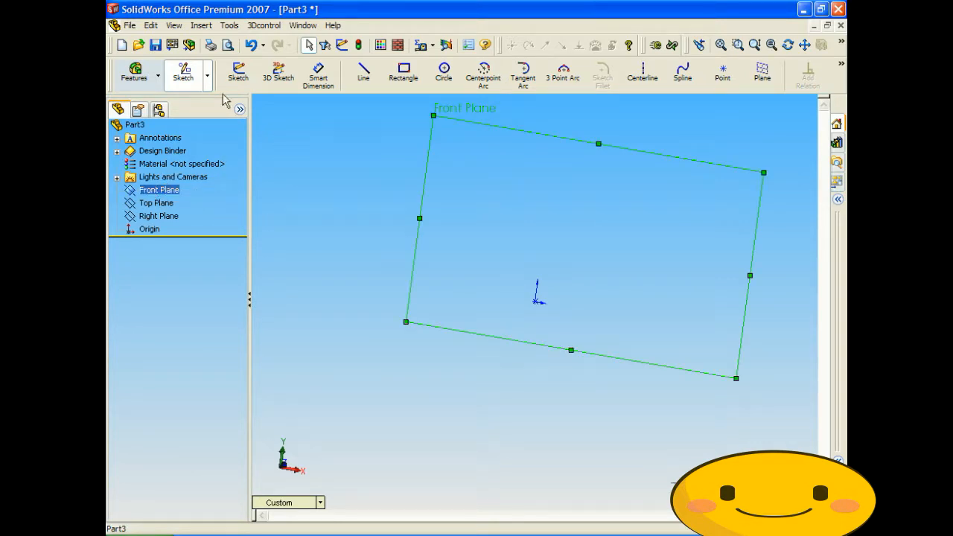
left_click(238, 72)
left_click(363, 72)
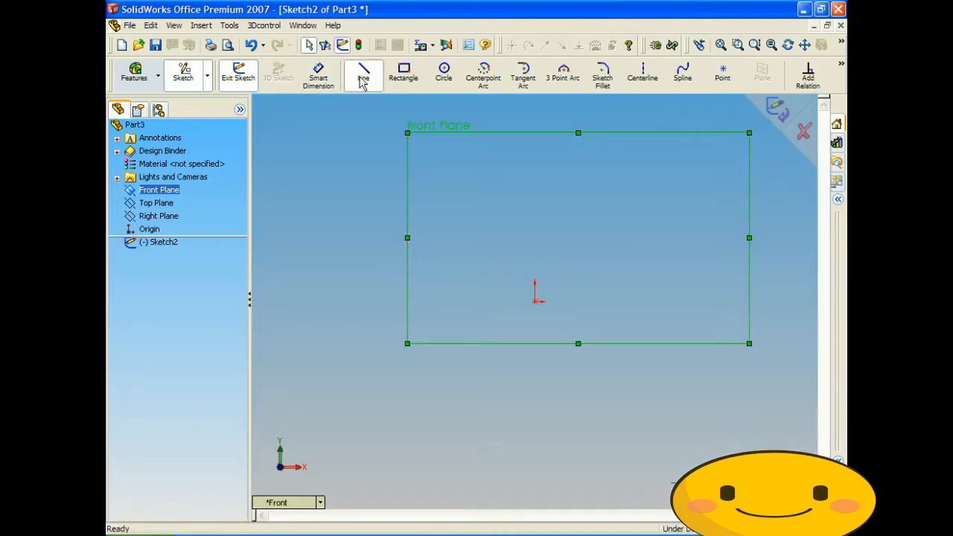
left_click(535, 302)
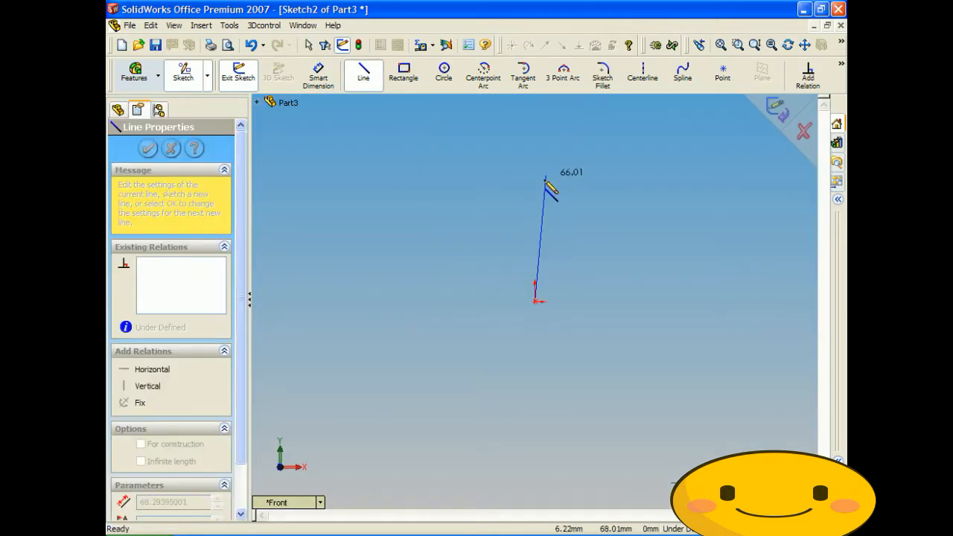
left_click(534, 121)
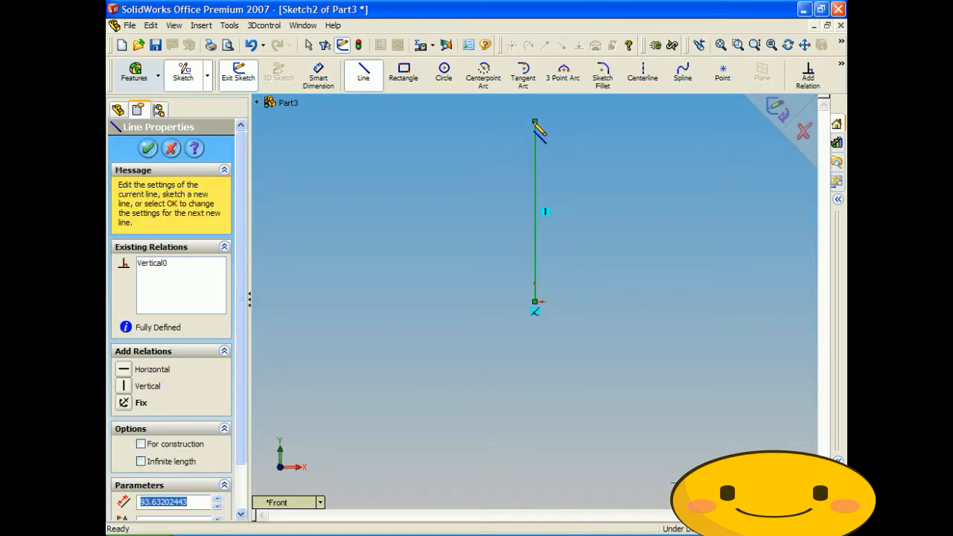
left_click(535, 212)
left_click_drag(572, 141, 679, 144)
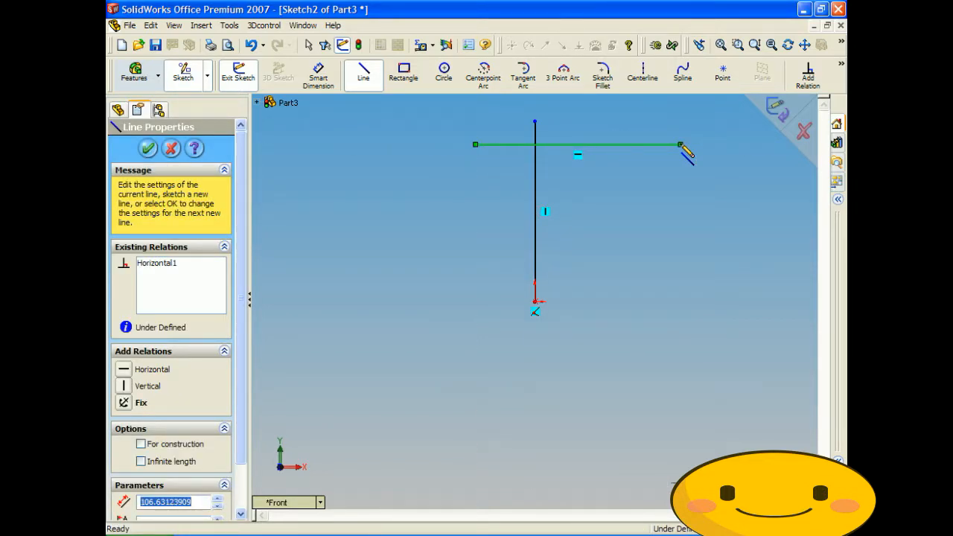
- Draw a 3 Point Arc with a radius of about 51 mm that bulges to the lower right and crosses both lines
left_click(563, 80)
left_click_drag(625, 115, 494, 242)
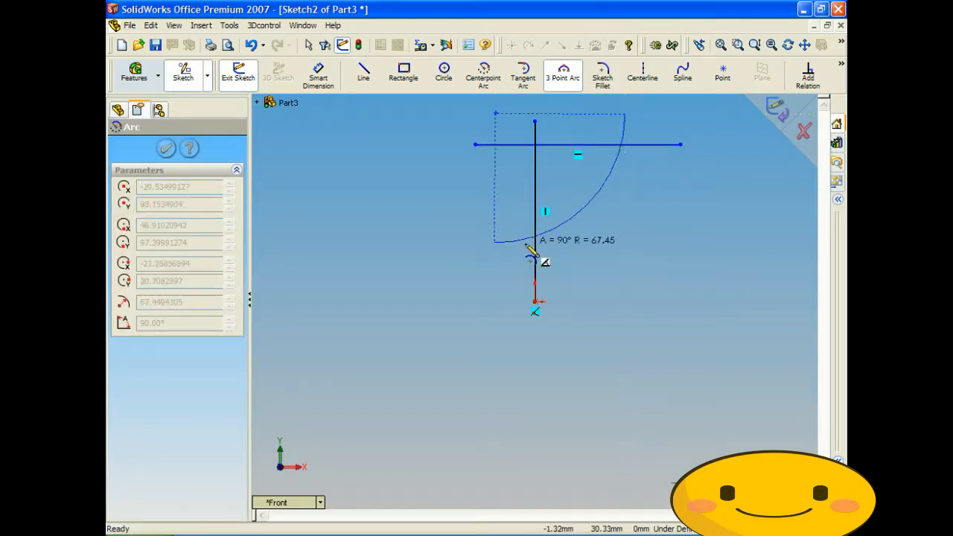
left_click(611, 222)
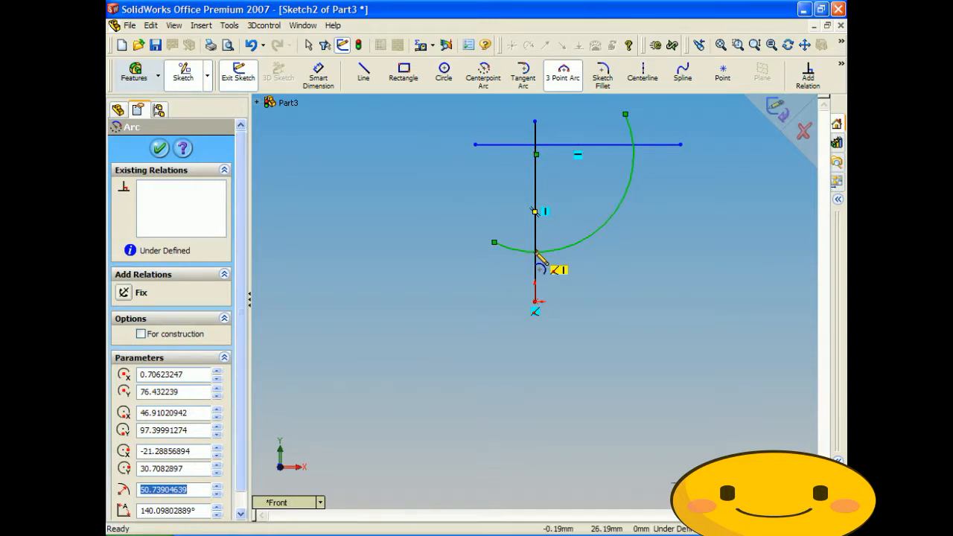
- With Trim Entities in Power trim mode, trim the horizontal line's left overhang and the vertical line's upper overhang at their crossing
left_click(230, 27)
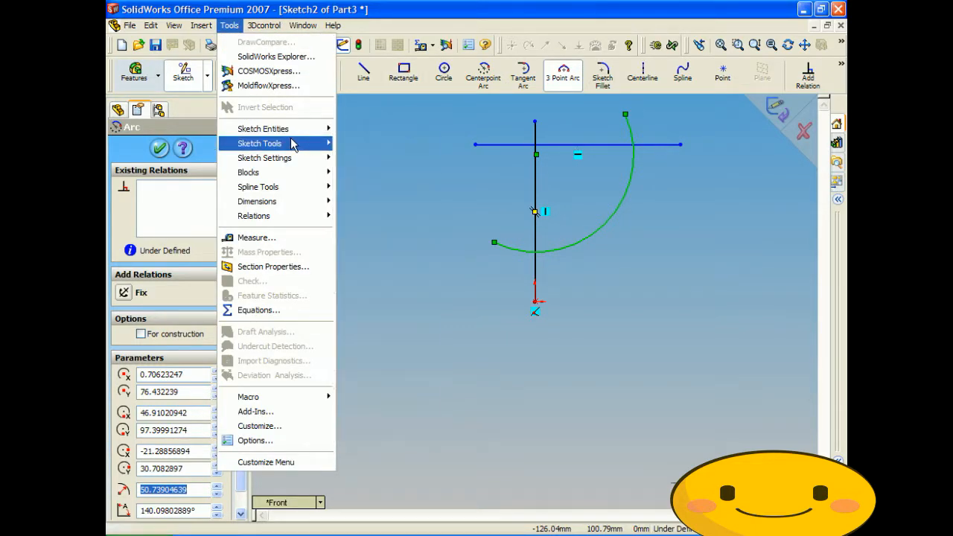
mouse_move(293, 144)
left_click(357, 133)
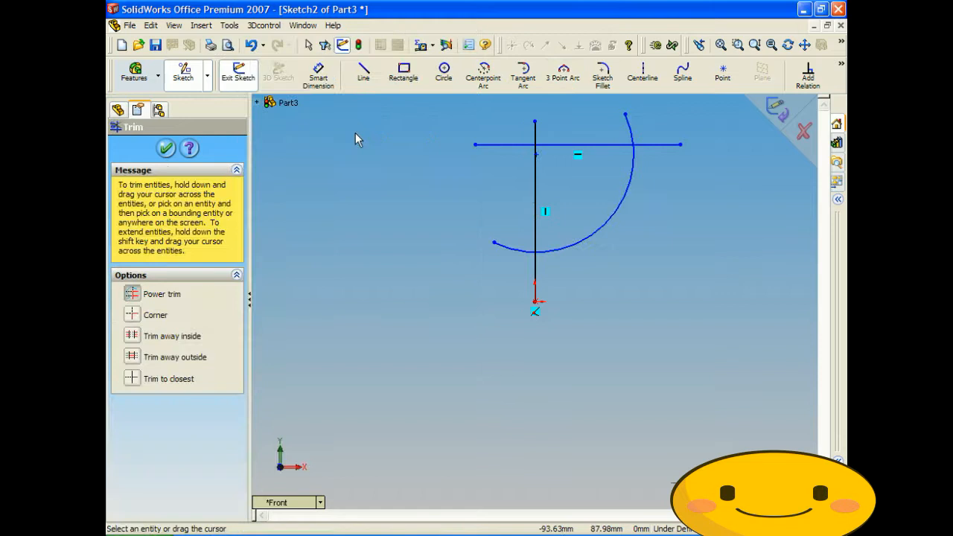
left_click(513, 145)
left_click(534, 167)
left_click(536, 136)
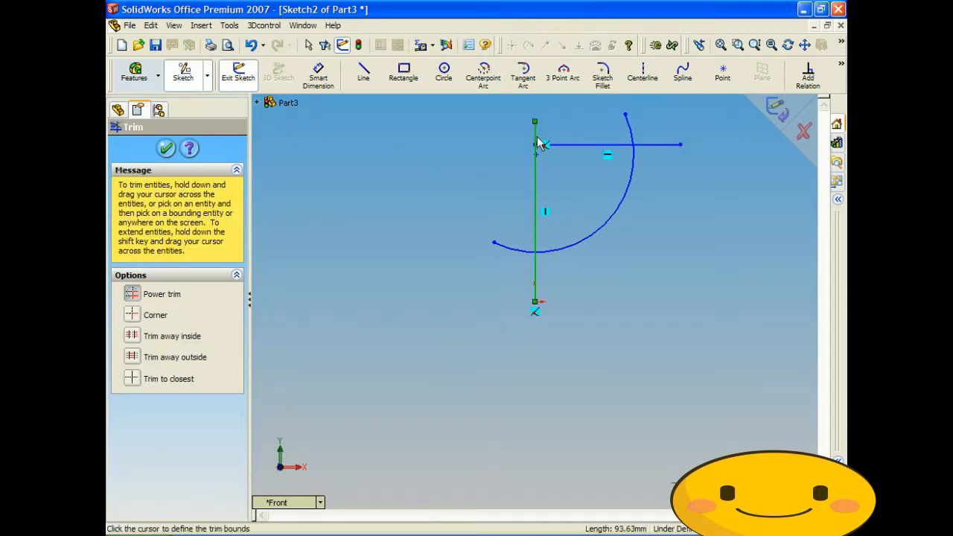
left_click(559, 145)
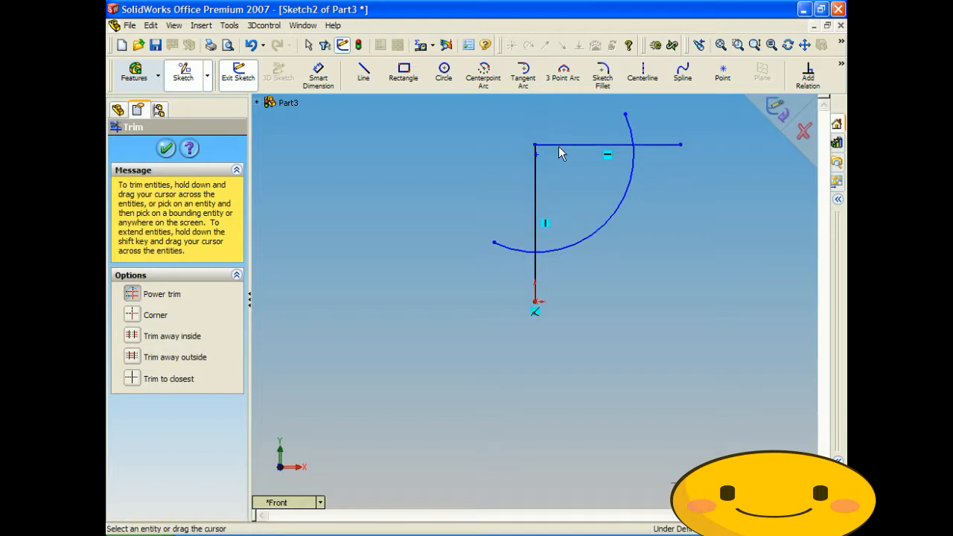
- Trim the arc's upper end to the horizontal line and its lower end to the vertical line
left_click(631, 162)
left_click(615, 146)
left_click(574, 248)
left_click(535, 246)
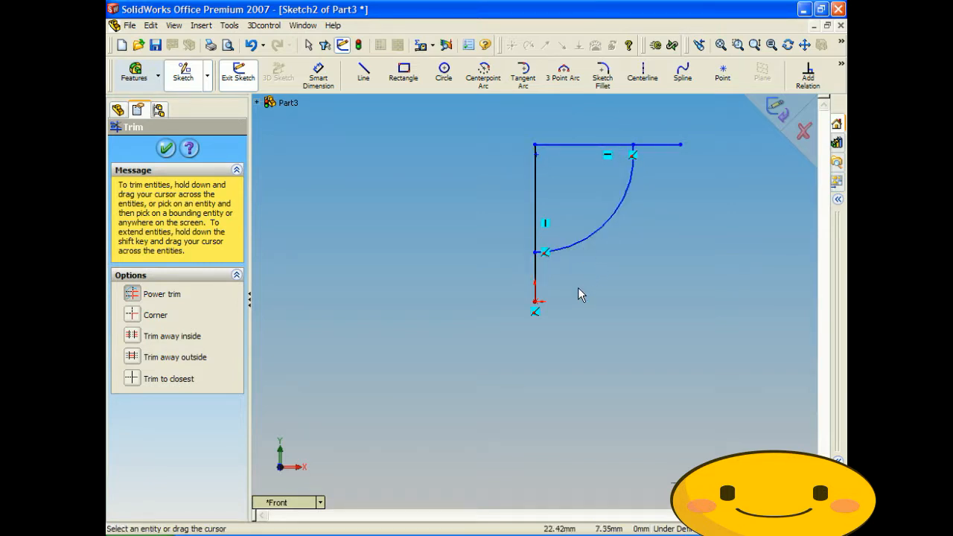
- Trim the horizontal line beyond the arc and the vertical line below the arc to close the quarter-round profile
left_click(650, 146)
left_click(631, 179)
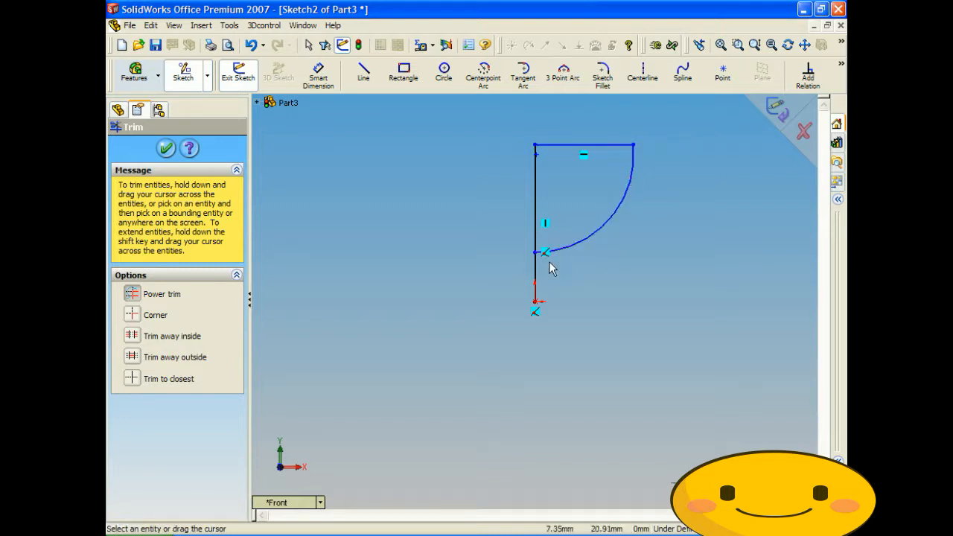
left_click(535, 277)
left_click(559, 249)
- Below the origin, sketch a vertical line aligned with the origin and continue with a horizontal line to the right from its upper end
mouse_move(633, 234)
middle_mouse_down()
mouse_move(521, 161)
mouse_move(617, 204)
mouse_move(602, 198)
mouse_move(663, 211)
middle_mouse_up()
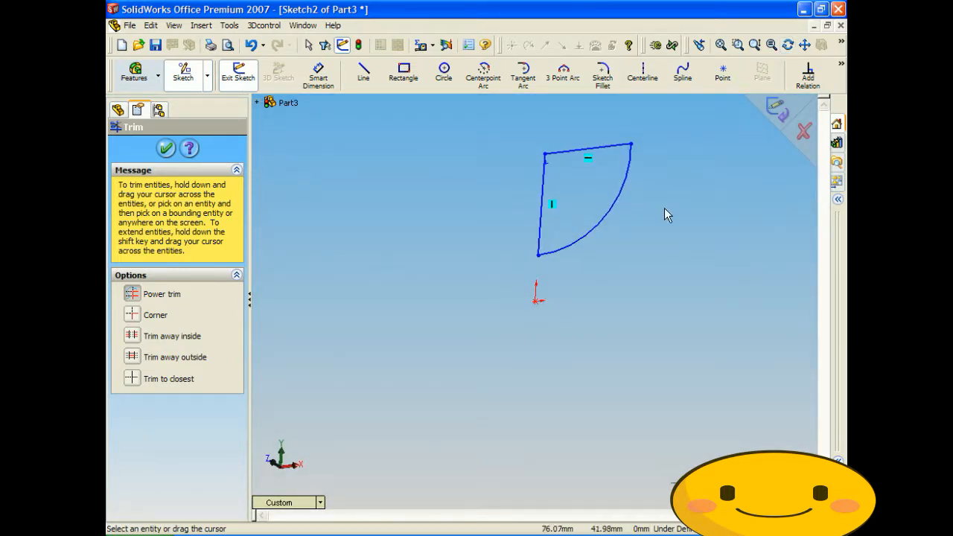
scroll(647, 212, "up", 2)
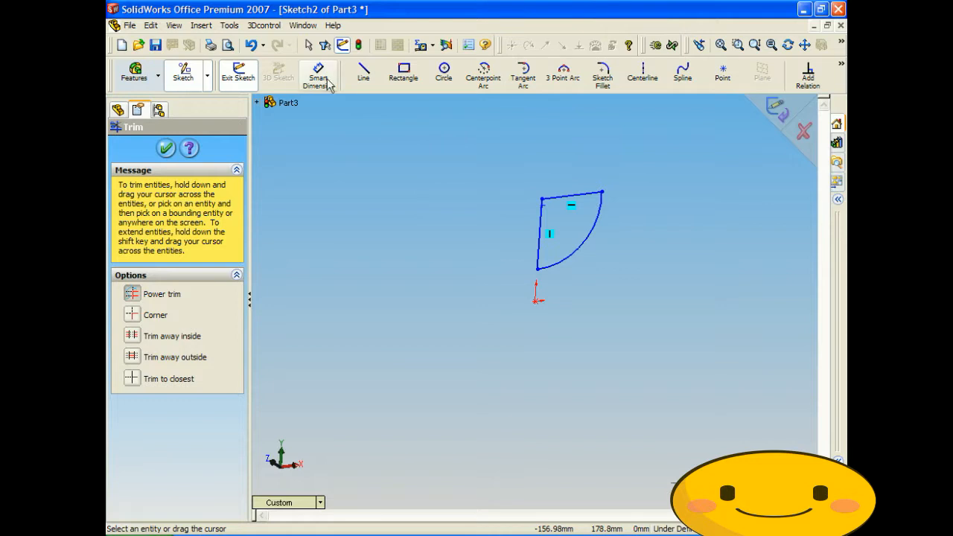
left_click(363, 73)
left_click(526, 425)
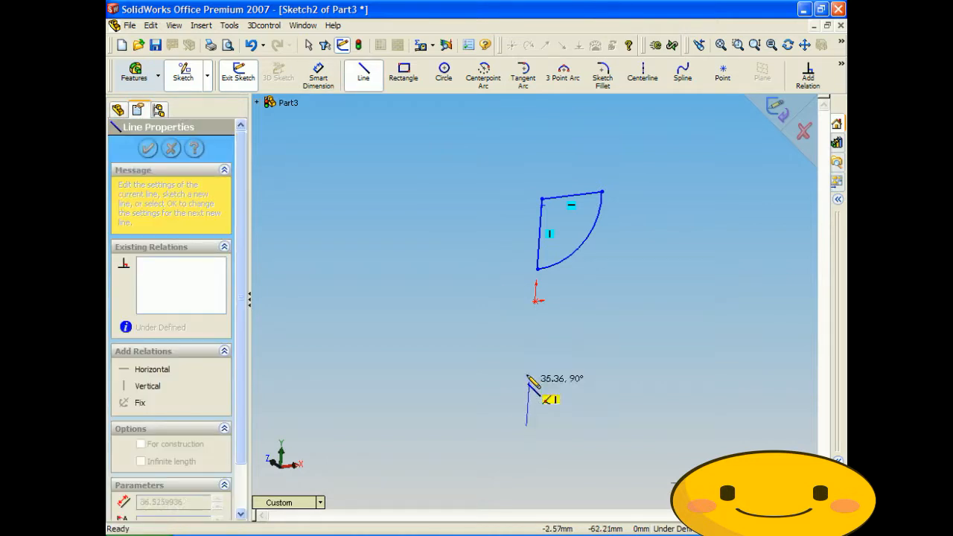
left_click(533, 323)
left_click(644, 309)
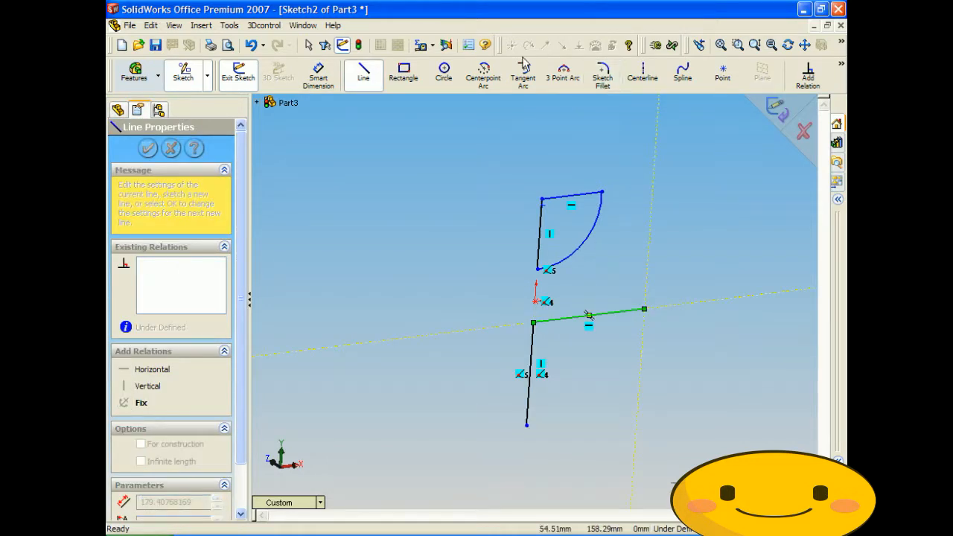
- Close the lower profile with a 90° three-point arc of about 89 mm radius between the two lines' free ends
left_click(562, 73)
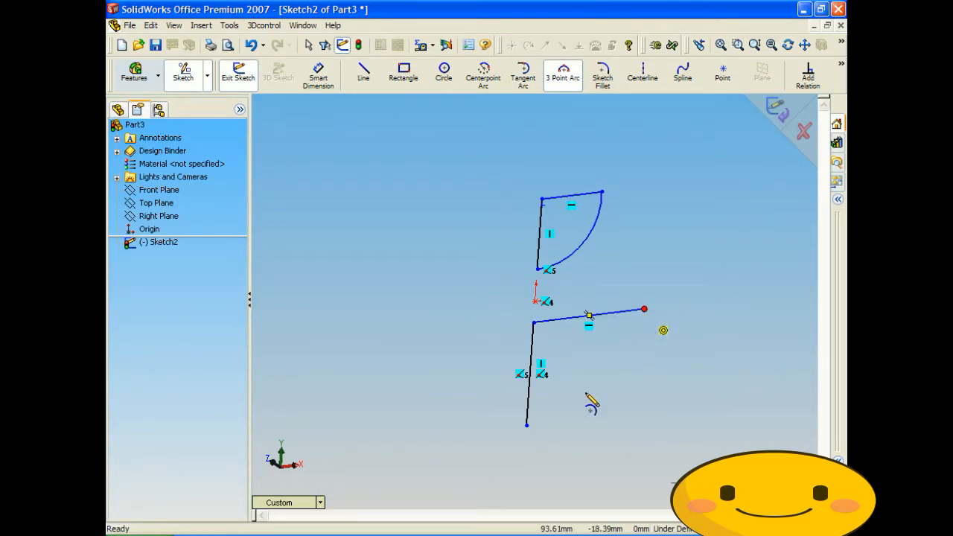
left_click(644, 309)
left_click(526, 425)
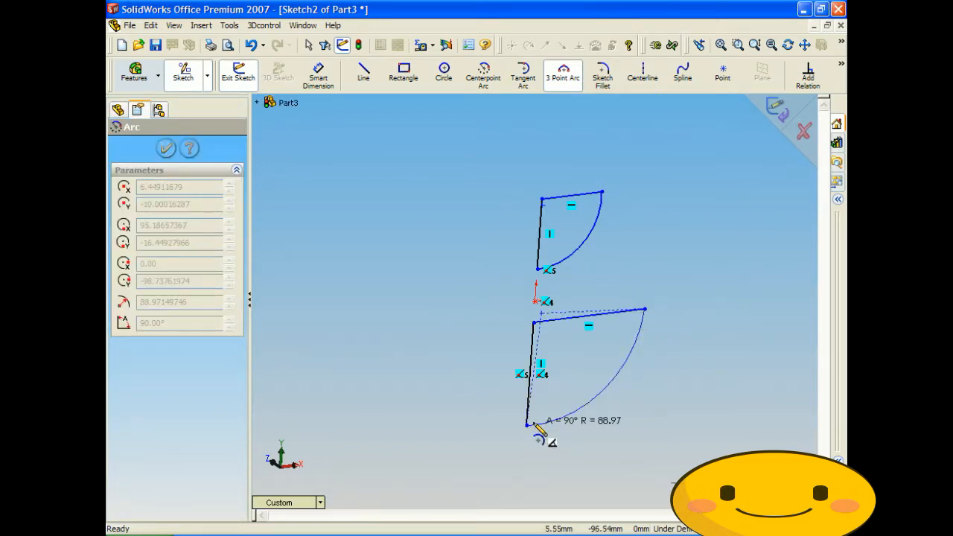
left_click(608, 390)
middle_click_drag(537, 261, 557, 280)
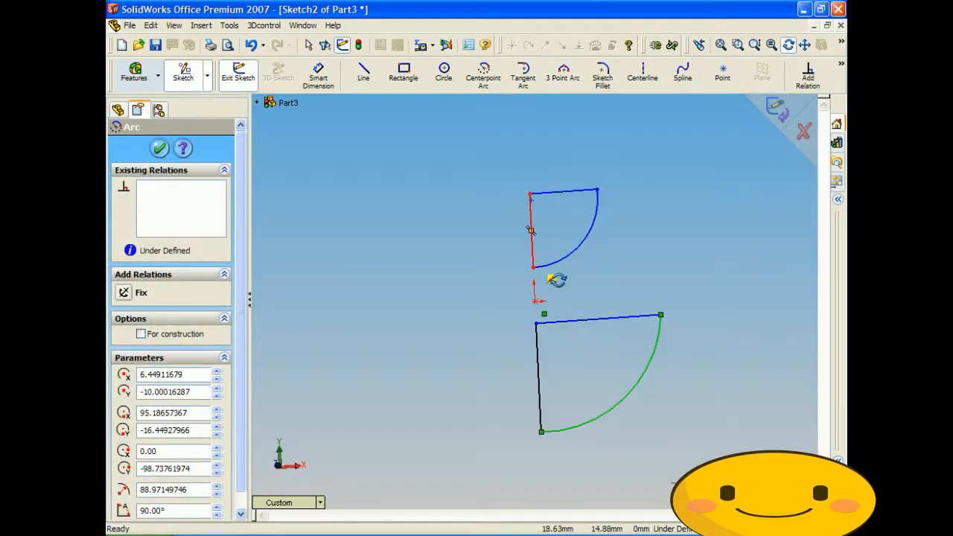
left_click(534, 267)
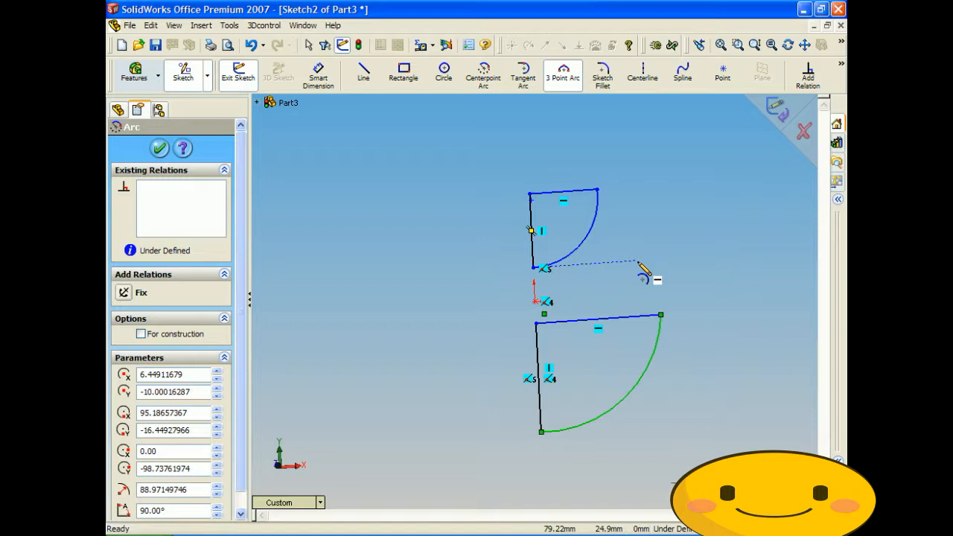
- Sketch a 45° diagonal line about 235 mm long crossing the lower profile's vertical and horizontal lines near their corner
left_click(363, 72)
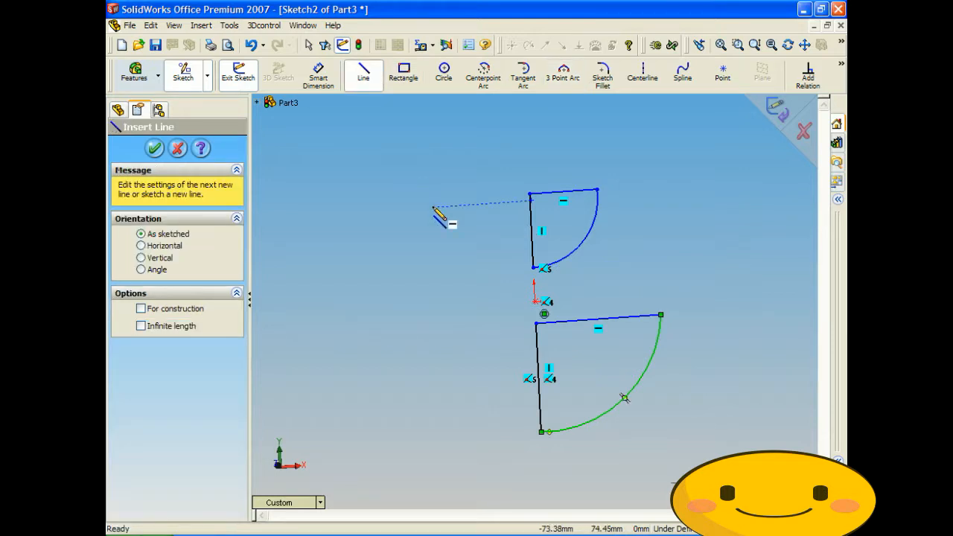
left_click(466, 424)
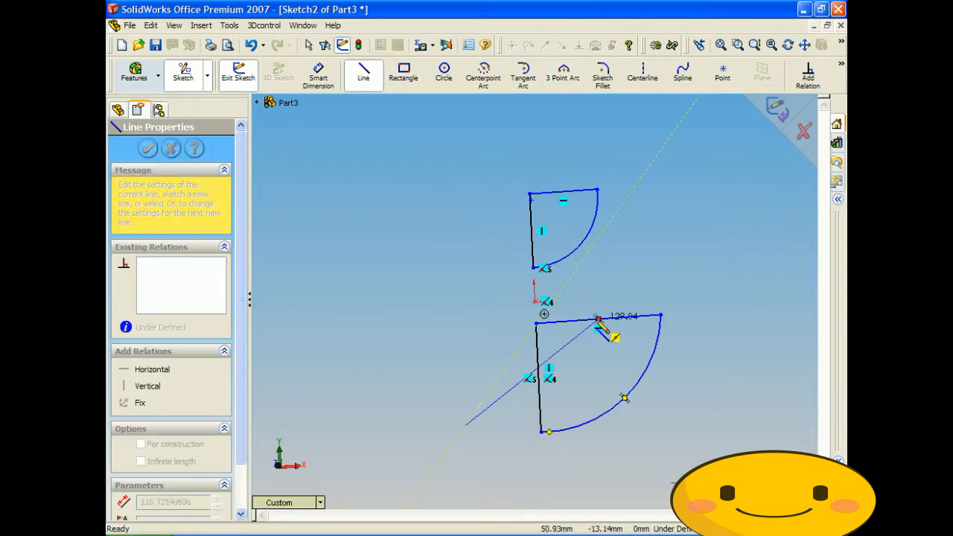
left_click(685, 205)
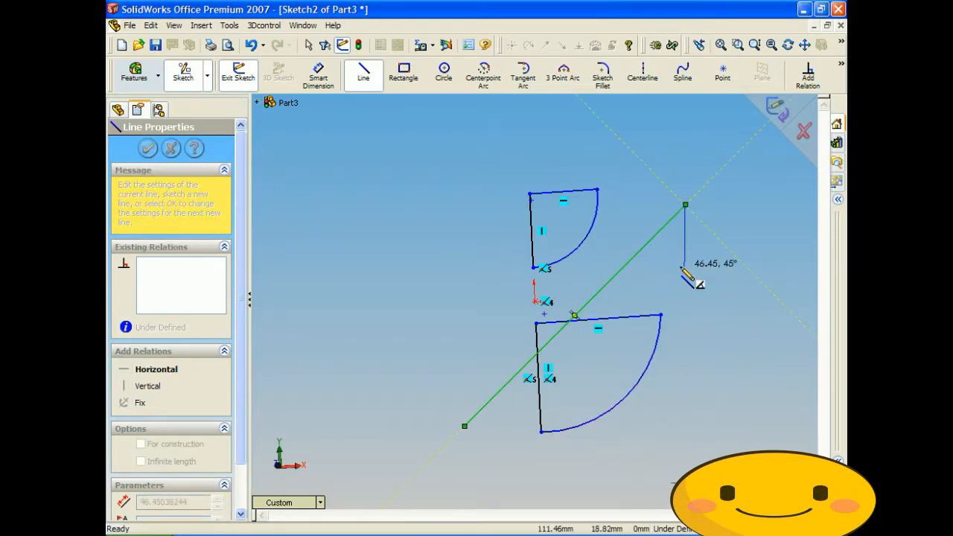
- Trim both overhangs of the diagonal line back to the lower profile's horizontal and vertical lines
left_click(230, 26)
mouse_move(260, 145)
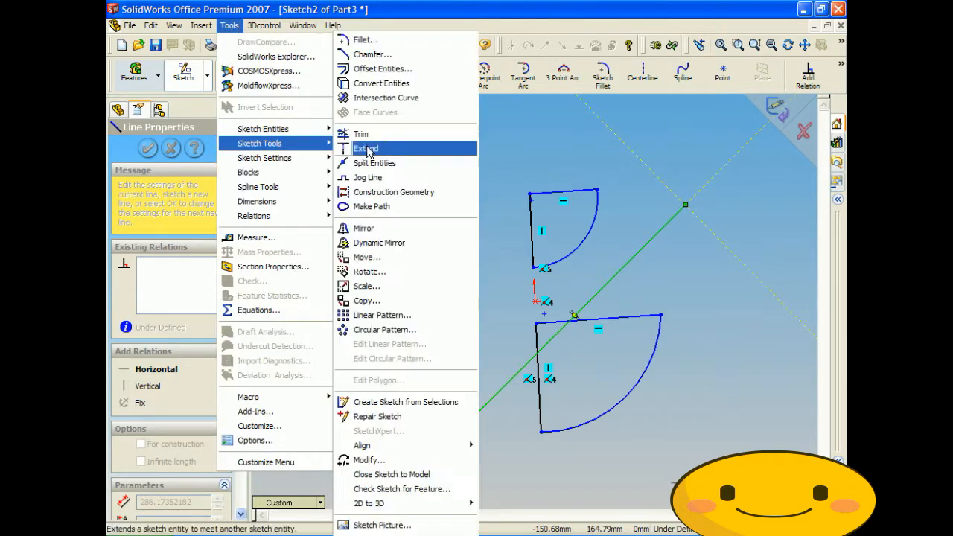
left_click(357, 131)
left_click(629, 268)
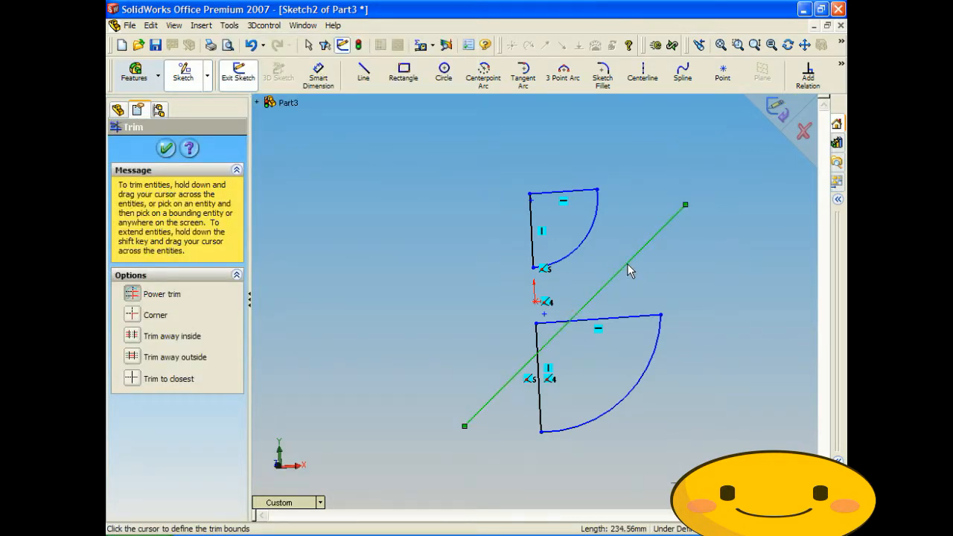
left_click(611, 323)
left_click(506, 385)
left_click(540, 393)
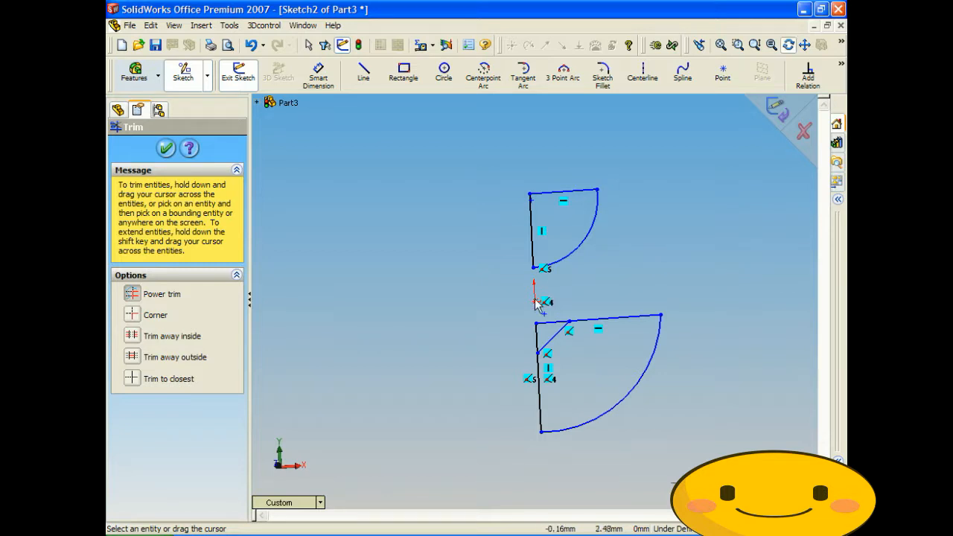
scroll(569, 327, "down", 3)
scroll(570, 327, "up", 2)
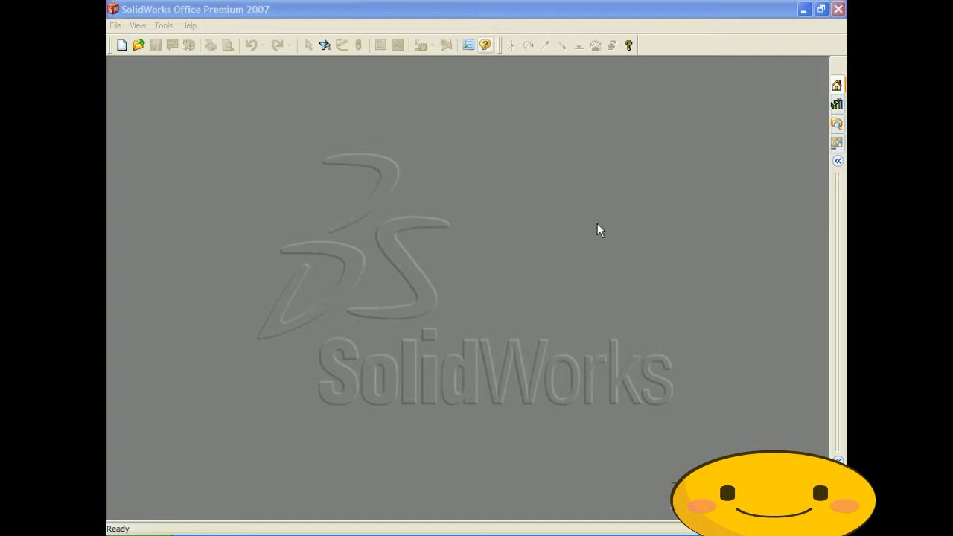
- Create a new part document and start a sketch on the Front Plane
left_click(115, 24)
left_click(127, 38)
left_click(312, 186)
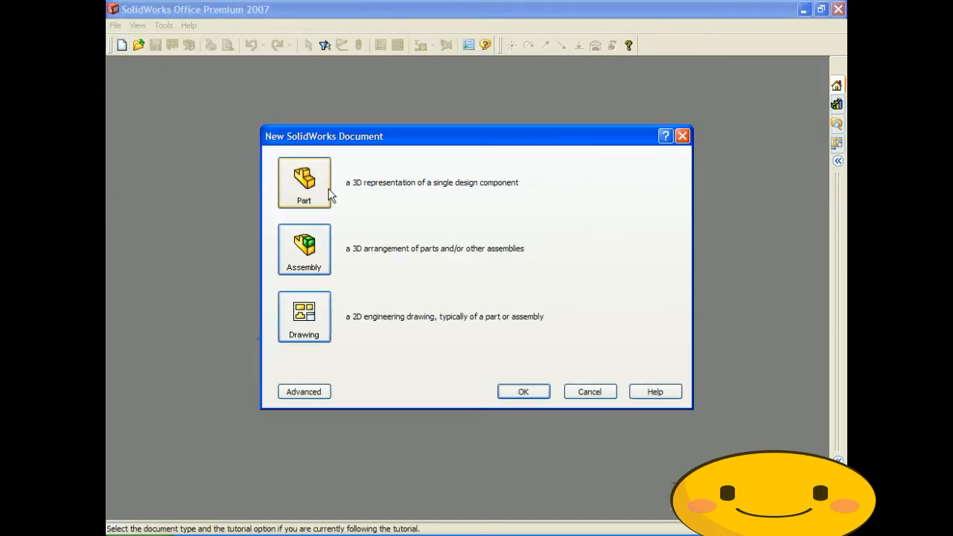
left_click(531, 392)
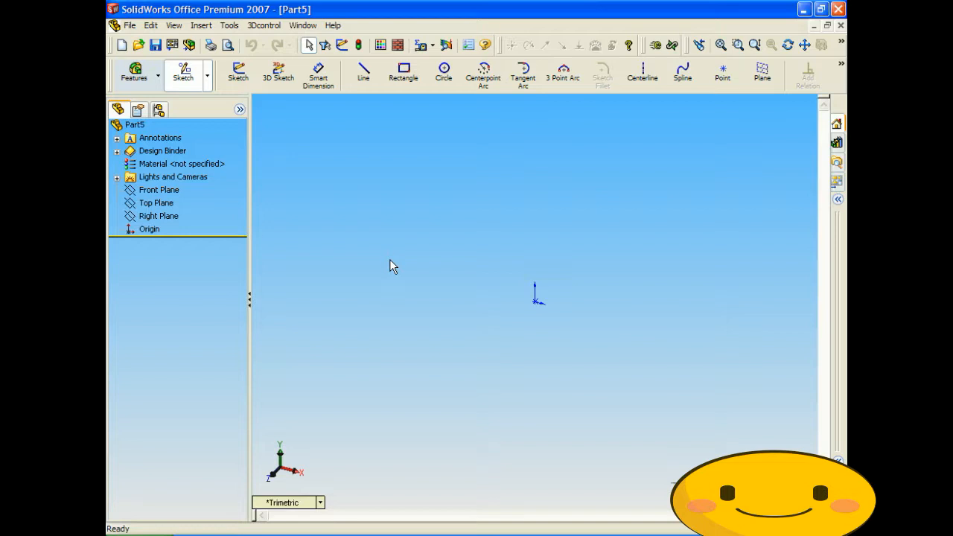
left_click(236, 75)
left_click(428, 183)
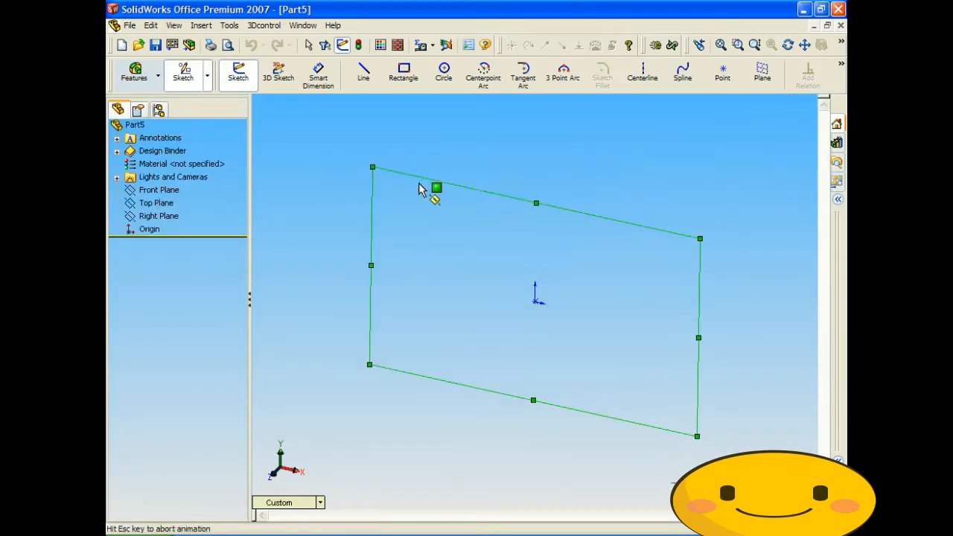
- Sketch a vertical line about 62 mm long up from the origin and a second vertical line to its right, with ends aligned
left_click(364, 74)
left_click(534, 301)
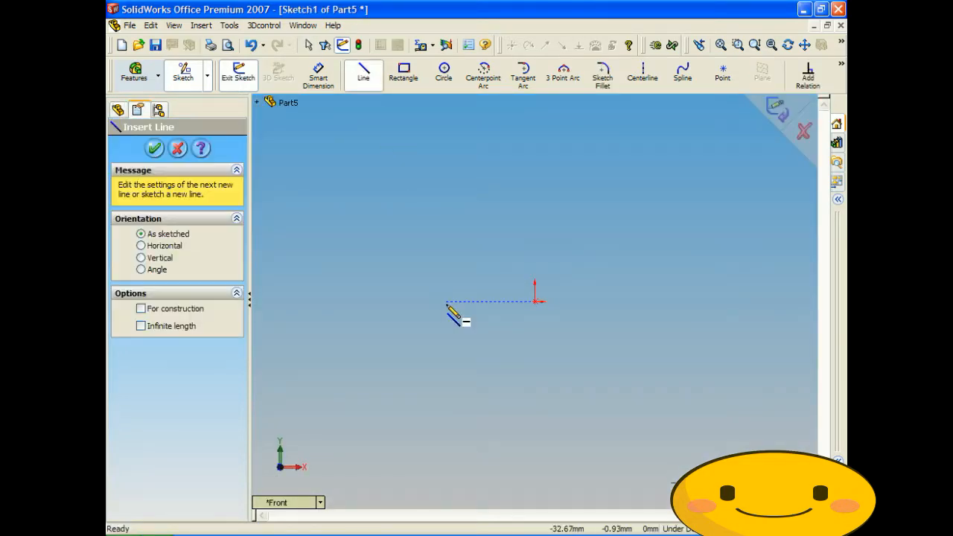
mouse_move(535, 303)
left_mouse_down()
mouse_move(574, 187)
mouse_move(534, 134)
left_mouse_up()
right_click(535, 132)
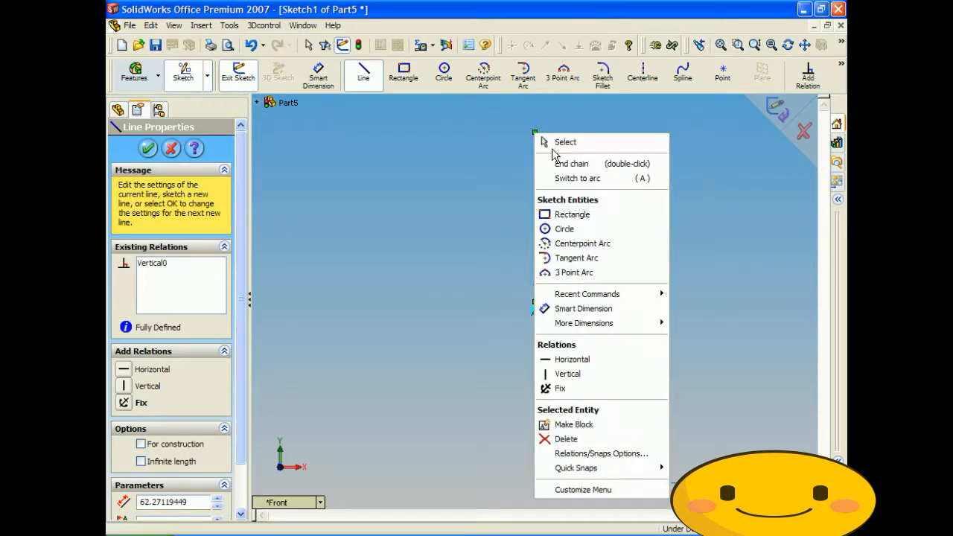
left_click(584, 161)
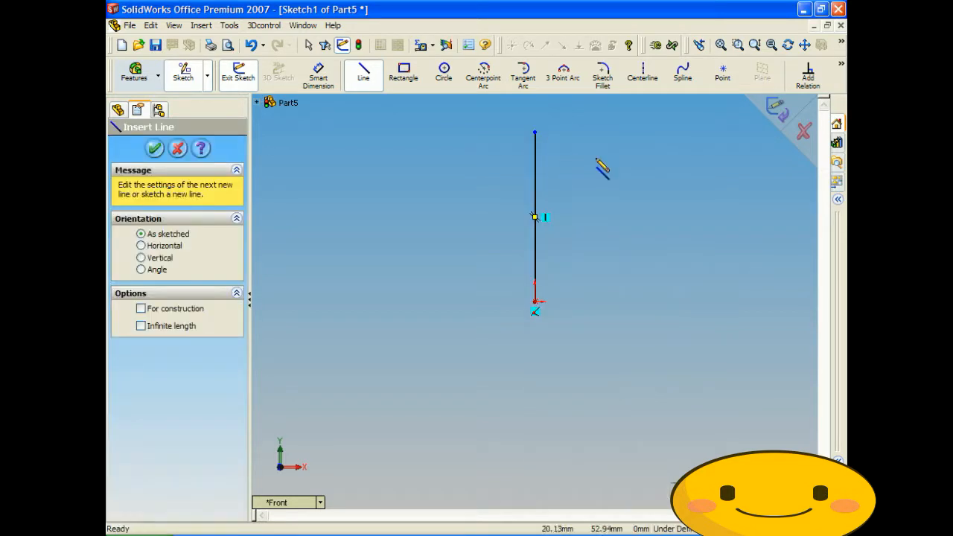
left_click(691, 133)
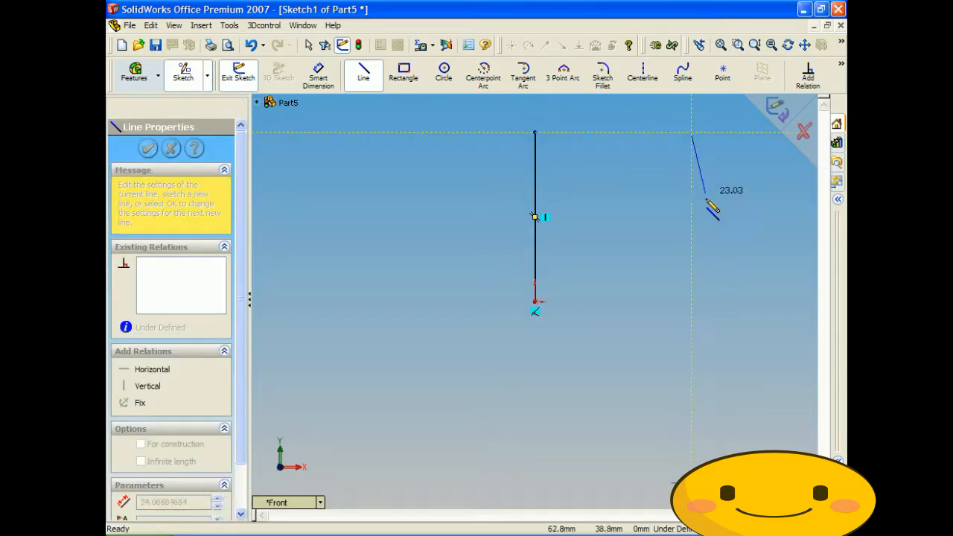
left_click(692, 302)
right_click(692, 302)
left_click(722, 222)
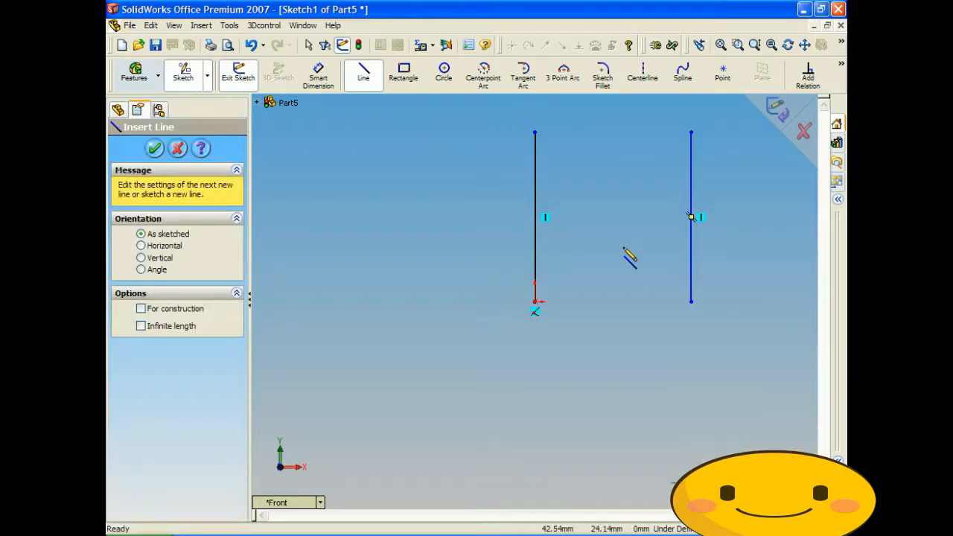
- Between the vertical lines, sketch two horizontal lines about 42 mm long, one near their lower and one near their upper ends, touching neither vertical
left_click(553, 268)
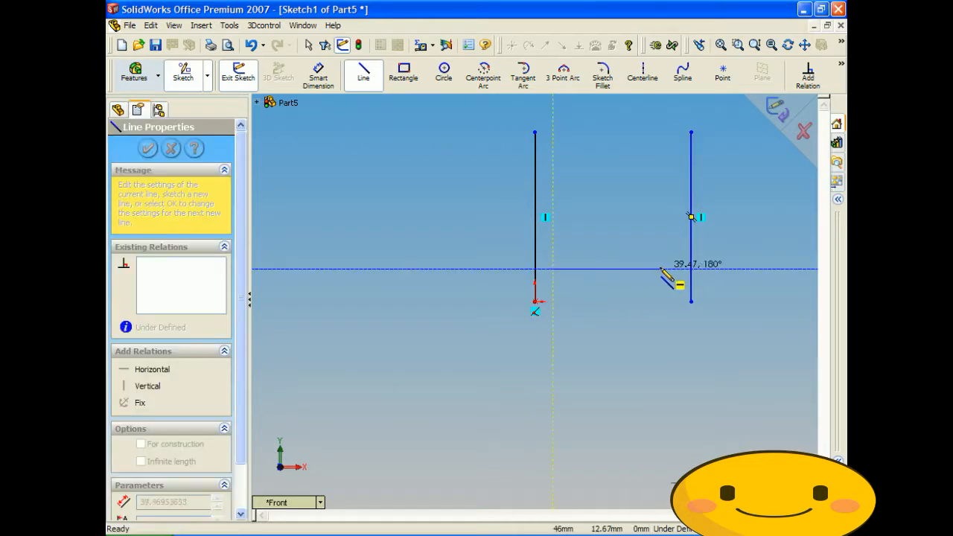
left_click(672, 268)
right_click(672, 269)
left_click(705, 223)
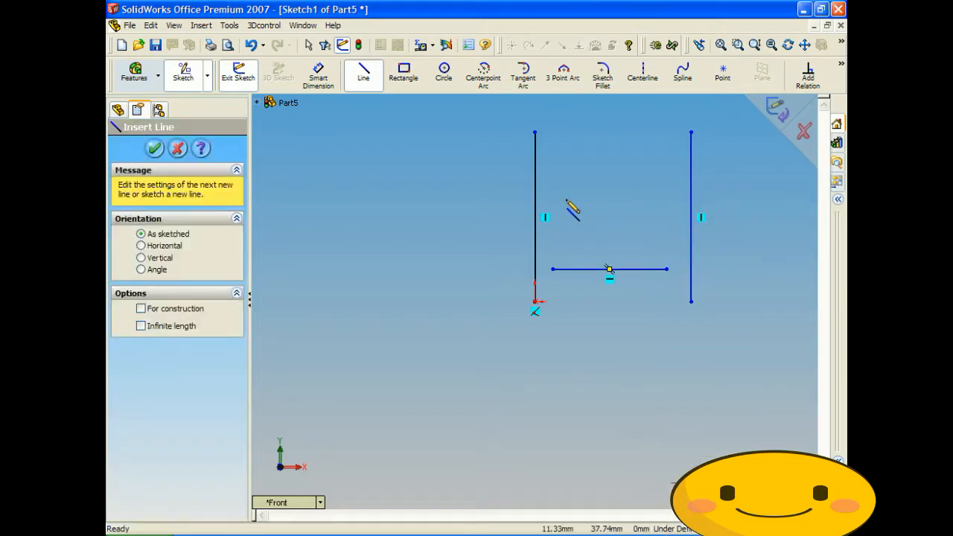
left_click(552, 148)
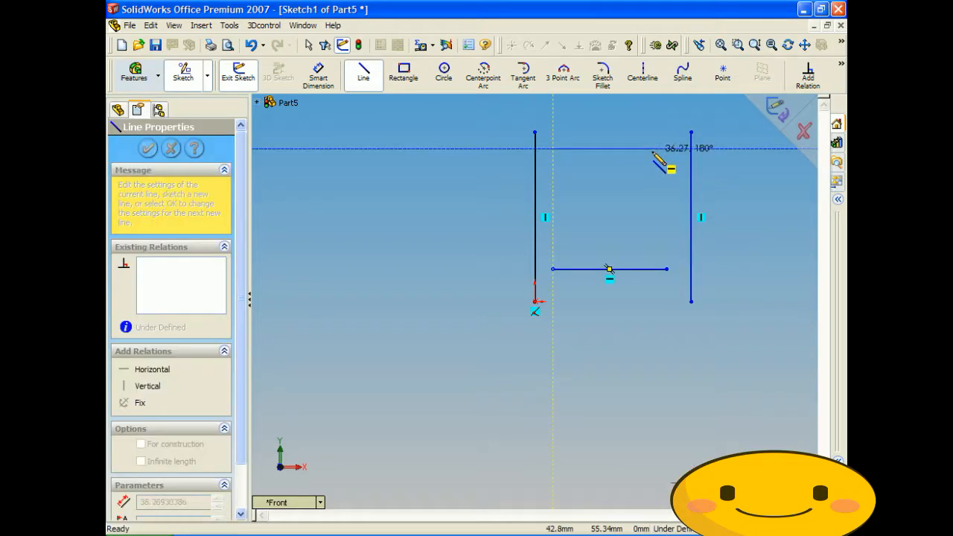
left_click(667, 149)
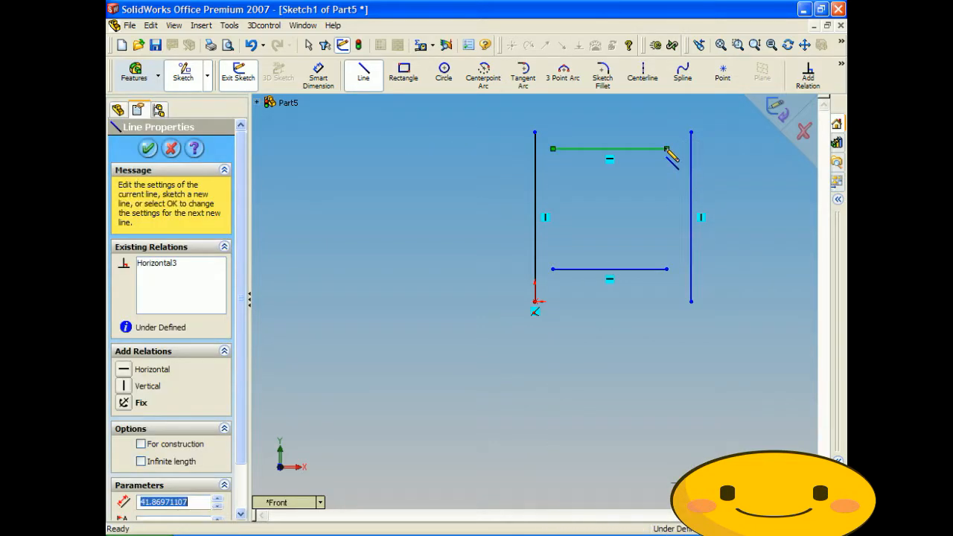
right_click(585, 149)
left_click(609, 177)
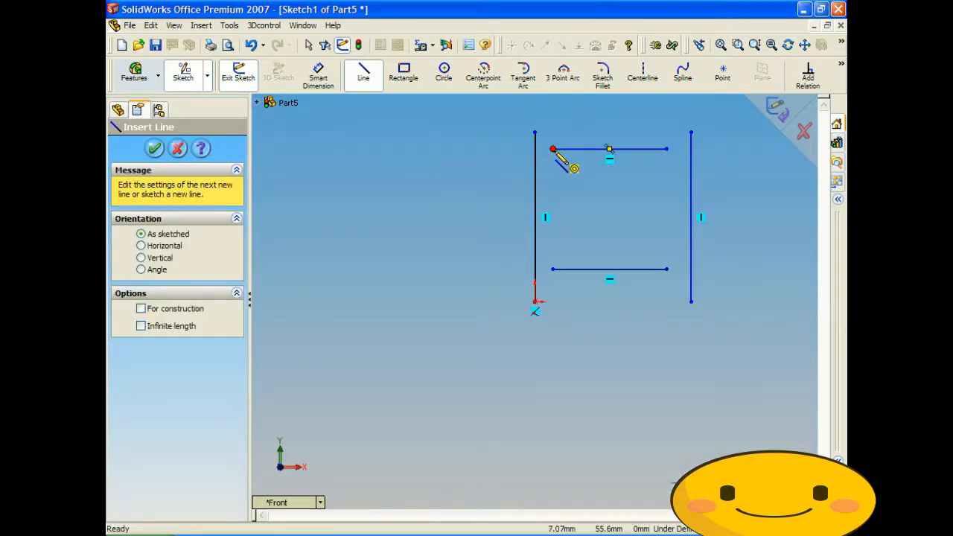
- Extend both ends of the upper and lower horizontal lines to the two vertical lines with Extend Entities
left_click(229, 25)
mouse_move(271, 149)
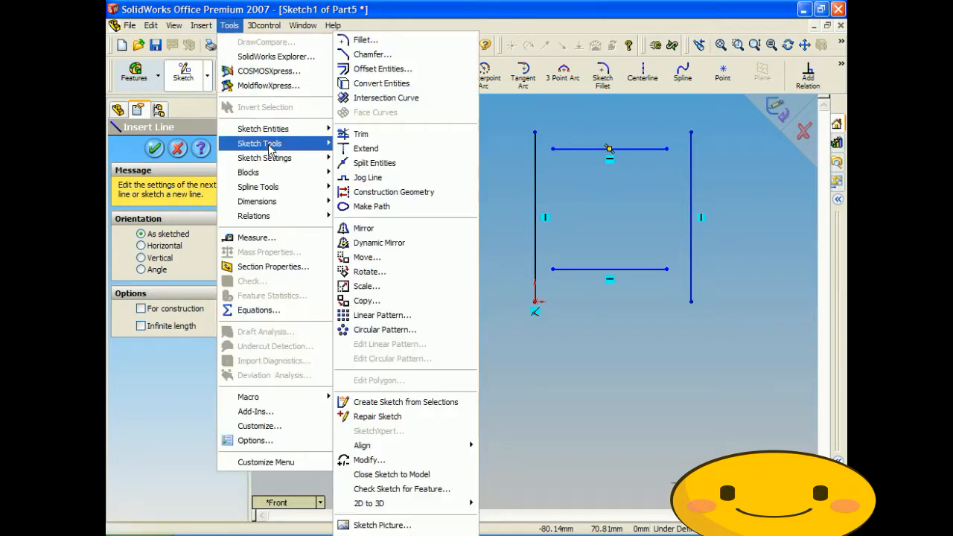
left_click(384, 152)
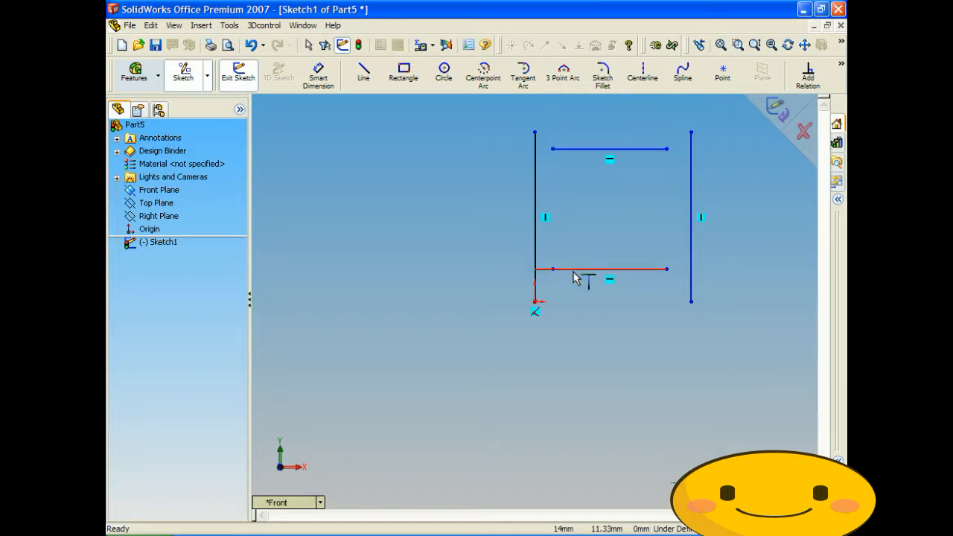
left_click(574, 152)
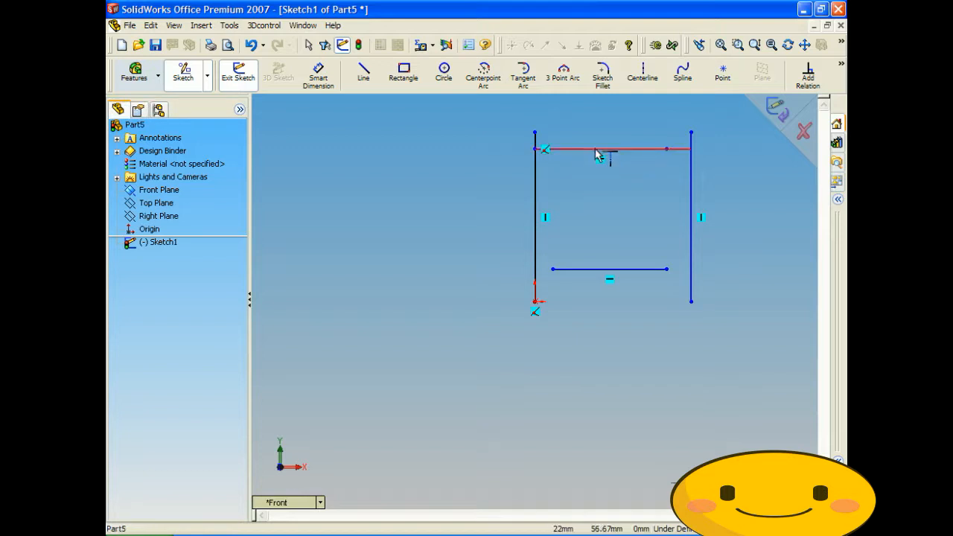
left_click(596, 152)
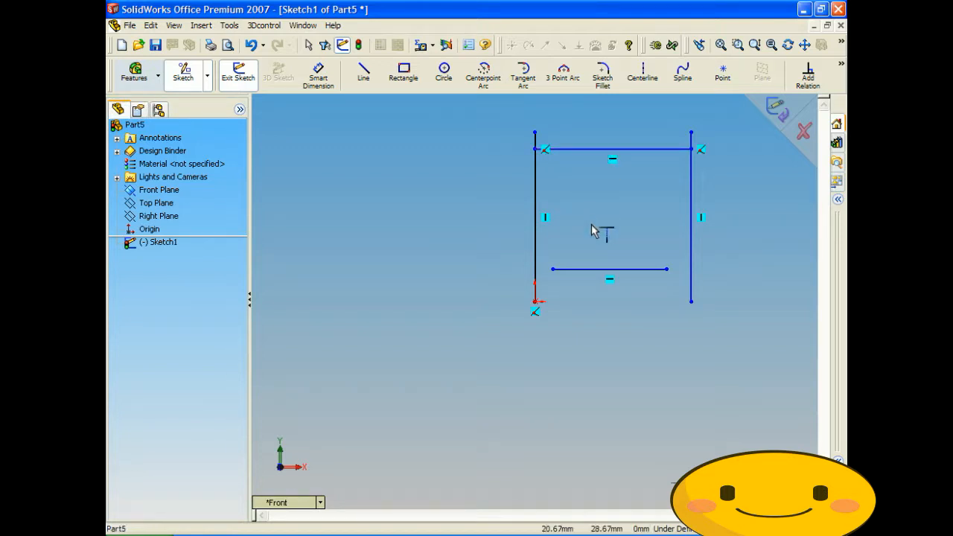
left_click(595, 269)
left_click(599, 271)
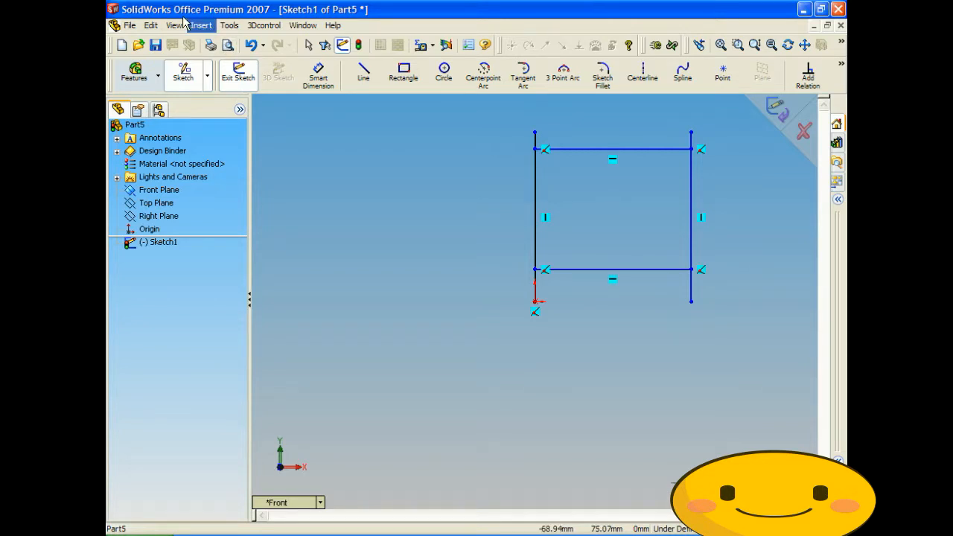
- Power-trim the left vertical line's overhangs above the upper and below the lower horizontal line
left_click(229, 26)
mouse_move(268, 143)
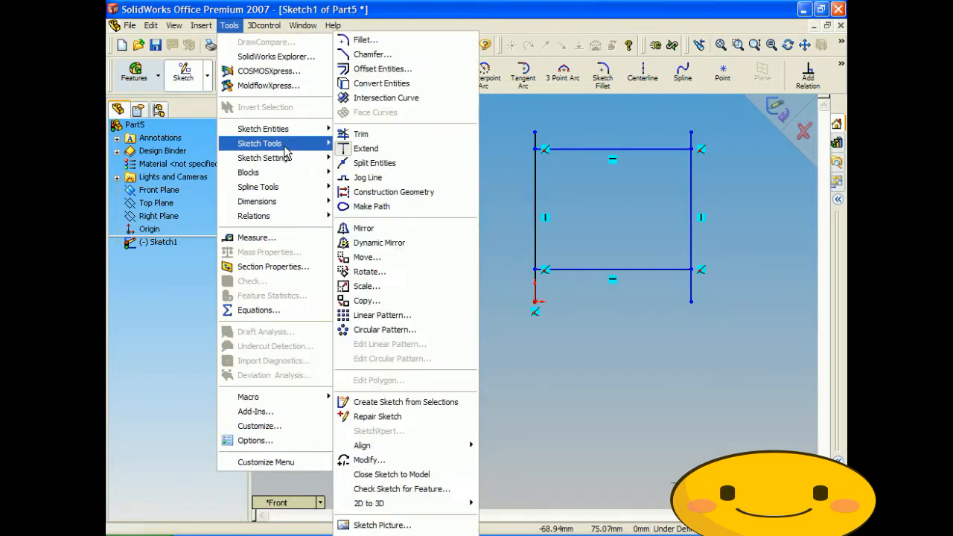
left_click(372, 137)
left_click(536, 143)
left_click(551, 150)
left_click(536, 292)
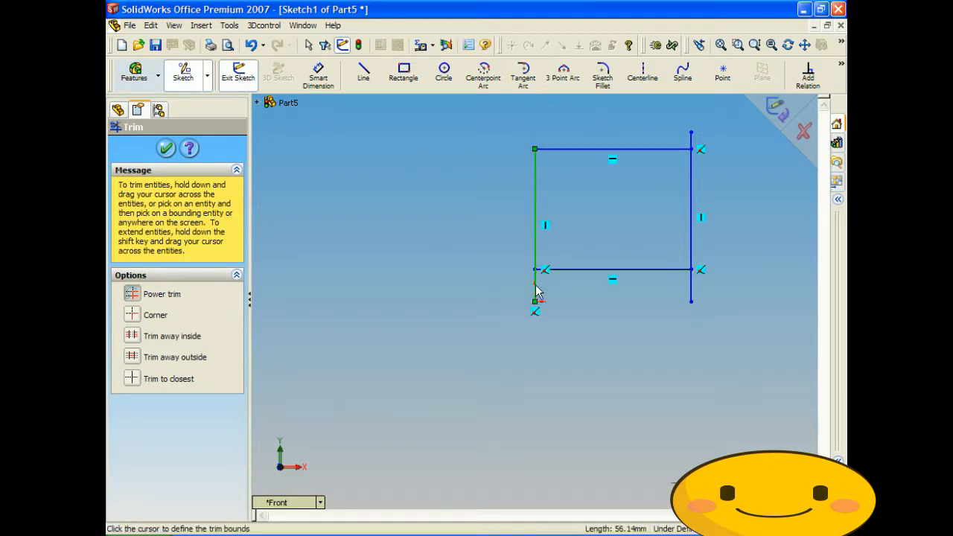
left_click(560, 269)
- Trim the right vertical line's lower and upper overhangs to the horizontal lines to close the rectangle
left_click(691, 292)
left_click(679, 269)
left_click(691, 140)
left_click(669, 149)
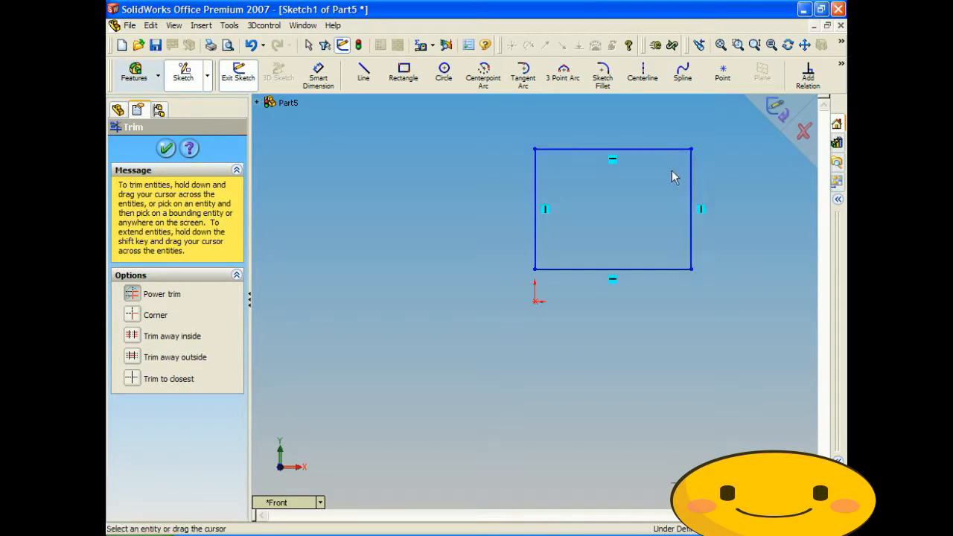
- Leave the rectangle sketch without discarding its changes
mouse_move(533, 194)
middle_mouse_down()
mouse_move(484, 213)
mouse_move(549, 202)
mouse_move(549, 192)
middle_mouse_up()
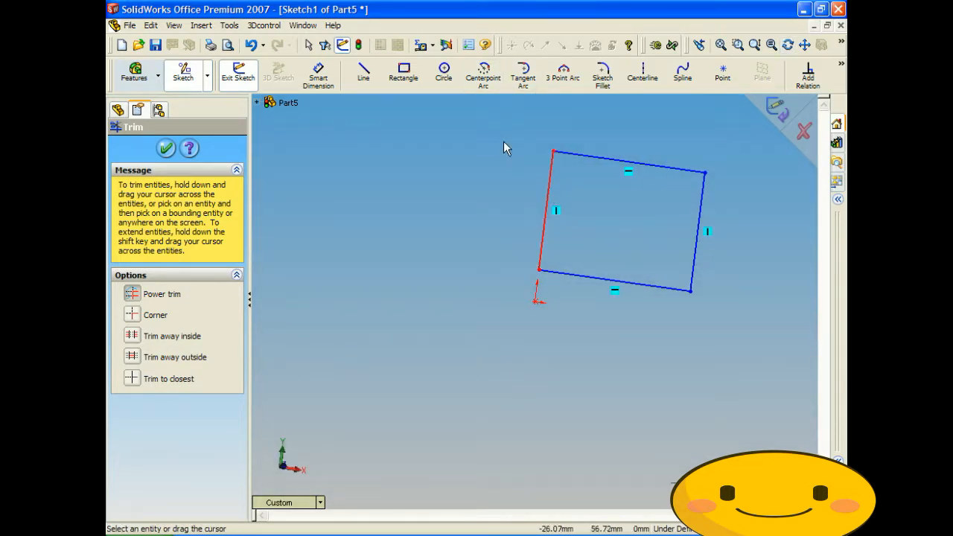
left_click(804, 132)
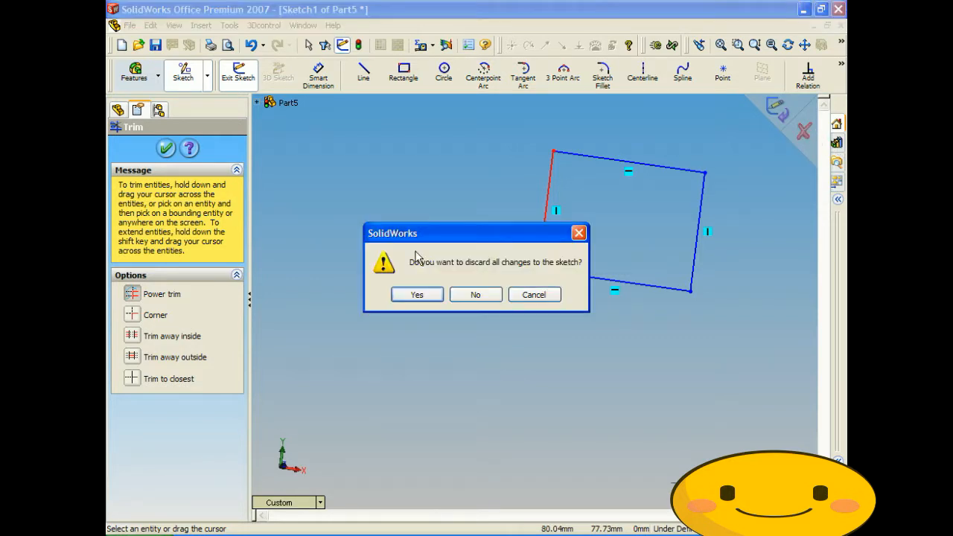
left_click(475, 293)
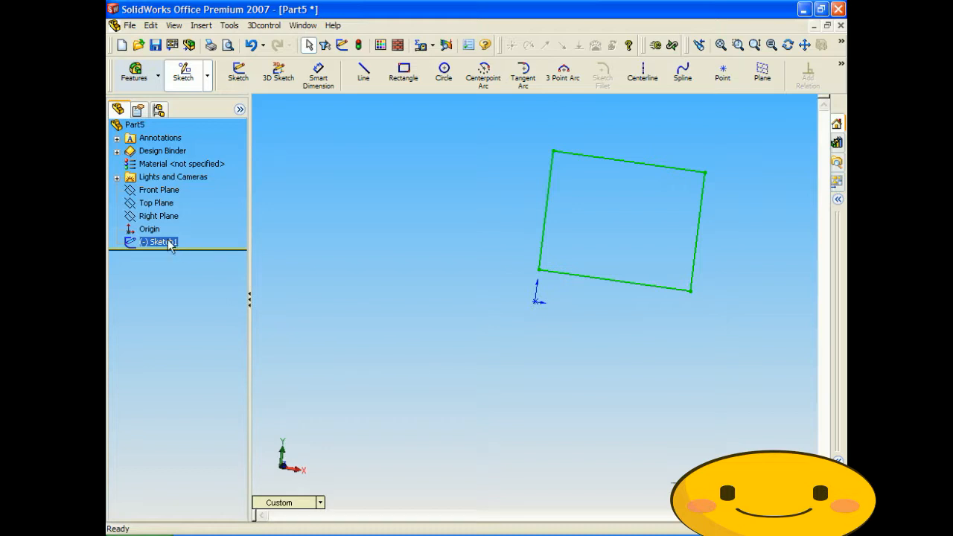
- Delete the rectangle sketch and start a new line sketch on the Front Plane
key("Delete")
left_click(550, 209)
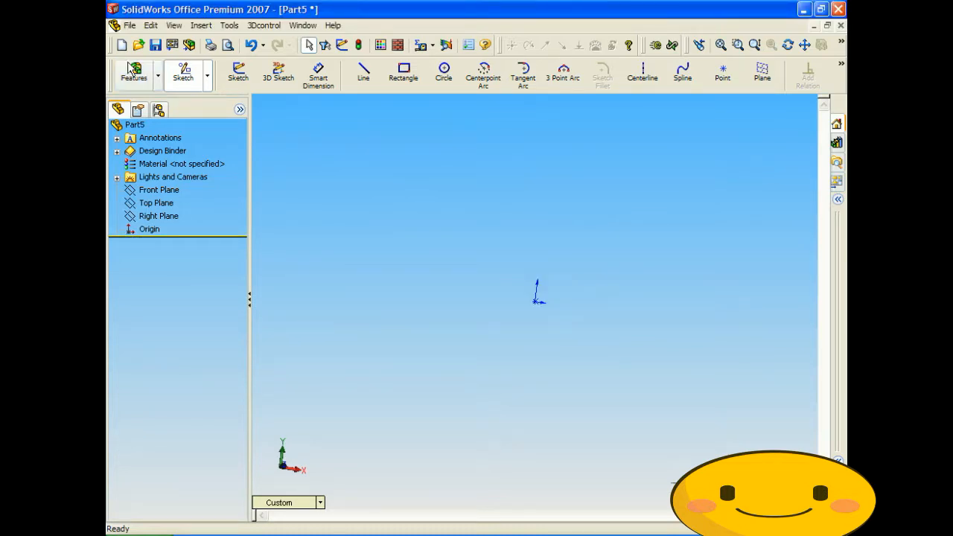
left_click(363, 72)
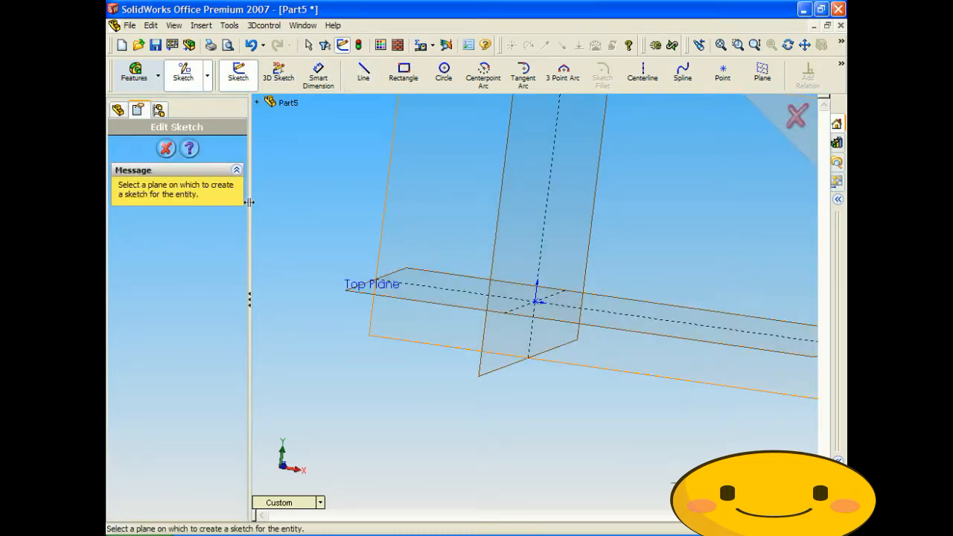
left_click(387, 250)
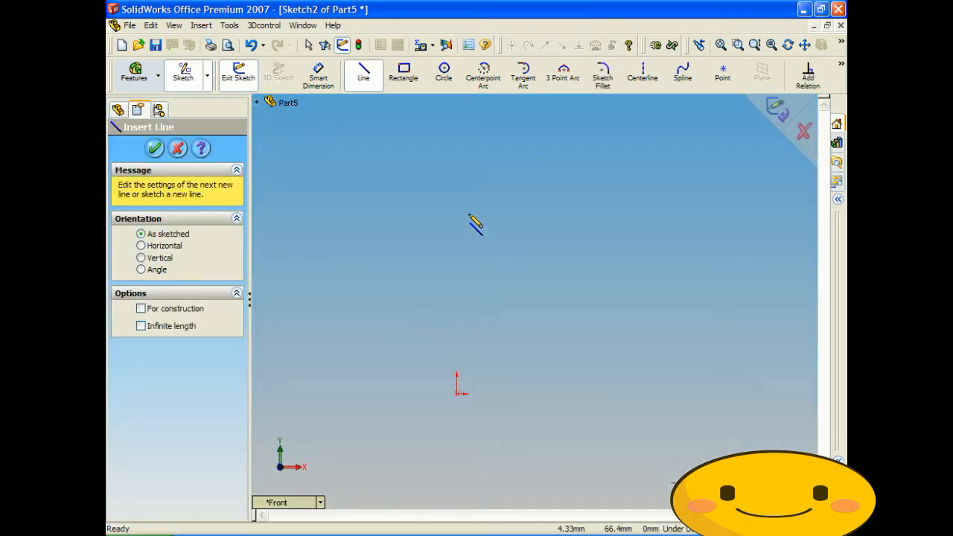
- Sketch a vertical line about 62 mm long up from the origin, continuing into a horizontal line to the right from its upper end
left_click(457, 393)
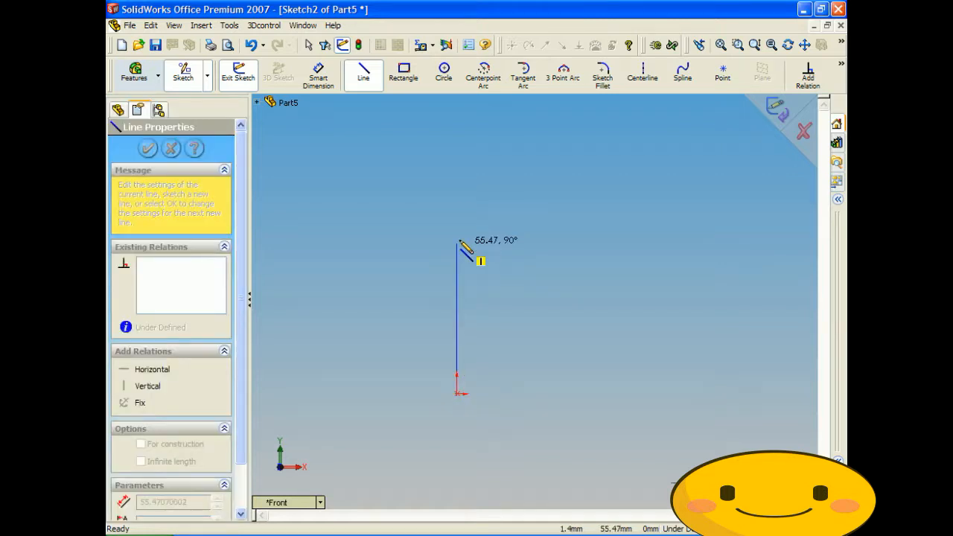
left_click(457, 222)
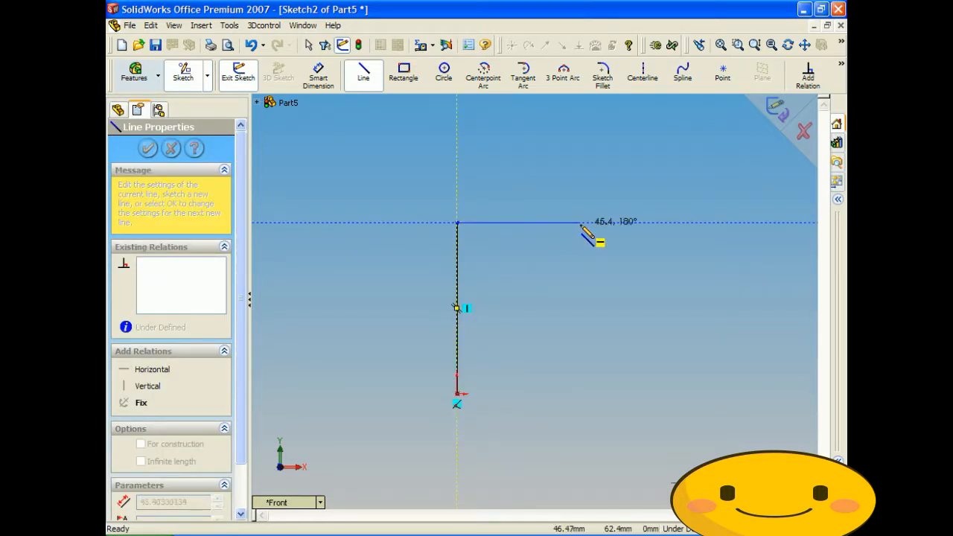
left_click(656, 222)
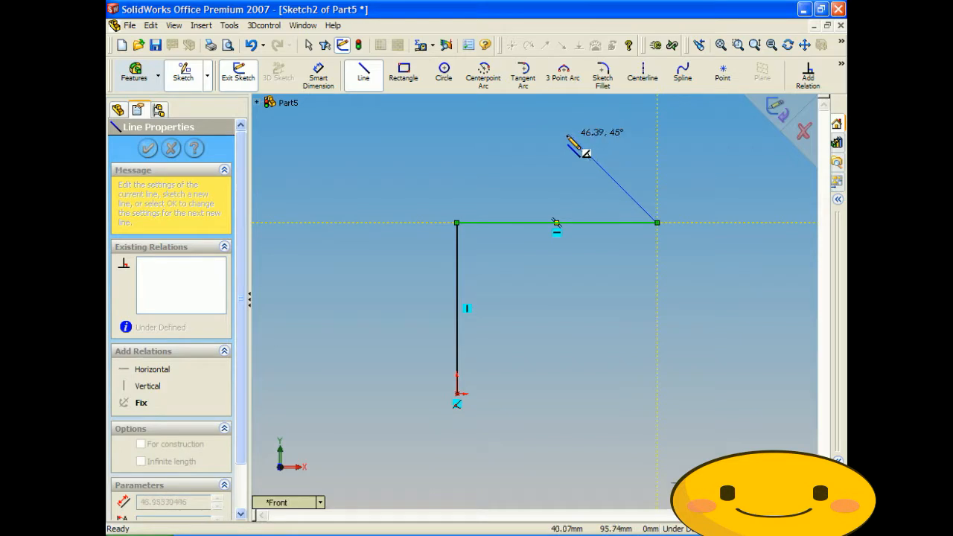
- Sketch a three-point arc of about 47 mm radius between the two lines, with both ends stopping short of them
left_click(563, 72)
left_click(588, 238)
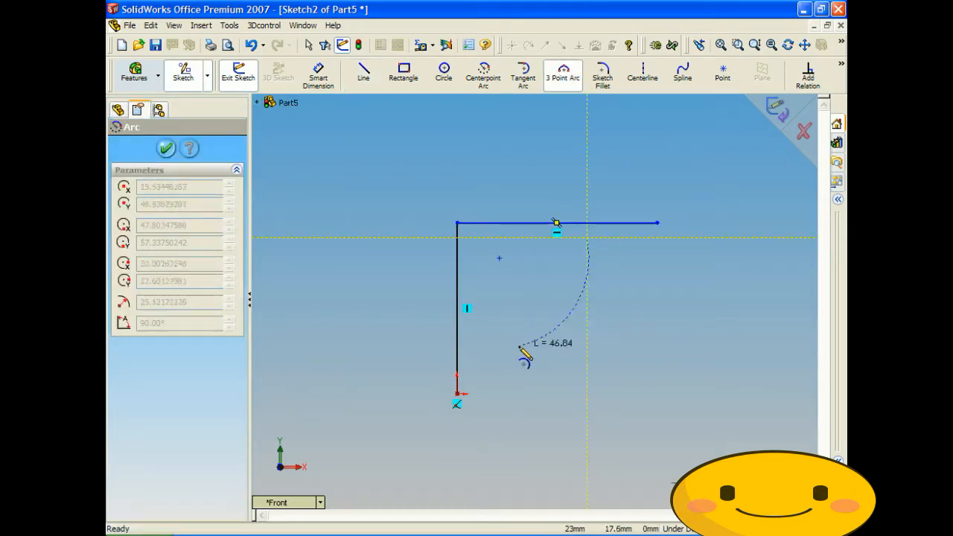
left_click(477, 338)
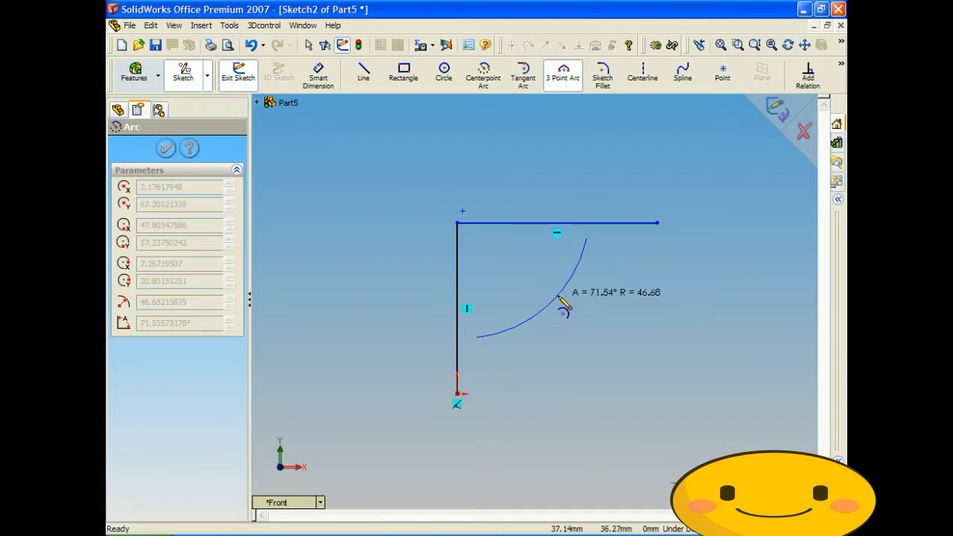
left_click(560, 298)
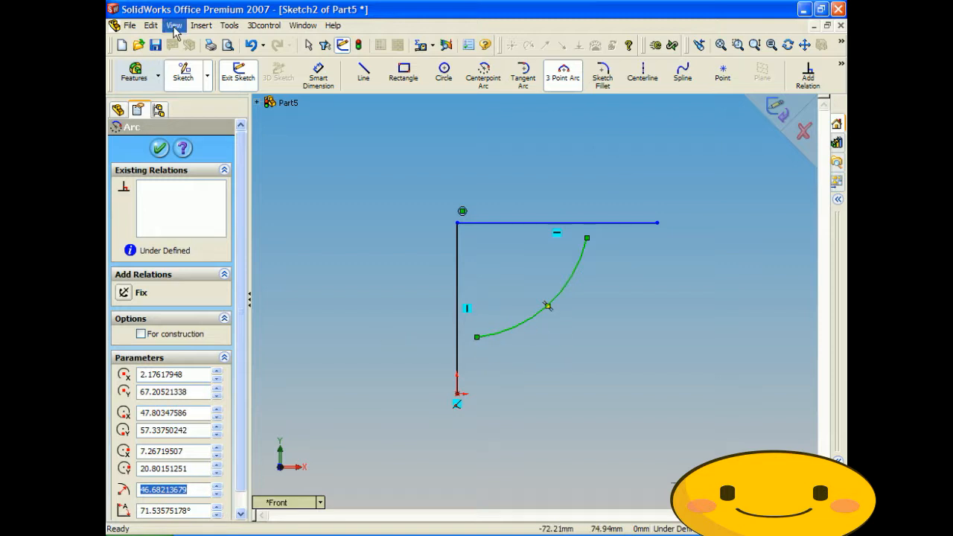
- Extend both ends of the arc to the horizontal and vertical lines with Extend Entities
left_click(231, 26)
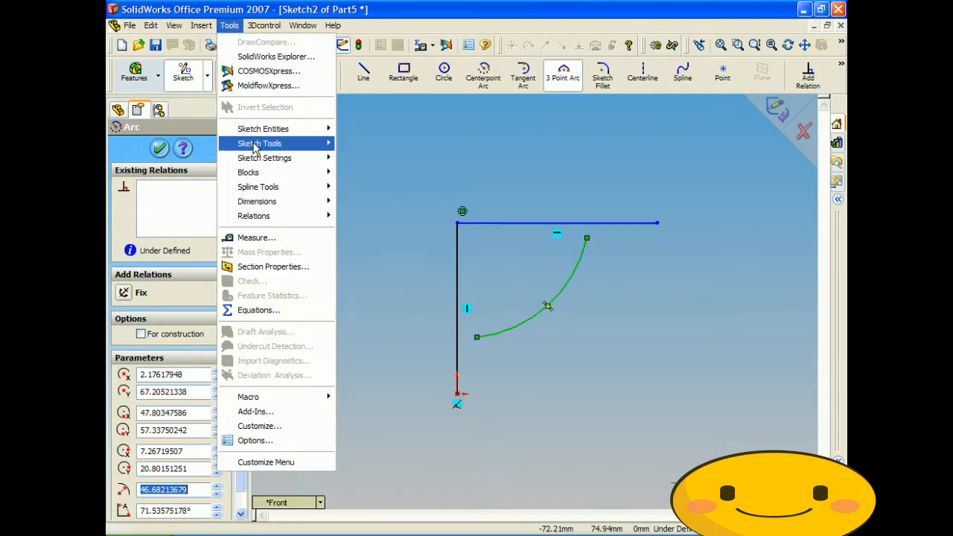
mouse_move(253, 145)
left_click(370, 151)
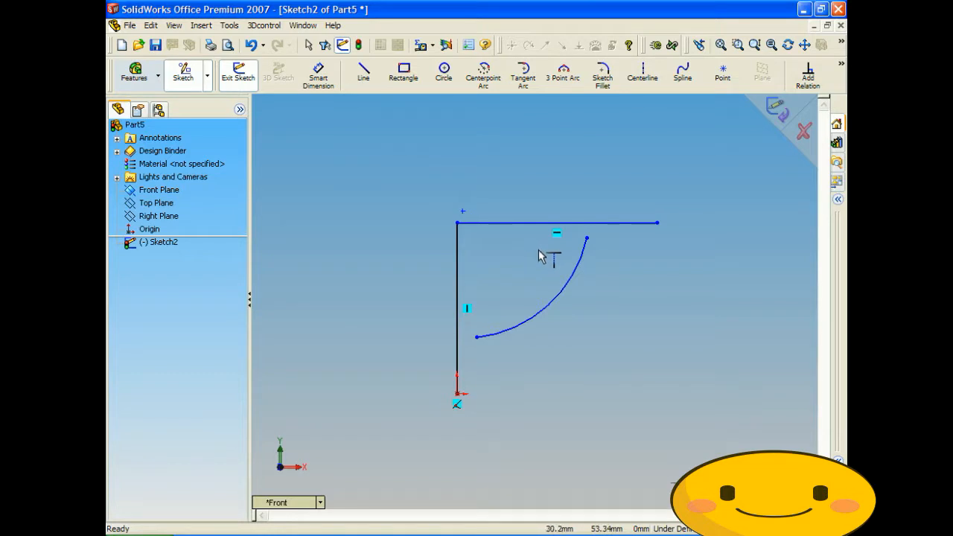
left_click(576, 277)
left_click(558, 313)
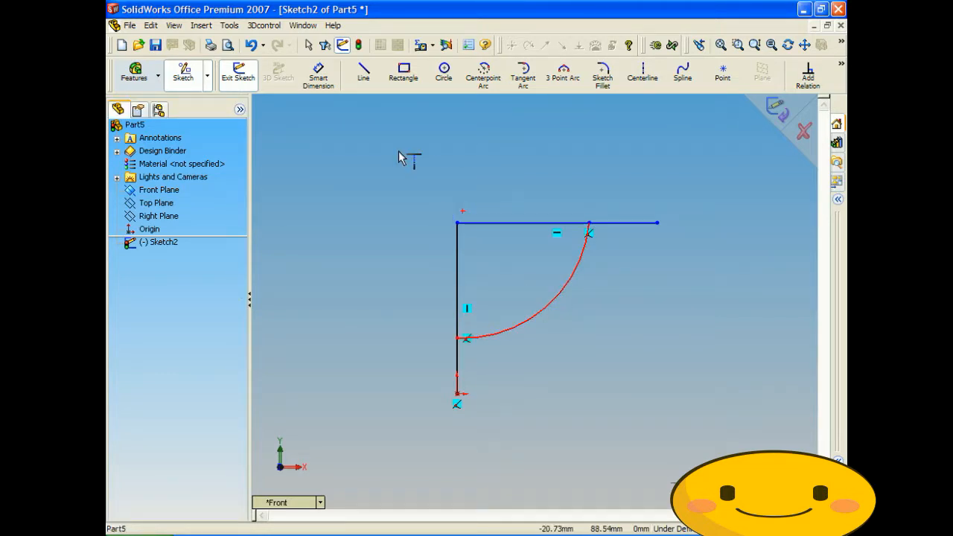
- Power-trim the horizontal line's overhang beyond the arc and the vertical line's overhang below it to close the quarter-round profile
left_click(229, 25)
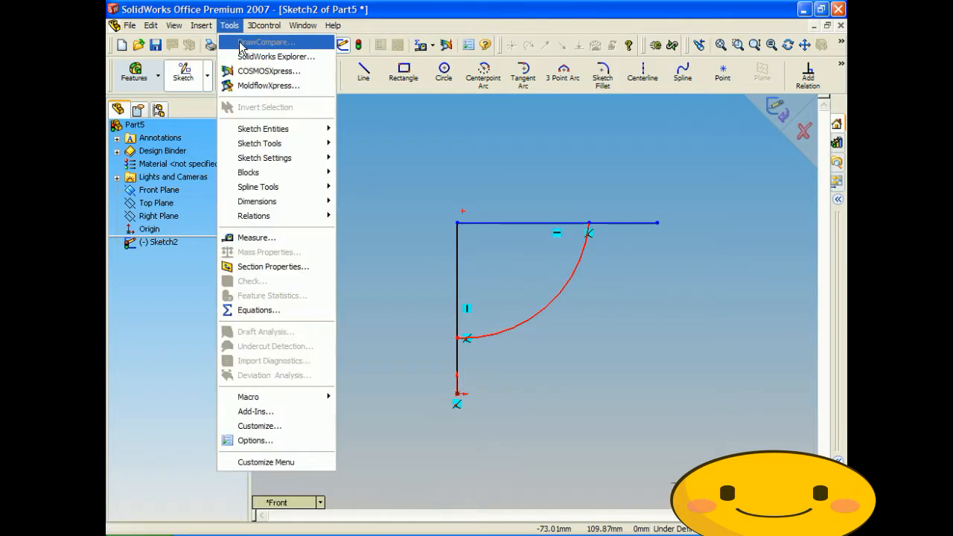
mouse_move(259, 143)
left_click(354, 132)
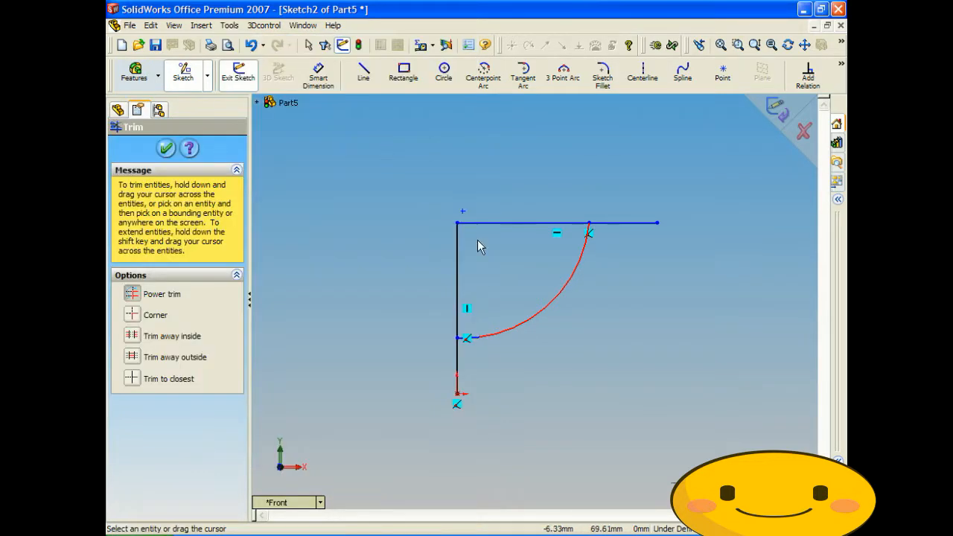
left_click(602, 223)
left_click(586, 249)
left_click(458, 356)
left_click(482, 342)
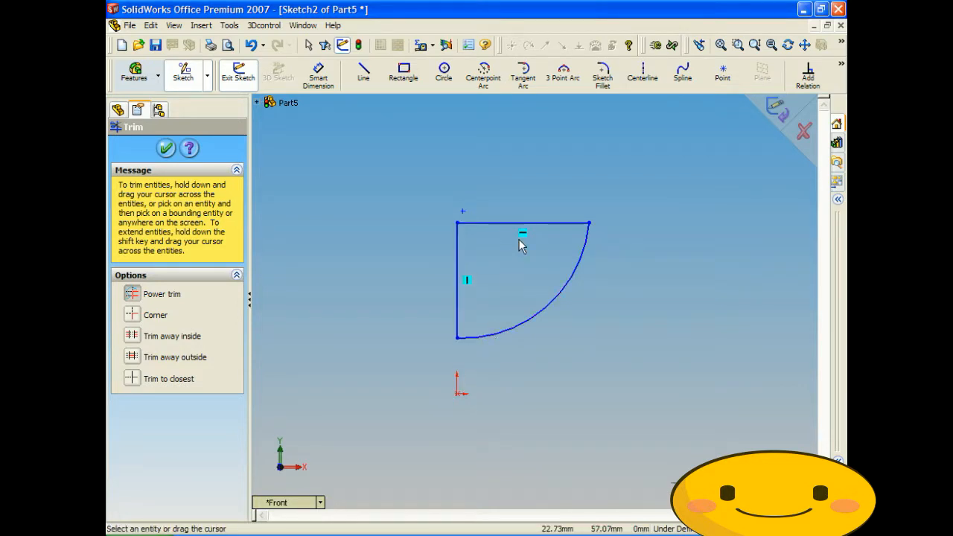
mouse_move(442, 195)
middle_mouse_down()
mouse_move(457, 213)
mouse_move(442, 191)
middle_mouse_up()
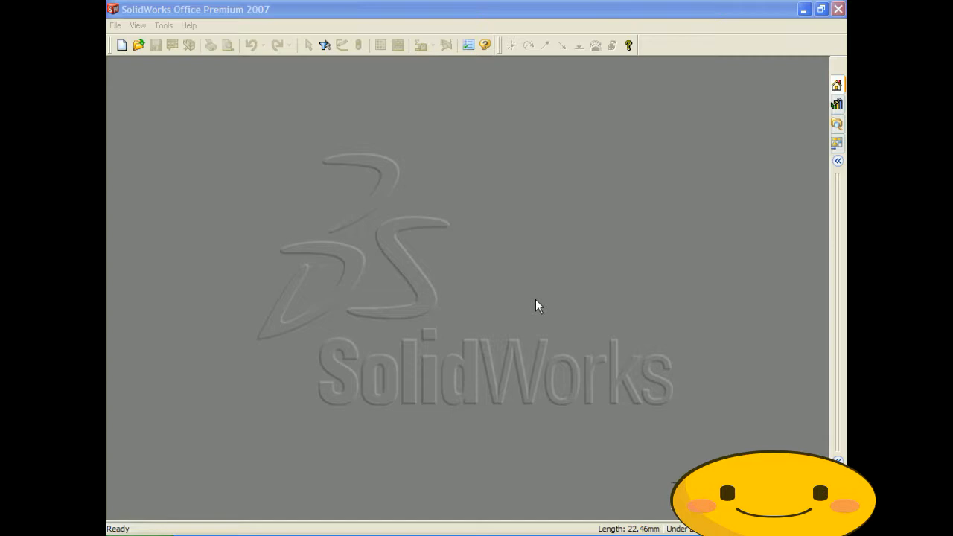
- Create a new part document and start a sketch on its Front Plane
left_click(115, 26)
left_click(126, 42)
left_click(310, 198)
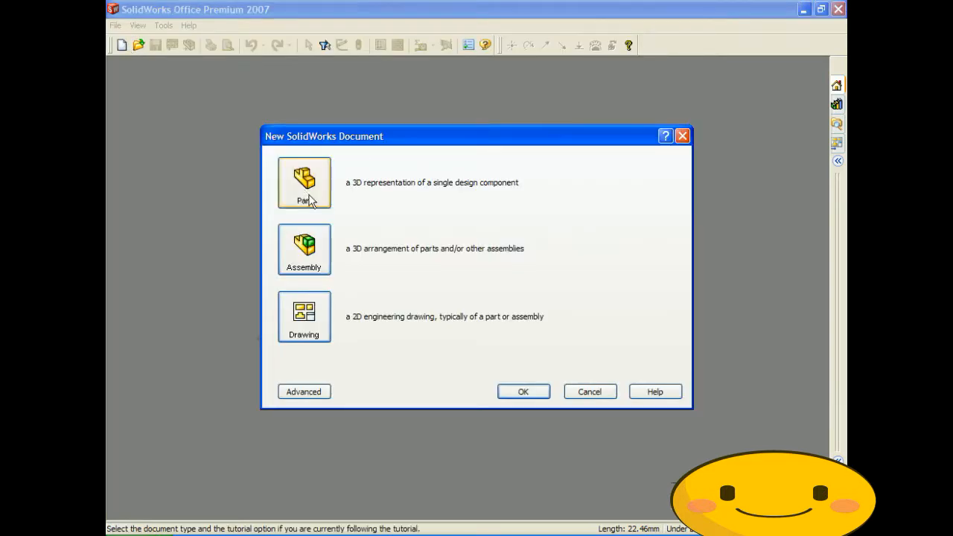
left_click(517, 392)
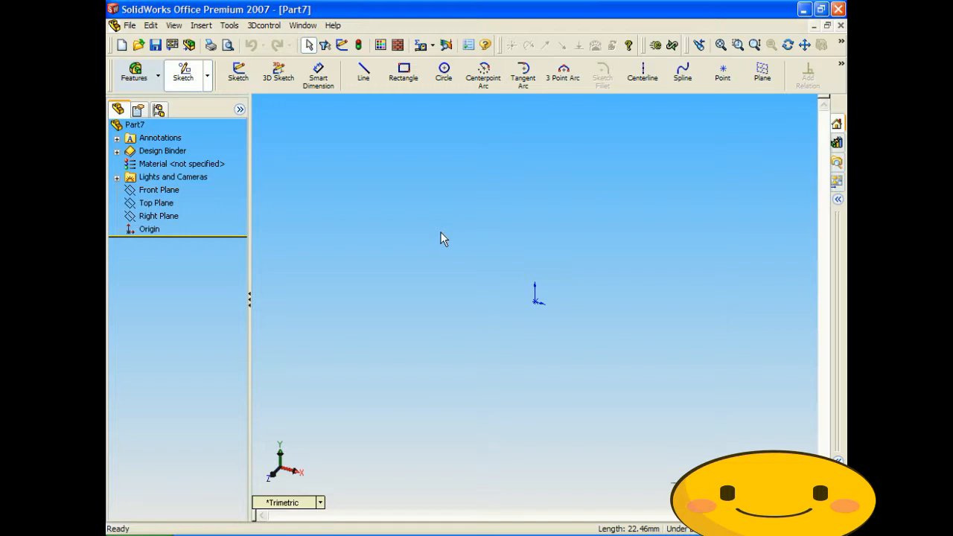
left_click(238, 73)
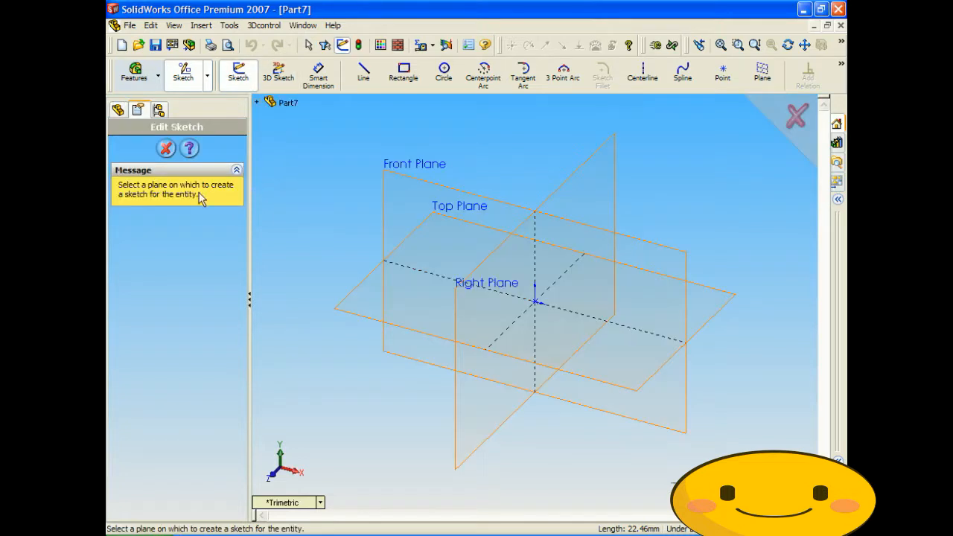
left_click(392, 180)
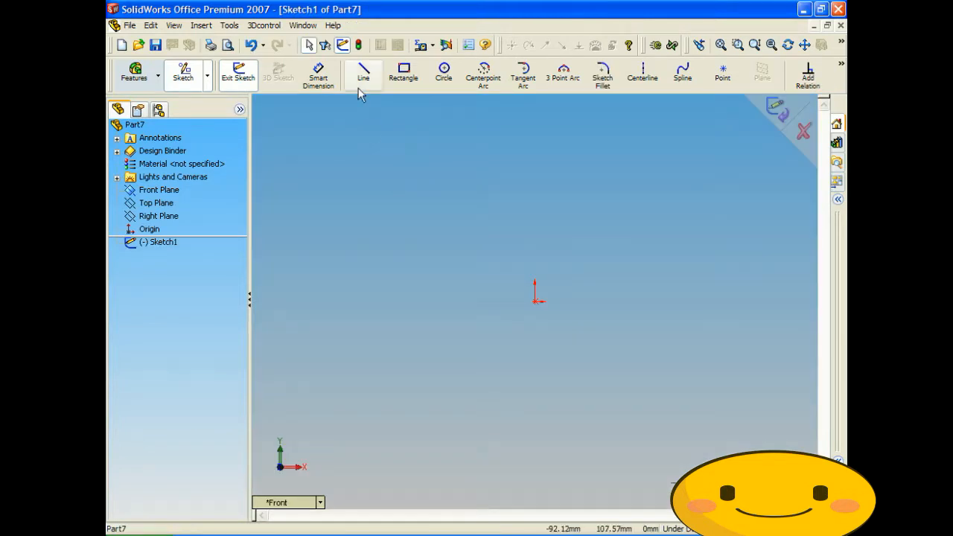
- Sketch a rectangle about 71 mm high with its lower-left corner on the origin
left_click(406, 72)
left_click(534, 301)
left_click(737, 165)
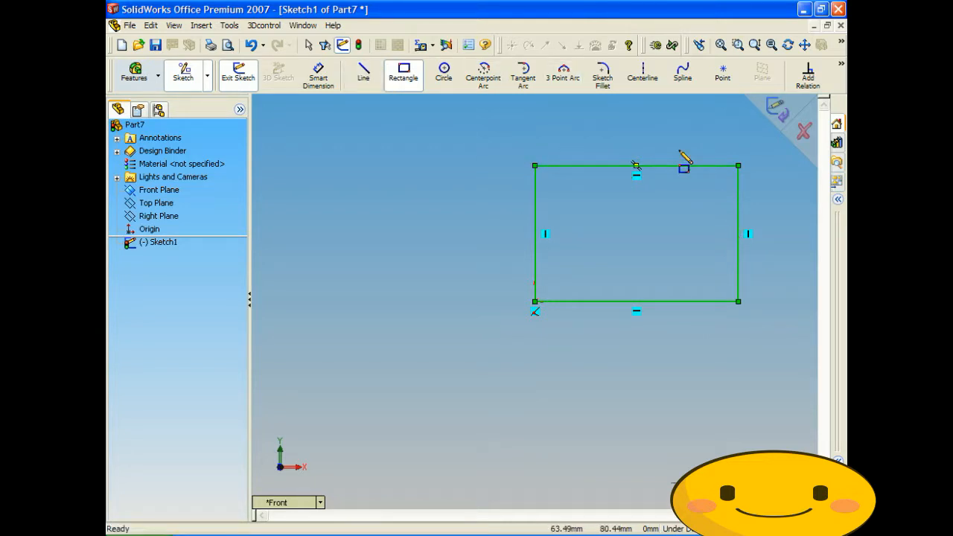
left_click(364, 72)
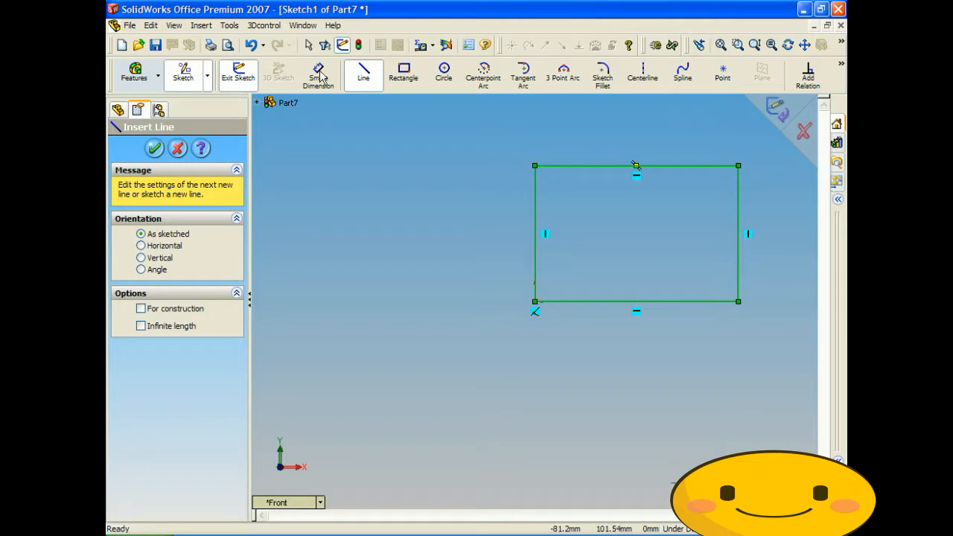
- Add split points on the rectangle's upper and left edges near the upper-left corner with Split Entities
left_click(230, 26)
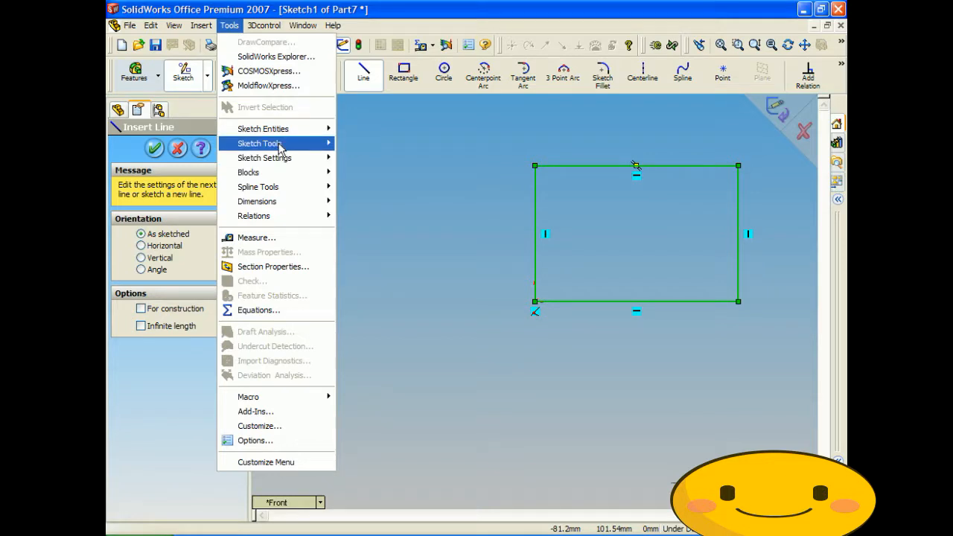
mouse_move(298, 143)
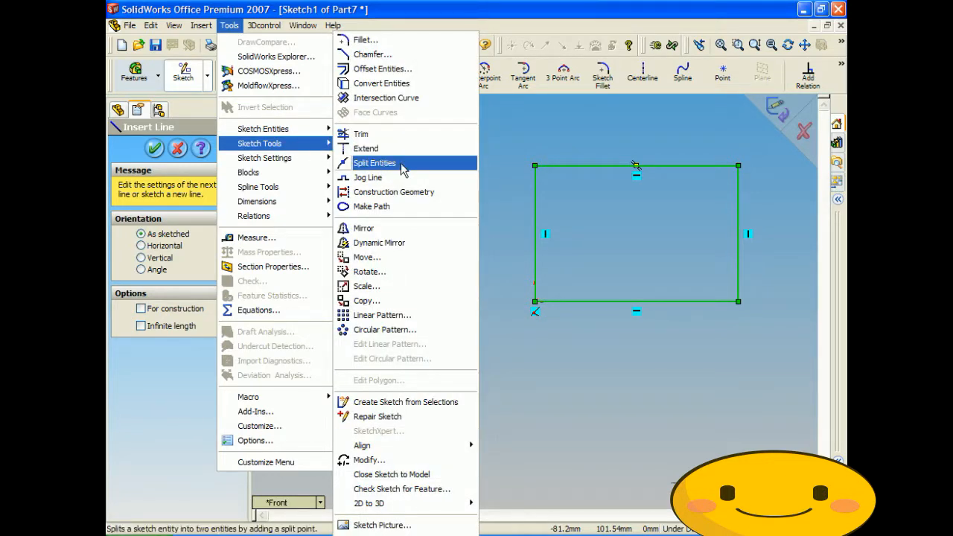
left_click(402, 167)
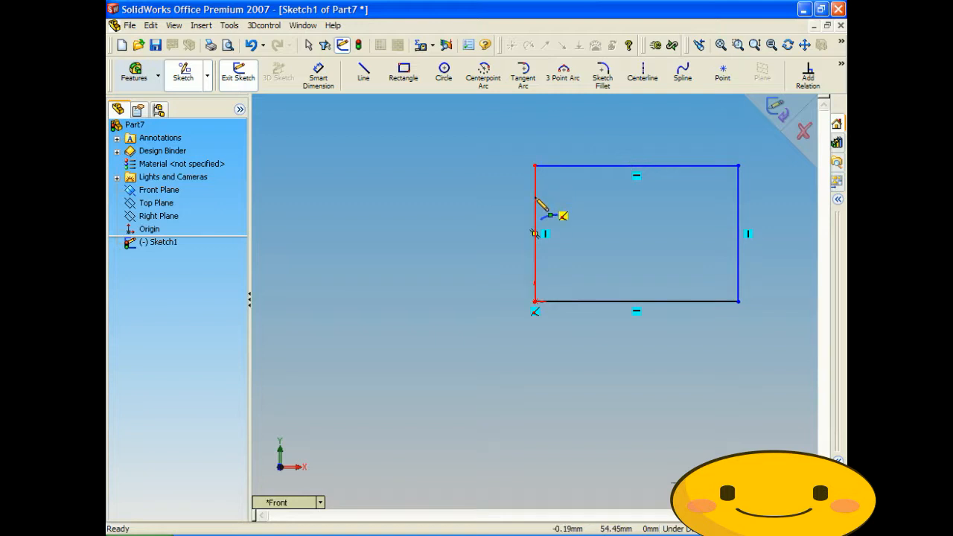
left_click(583, 166)
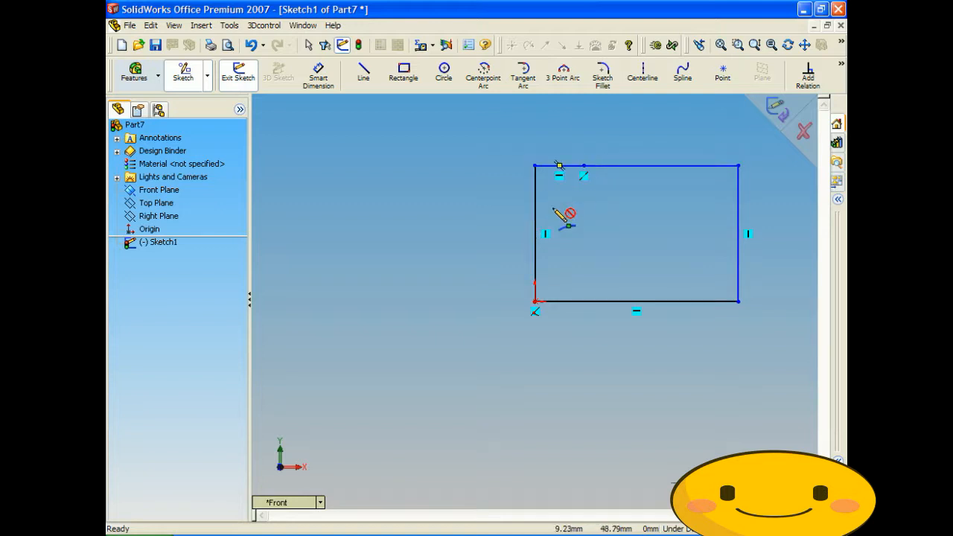
left_click(536, 207)
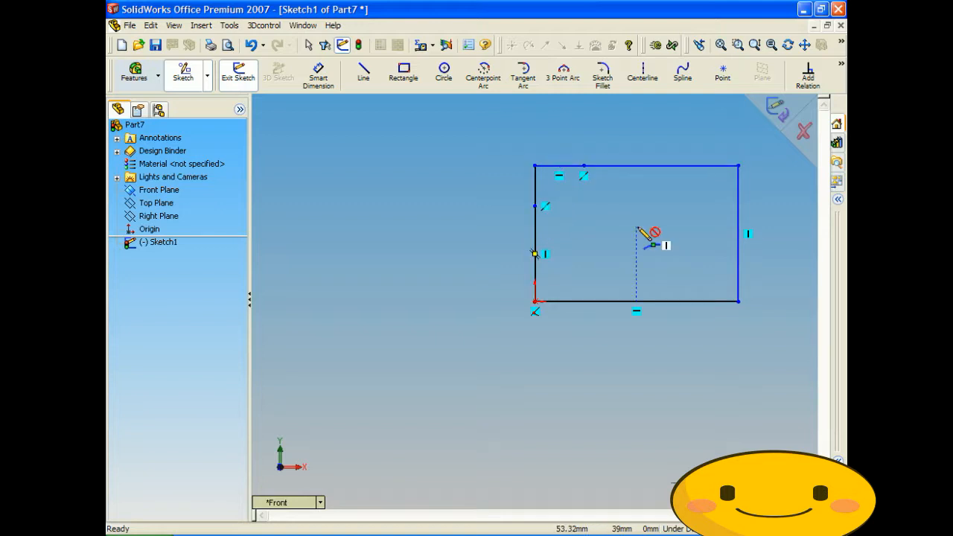
- Dimension the upper edge's split point 25 mm from the rectangle's upper-left corner
left_click(319, 74)
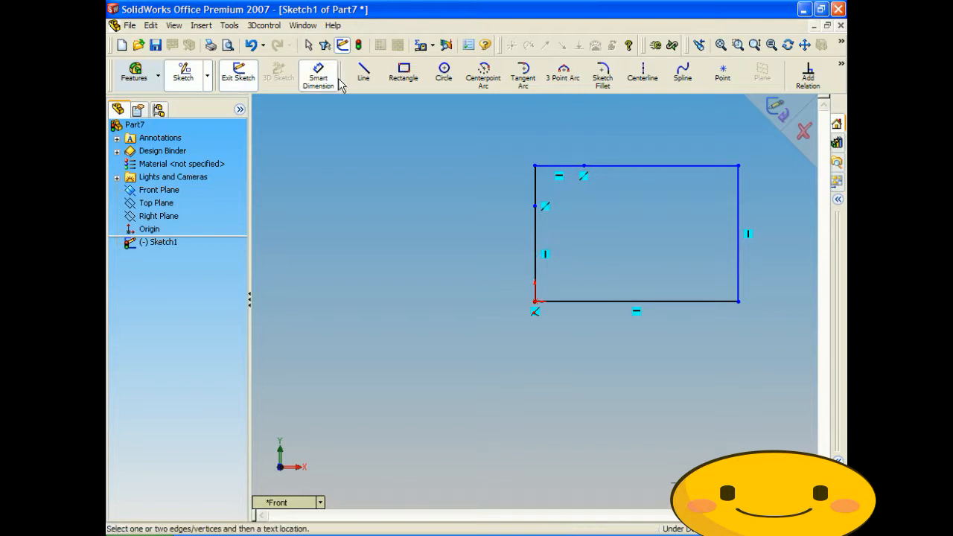
left_click(584, 167)
left_click(535, 165)
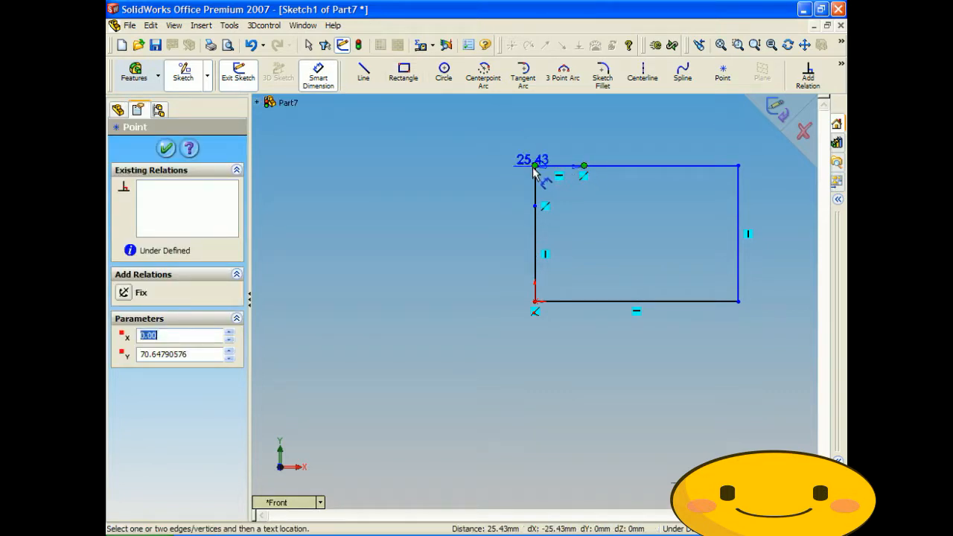
left_click(557, 144)
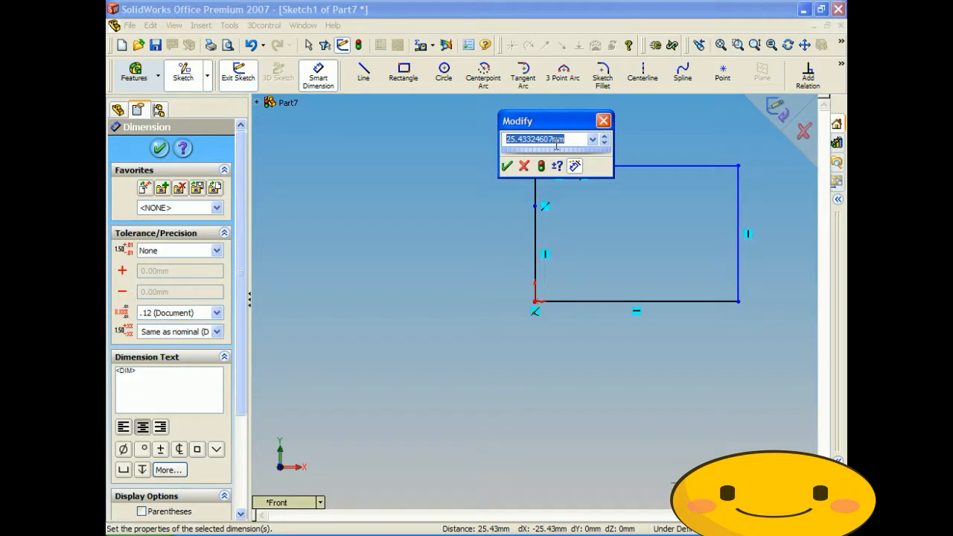
type("25")
key("Return")
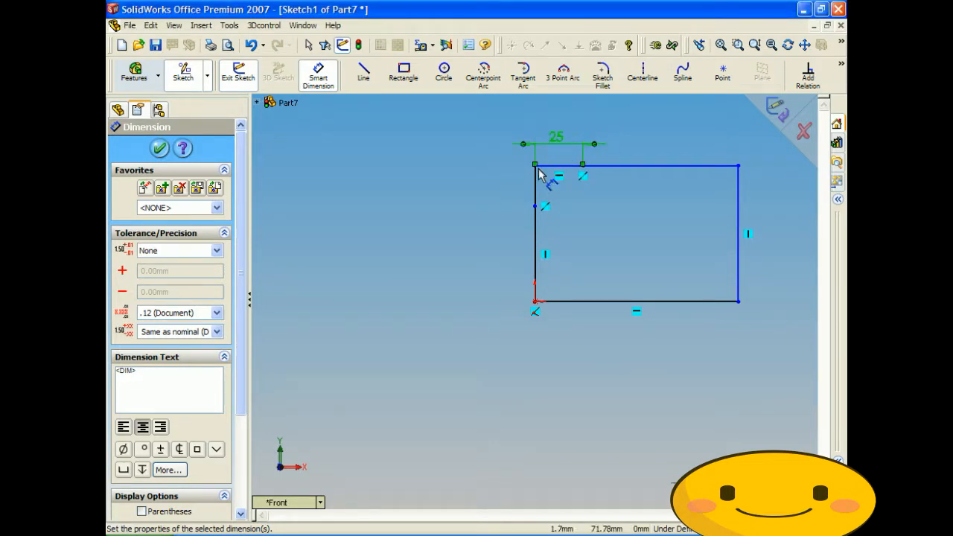
- Dimension the left edge's split point 25 mm from the upper-left corner and leave the dimension tool
left_click(535, 207)
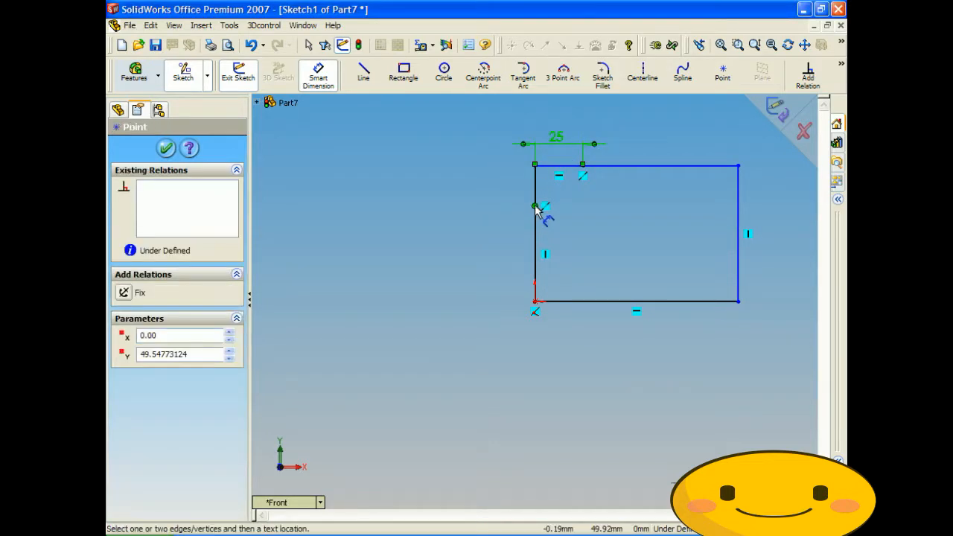
left_click(535, 165)
left_click(485, 185)
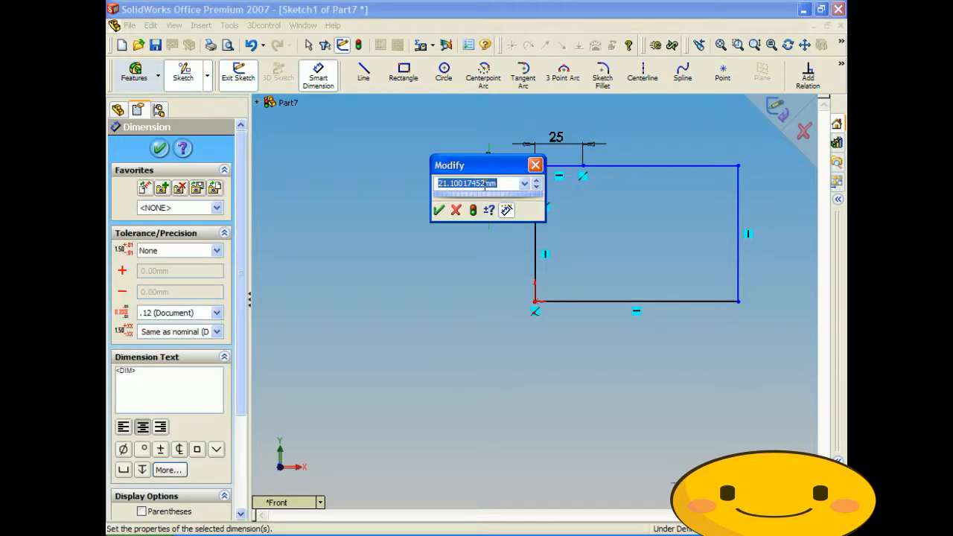
type("25")
key("Return")
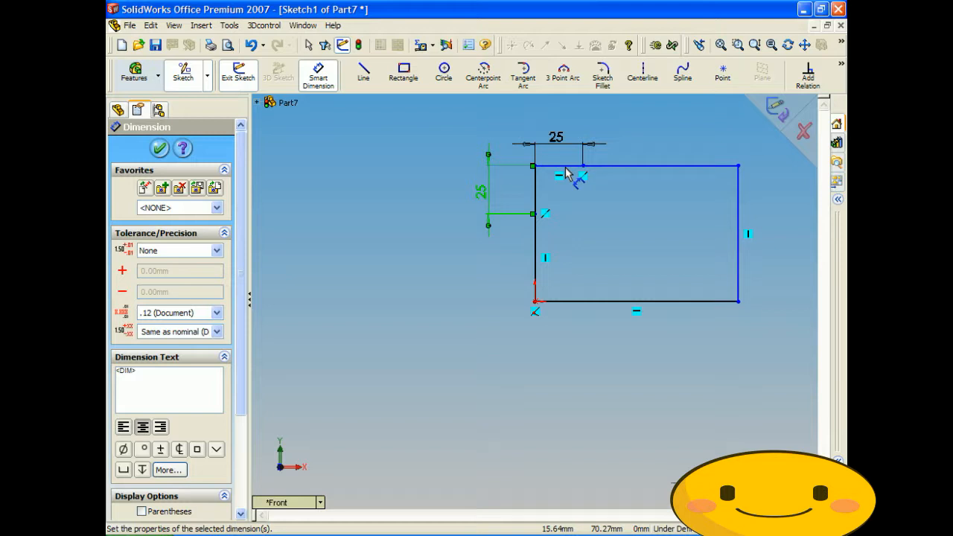
left_click(309, 44)
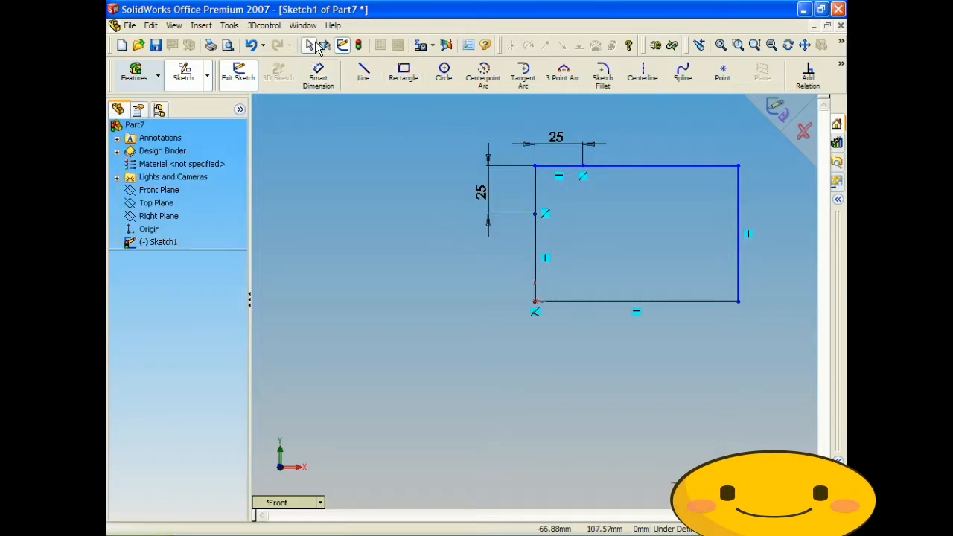
- Delete the rectangle's segments beyond the split points, keeping only the two 25 mm segments at the upper-left corner
left_click(639, 165)
key("Delete")
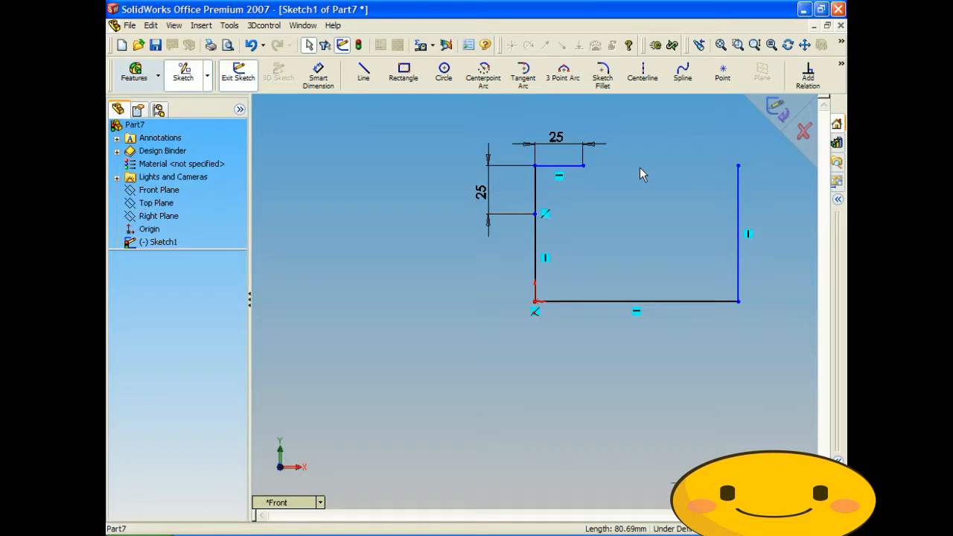
left_click(736, 224)
key("Delete")
left_click(682, 302)
key("Delete")
left_click(534, 265)
key("Delete")
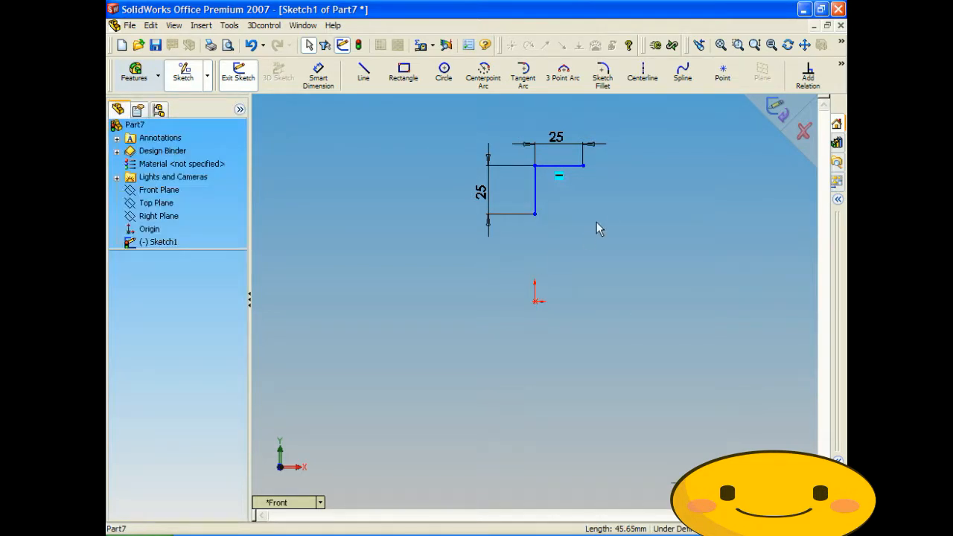
mouse_move(600, 220)
middle_mouse_down()
mouse_move(525, 229)
mouse_move(583, 218)
middle_mouse_up()
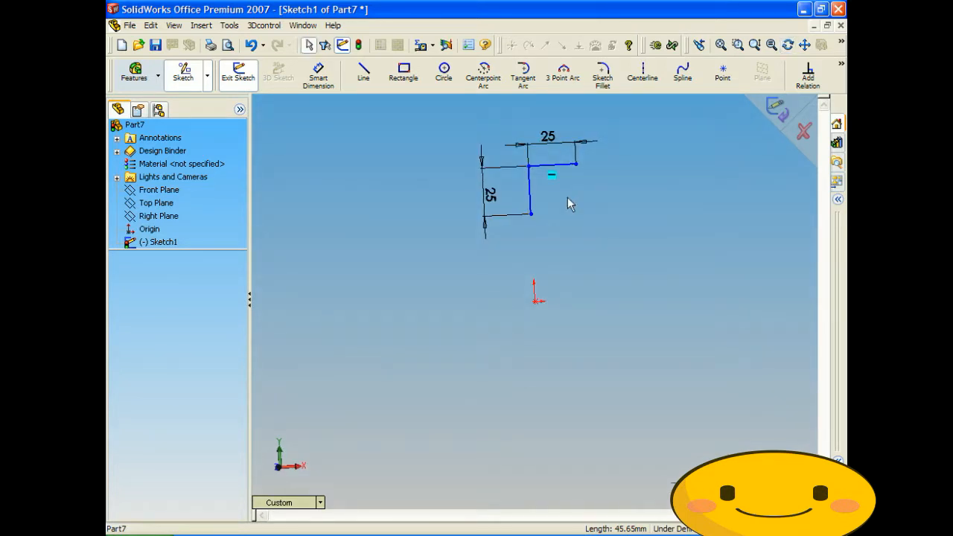
- Sketch a vertical line and a perpendicular line from its upper end, beside the dimensioned corner
left_click(367, 79)
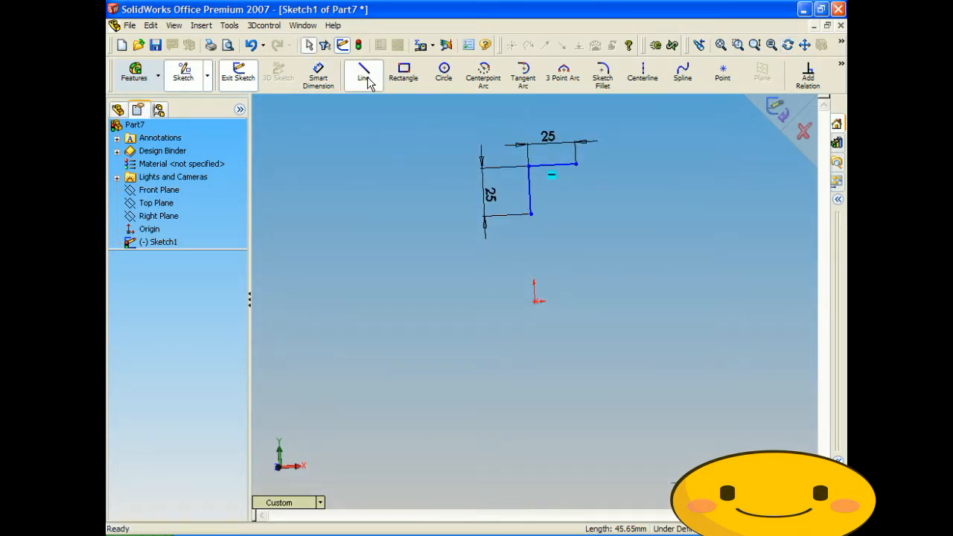
left_click(335, 227)
left_click(336, 153)
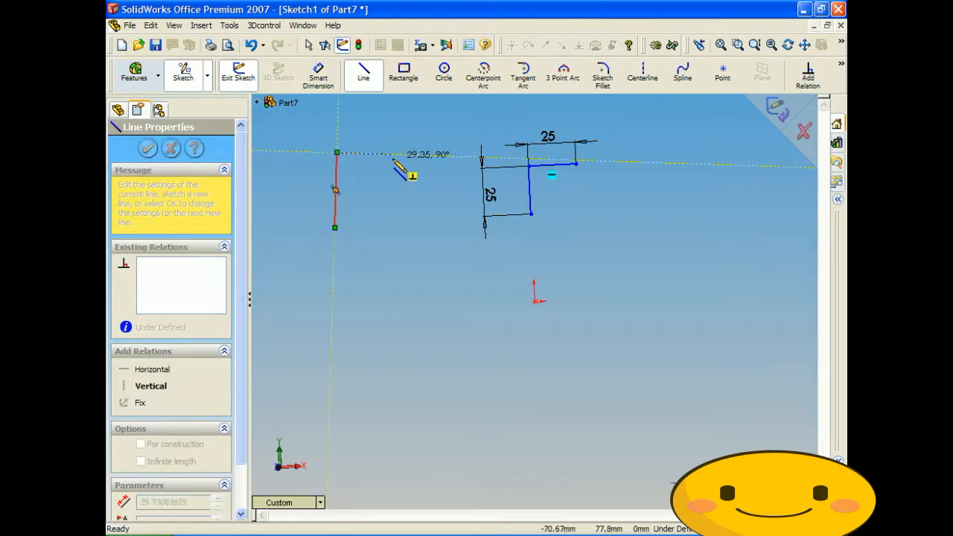
left_click(409, 155)
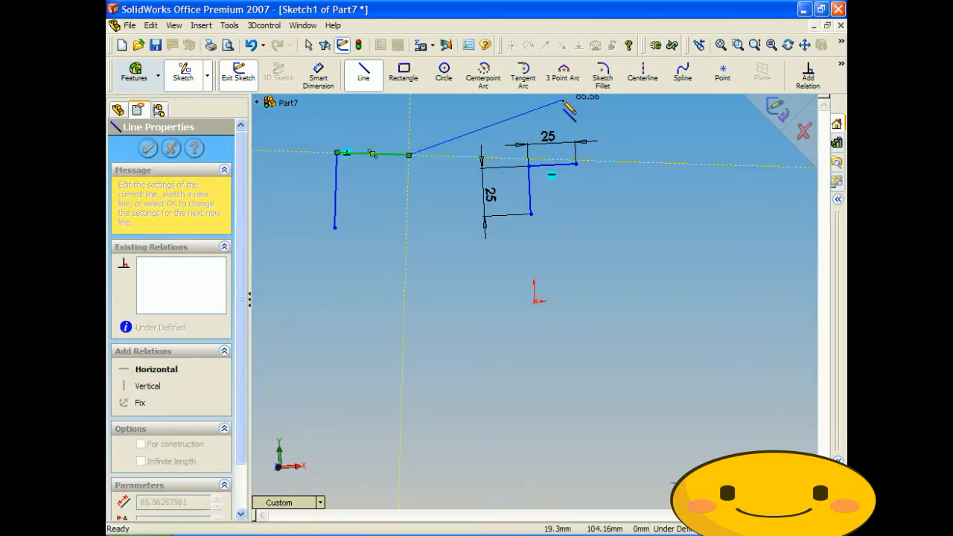
- Discard all changes to the current sketch and start a new sketch on the Front Plane
left_click(804, 131)
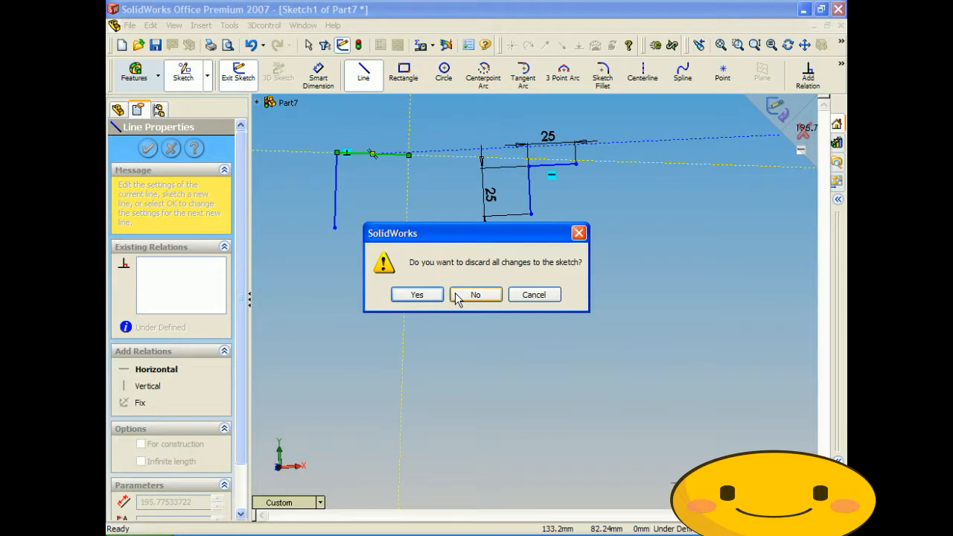
left_click(418, 294)
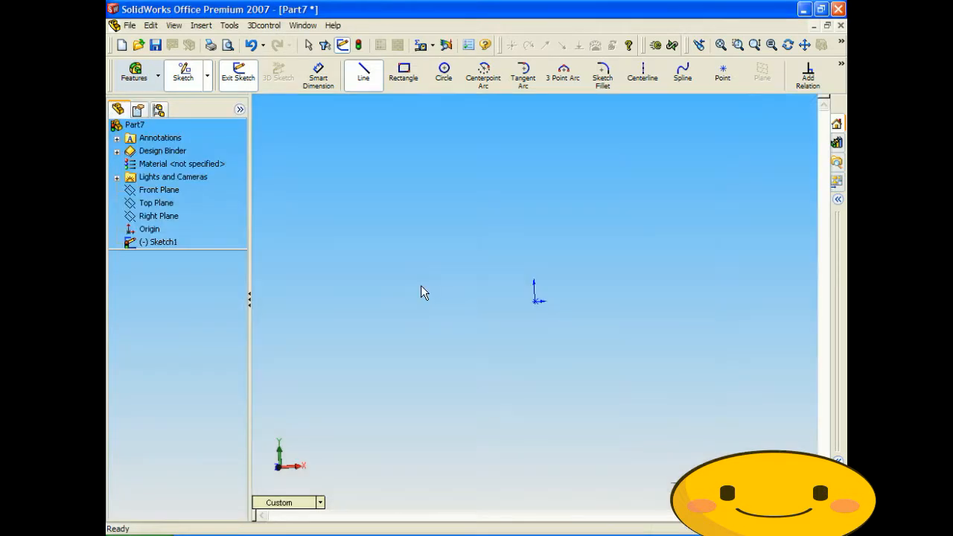
left_click(239, 75)
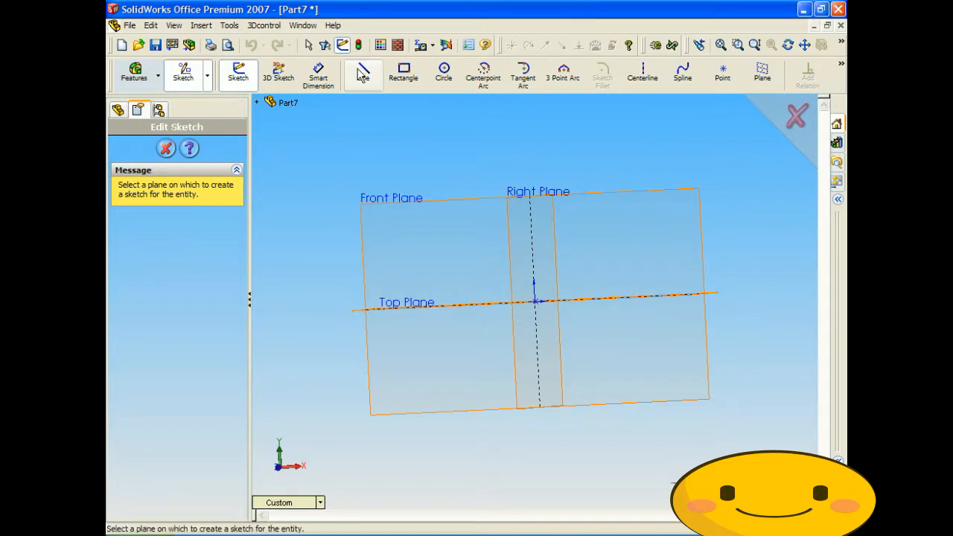
left_click(387, 207)
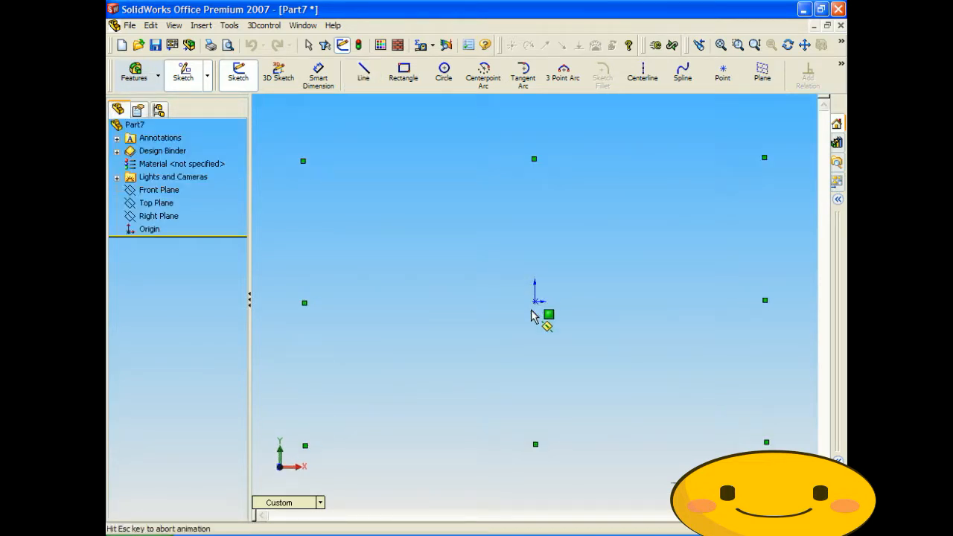
- Sketch a vertical line about 61 mm up from the origin, continued by a horizontal line about 66 mm to the right
left_click(534, 301)
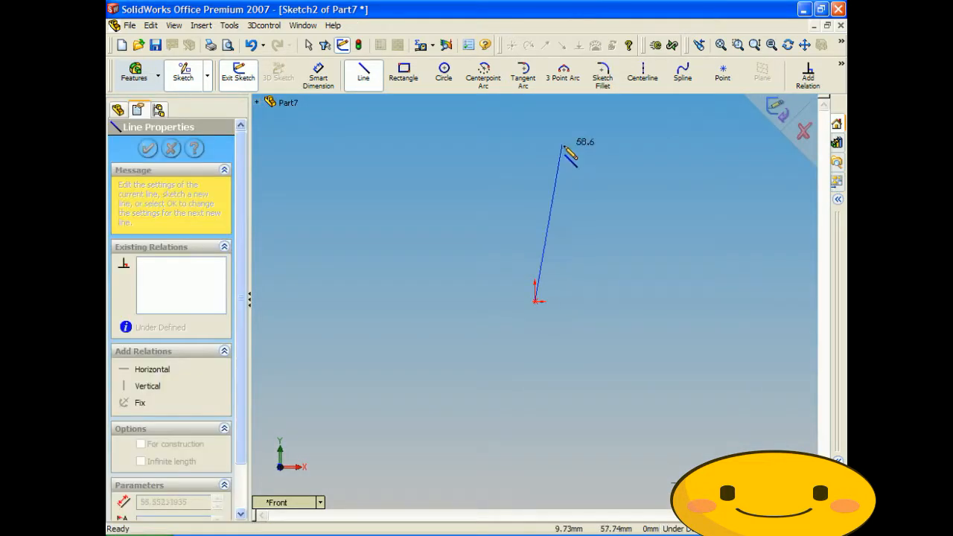
left_click(535, 136)
double_click(712, 136)
- Close the profile with a 3 Point Arc of about 49 mm radius from the horizontal line's right end to the origin
left_click(713, 135)
left_click(534, 301)
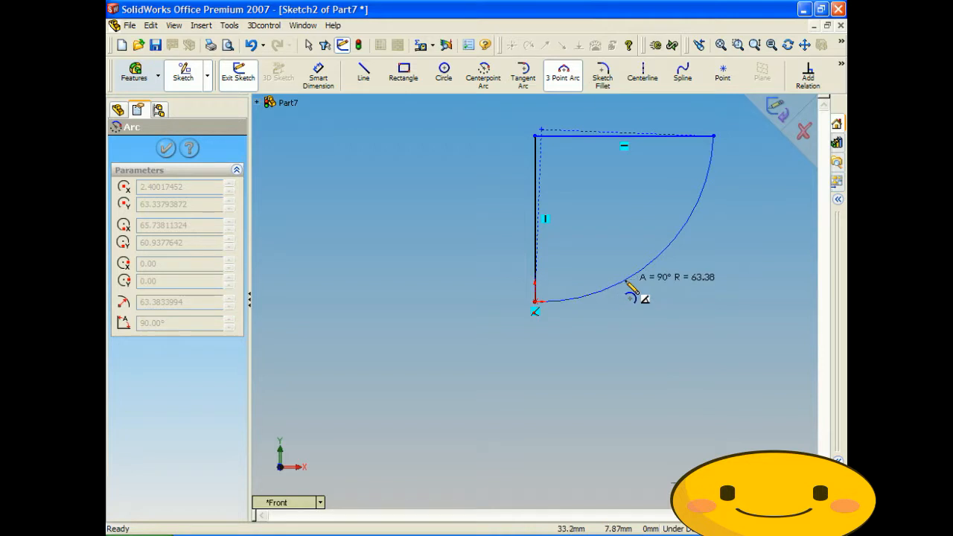
left_click(677, 276)
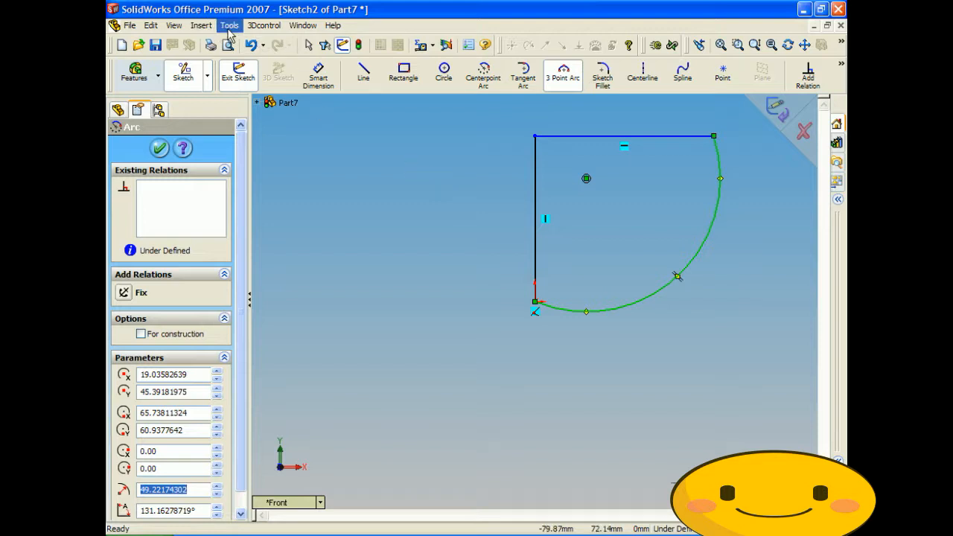
- Divide the arc at its rightmost and lowest quadrant points with Split Entities
left_click(230, 27)
mouse_move(286, 149)
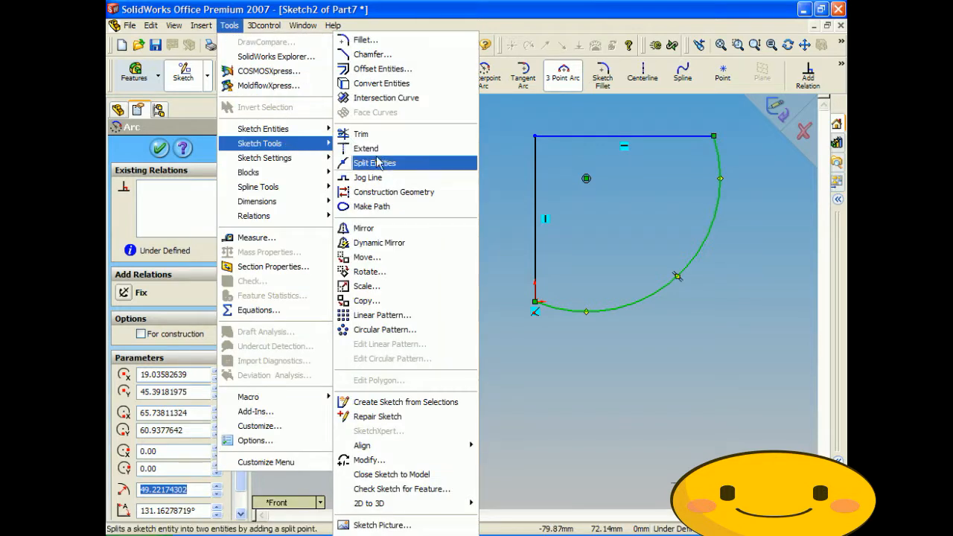
left_click(374, 163)
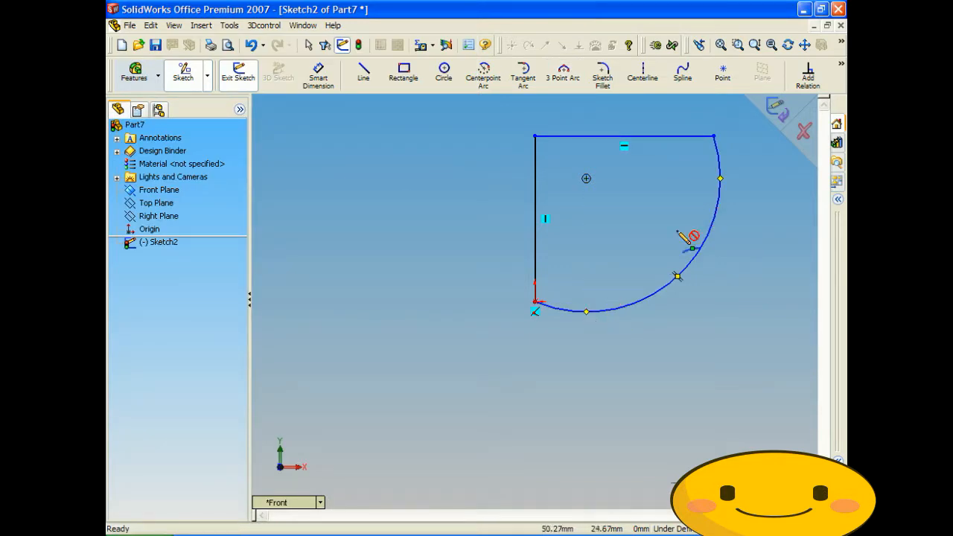
left_click(718, 181)
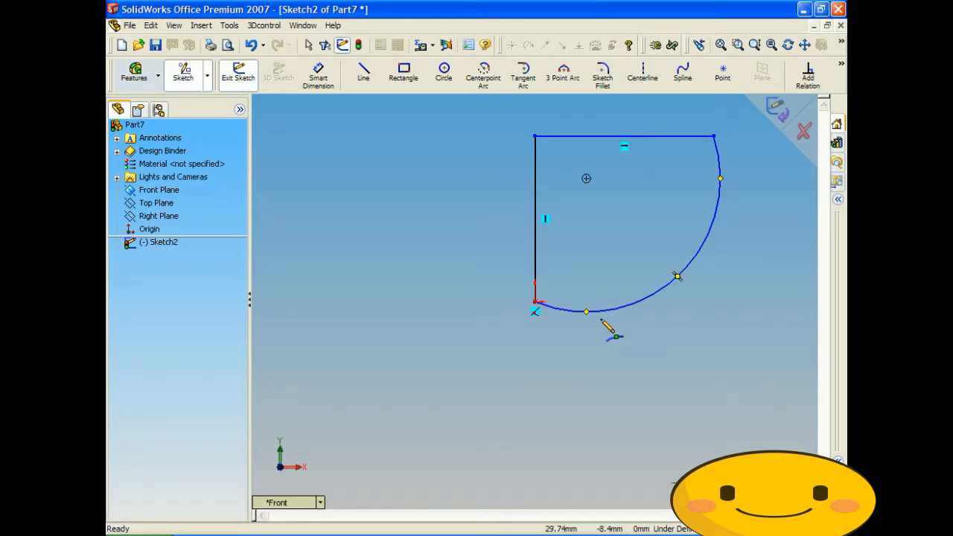
left_click(719, 179)
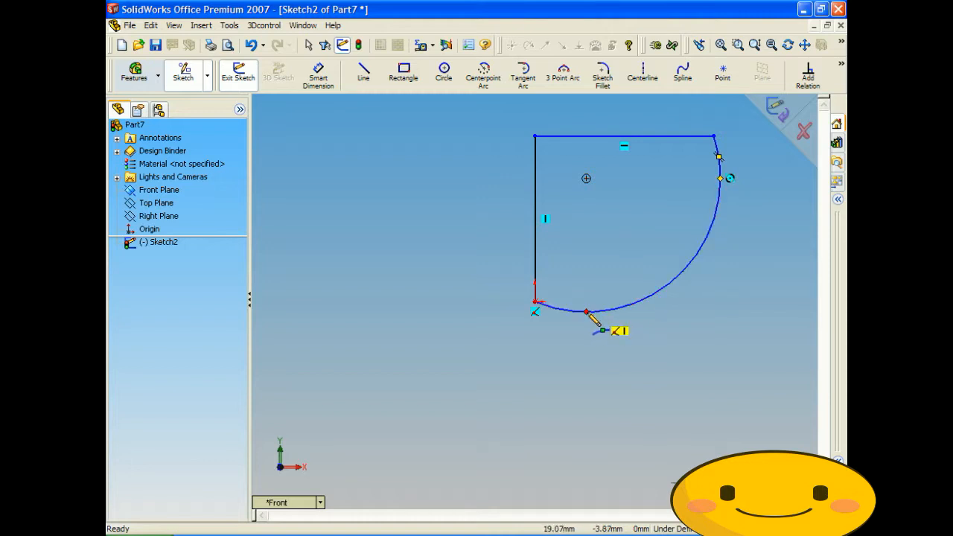
left_click(309, 46)
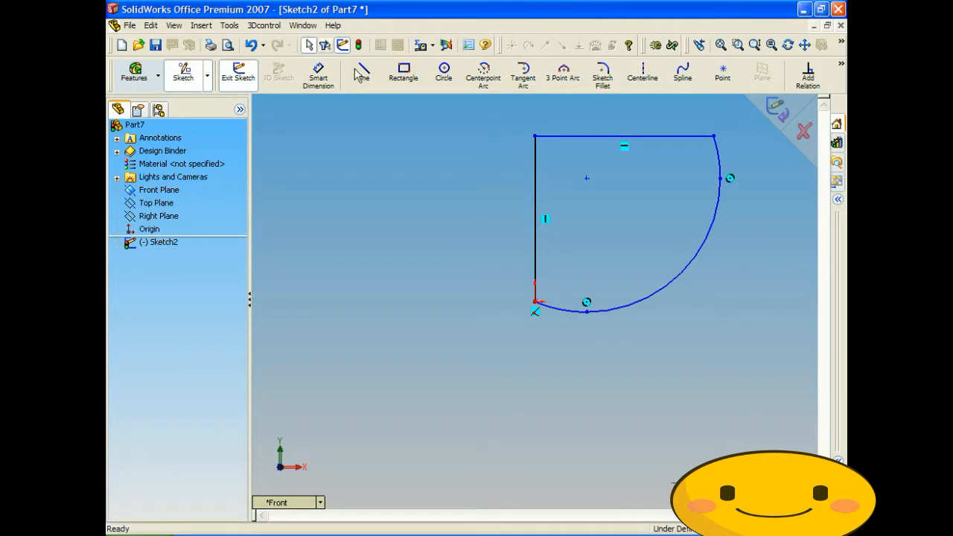
- Delete the arc segment between the two split points and join the open ends with a line about 70 mm long
left_click(681, 274)
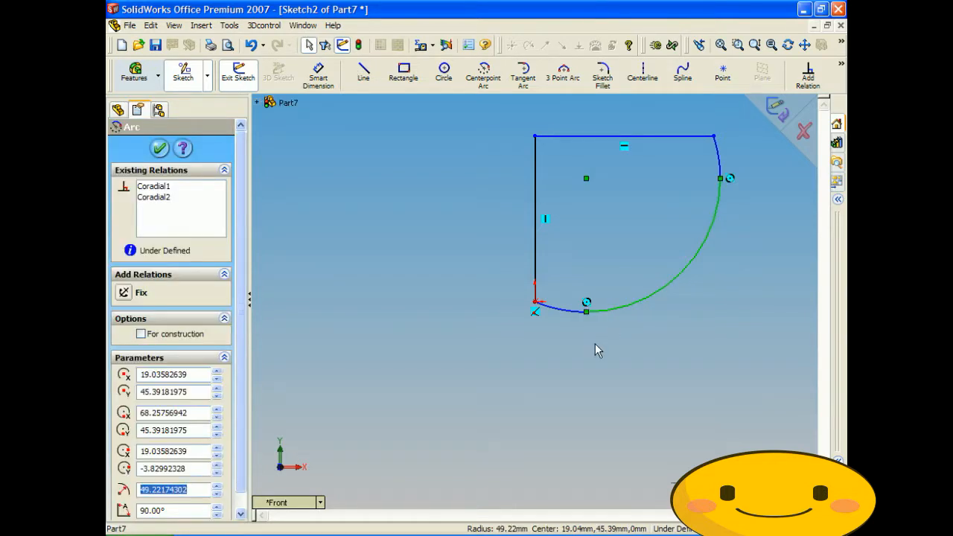
key("Delete")
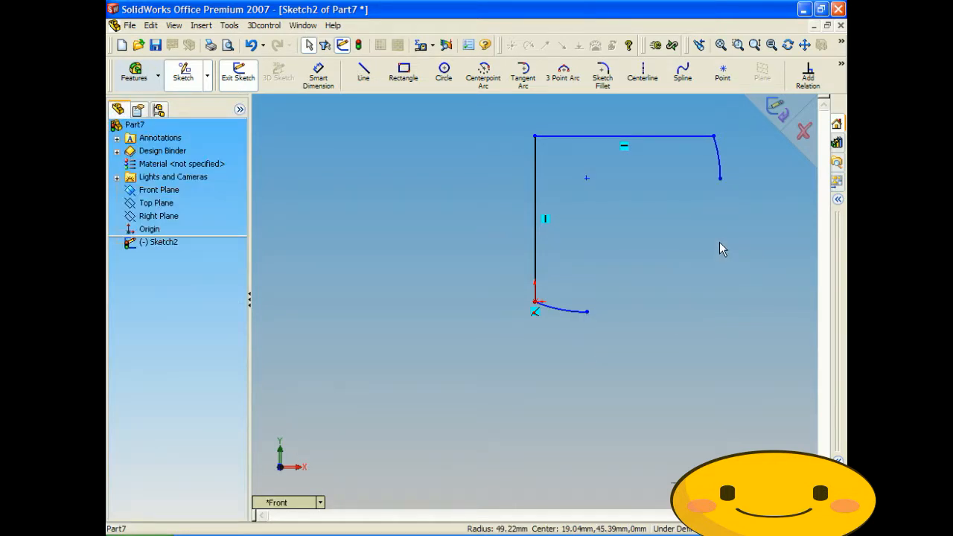
left_click(363, 72)
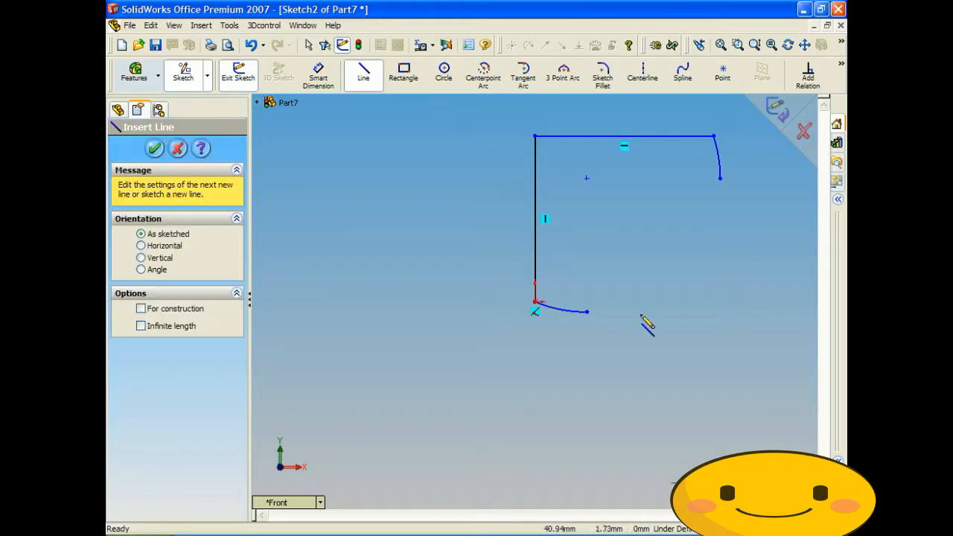
left_click(587, 312)
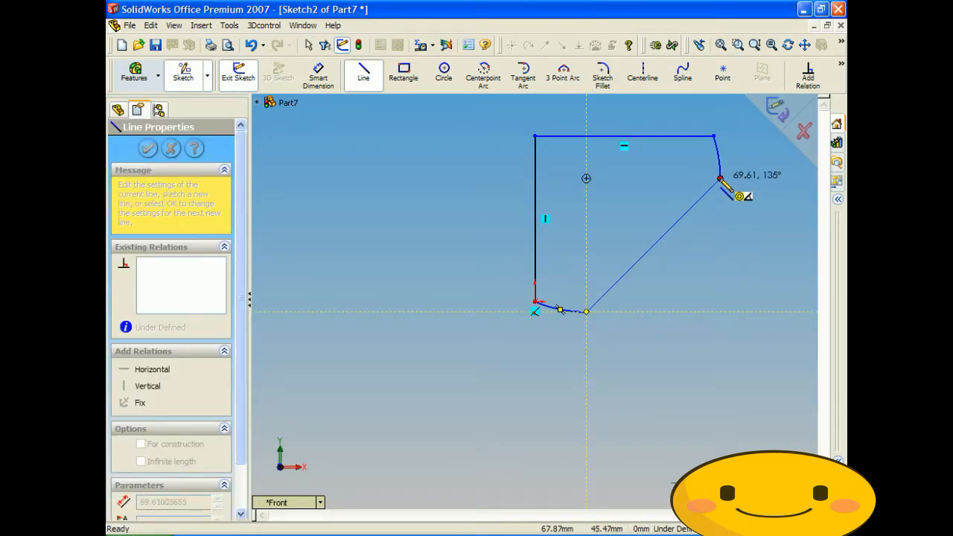
left_click(720, 180)
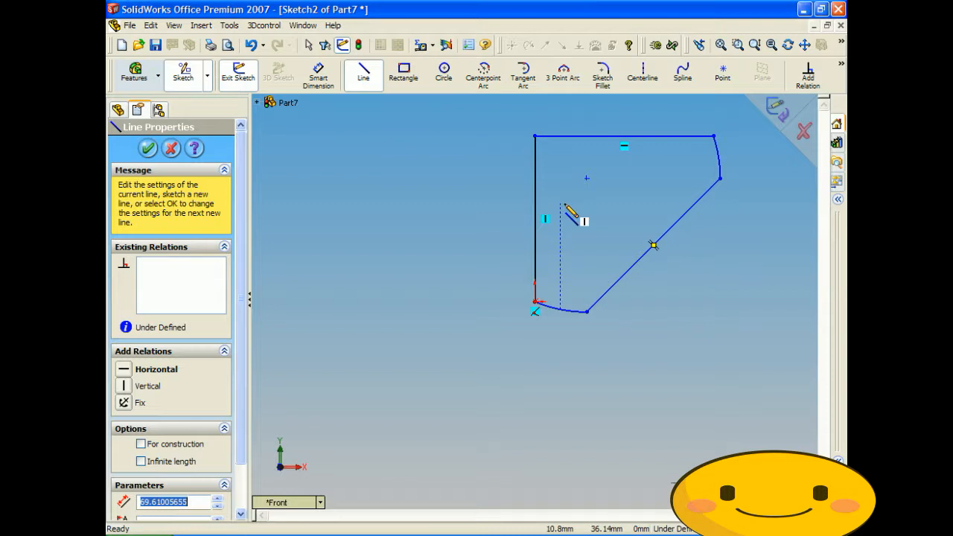
- Add four split points along the profile's left vertical edge with Split Entities
left_click(240, 27)
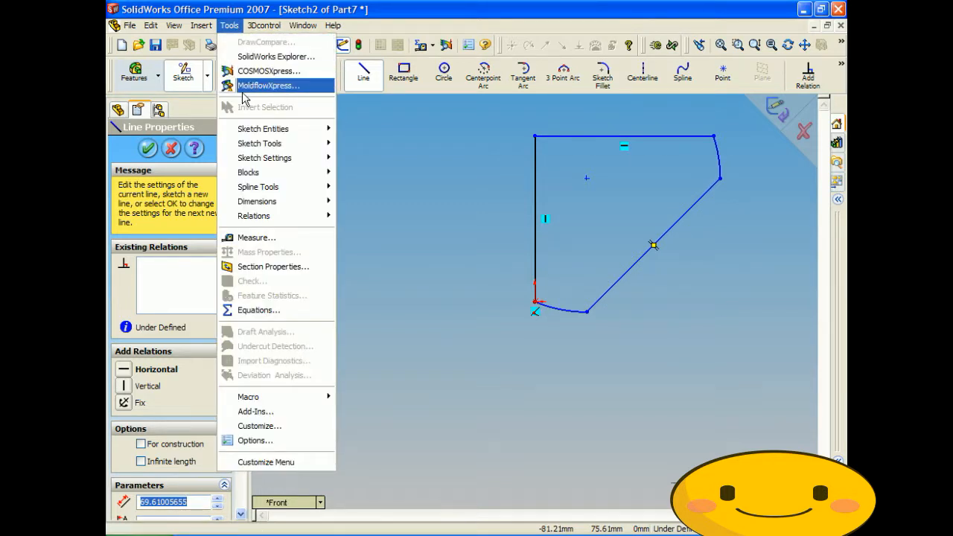
mouse_move(256, 143)
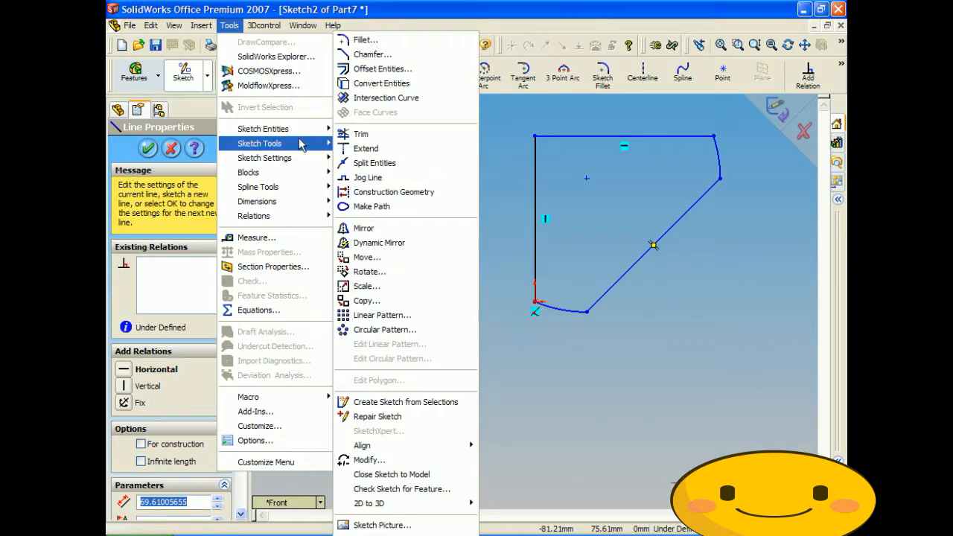
left_click(373, 163)
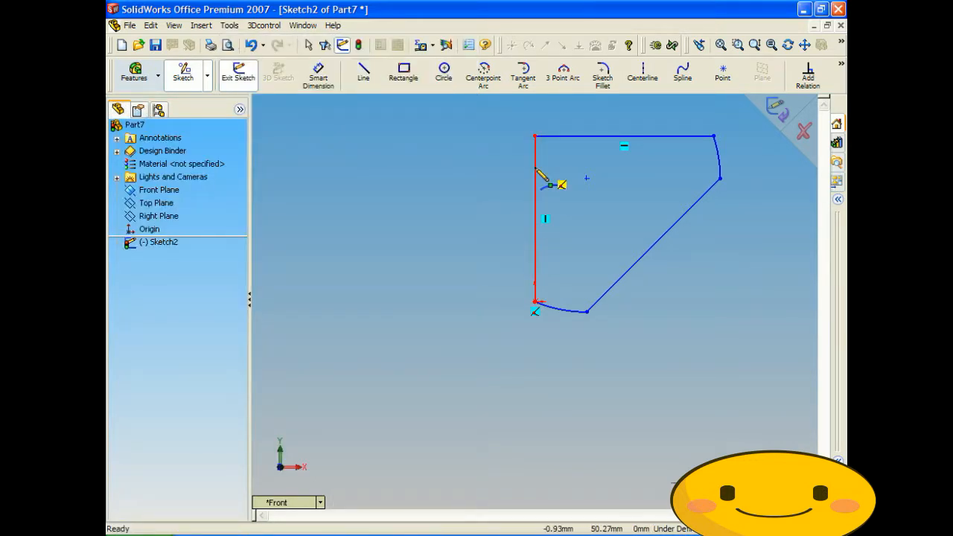
left_click(535, 157)
left_click(536, 179)
left_click(535, 209)
left_click(535, 232)
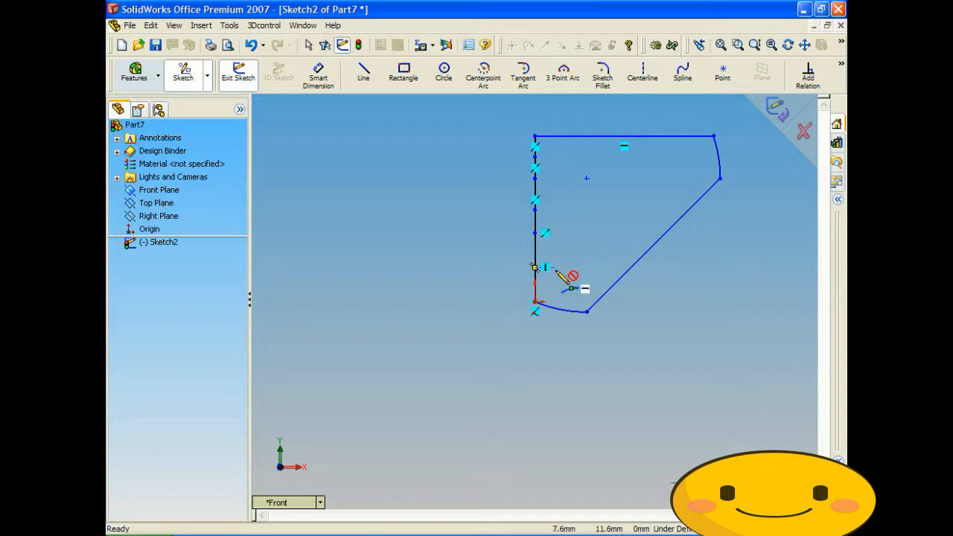
- Add three split points along the profile's upper edge and leave the split tool
left_click(587, 136)
left_click(632, 136)
left_click(679, 137)
left_click(309, 45)
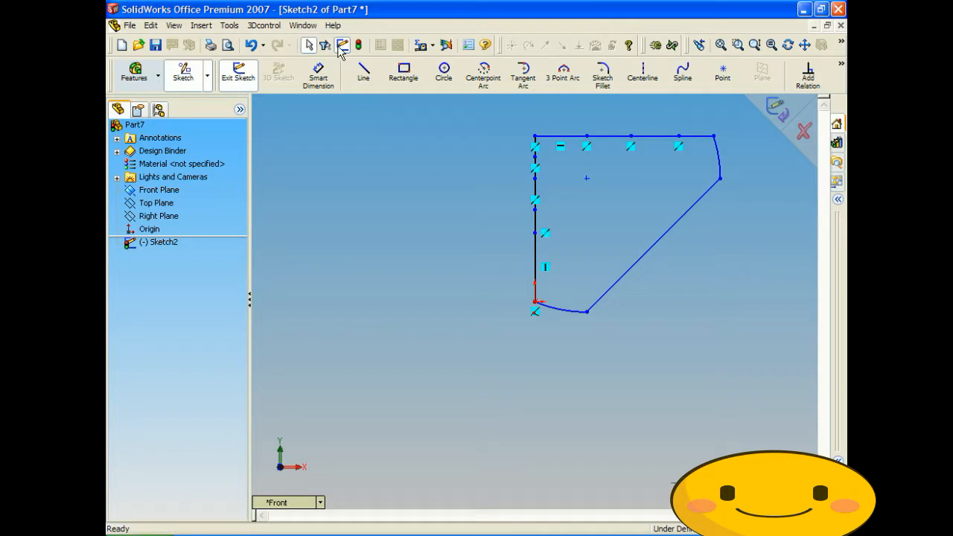
- Delete the second segment from the left on the upper edge and dimension the third segment to 20 mm
left_click(604, 137)
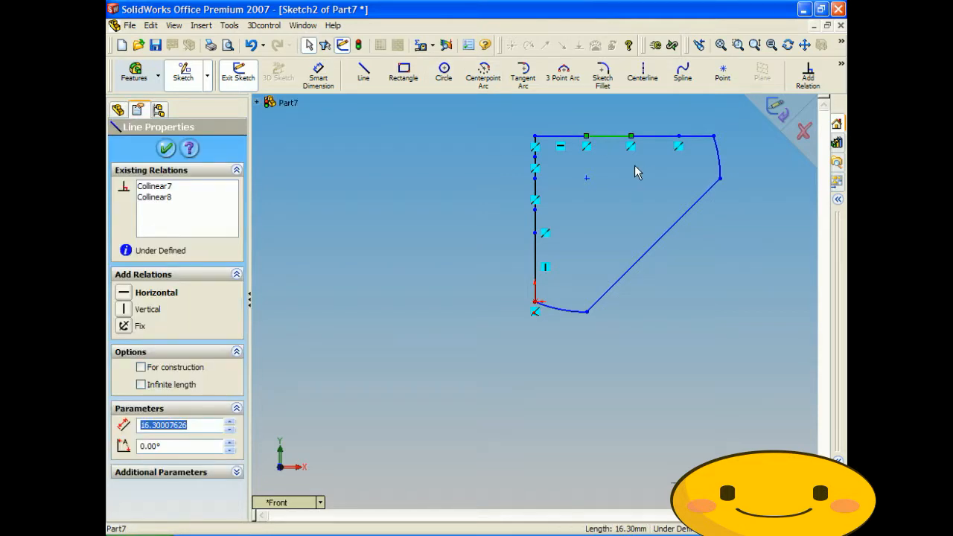
key("Delete")
left_click(652, 136)
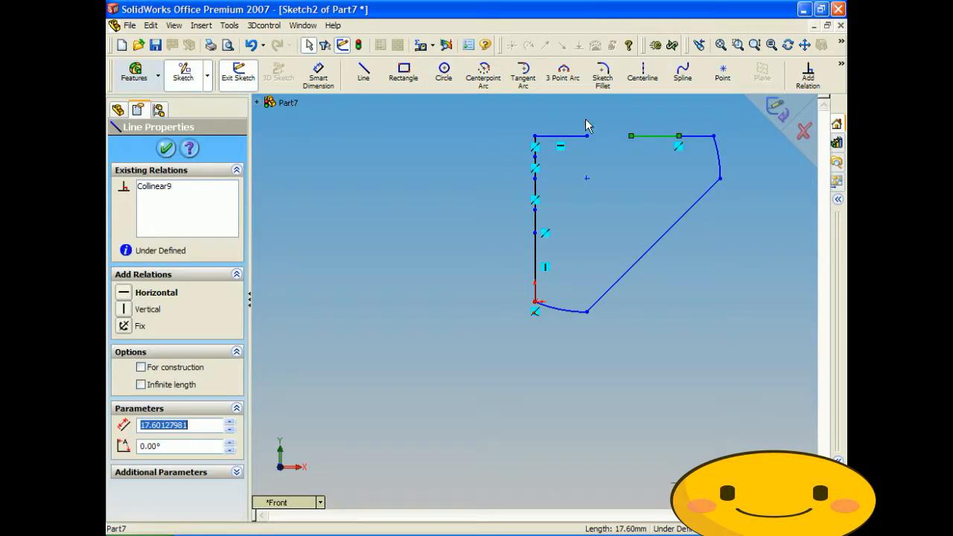
left_click(318, 75)
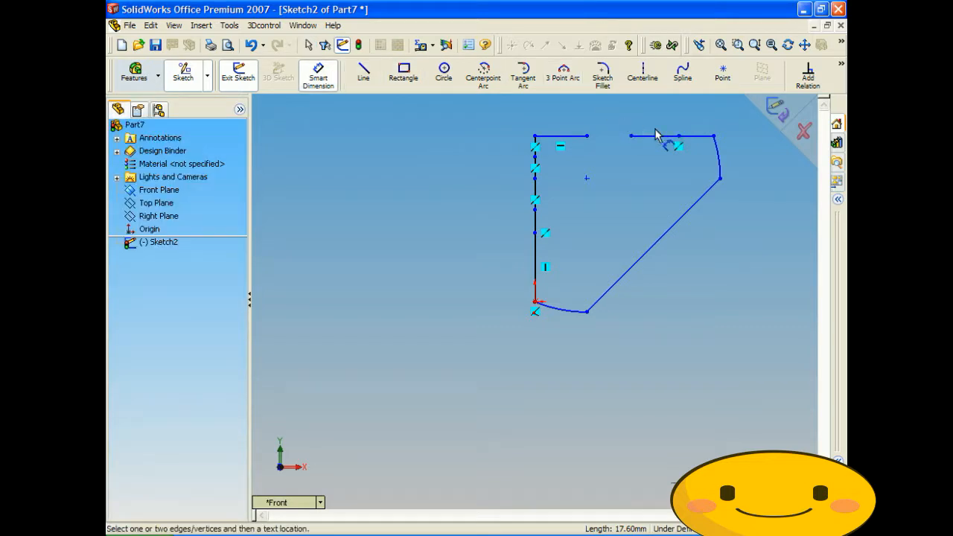
left_click(631, 137)
left_click(679, 136)
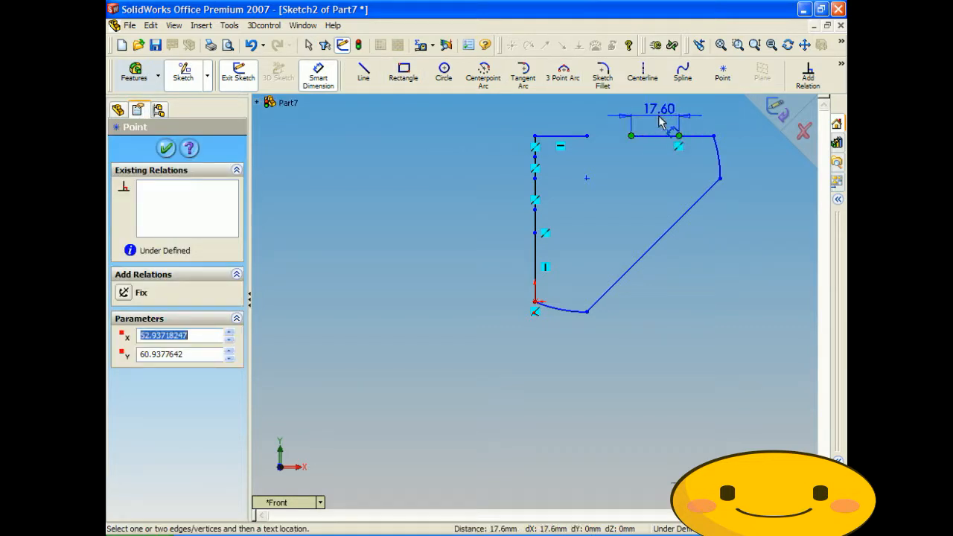
left_click(657, 112)
type("20")
key("Return")
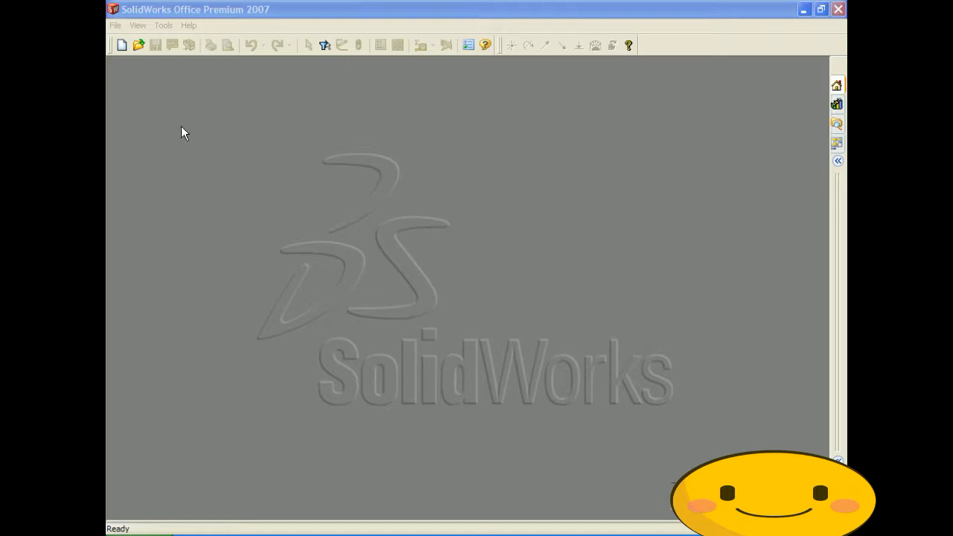
- Create a new part document
left_click(115, 25)
left_click(131, 38)
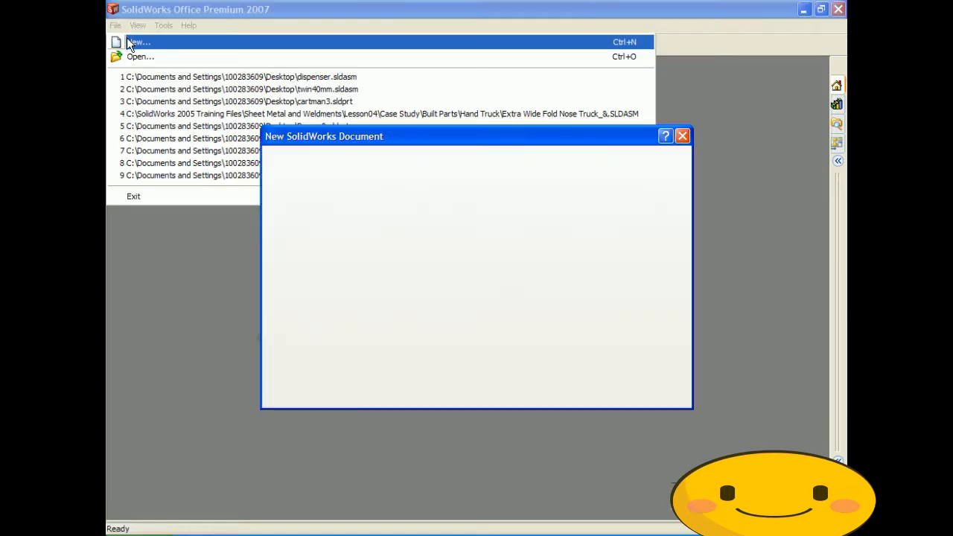
left_click(301, 192)
left_click(541, 392)
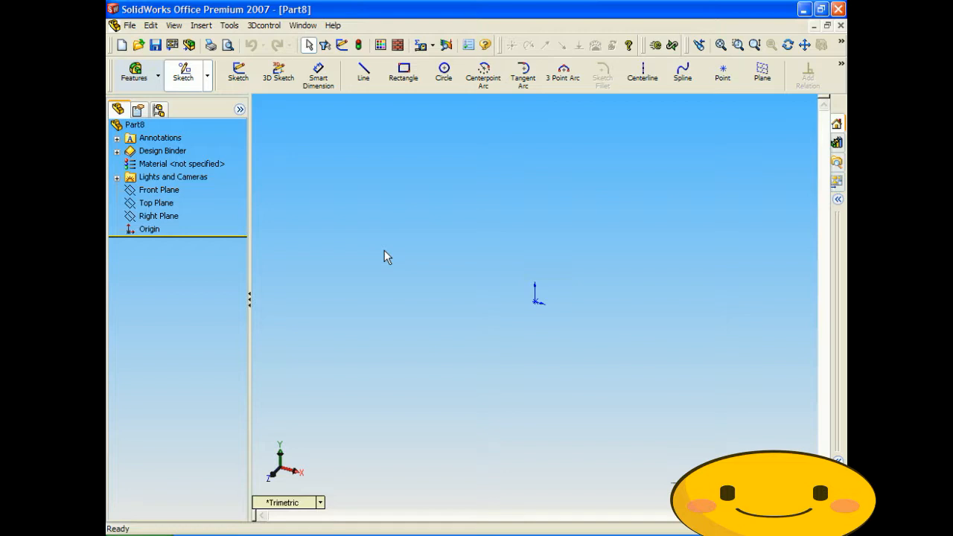
left_click(230, 25)
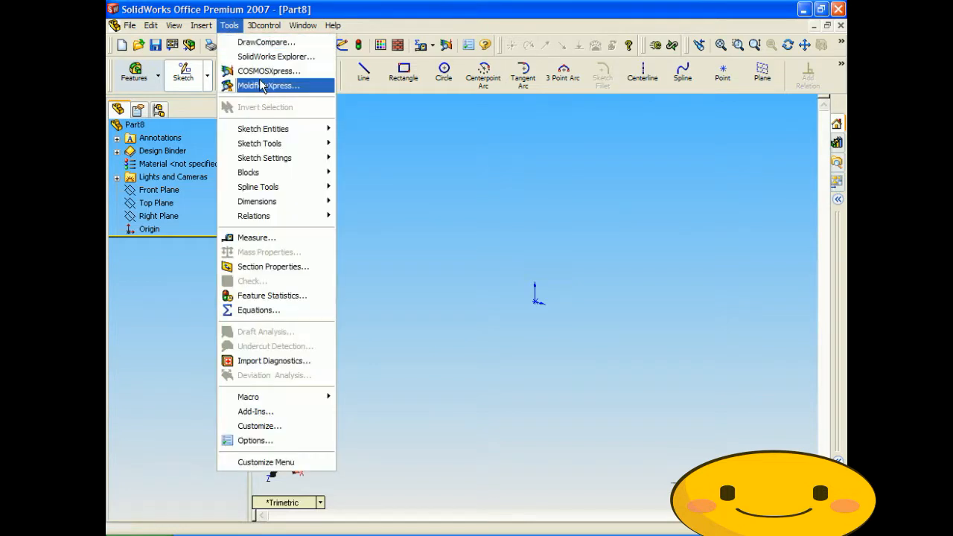
mouse_move(281, 143)
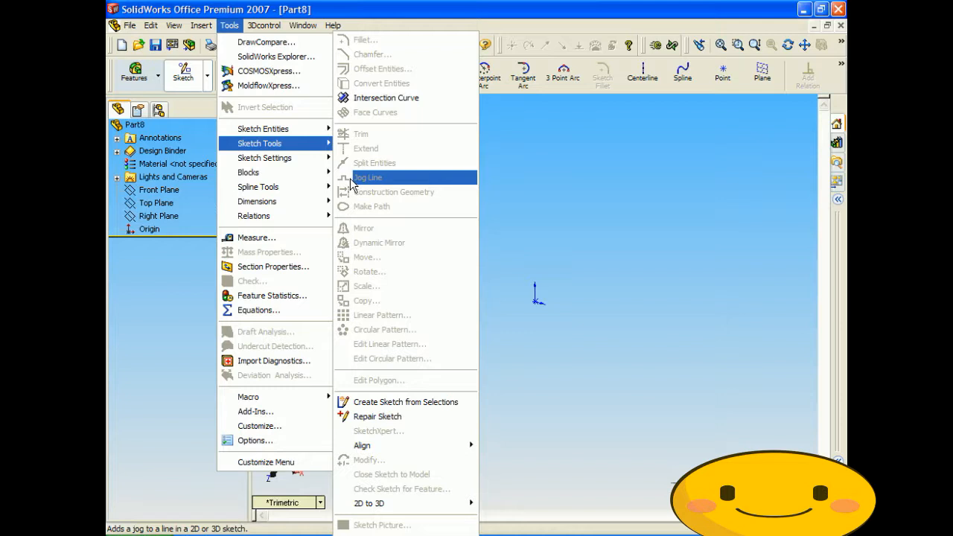
left_click(545, 188)
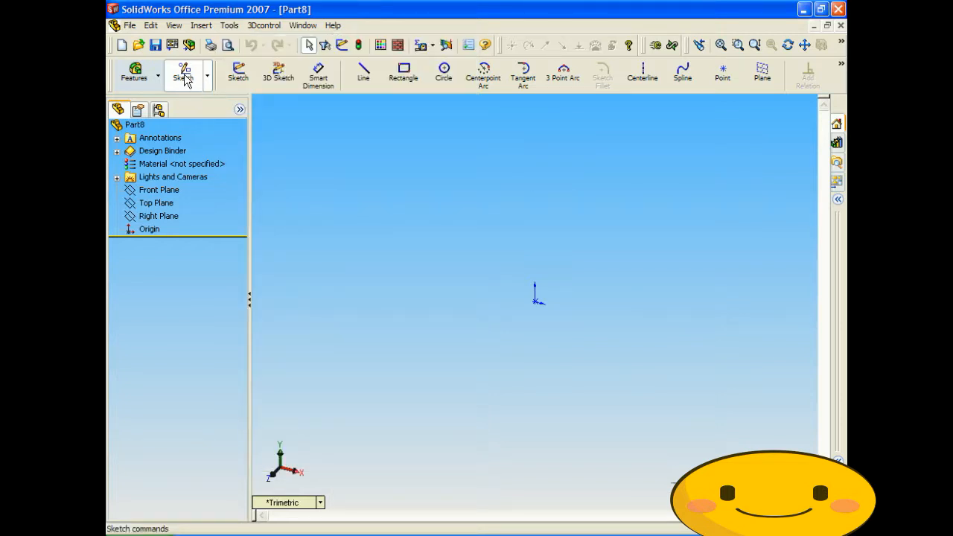
- Sketch a vertical line about 91 mm long upward from the origin on the Front Plane
left_click(164, 191)
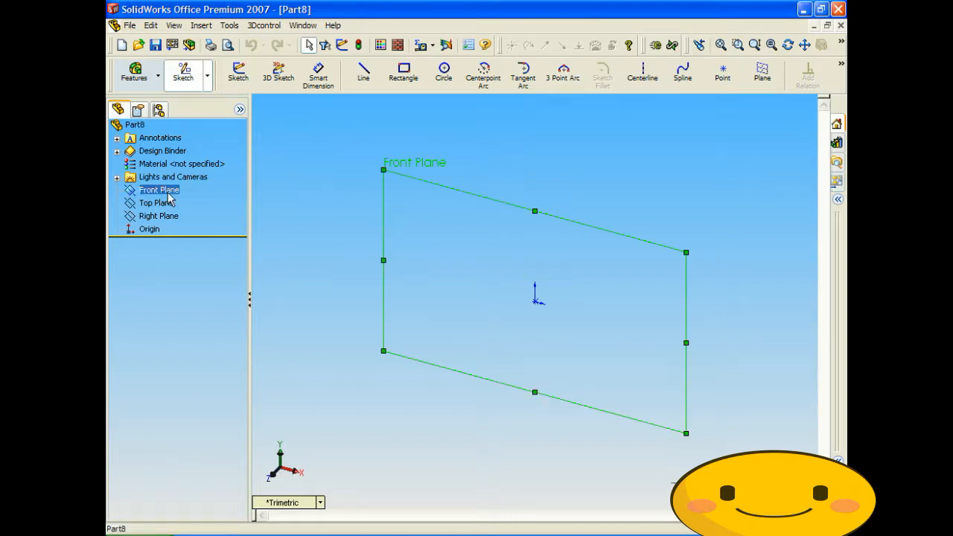
left_click(362, 71)
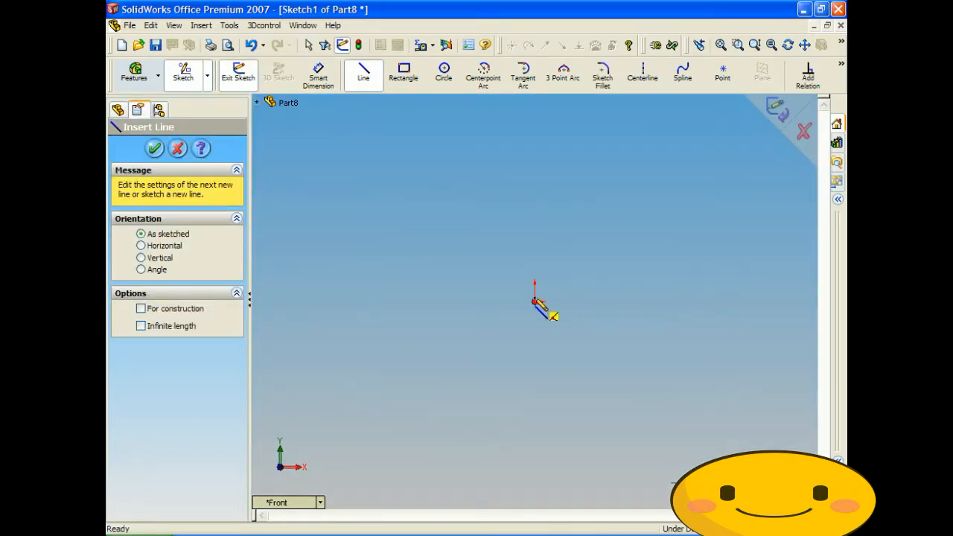
left_click(536, 302)
left_click(534, 124)
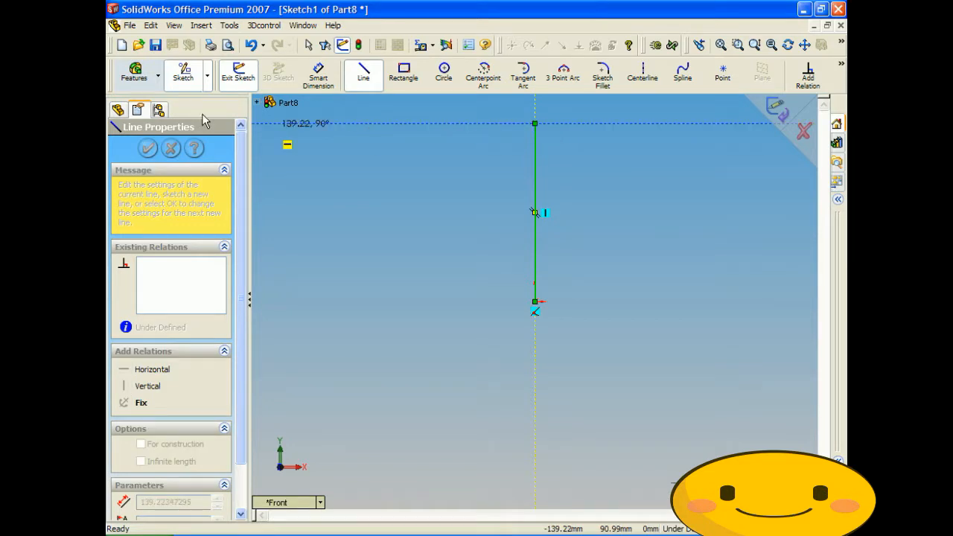
- Add a rectangular jog projecting to one side of the vertical line's middle with Jog Line
left_click(230, 26)
mouse_move(289, 147)
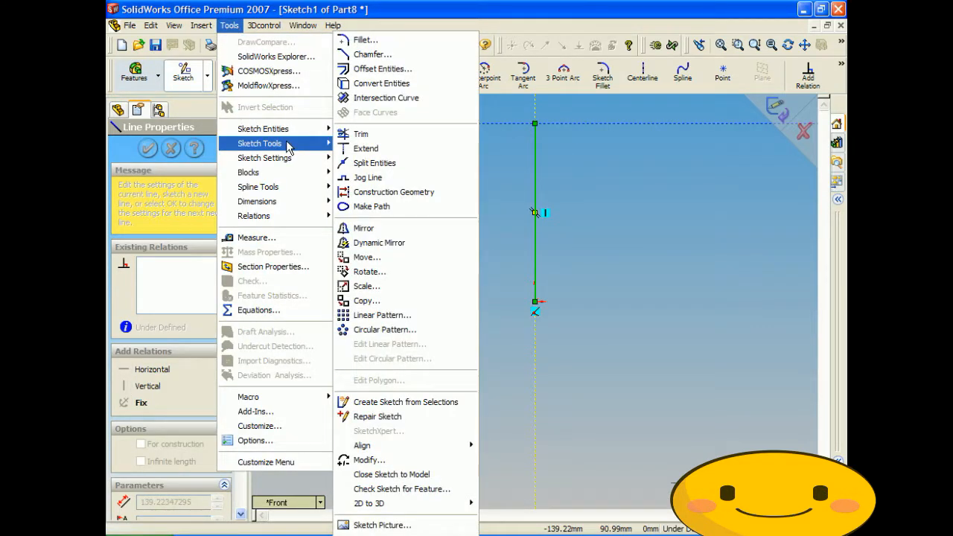
left_click(404, 174)
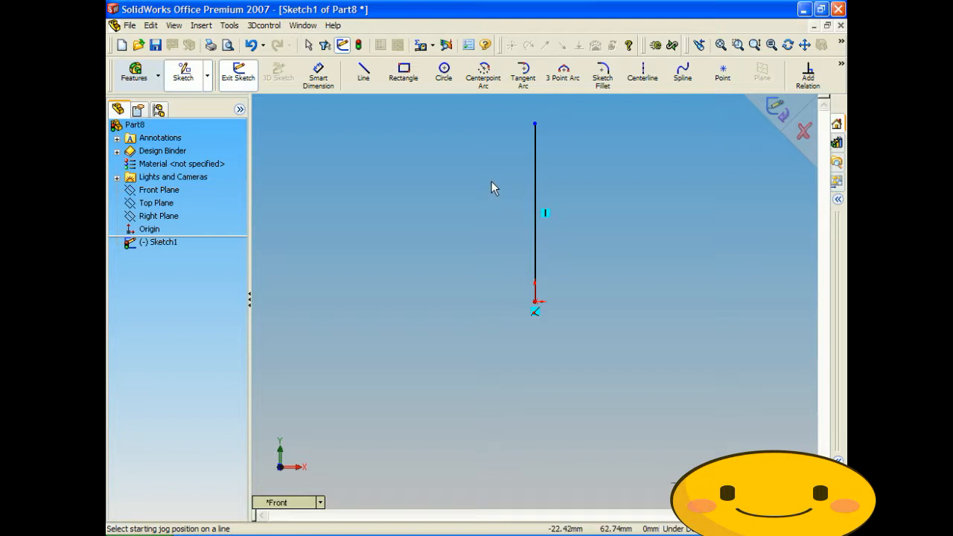
left_click(535, 238)
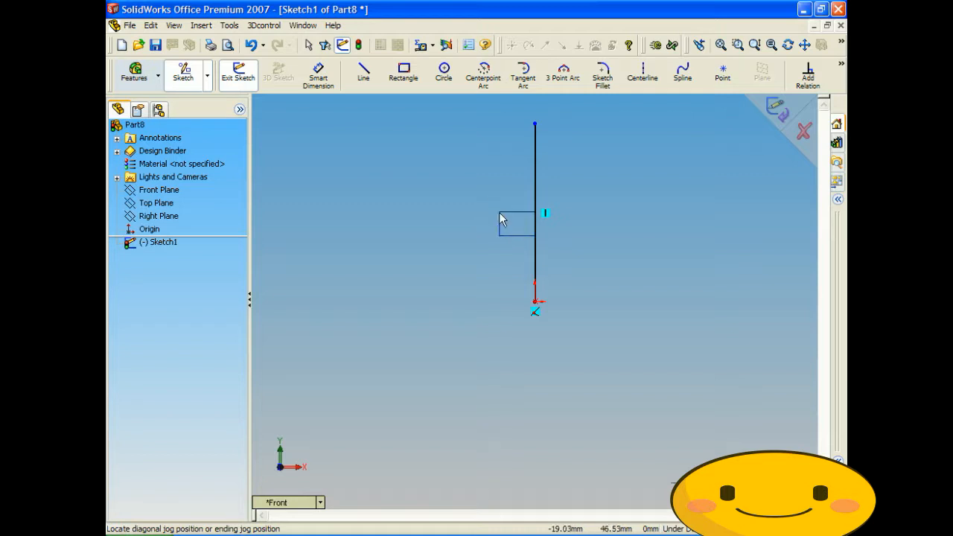
left_click(475, 165)
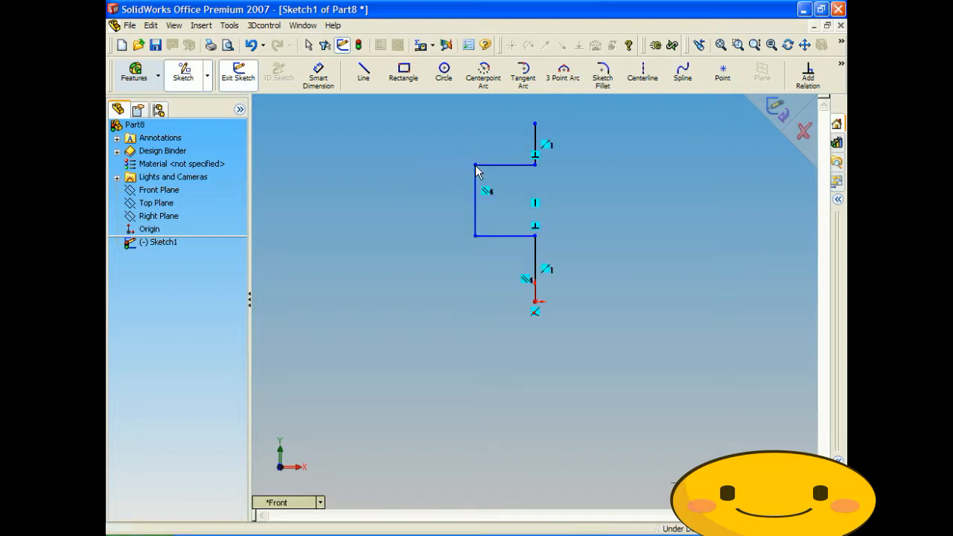
- Sketch a second, separate vertical line about 92.5 mm long beside the jogged line and end the line chain
mouse_move(551, 199)
middle_mouse_down()
mouse_move(574, 198)
mouse_move(390, 177)
mouse_move(642, 203)
mouse_move(549, 193)
mouse_move(578, 186)
middle_mouse_up()
left_click(373, 82)
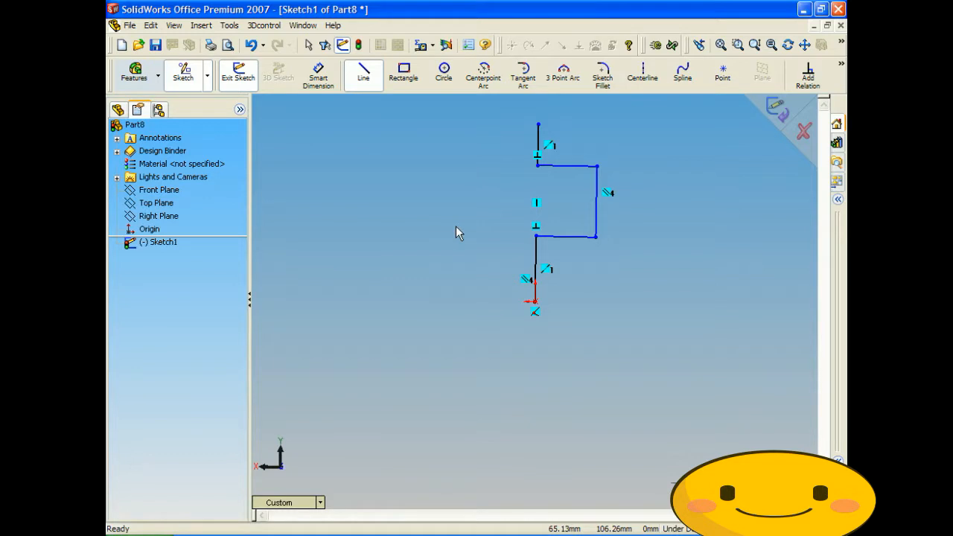
left_click(416, 300)
left_click(418, 120)
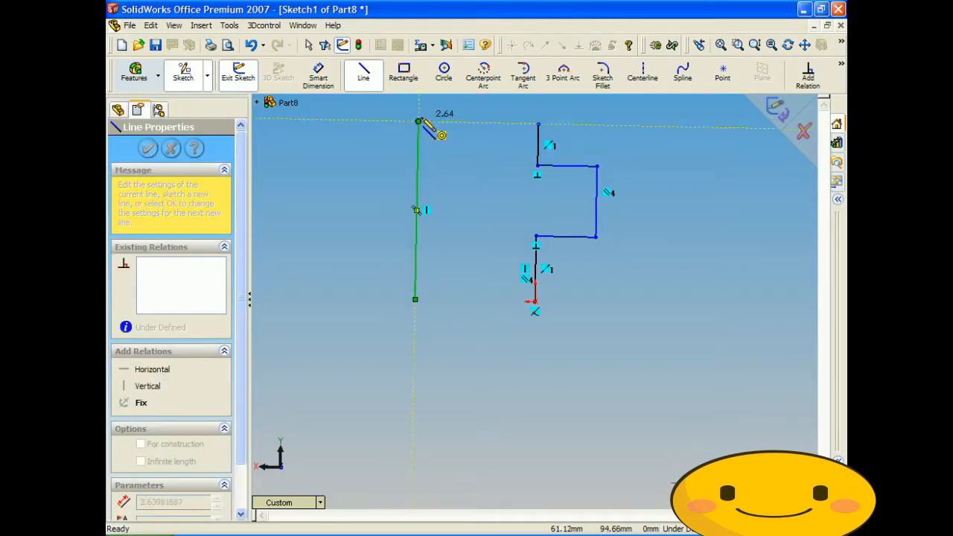
right_click(461, 161)
left_click(491, 191)
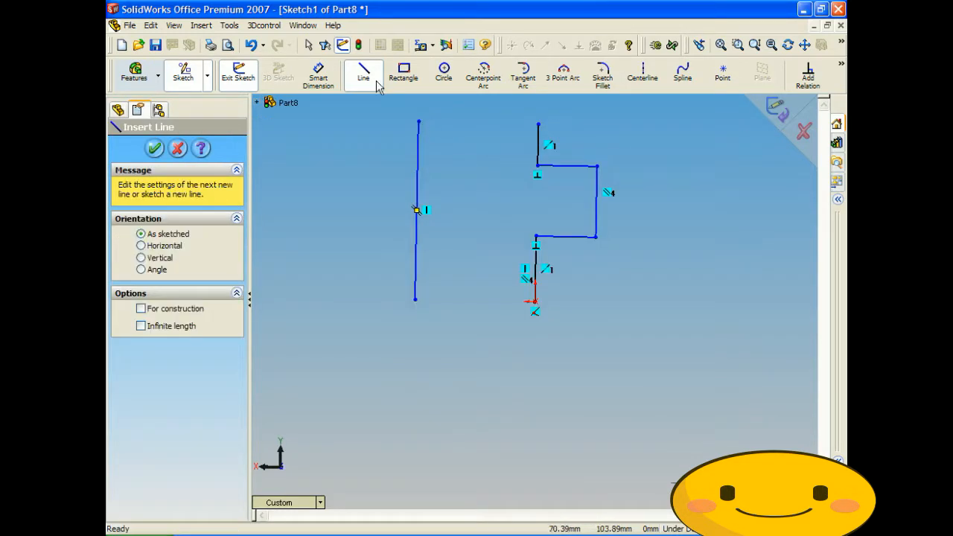
- Sketch three connected lines forming a rectangular projection between two points on the second vertical line
left_click(419, 162)
left_click(481, 163)
left_click(481, 236)
left_click(416, 233)
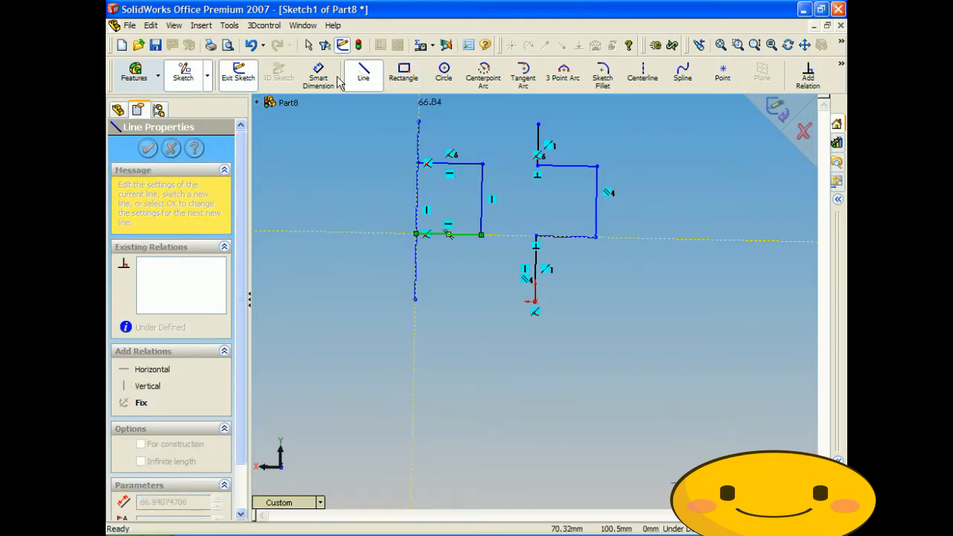
- Delete the full-length second vertical line, keeping the three-line projection
left_click(308, 47)
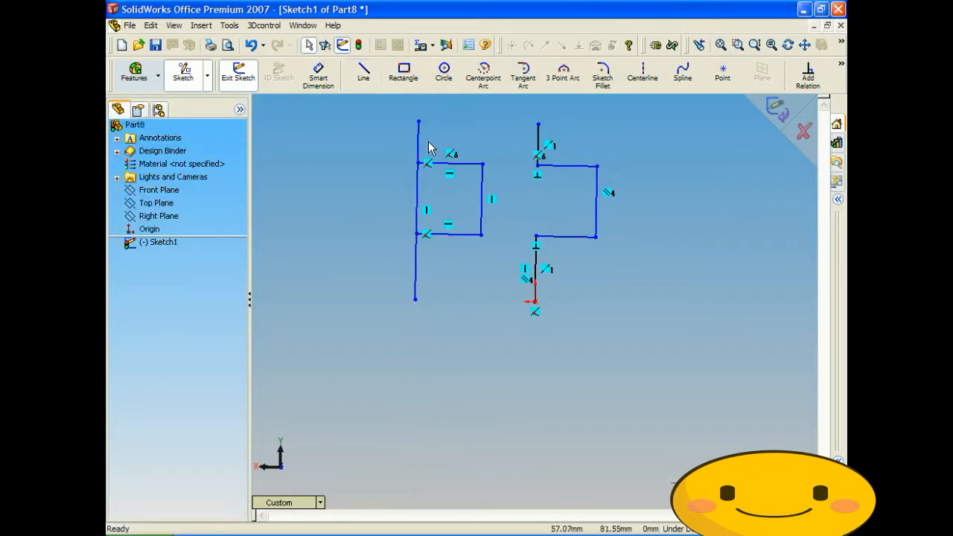
left_click(416, 199)
key("Delete")
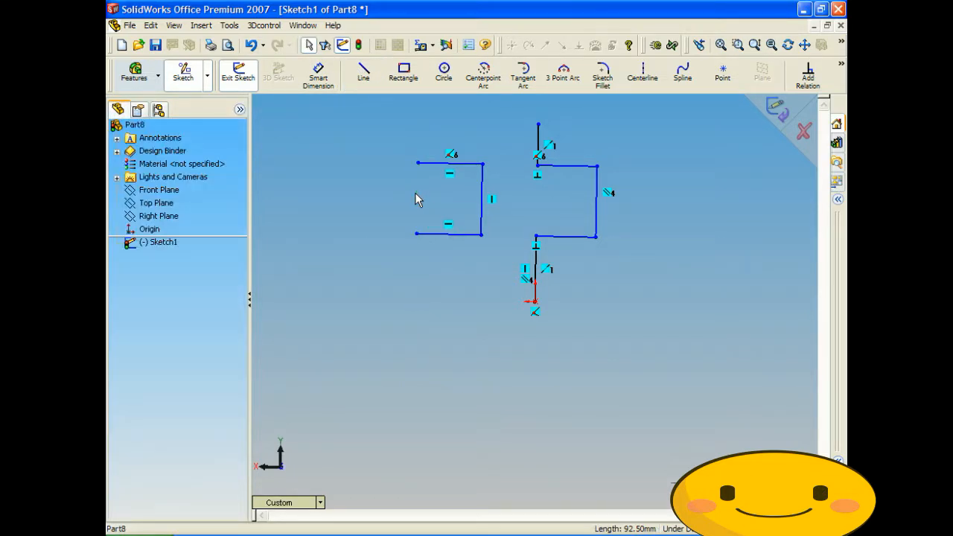
- Sketch a short vertical line up from the projection's upper open end and one about 22 mm long down from its lower open end
left_click(364, 73)
left_click(417, 162)
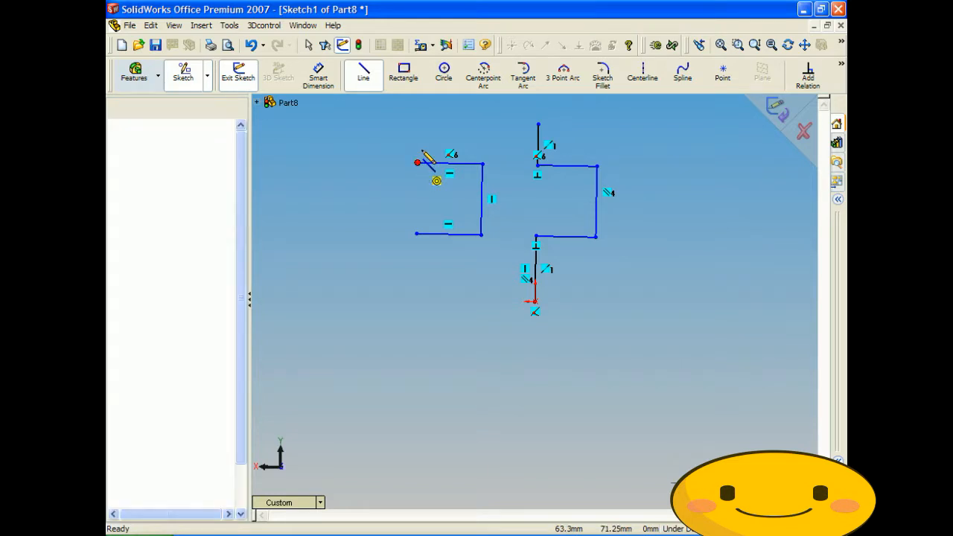
left_click(418, 121)
right_click(436, 189)
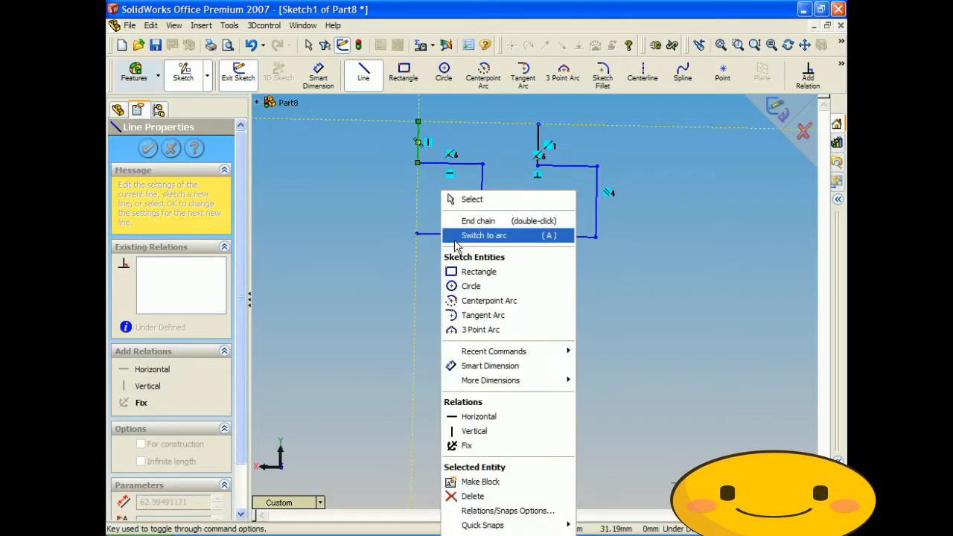
left_click(458, 220)
left_click(415, 234)
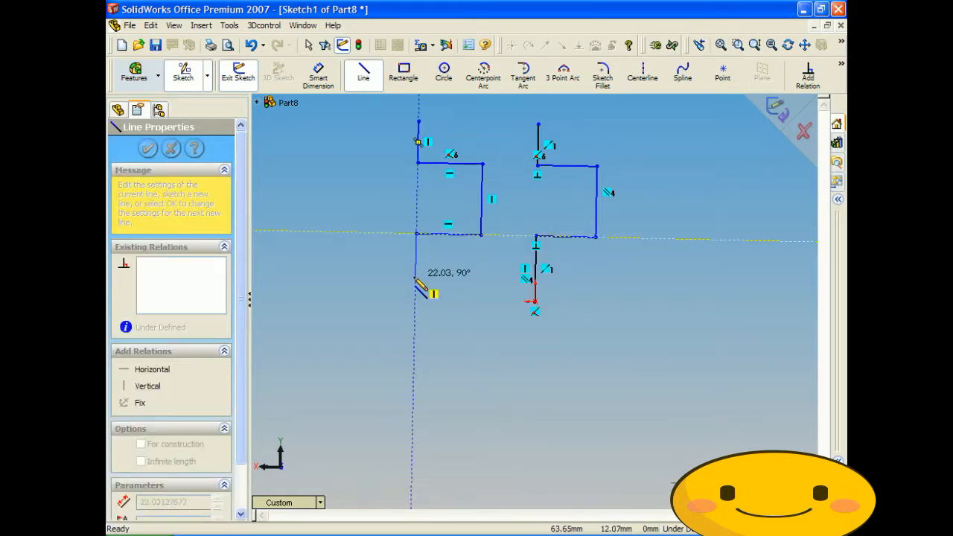
left_click(415, 276)
right_click(588, 189)
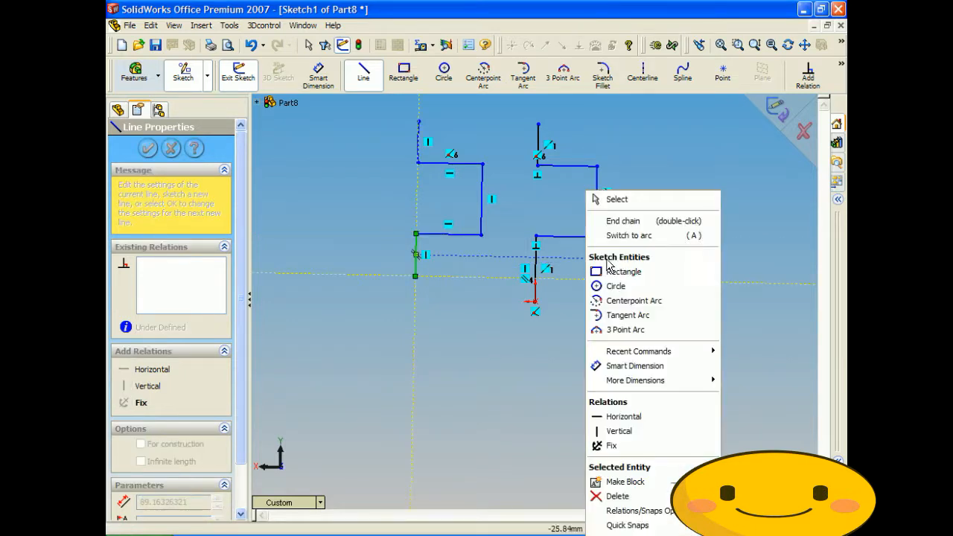
left_click(610, 220)
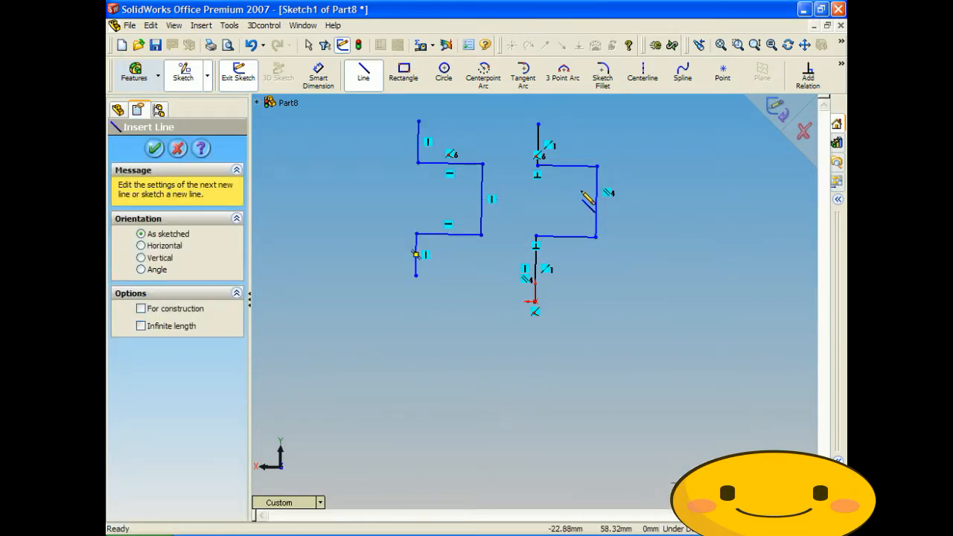
- Exit the sketch and discard all of its changes
mouse_move(585, 191)
middle_mouse_down()
mouse_move(425, 185)
mouse_move(516, 186)
mouse_move(550, 206)
middle_mouse_up()
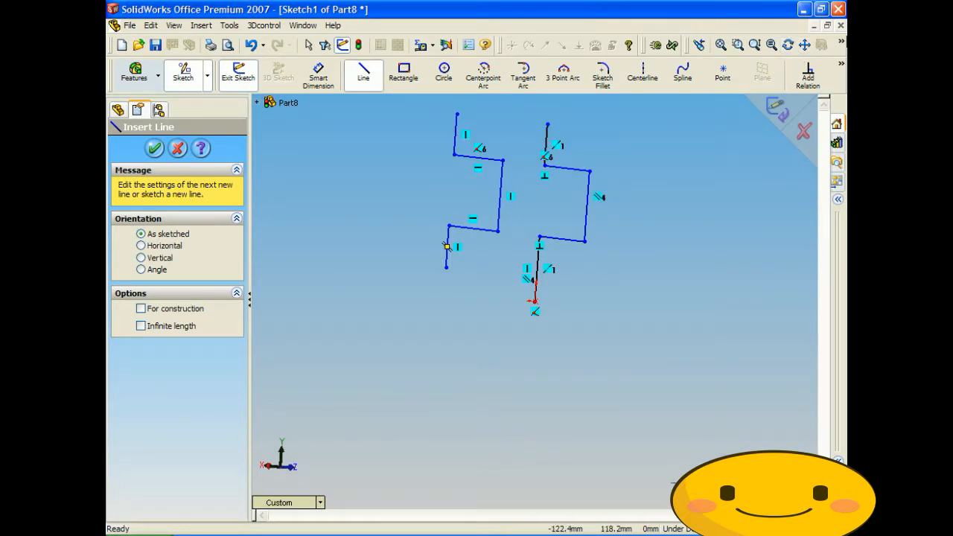
left_click(803, 131)
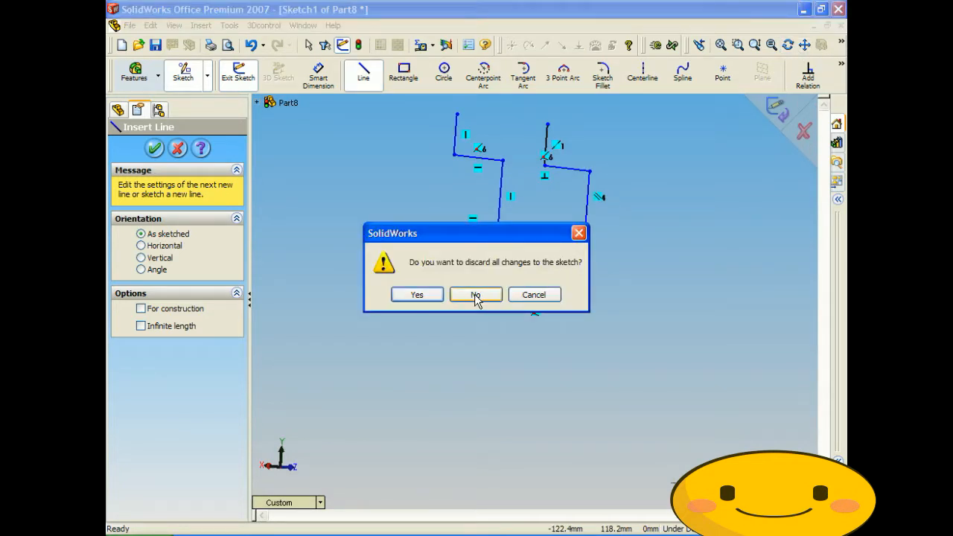
left_click(431, 297)
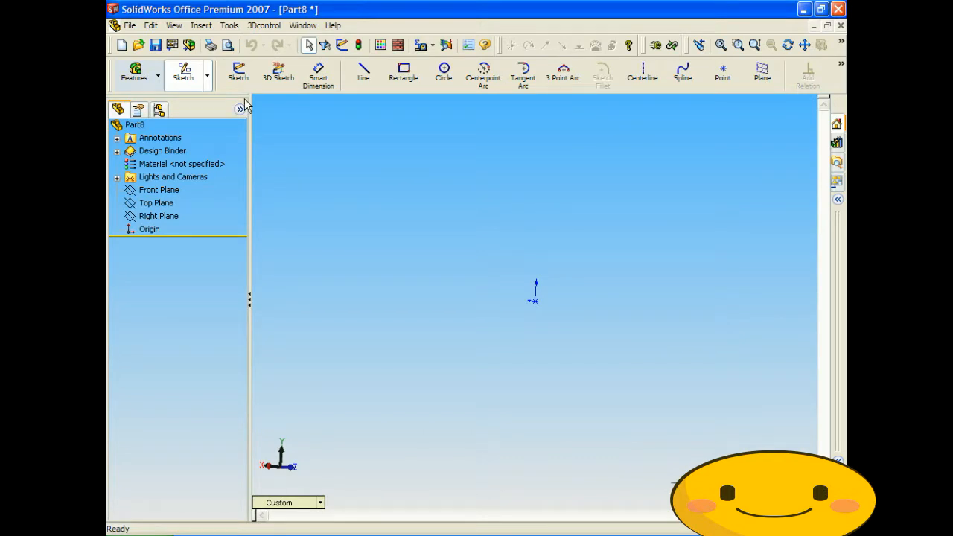
- Sketch a rectangle about 58 mm wide on the Front Plane with its lower-left corner at the origin
left_click(378, 68)
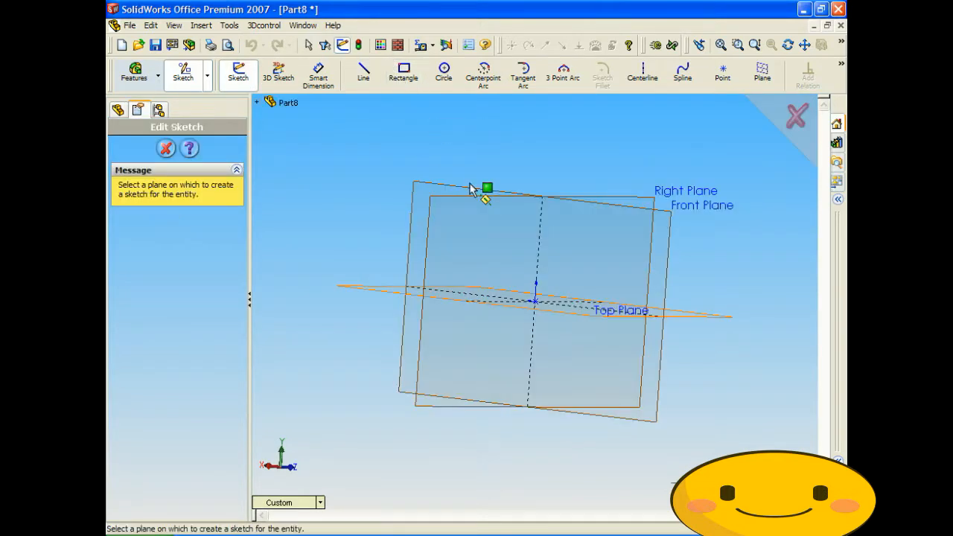
left_click(497, 195)
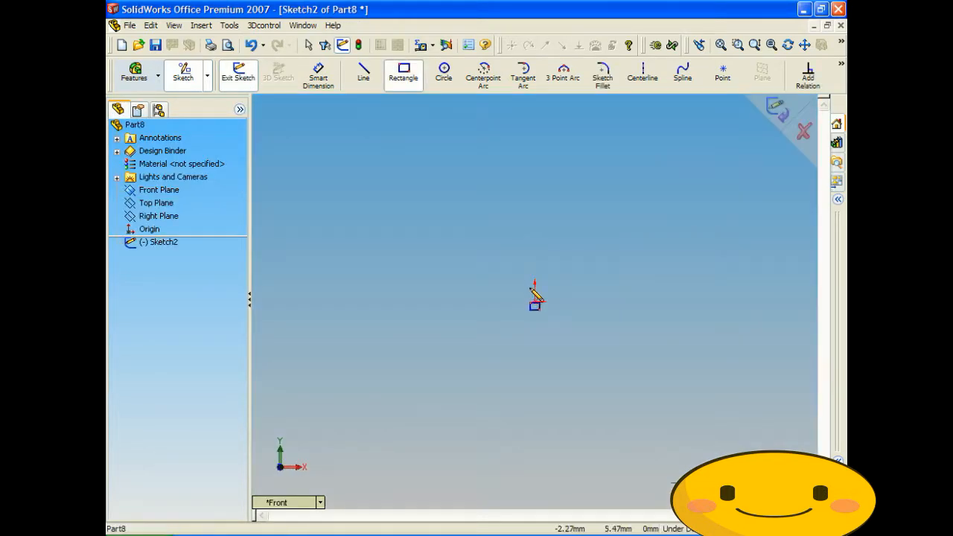
left_click(535, 301)
left_click(693, 146)
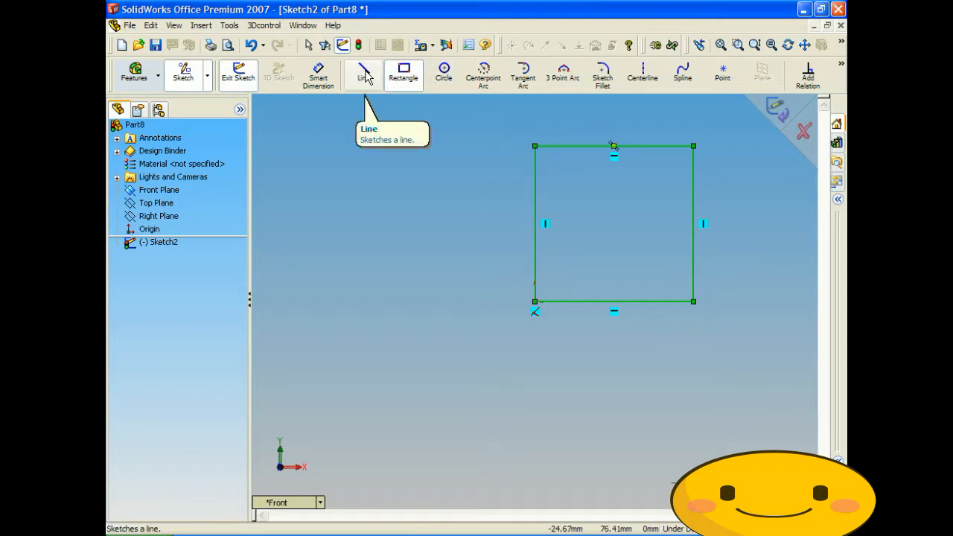
- Add an outward rectangular jog to the middle of the rectangle's left edge with Jog Line
left_click(229, 26)
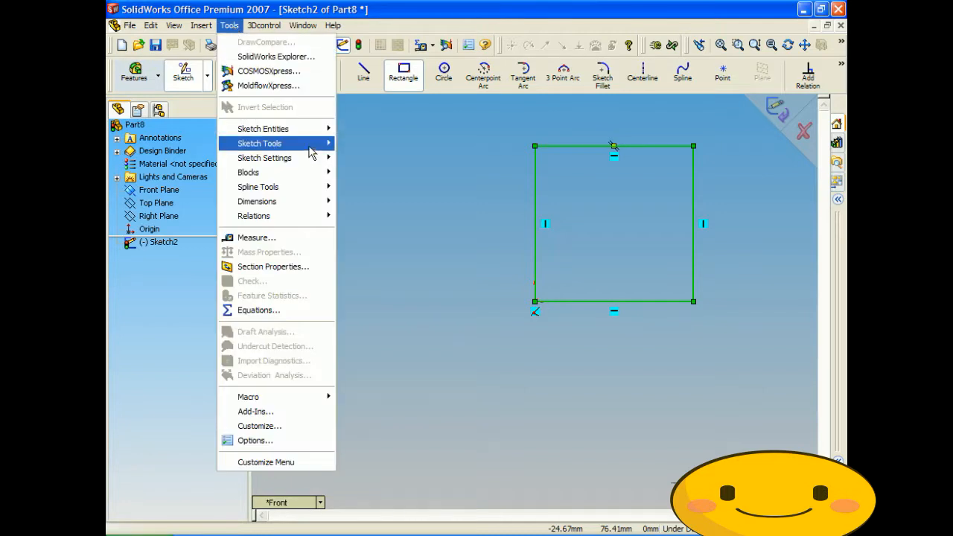
mouse_move(313, 143)
left_click(384, 179)
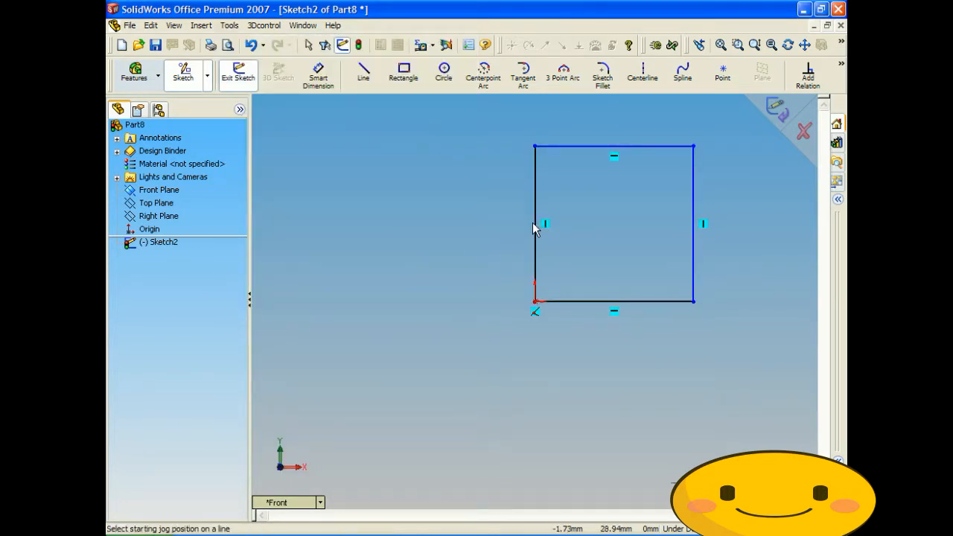
left_click(536, 241)
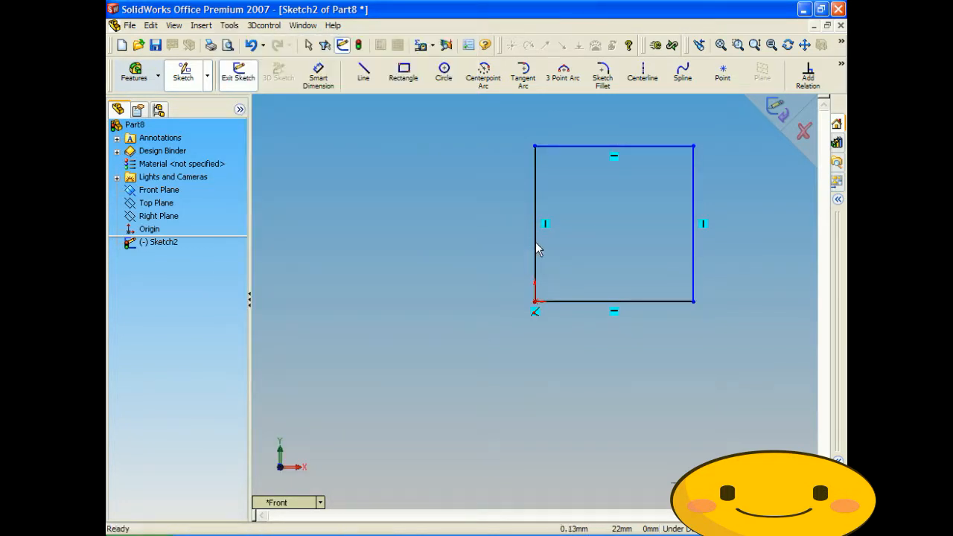
left_click(485, 201)
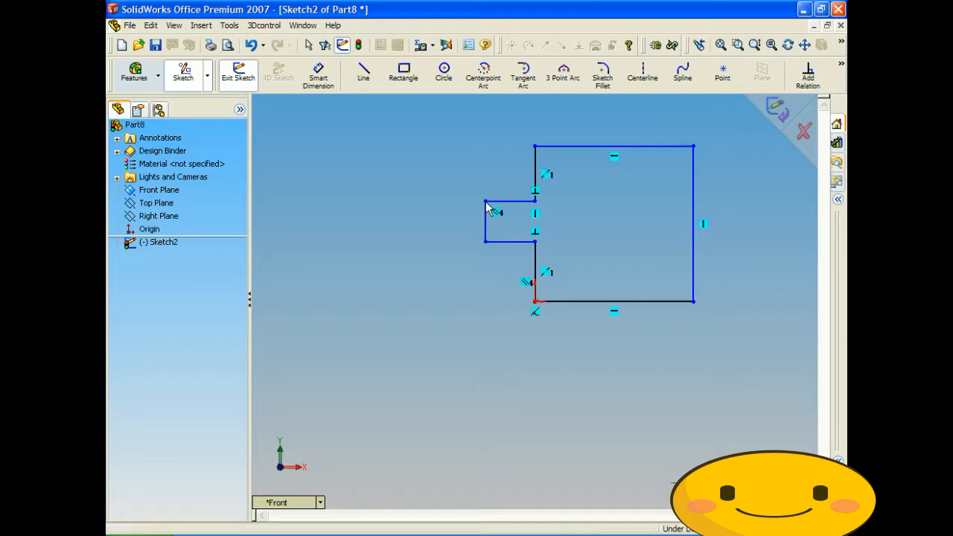
- Add outward rectangular jogs near the middle of the rectangle's upper, right and lower edges
left_click(592, 147)
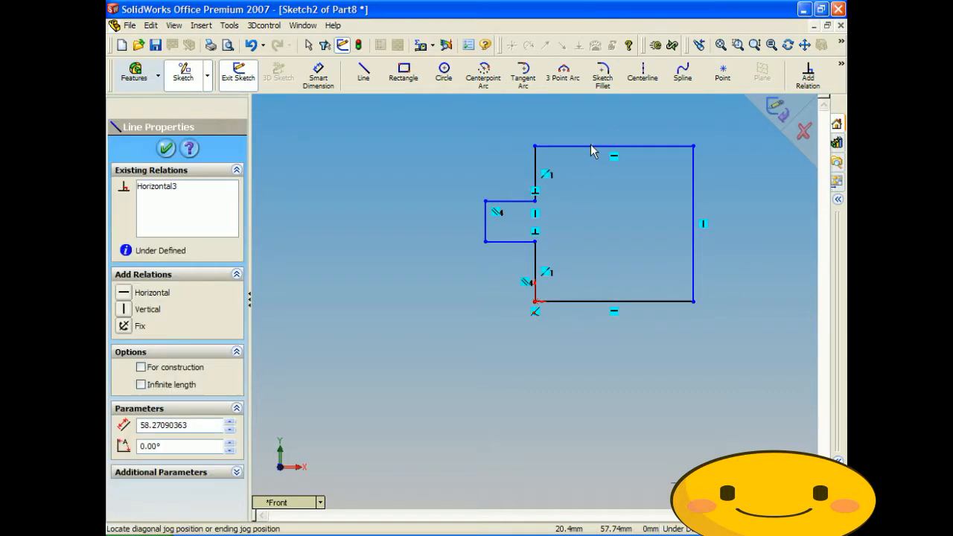
left_click(632, 112)
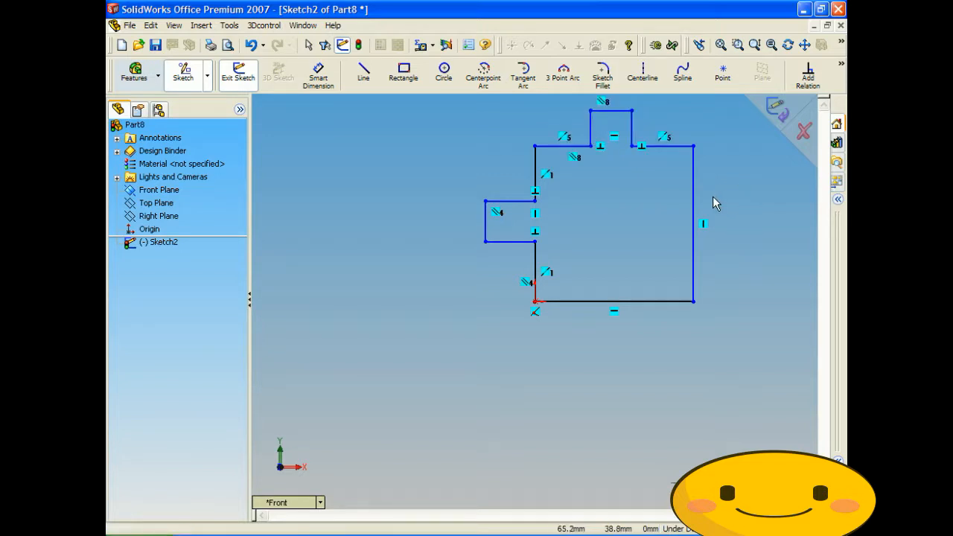
left_click(733, 236)
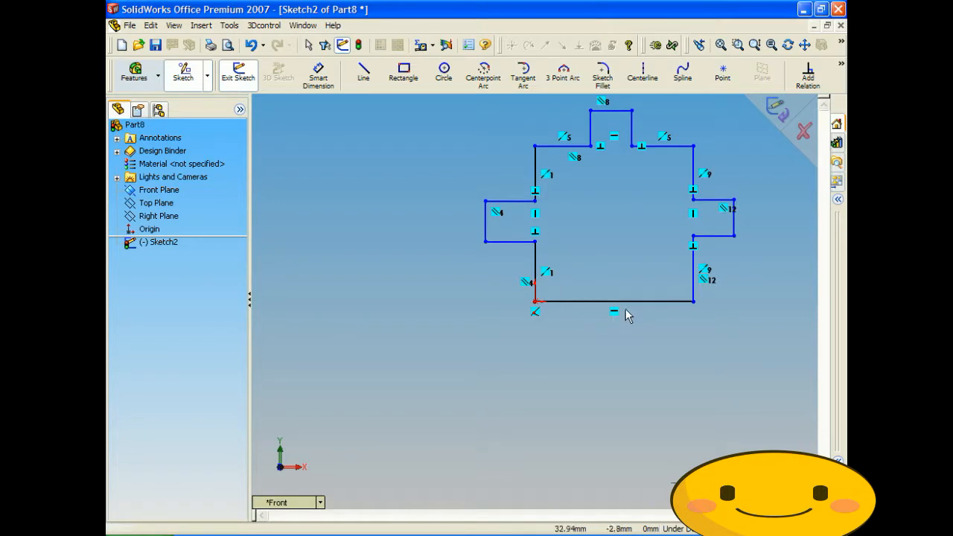
left_click(593, 348)
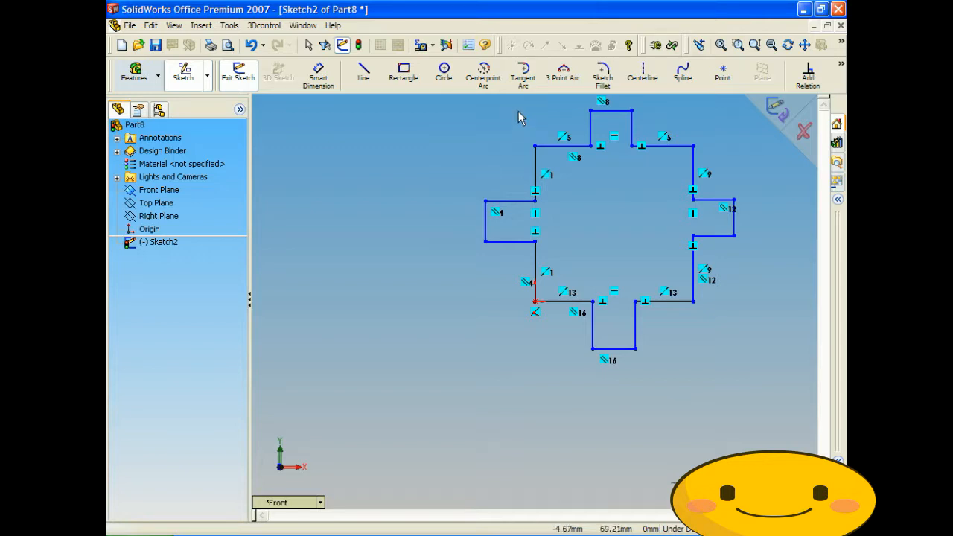
- Dimension the jog on the rectangle's left edge to 20 mm deep and 20 mm high
left_click(334, 73)
left_click(506, 201)
left_click(500, 170)
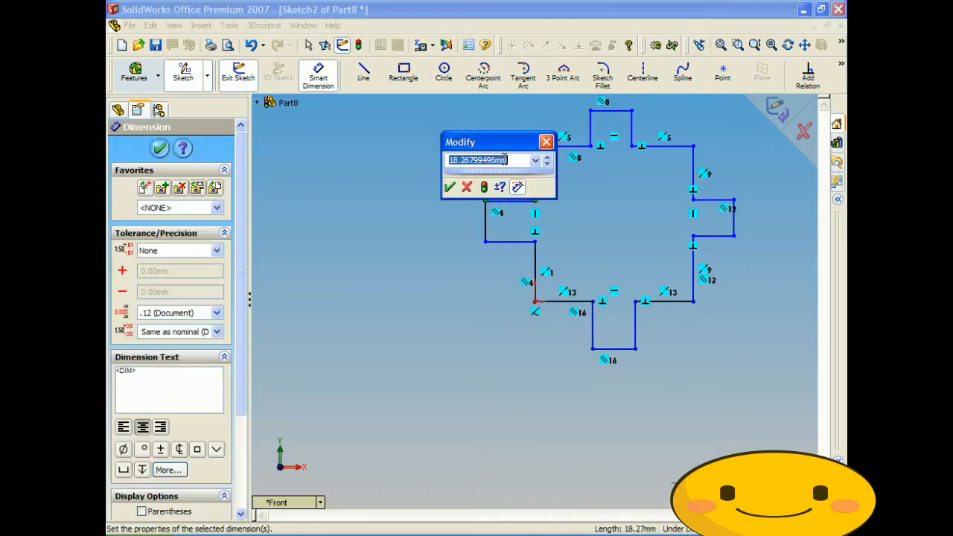
type("20")
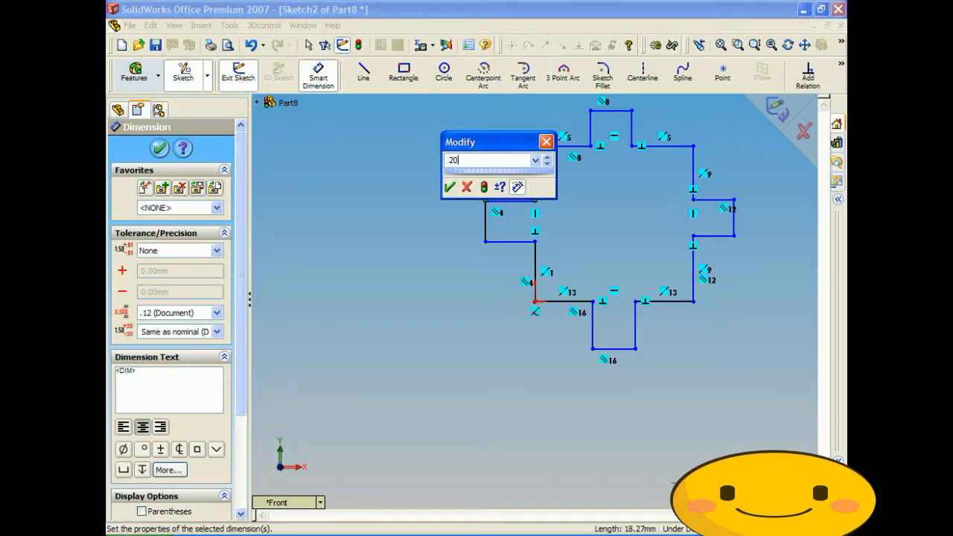
key("Return")
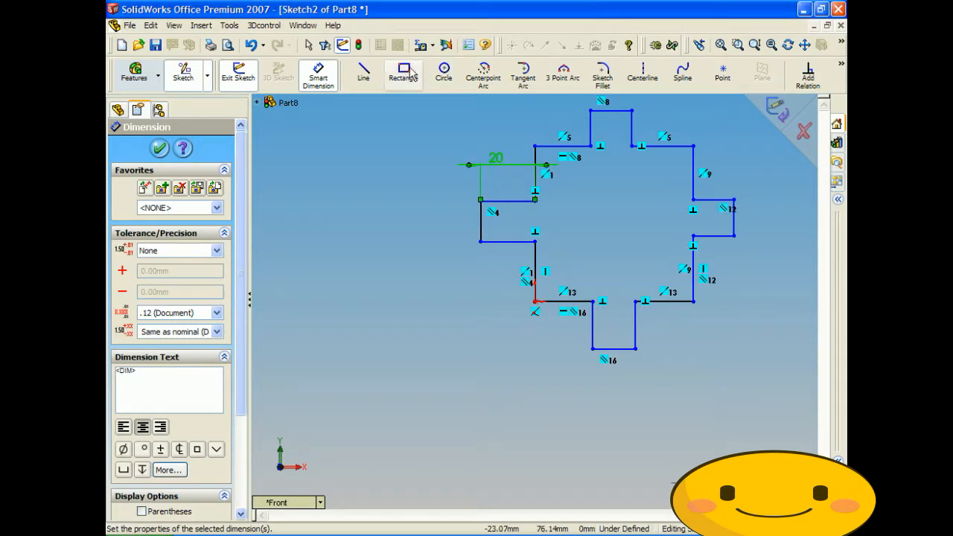
left_click(481, 223)
left_click(437, 227)
type("20")
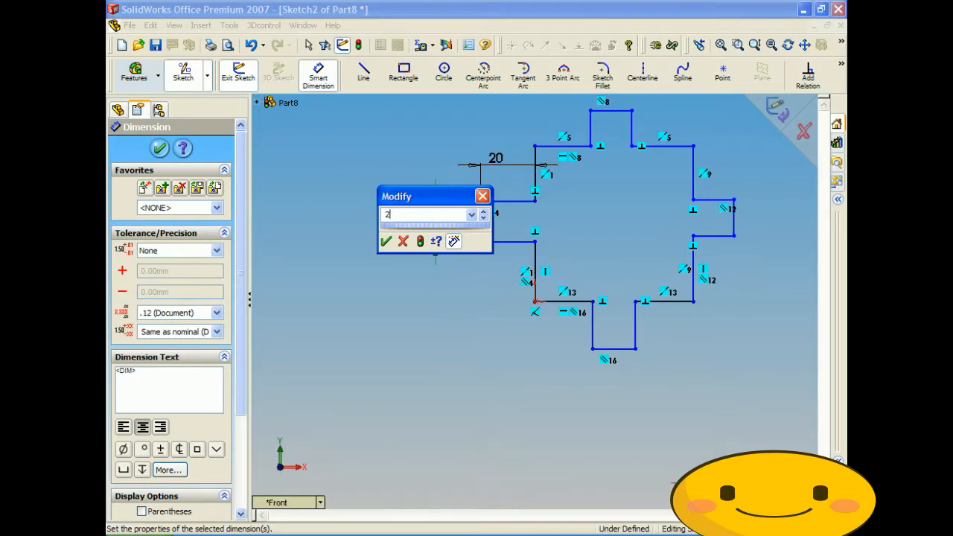
key("Return")
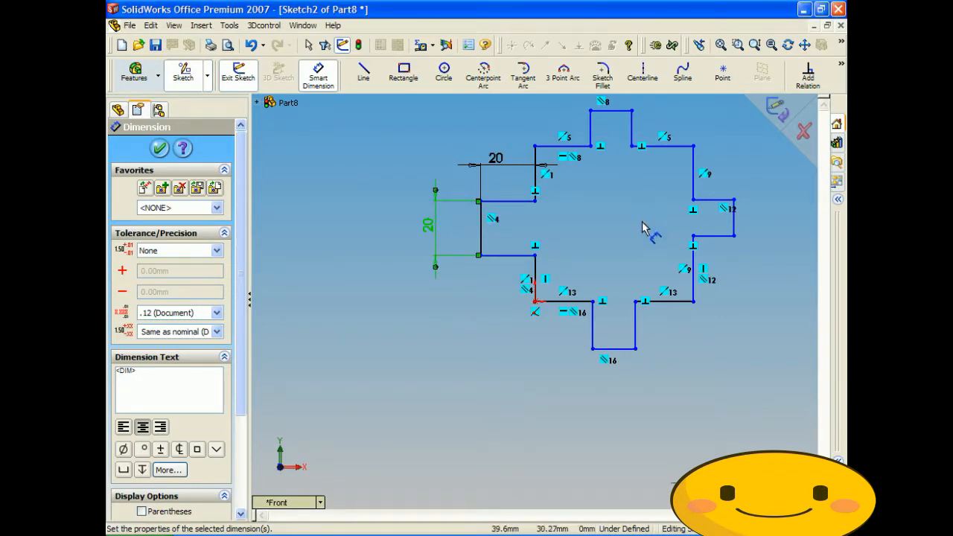
mouse_move(645, 228)
middle_mouse_down()
mouse_move(506, 213)
mouse_move(644, 232)
middle_mouse_up()
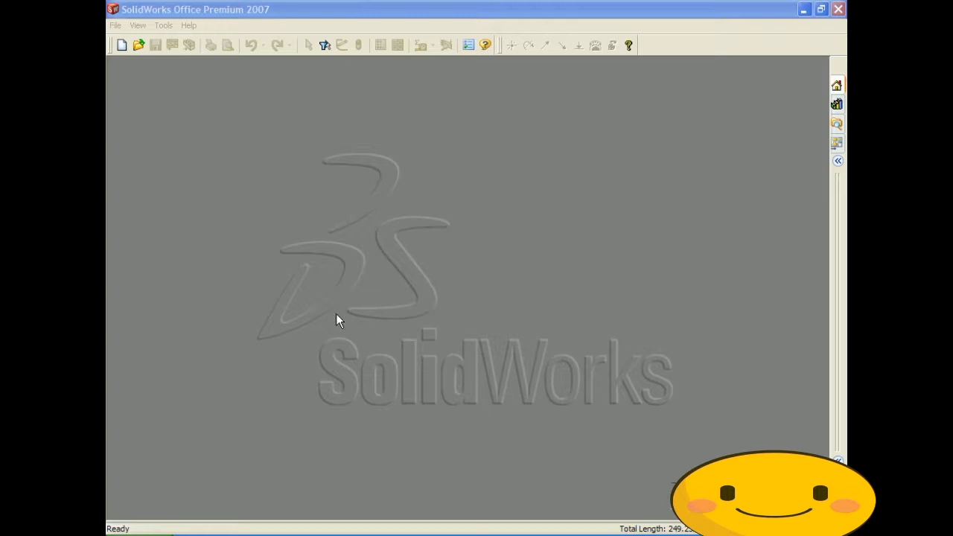
- Create a new part document and bring up the sketch tools
left_click(116, 24)
left_click(137, 41)
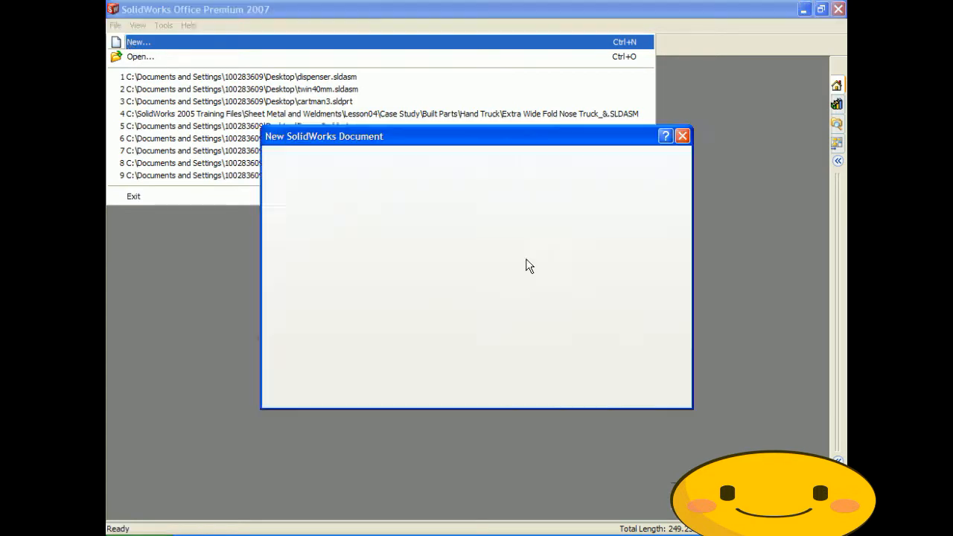
left_click(519, 395)
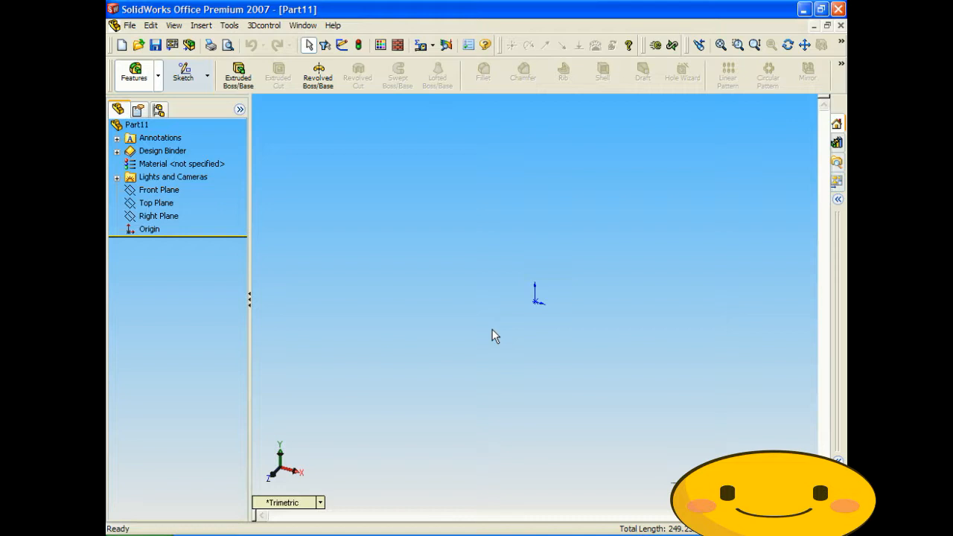
left_click(184, 72)
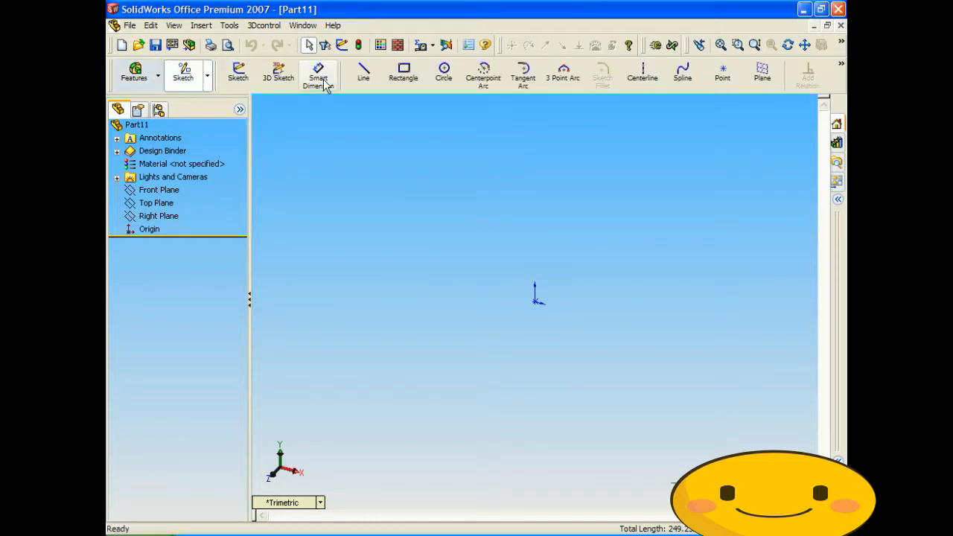
- Sketch a square about 59 mm wide on the Front Plane, with its lower-left corner at the origin
left_click(412, 84)
left_click(448, 186)
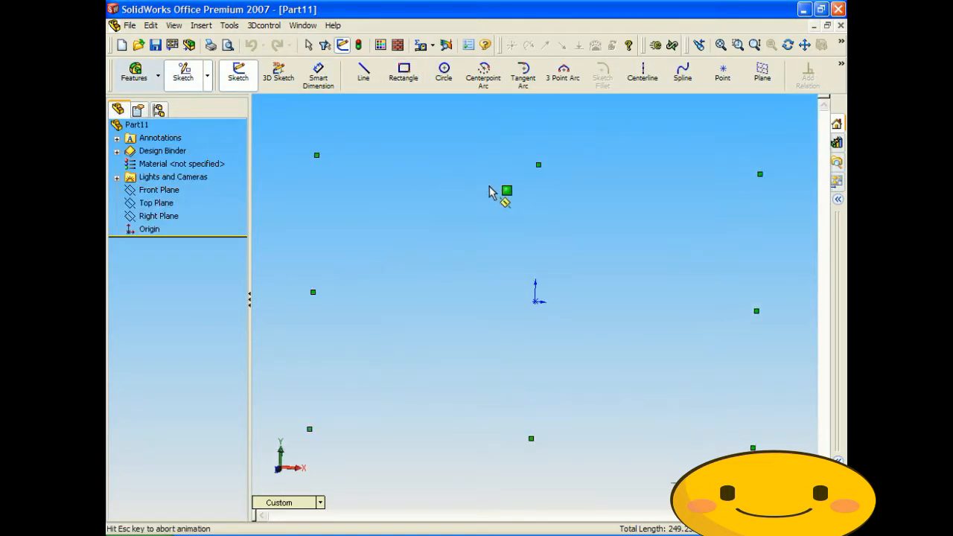
left_click_drag(534, 301, 695, 140)
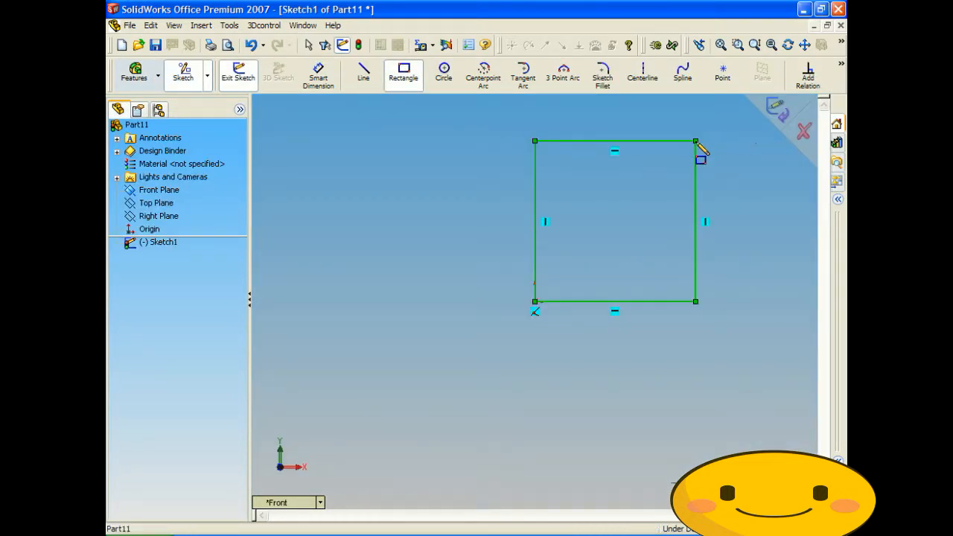
- Extrude the square sketch as a blind boss 10 mm deep
left_click(144, 77)
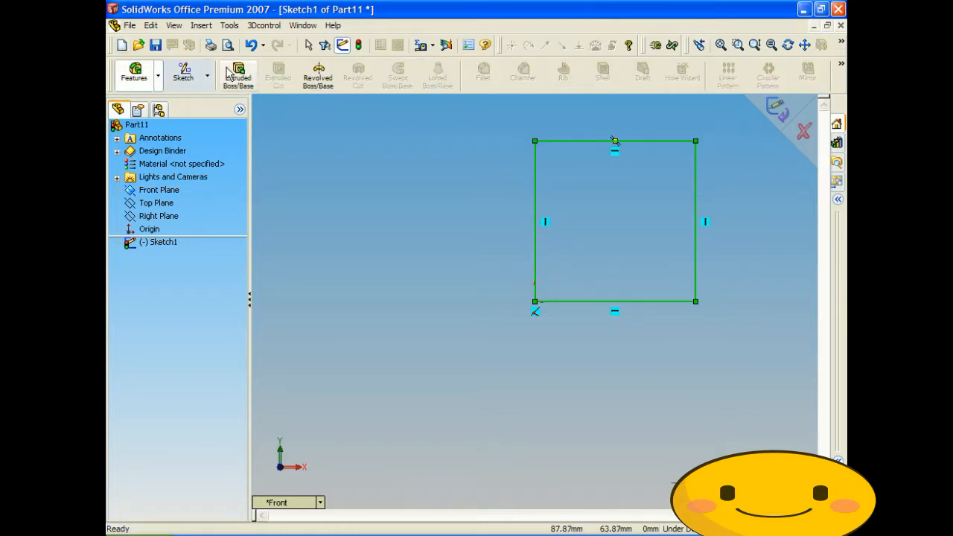
left_click(238, 74)
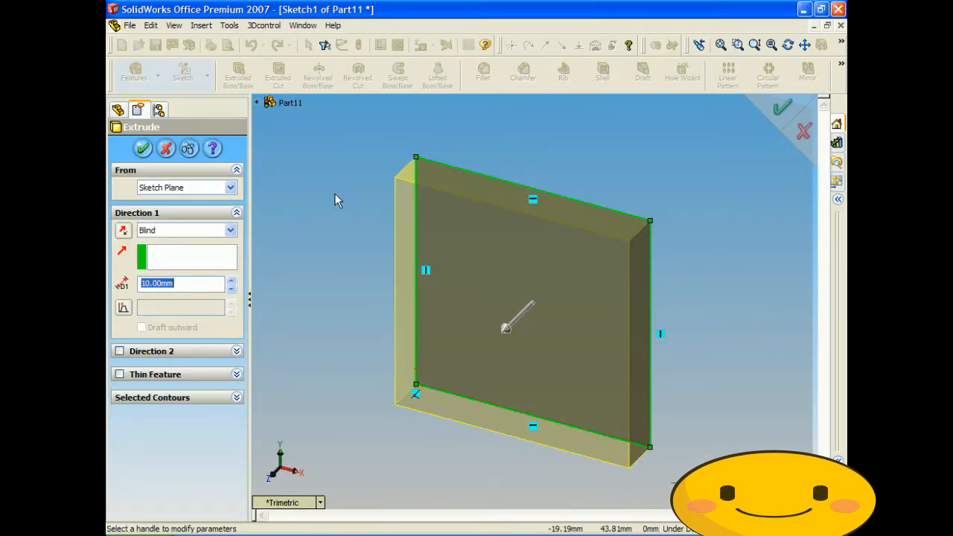
left_click(141, 146)
middle_click_drag(339, 199, 460, 312)
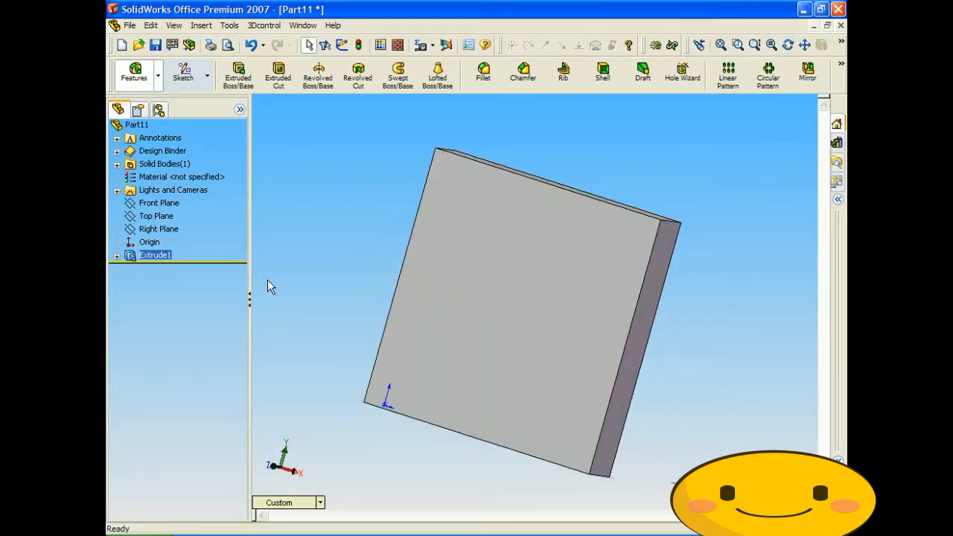
- Delete the extrusion while keeping its sketch, and reopen the square's sketch for editing
key("Delete")
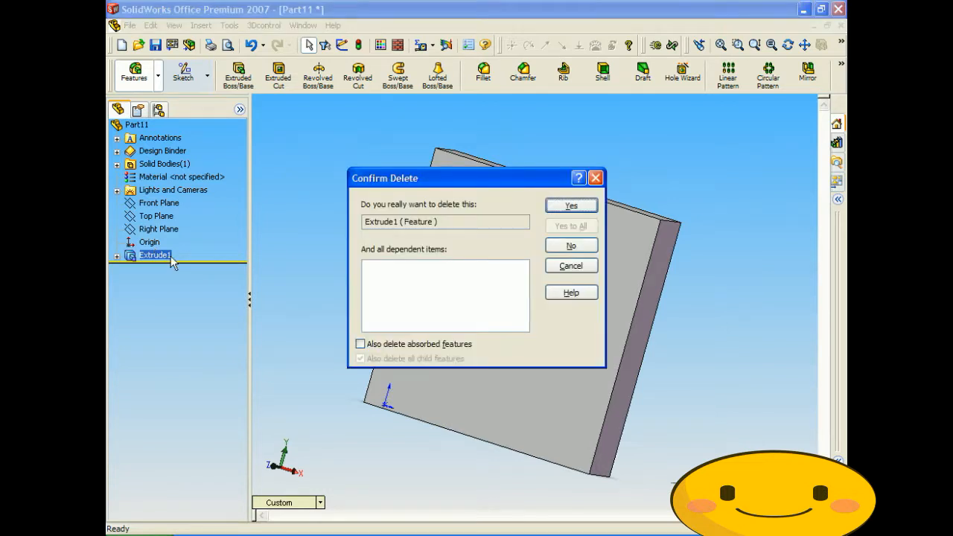
left_click(573, 210)
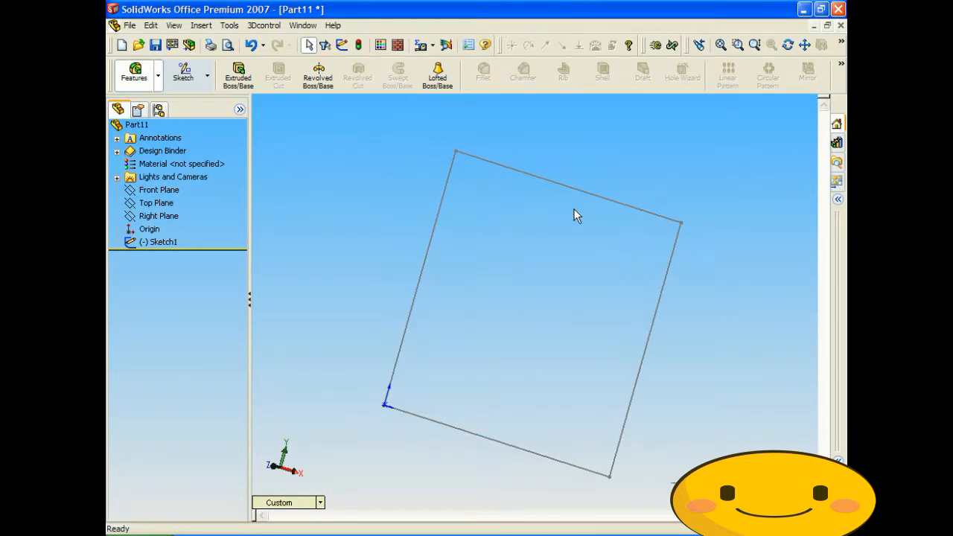
left_click(158, 242)
right_click(159, 243)
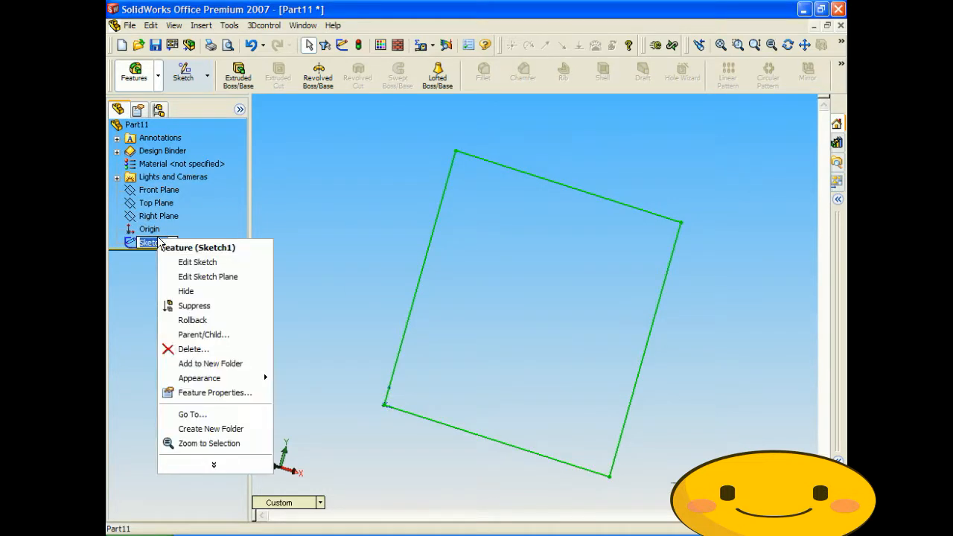
left_click(199, 261)
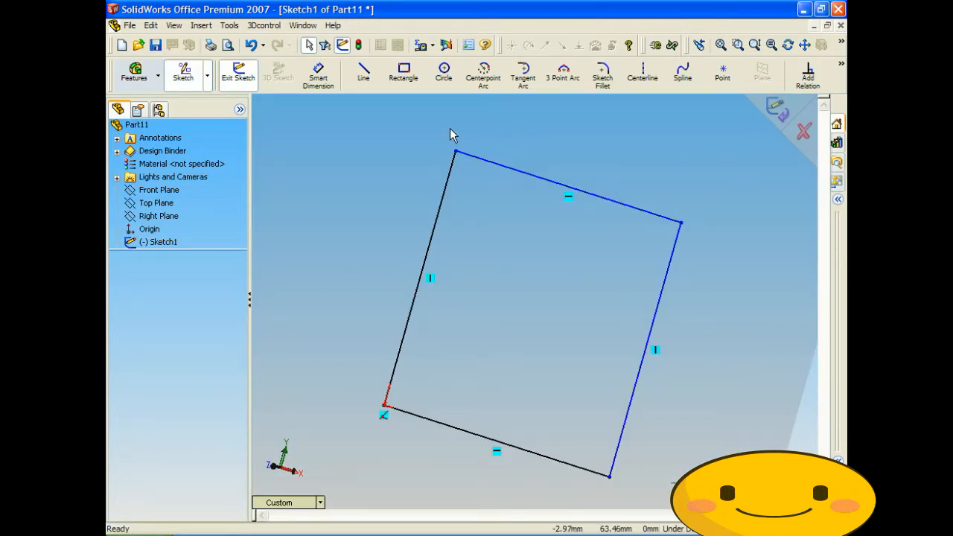
- Convert the square's upper horizontal line to construction geometry
left_click(230, 27)
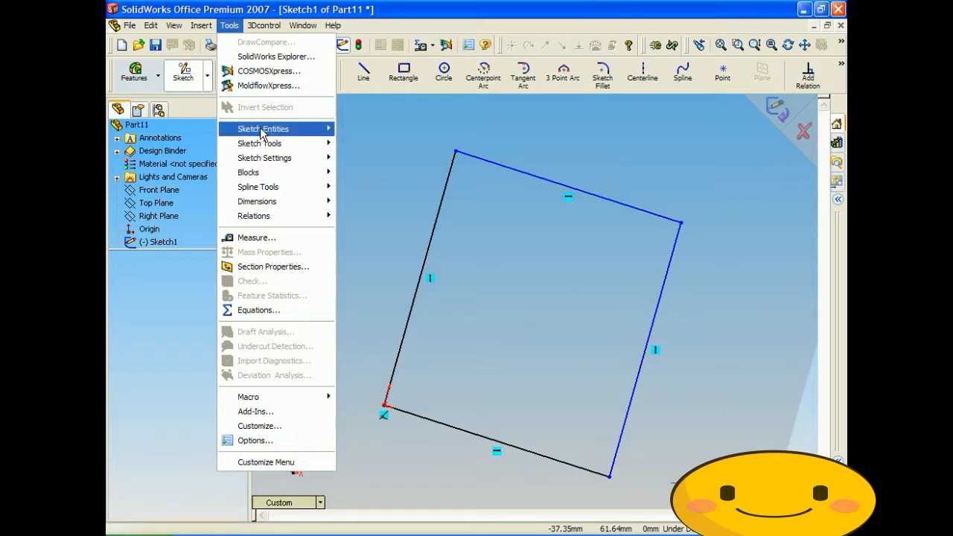
left_click(690, 127)
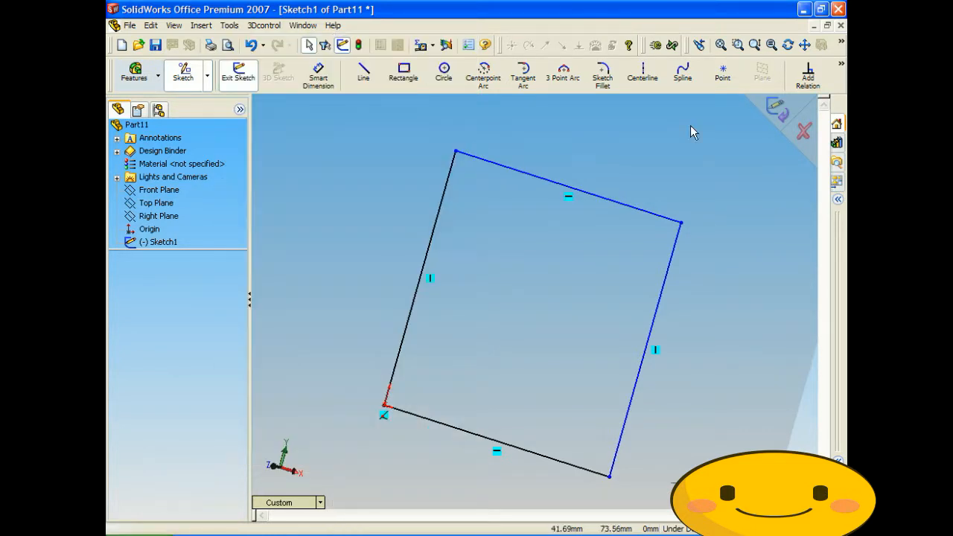
left_click(614, 199)
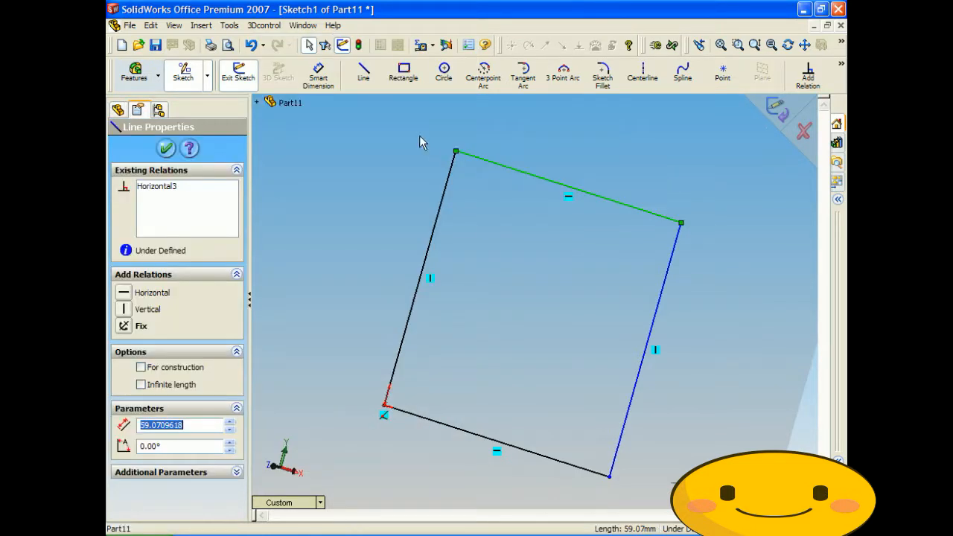
left_click(229, 26)
mouse_move(291, 142)
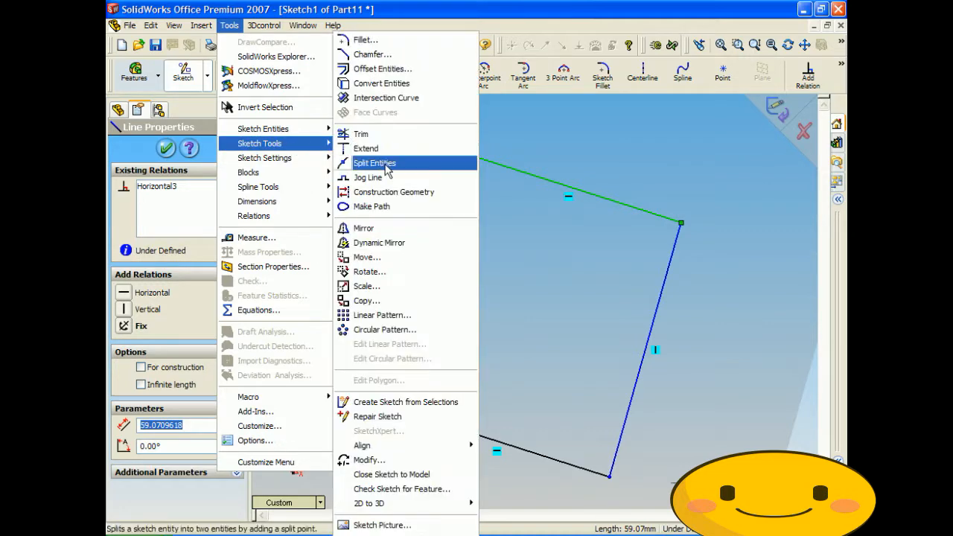
left_click(394, 192)
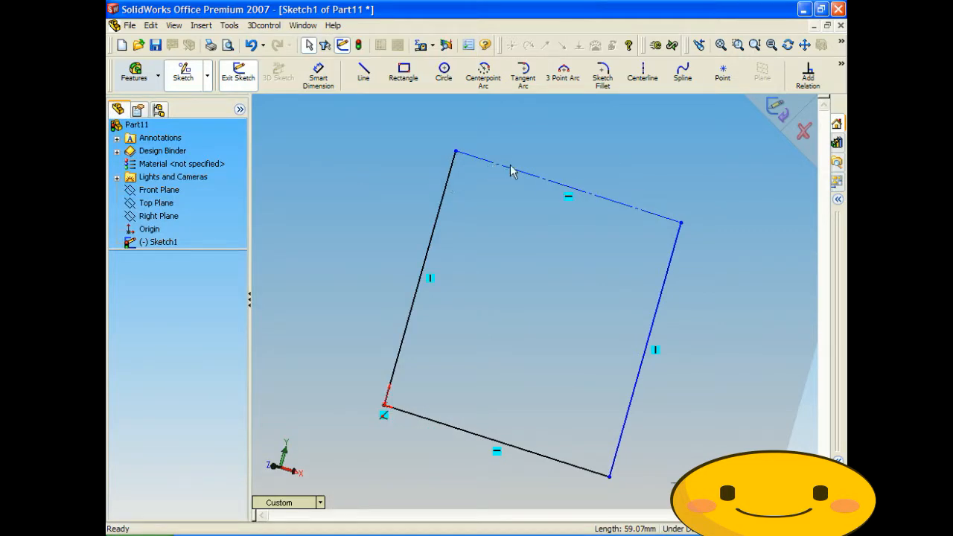
- Convert the square's left vertical line to construction geometry
left_click(447, 196)
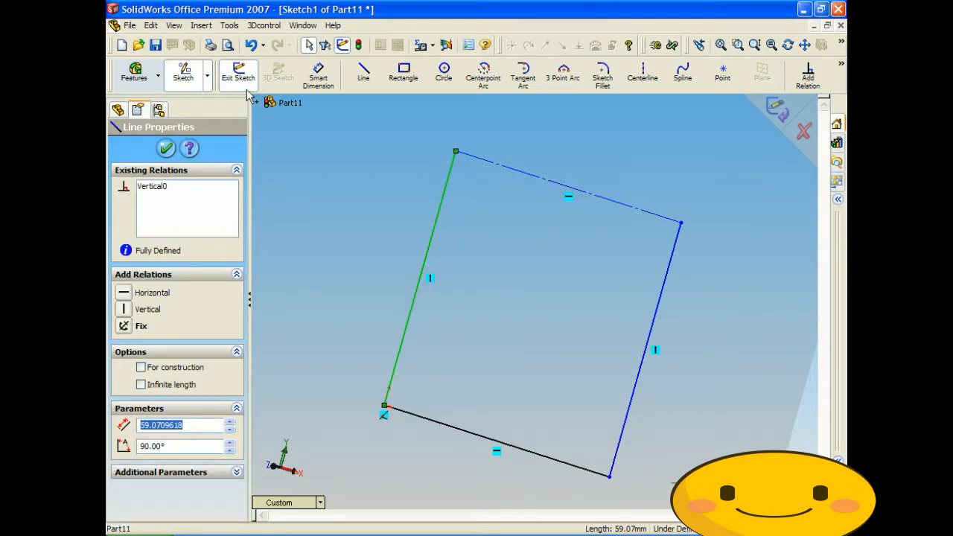
left_click(229, 24)
mouse_move(290, 149)
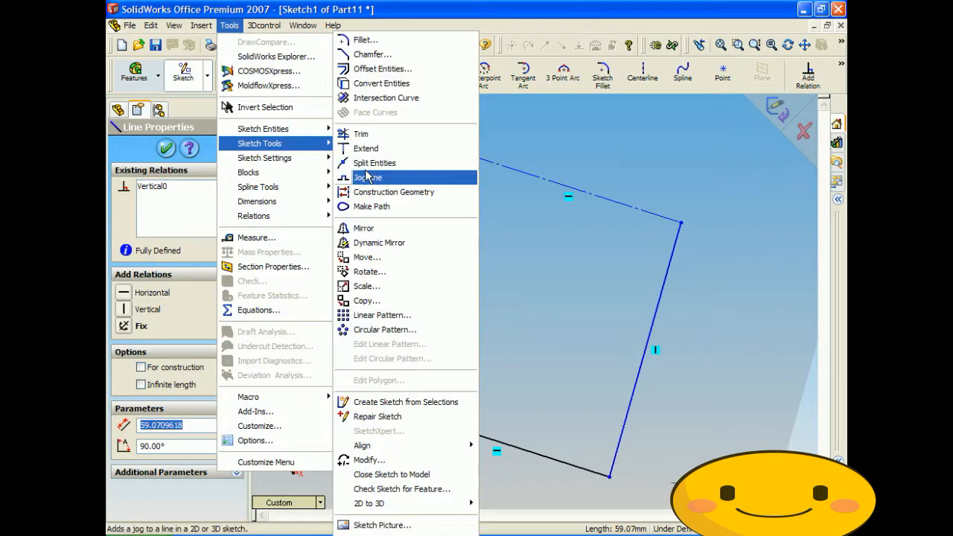
left_click(370, 192)
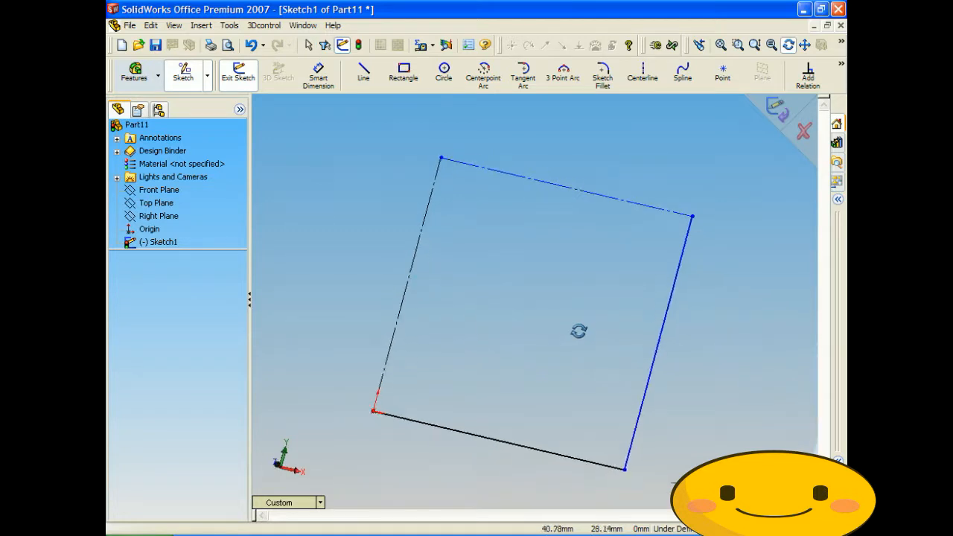
- Convert the square's right vertical line to construction geometry
left_click(658, 354)
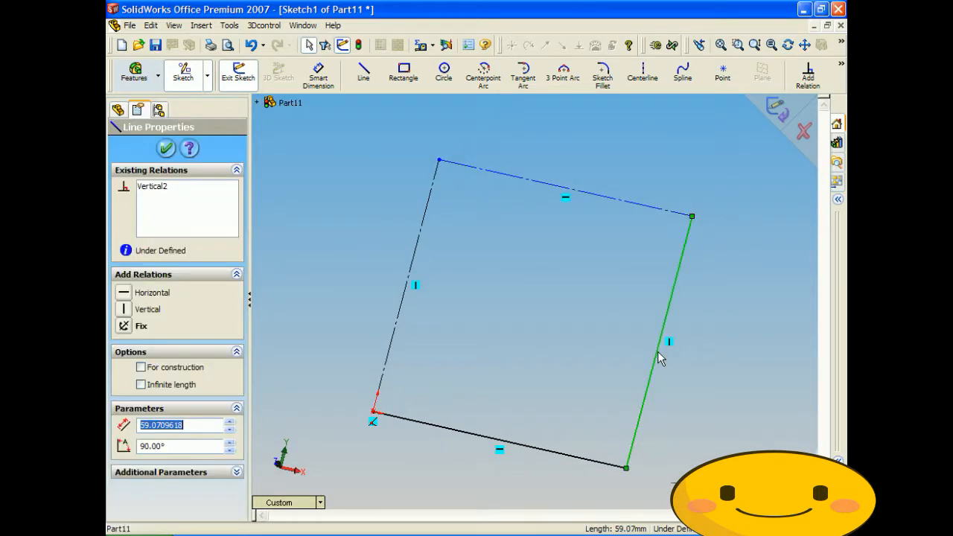
left_click(229, 24)
mouse_move(305, 143)
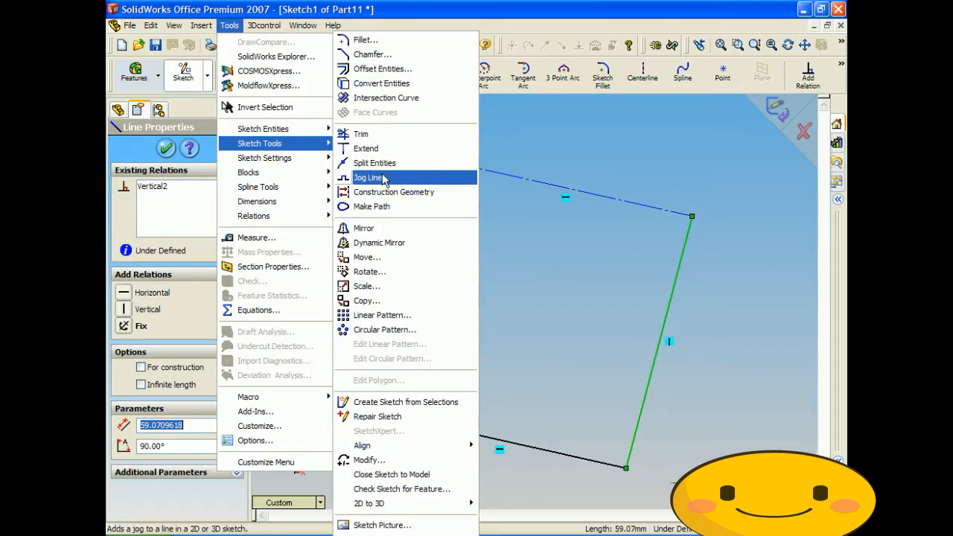
left_click(383, 187)
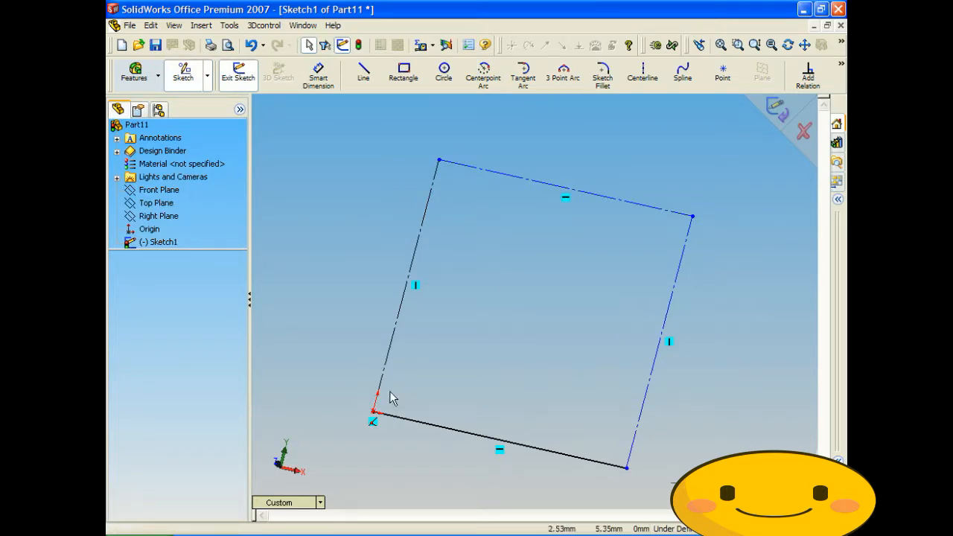
- Convert the square's lower horizontal line to construction geometry and exit the sketch
left_click(406, 422)
left_click(231, 27)
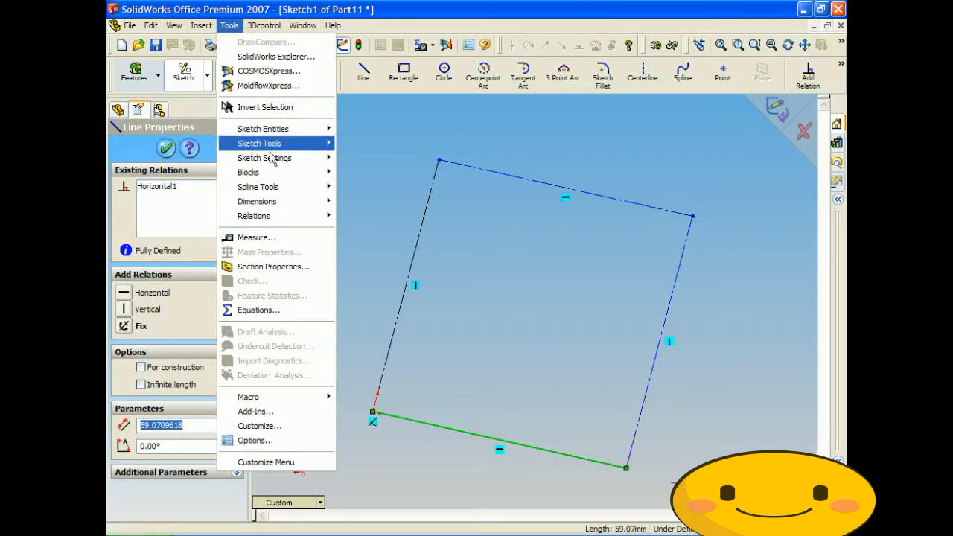
mouse_move(283, 143)
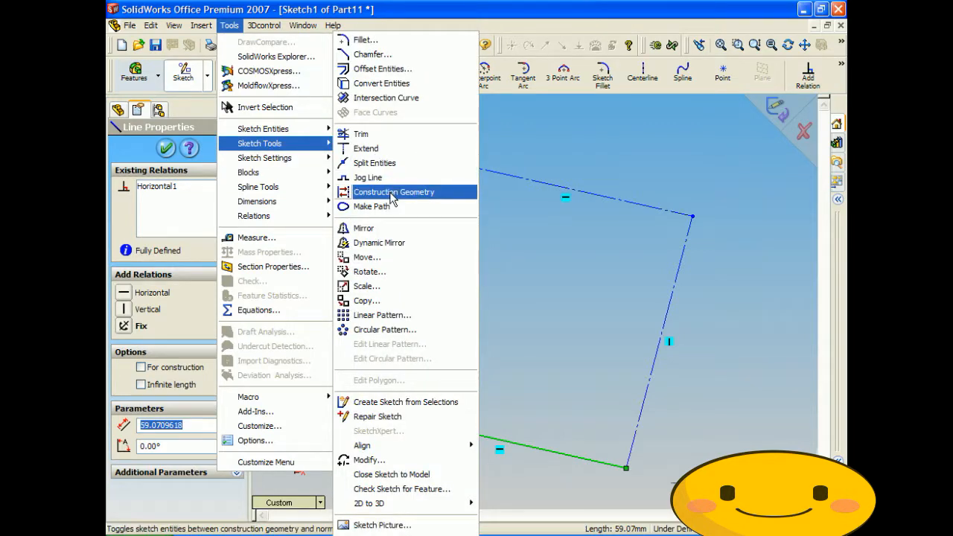
left_click(394, 190)
mouse_move(541, 264)
middle_mouse_down()
mouse_move(473, 284)
mouse_move(619, 290)
mouse_move(480, 269)
mouse_move(515, 270)
mouse_move(400, 283)
mouse_move(412, 230)
mouse_move(563, 305)
mouse_move(702, 308)
middle_mouse_up()
middle_click_drag(536, 349, 608, 395)
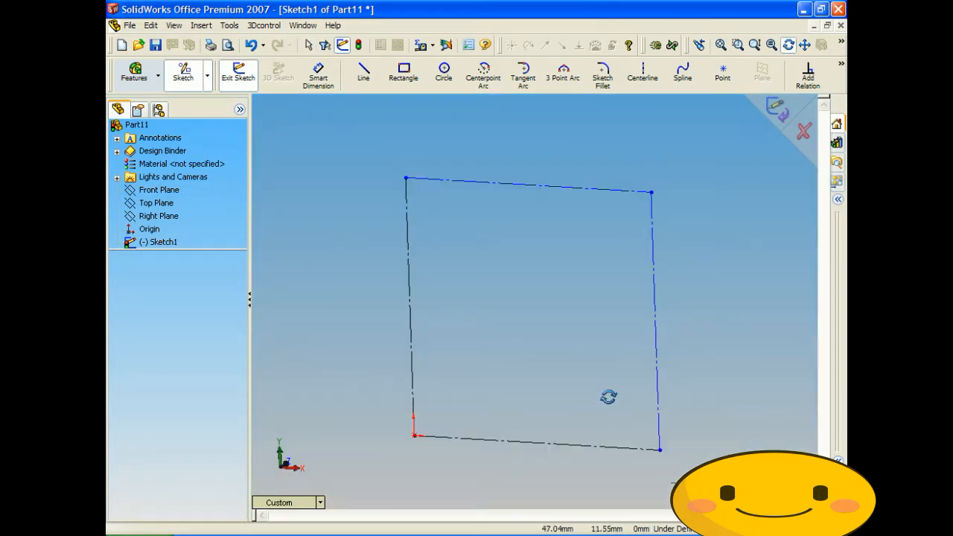
middle_click_drag(483, 335, 719, 187)
left_click(774, 108)
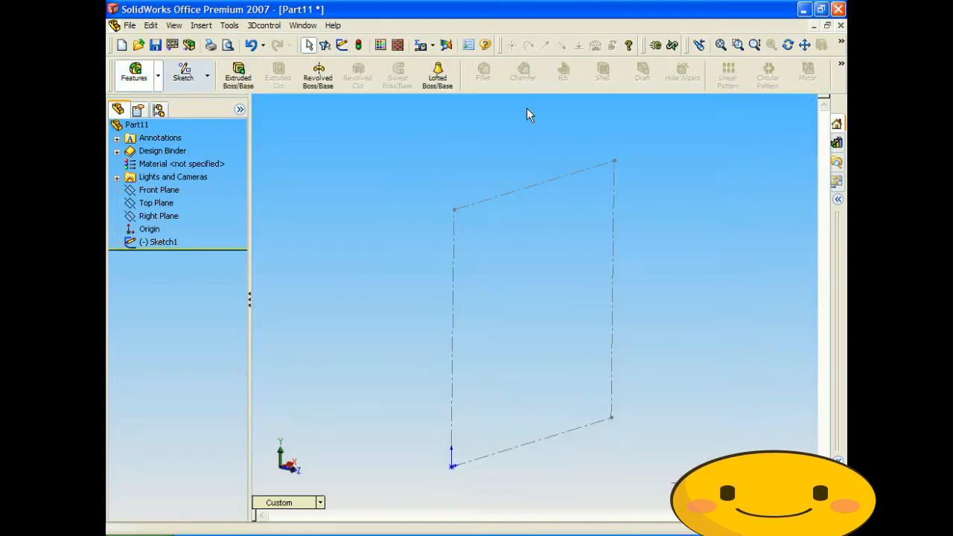
- Try to extrude the sketch made only of construction lines as a blind boss 10 mm deep
left_click(238, 75)
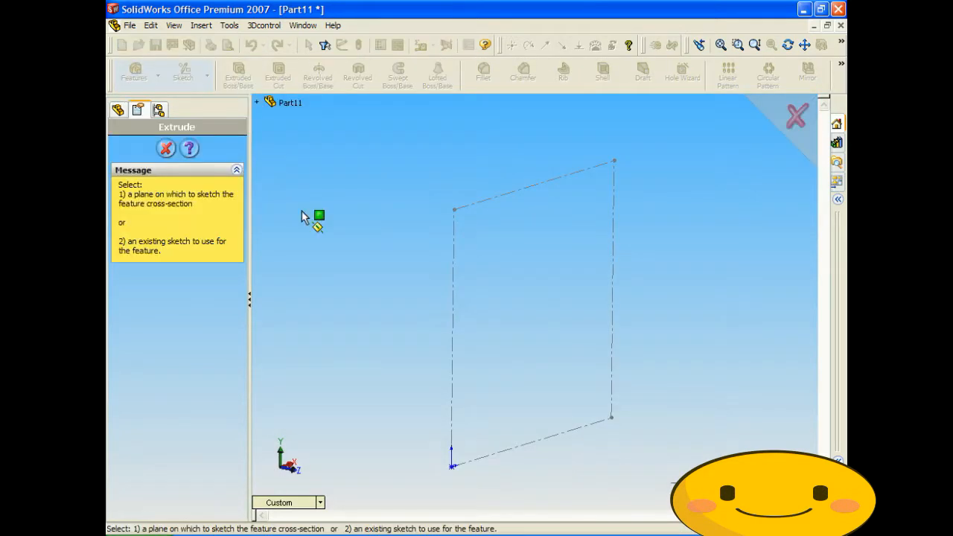
left_click(493, 199)
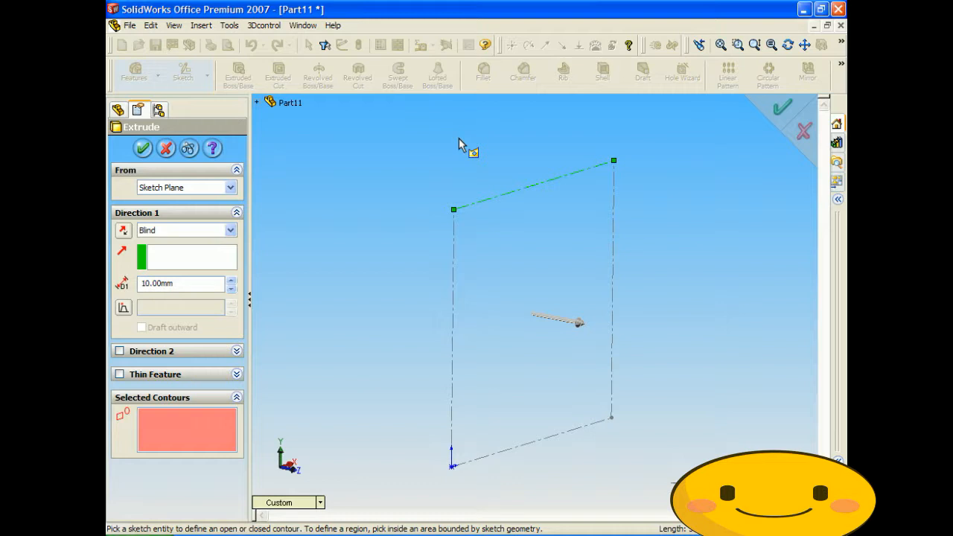
left_click(142, 148)
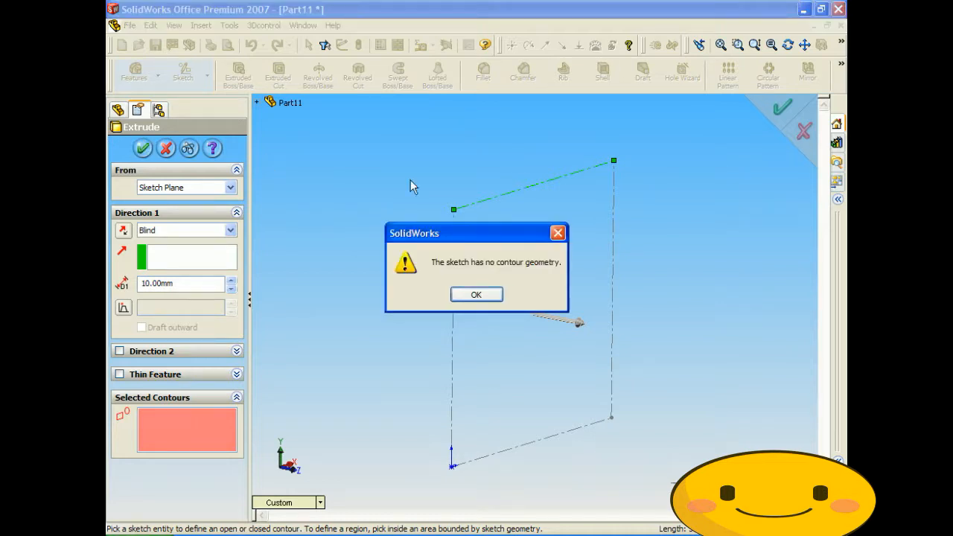
left_click(481, 300)
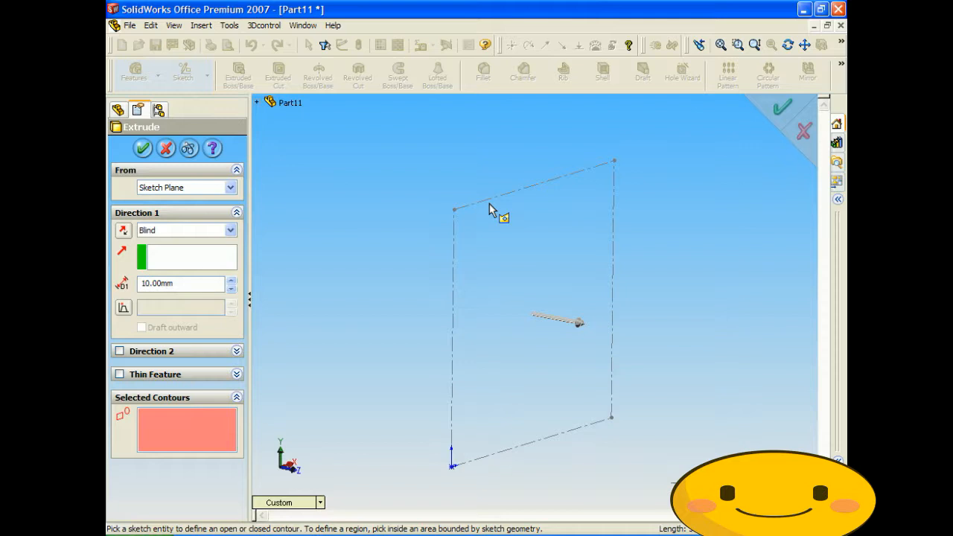
left_click(149, 149)
- Reopen the sketch and draw a larger rectangle enclosing the construction square on all sides
right_click(158, 244)
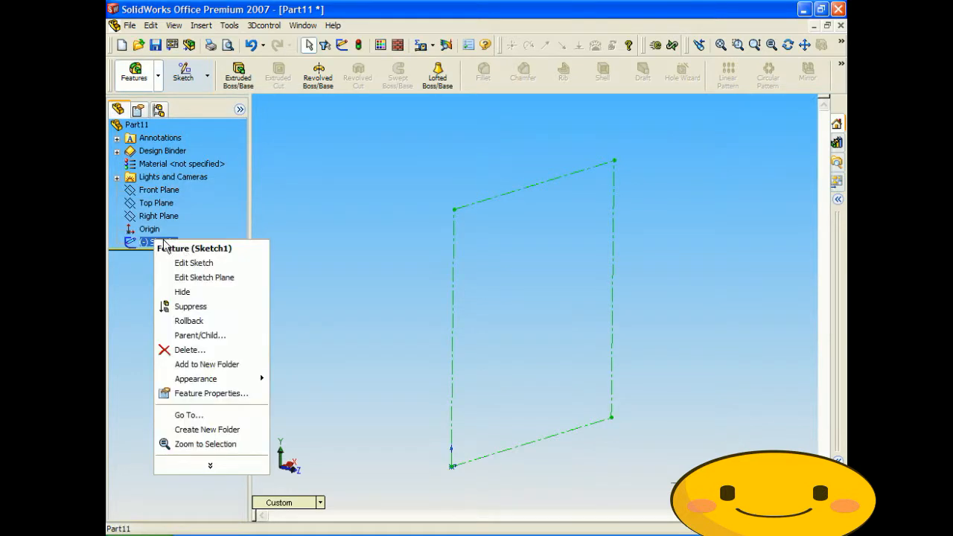
left_click(194, 262)
middle_click_drag(402, 191, 357, 172)
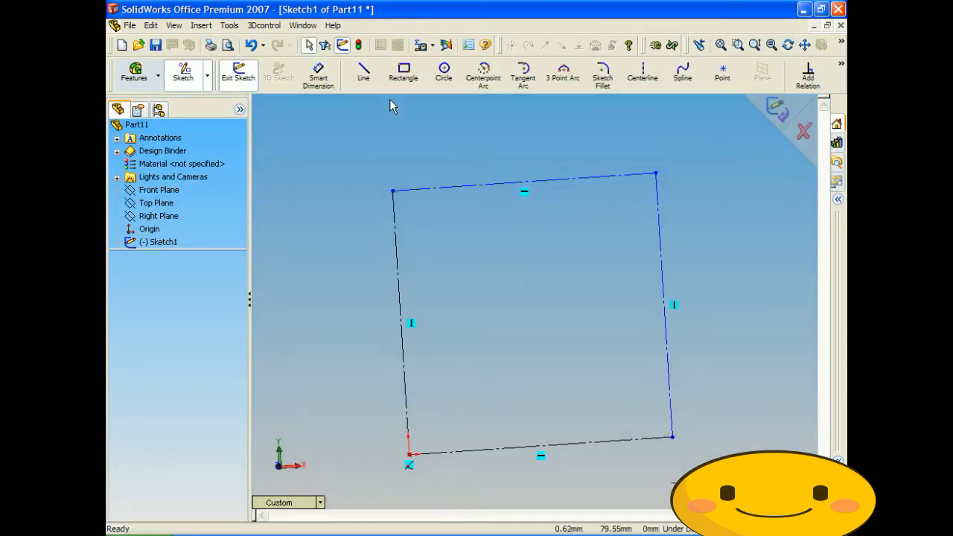
left_click(402, 71)
left_click_drag(304, 118, 750, 489)
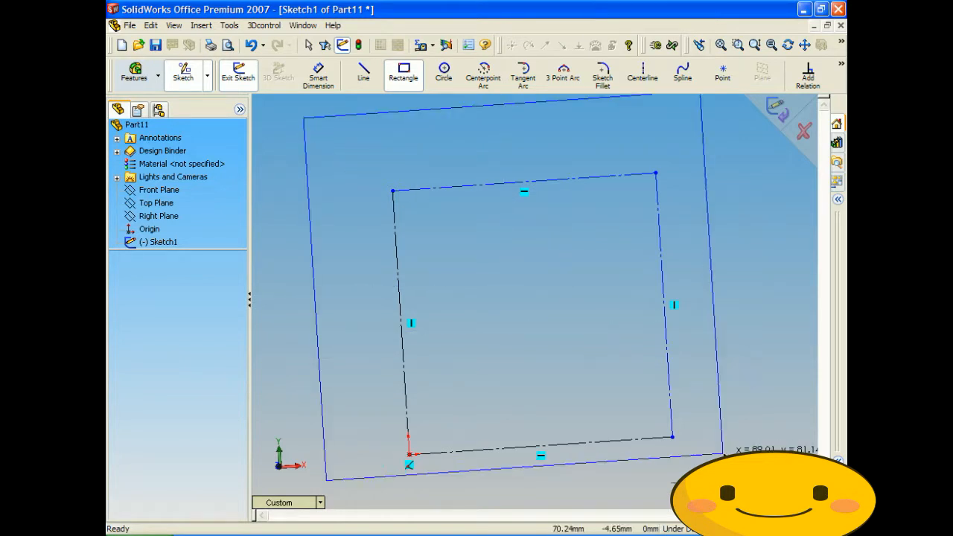
key("f")
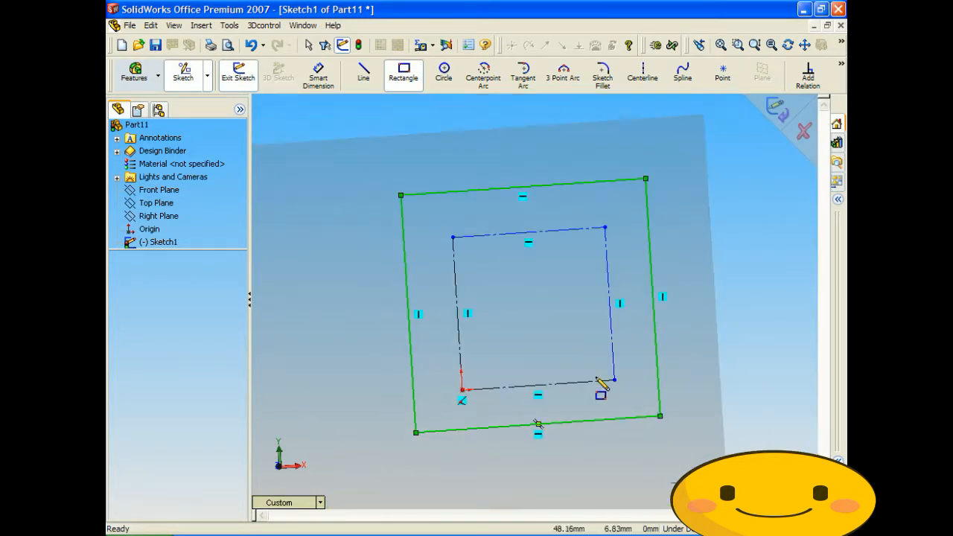
- Dimension the gap between the left vertical lines of the construction square and the outer rectangle at 20 mm
left_click(317, 74)
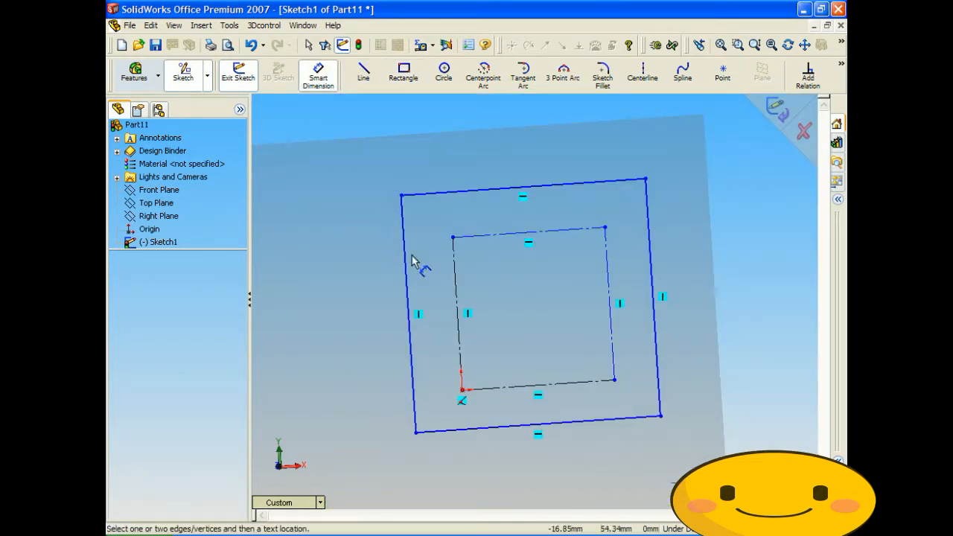
left_click(457, 283)
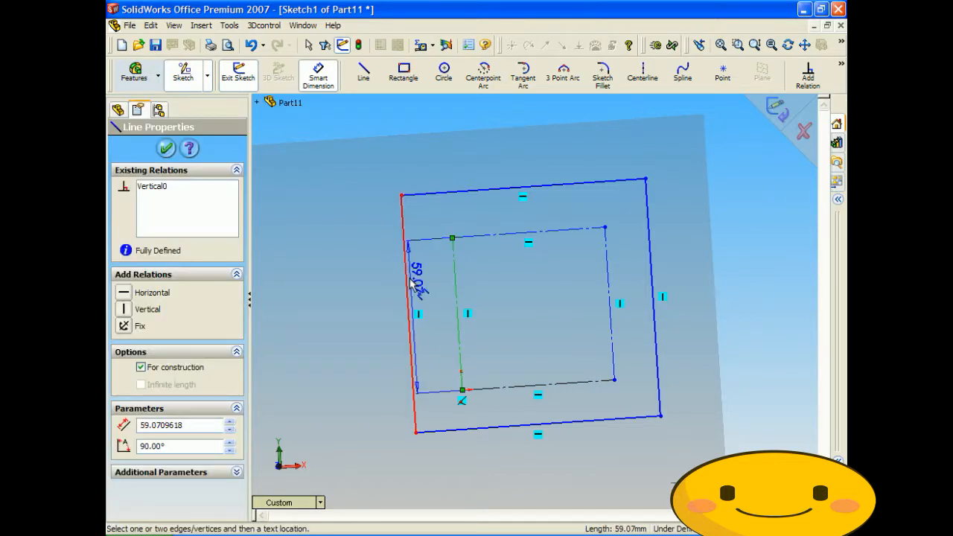
left_click(407, 297)
left_click(444, 296)
type("20")
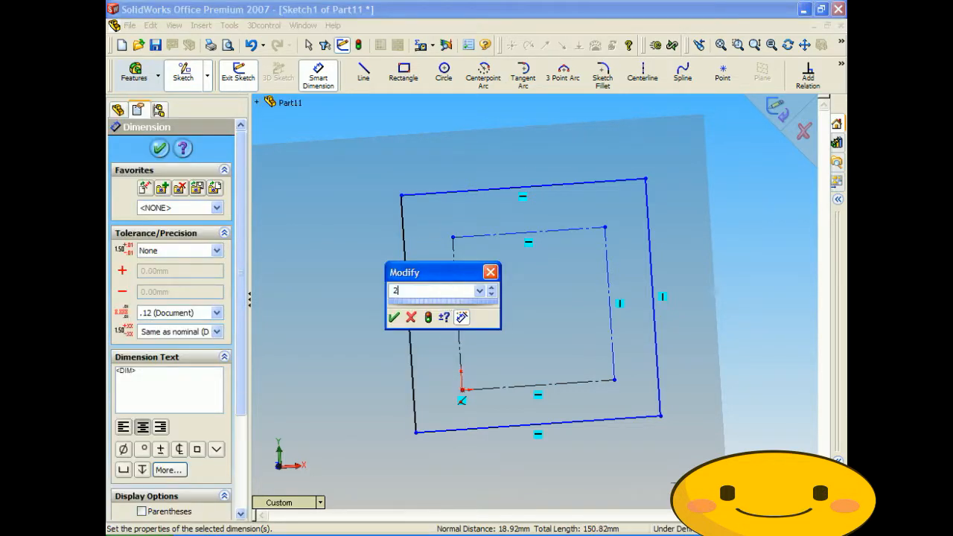
key("Return")
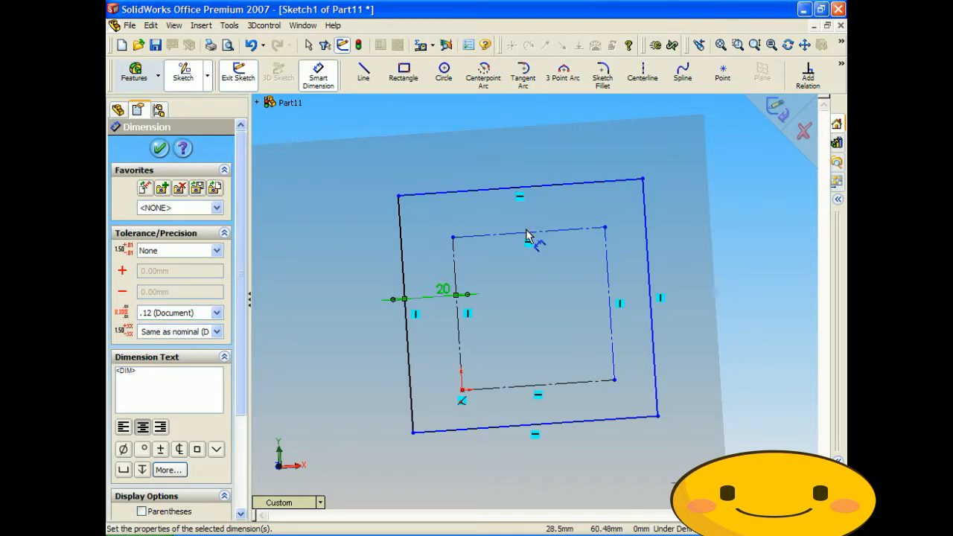
- Dimension the gap between the upper horizontal lines of the construction square and the outer rectangle at 20 mm
left_click(535, 186)
left_click(540, 193)
left_click(532, 208)
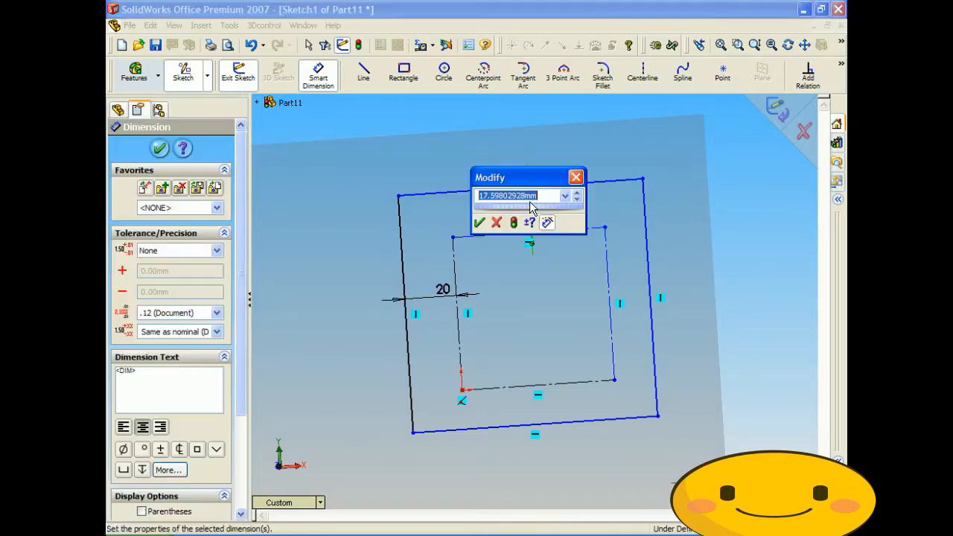
type("20")
key("Return")
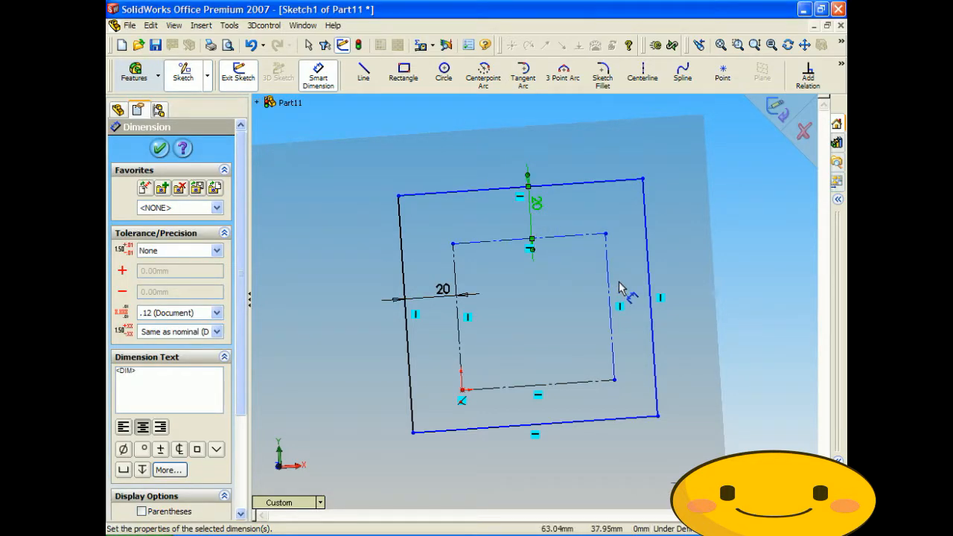
- Dimension the gap between the right vertical lines of the construction square and the outer rectangle at 20 mm
left_click(611, 291)
left_click(642, 276)
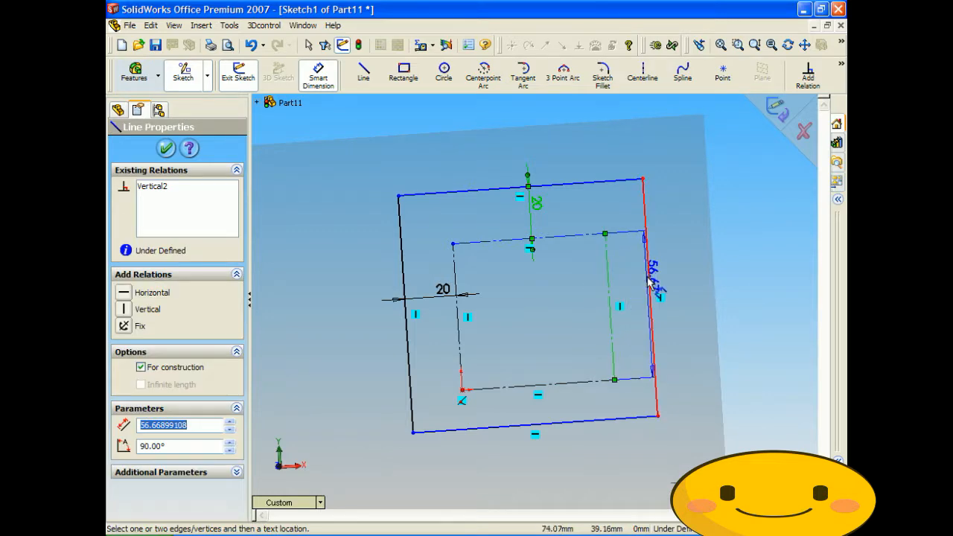
left_click(632, 280)
type("20")
key("Return")
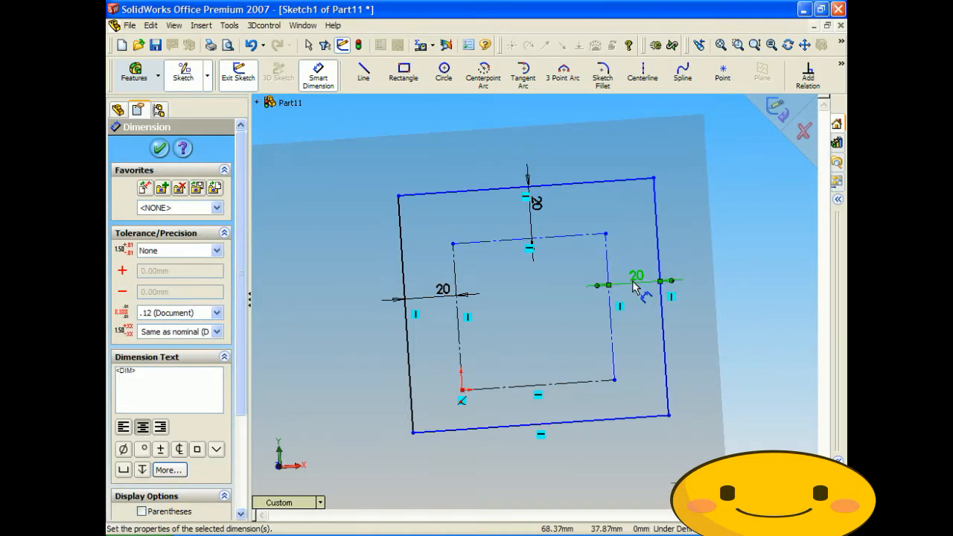
- Dimension the gap between the lower horizontal lines of the construction square and the outer rectangle at 20 mm
left_click(546, 385)
left_click(555, 421)
left_click(553, 405)
type("20")
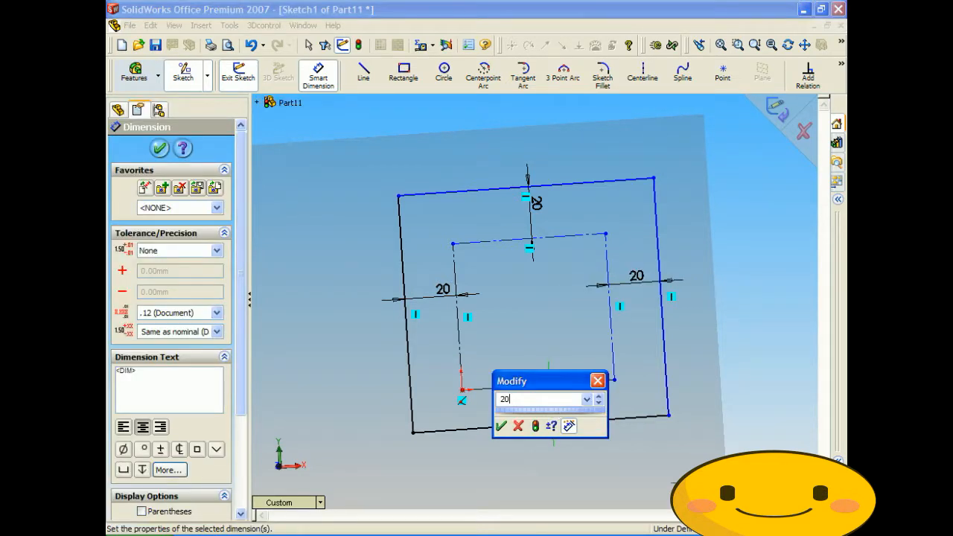
key("Return")
- Exit the sketch and extrude the outer rectangle as a blind boss 10 mm deep
middle_click_drag(603, 347, 537, 328)
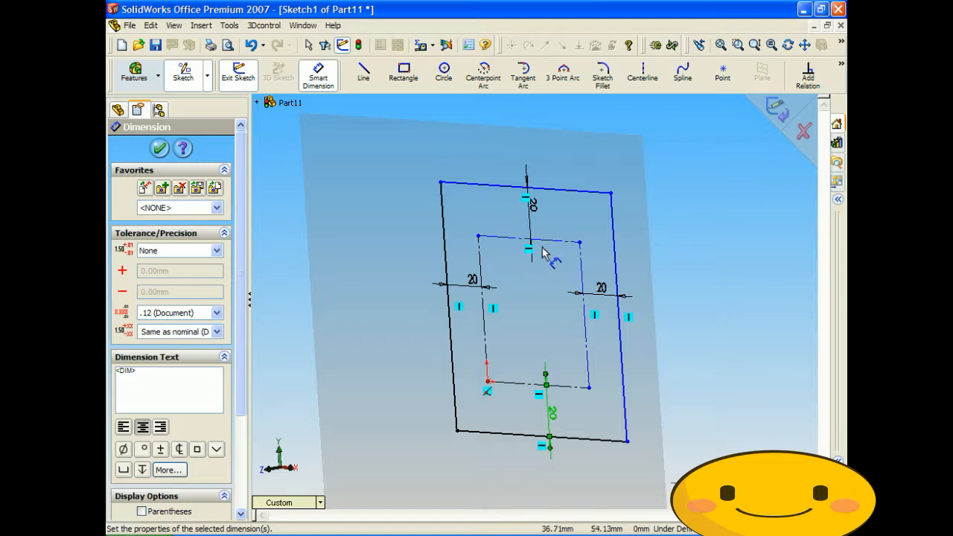
left_click(787, 117)
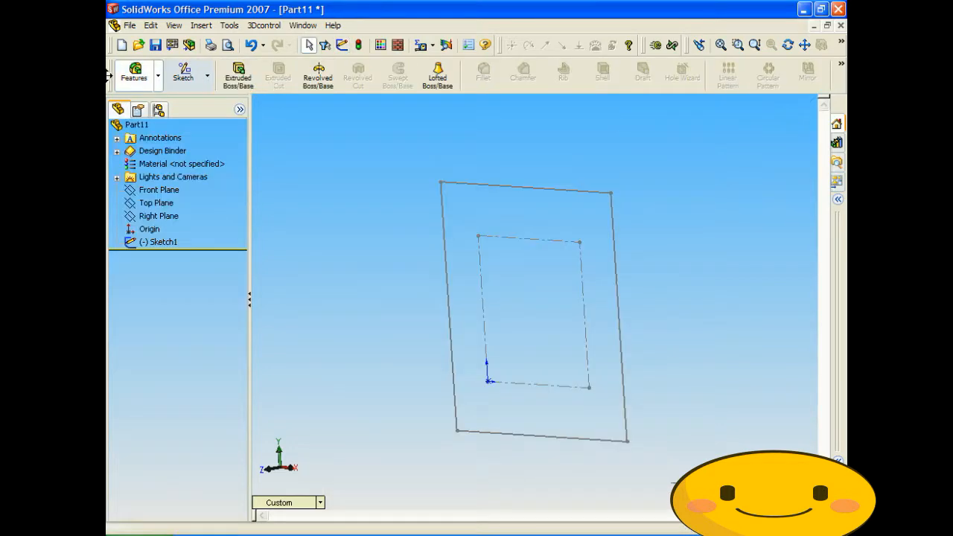
left_click(239, 74)
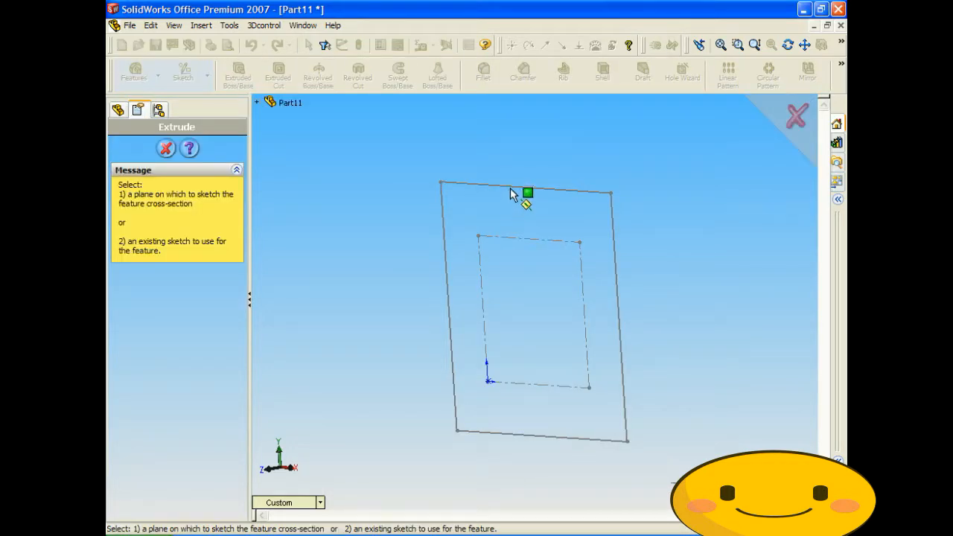
left_click(511, 192)
middle_click_drag(511, 316, 617, 285)
middle_click_drag(520, 228, 514, 266)
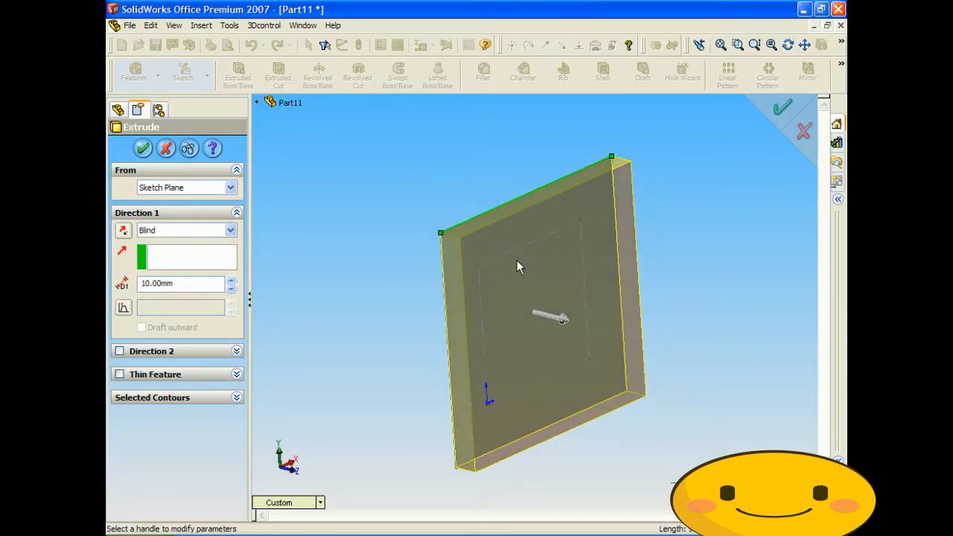
scroll(516, 260, "down", 1)
scroll(505, 232, "down", 1)
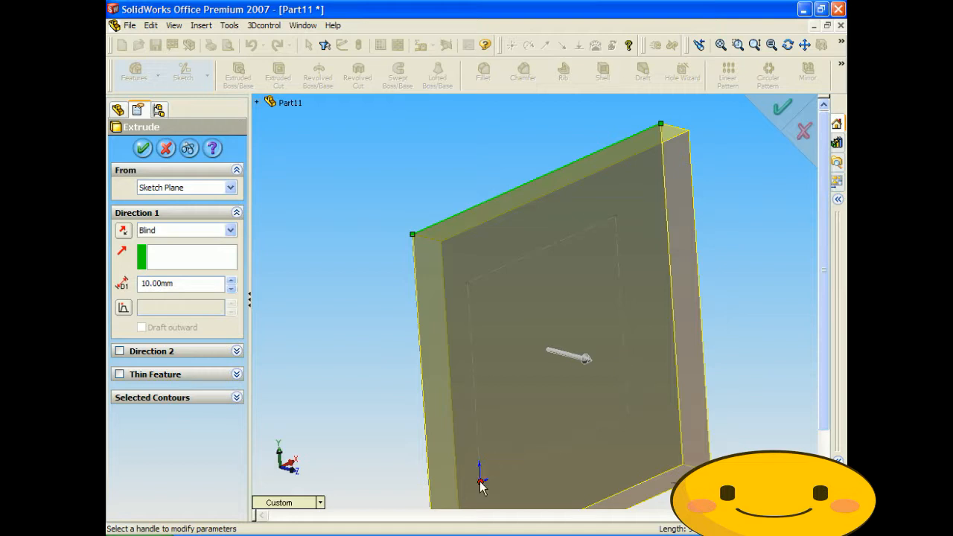
scroll(514, 340, "up", 2)
middle_click_drag(515, 340, 566, 248)
key("Return")
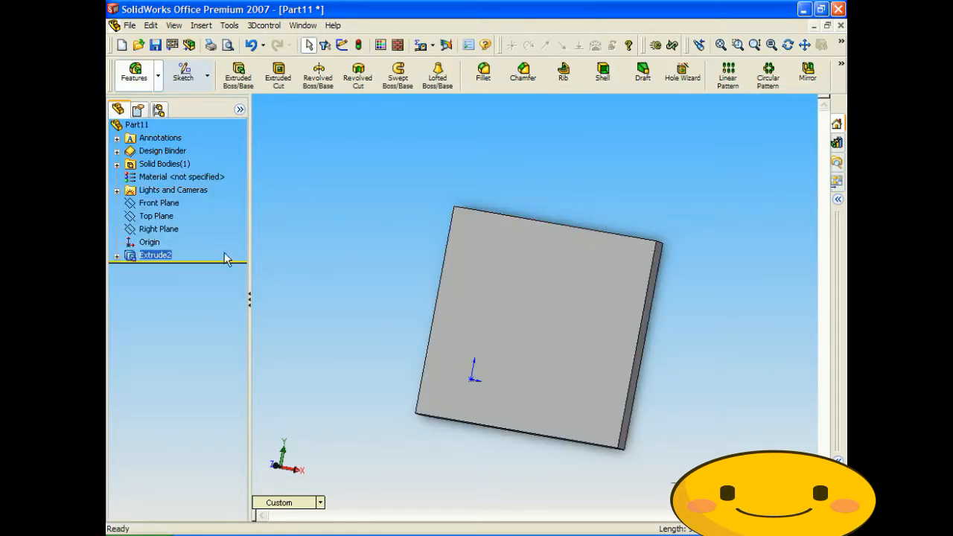
- Delete the extrusion while keeping its sketch, and reopen that sketch for editing
key("Delete")
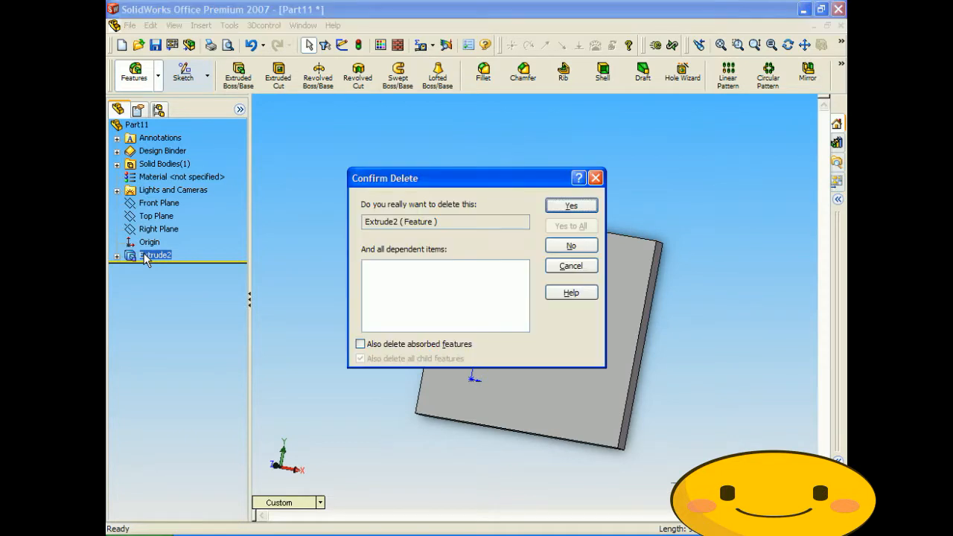
left_click(569, 209)
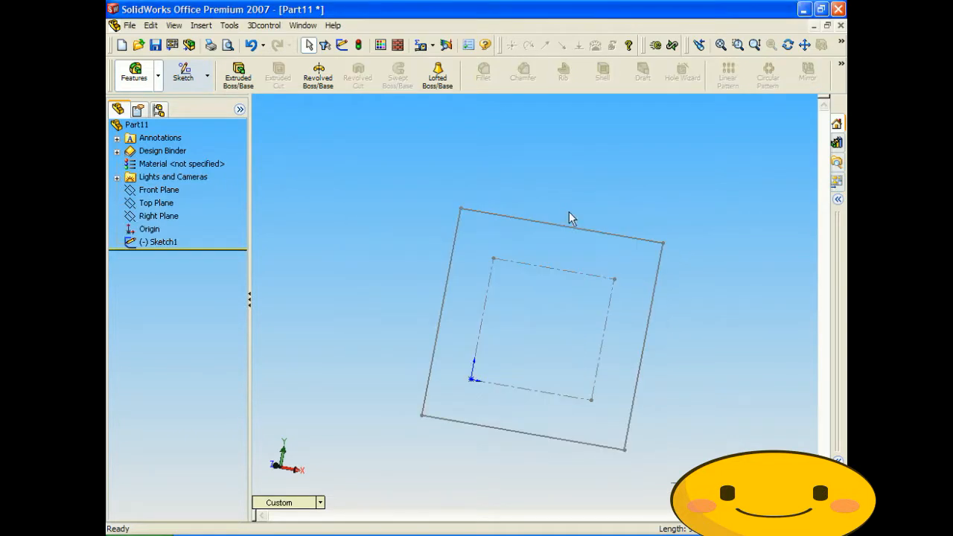
right_click(141, 241)
left_click(201, 264)
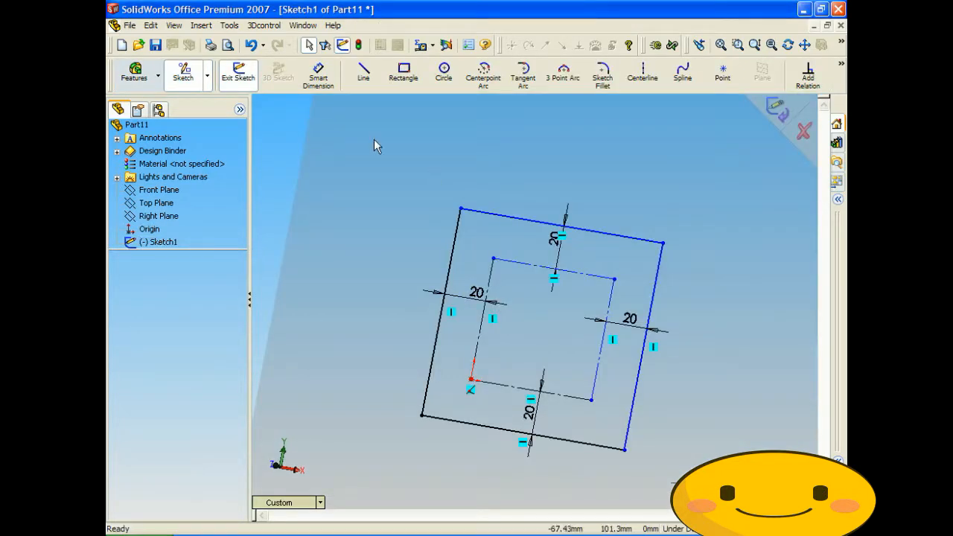
- Draw a solid-line rectangle over the construction square from its upper left to its lower right corner, and exit the sketch
left_click(402, 69)
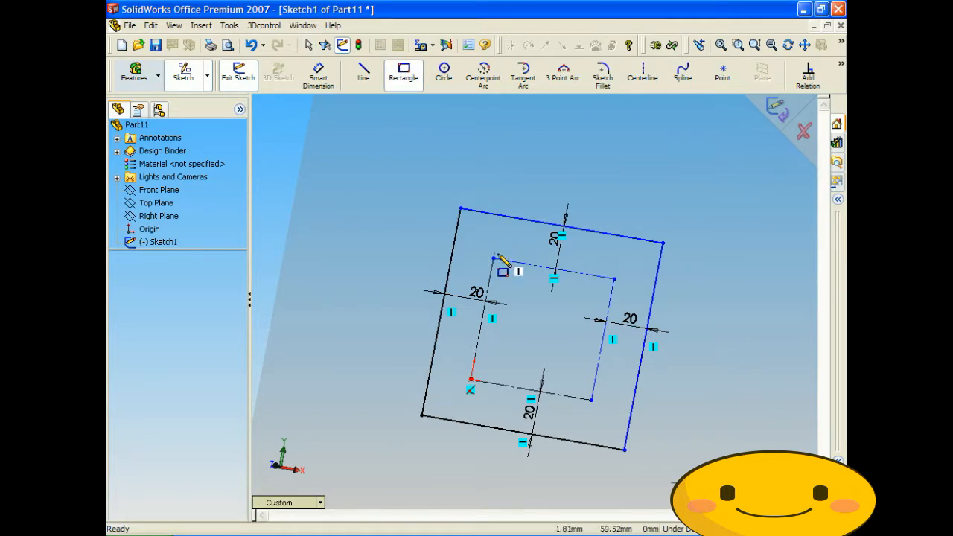
left_click(493, 259)
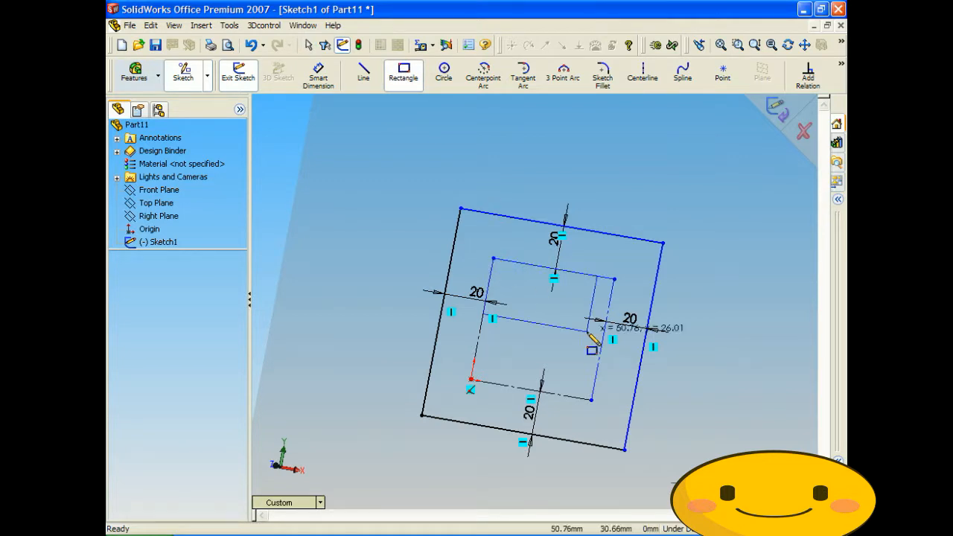
left_click(591, 399)
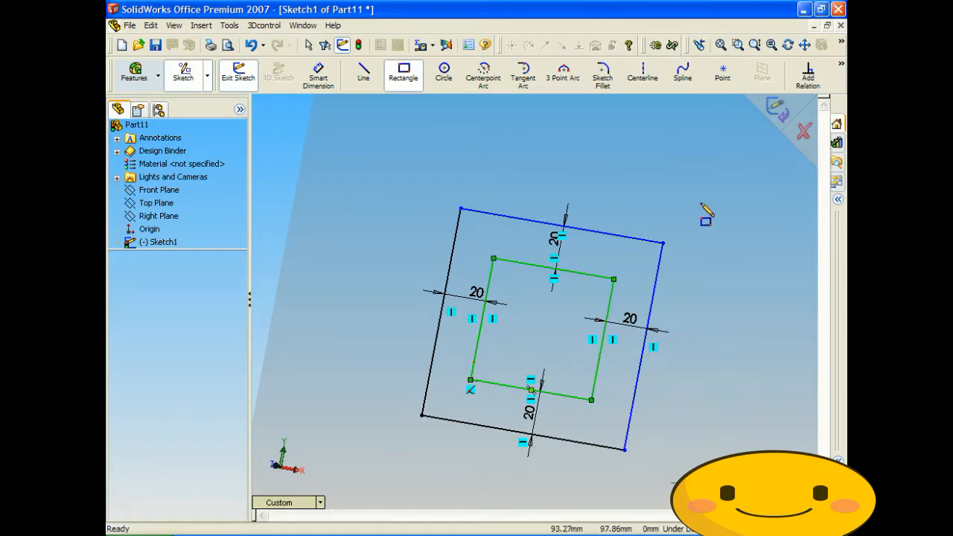
left_click(776, 109)
- Extrude the sketch with both rectangles as a blind boss 10 mm deep, forming a square frame
left_click(238, 74)
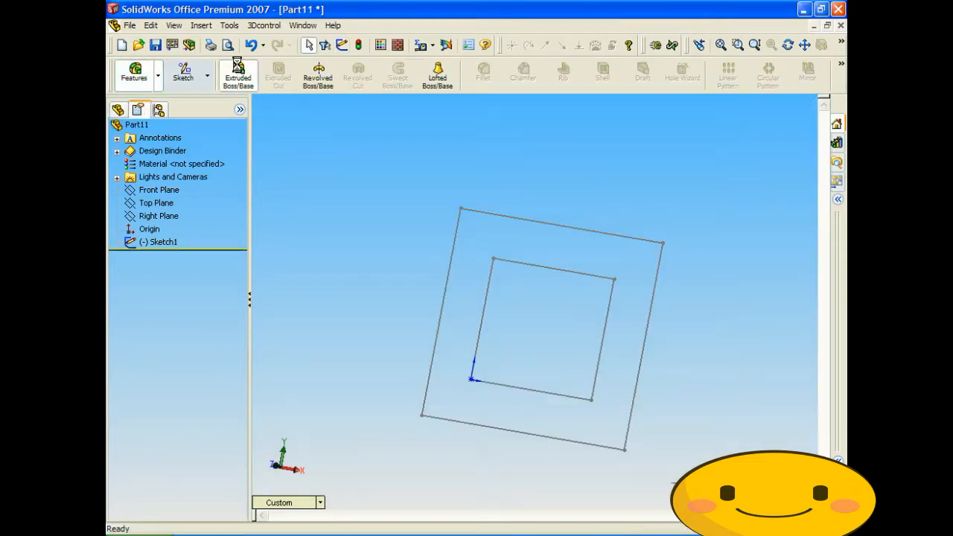
left_click(476, 211)
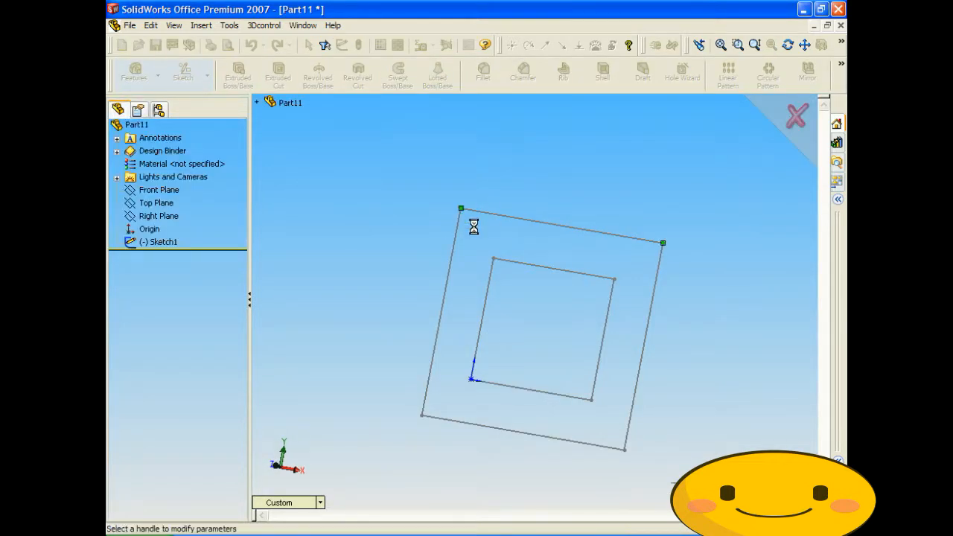
middle_click_drag(487, 271, 425, 289)
middle_click_drag(528, 368, 607, 364)
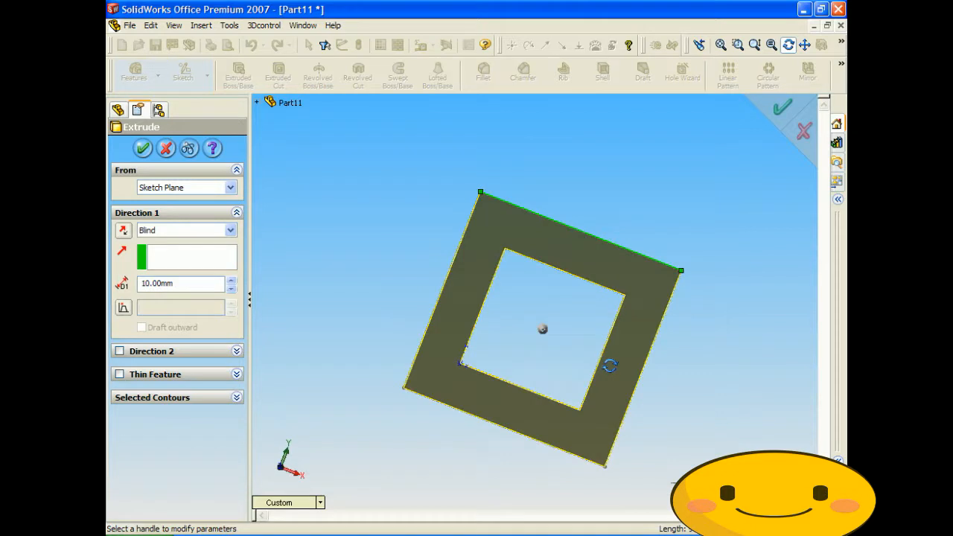
middle_click_drag(479, 332, 465, 352)
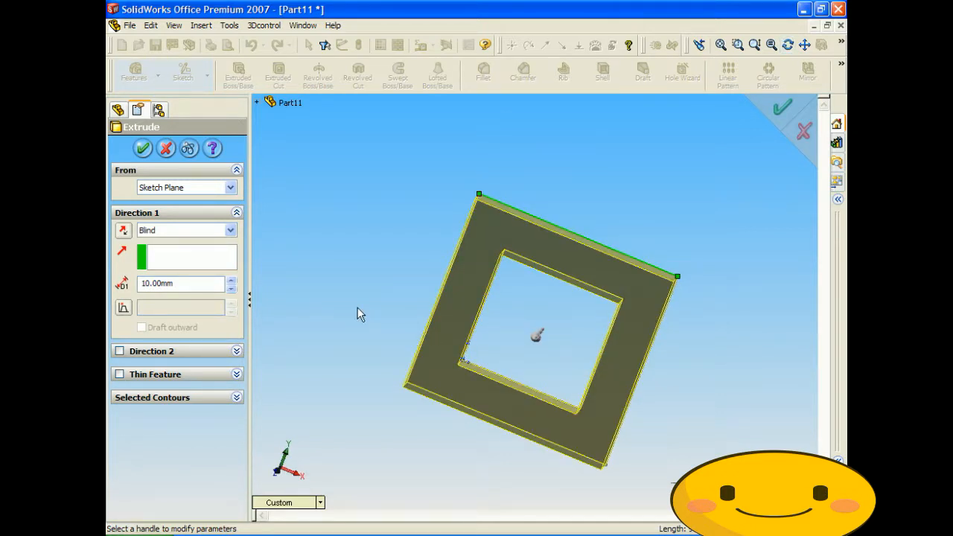
middle_click_drag(447, 257, 415, 214)
middle_click_drag(555, 359, 534, 379)
middle_click_drag(480, 334, 456, 339)
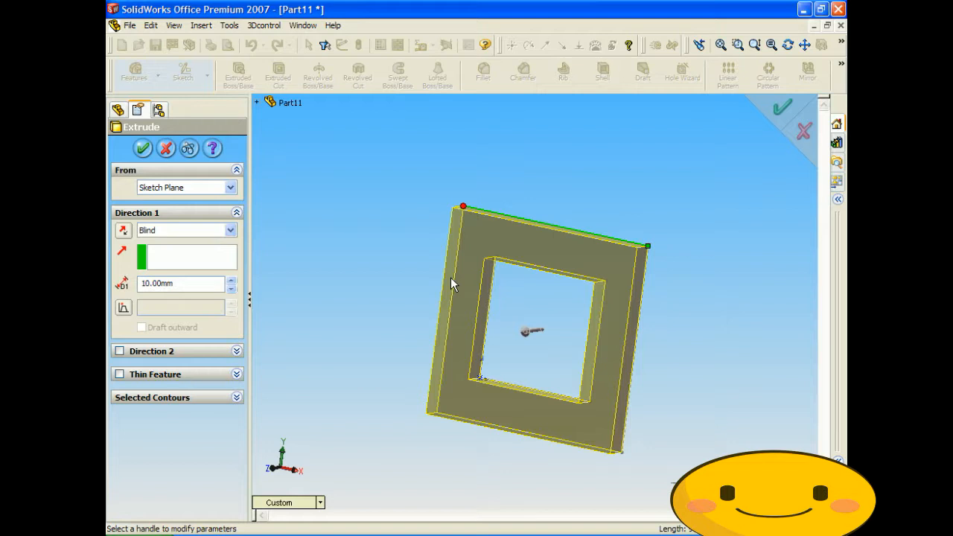
left_click(143, 149)
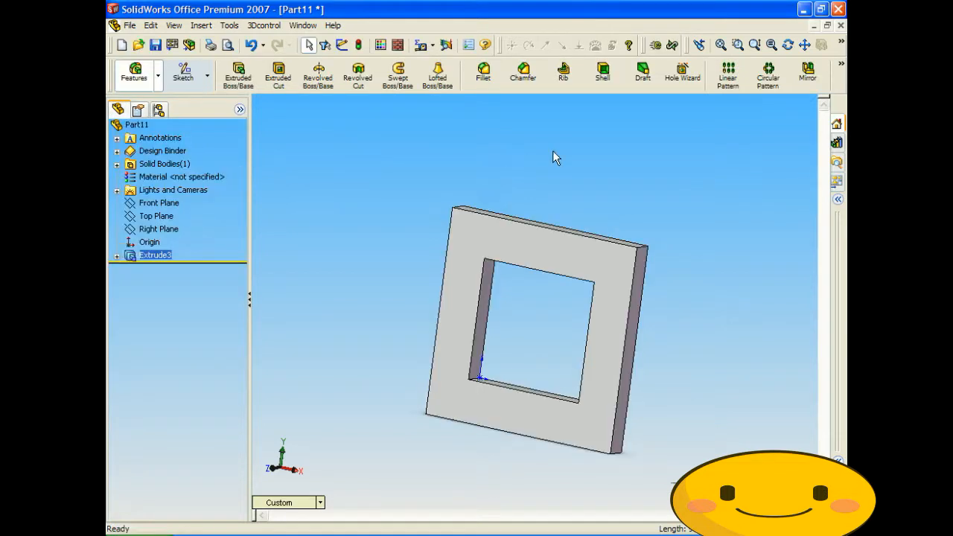
mouse_move(530, 215)
middle_mouse_down()
mouse_move(615, 224)
mouse_move(482, 215)
mouse_move(524, 197)
middle_mouse_up()
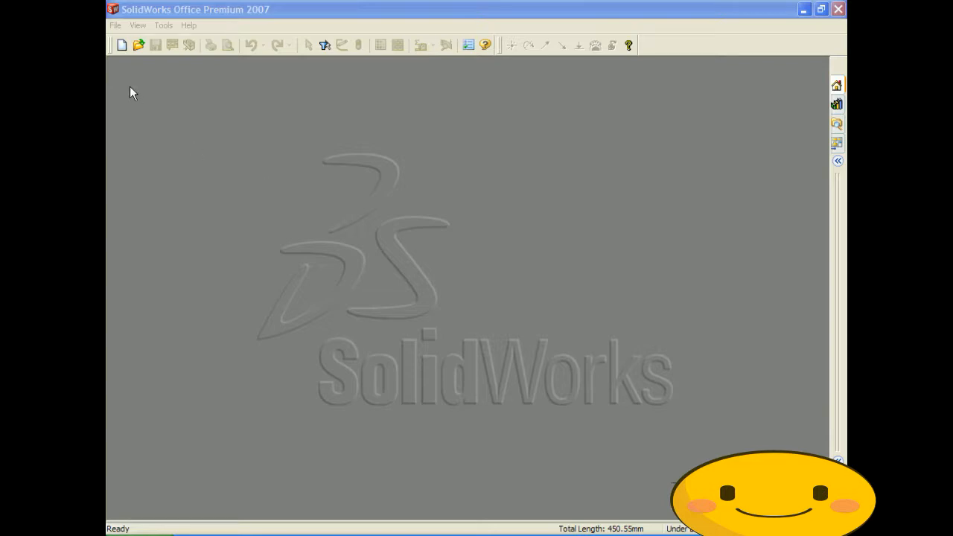
- Create a new part document
left_click(115, 25)
left_click(131, 42)
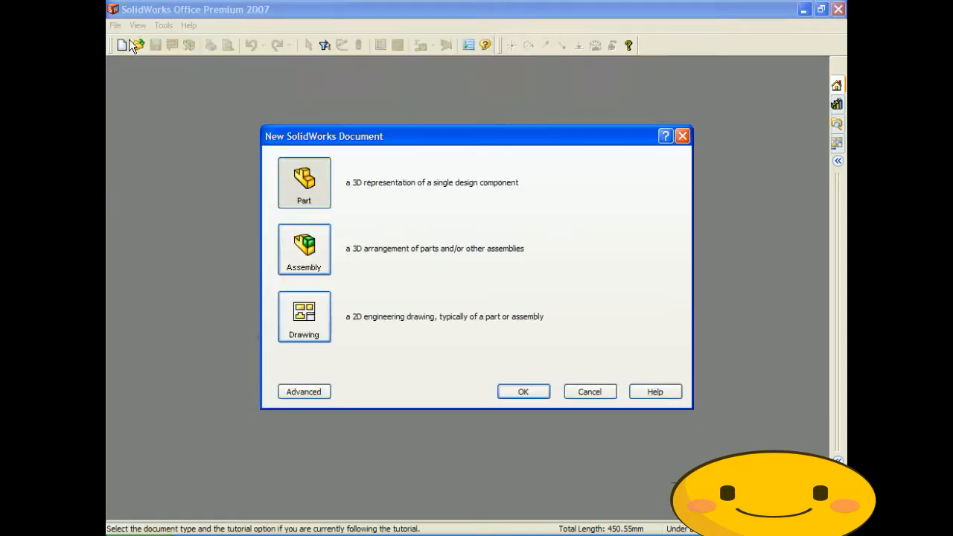
left_click(529, 389)
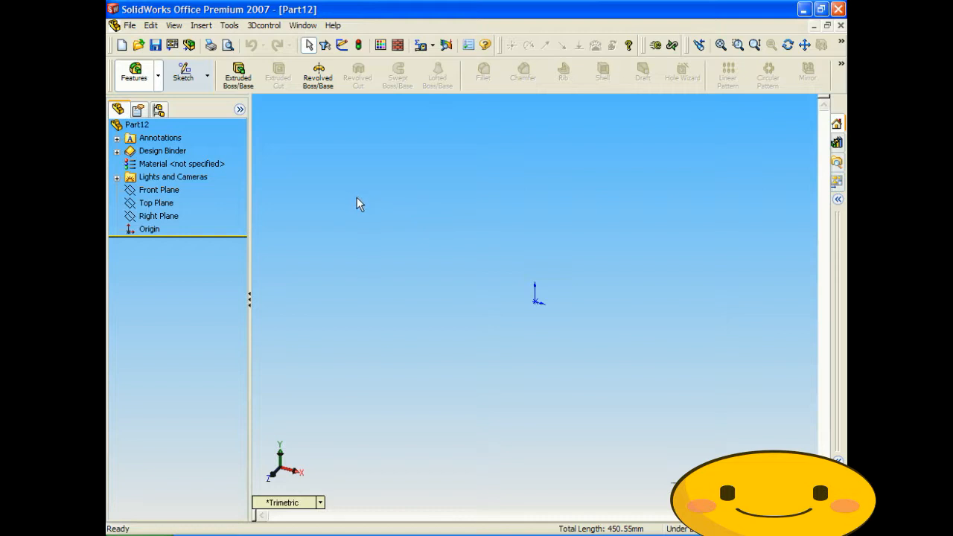
- Sketch a closed five-line outline on the Front Plane from the origin, with parallel upper and lower lines about 63 mm and 132 mm long
left_click(183, 73)
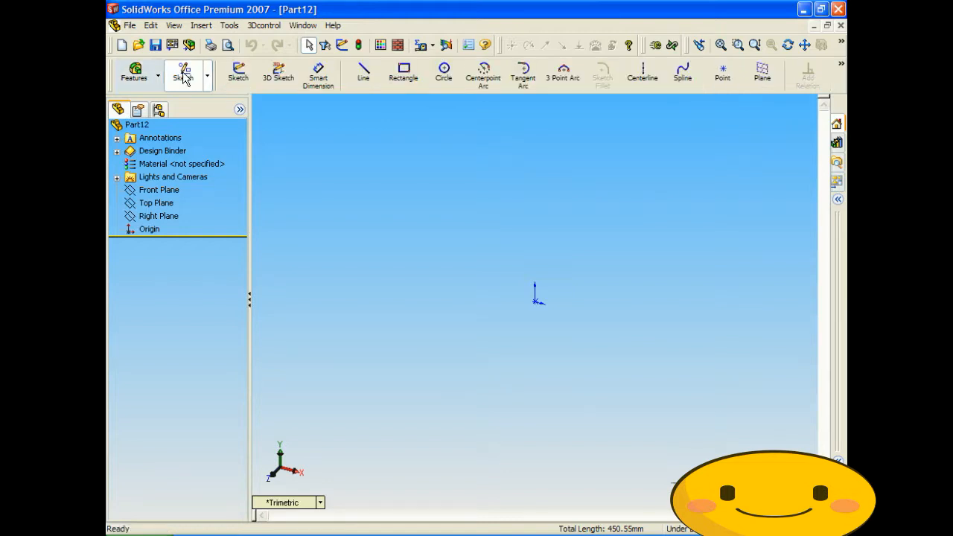
left_click(160, 191)
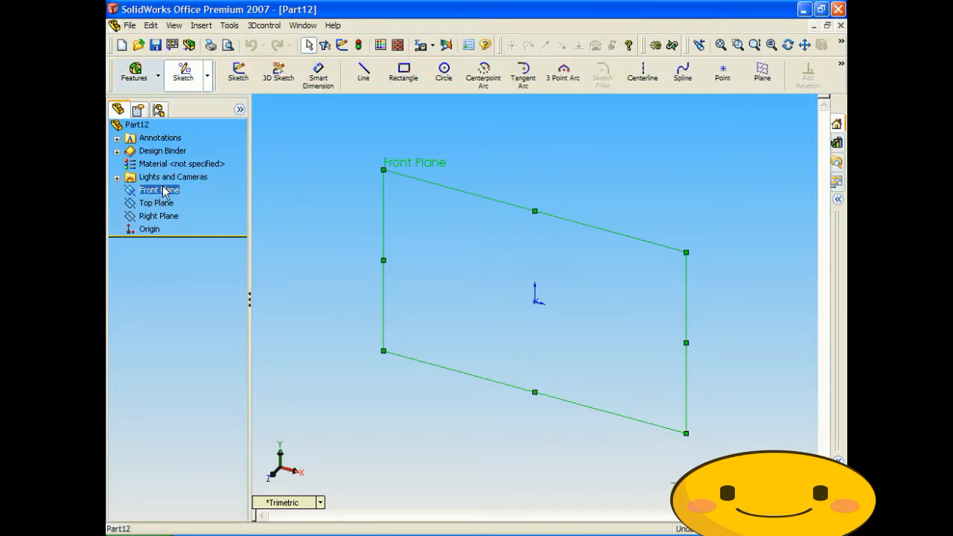
left_click(365, 78)
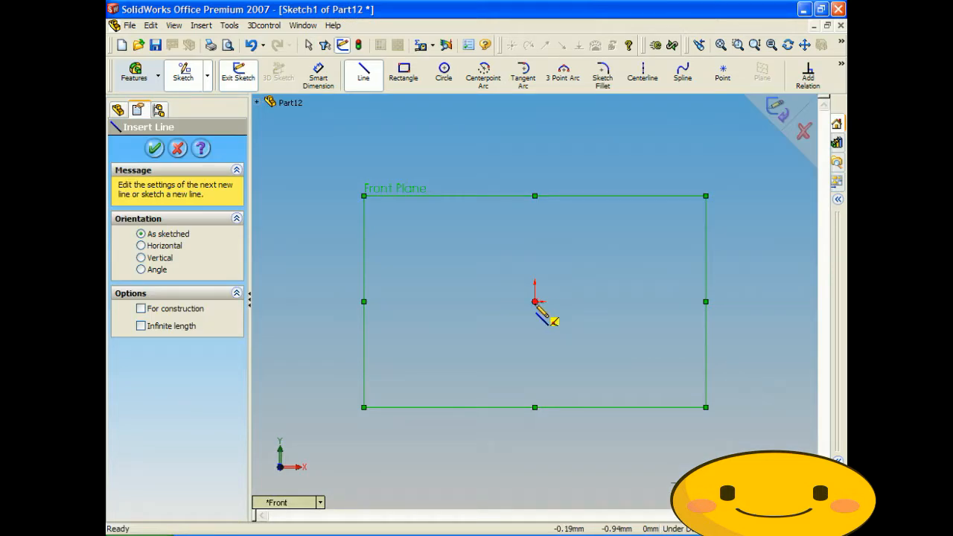
left_click(534, 301)
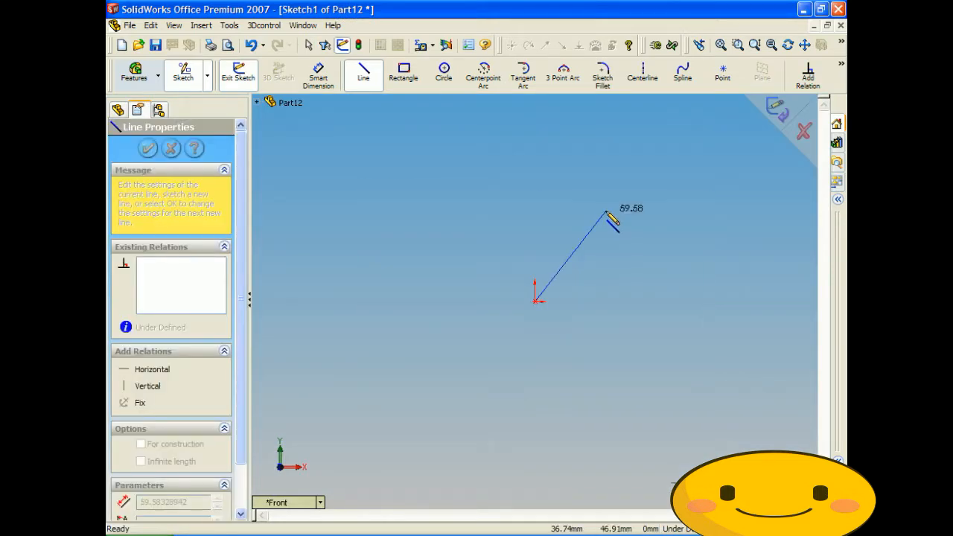
left_click(595, 196)
left_click(713, 212)
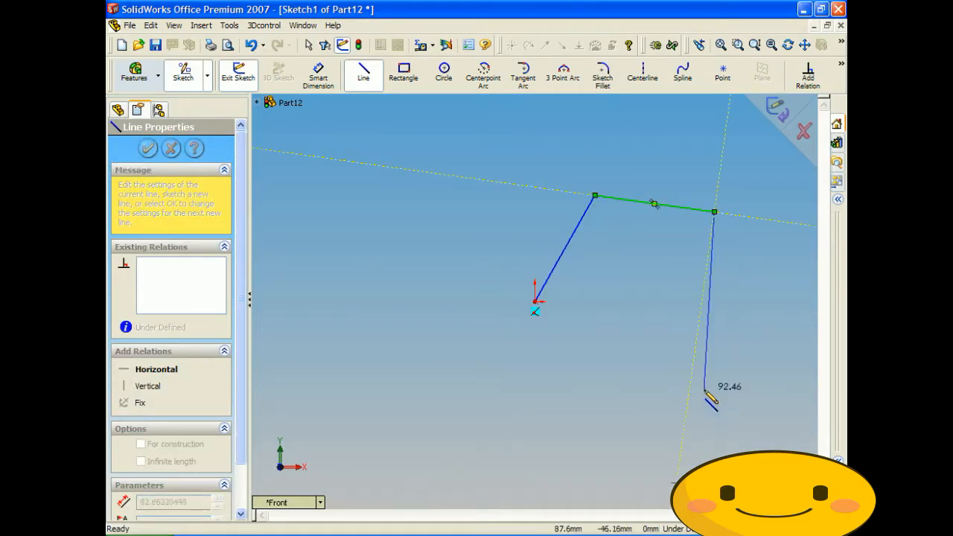
left_click(701, 403)
left_click(450, 369)
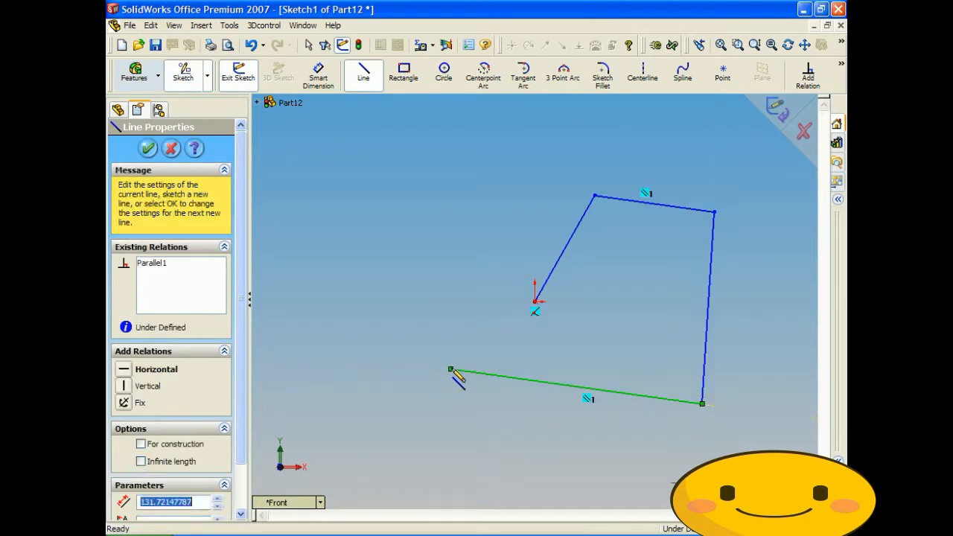
left_click(533, 306)
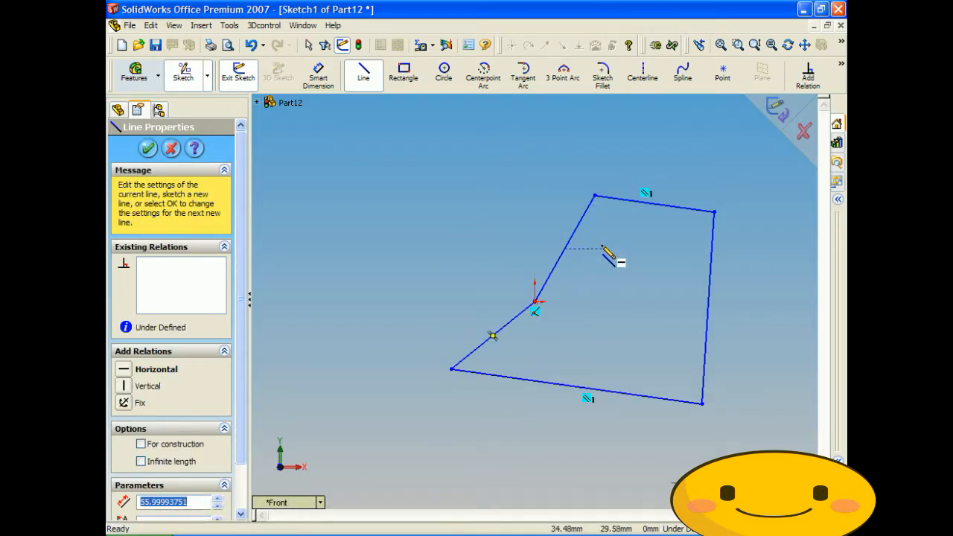
- Move only the outline's upper line away above the profile, using its left endpoint as the base point, and undo the move
scroll(573, 192, "up", 1)
scroll(621, 227, "up", 1)
scroll(634, 249, "down", 2)
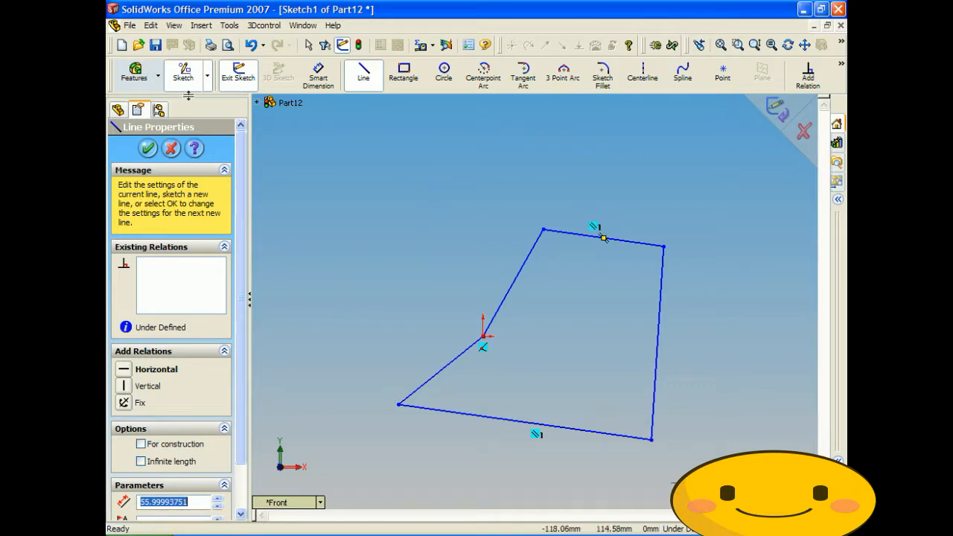
left_click(230, 27)
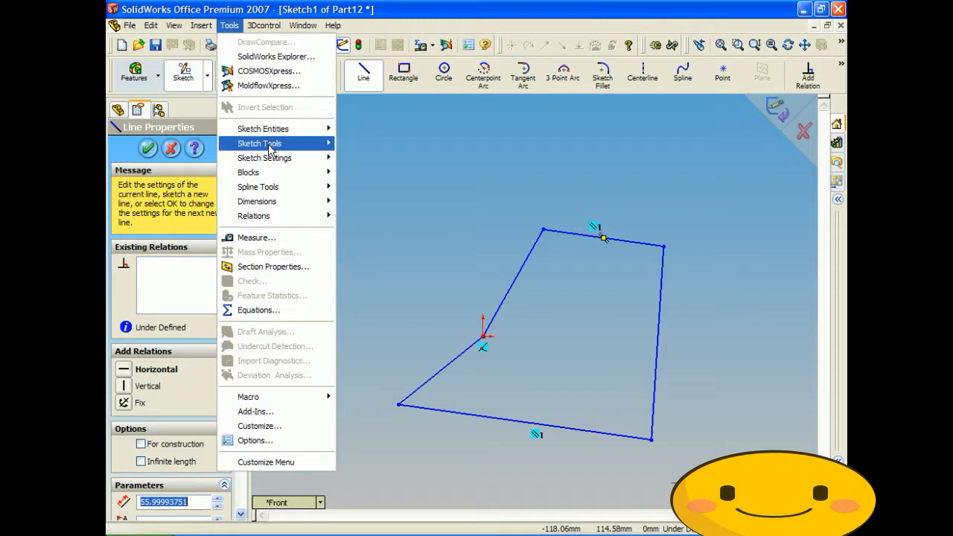
mouse_move(270, 149)
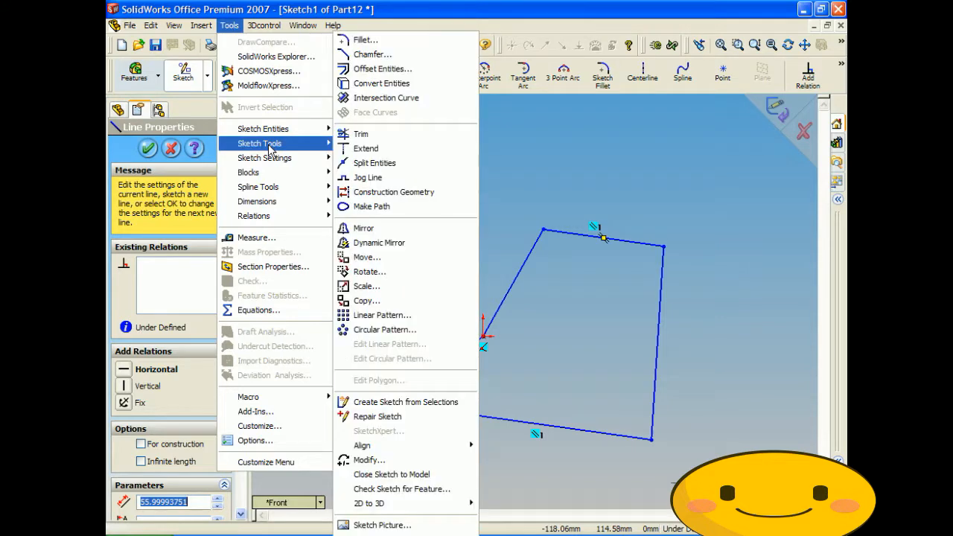
left_click(405, 258)
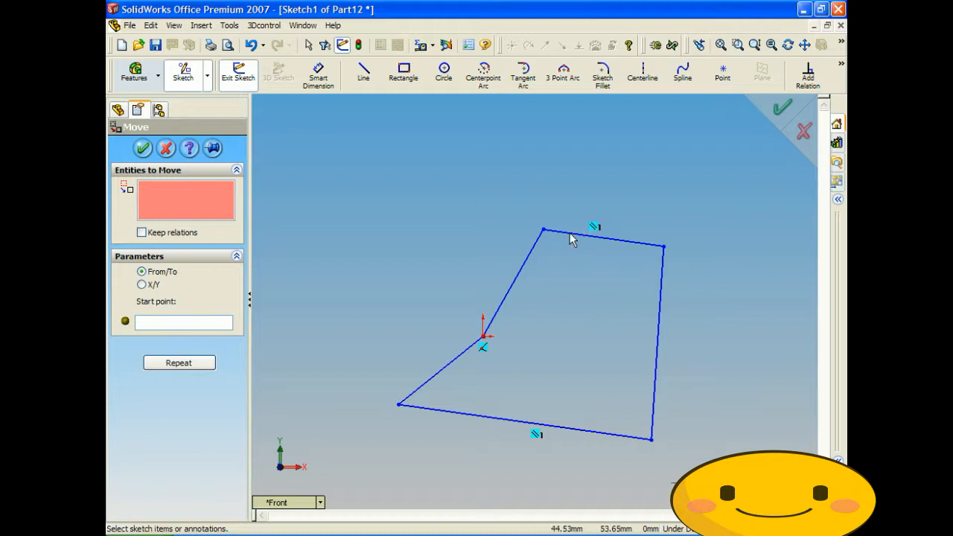
left_click(569, 236)
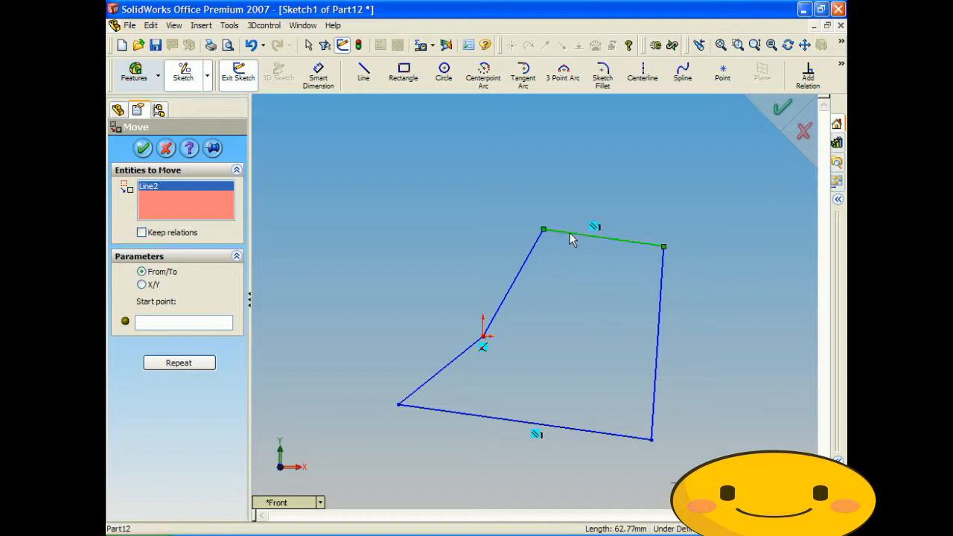
left_click(151, 325)
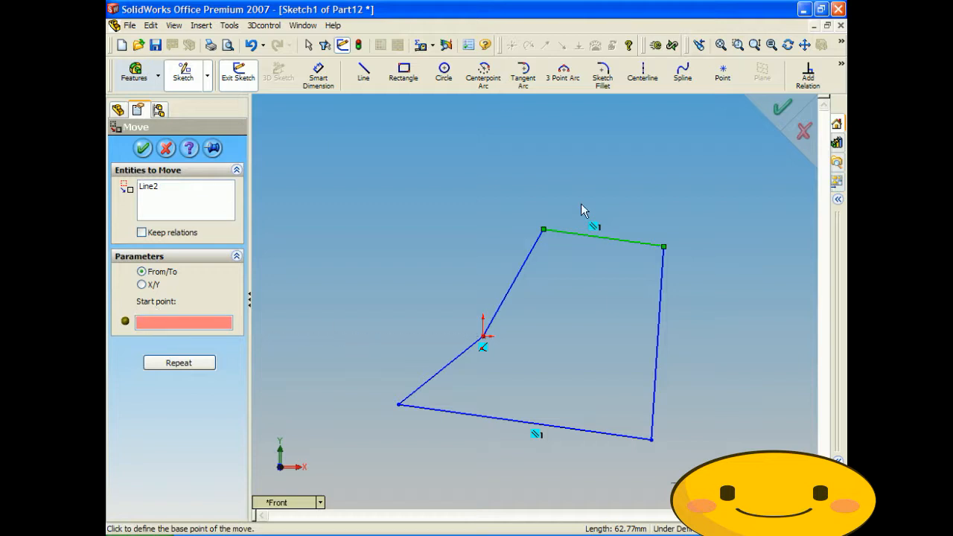
left_click(544, 229)
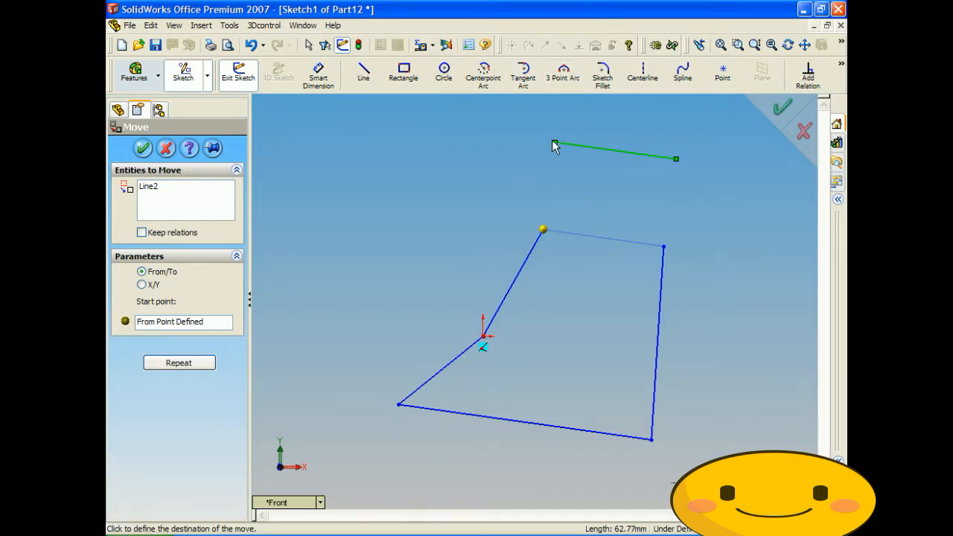
left_click(555, 140)
mouse_move(677, 242)
middle_mouse_down()
mouse_move(682, 181)
mouse_move(645, 207)
mouse_move(651, 226)
mouse_move(659, 222)
middle_mouse_up()
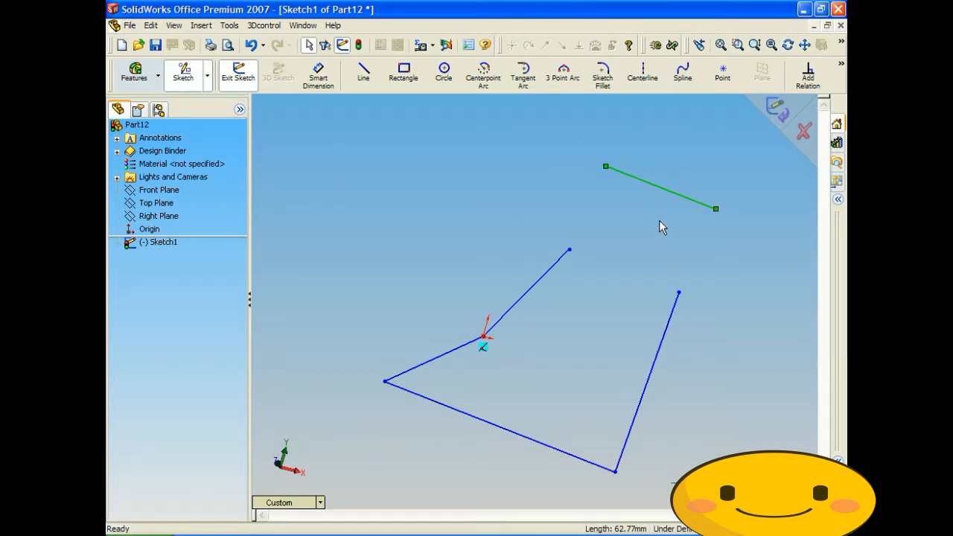
key("ctrl+z")
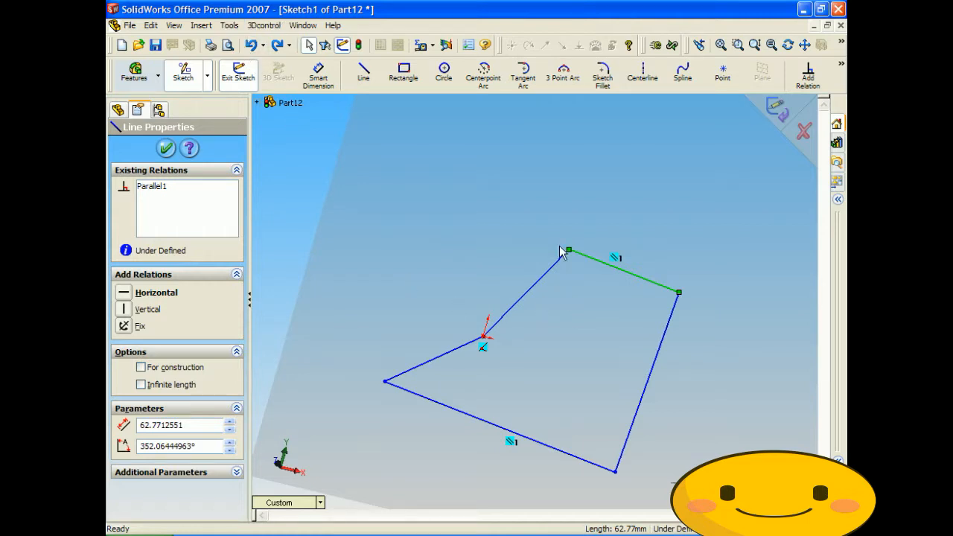
- Move all five outline lines up and to the left with the From/To method, using the corner at the origin as the base point
left_click(228, 24)
mouse_move(268, 145)
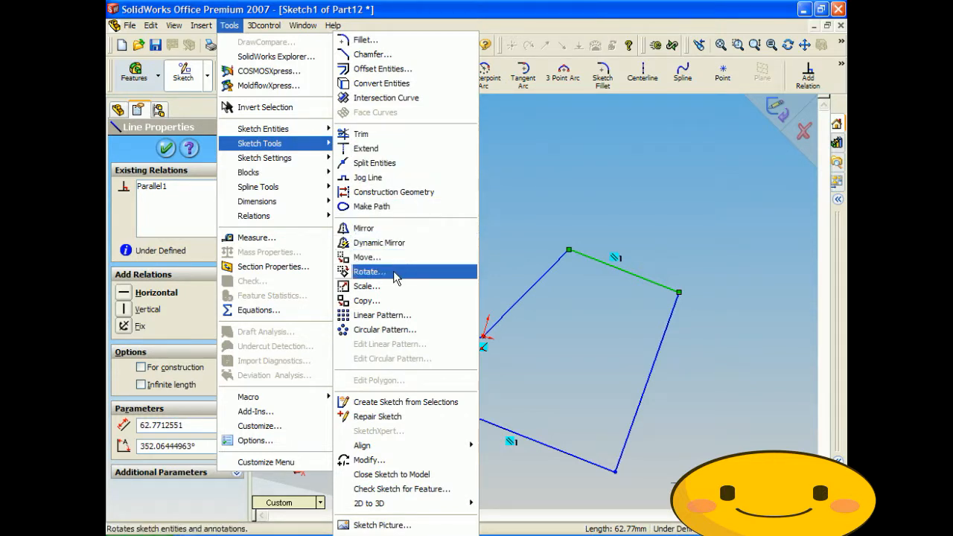
left_click(369, 257)
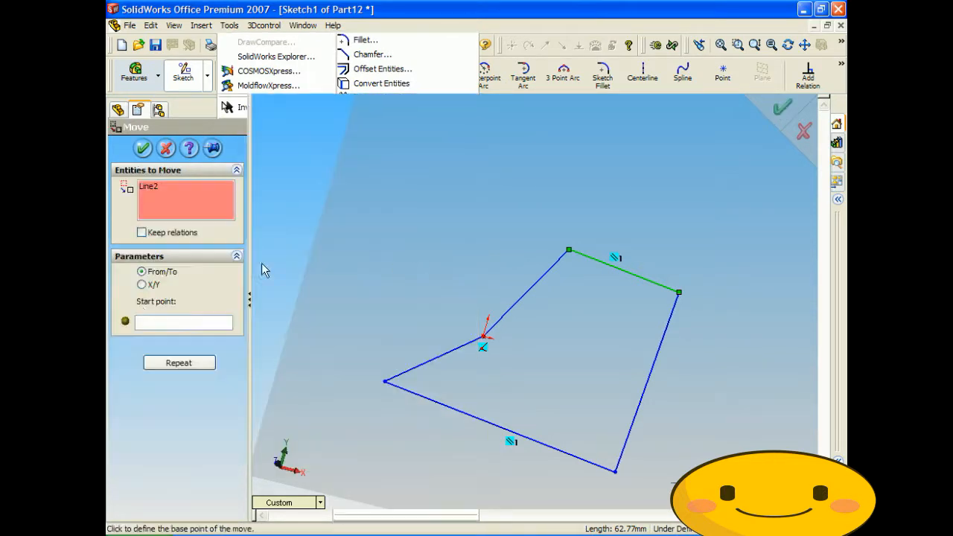
left_click(167, 187)
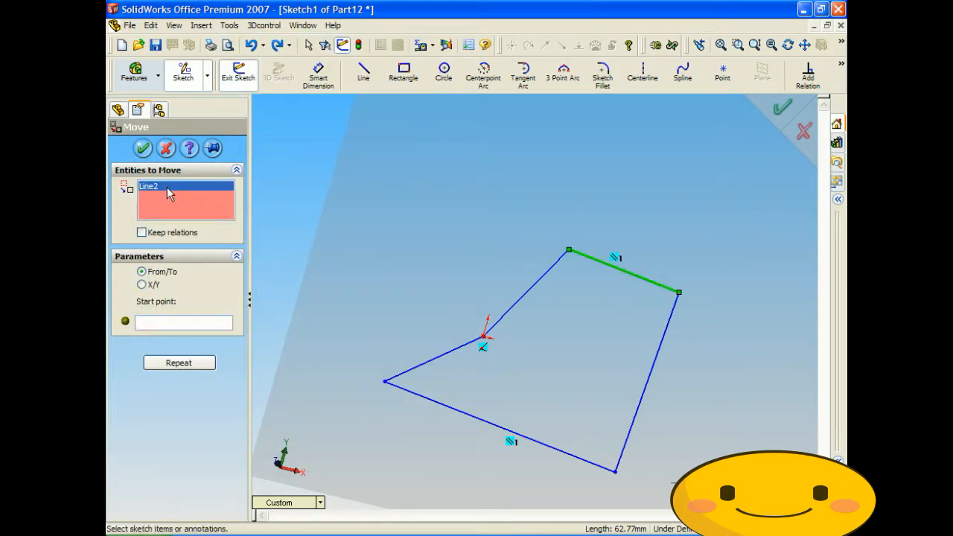
left_click(541, 285)
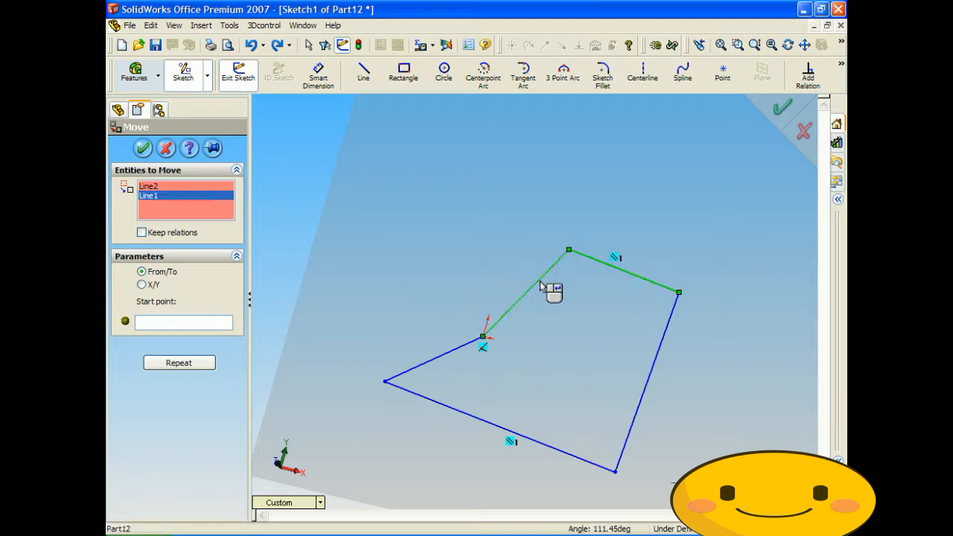
left_click(421, 365)
left_click(420, 398)
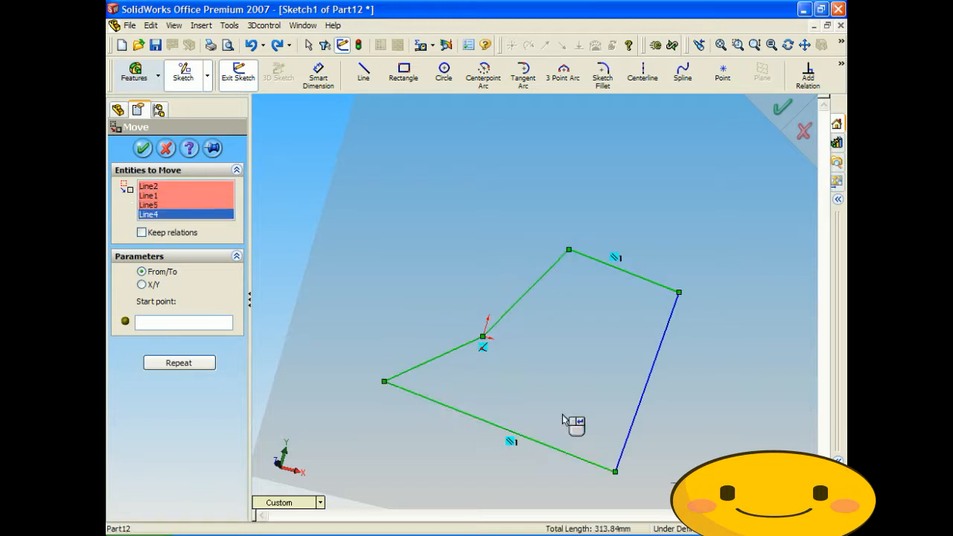
left_click(634, 416)
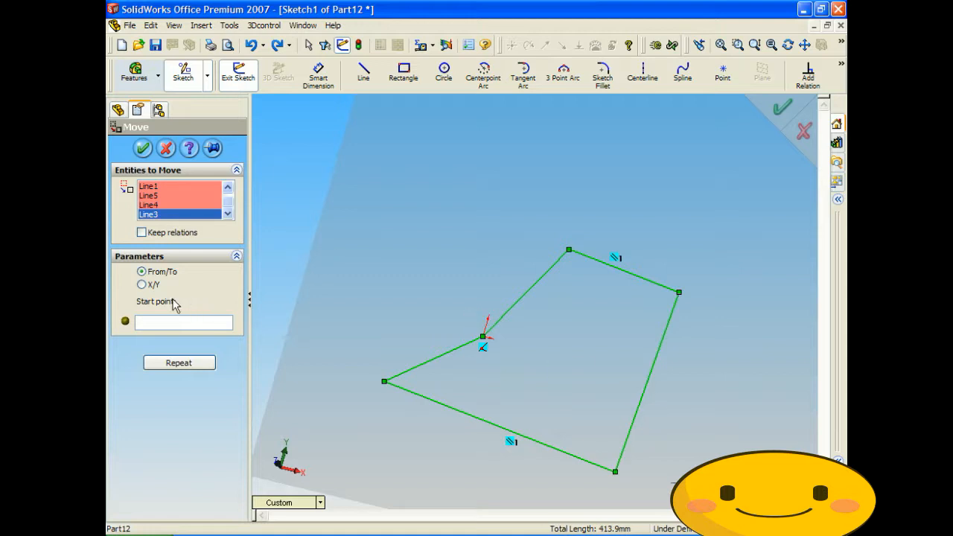
left_click(157, 323)
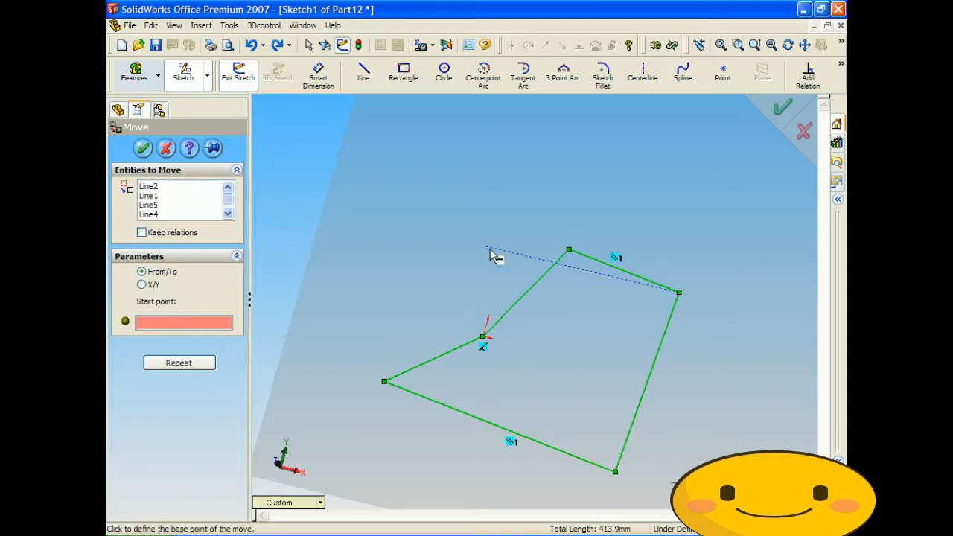
left_click(483, 337)
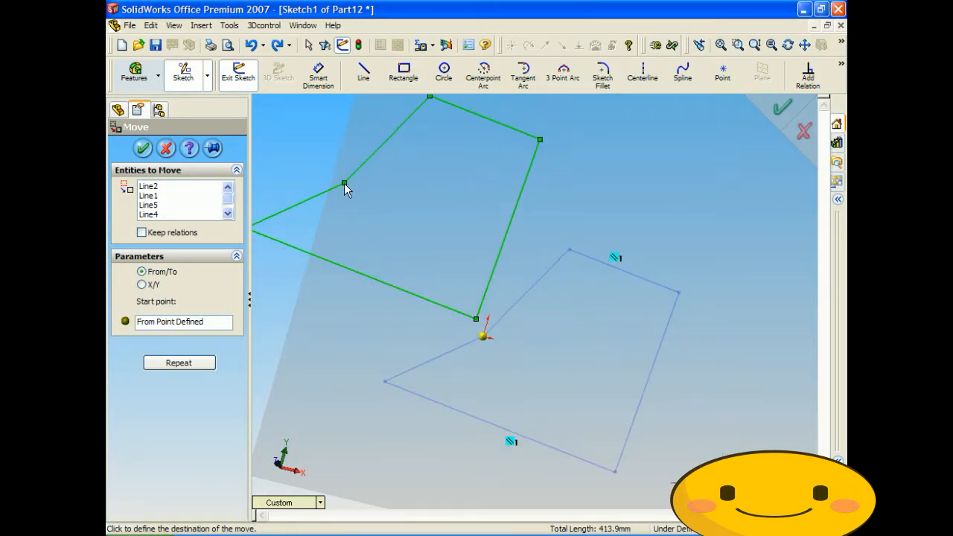
left_click(333, 176)
key("f")
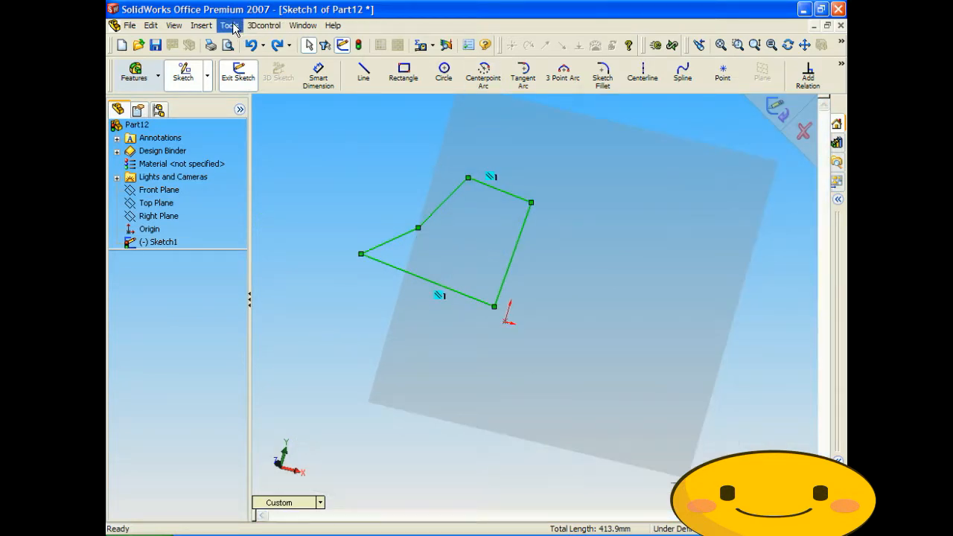
left_click(570, 292)
- Set up an X/Y move of all five outline lines with an X offset of 10 mm
mouse_move(553, 286)
middle_mouse_down()
mouse_move(549, 181)
mouse_move(522, 331)
mouse_move(500, 358)
middle_mouse_up()
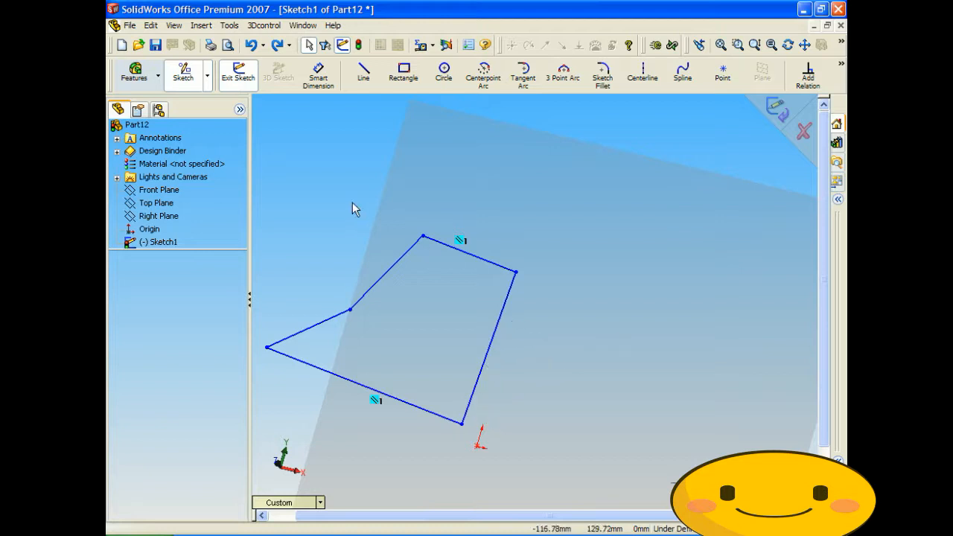
left_click(237, 30)
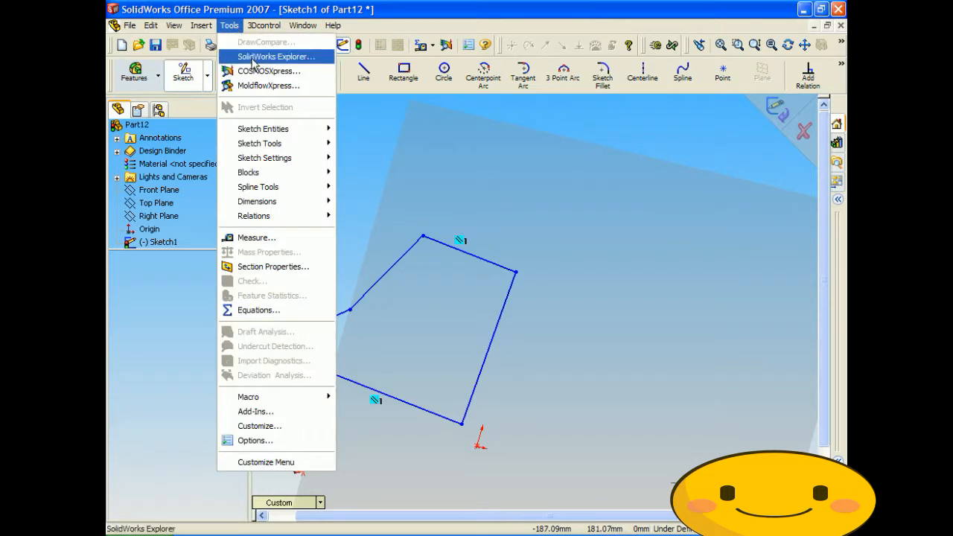
mouse_move(272, 147)
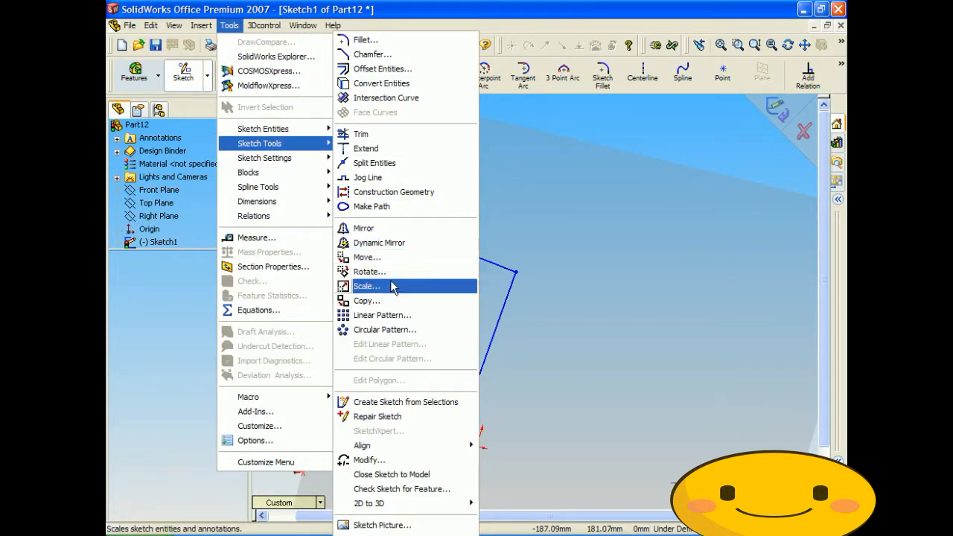
left_click(372, 257)
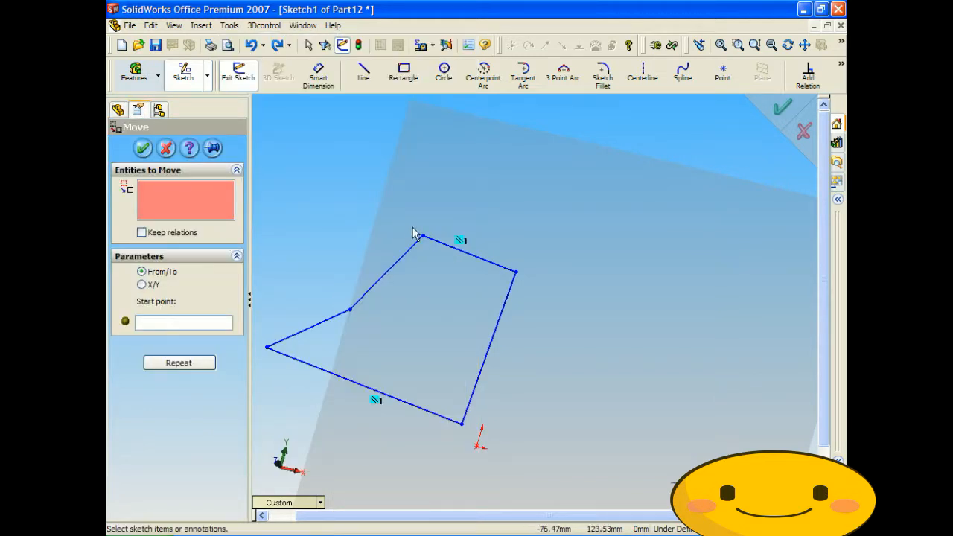
left_click(435, 241)
left_click(396, 262)
left_click(332, 317)
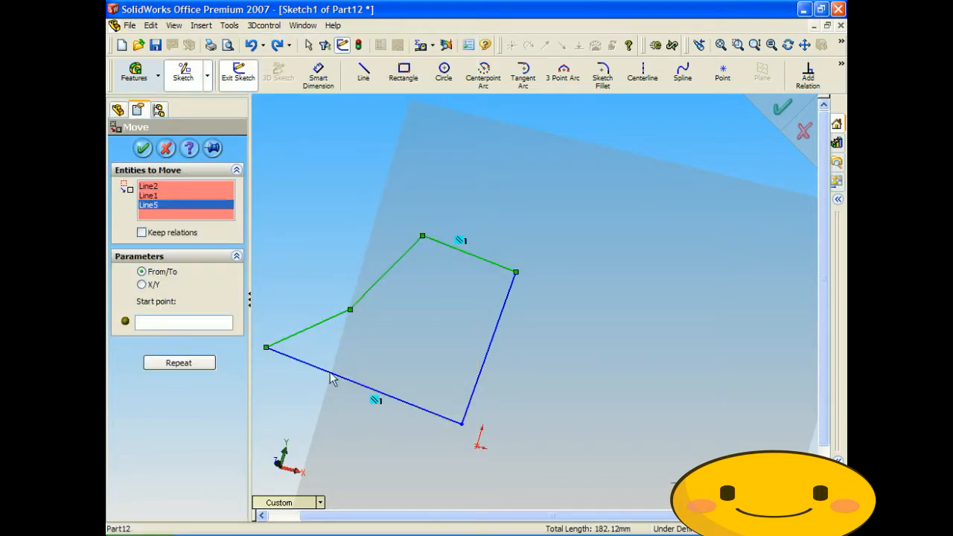
left_click(334, 375)
left_click(479, 383)
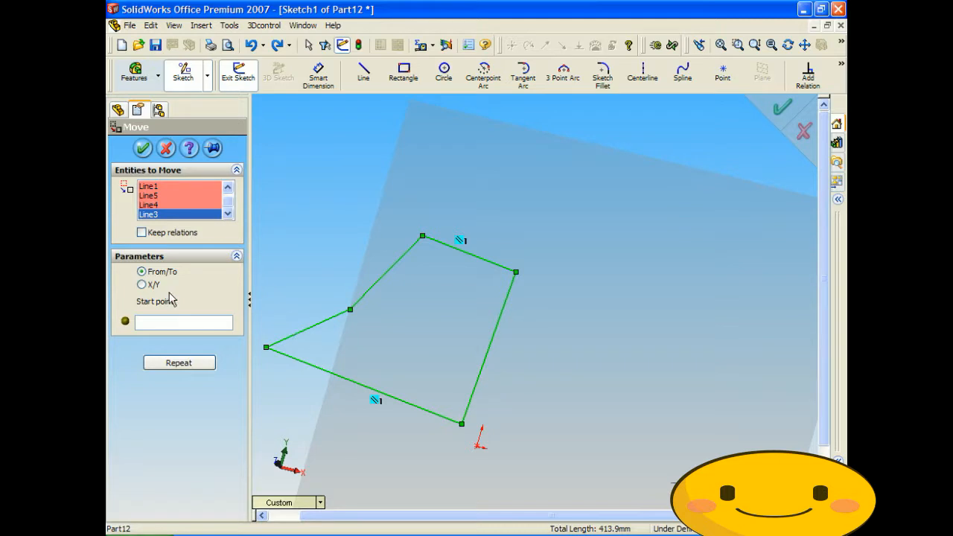
left_click(142, 285)
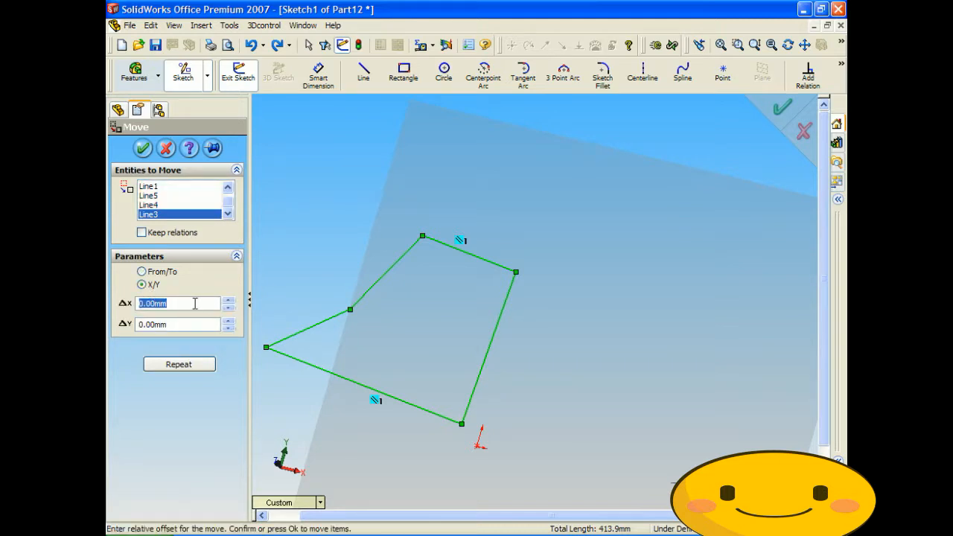
type("10")
key("Tab")
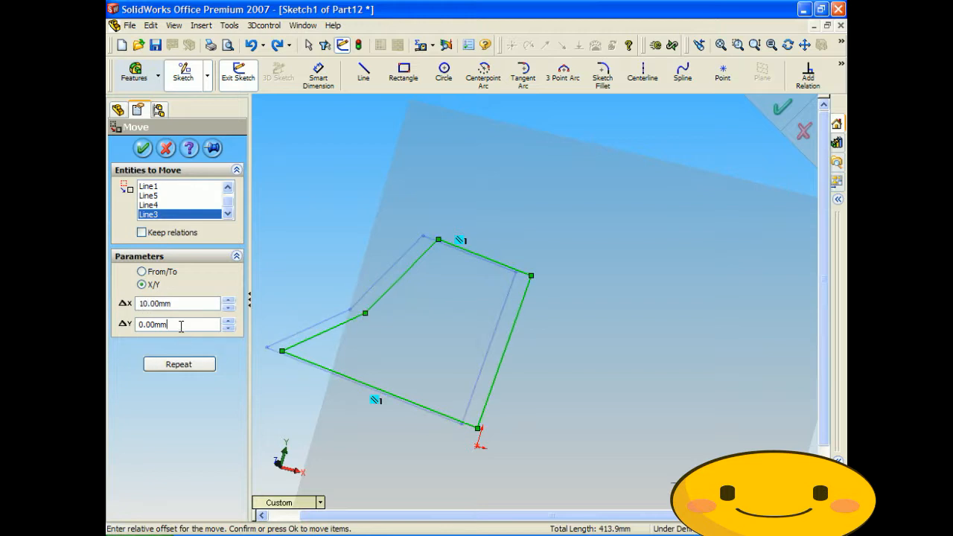
- Set the Y offset to 10 mm and apply the X/Y move to all five outline lines
mouse_move(393, 335)
middle_mouse_down()
mouse_move(410, 315)
mouse_move(417, 325)
mouse_move(402, 367)
mouse_move(432, 306)
mouse_move(387, 358)
middle_mouse_up()
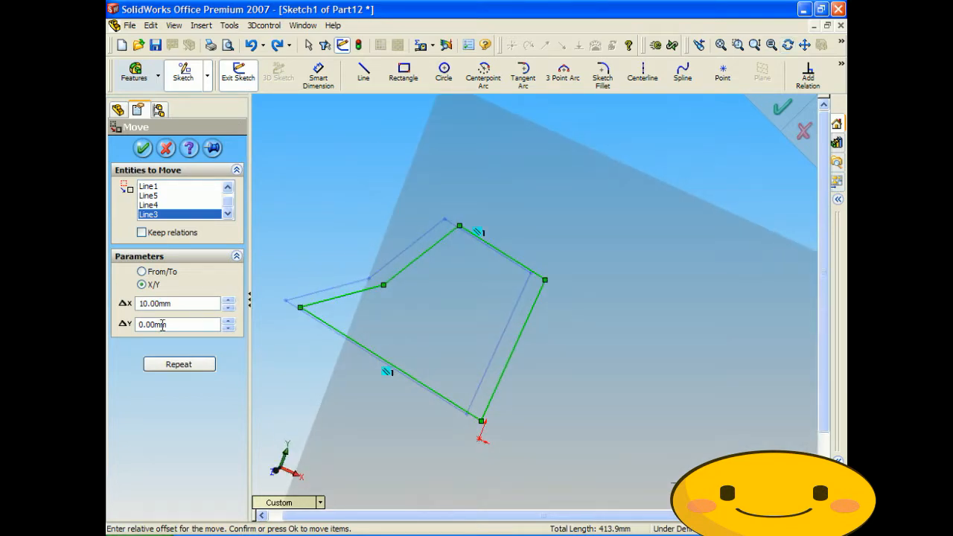
left_click_drag(185, 324, 108, 312)
type("10")
left_click(196, 305)
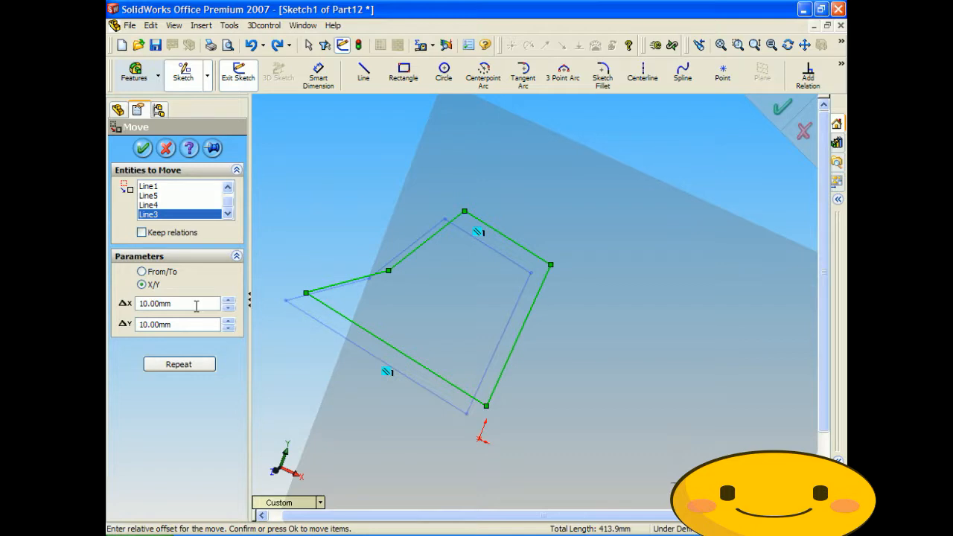
left_click(141, 149)
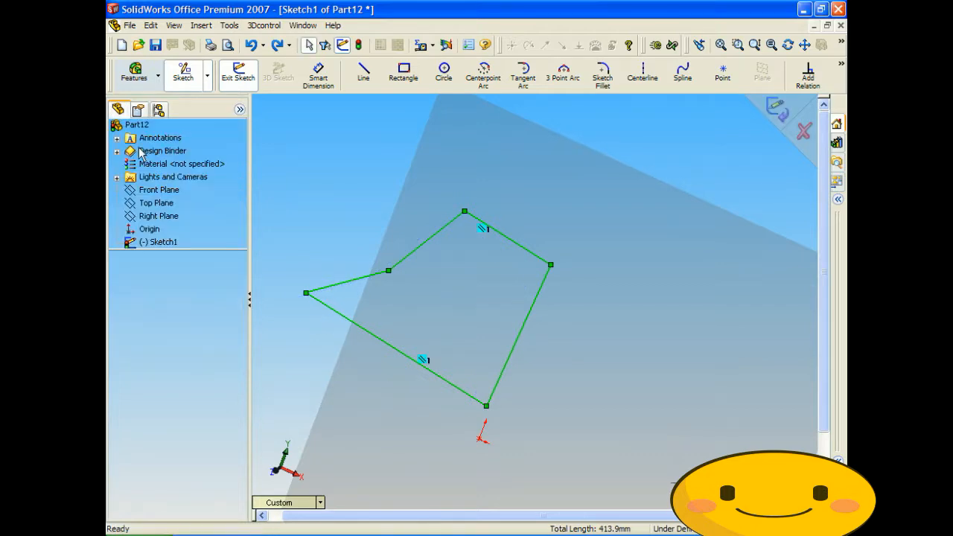
- Set up another Move of all five outline lines with an X offset of 50 mm and a Y offset of -30 mm
mouse_move(456, 254)
middle_mouse_down()
mouse_move(387, 281)
mouse_move(436, 236)
mouse_move(440, 204)
mouse_move(566, 238)
mouse_move(524, 239)
middle_mouse_up()
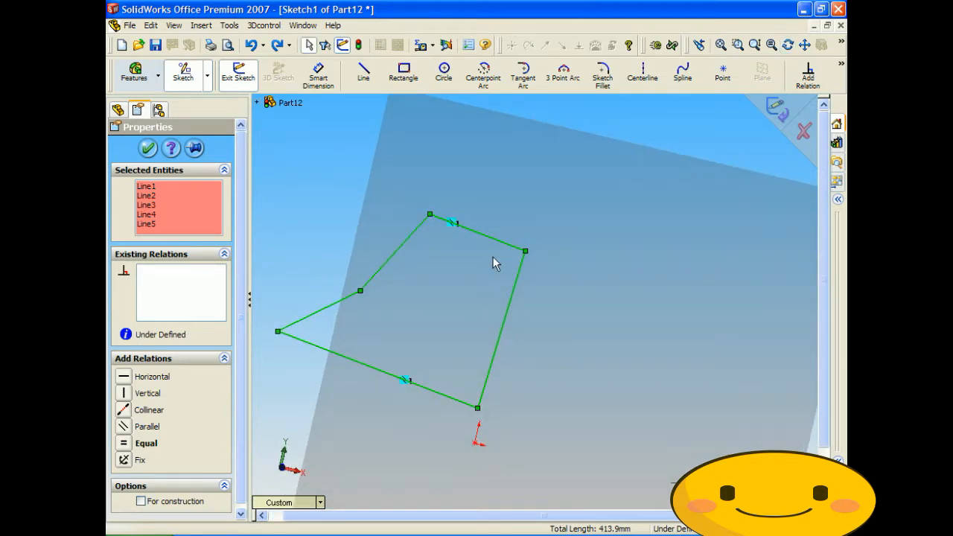
left_click(229, 25)
mouse_move(319, 144)
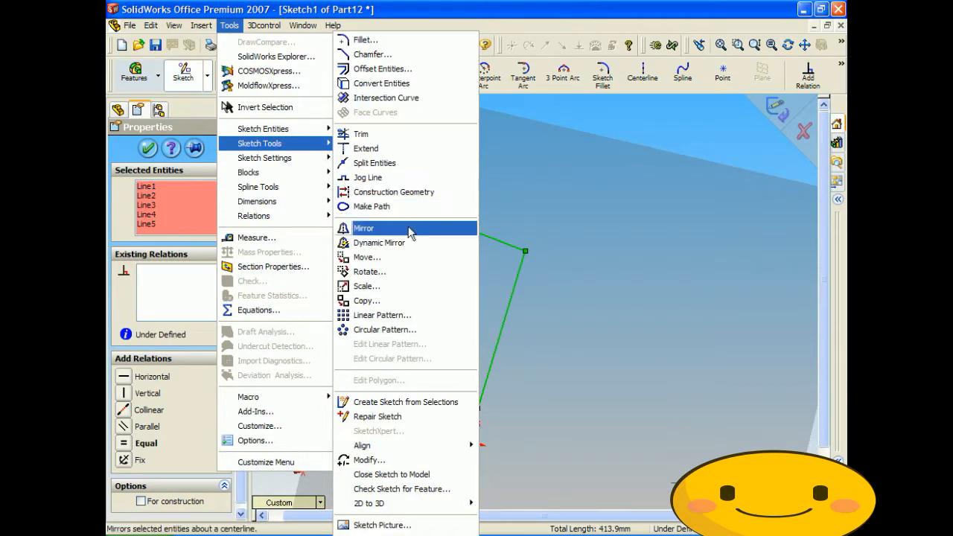
left_click(395, 265)
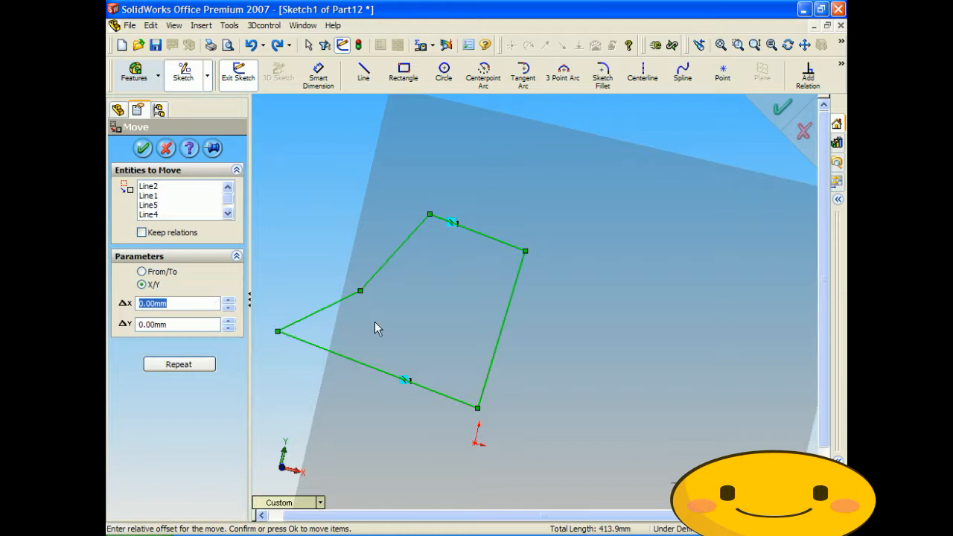
middle_click_drag(366, 286, 388, 294)
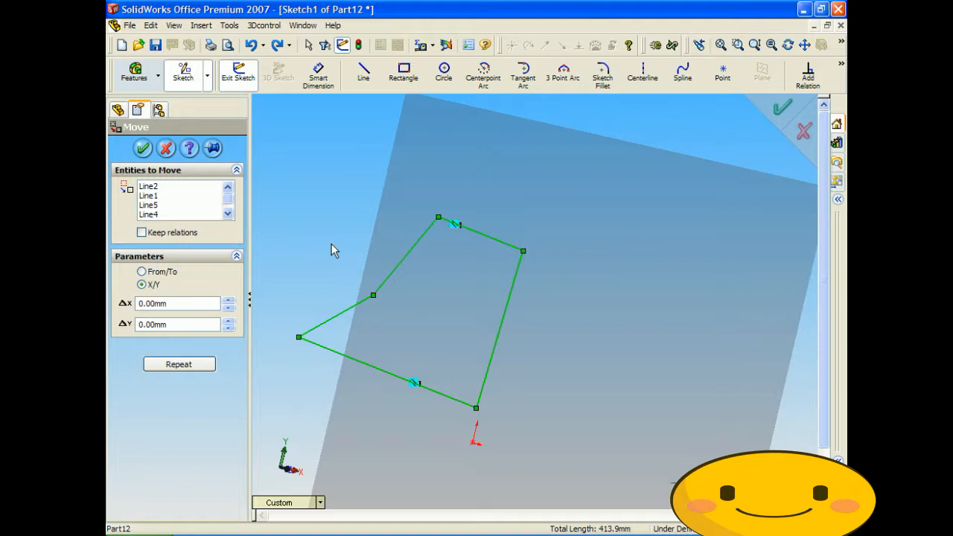
middle_click_drag(396, 255, 364, 261)
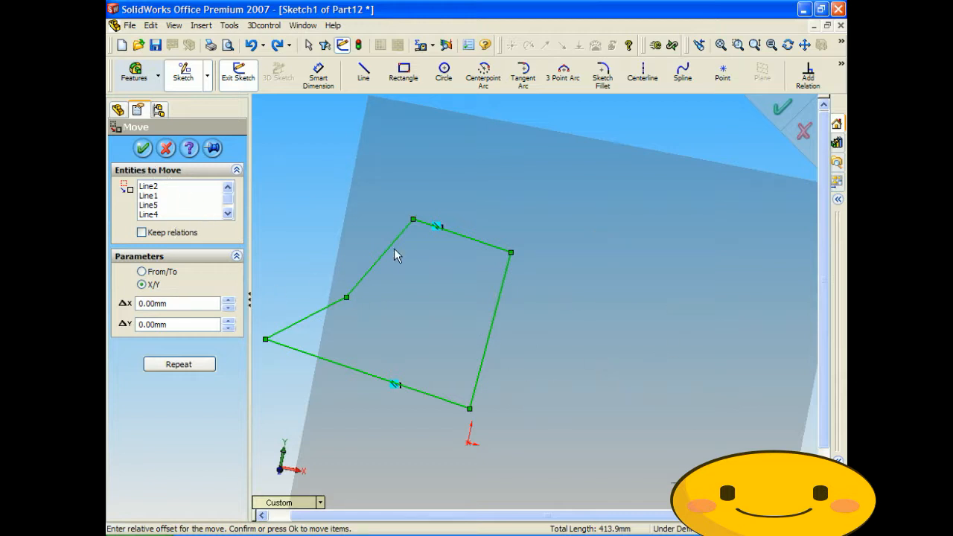
left_click(194, 303)
type("50")
left_click(187, 326)
left_click_drag(187, 327, 106, 320)
type("-30")
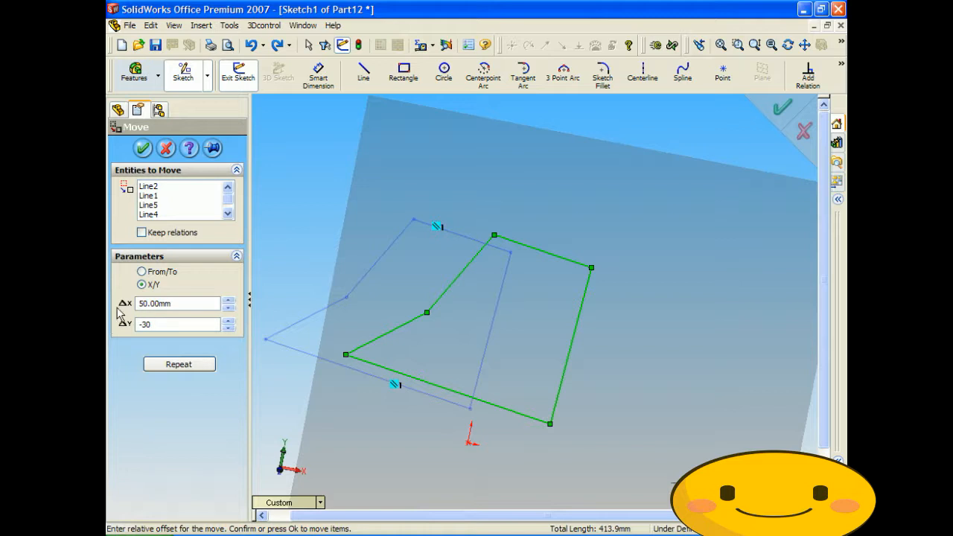
left_click(175, 303)
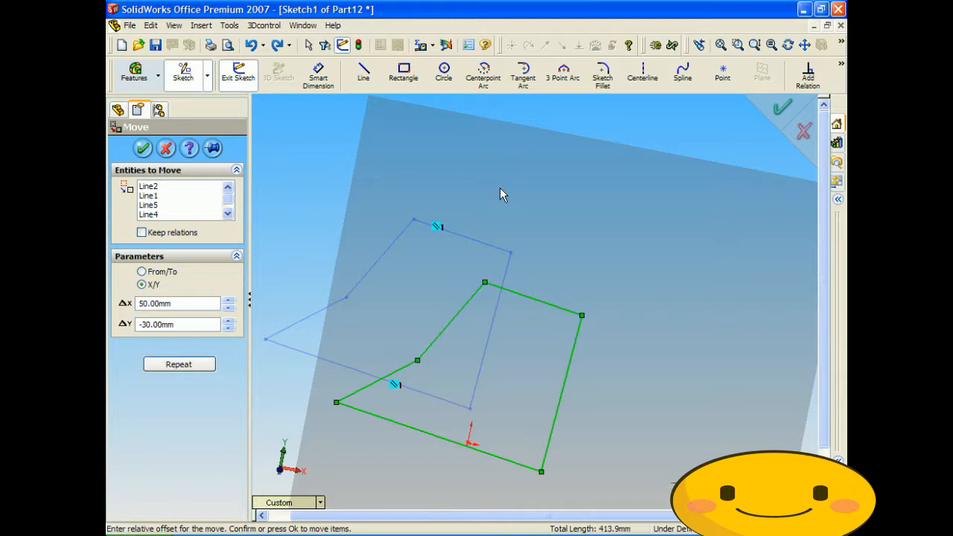
- Remove the outline's long lower line and the short line beside its left corner from the entities to move
left_click(178, 215)
key("Delete")
left_click(184, 205)
key("Delete")
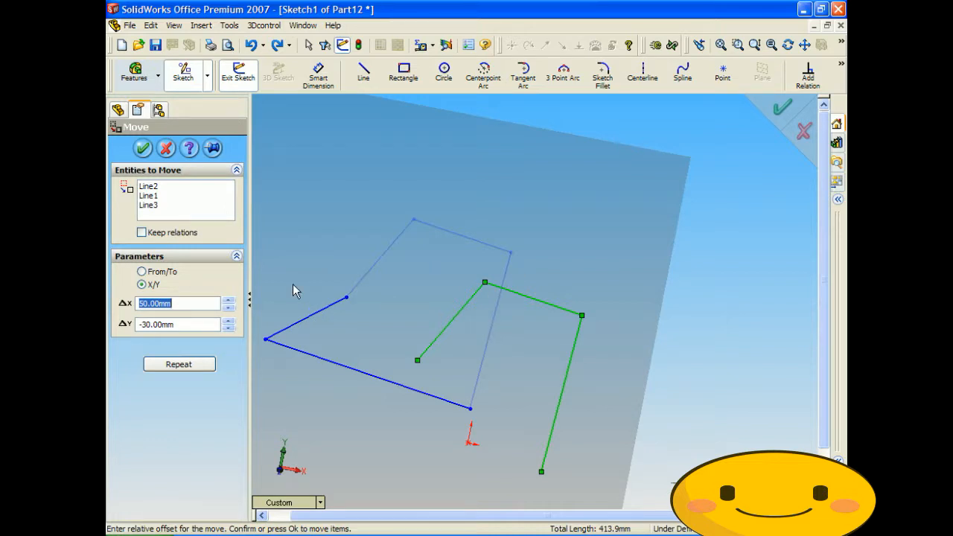
- Preview a From/To move of the three remaining lines from the corner near the origin, and return to X/Y with a 50 mm X offset
left_click(174, 273)
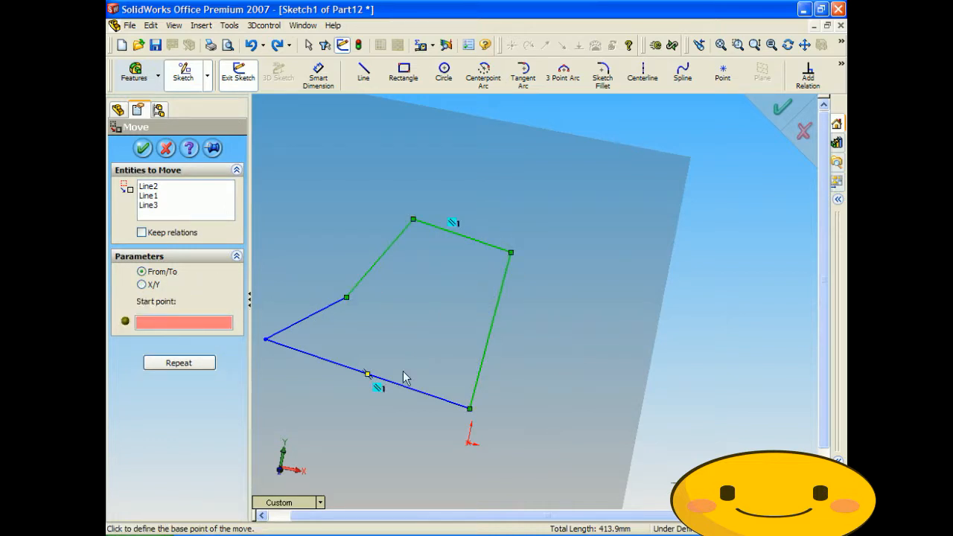
left_click(470, 408)
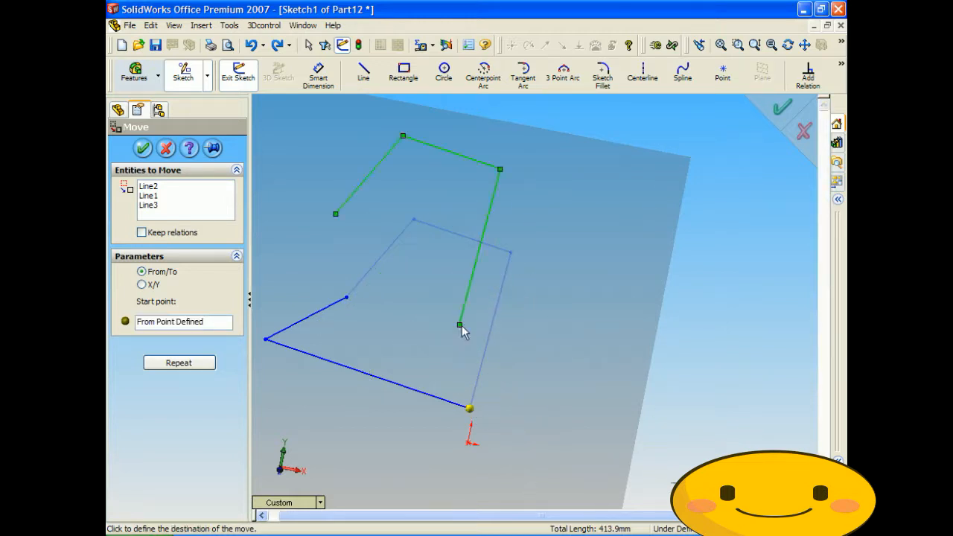
left_click(155, 287)
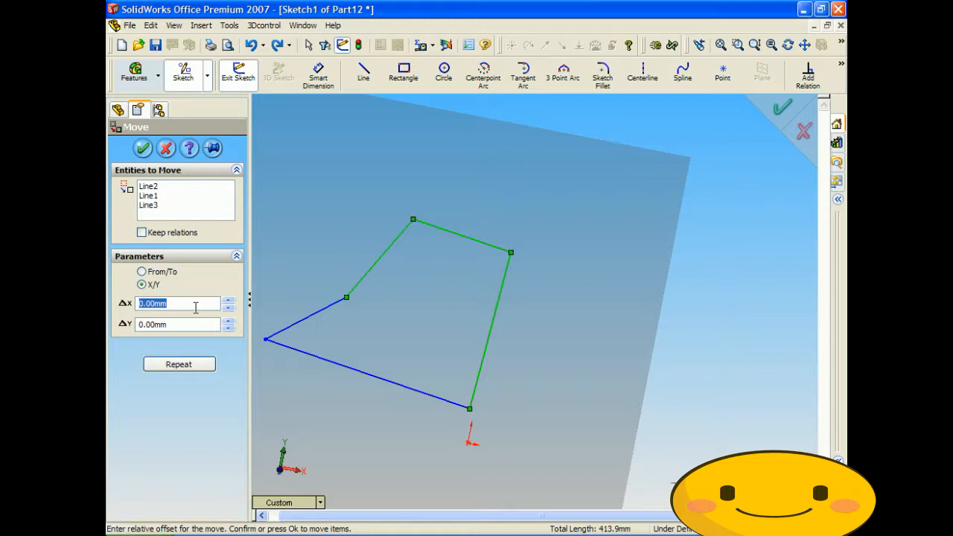
type("50")
left_click(184, 321)
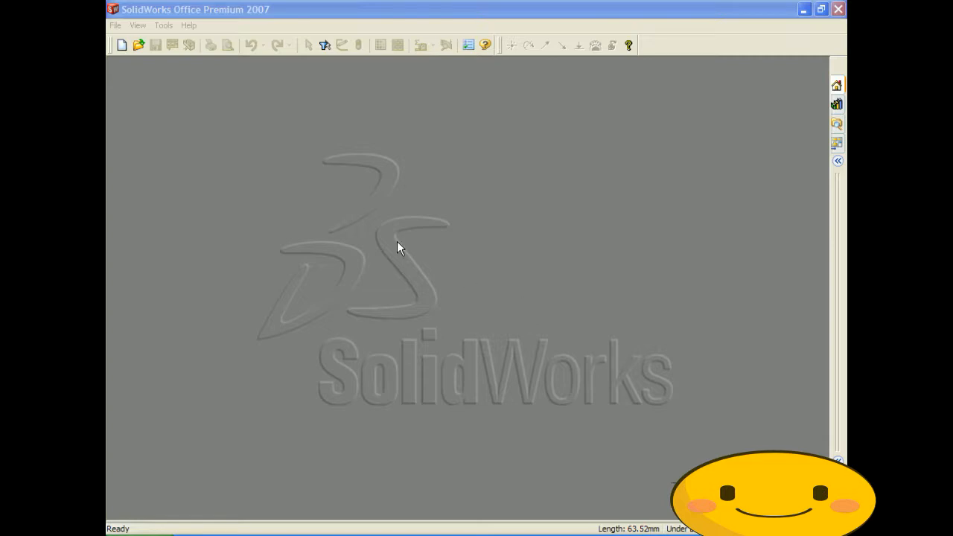
- Create a new part document and open a sketch on the Front Plane
left_click(115, 25)
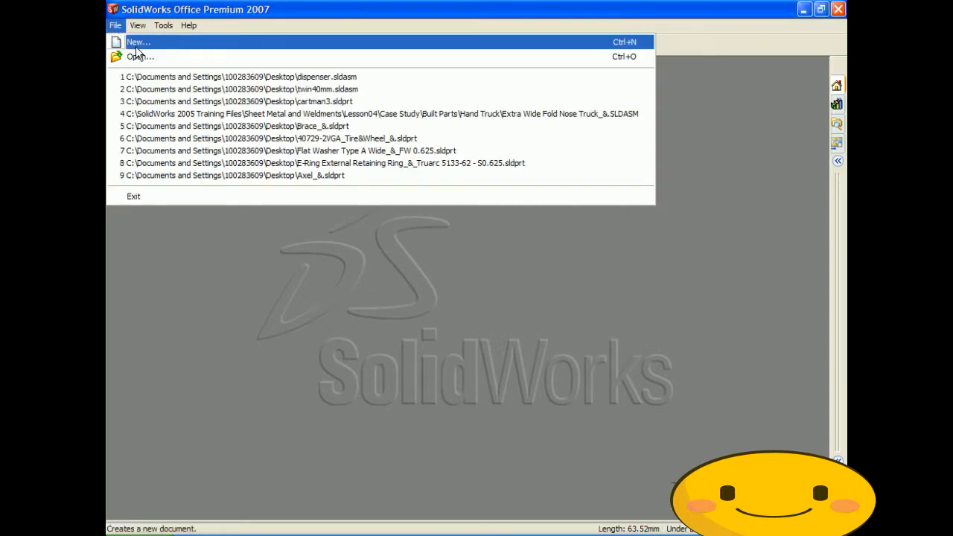
left_click(128, 40)
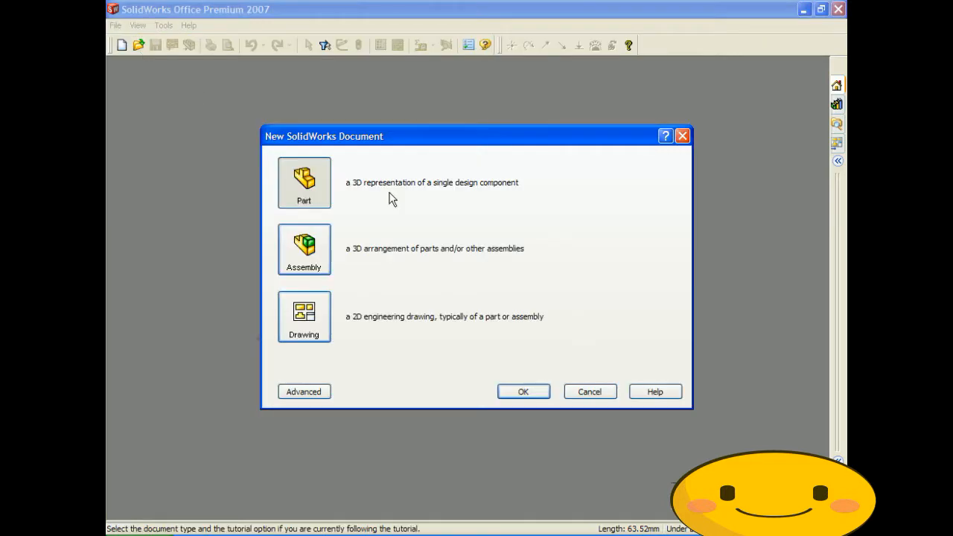
left_click(525, 392)
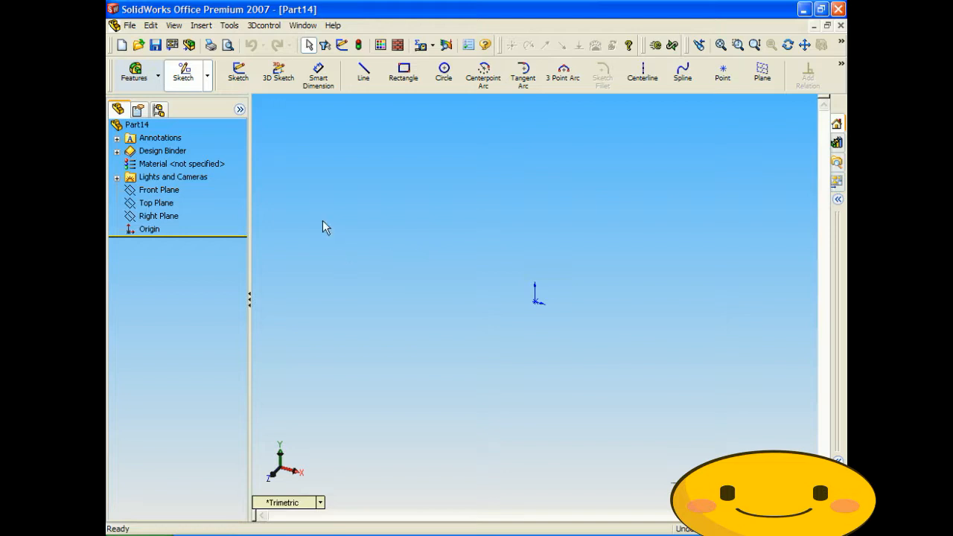
left_click(238, 73)
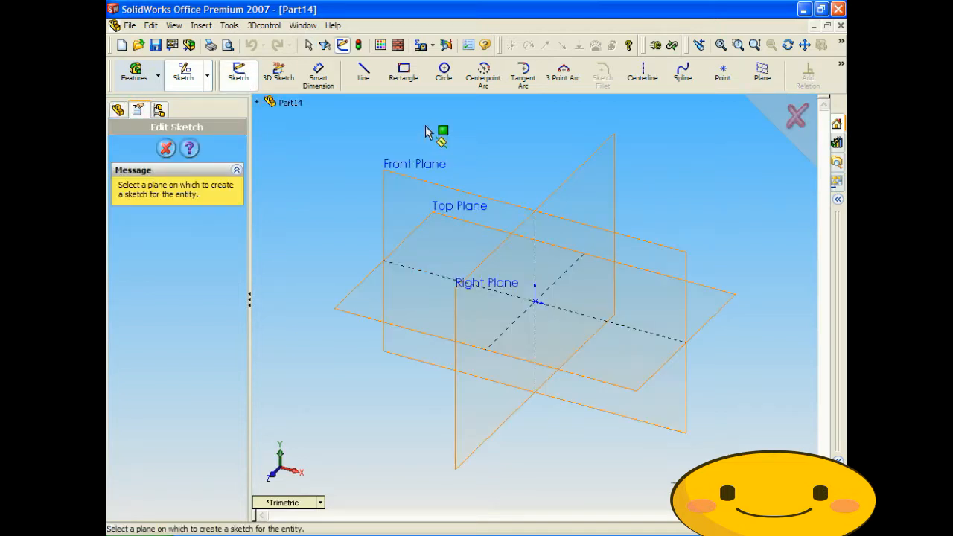
left_click(436, 169)
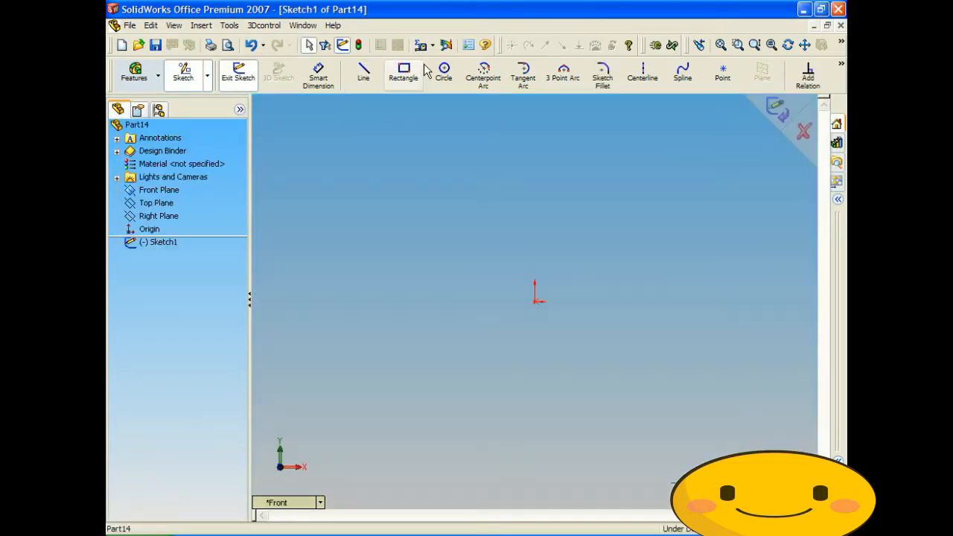
- Sketch three connected lines from the origin: up to a peak, about 105 mm down to the lower right, and back to the lower left
left_click(363, 72)
left_click(535, 301)
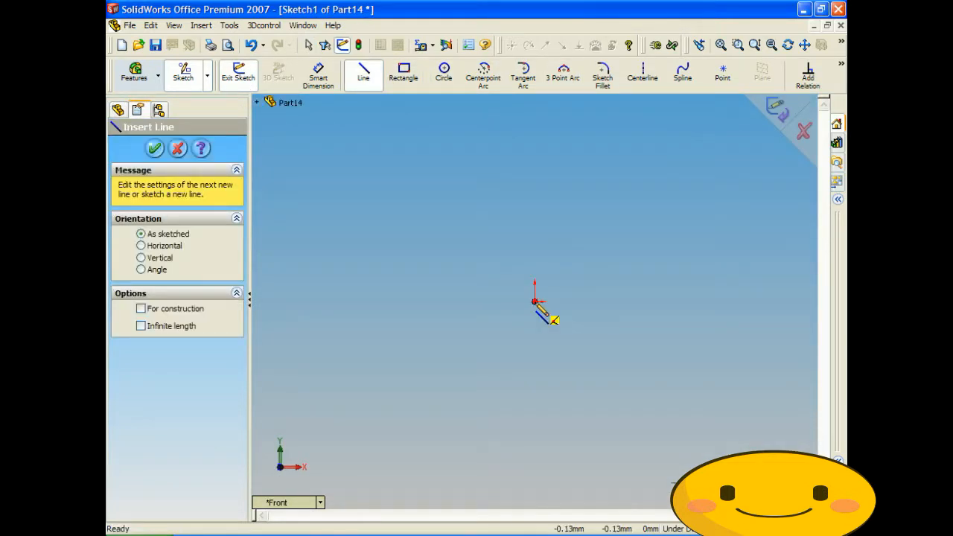
left_click(614, 146)
left_click(741, 401)
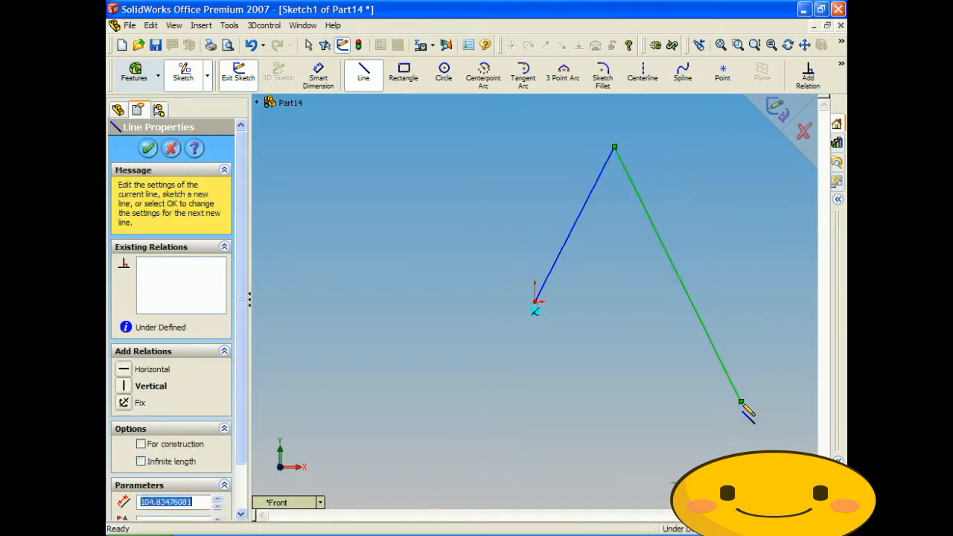
double_click(412, 460)
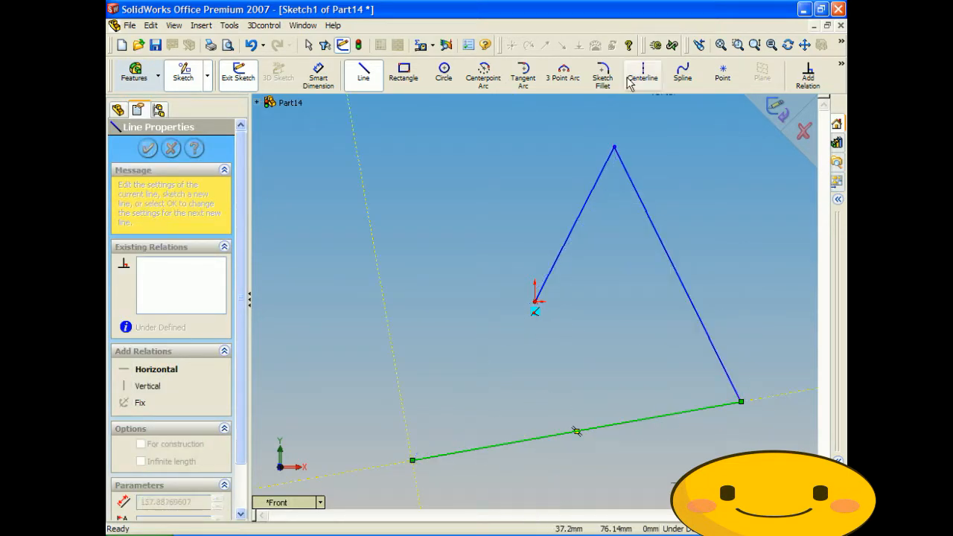
- Close the profile with a 3 Point Arc from the origin to the lower line's free end, bulging outward to the left
left_click(563, 73)
left_click(535, 309)
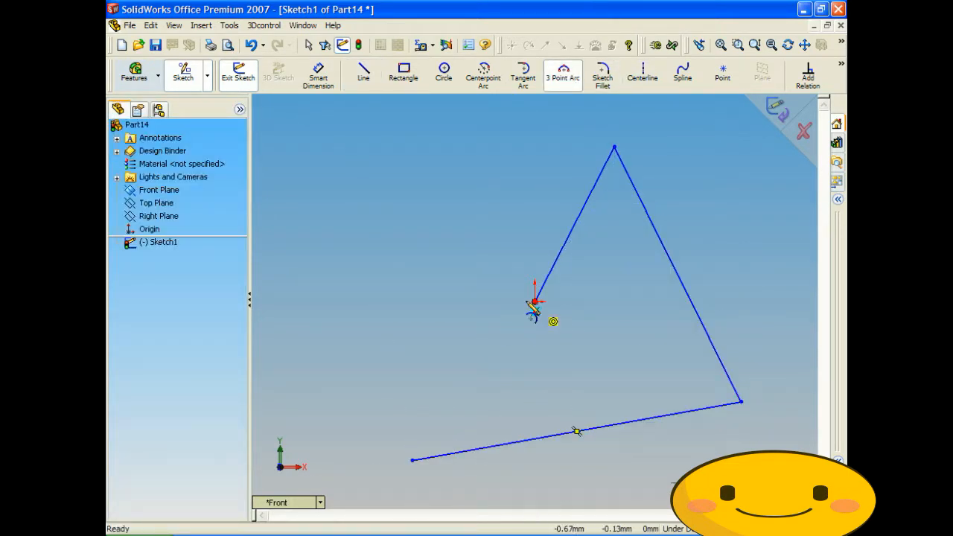
left_click(412, 460)
left_click(400, 325)
left_click(780, 125)
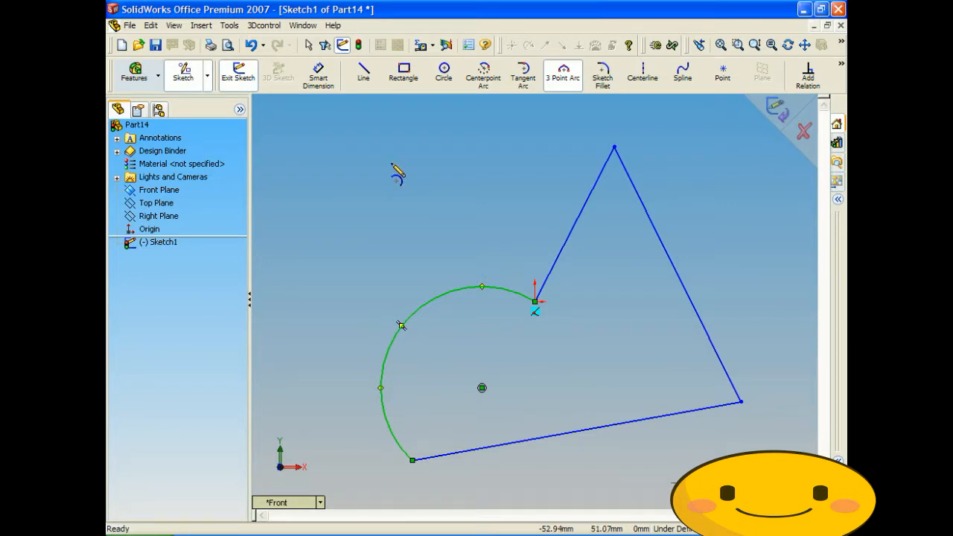
mouse_move(484, 235)
middle_mouse_down()
mouse_move(509, 251)
mouse_move(494, 234)
middle_mouse_up()
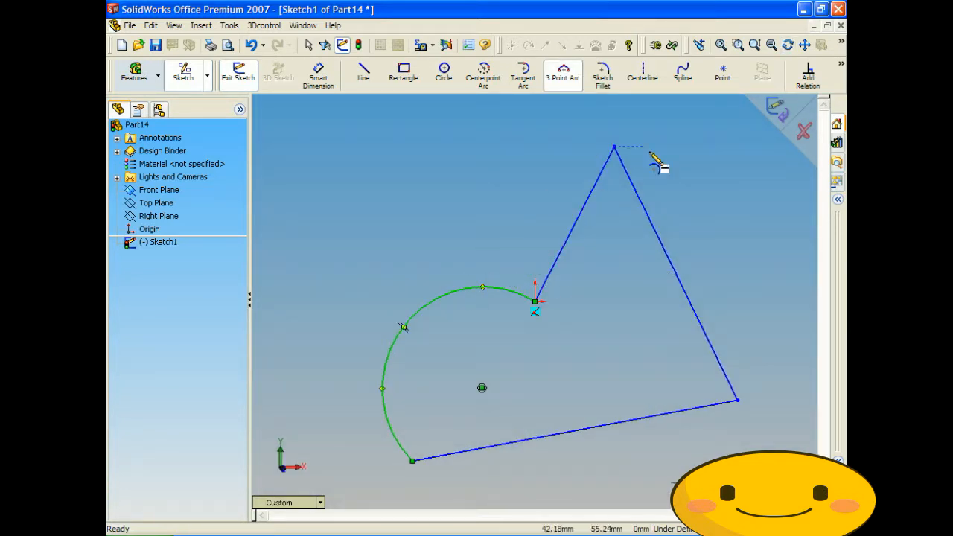
- Start the Rotate sketch tool and select the arc and all three lines as the entities to rotate
left_click(229, 25)
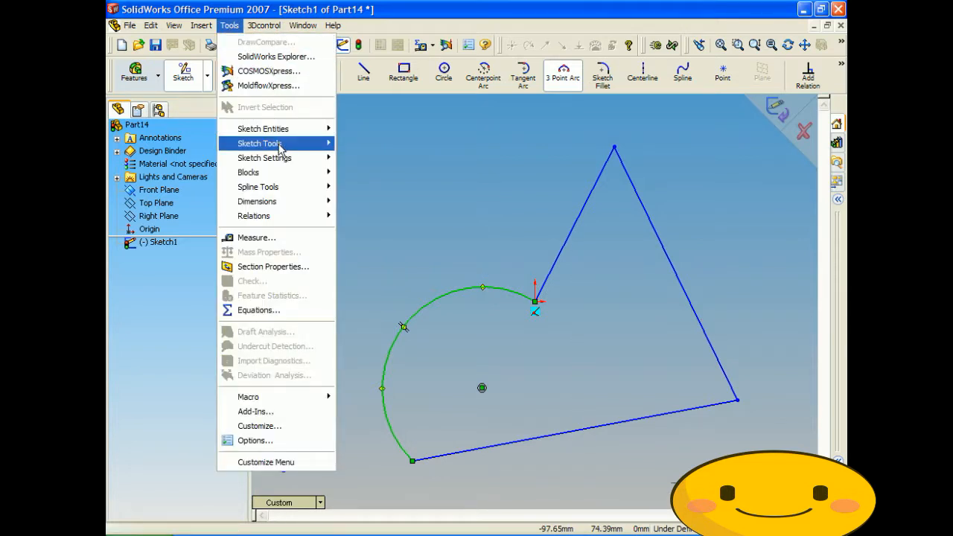
mouse_move(281, 145)
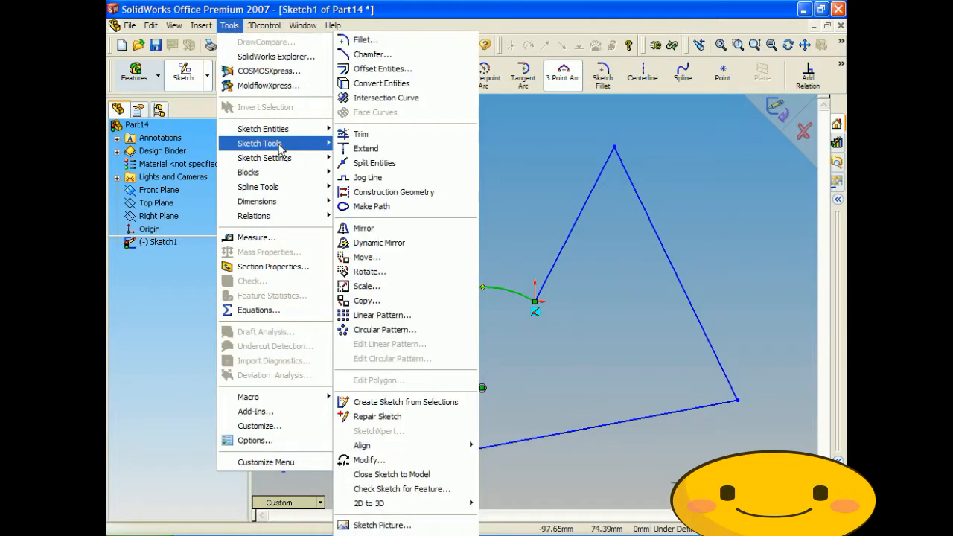
left_click(453, 277)
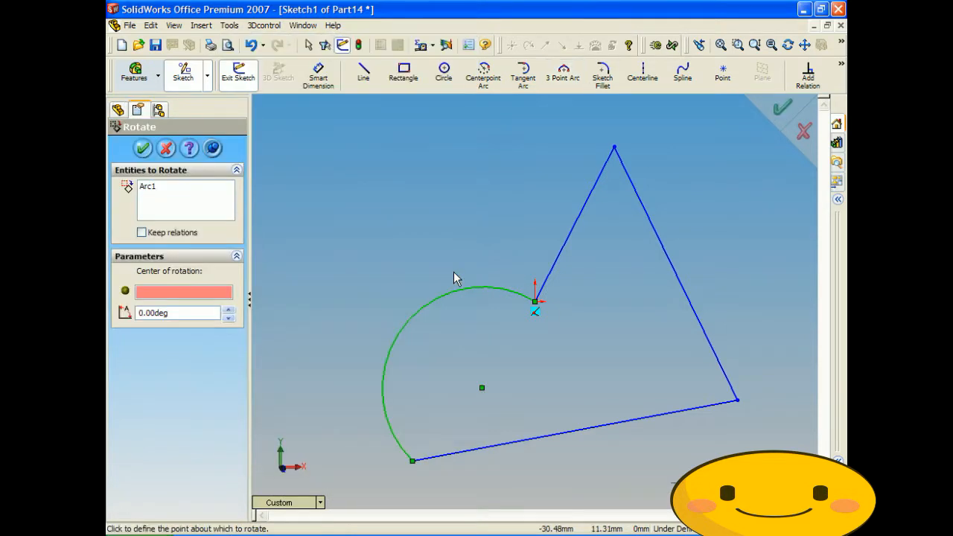
left_click(162, 192)
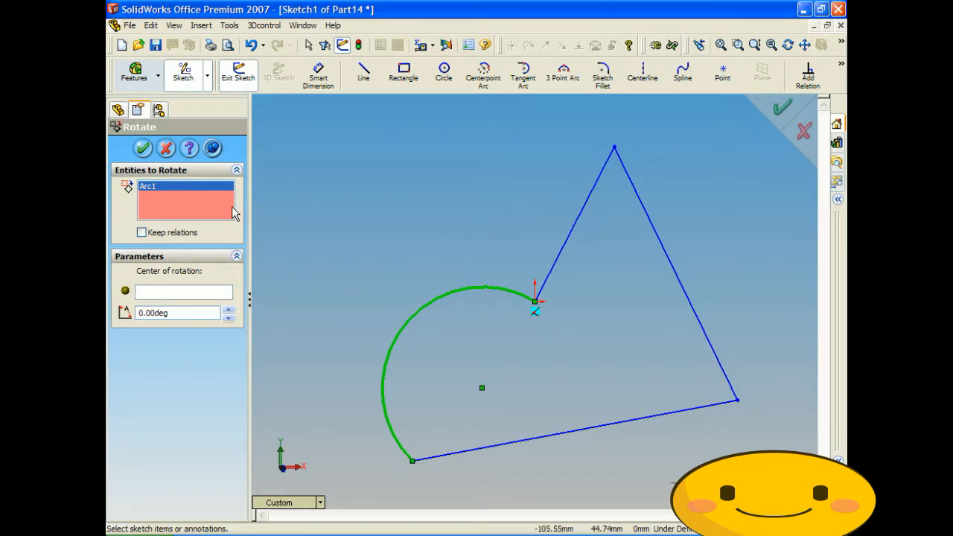
left_click(569, 248)
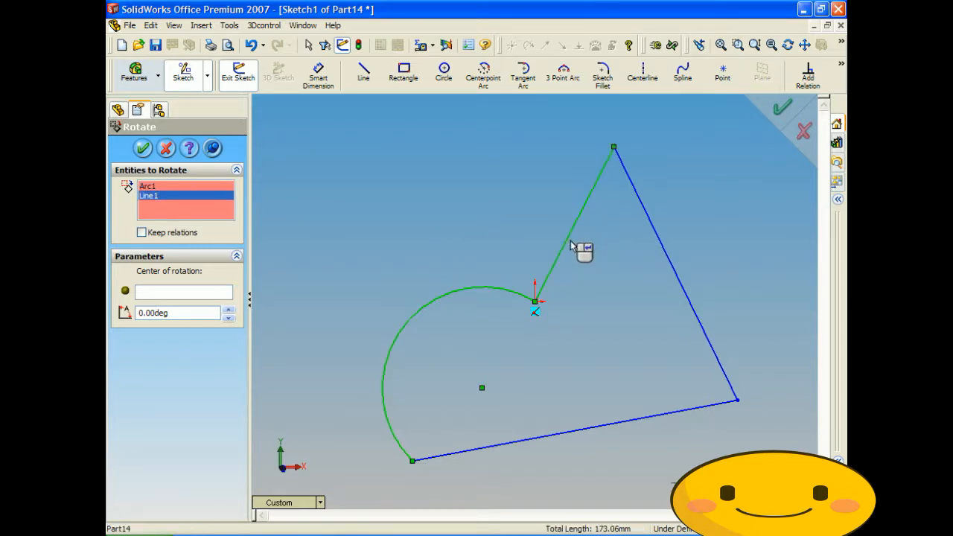
left_click(658, 231)
left_click(627, 421)
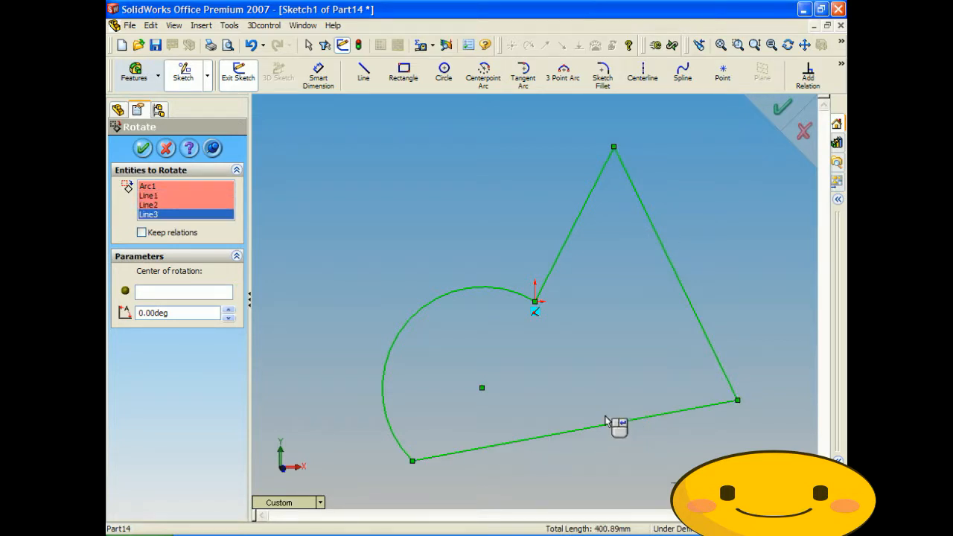
- Rotate the whole profile 90 degrees about its peak vertex and apply the rotation
left_click(190, 294)
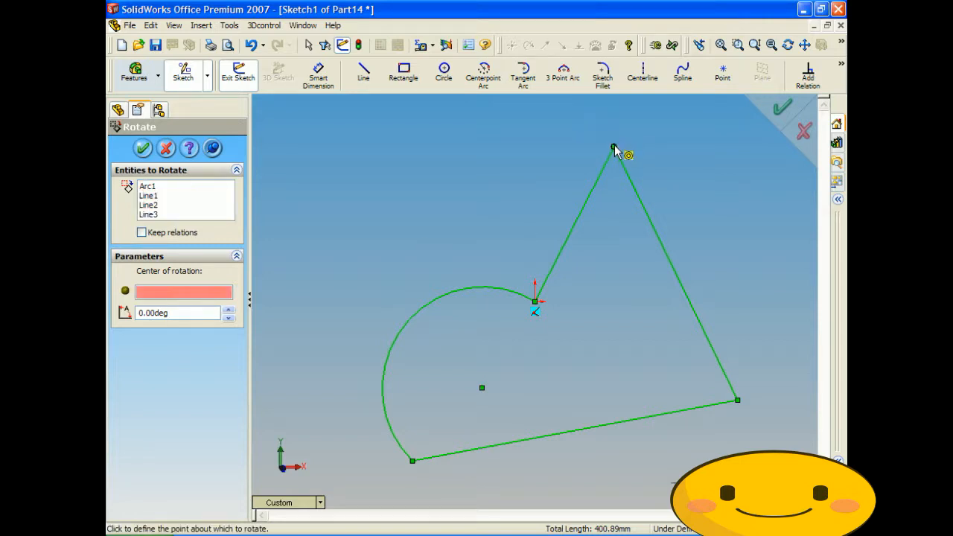
left_click(613, 147)
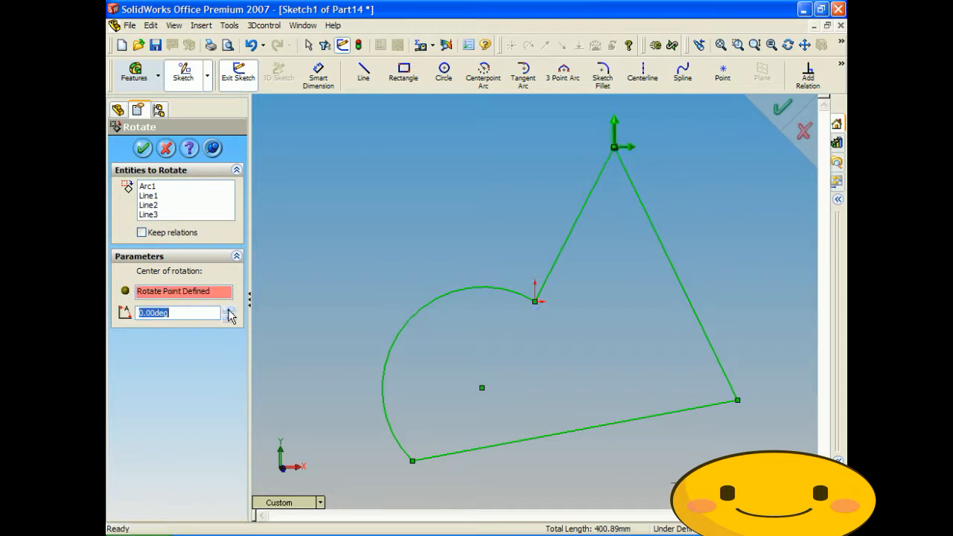
left_click_drag(229, 311, 229, 311)
scroll(516, 299, "up", 2)
scroll(593, 340, "down", 1)
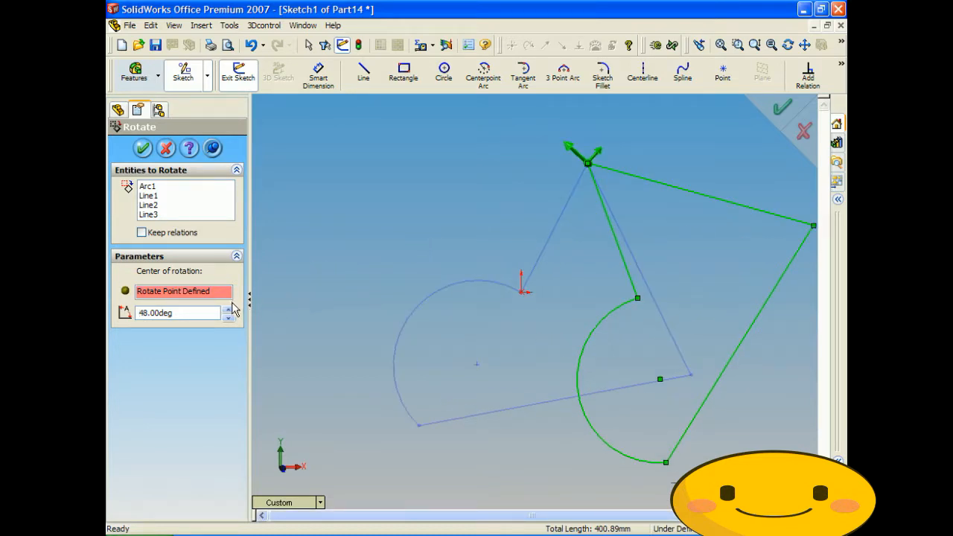
left_click_drag(231, 310, 232, 309)
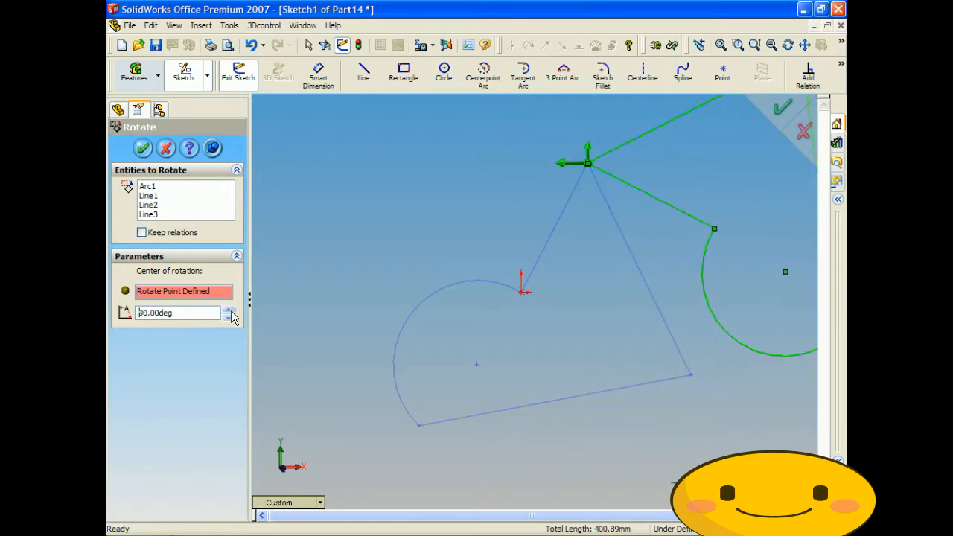
left_click(143, 148)
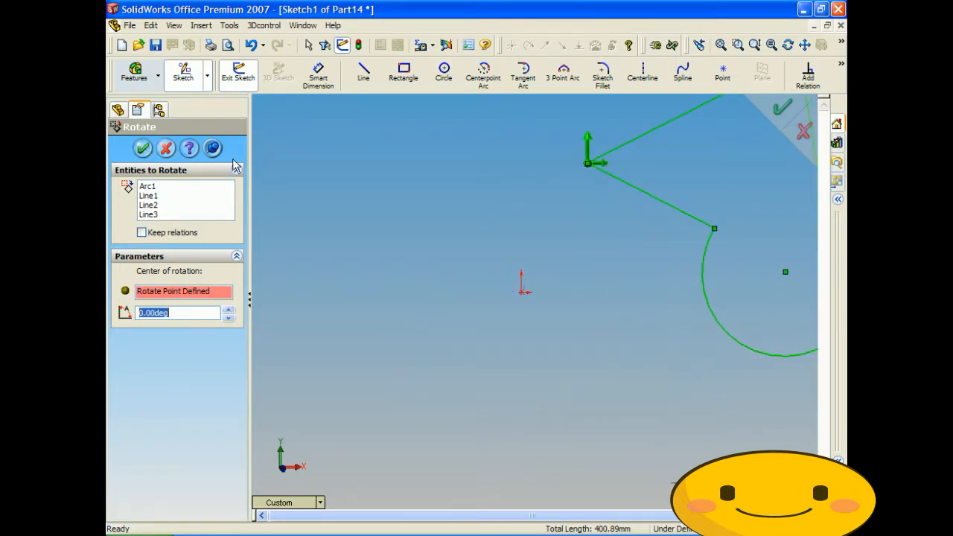
scroll(750, 310, "up", 3)
scroll(744, 246, "down", 2)
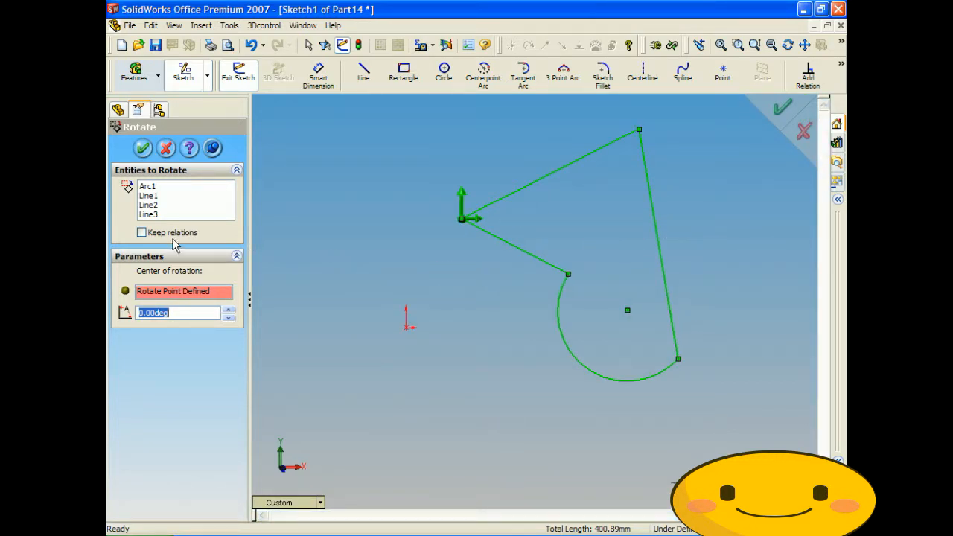
- Remove all three lines from the entities to rotate, keeping only the arc
left_click(170, 211)
left_click(165, 215)
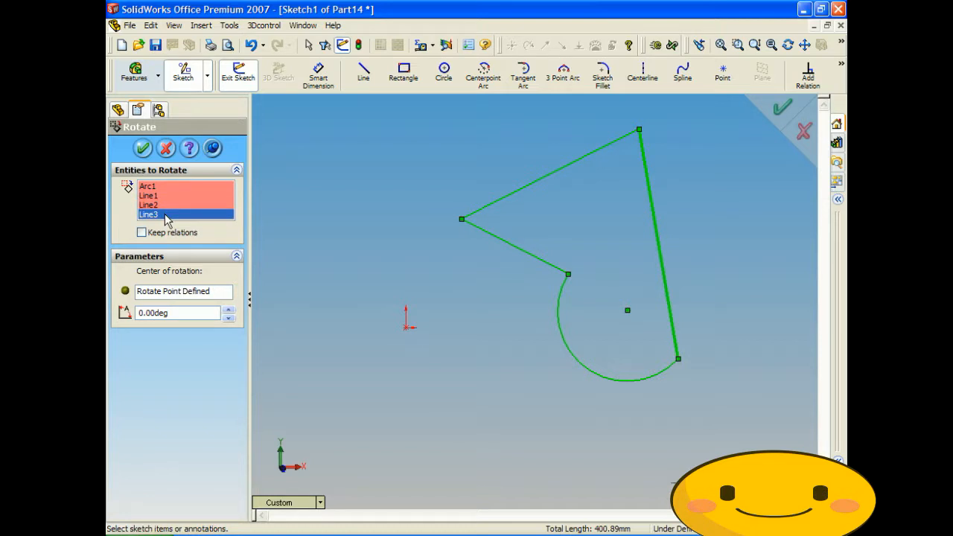
key("Delete")
left_click(165, 205)
key("Delete")
left_click(159, 196)
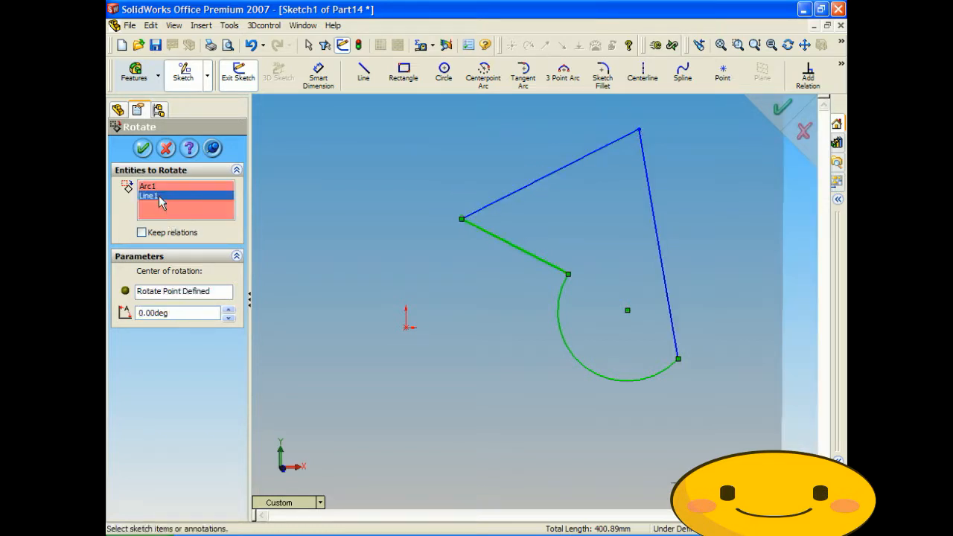
key("Delete")
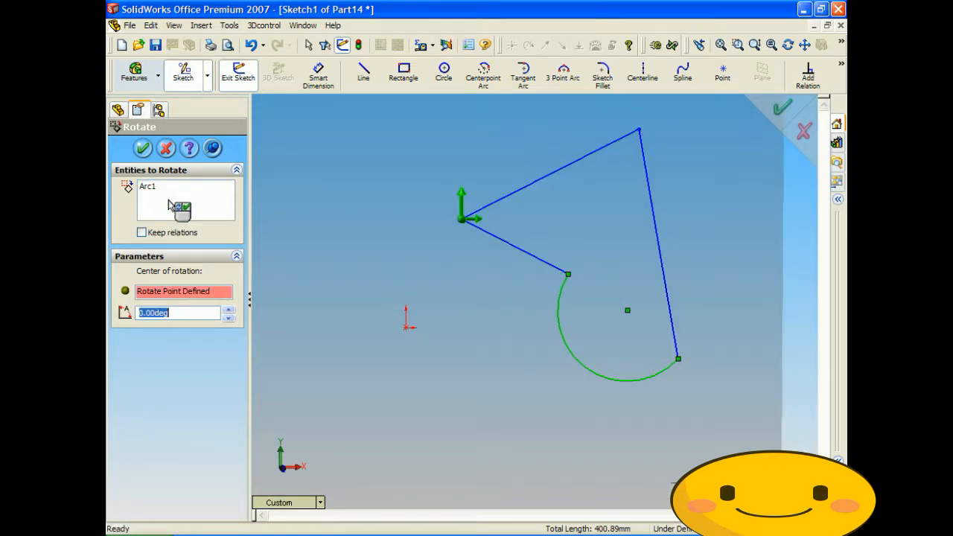
- Try rotating the arc about its own center point, increasing the angle to 213 degrees
left_click(179, 294)
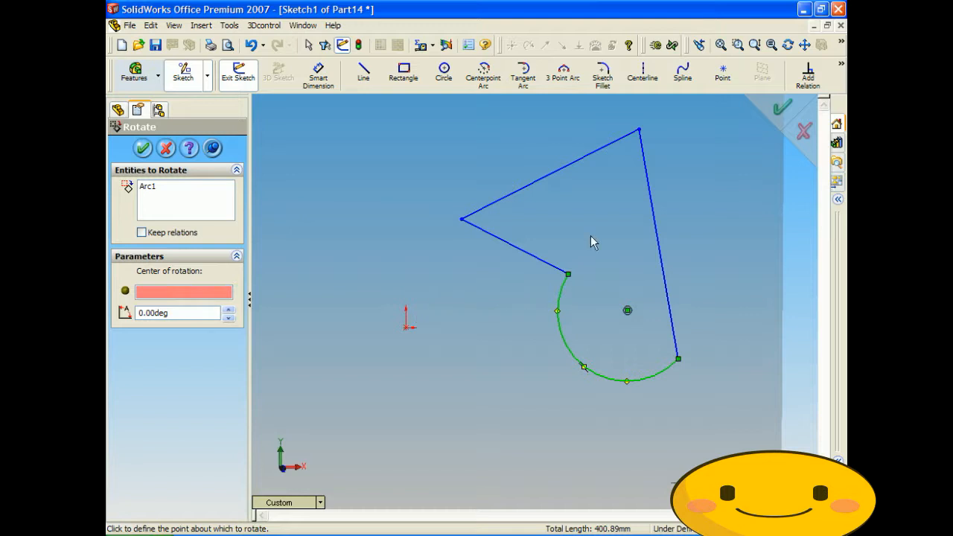
left_click(628, 311)
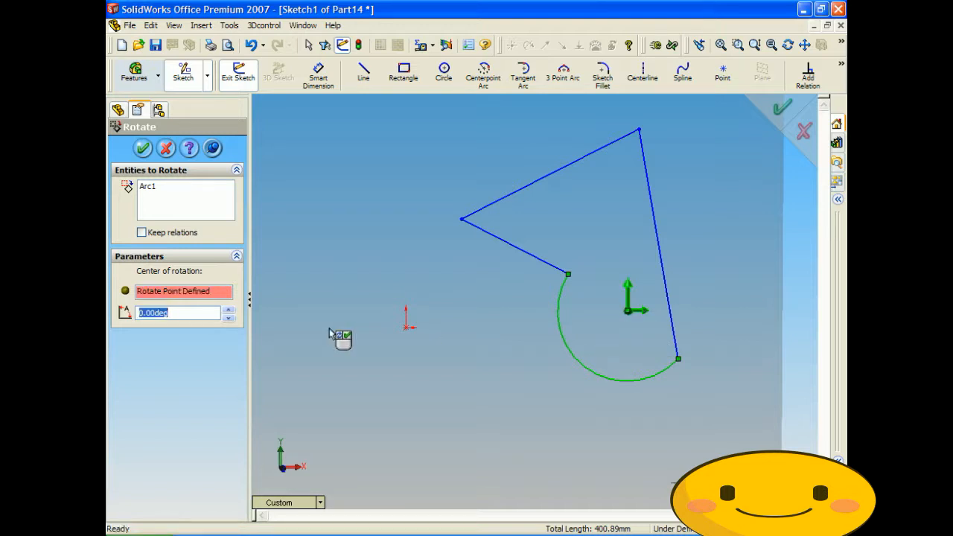
left_click(232, 311)
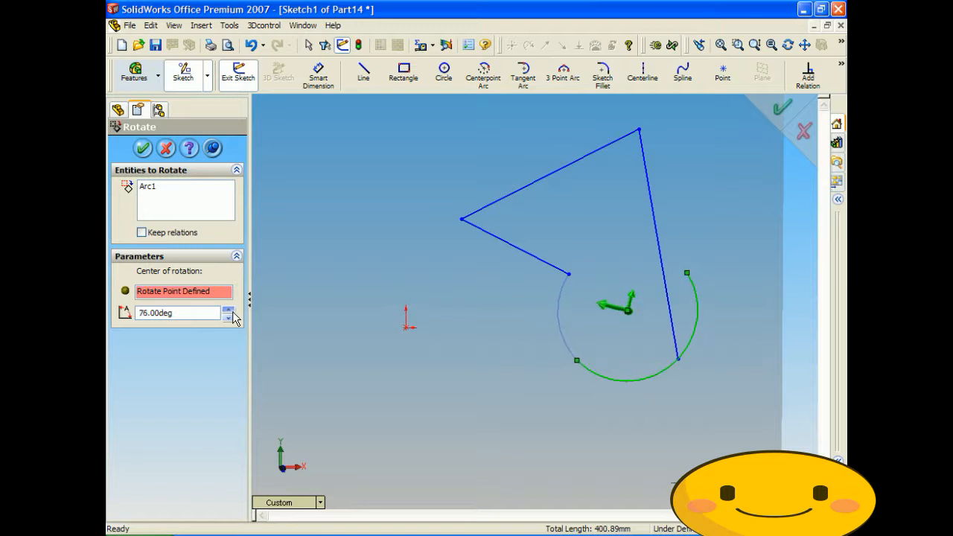
left_click(228, 311)
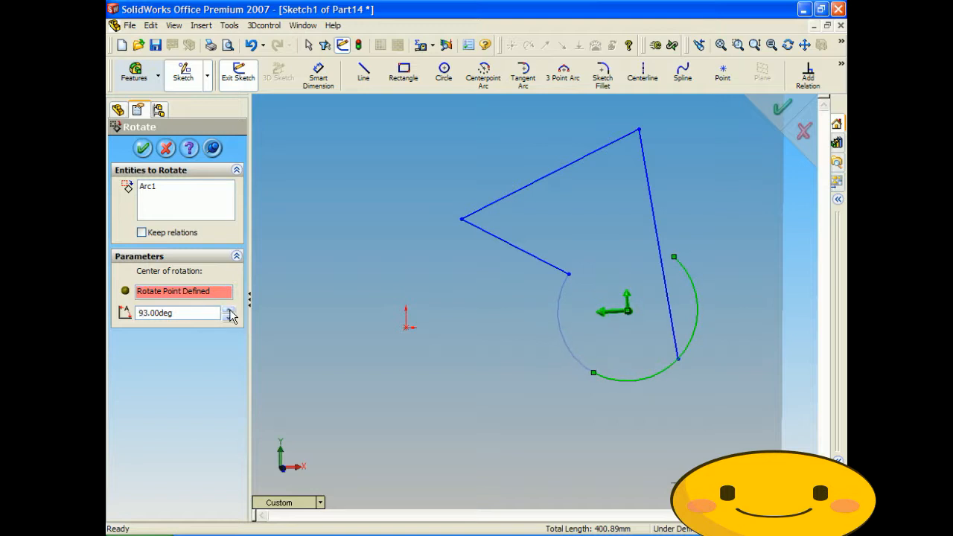
left_click(227, 311)
left_click(228, 311)
left_click(228, 311)
left_click(228, 311)
left_click(228, 311)
left_click(228, 311)
left_click(227, 311)
left_click(227, 311)
left_click(228, 311)
left_click(227, 311)
left_click(228, 311)
left_click(227, 311)
left_click(229, 311)
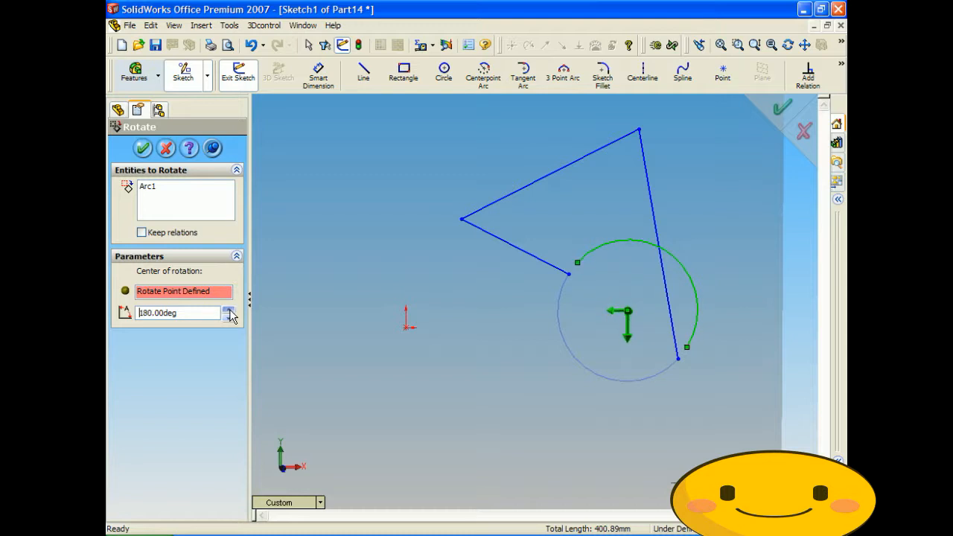
left_click(229, 311)
left_click(228, 312)
left_click(228, 311)
left_click(229, 311)
left_click(230, 311)
- Try rotating the arc about the leftmost vertex of the profile at an angle of 21 degrees
left_click(195, 296)
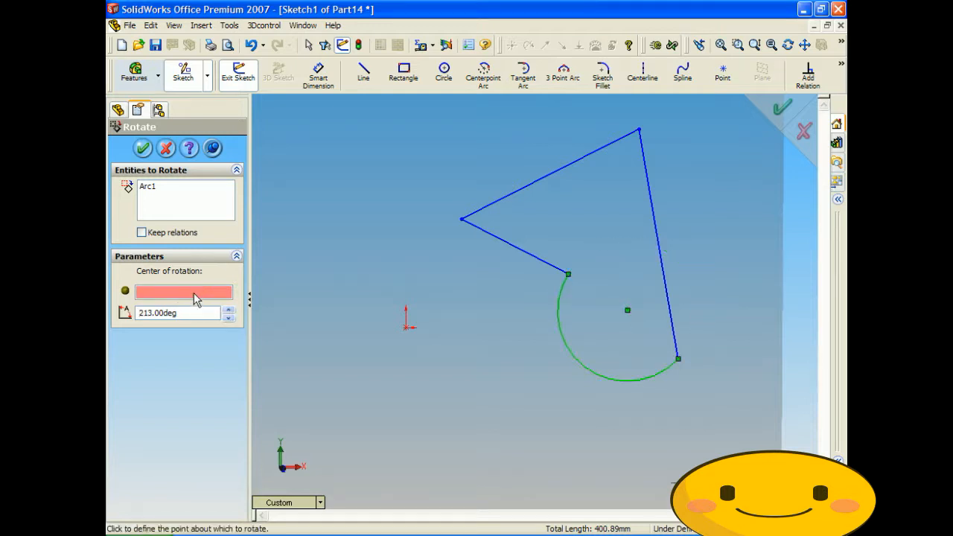
left_click(462, 219)
left_click(230, 311)
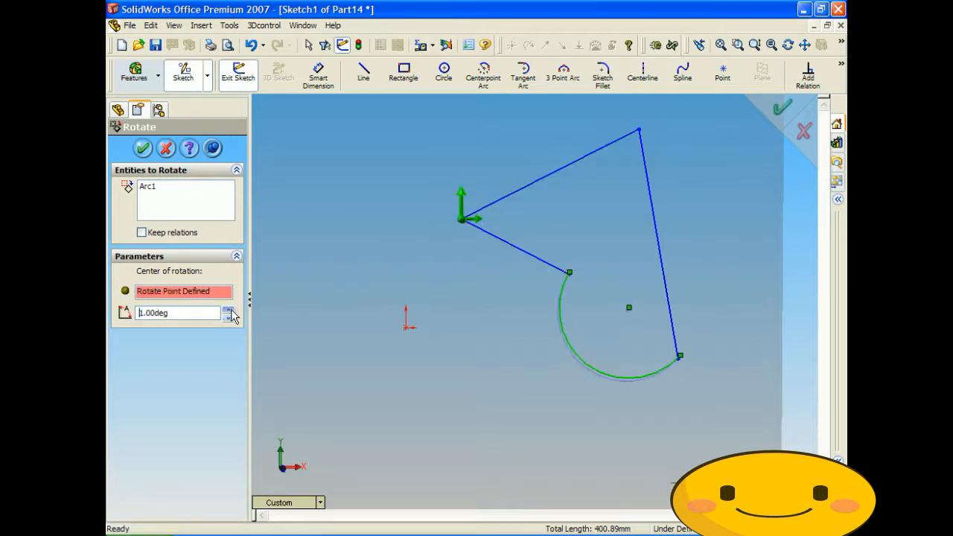
left_click_drag(230, 313, 230, 319)
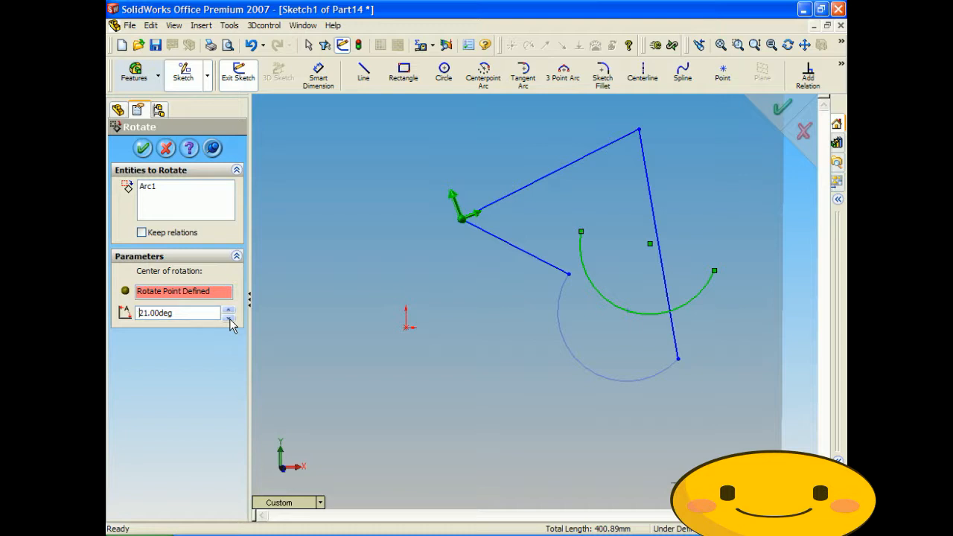
- Set the arc's own center as the center of rotation again and try an angle of 34 degrees
left_click(187, 295)
left_click(629, 312)
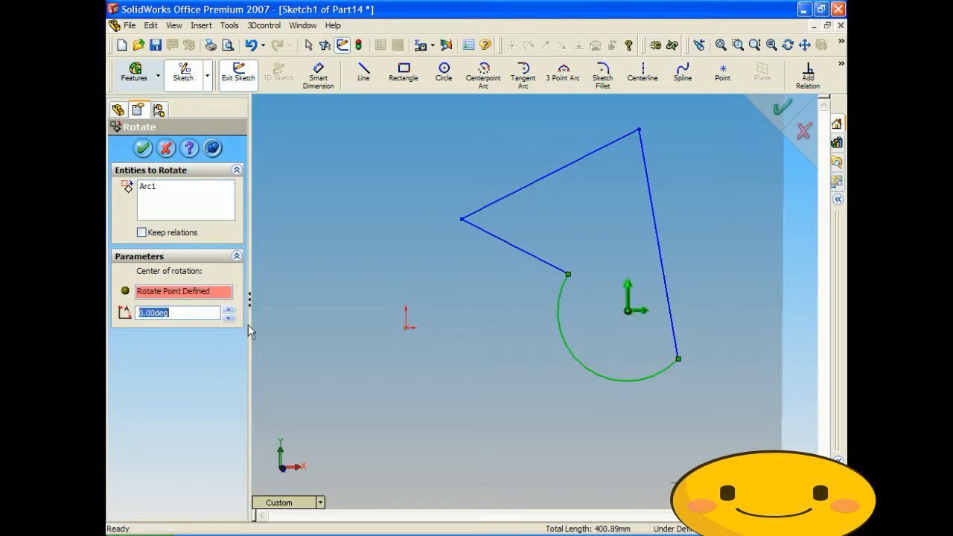
left_click(230, 311)
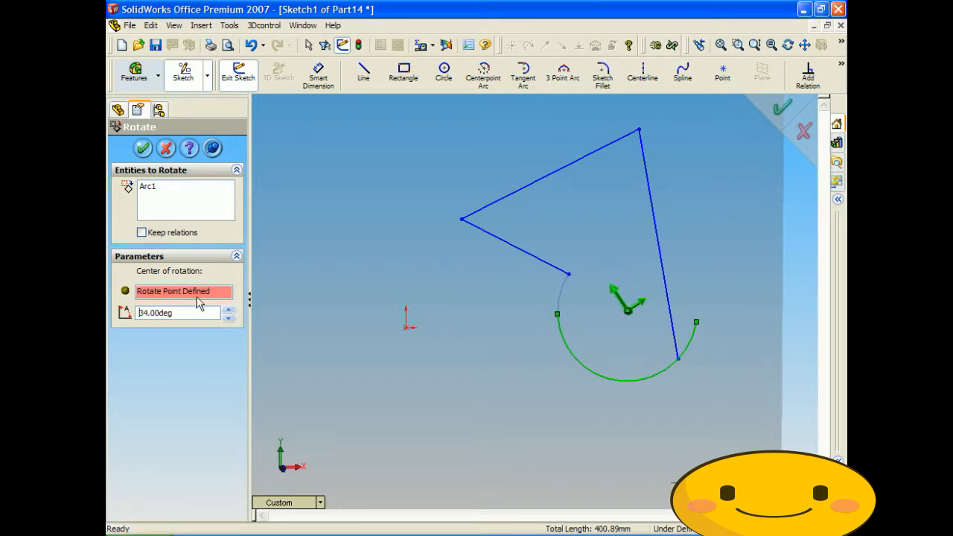
- Rotate the arc 26 degrees about the leftmost vertex of the profile and apply the rotation
left_click(200, 292)
left_click(462, 218)
left_click(231, 310)
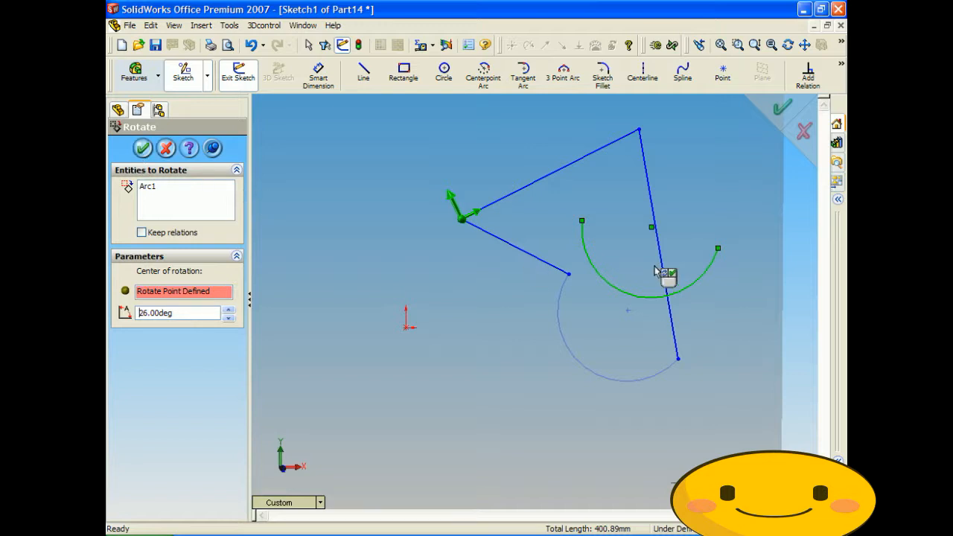
left_click(146, 151)
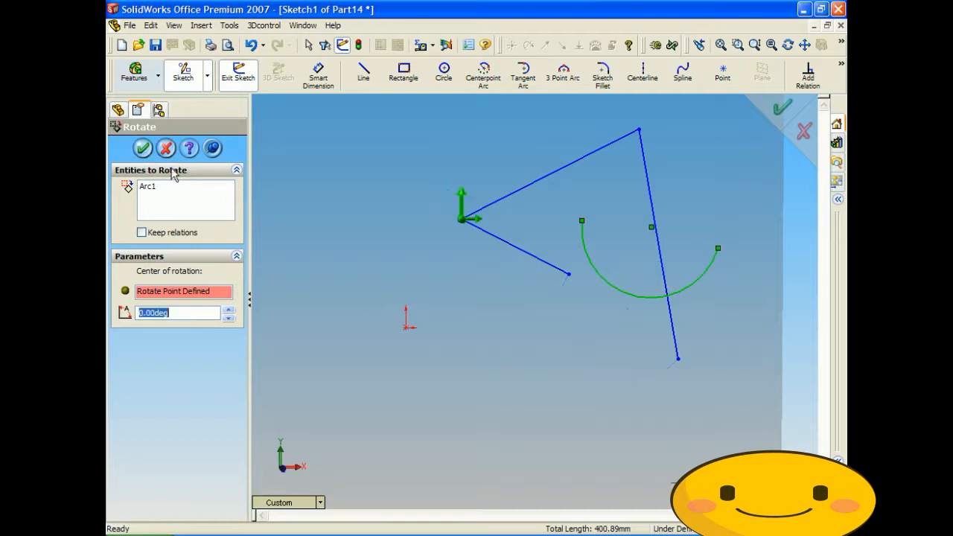
- Replace the arc with the short lower line from the leftmost vertex as the entity to rotate
left_click(552, 331)
mouse_move(552, 337)
middle_mouse_down()
mouse_move(504, 230)
mouse_move(484, 326)
middle_mouse_up()
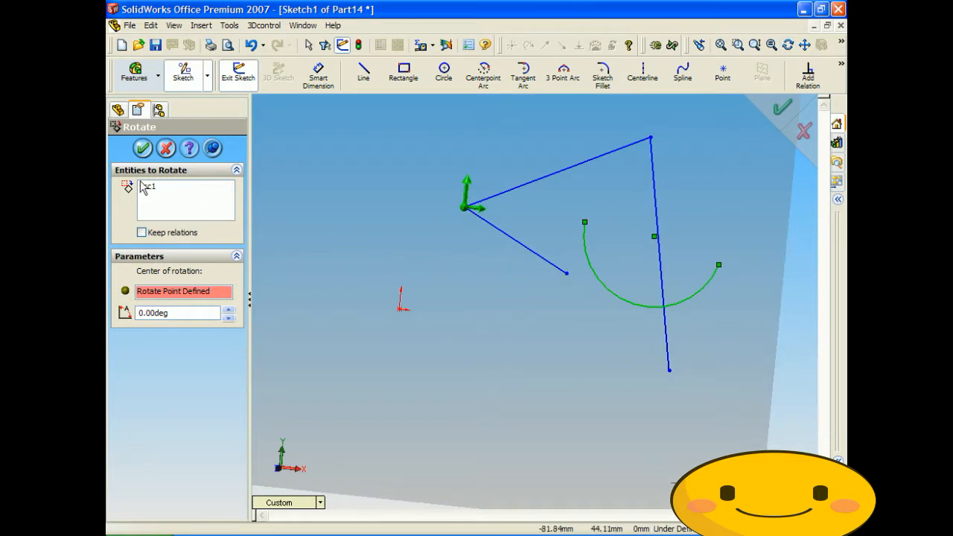
left_click(169, 196)
left_click(161, 185)
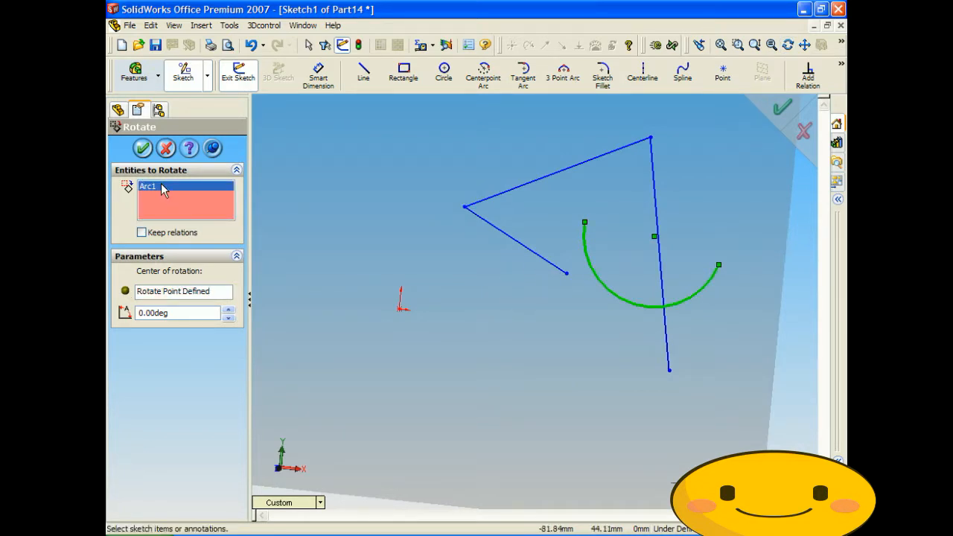
key("Delete")
left_click(496, 229)
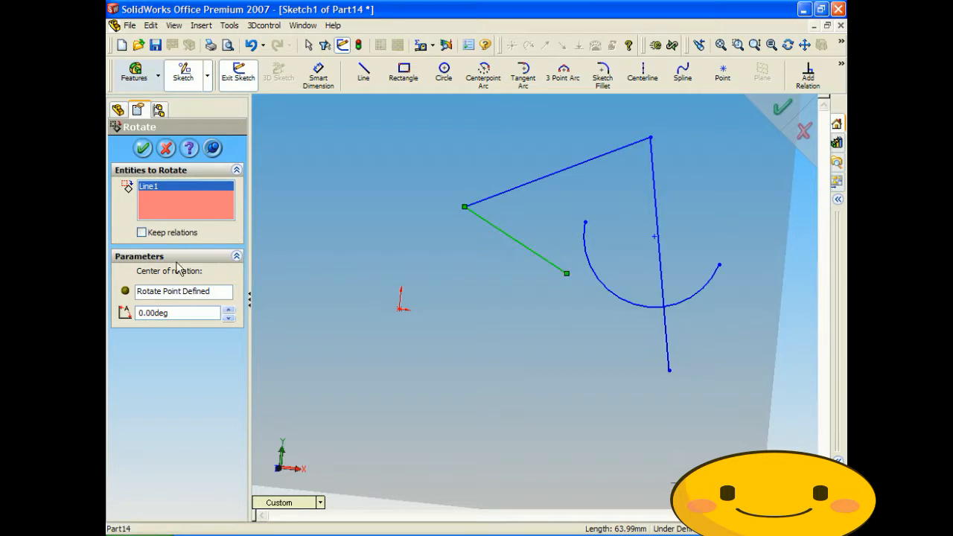
- Rotate the short line 25 degrees about the leftmost vertex and apply the rotation
left_click(165, 293)
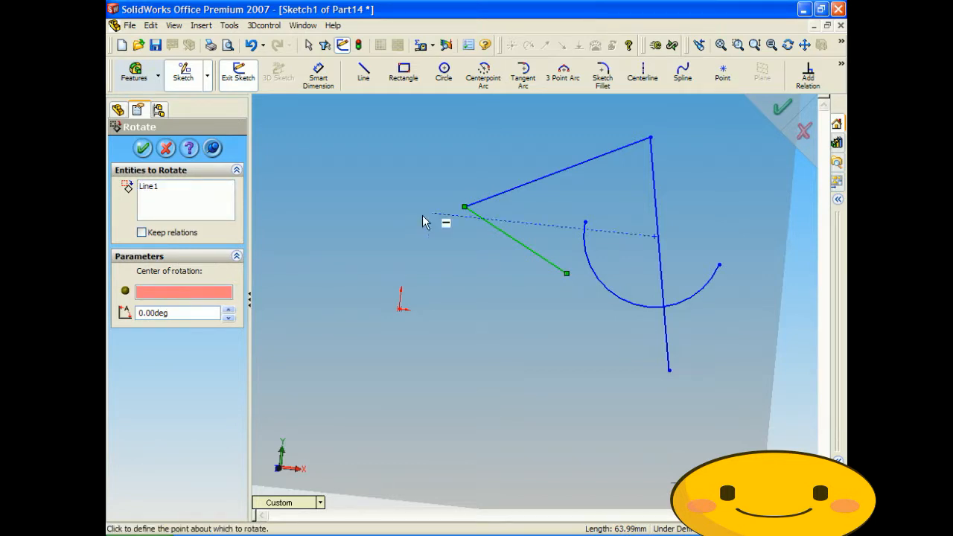
left_click(464, 207)
left_click(229, 309)
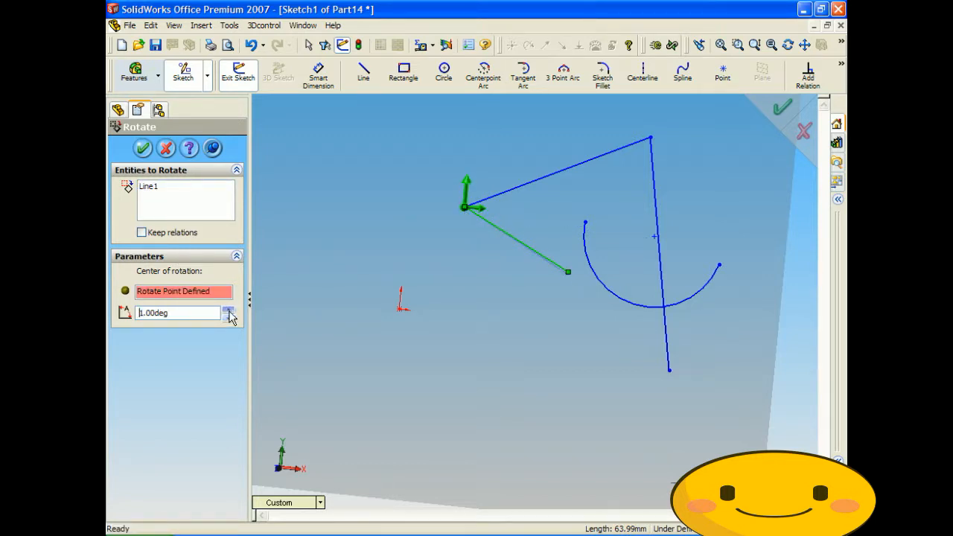
left_click_drag(228, 310, 229, 310)
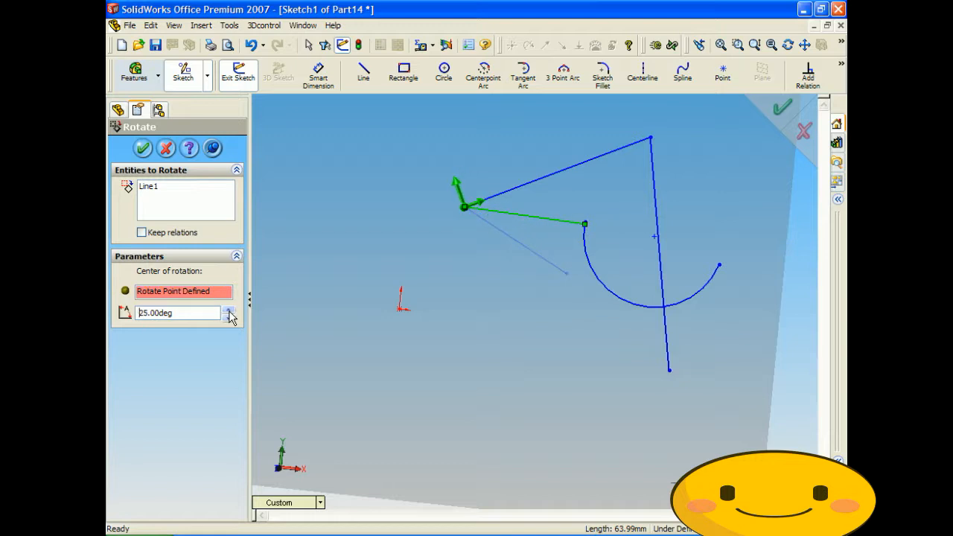
left_click(142, 148)
- Try rotating the short line freehand about the leftmost vertex, ending at 270 degrees, and cancel the rotation
mouse_move(487, 290)
middle_mouse_down()
mouse_move(439, 295)
mouse_move(493, 287)
middle_mouse_up()
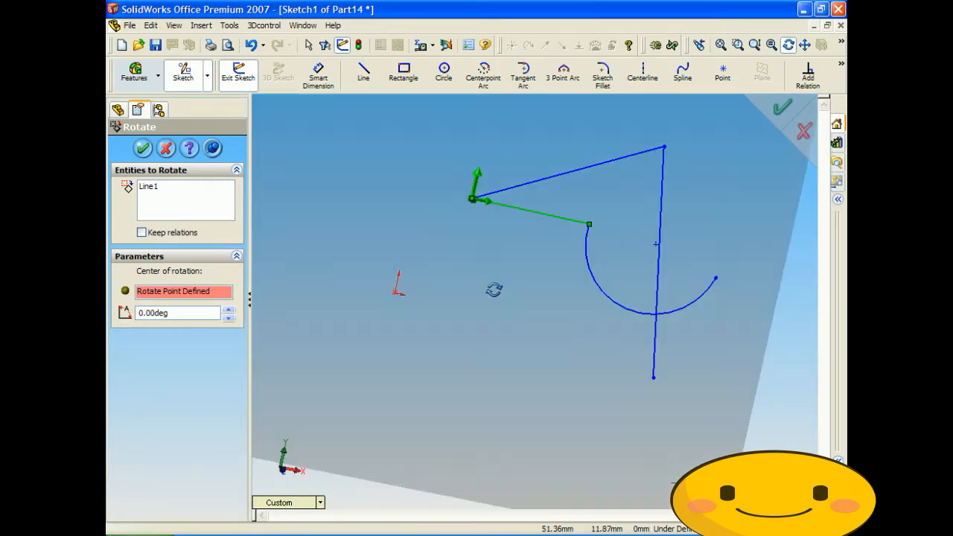
left_click(652, 359)
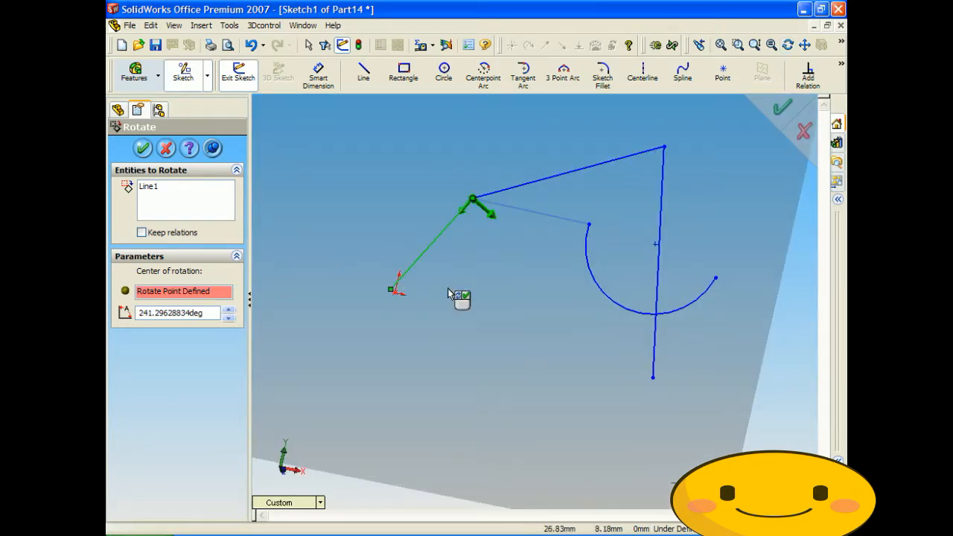
left_click(588, 231)
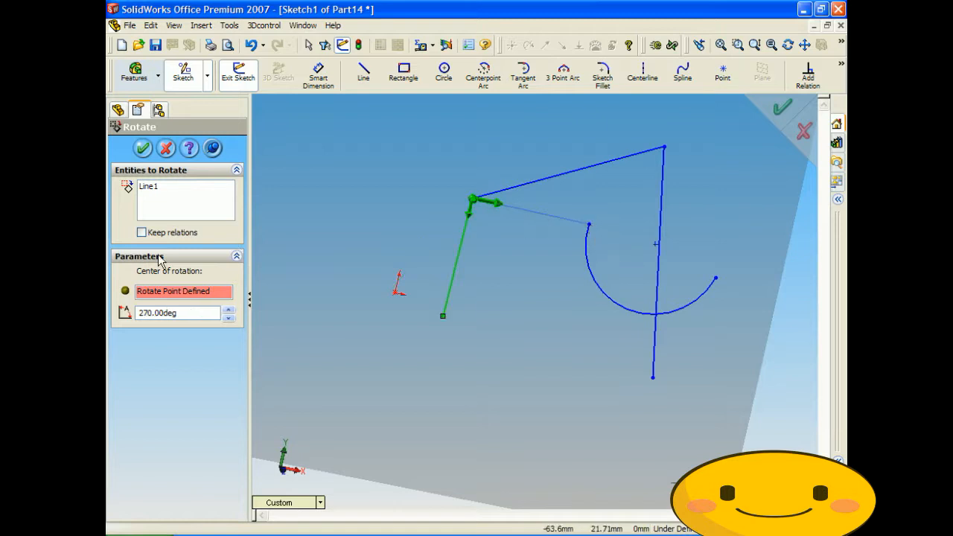
left_click(168, 148)
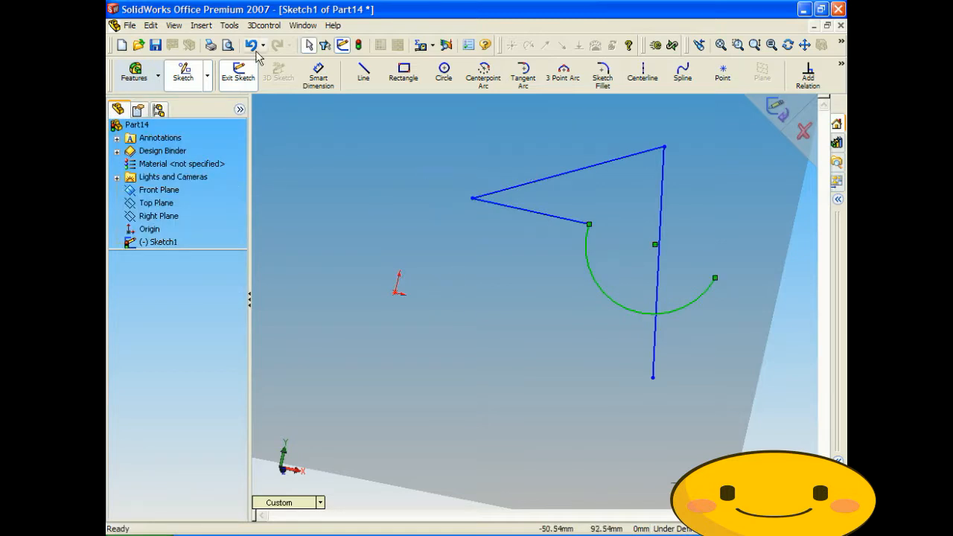
- Start the Rotate sketch tool and replace the arc with the long near-vertical line as the entity to rotate
left_click(230, 28)
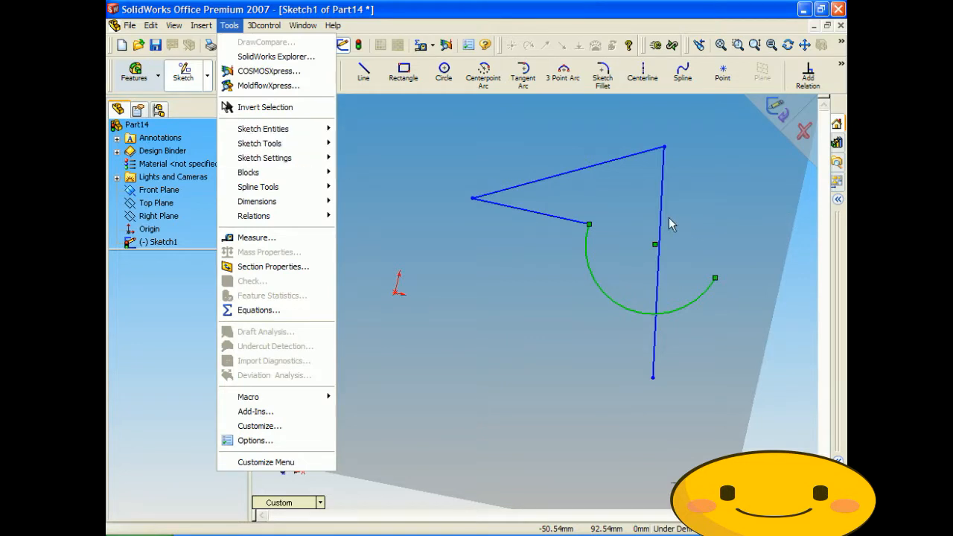
mouse_move(259, 143)
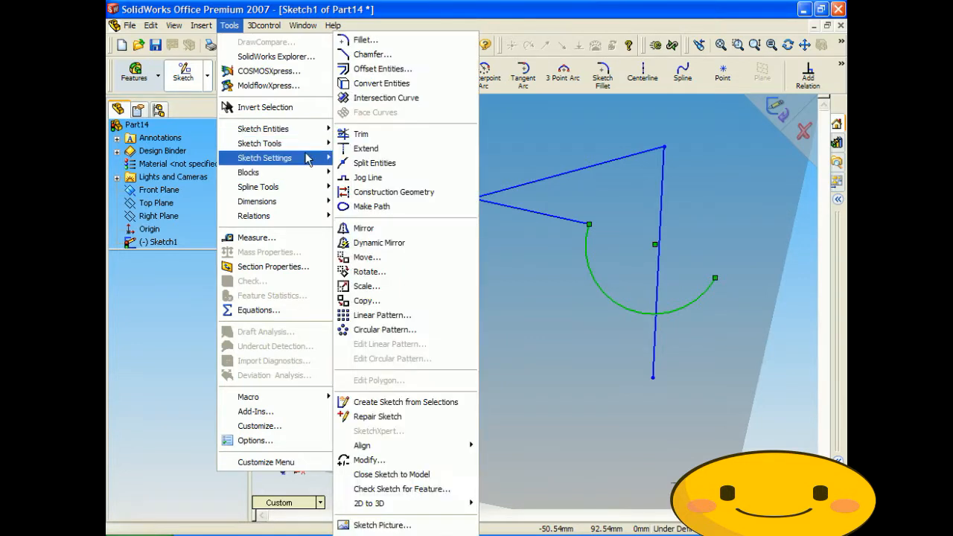
left_click(368, 271)
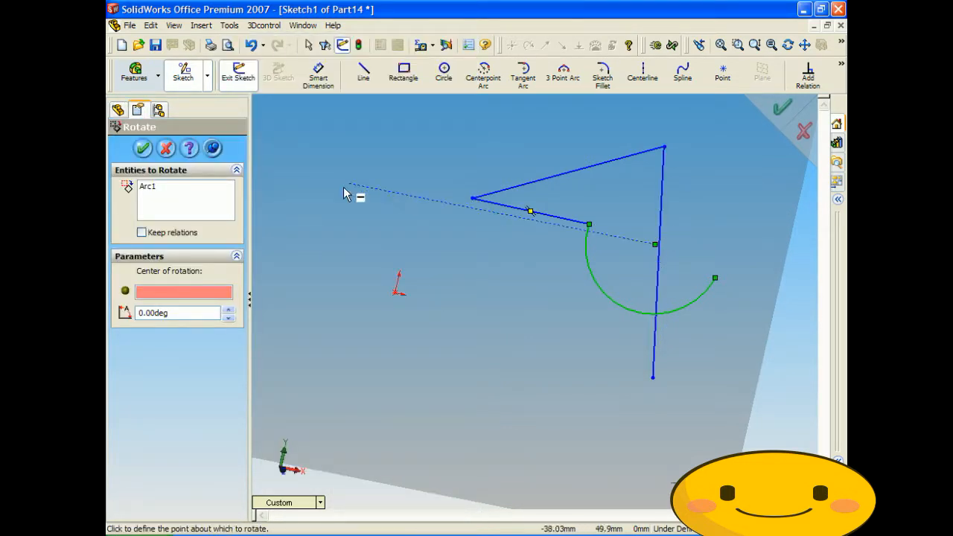
left_click(155, 194)
left_click(151, 187)
key("Delete")
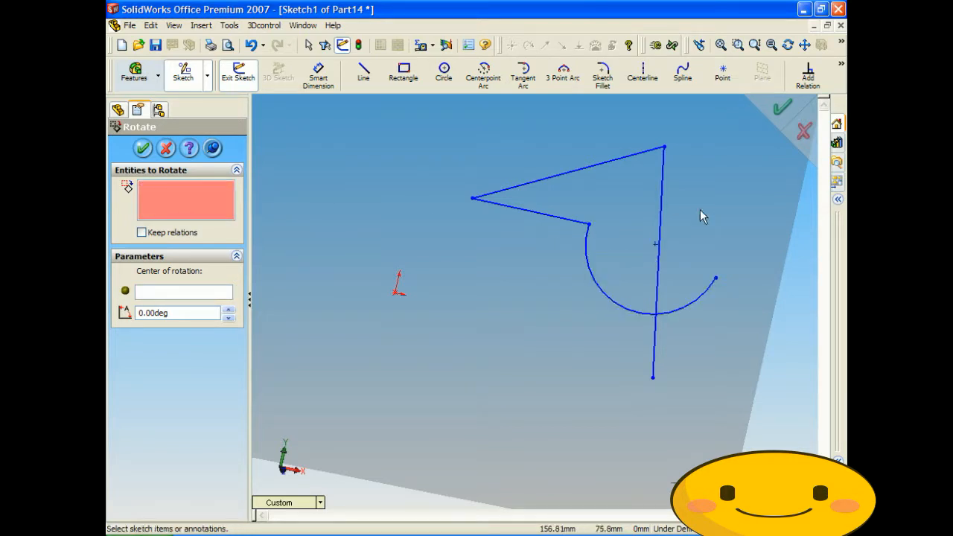
left_click(660, 220)
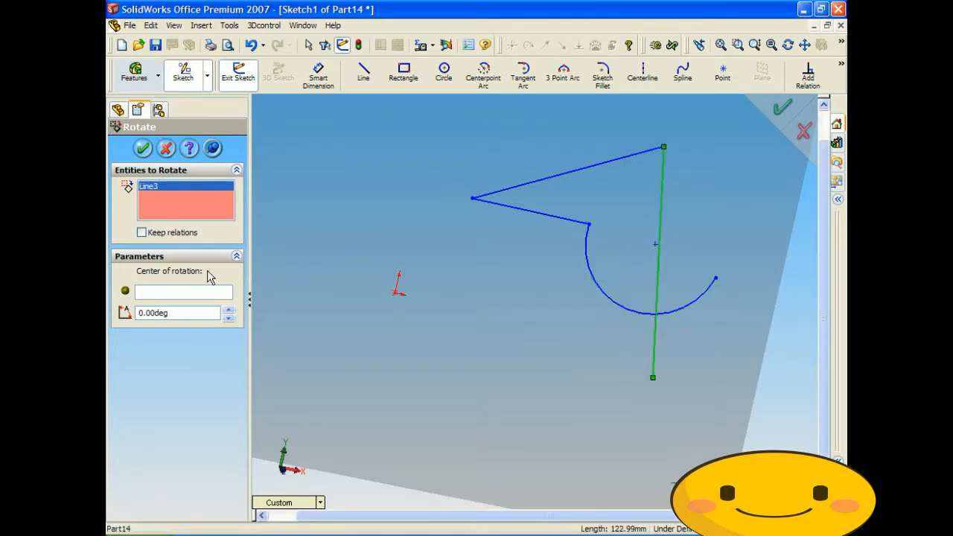
- Rotate the long line 24 degrees about its upper endpoint and apply the rotation
left_click(145, 292)
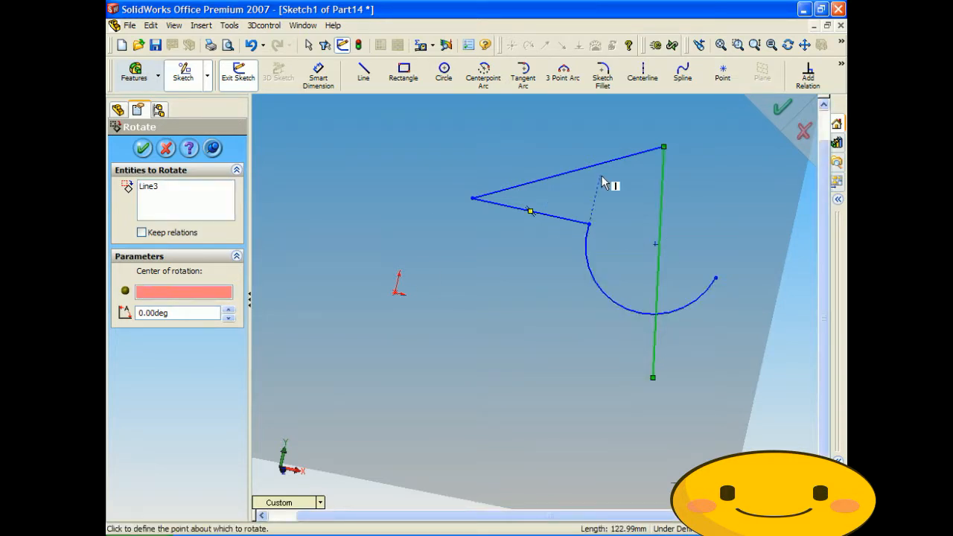
left_click(662, 147)
left_click_drag(229, 311, 228, 312)
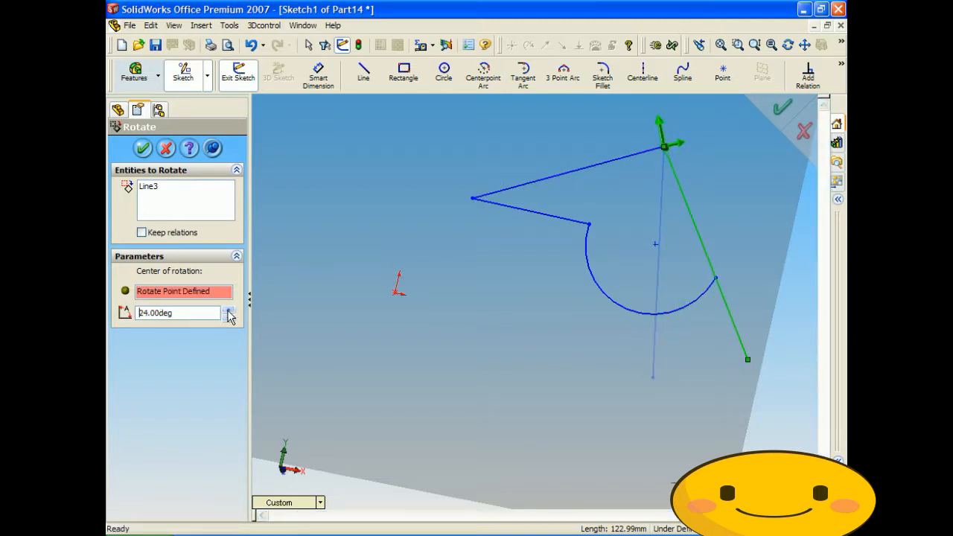
left_click(143, 148)
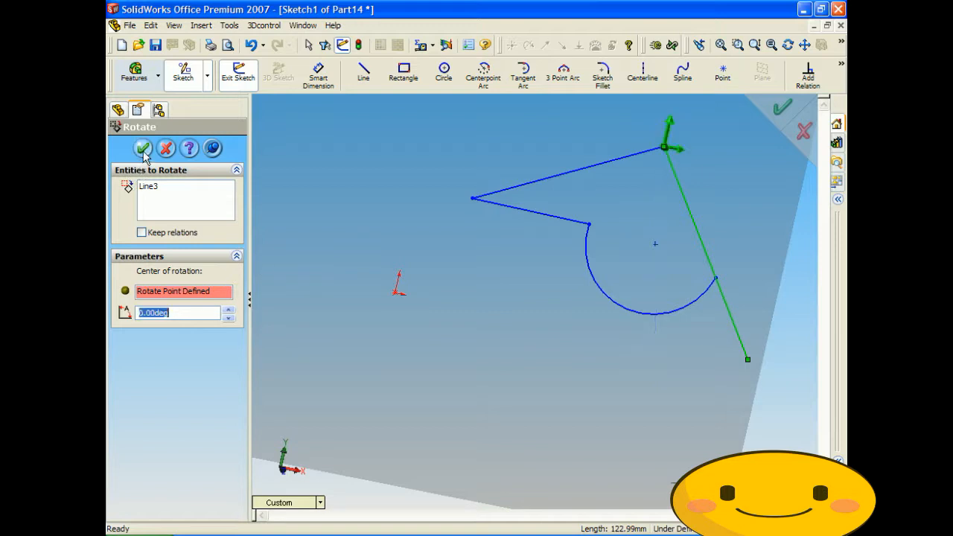
left_click(781, 108)
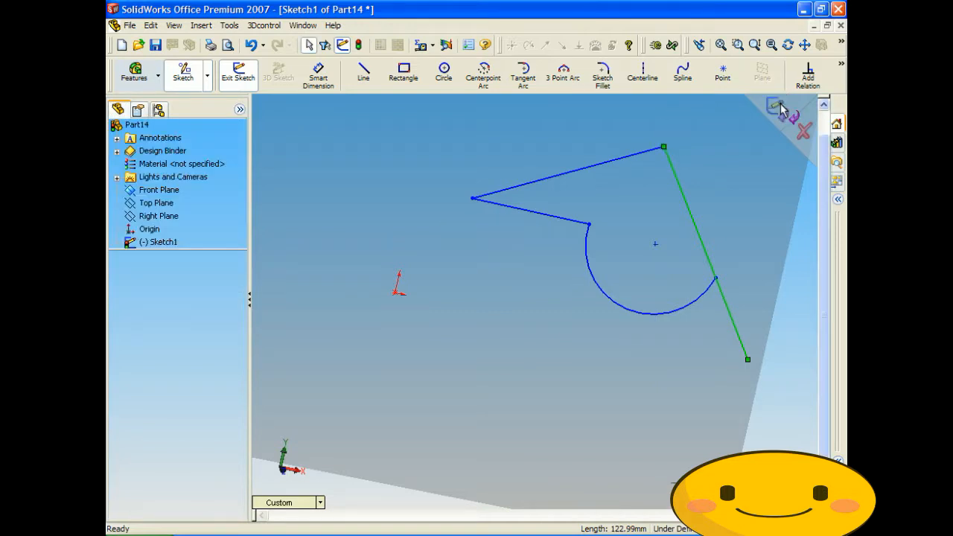
mouse_move(704, 198)
middle_mouse_down()
mouse_move(564, 145)
mouse_move(514, 164)
mouse_move(658, 181)
middle_mouse_up()
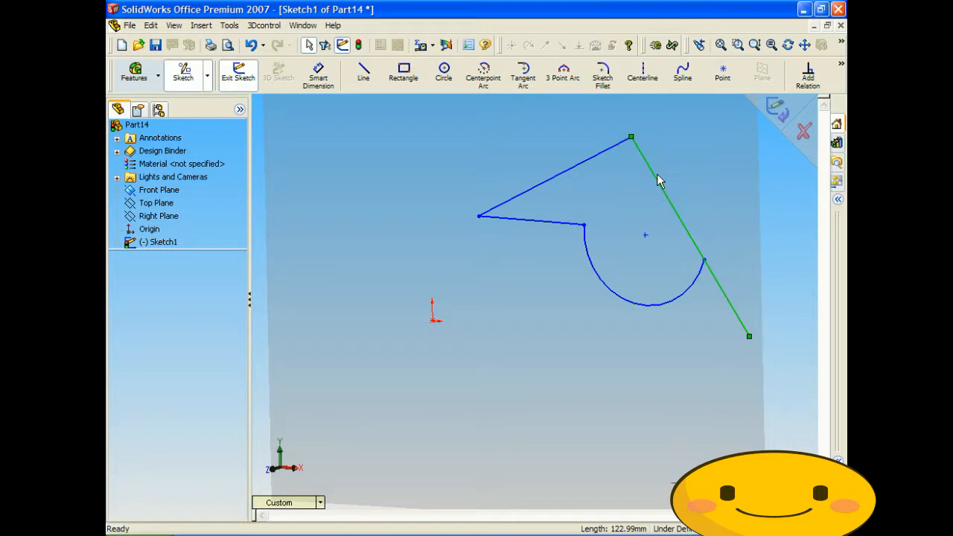
mouse_move(658, 181)
middle_mouse_down()
mouse_move(627, 206)
mouse_move(561, 216)
mouse_move(630, 204)
mouse_move(587, 213)
middle_mouse_up()
scroll(601, 213, "down", 3)
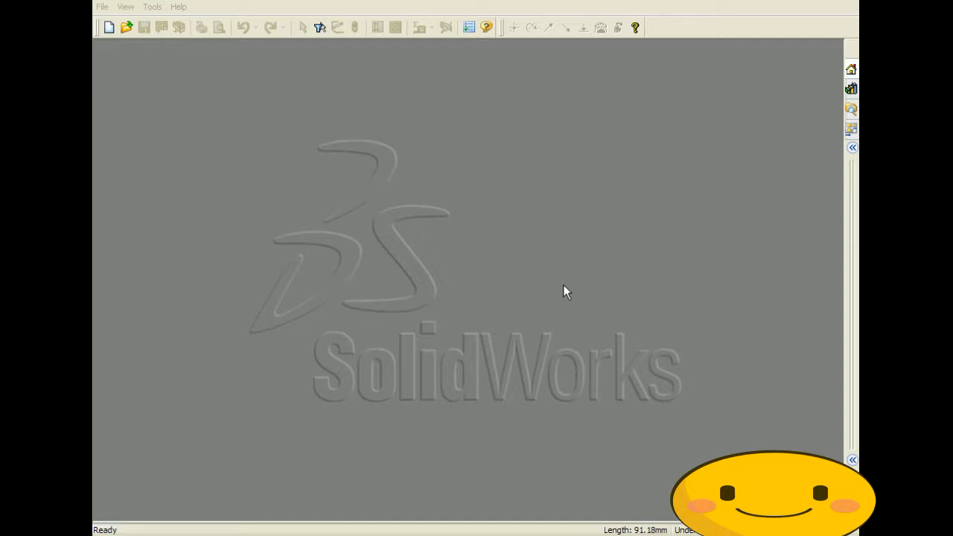
- Create a new part document and sketch an upright rectangle on the Front Plane beside the origin, on its negative X side
left_click(102, 7)
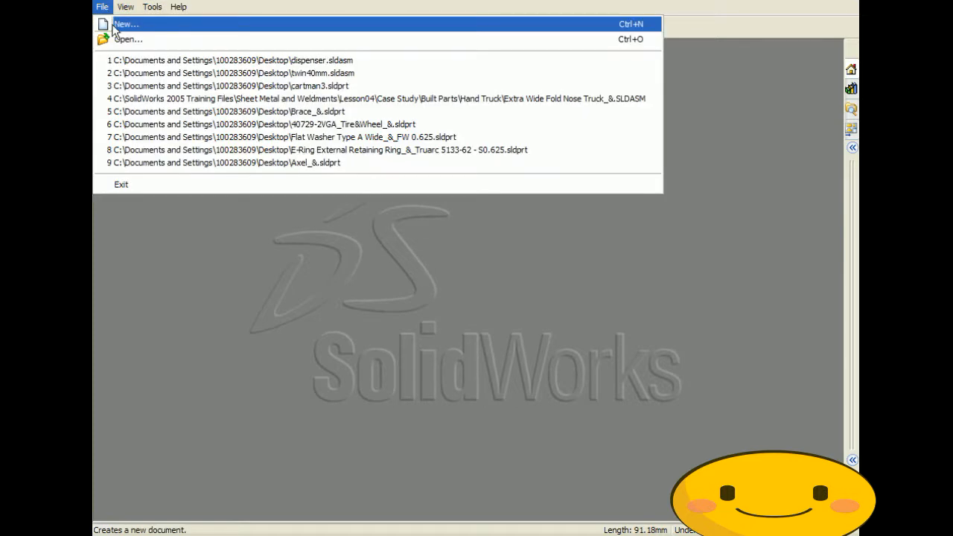
left_click(123, 25)
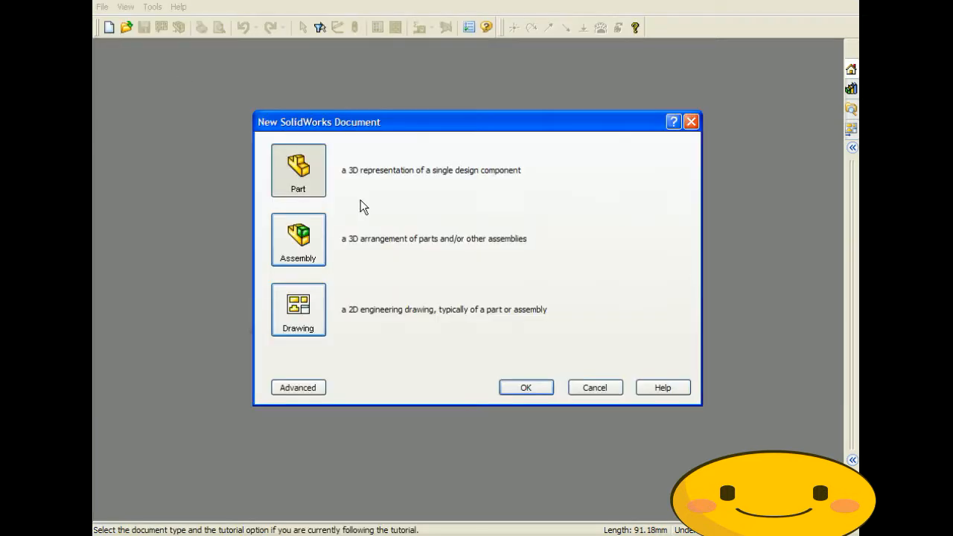
left_click(521, 388)
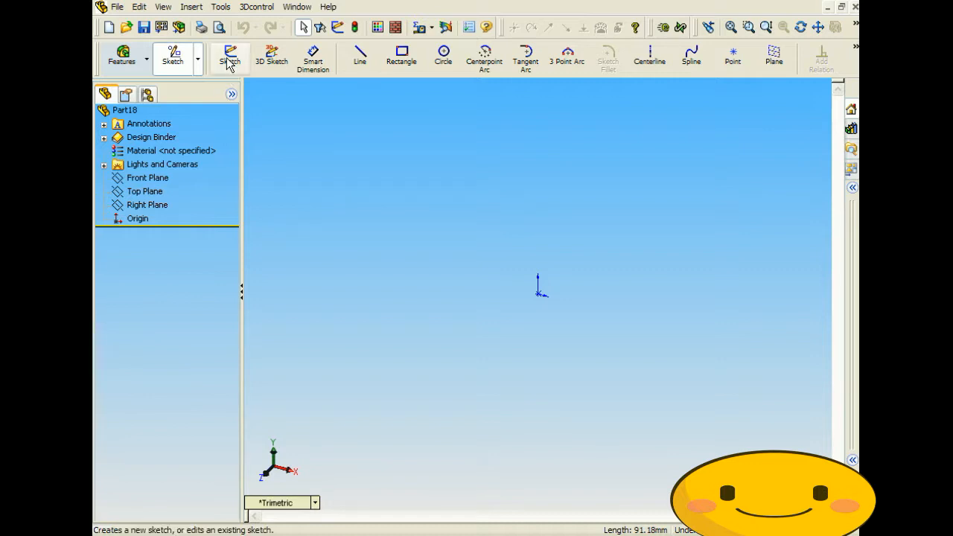
left_click(401, 58)
left_click(414, 184)
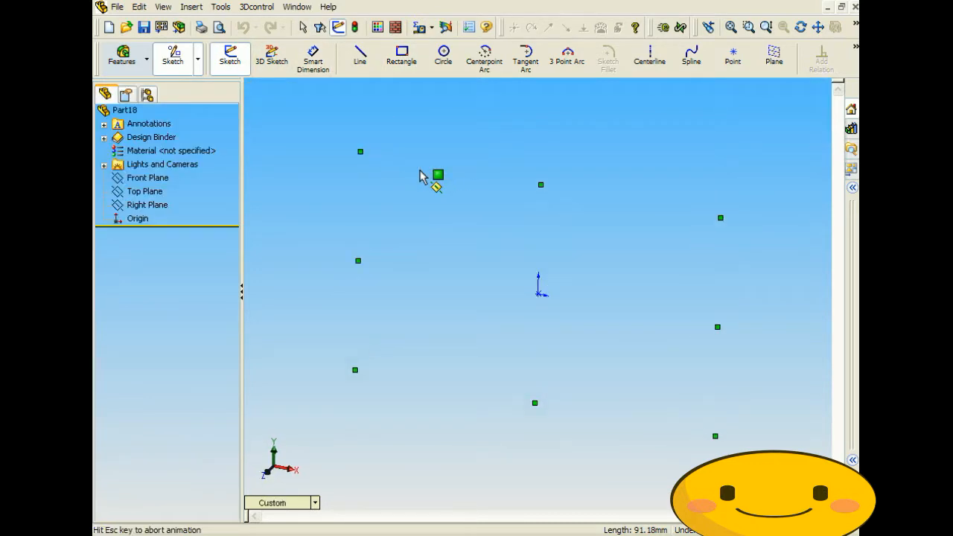
mouse_move(345, 180)
left_mouse_down()
mouse_move(474, 368)
mouse_move(507, 386)
mouse_move(509, 373)
left_mouse_up()
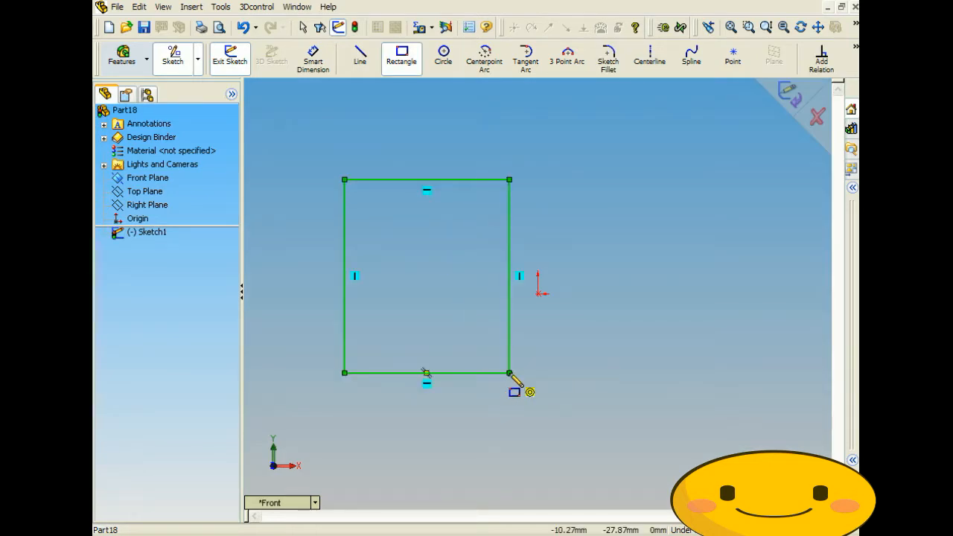
- Start the Copy sketch tool on the rectangle and step through its four lines in the entities to copy
left_click(221, 6)
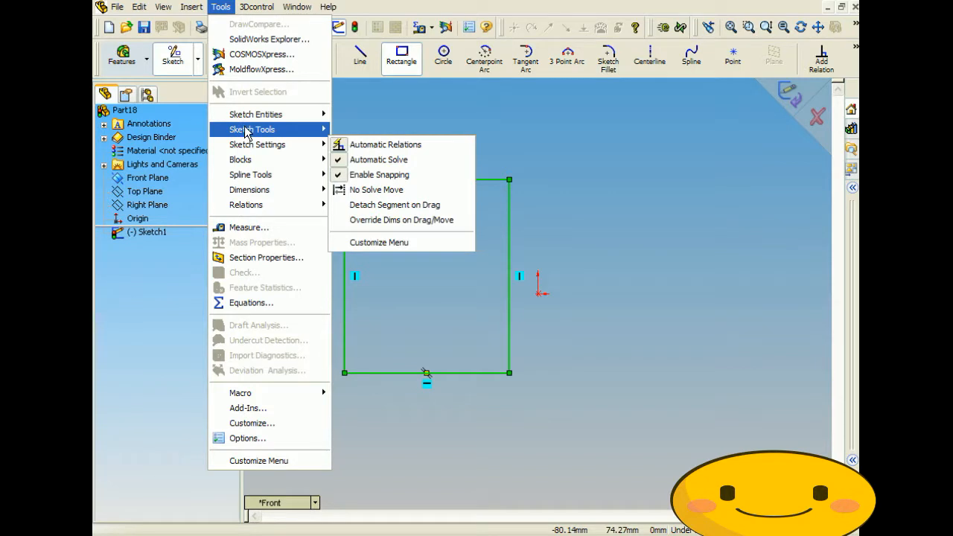
mouse_move(249, 131)
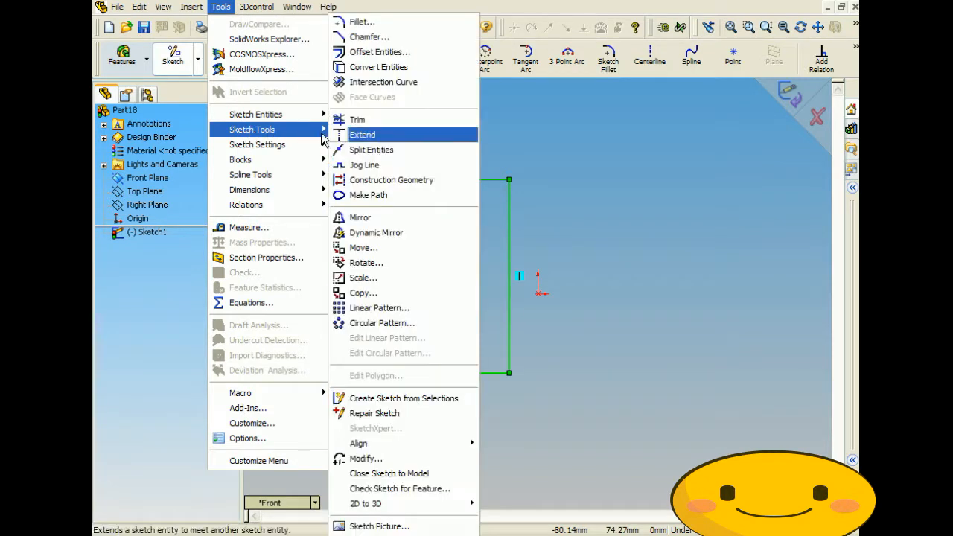
left_click(372, 293)
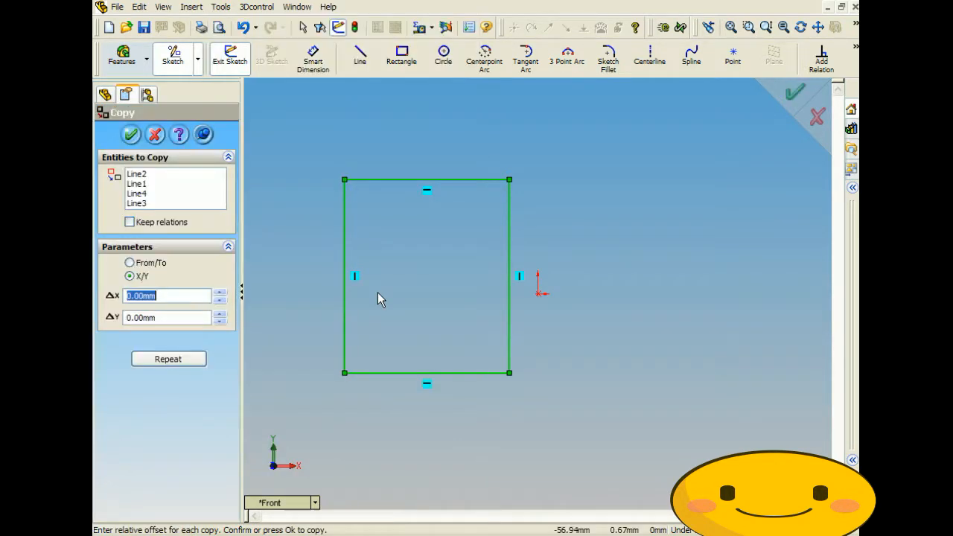
left_click(149, 176)
key("Down")
key("Down")
key("Down")
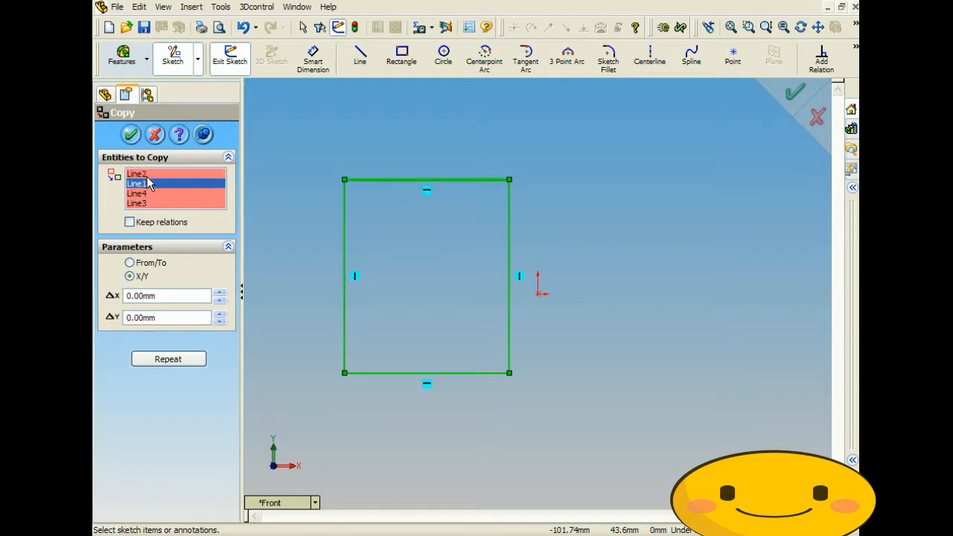
key("Up")
key("Up")
key("Up")
key("Down")
key("Down")
key("Down")
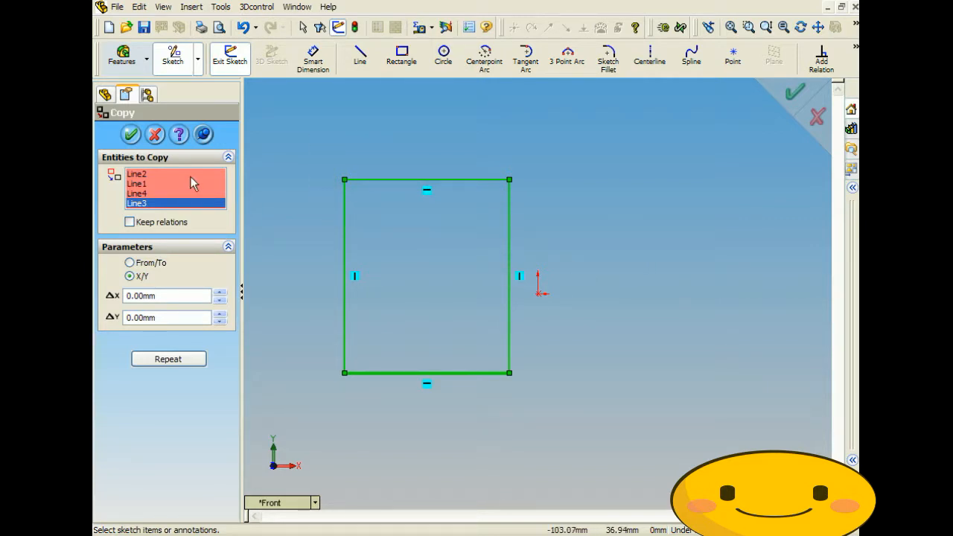
- Copy the rectangle with the From/To option from its upper-left corner to three freely chosen destinations and confirm the copies
left_click(131, 264)
left_click(130, 276)
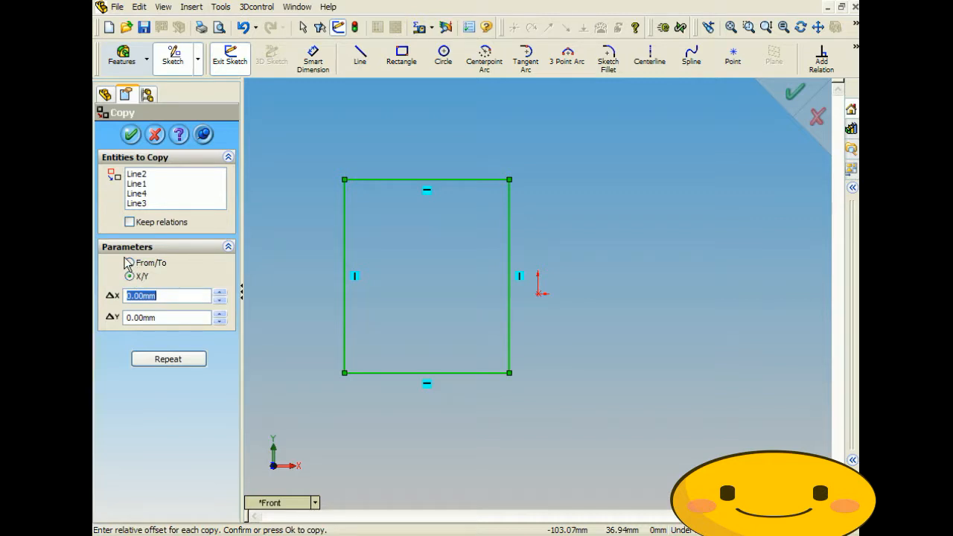
left_click(131, 264)
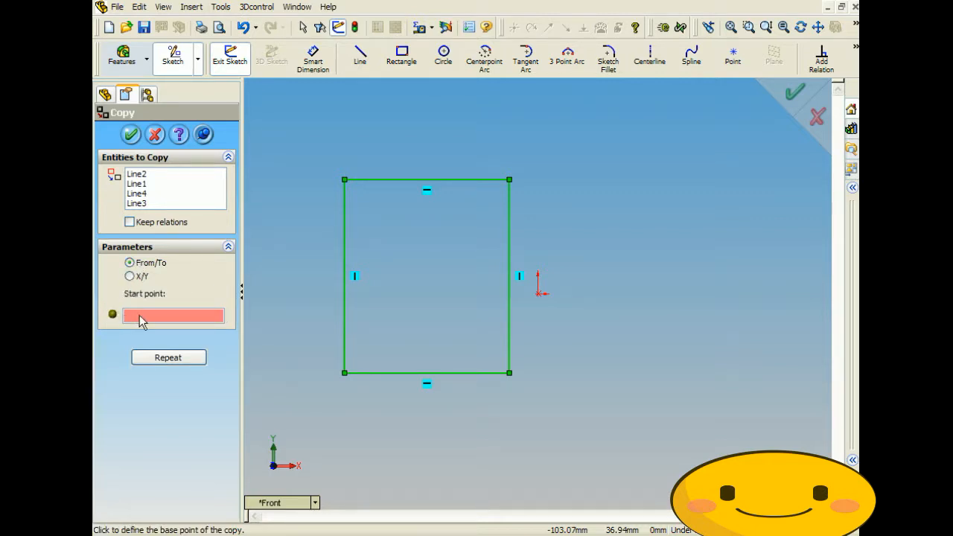
left_click(345, 180)
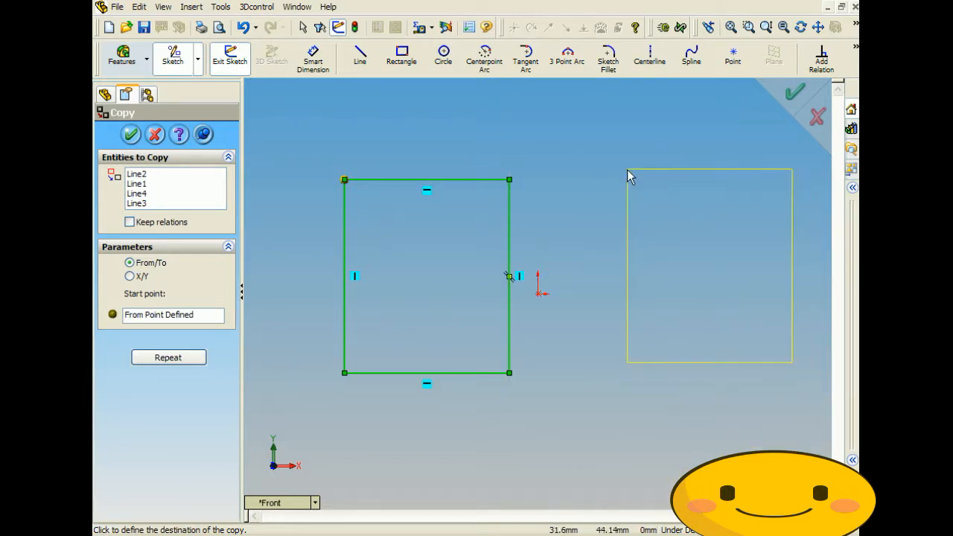
left_click(585, 118)
left_click(570, 361)
left_click(284, 152)
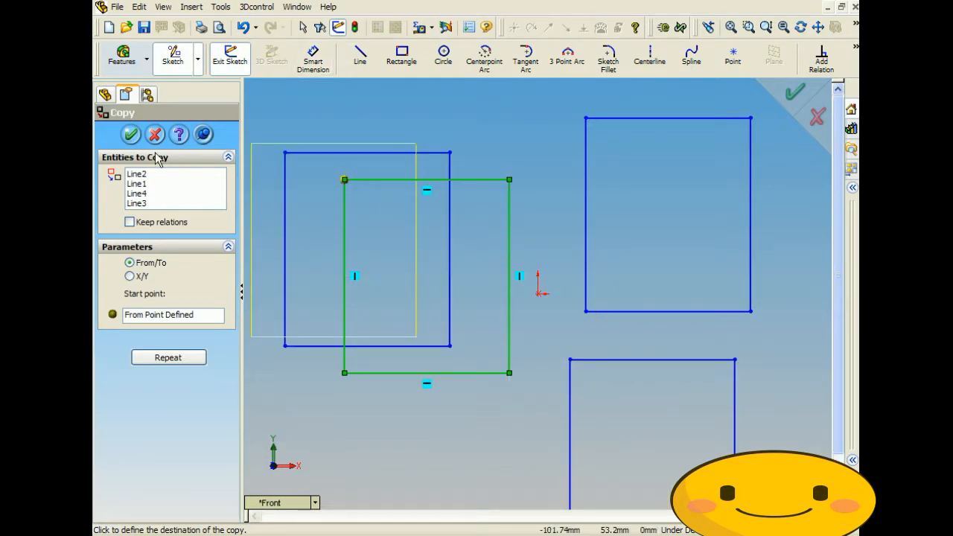
left_click(131, 134)
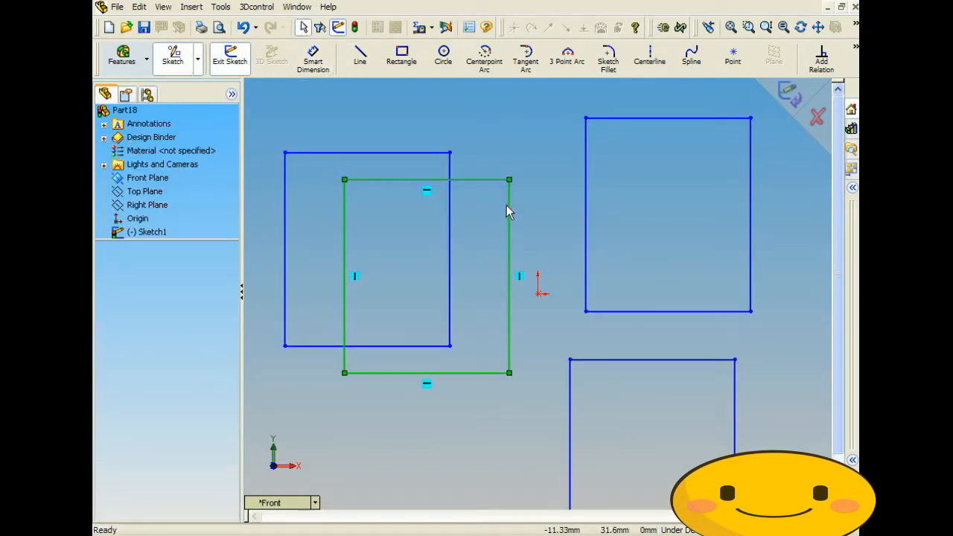
- Undo the three From/To copies of the rectangle
key("ctrl+z")
key("ctrl+z")
key("ctrl+z")
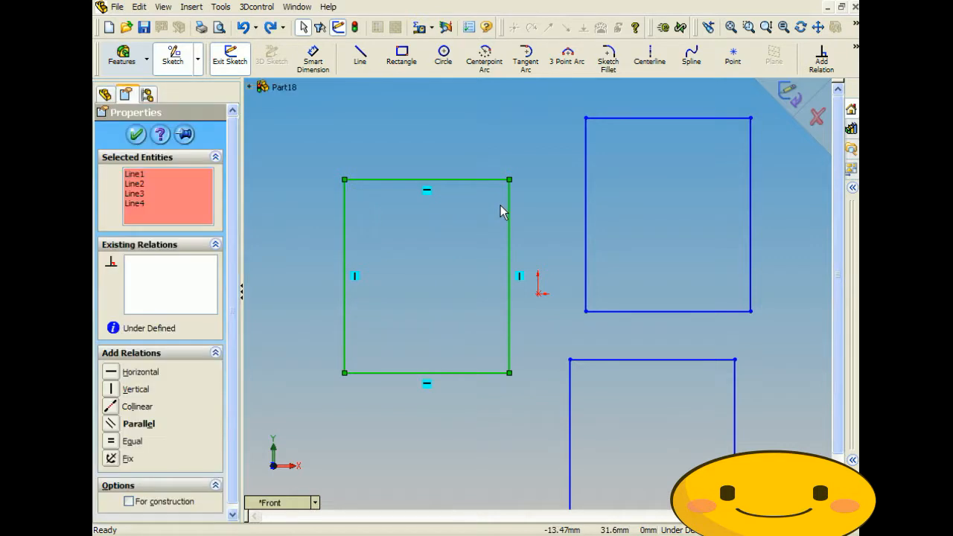
- Try copying the rectangle with the X/Y option at offsets of 100 mm in X and 100 mm in Y, and cancel the copy
left_click(220, 7)
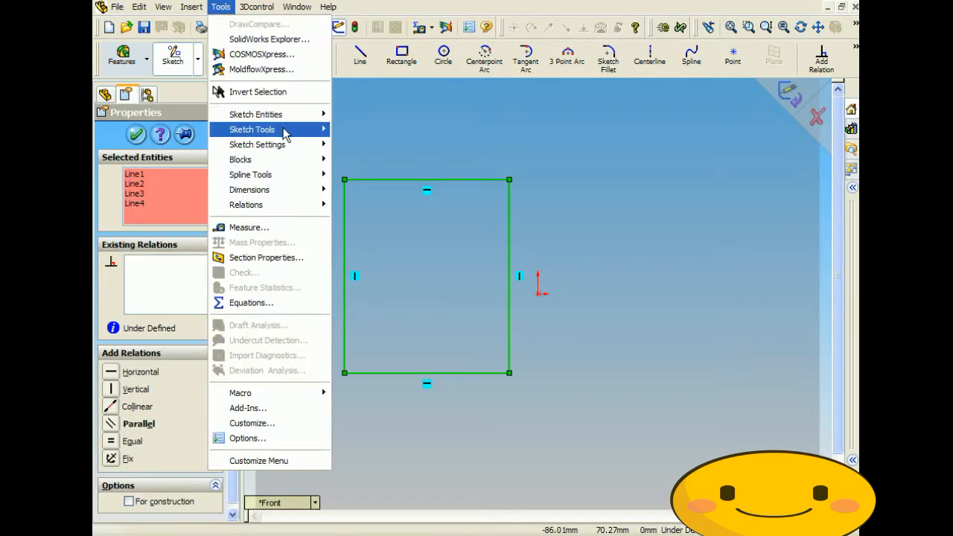
mouse_move(285, 131)
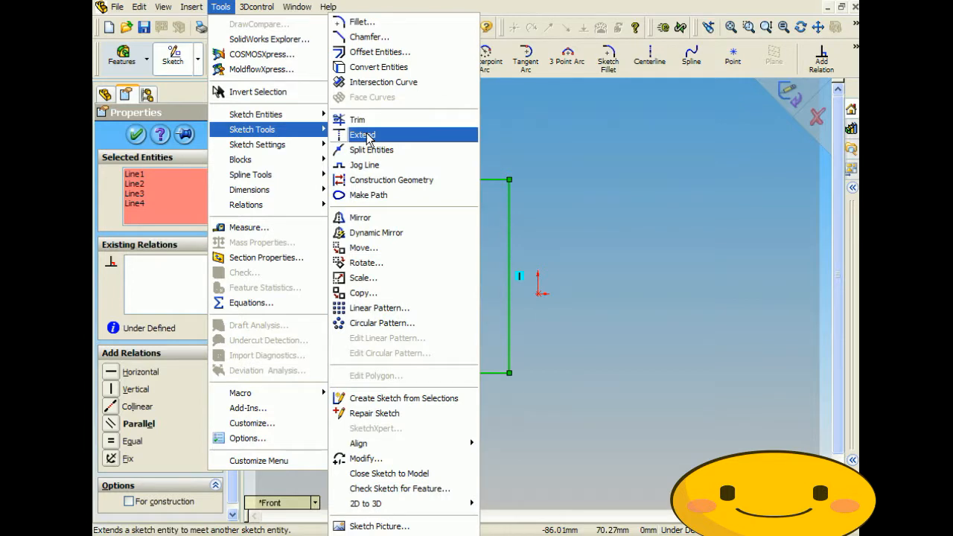
left_click(408, 293)
left_click(131, 277)
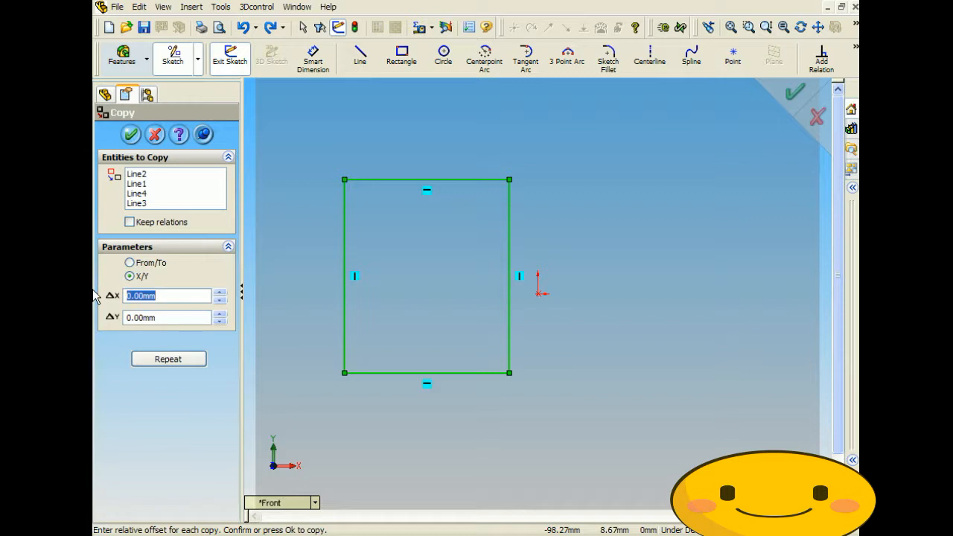
key("Tab")
type("100")
key("Tab")
key("f")
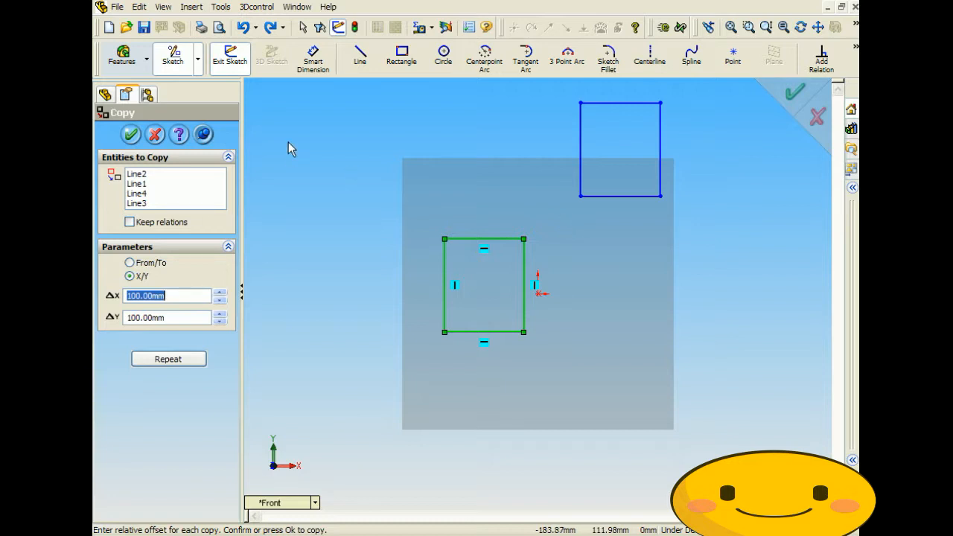
left_click(155, 136)
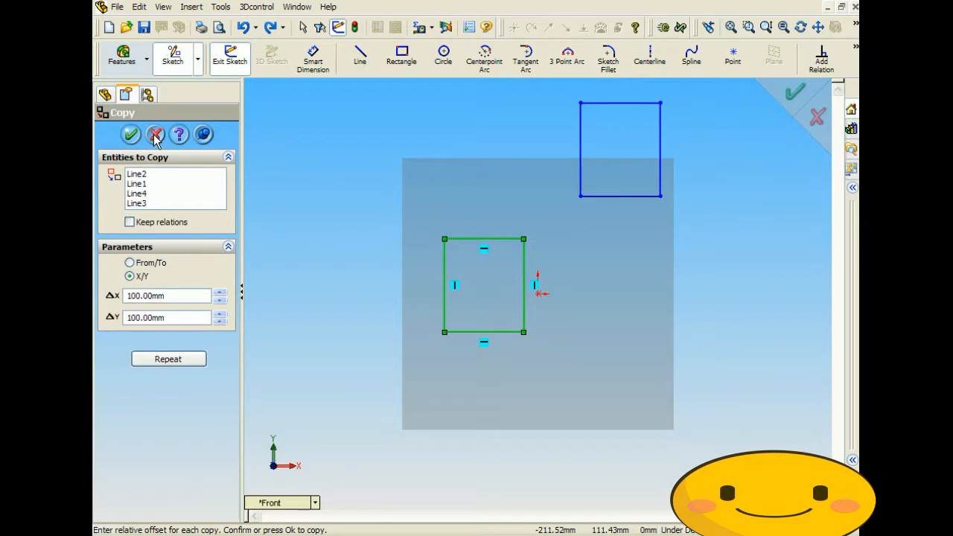
- Start the Copy sketch tool on the whole rectangle and remove all entities to copy except its left vertical line
key("ctrl+a")
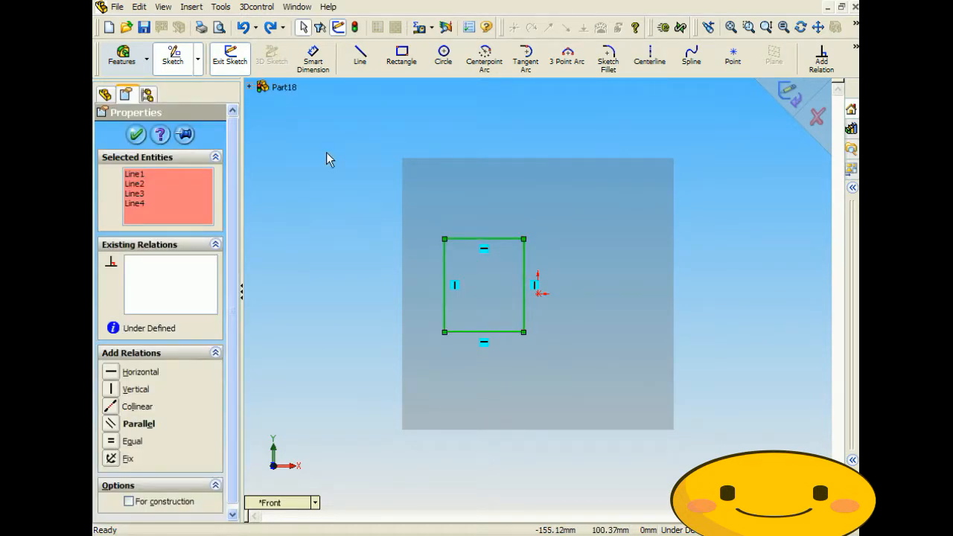
left_click(220, 7)
mouse_move(252, 129)
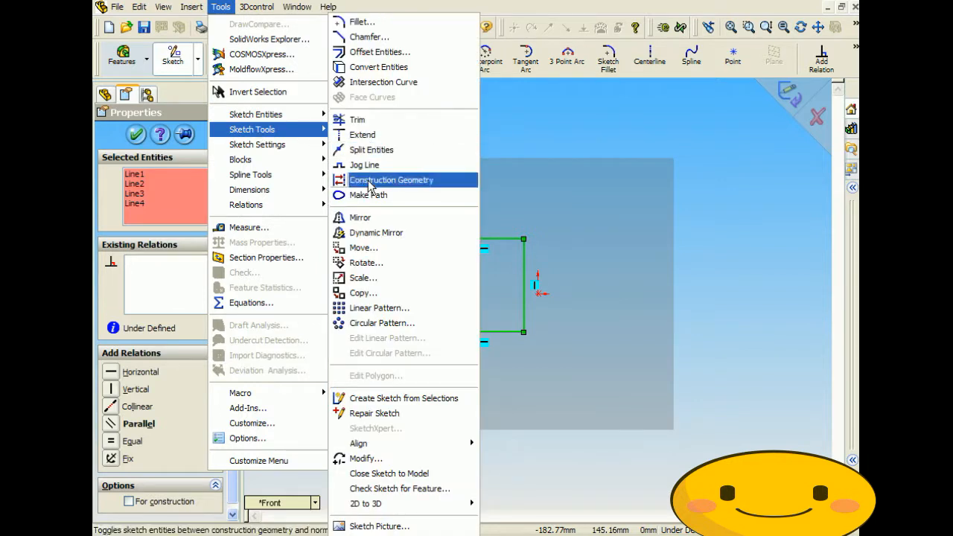
left_click(363, 293)
left_click(174, 204)
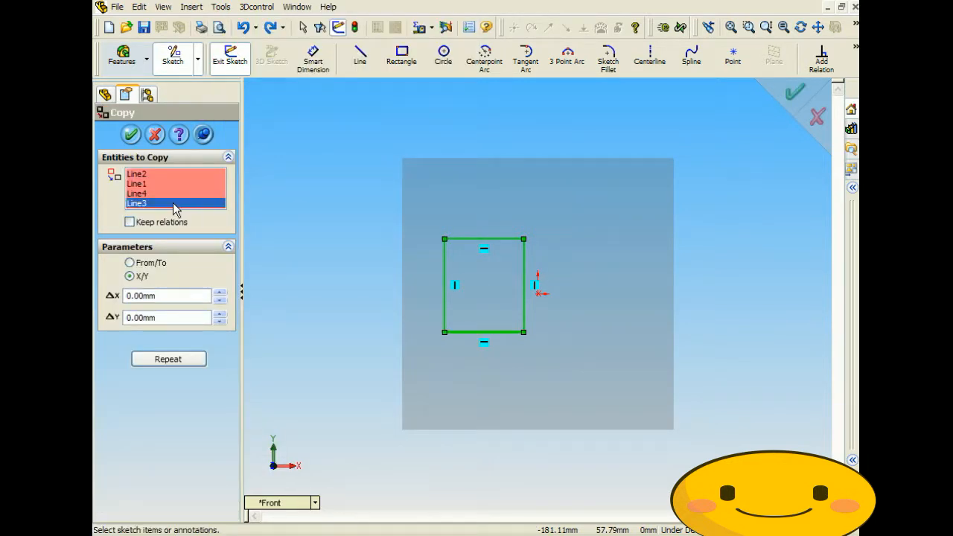
key("Delete")
left_click(170, 194)
key("Delete")
left_click(165, 184)
key("Delete")
- Copy the rectangle's left line with the From/To option from its upper endpoint to five freely chosen destinations around the rectangle
left_click(130, 262)
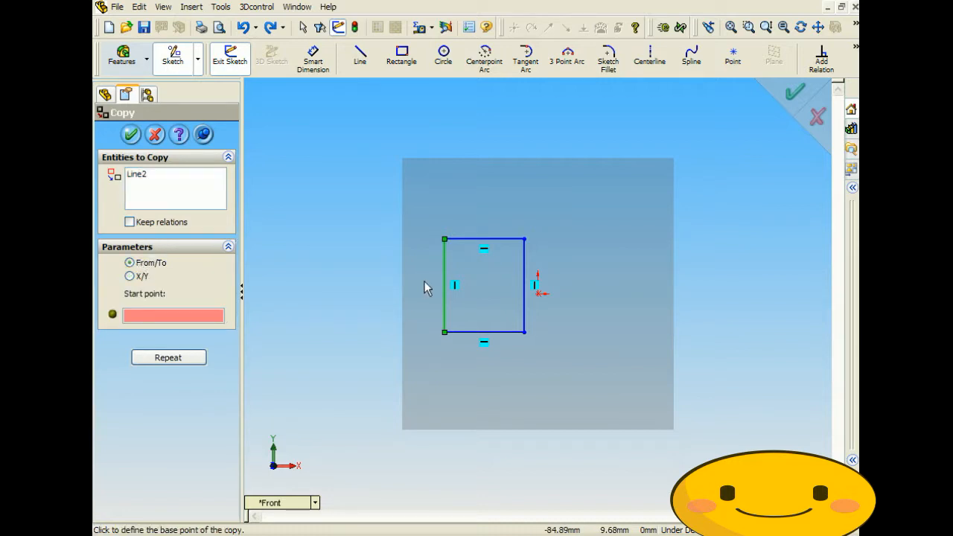
left_click(444, 238)
left_click(616, 202)
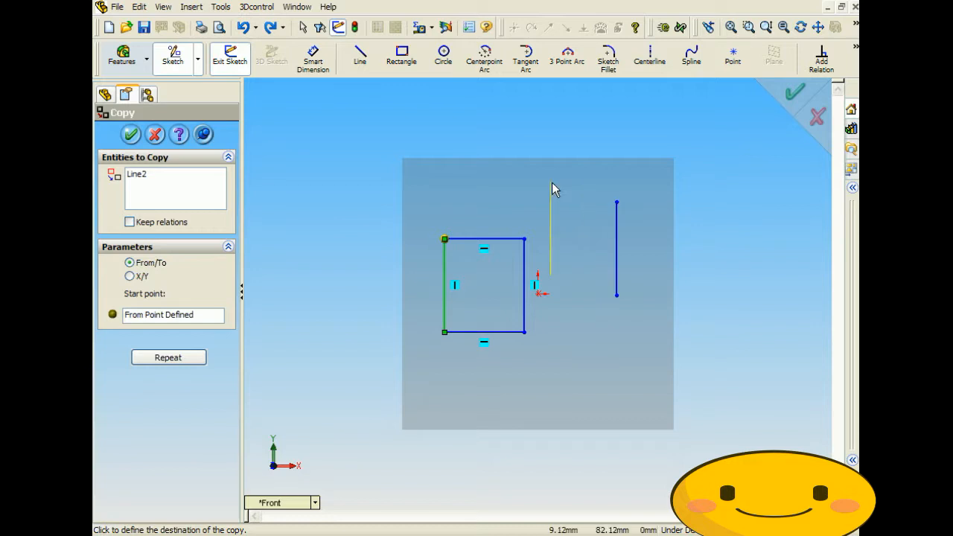
left_click(364, 183)
left_click(580, 350)
left_click(489, 140)
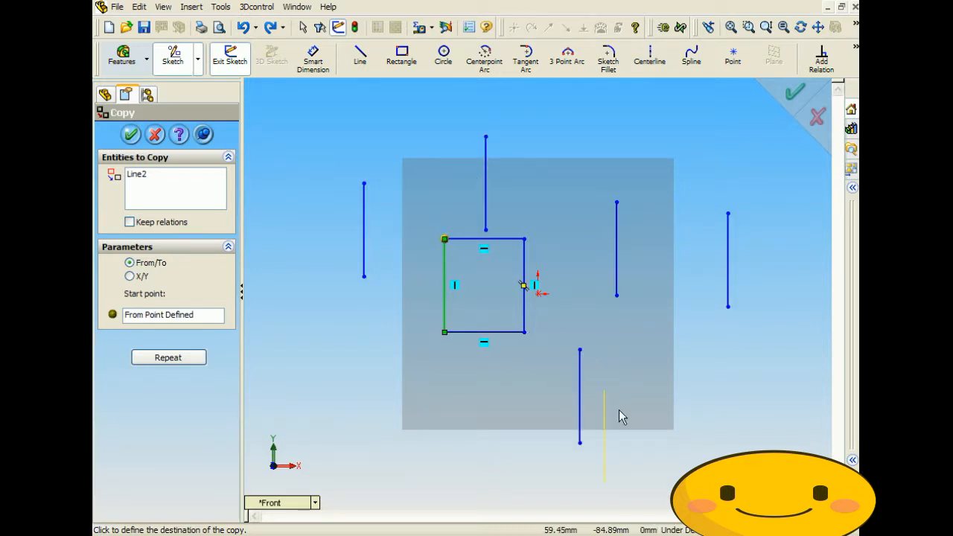
left_click(817, 117)
- Exit the rectangle sketch and discard all changes made to it
left_click(154, 233)
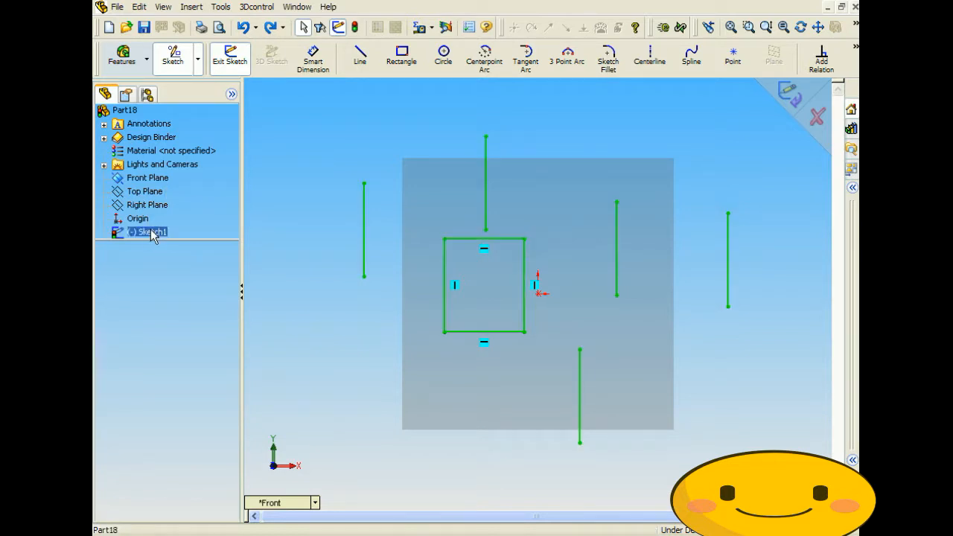
left_click(817, 116)
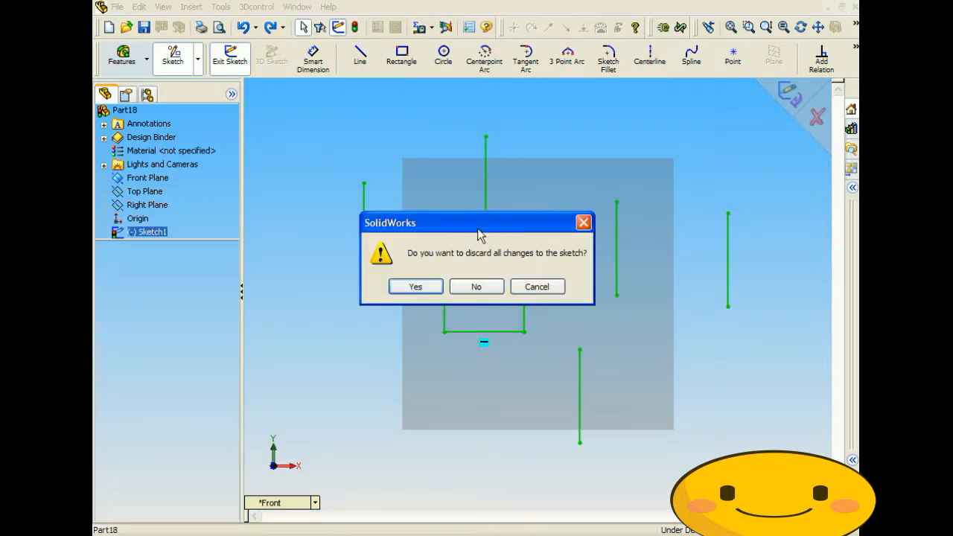
left_click(415, 287)
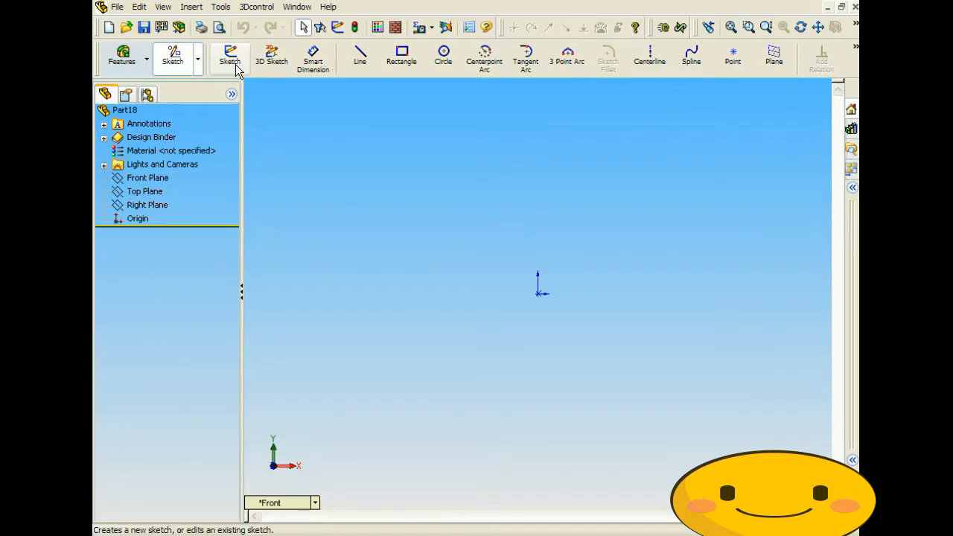
- Start a new sketch and draw an open chain of four connected slanted lines around the origin
left_click(360, 57)
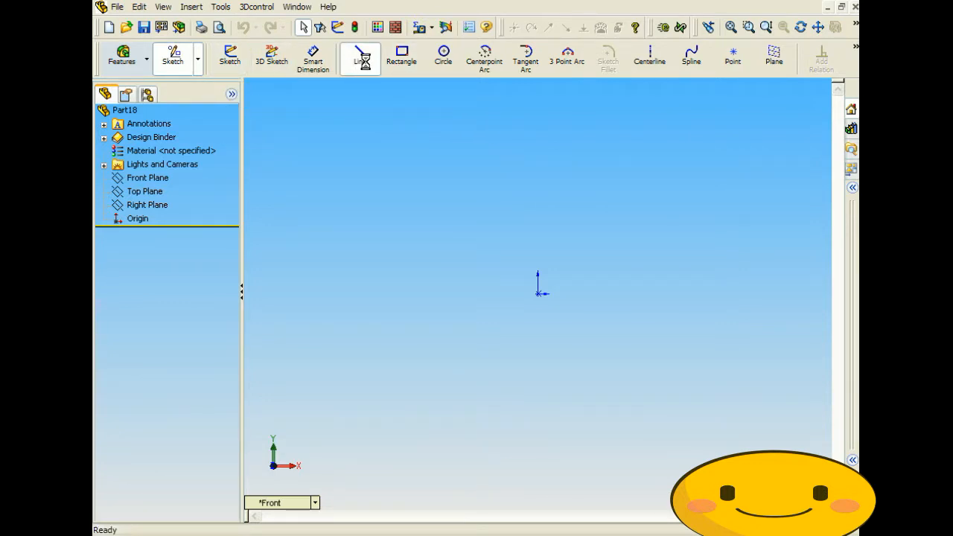
left_click(444, 209)
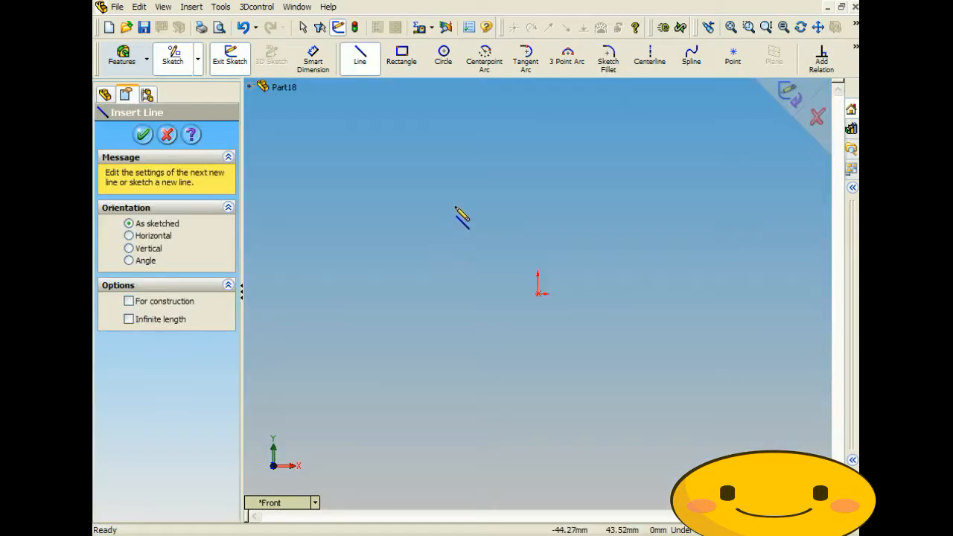
left_click(450, 206)
left_click(635, 100)
left_click(726, 382)
left_click(320, 409)
left_click(296, 275)
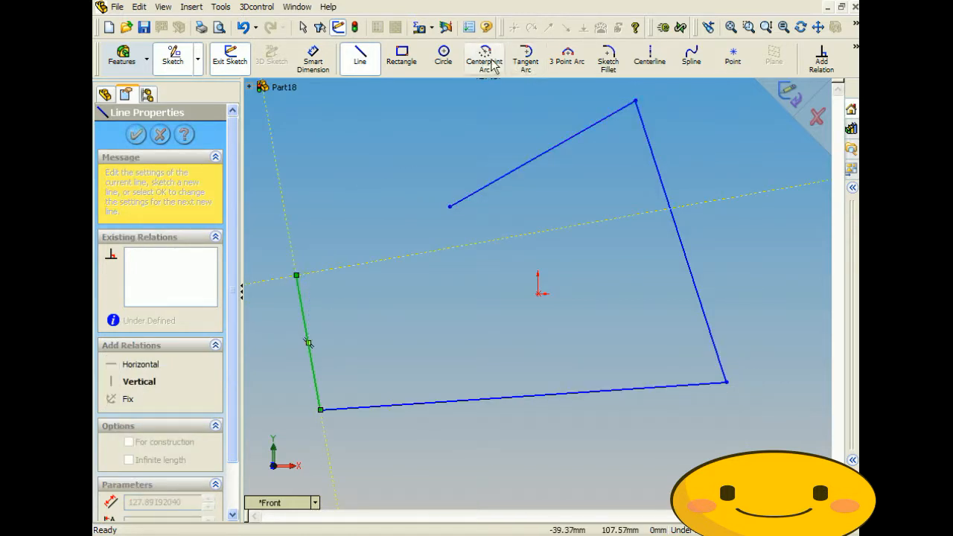
- Draw a nearly full three-point arc of about 38 mm radius from the free end of the chain's short left line
left_click(567, 60)
left_click(297, 275)
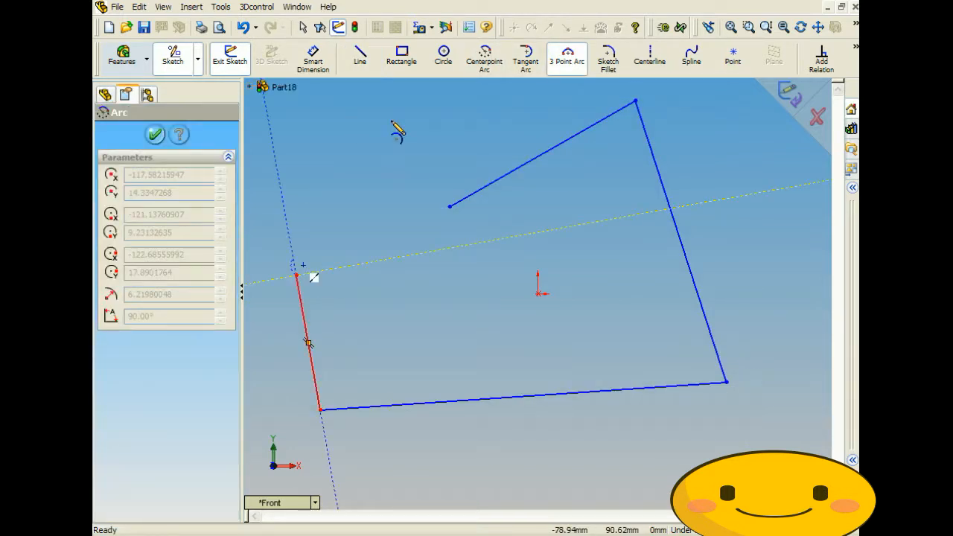
left_click(442, 232)
- Connect the arc's free end to the start point of the line chain with three lines passing above the arc
left_click(359, 56)
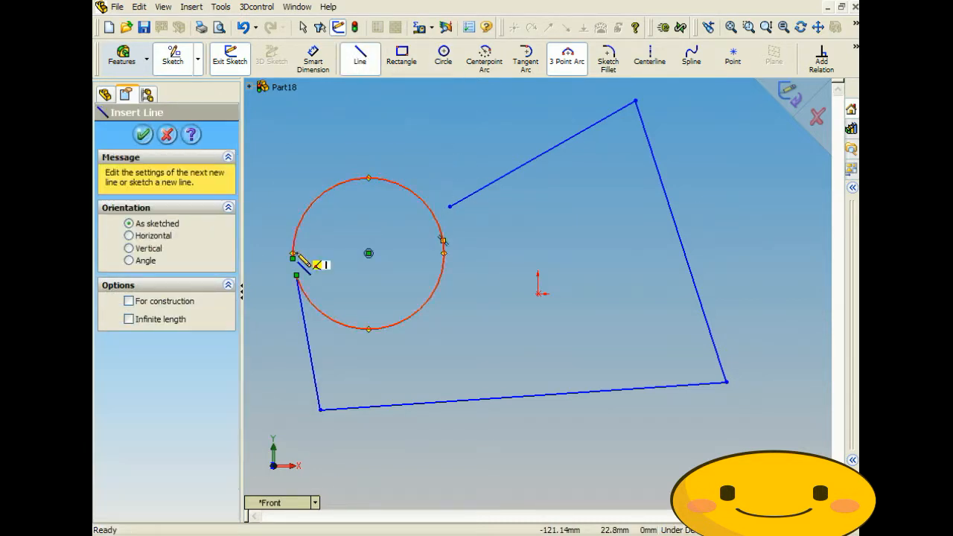
left_click(294, 258)
left_click(256, 198)
left_click(369, 112)
left_click(450, 206)
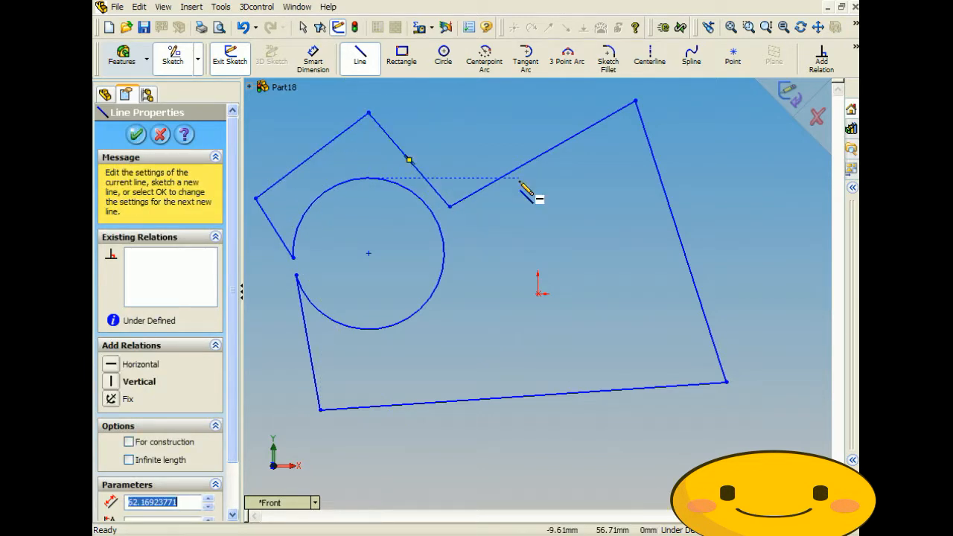
- Start the Copy sketch tool and select the three lines above the arc, the arc and the short left line as entities
key("z")
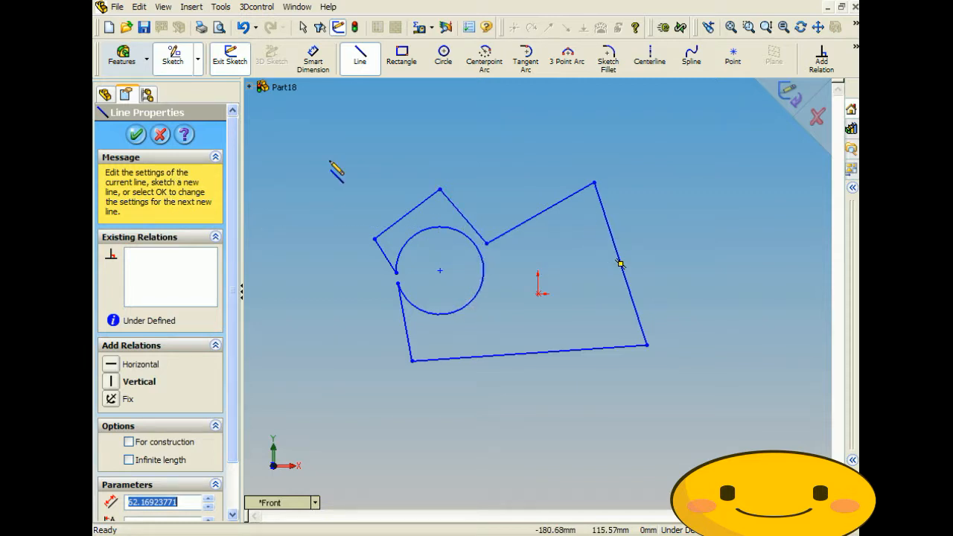
left_click(220, 7)
mouse_move(268, 129)
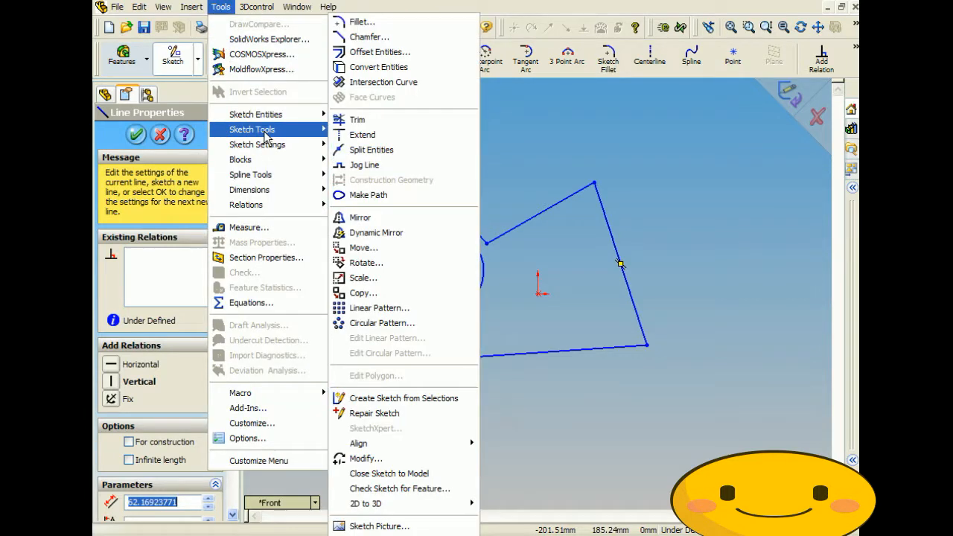
left_click(397, 296)
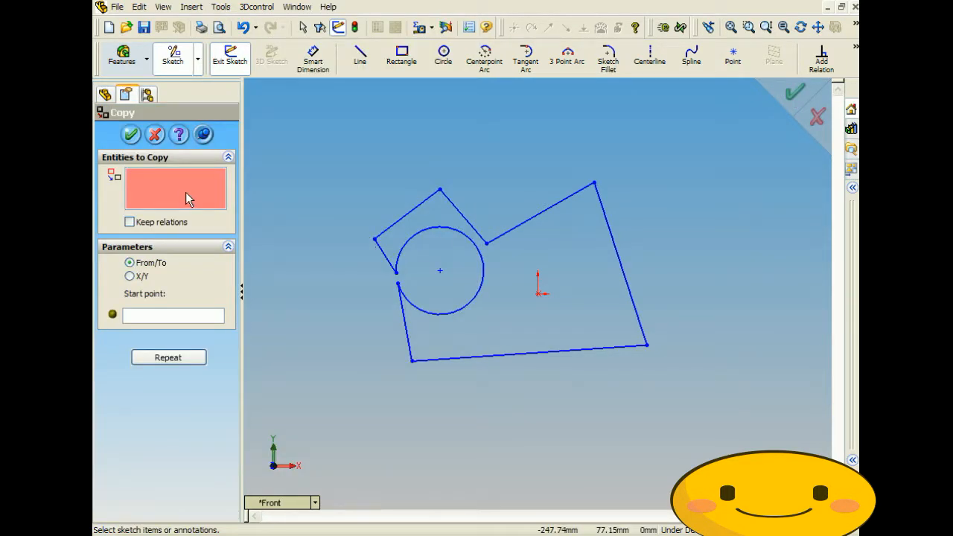
left_click(384, 253)
left_click(397, 225)
left_click(462, 213)
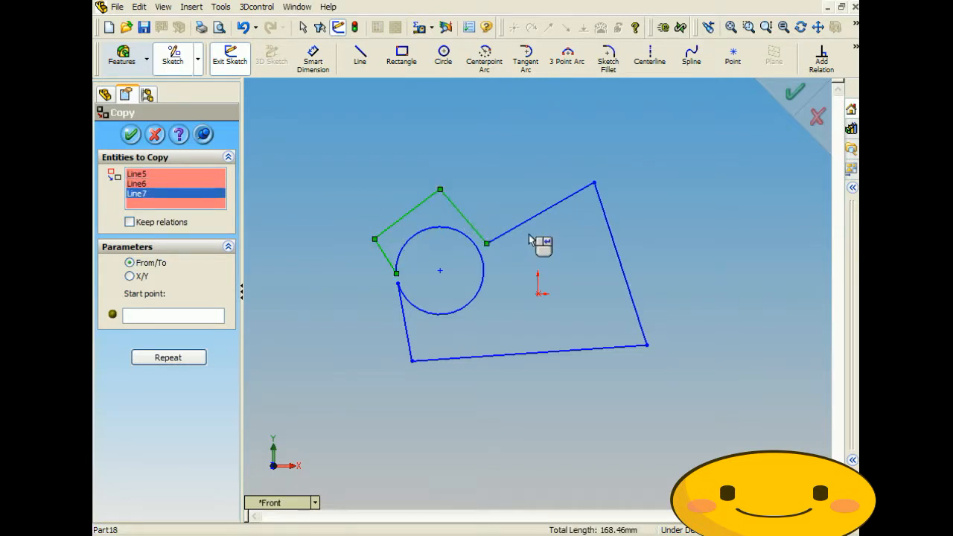
left_click(482, 258)
left_click(406, 322)
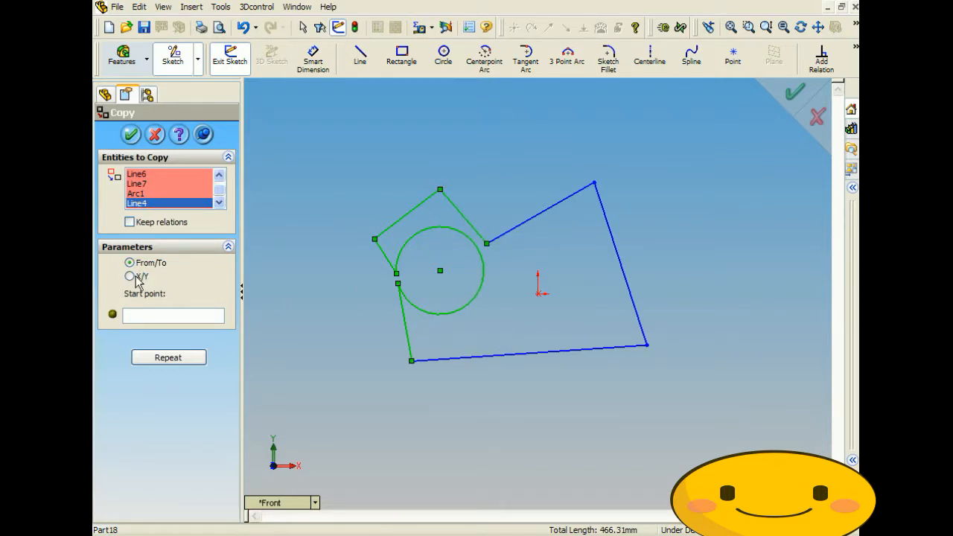
- Copy the selected entities with From/To from the arc's center to three freely chosen destinations above the profile and confirm
left_click(202, 319)
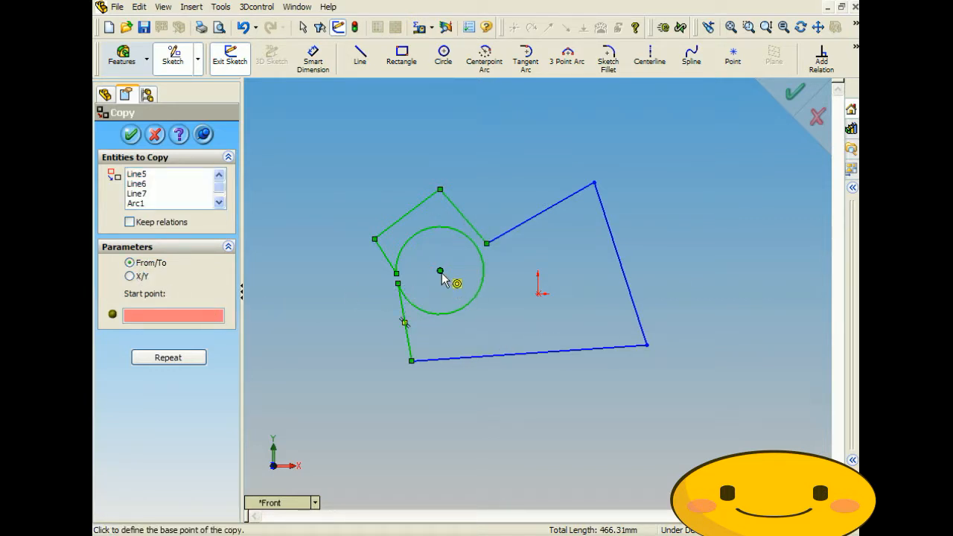
left_click(440, 272)
left_click(339, 170)
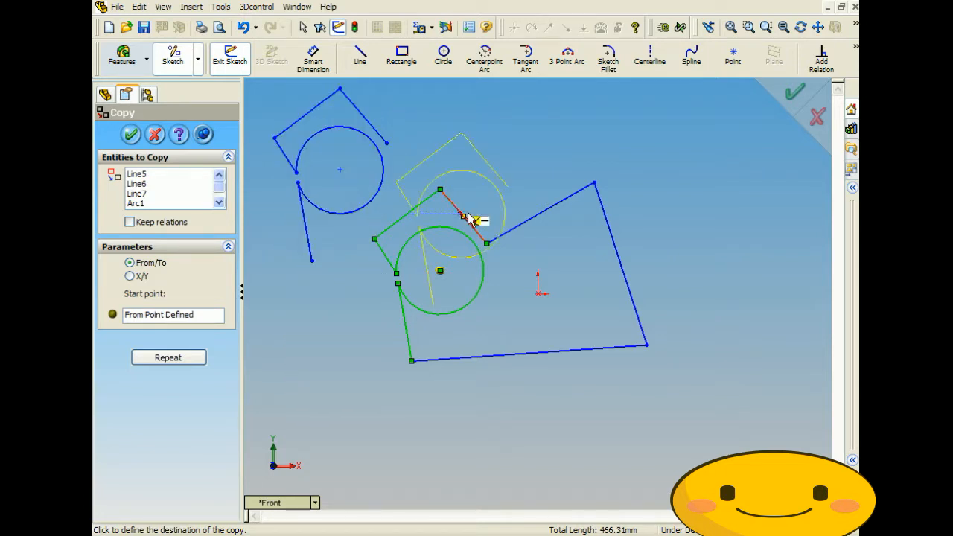
left_click(515, 151)
left_click(646, 154)
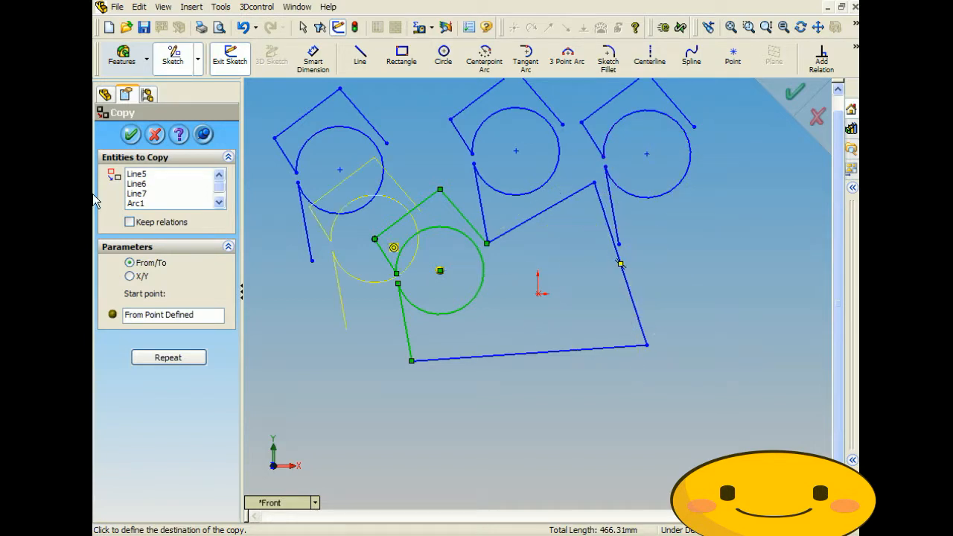
left_click(131, 135)
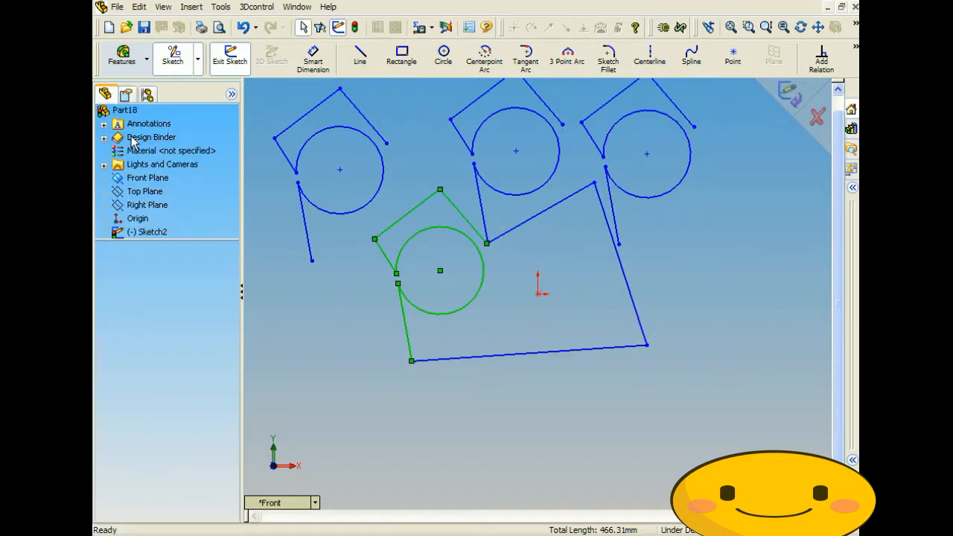
left_click(600, 398)
left_click(312, 60)
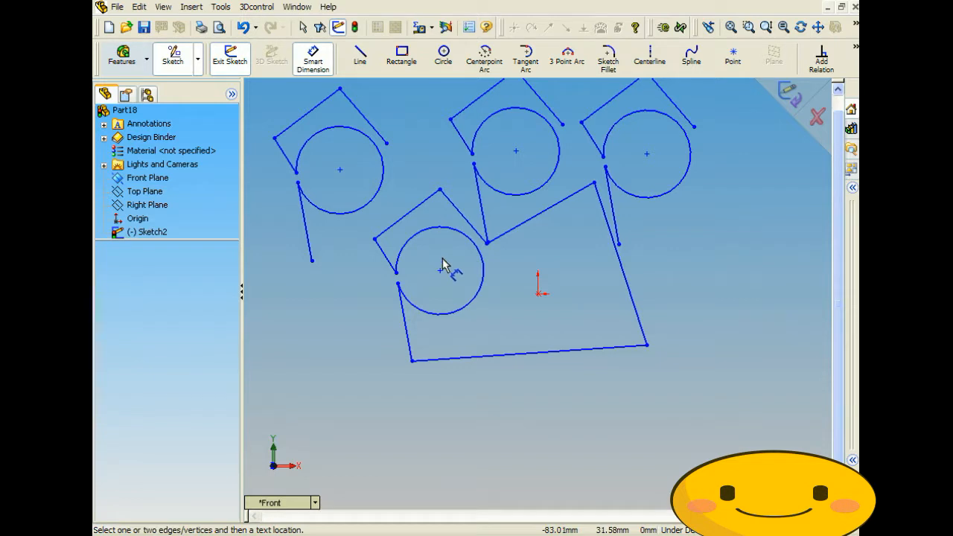
left_click(440, 270)
left_click(483, 281)
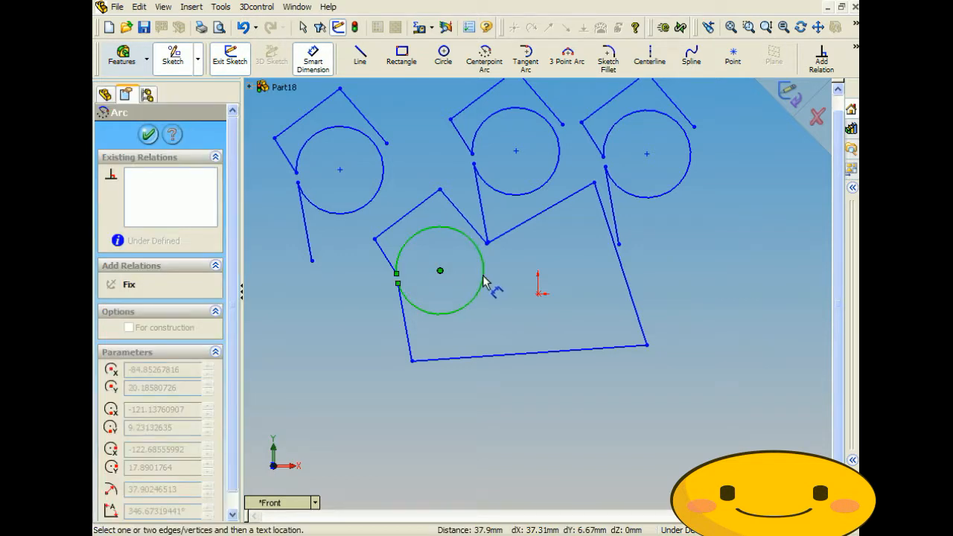
- Dimension the vertical height of the original profile's short left line and set it to 20 mm
left_click(319, 66)
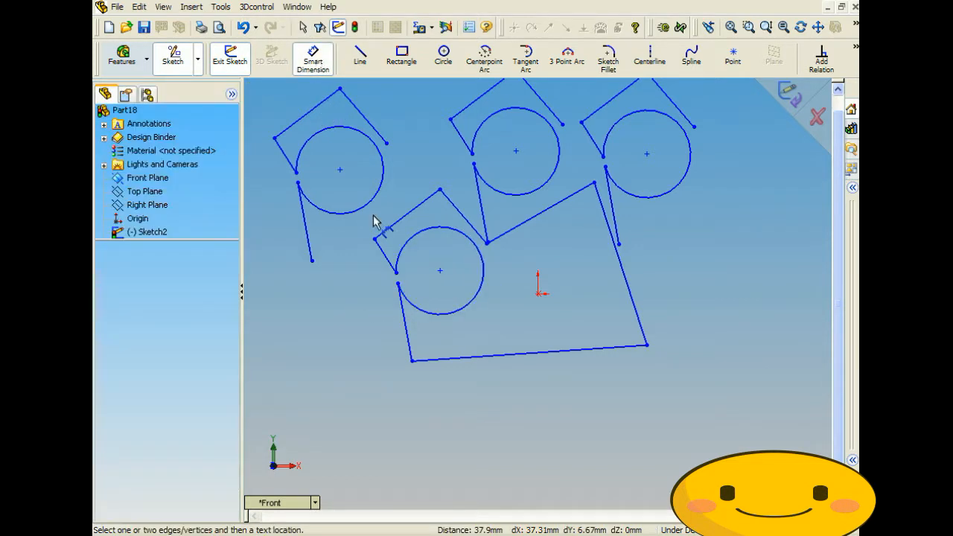
left_click(404, 319)
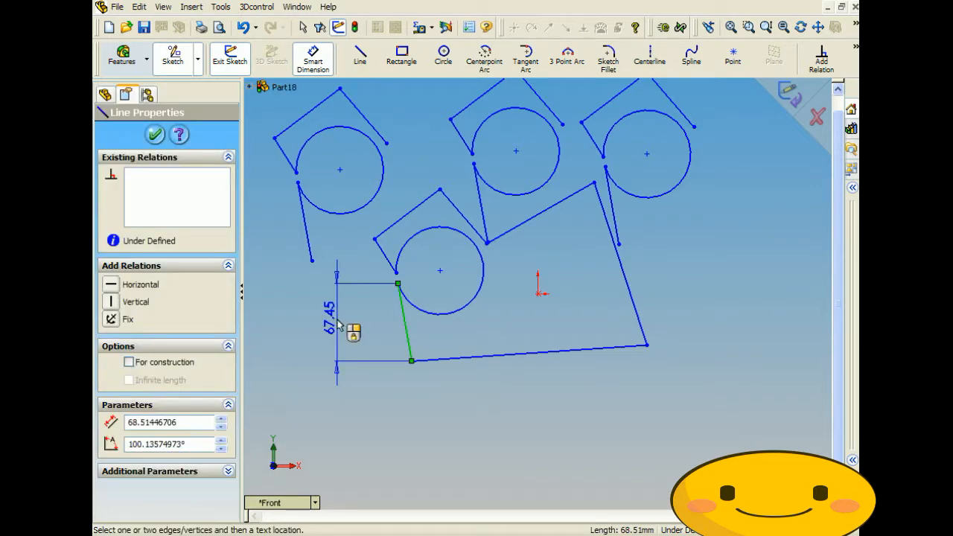
left_click(346, 327)
type("20")
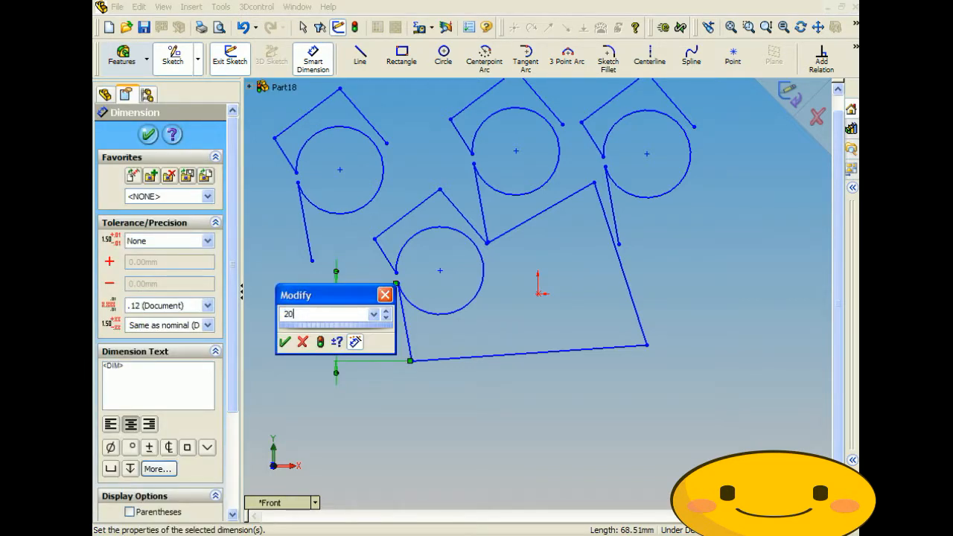
key("Return")
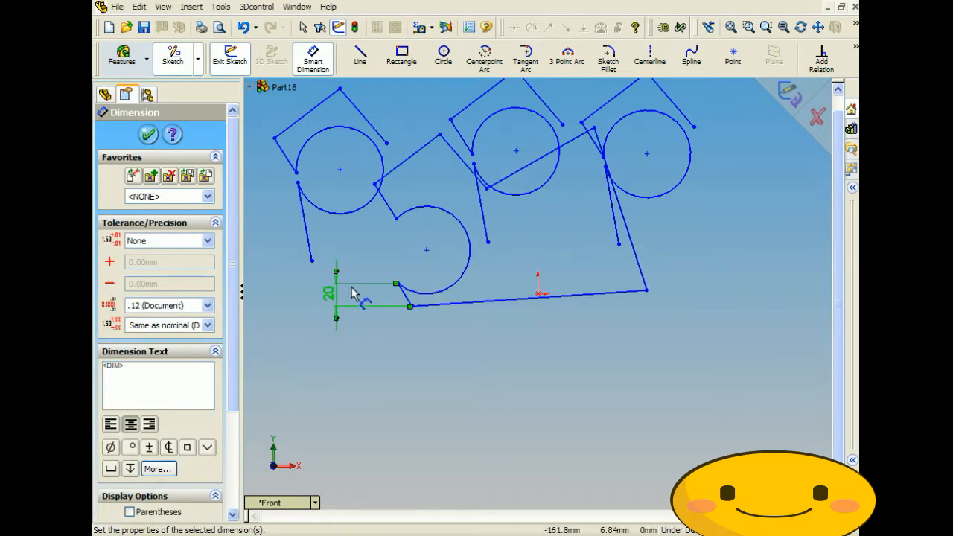
left_click(320, 256)
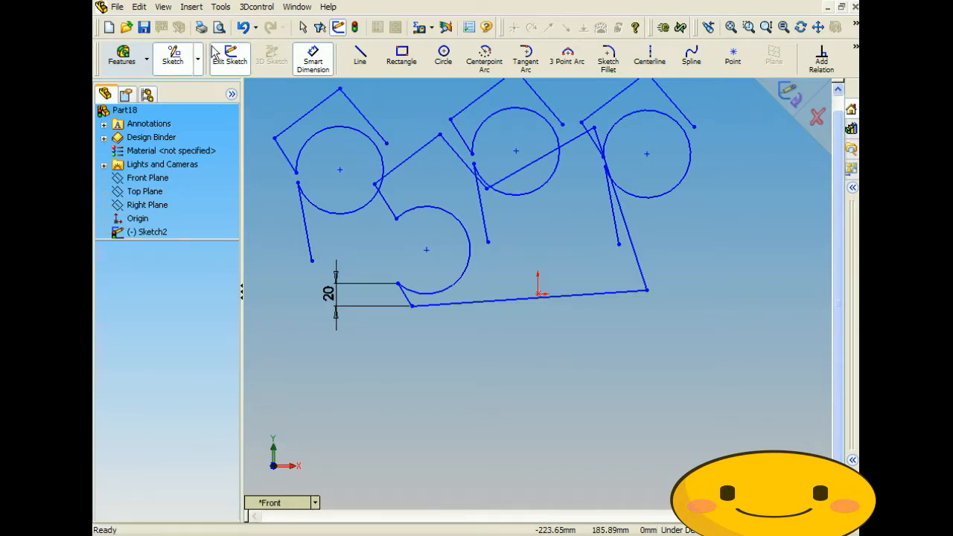
- Copy the dimensioned 20 mm-high line using From/To, without keeping relations, to a freely chosen spot below and left of the profile
left_click(221, 7)
mouse_move(260, 131)
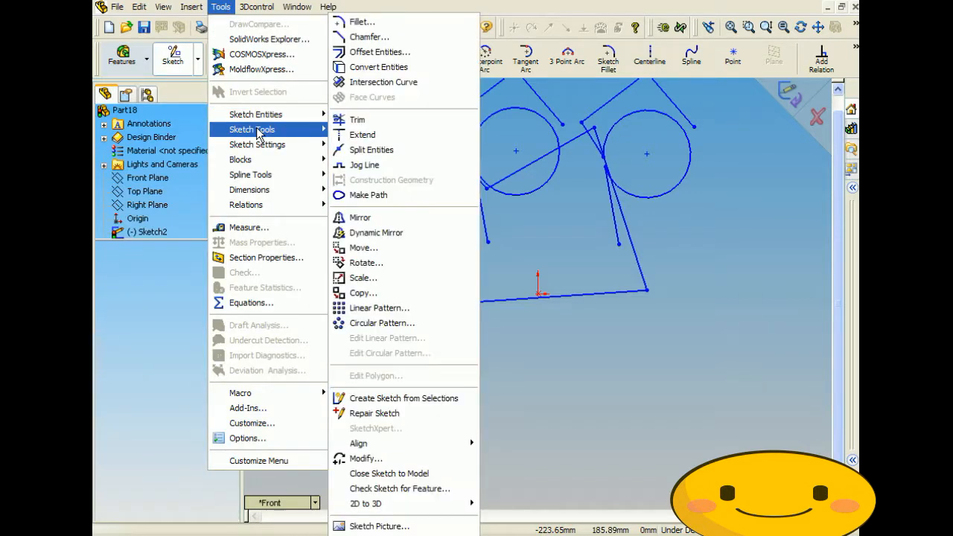
left_click(359, 292)
left_click(405, 294)
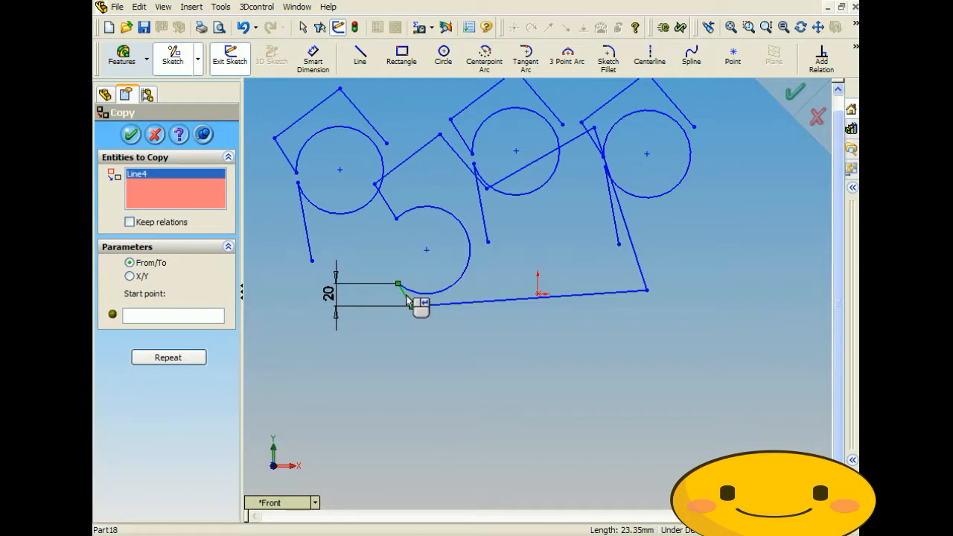
left_click(131, 275)
left_click_drag(409, 302, 483, 378)
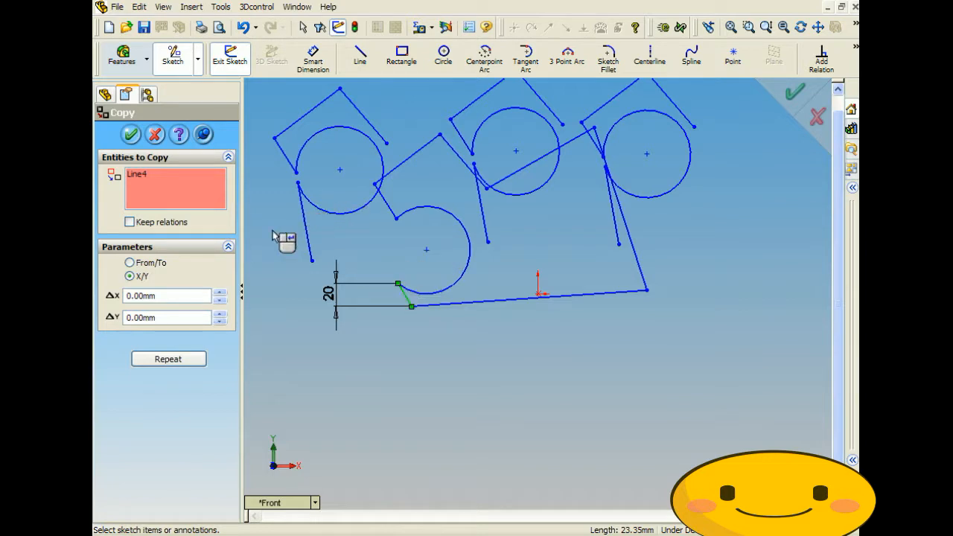
left_click(151, 263)
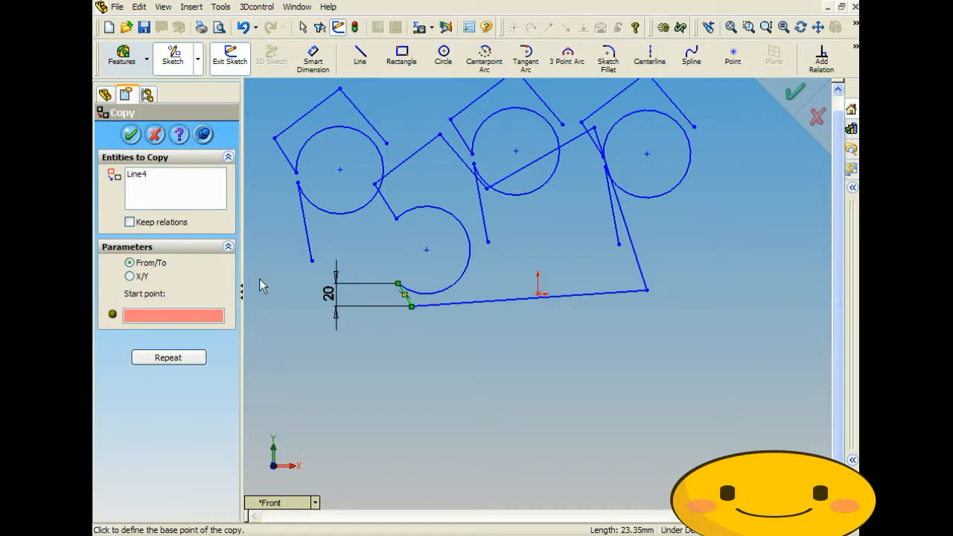
left_click(312, 342)
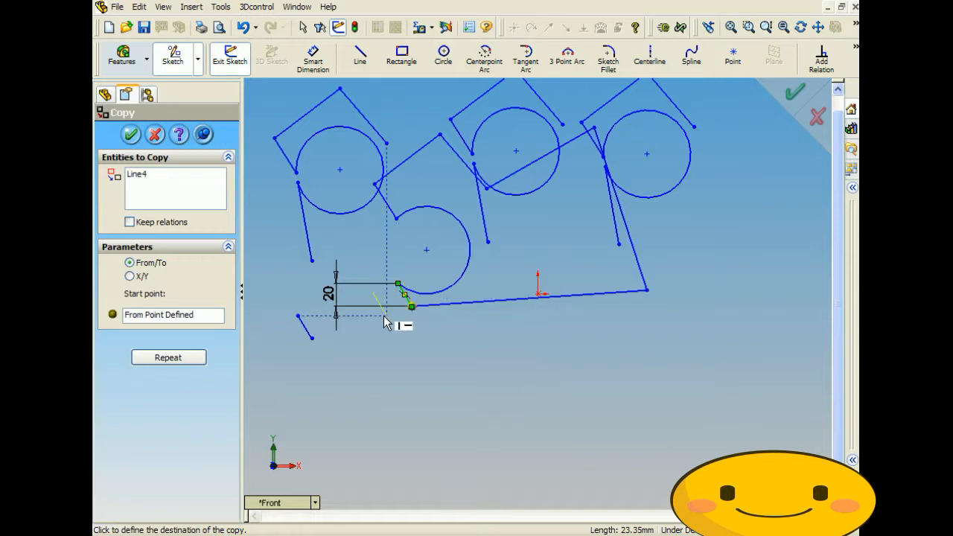
key("Escape")
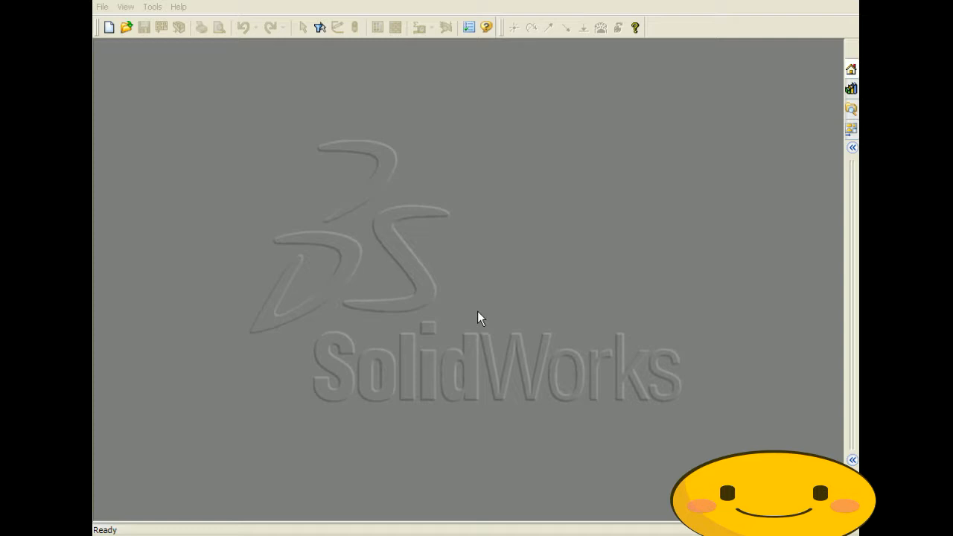
- Create a new part document
left_click(102, 6)
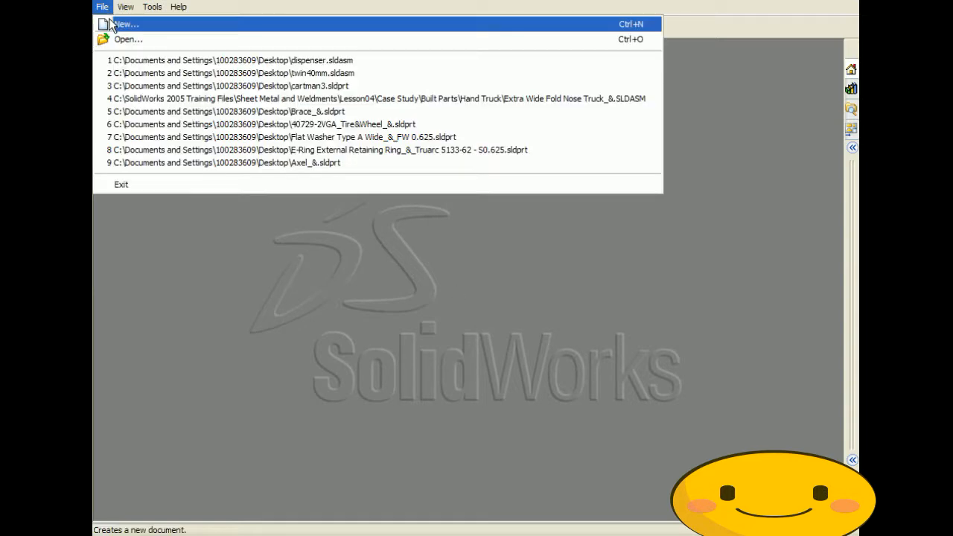
left_click(111, 23)
left_click(318, 191)
left_click(526, 387)
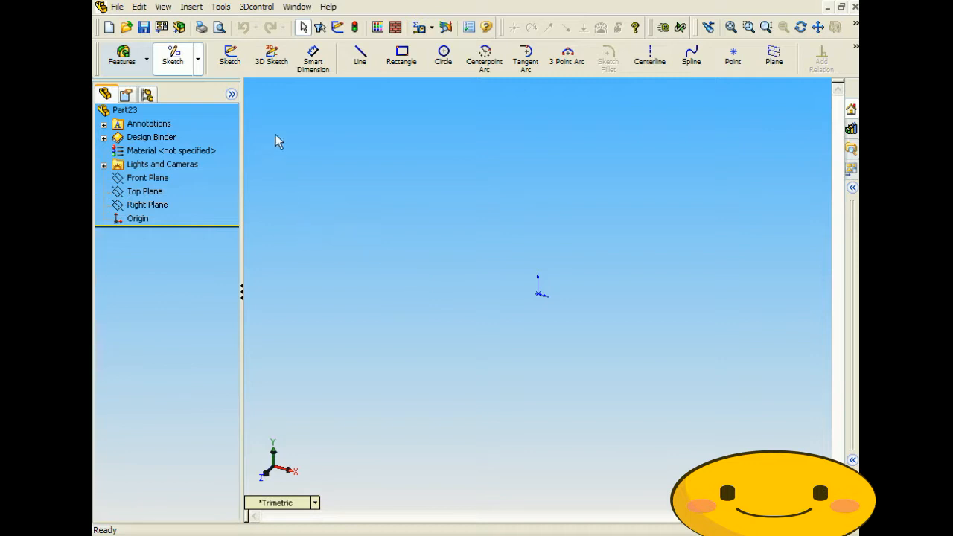
- Start a sketch on the Front Plane and draw an open chain of five connected lines with a zigzag notch on its left side
left_click(362, 57)
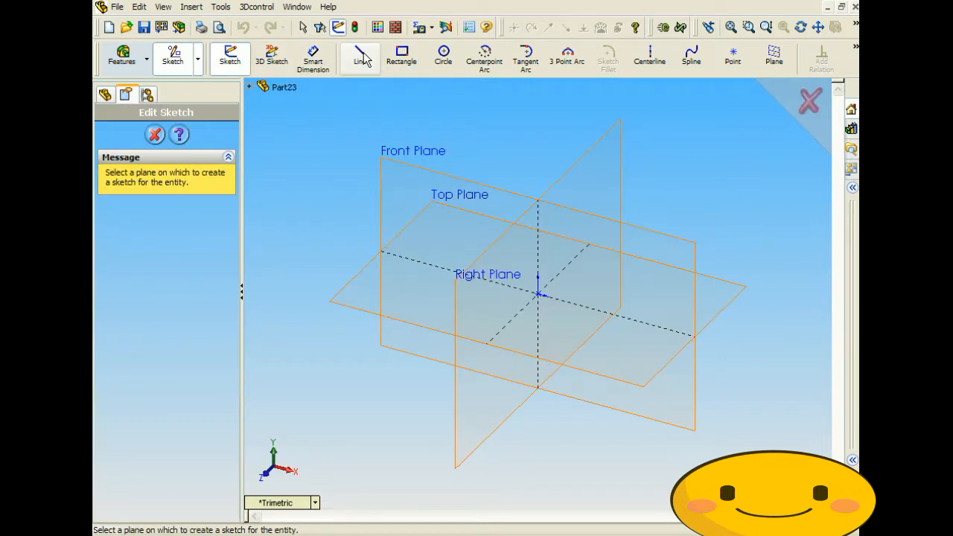
left_click(402, 175)
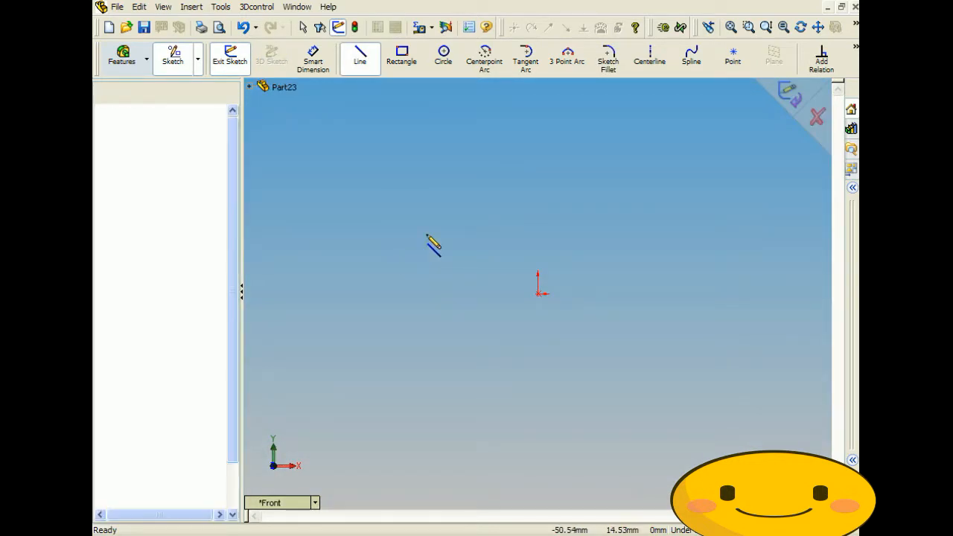
left_click(394, 253)
left_click(572, 117)
left_click(655, 410)
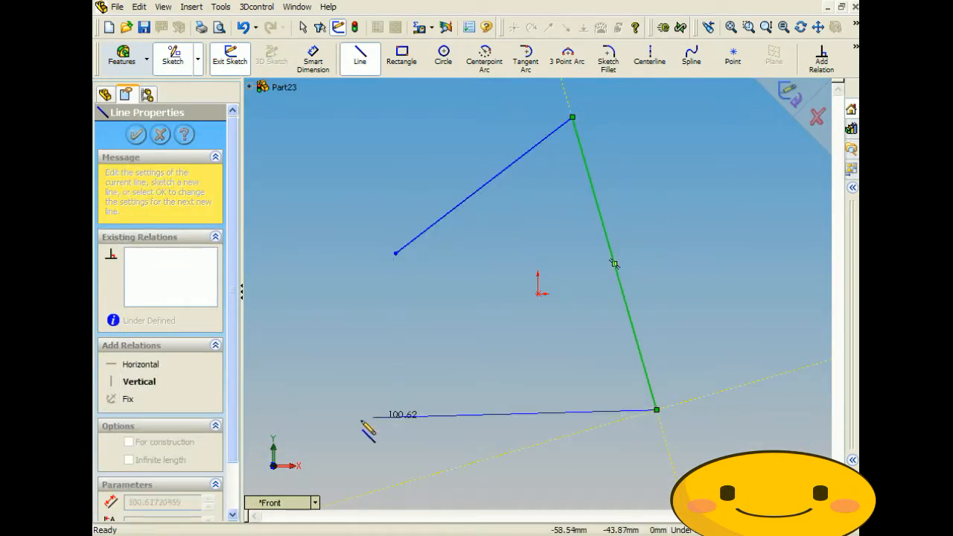
left_click(292, 428)
left_click(470, 351)
left_click(270, 333)
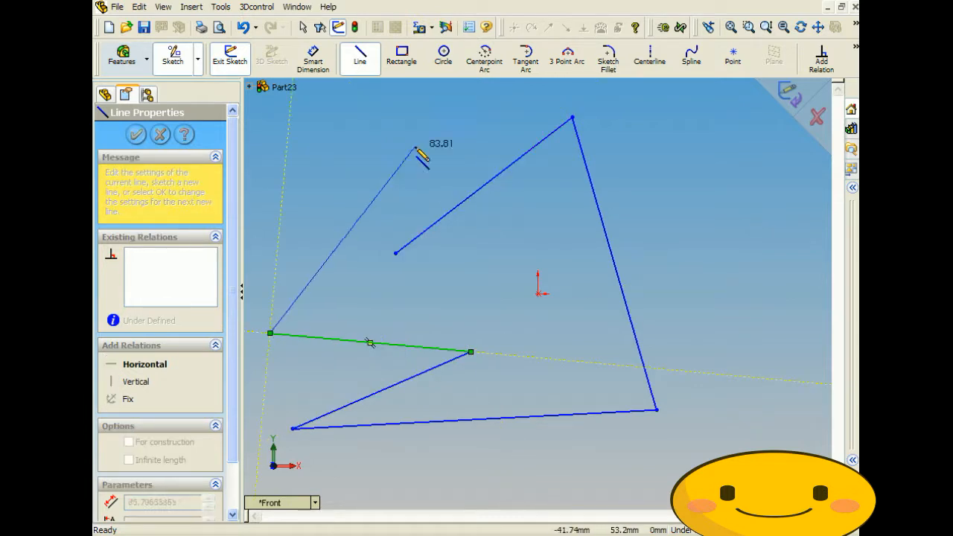
- Close the line chain with a 3 Point Arc of about 57 mm radius between its two open ends
left_click(567, 56)
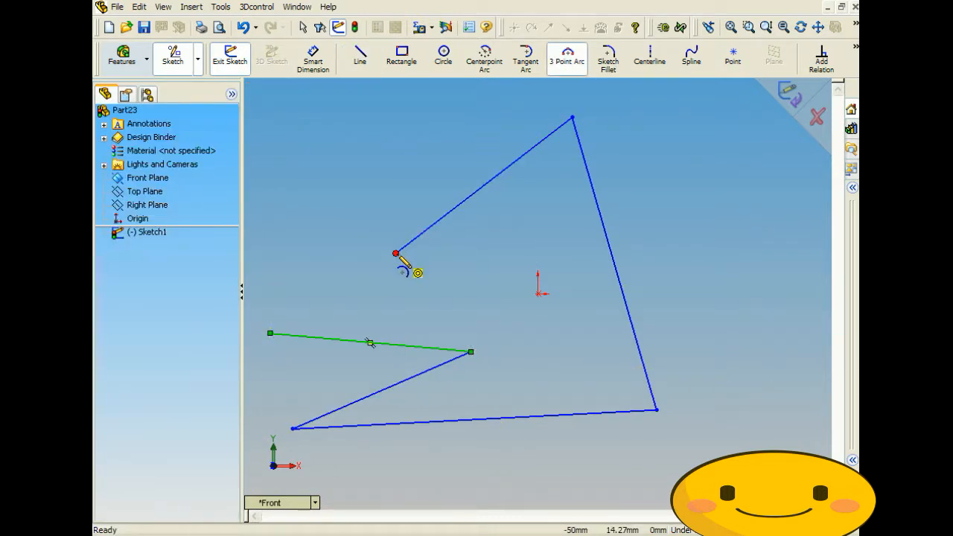
left_click(395, 253)
left_click(270, 333)
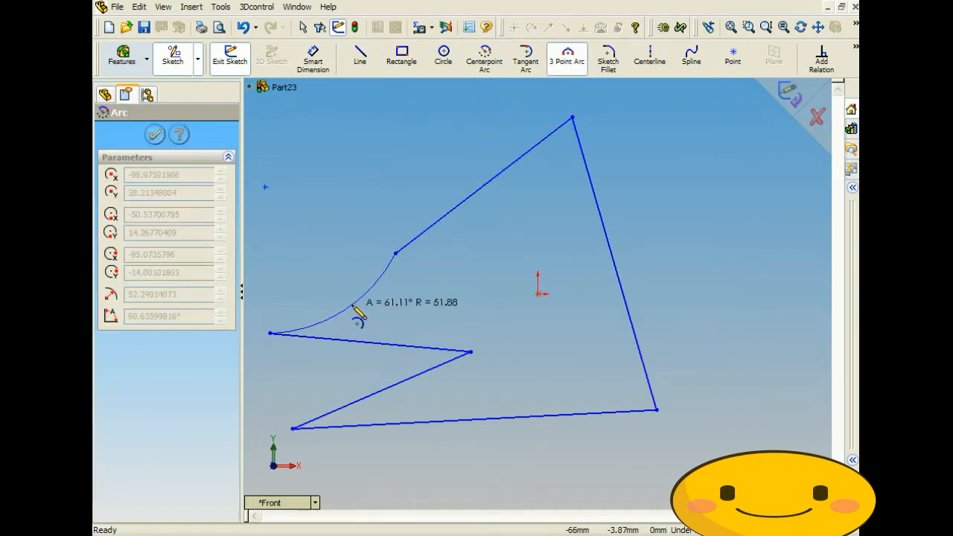
left_click(358, 313)
- Start a sketch Linear Pattern and select the arc and all five lines of the closed profile as entities to pattern
key("z")
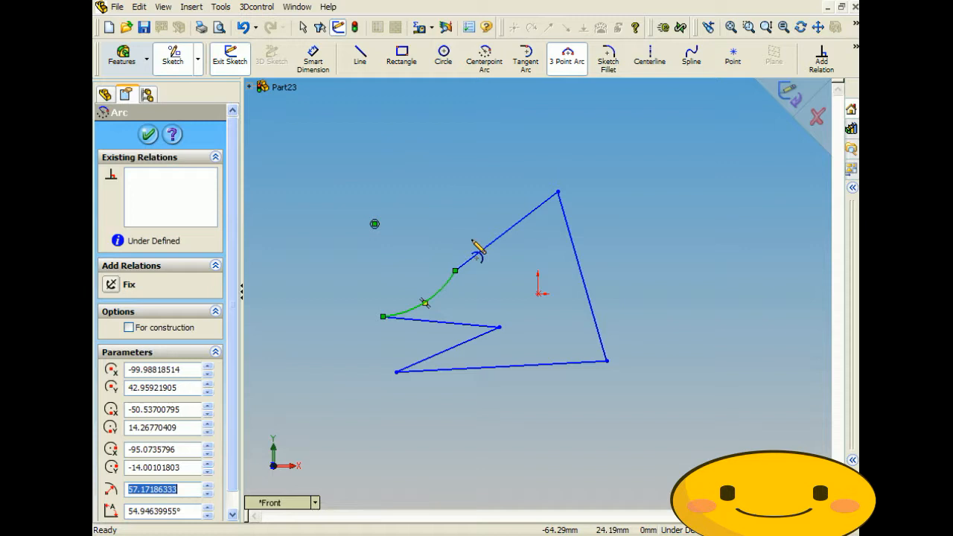
key("z")
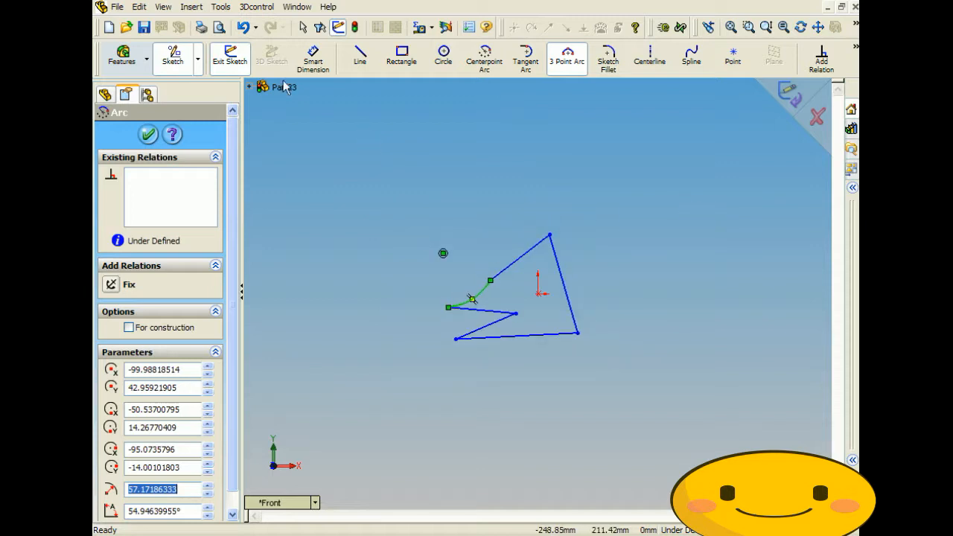
left_click(220, 7)
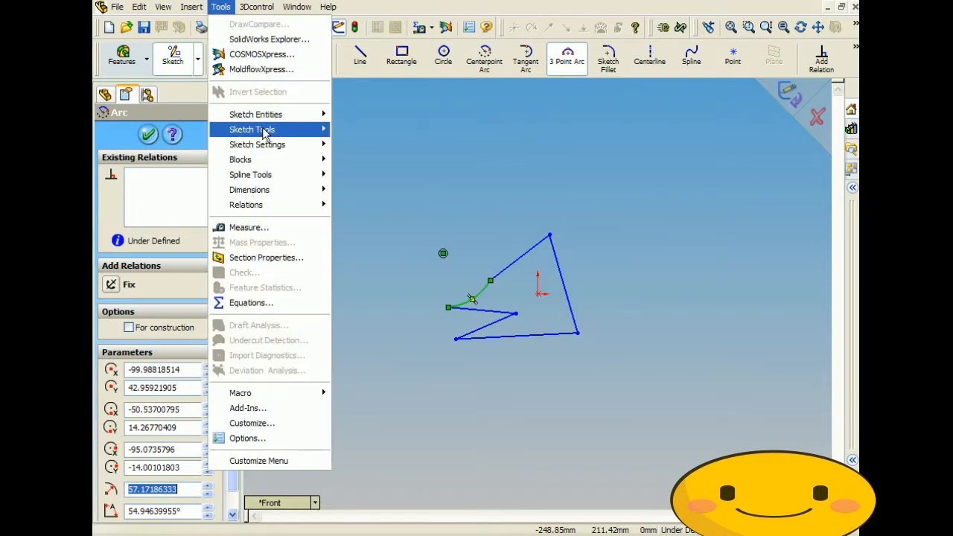
mouse_move(264, 128)
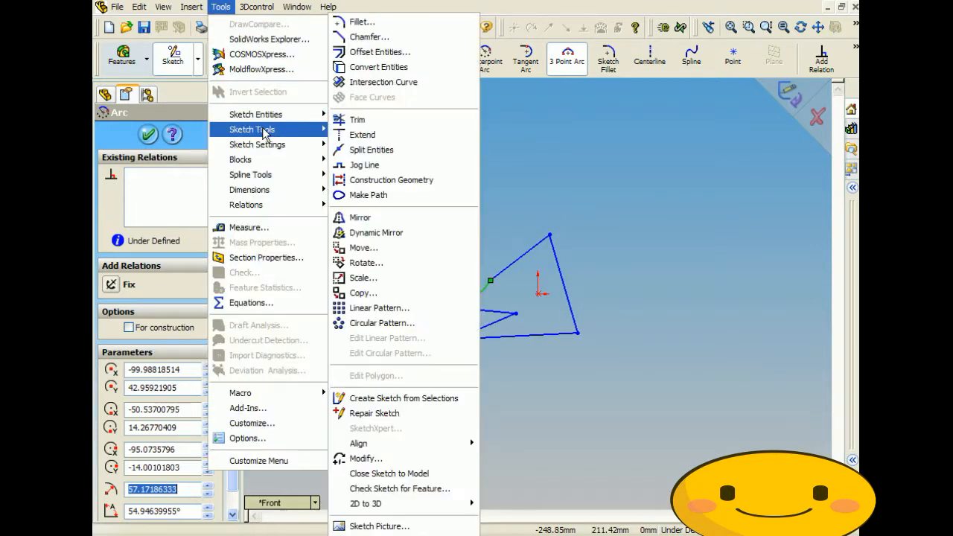
left_click(402, 309)
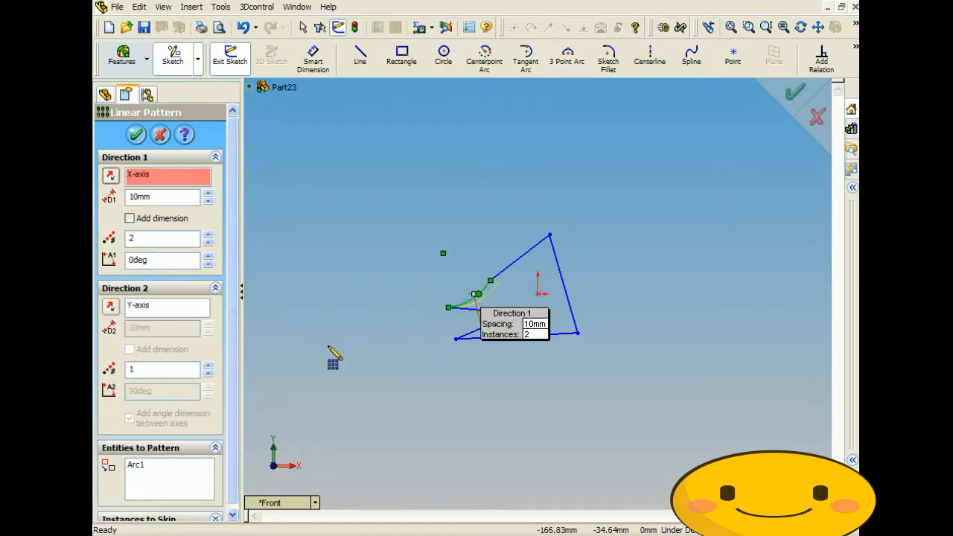
left_click(136, 467)
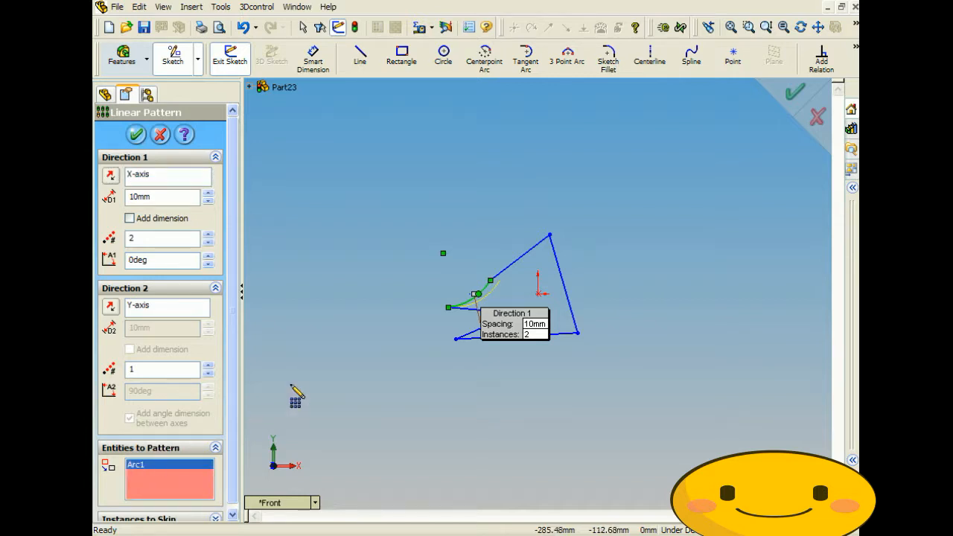
scroll(450, 329, "down", 3)
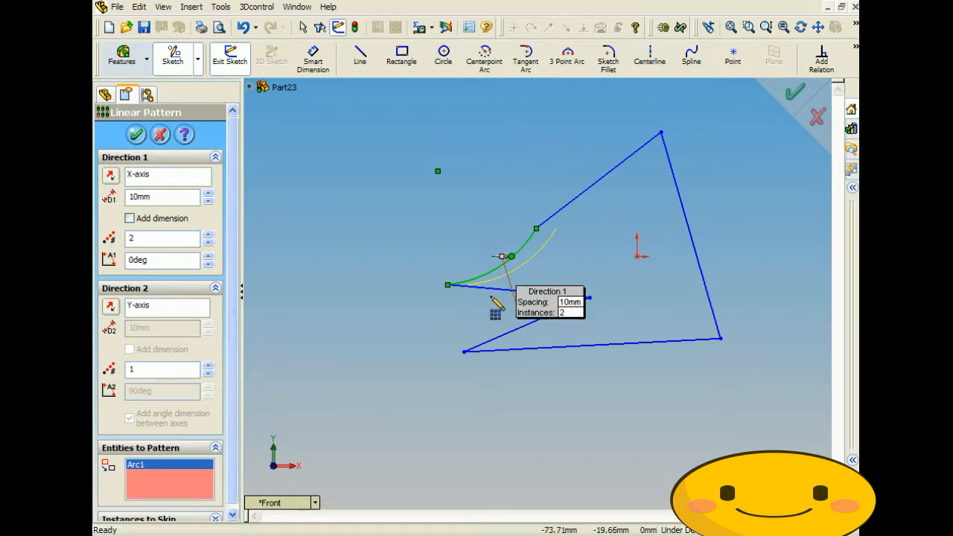
left_click(492, 291)
left_click(522, 328)
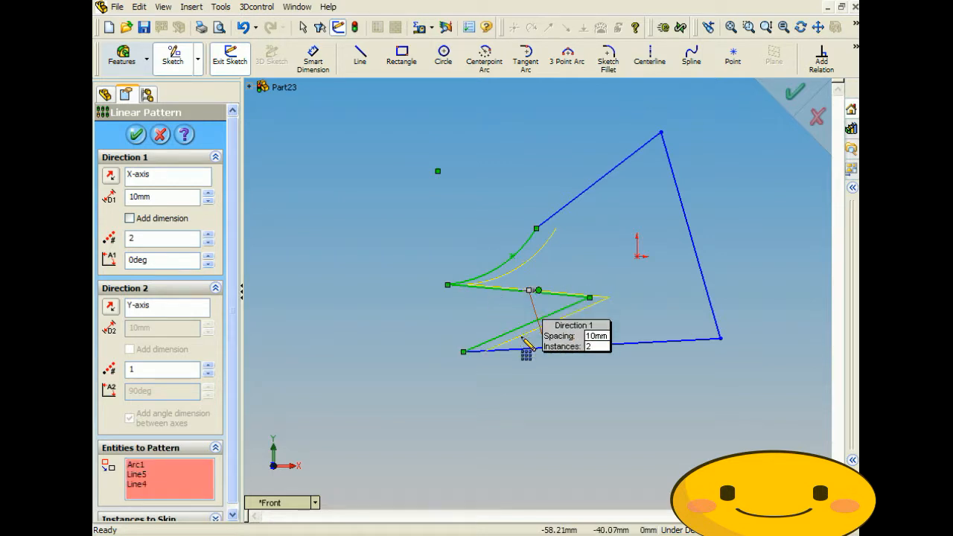
left_click(525, 348)
left_click(713, 314)
left_click(617, 167)
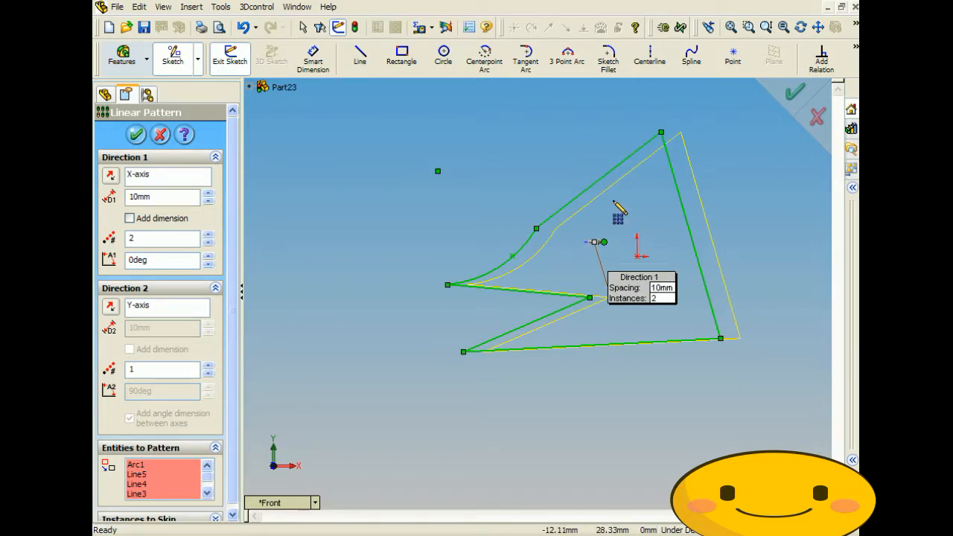
- Set the Direction 1 spacing to 100 mm and the number of instances to 5
double_click(161, 196)
type("100")
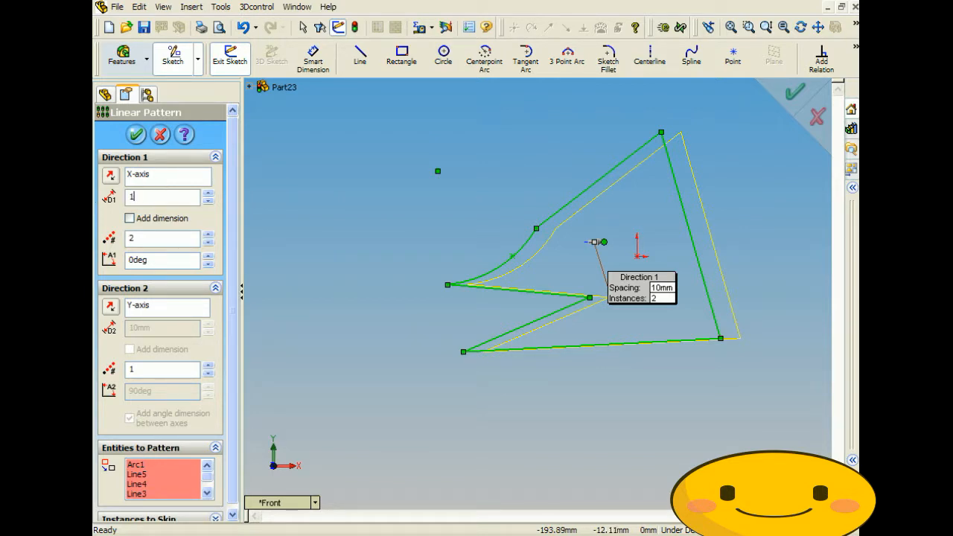
double_click(154, 236)
type("5")
double_click(168, 259)
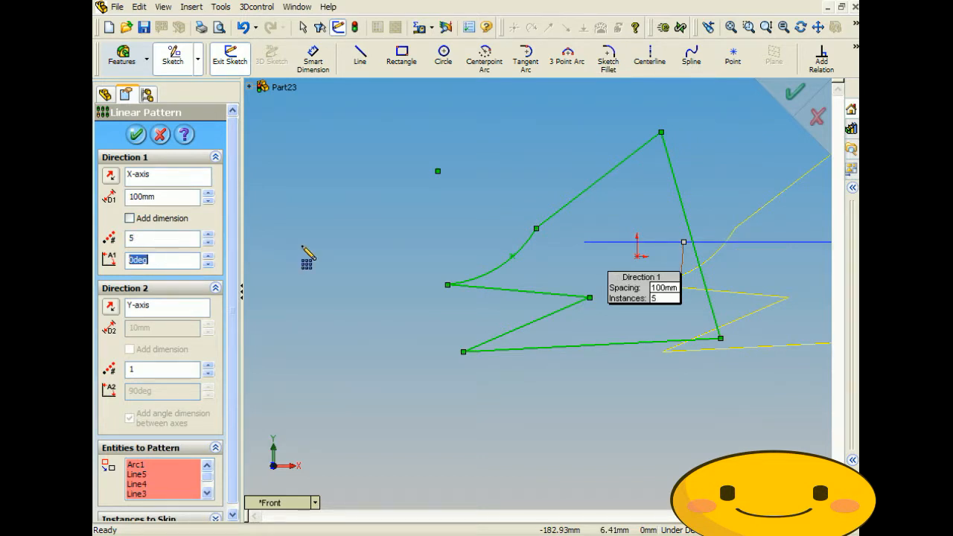
- Increase the Direction 1 spacing to 160 mm so the patterned profiles stand clear of each other
scroll(449, 252, "up", 6)
mouse_move(625, 266)
middle_mouse_down()
mouse_move(552, 259)
mouse_move(617, 255)
middle_mouse_up()
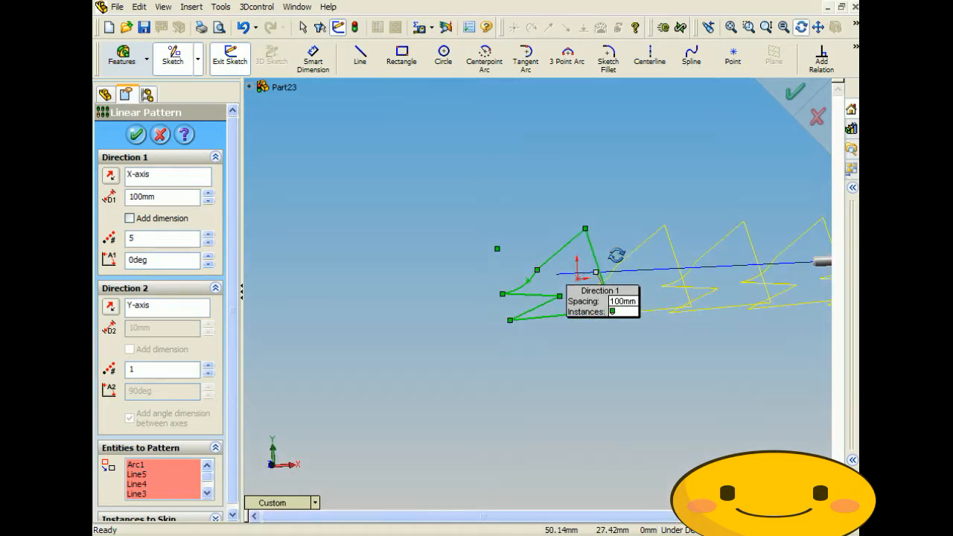
scroll(625, 261, "up", 4)
scroll(741, 291, "down", 3)
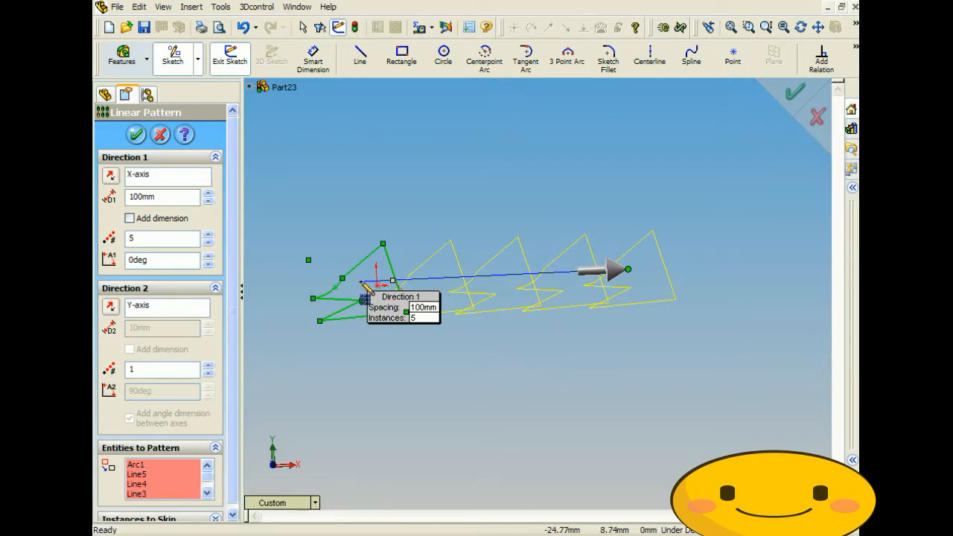
scroll(349, 292, "down", 1)
left_click(208, 193)
left_click(208, 193)
left_click(207, 193)
scroll(708, 354, "up", 1)
scroll(730, 341, "up", 1)
scroll(761, 313, "down", 1)
scroll(337, 304, "up", 1)
scroll(341, 301, "down", 1)
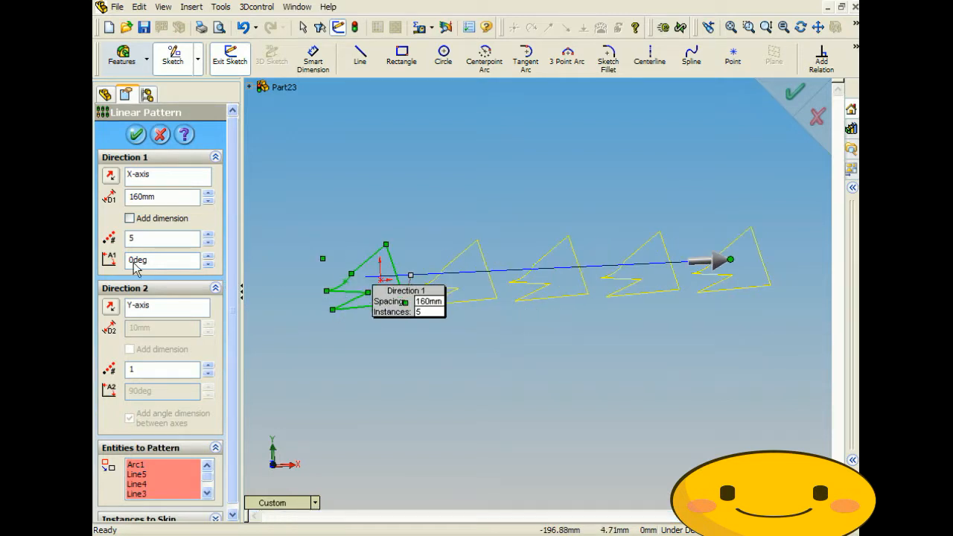
- Try tilting the pattern by raising the Direction 1 angle through 14 degrees and bringing it back to 0 degrees
double_click(160, 197)
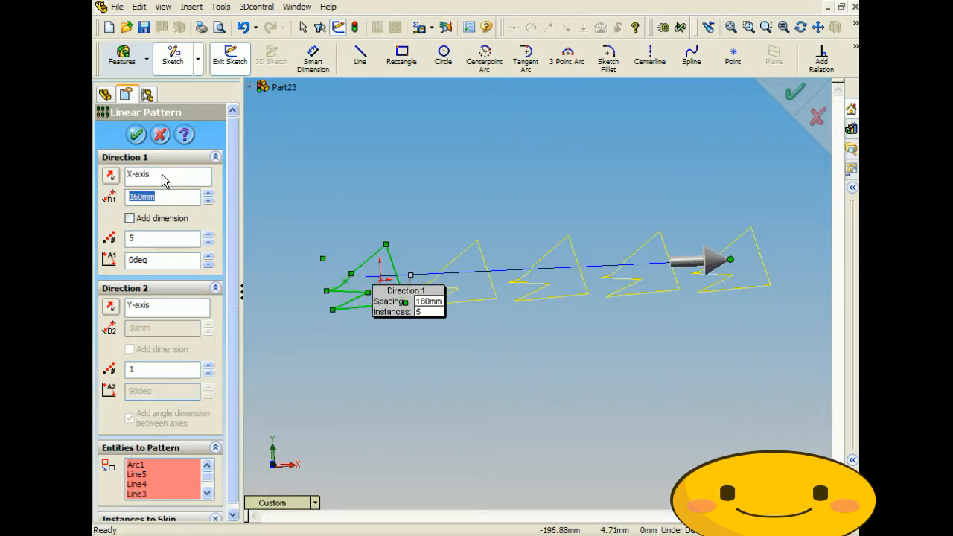
double_click(153, 238)
double_click(170, 262)
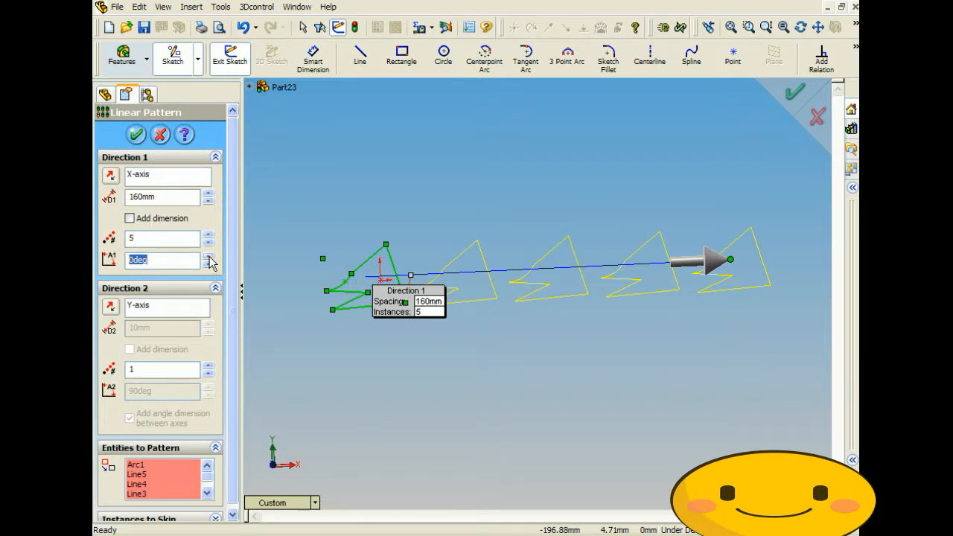
left_click_drag(210, 257, 210, 256)
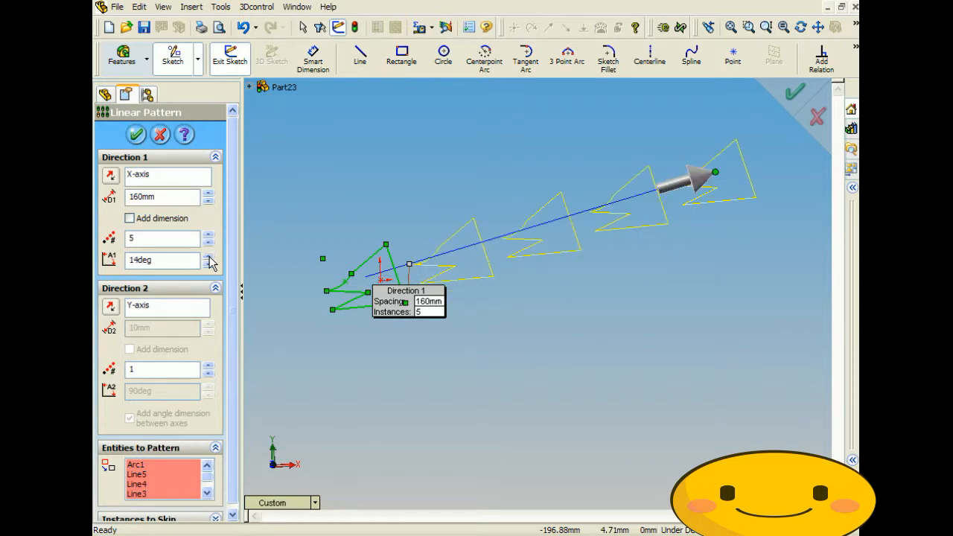
left_click(209, 257)
left_click(206, 263)
left_click_drag(208, 265, 209, 265)
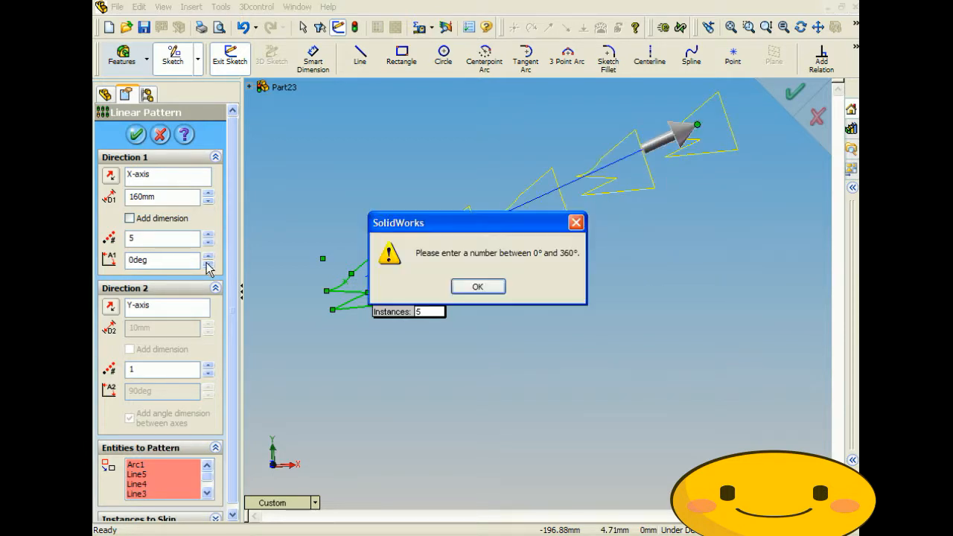
left_click(477, 286)
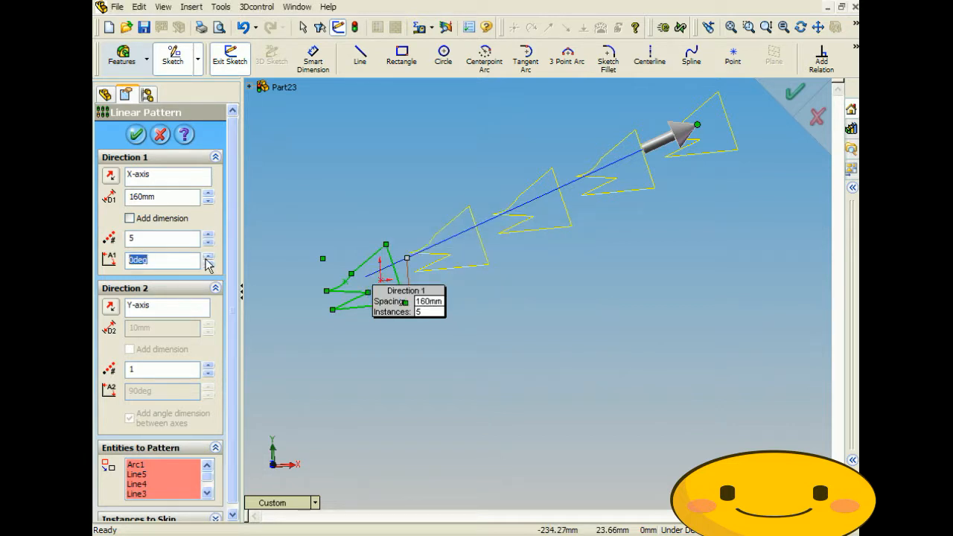
- Set the Direction 1 angle of the linear pattern to 8 degrees
left_click(209, 257)
left_click(209, 257)
left_click(208, 257)
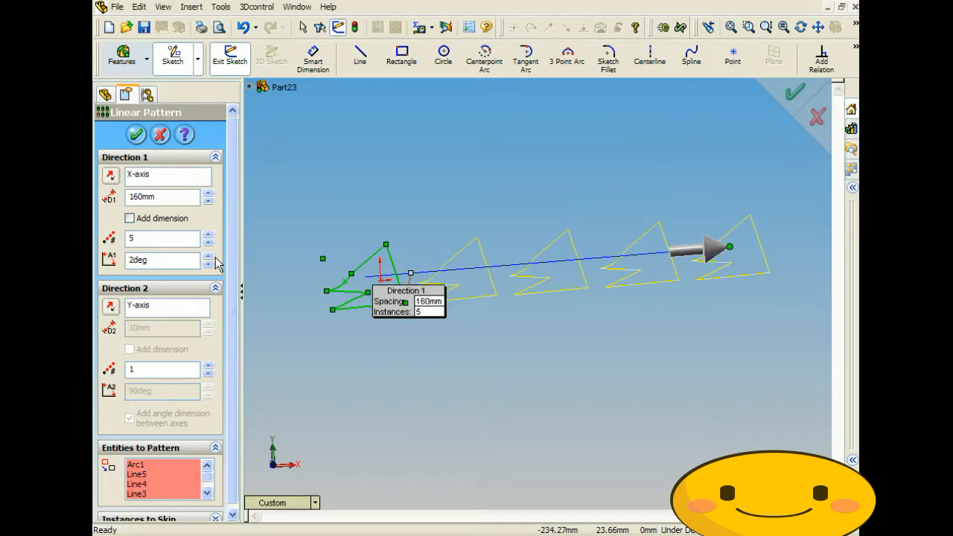
left_click_drag(213, 256, 212, 256)
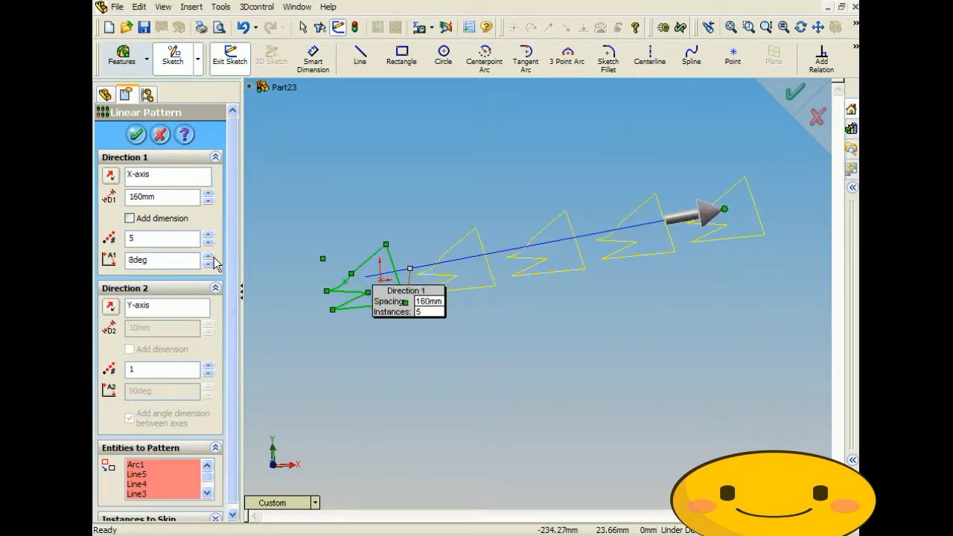
- Apply the linear pattern and dimension the upper sloped line of the original profile at 50 mm
left_click(135, 134)
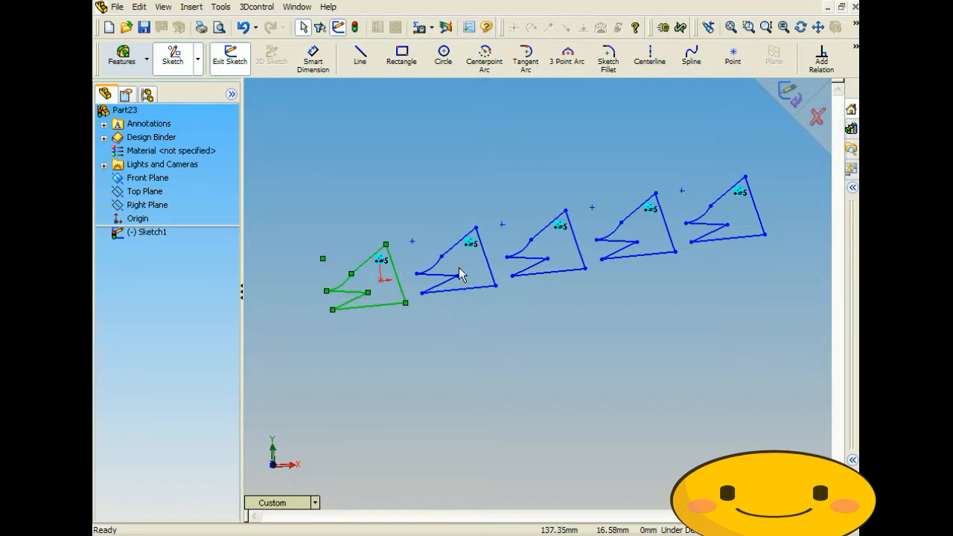
left_click(374, 306)
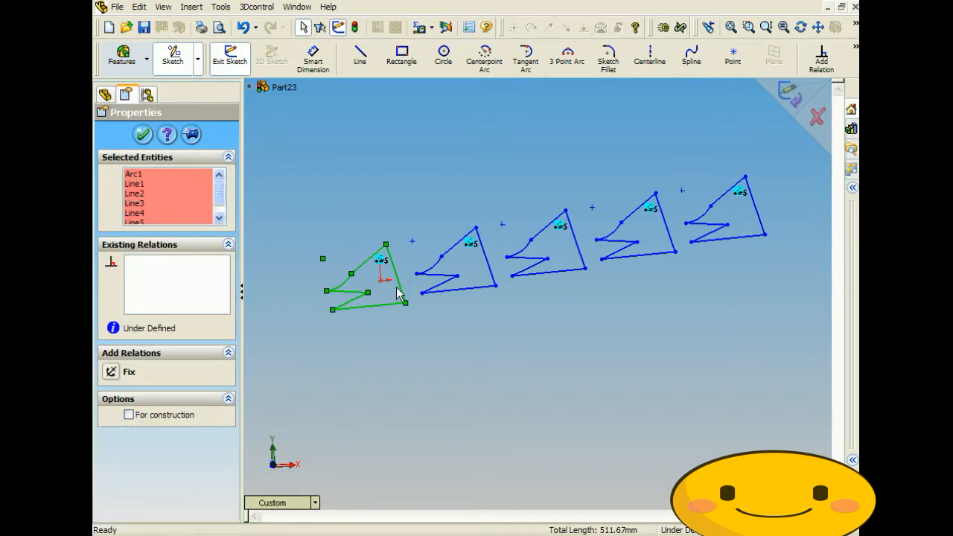
left_click(312, 59)
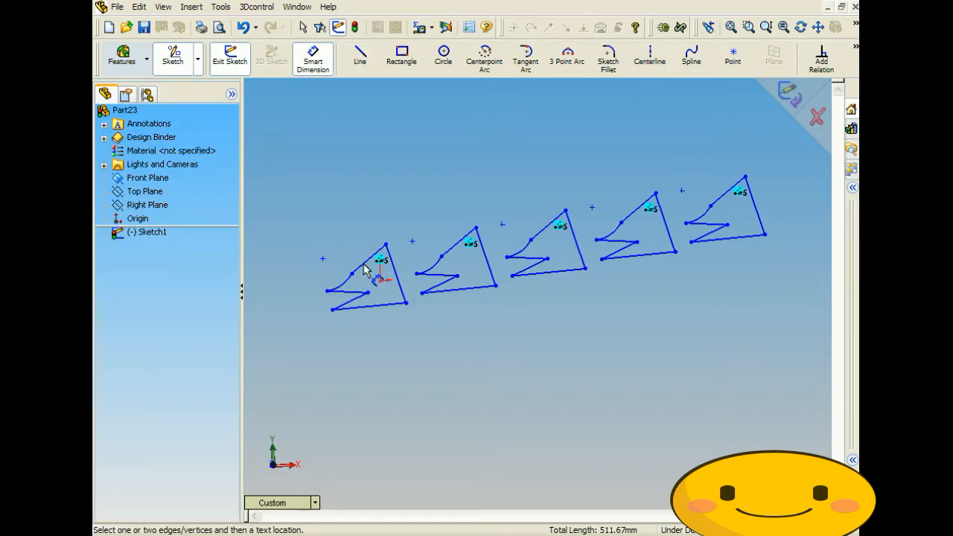
left_click(370, 262)
left_click(356, 244)
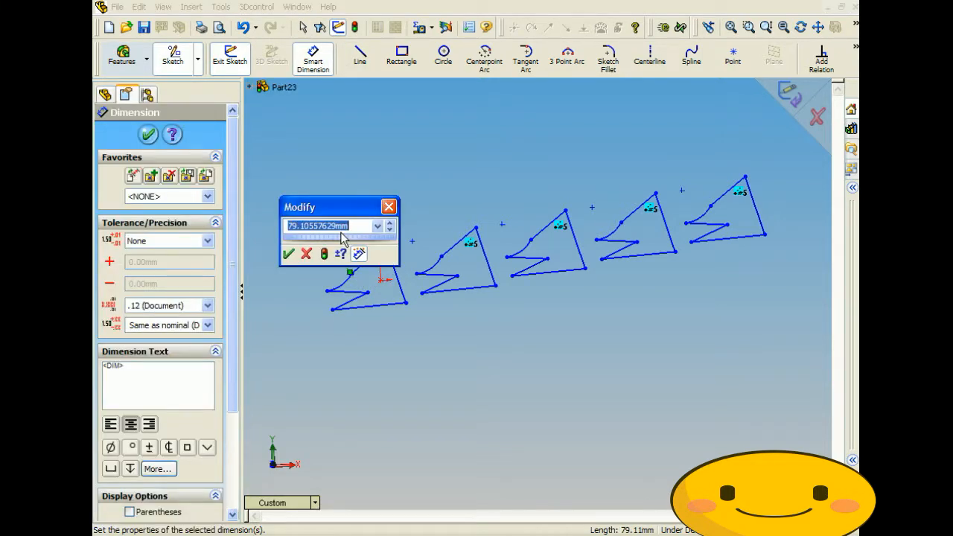
type("50")
key("Return")
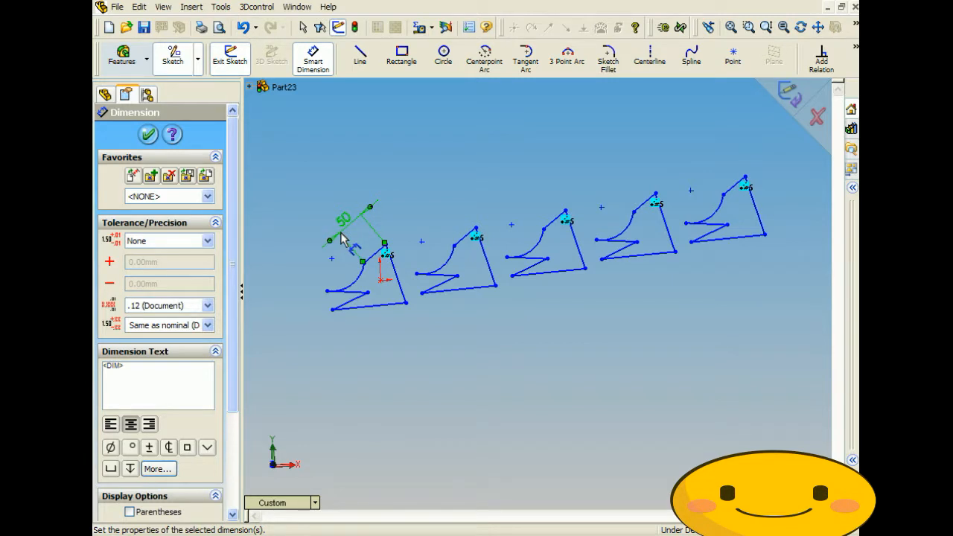
- Undo the 50 mm dimension and the linear pattern, then clear the selection
key("ctrl+z")
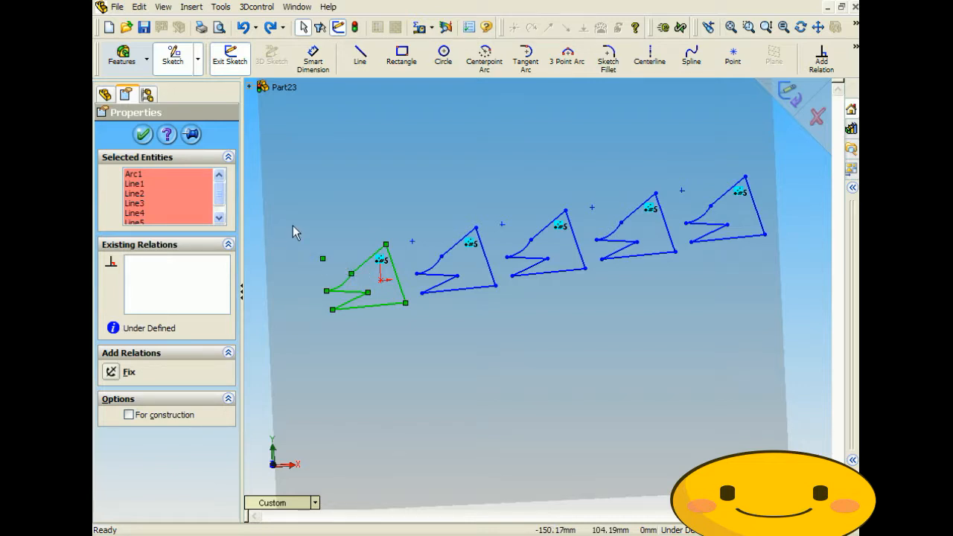
key("ctrl+z")
key("ctrl+z")
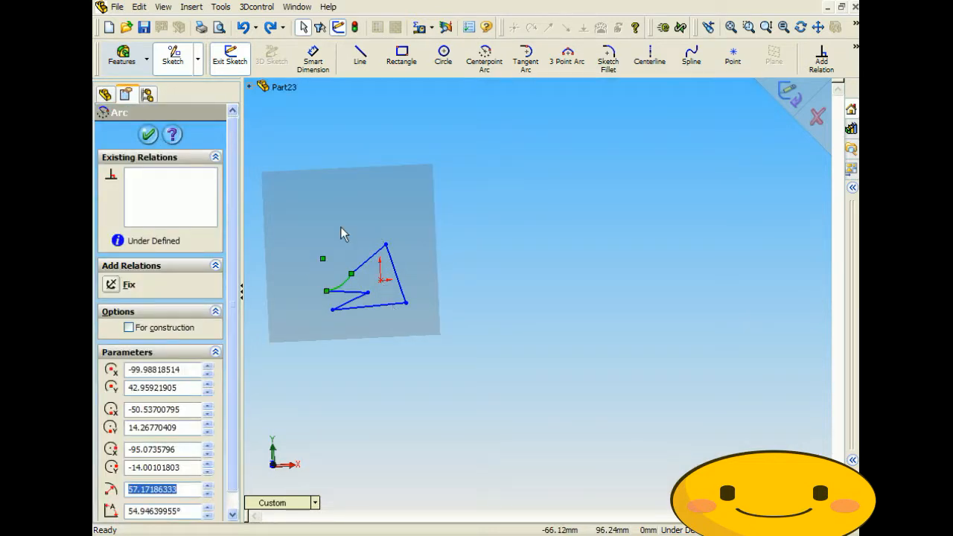
left_click(340, 228)
- Start a new linear sketch pattern and select the arc and all lines of the profile as entities to pattern
left_click(221, 8)
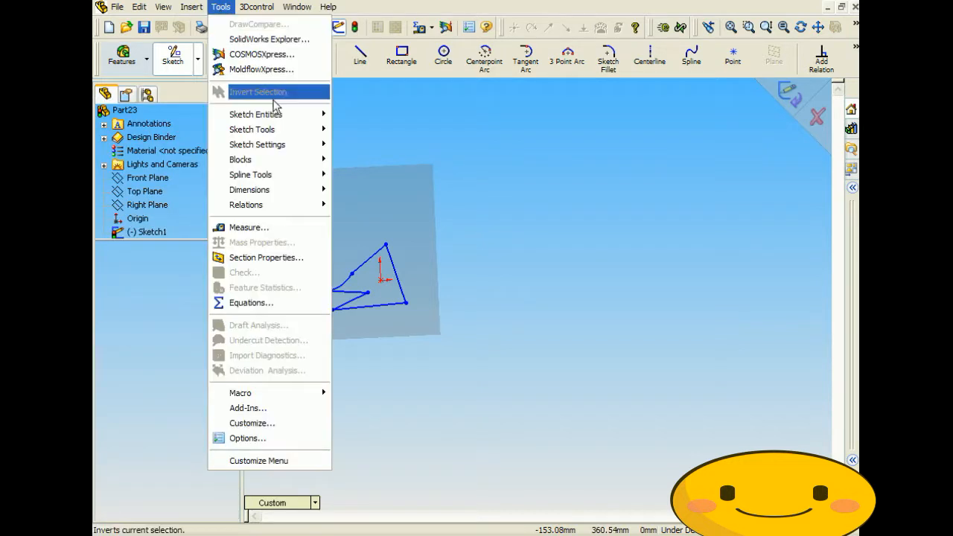
mouse_move(266, 129)
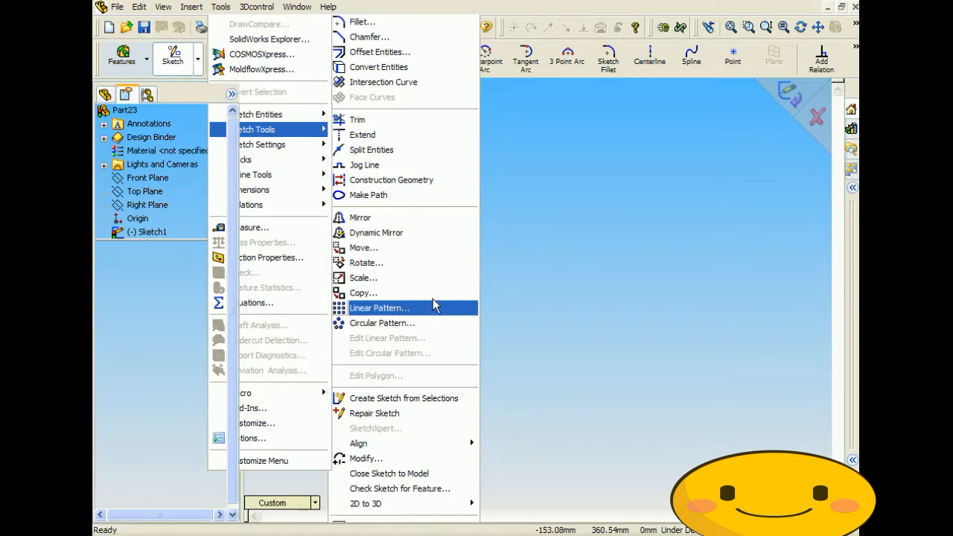
left_click(397, 308)
left_click(360, 265)
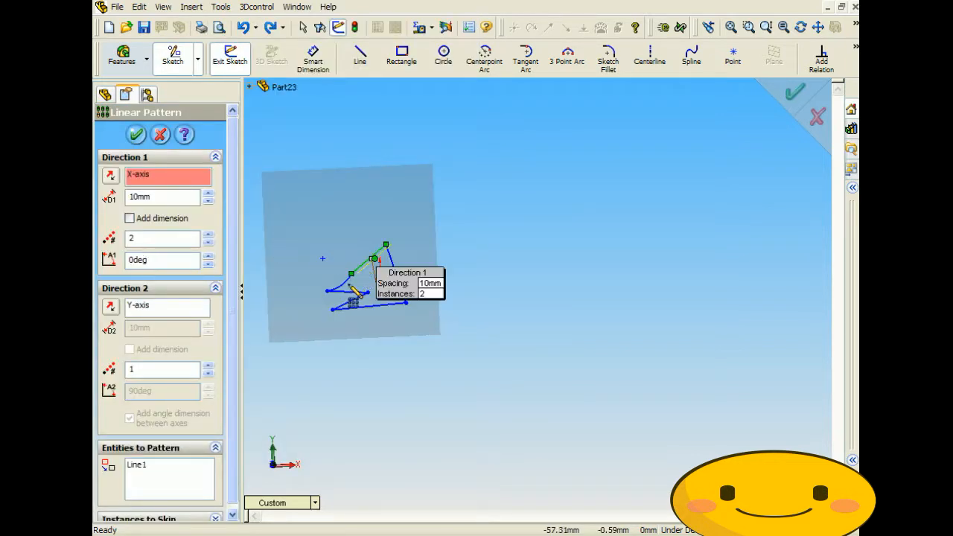
left_click(344, 280)
left_click(351, 291)
left_click(354, 307)
left_click(352, 305)
left_click(360, 293)
left_click(353, 305)
left_click(352, 291)
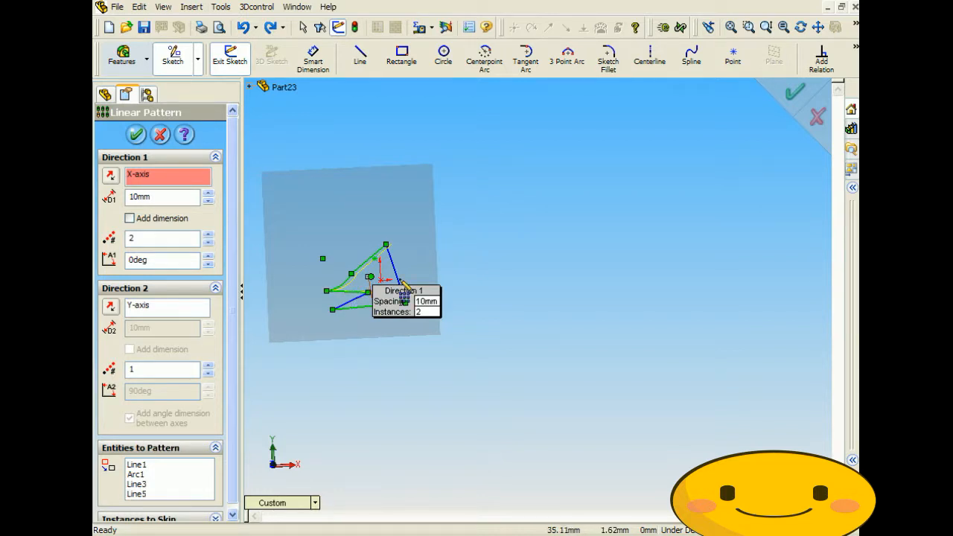
left_click(396, 276)
left_click(354, 301)
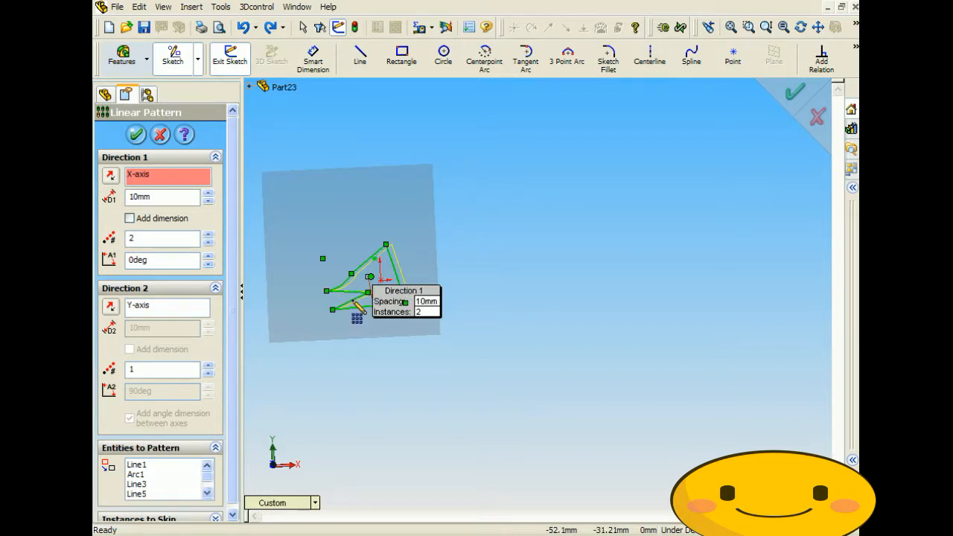
- Set the number of instances to 1 in Direction 1 and to 2 in Direction 2
left_click(208, 242)
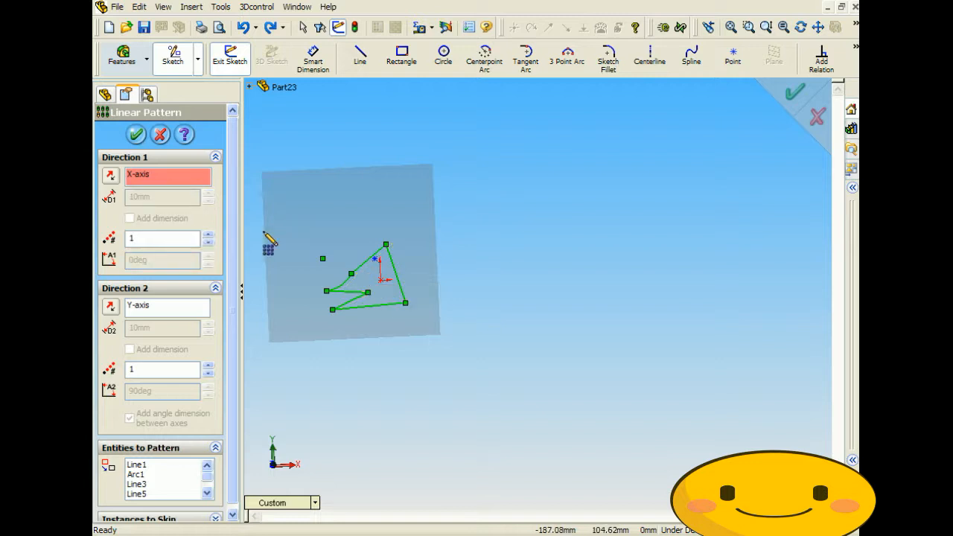
left_click(209, 365)
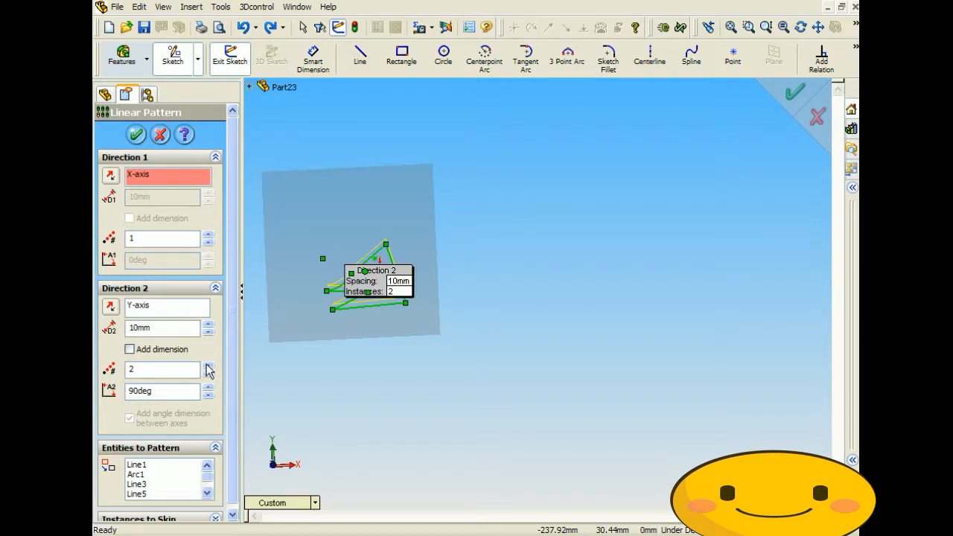
left_click(207, 375)
left_click(208, 375)
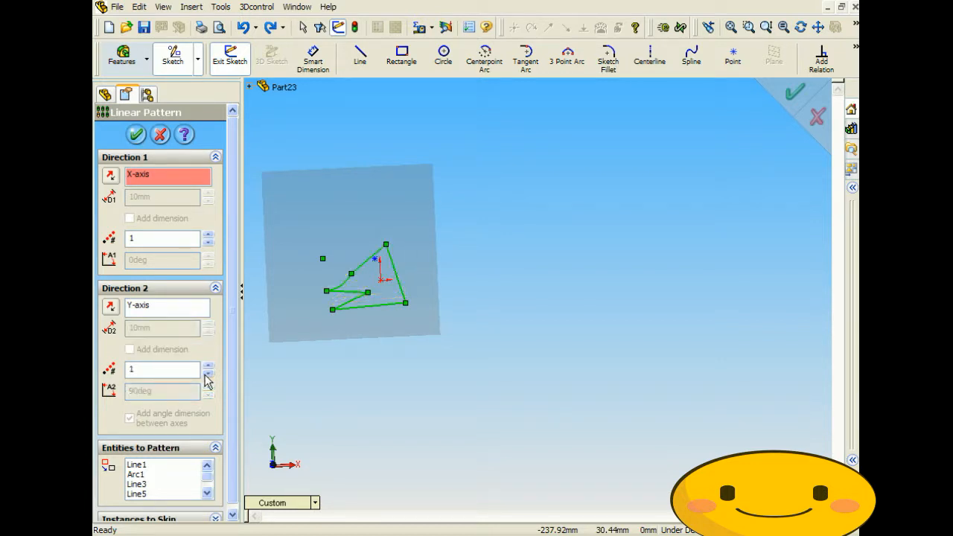
left_click(208, 366)
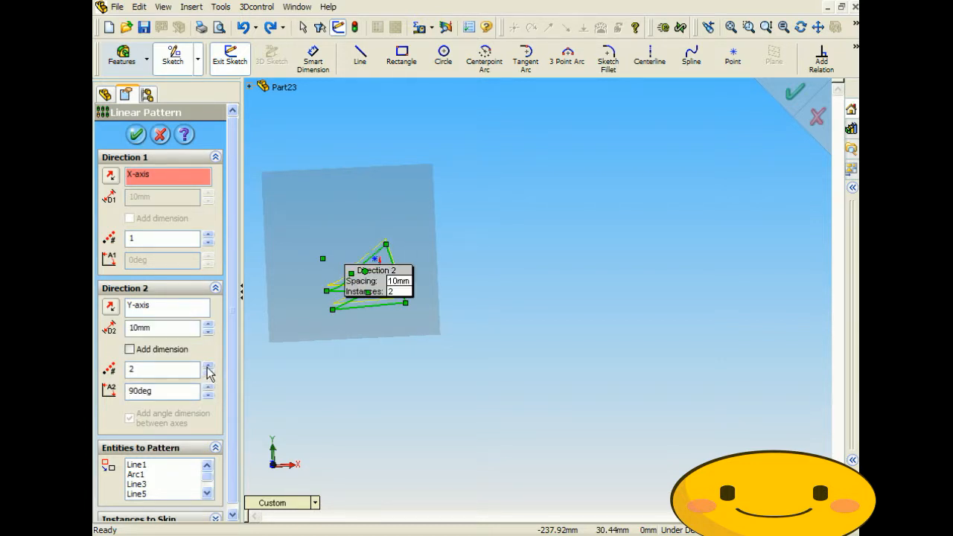
- Set the Direction 2 spacing to 140 mm and the number of instances to 5
left_click(208, 325)
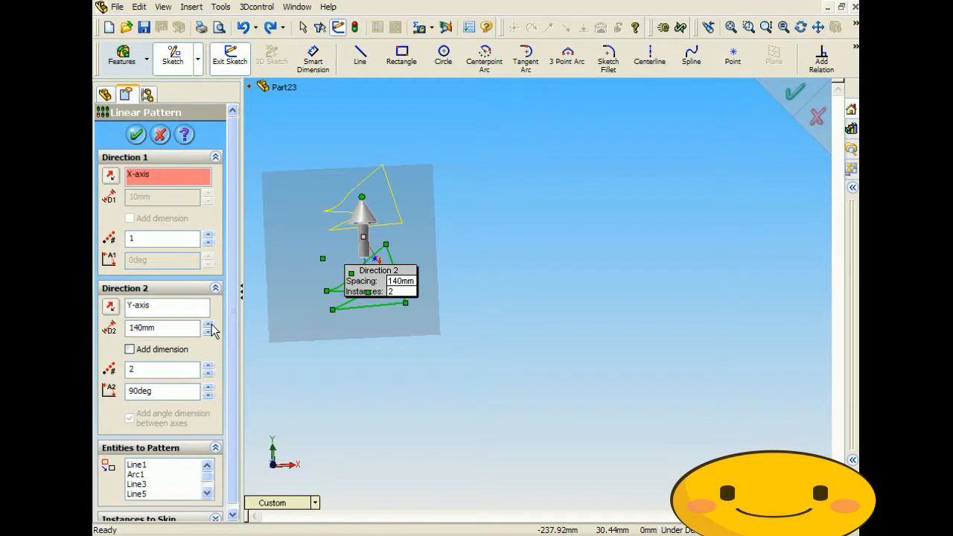
left_click(207, 365)
left_click(207, 366)
left_click(207, 366)
left_click(208, 375)
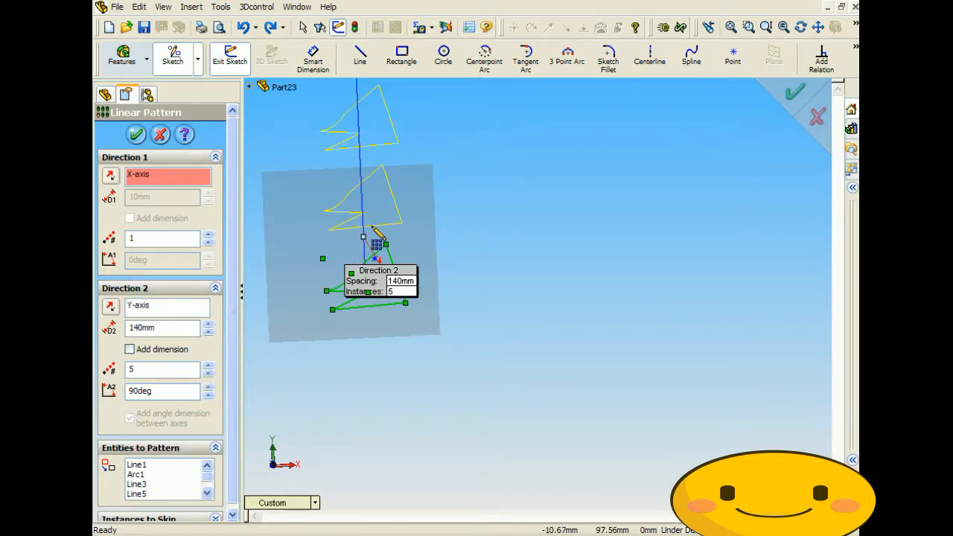
scroll(386, 223, "up", 4)
scroll(493, 134, "down", 1)
scroll(488, 143, "down", 1)
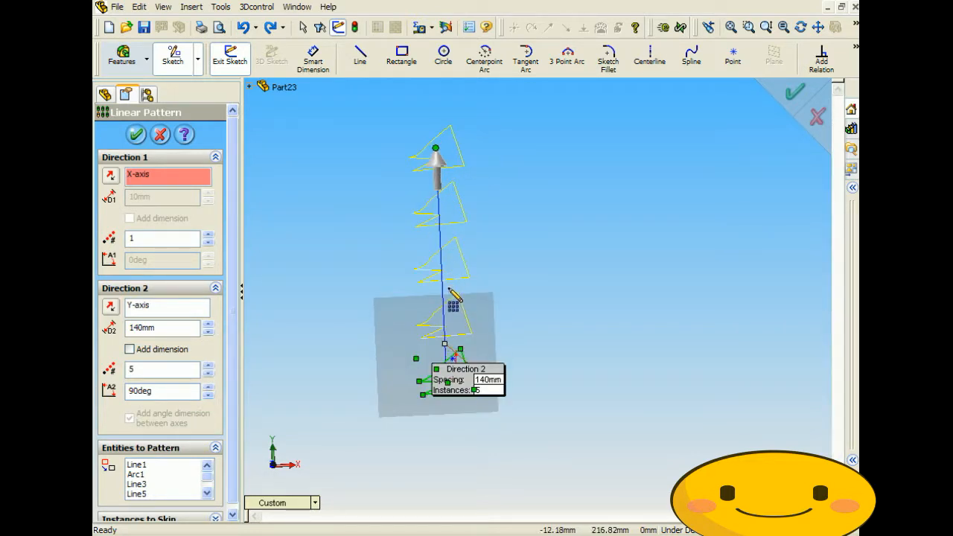
- Try tilting Direction 2 to 70 degrees, return it to roughly vertical, and apply the linear pattern
left_click(209, 394)
left_click(209, 394)
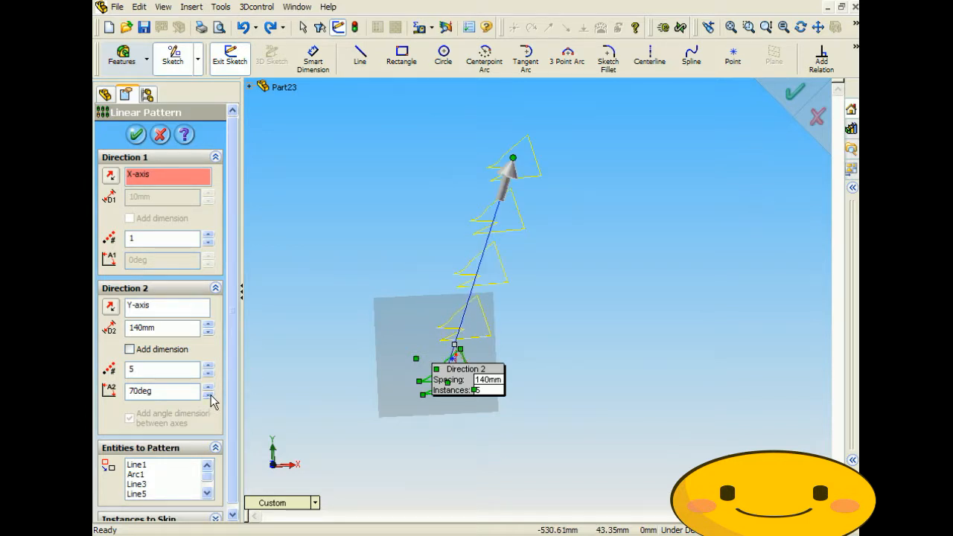
left_click(209, 387)
left_click(136, 134)
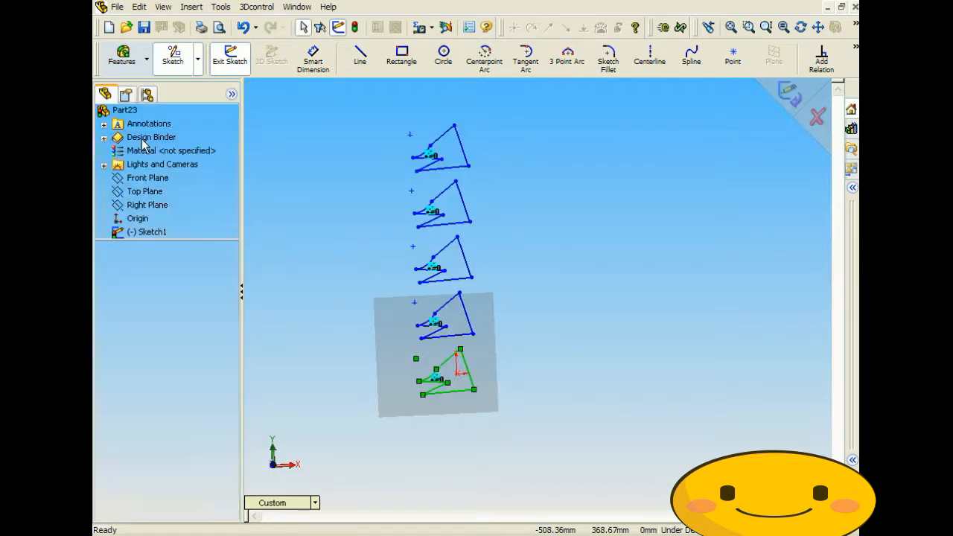
- Clear the selection and undo the vertical linear pattern
mouse_move(378, 204)
middle_mouse_down()
mouse_move(417, 204)
mouse_move(367, 202)
middle_mouse_up()
key("Escape")
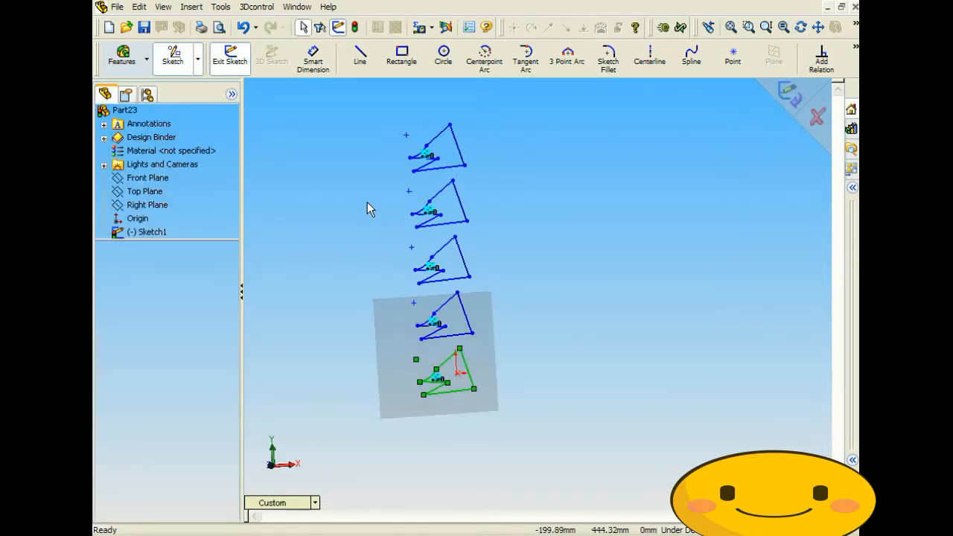
key("ctrl+z")
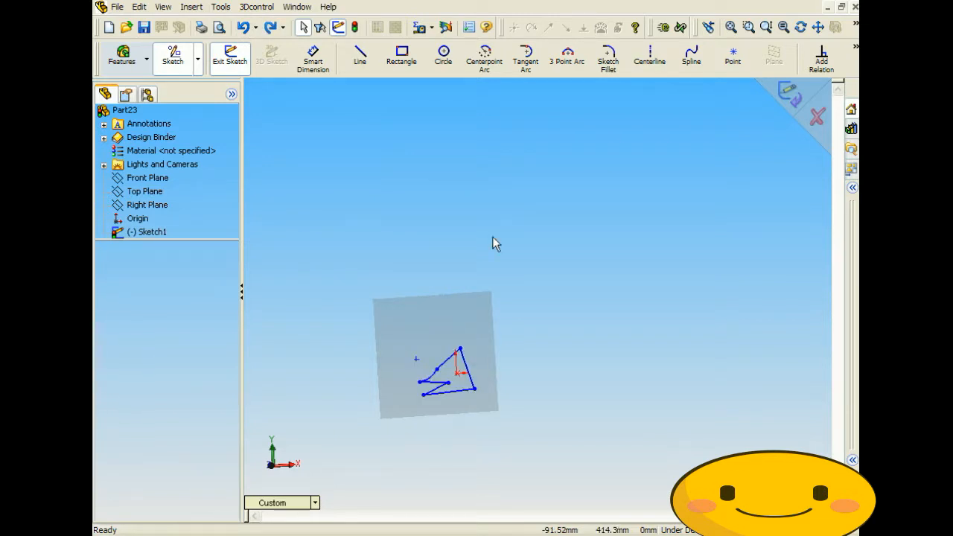
- Start a linear sketch pattern using only the profile's arc and the two notch lines below it as entities
left_click(221, 7)
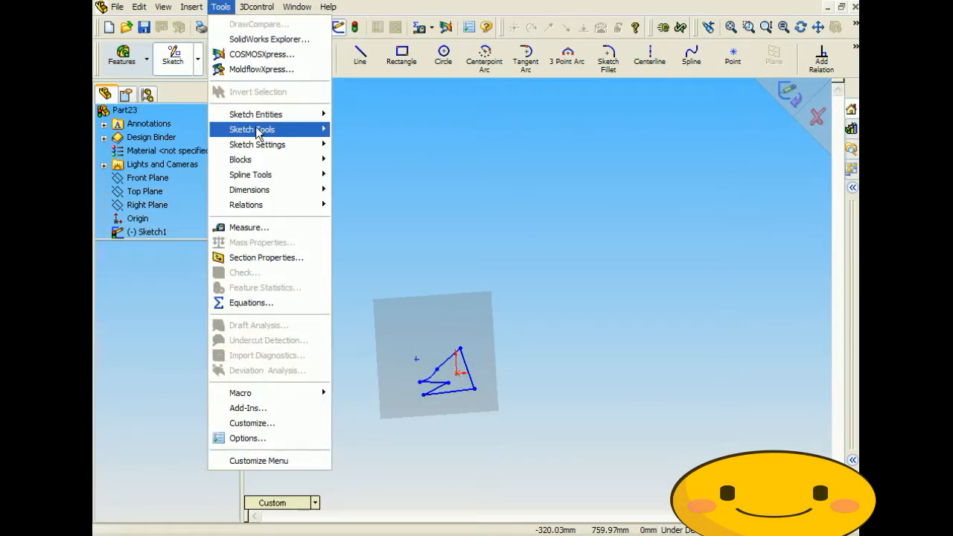
mouse_move(266, 130)
left_click(400, 309)
scroll(442, 344, "up", 5)
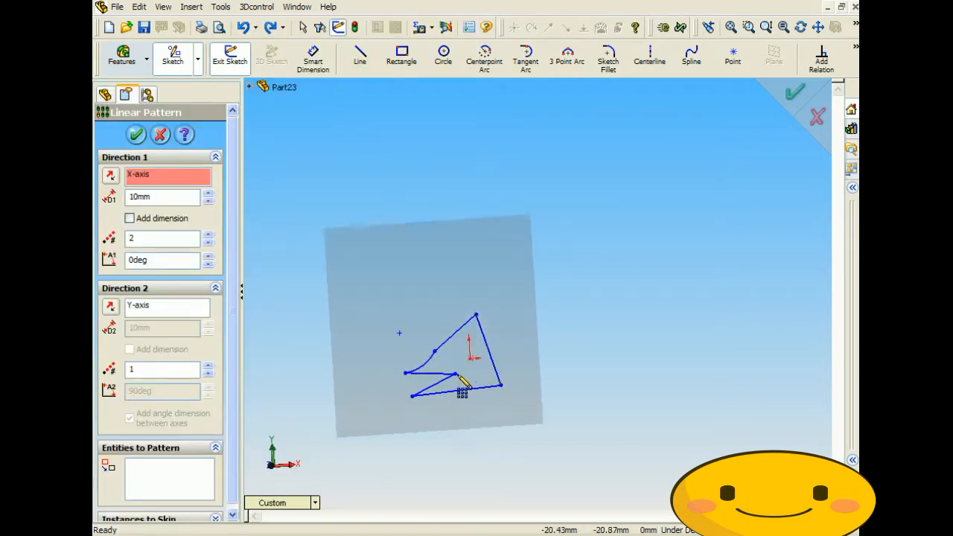
left_click(423, 343)
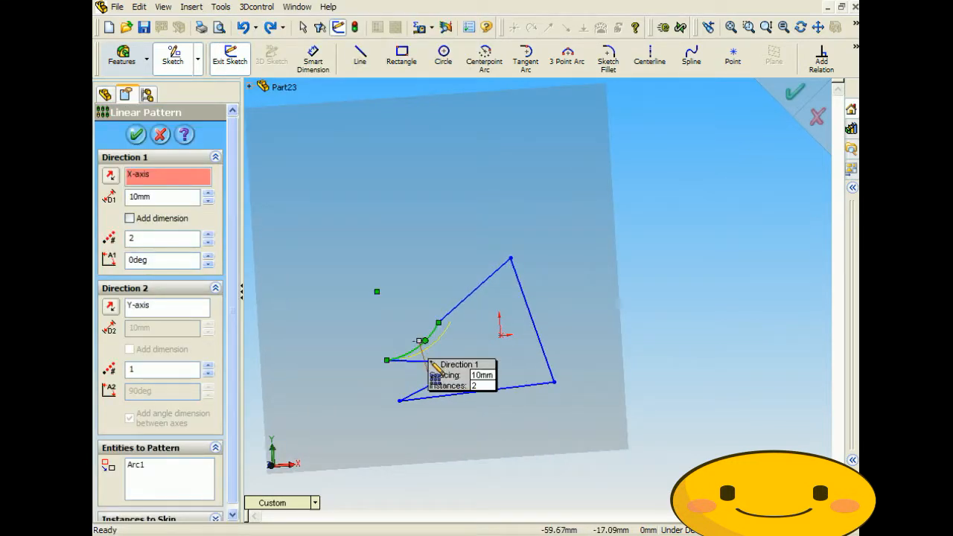
left_click(424, 361)
left_click(439, 395)
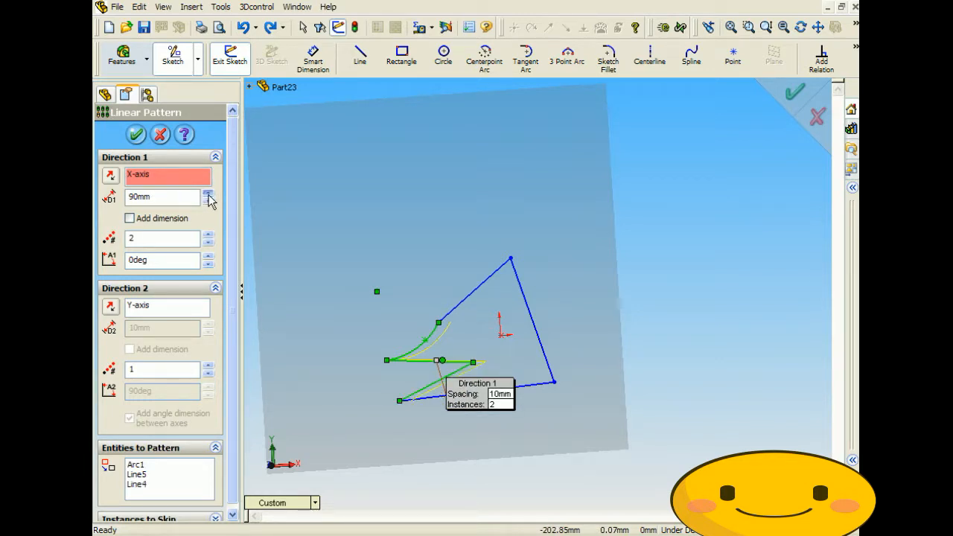
- Set the Direction 1 spacing of the partial-profile pattern to 160 mm
left_click(208, 193)
left_click(209, 193)
left_click(208, 193)
left_click(208, 192)
left_click(208, 193)
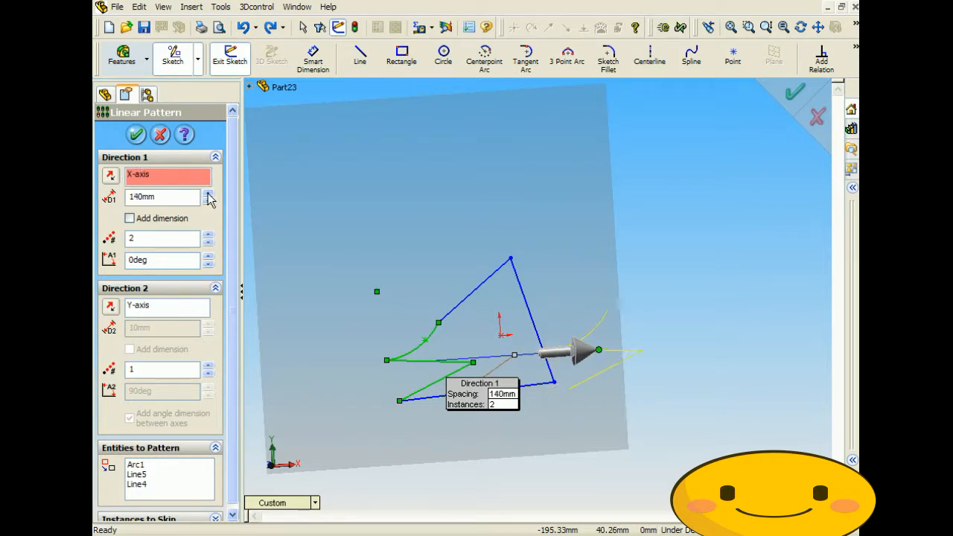
left_click(209, 192)
left_click(208, 193)
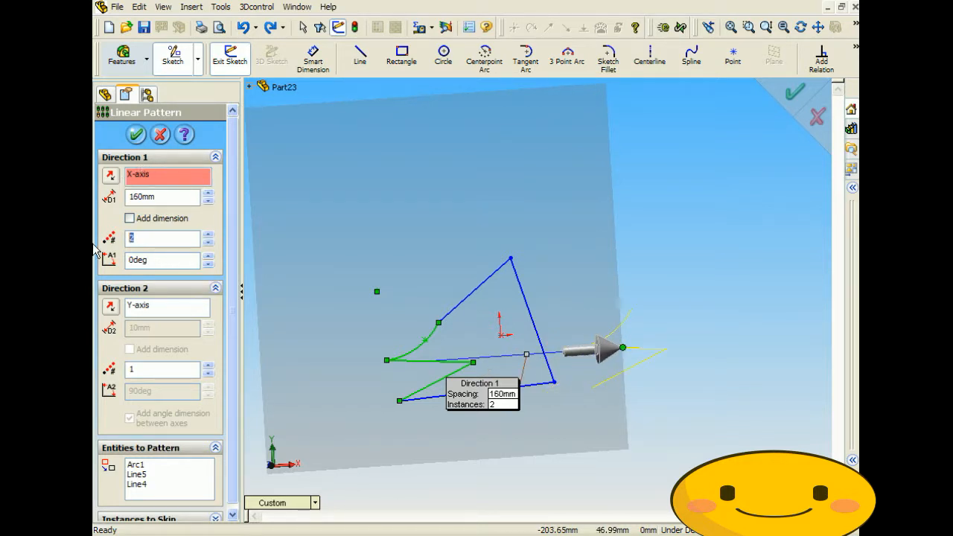
- Set the number of Direction 1 instances to 5 and apply the partial-profile pattern
left_click(172, 262)
scroll(347, 328, "up", 4)
scroll(814, 311, "down", 3)
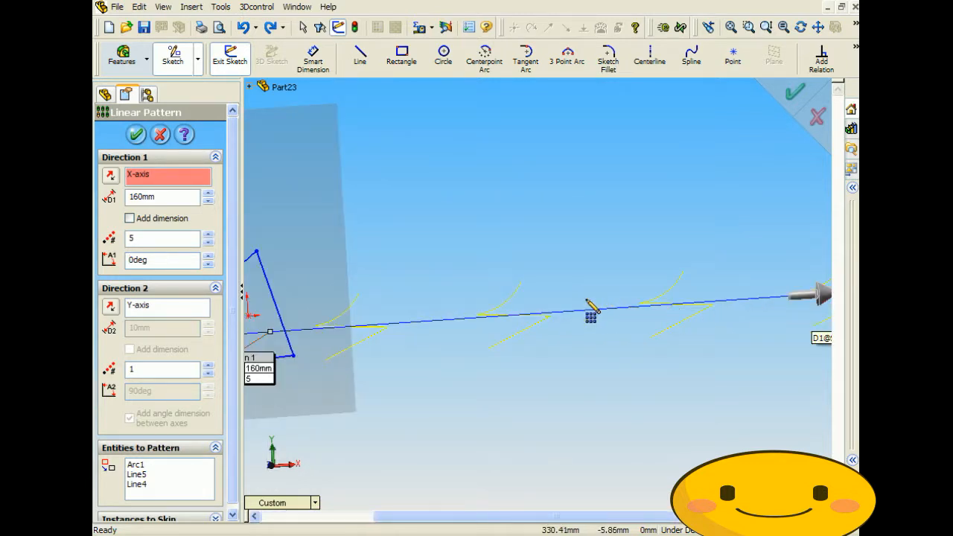
scroll(591, 308, "up", 2)
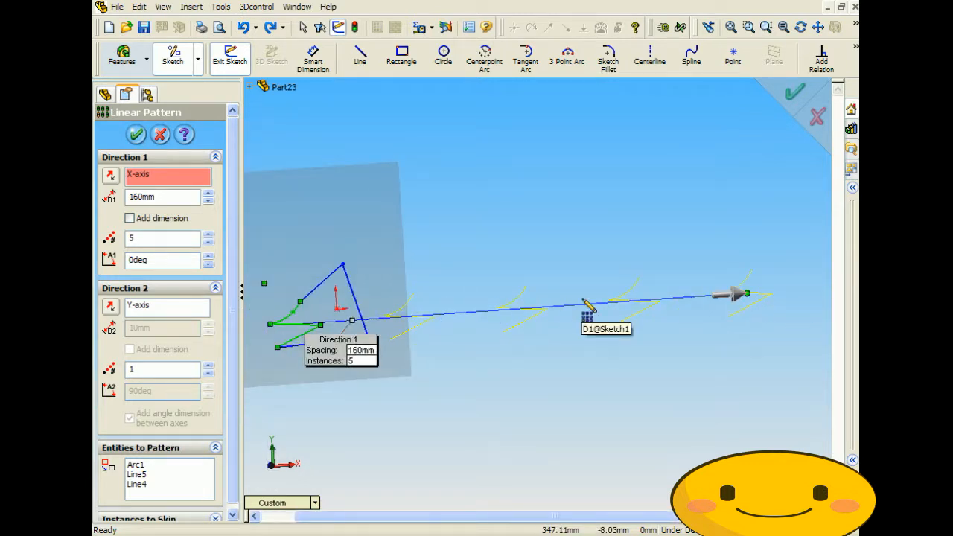
left_click(136, 135)
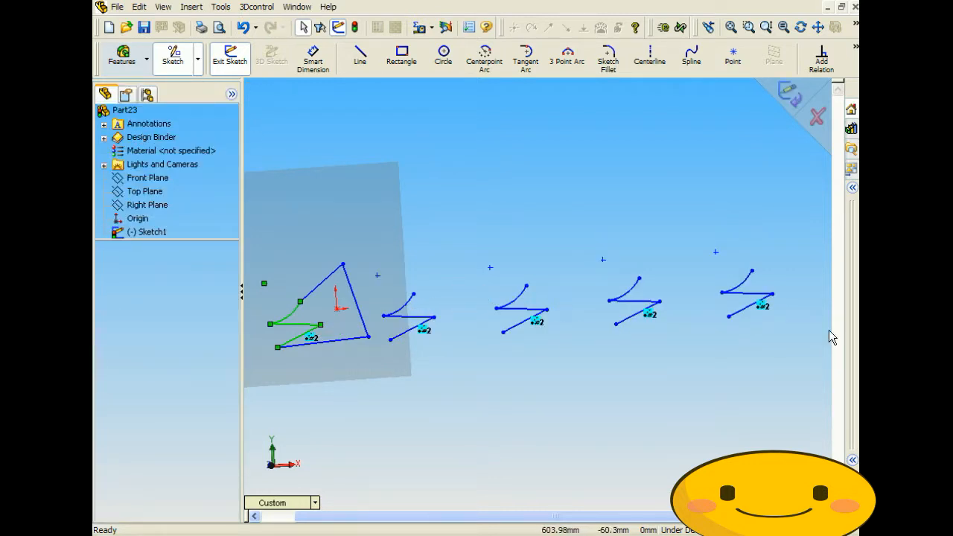
- Start the Line tool for sketching beside the patterned partial profiles
left_click(360, 53)
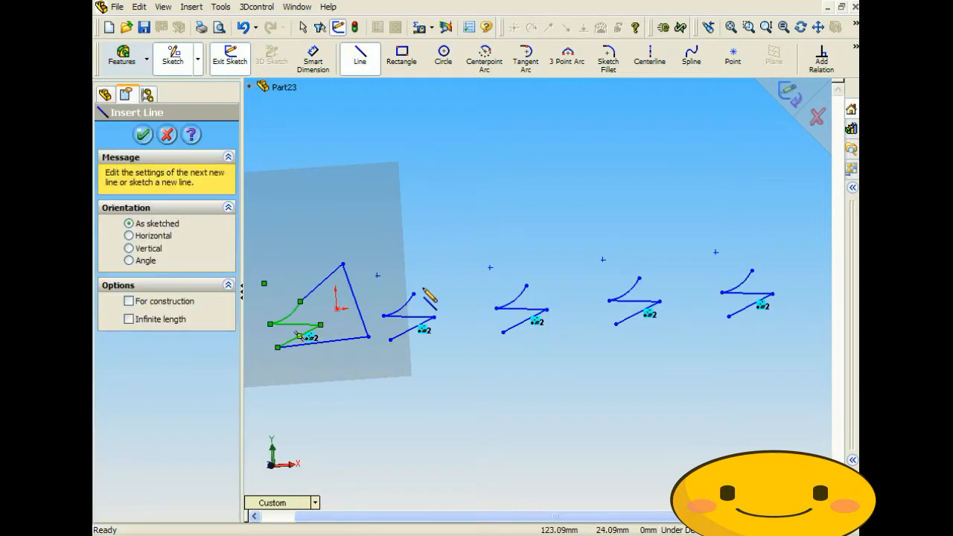
- Close the second and third patterned profiles, each with a chain of three connected lines between its open endpoints
left_click(414, 294)
left_click(439, 243)
left_click(453, 370)
left_click(390, 339)
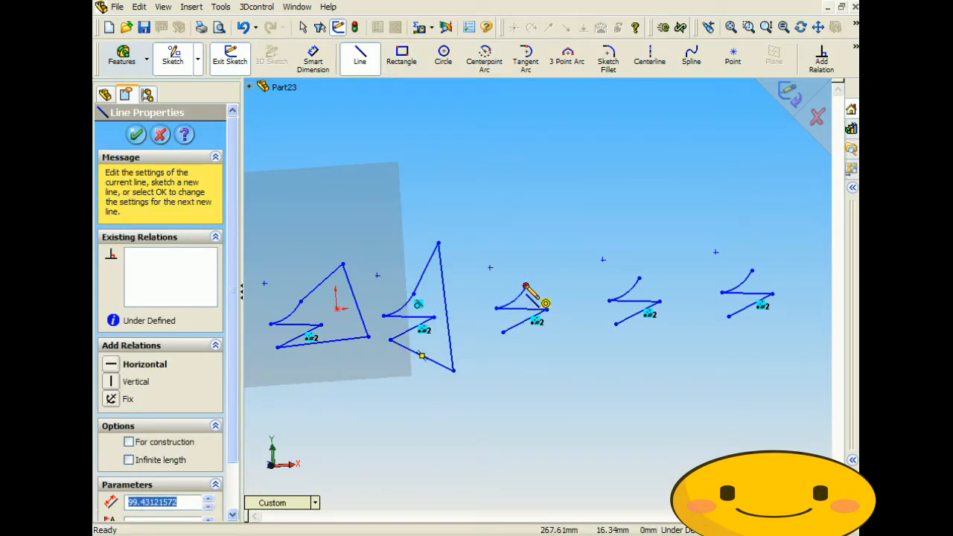
left_click(527, 285)
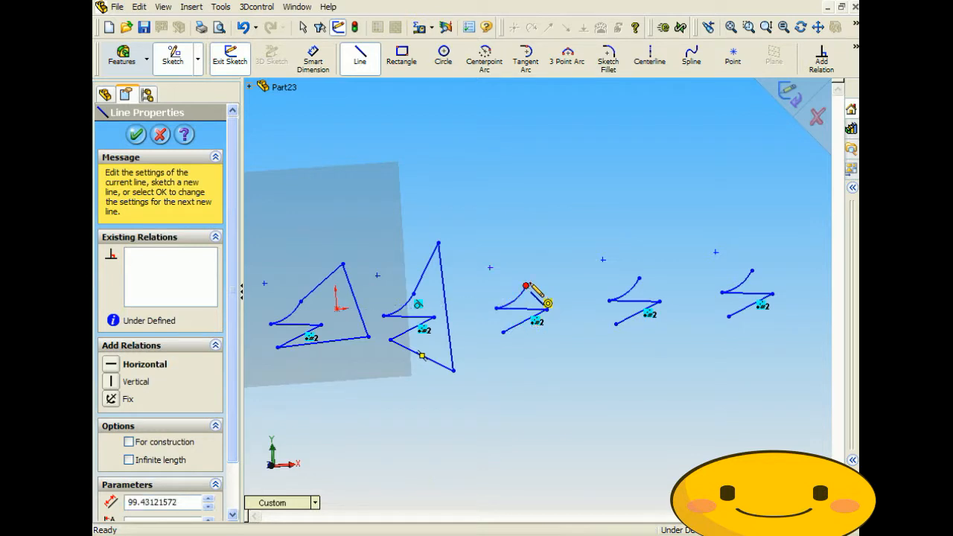
left_click(562, 258)
left_click(569, 363)
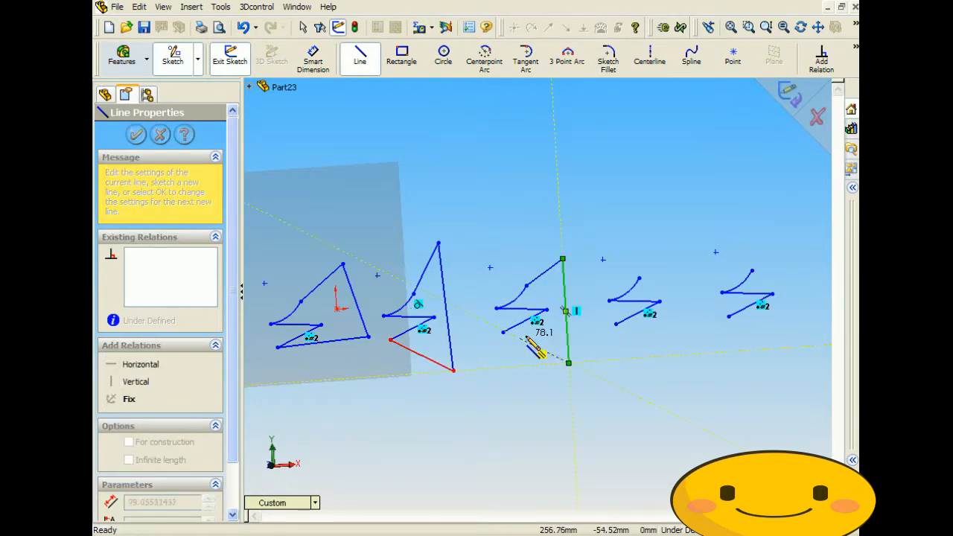
left_click(503, 331)
- Close the fourth and fifth patterned profiles with three-point arcs of about 47 mm and 54 mm radius
left_click(567, 58)
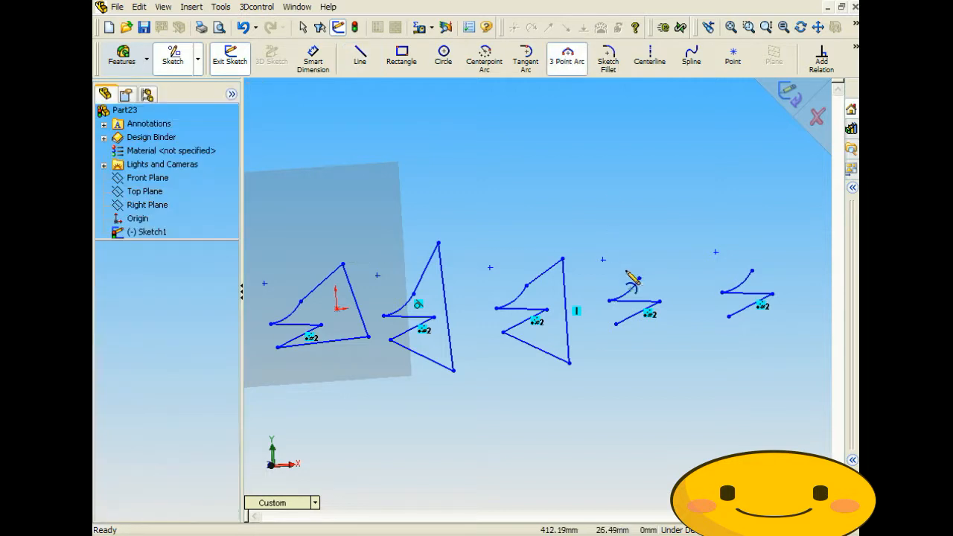
left_click(638, 277)
left_click(616, 324)
left_click(679, 333)
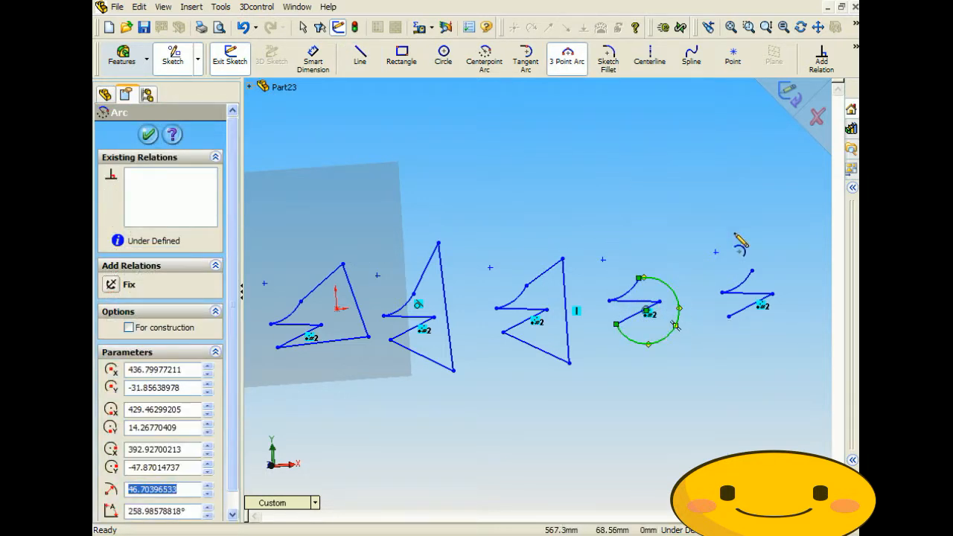
left_click(751, 271)
left_click(727, 317)
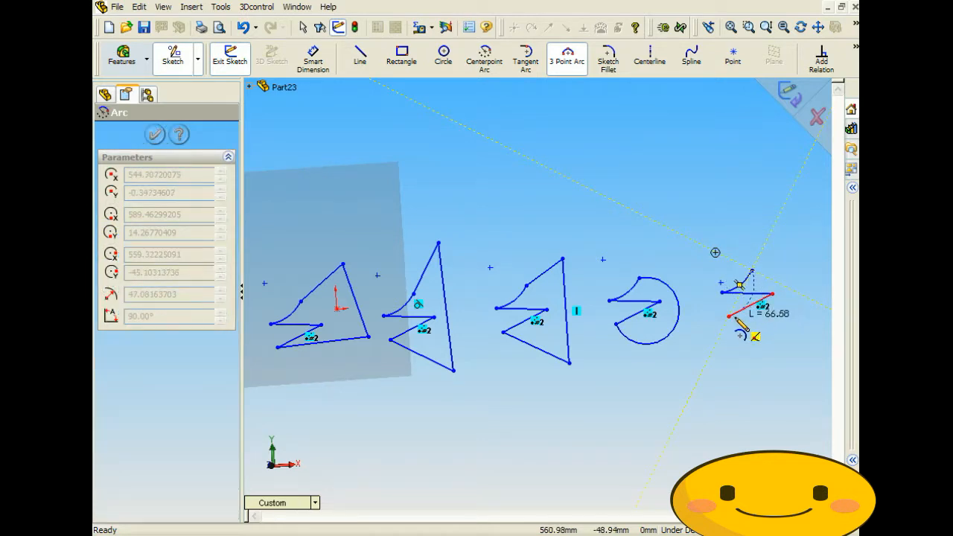
left_click(806, 321)
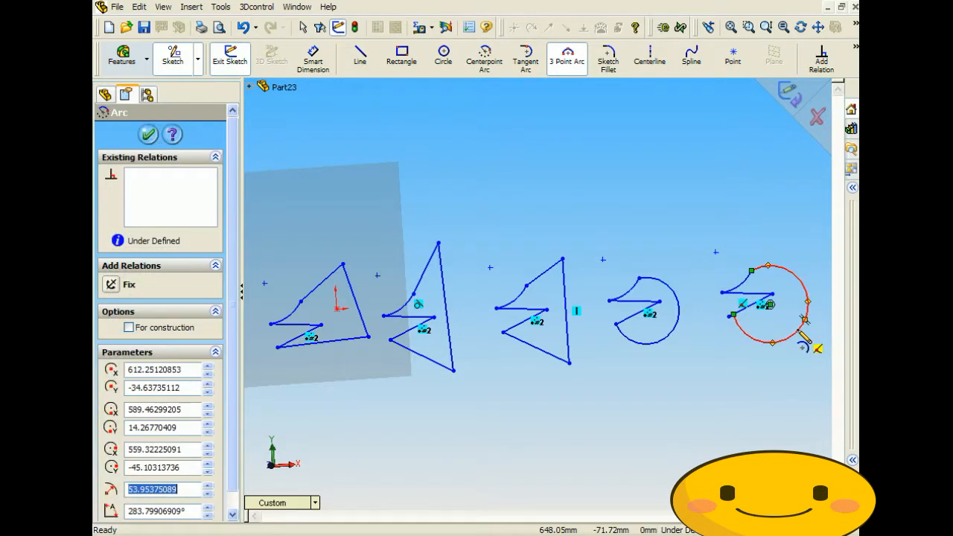
mouse_move(436, 215)
middle_mouse_down()
mouse_move(481, 213)
mouse_move(432, 215)
middle_mouse_up()
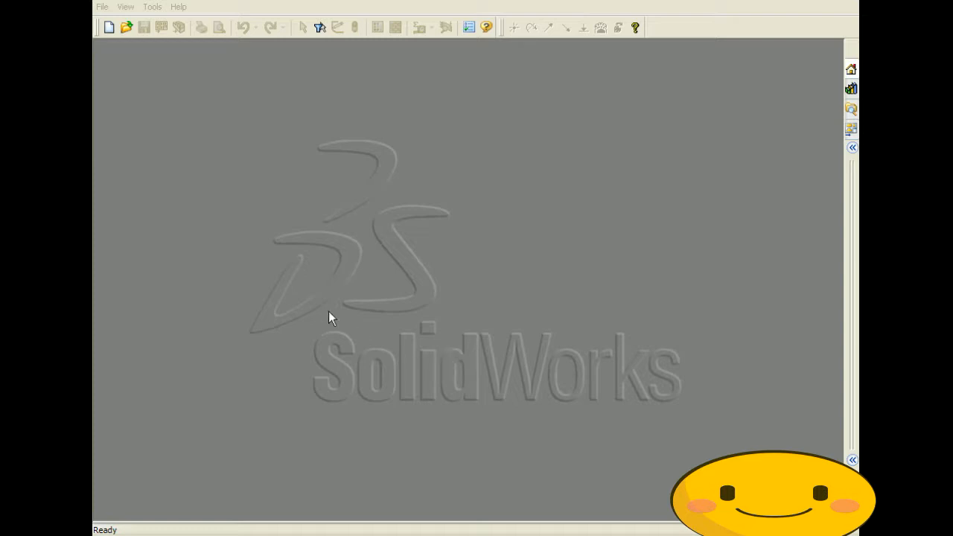
- Create a new part document
left_click(102, 7)
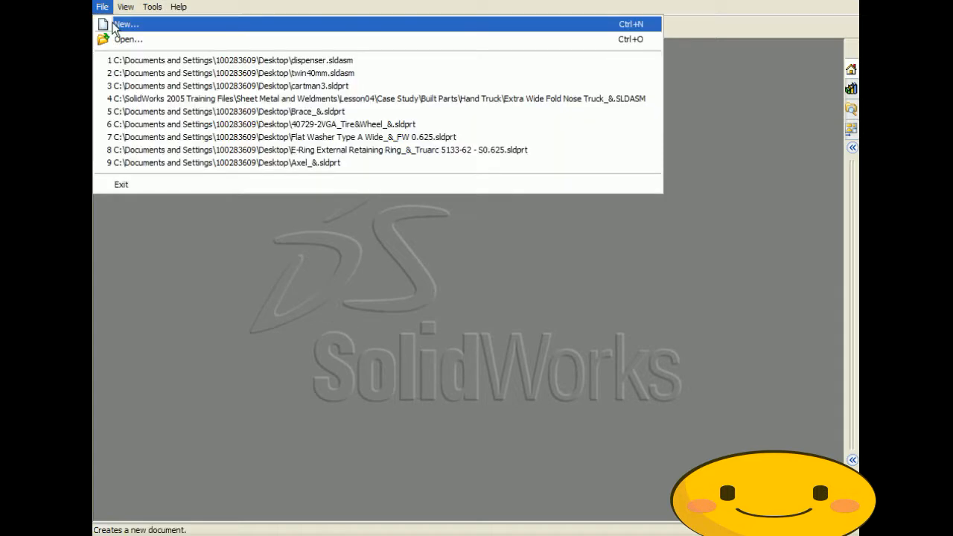
left_click(127, 24)
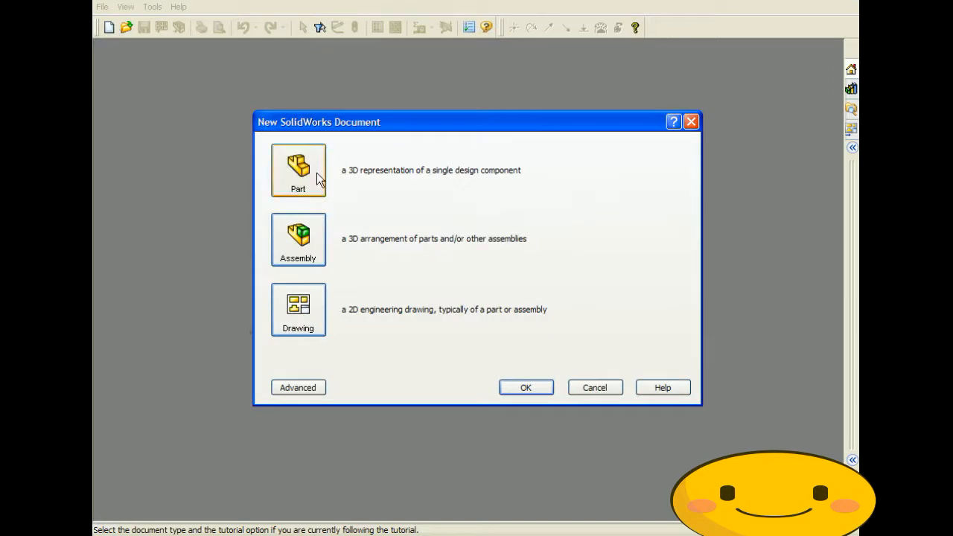
left_click(524, 387)
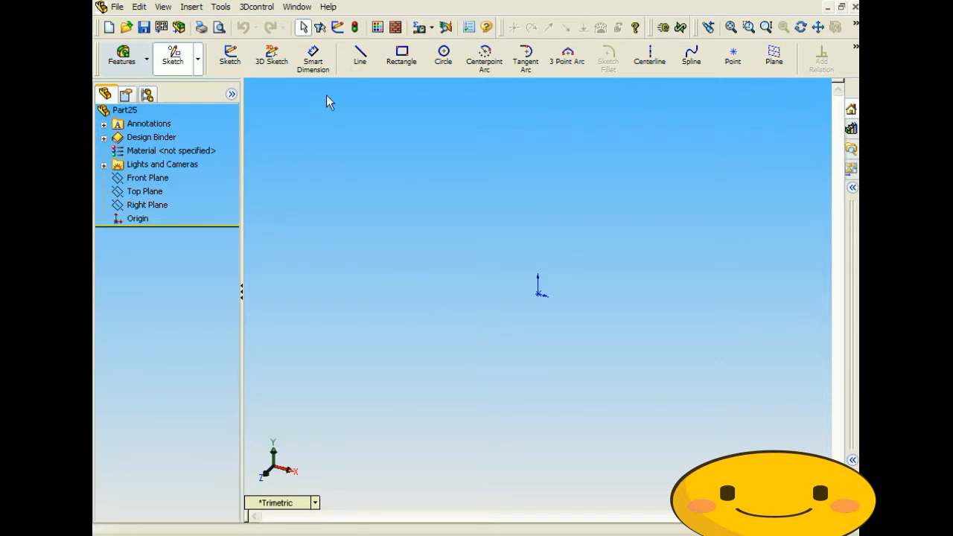
- Sketch a closed, irregular five-sided line profile with an inward notch around the origin on the Front Plane
left_click(358, 58)
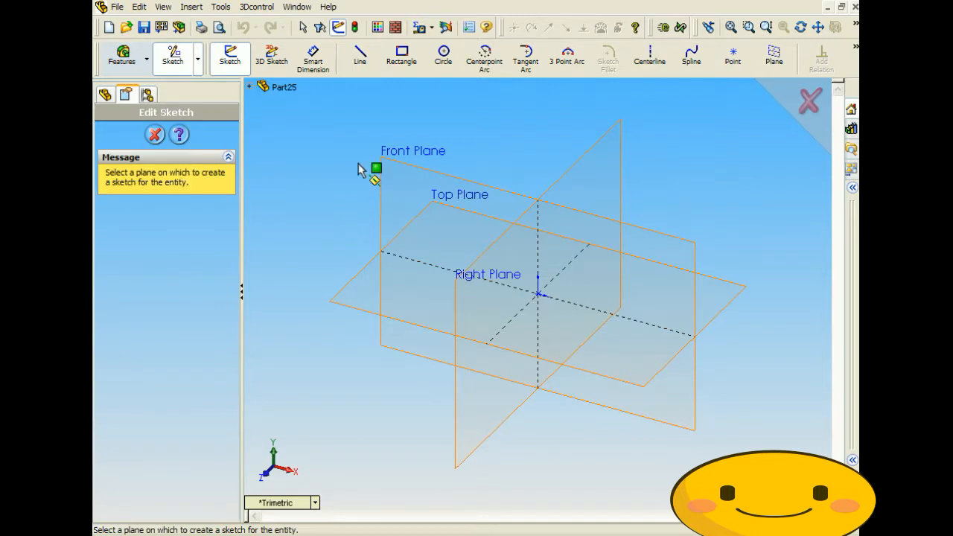
left_click(387, 159)
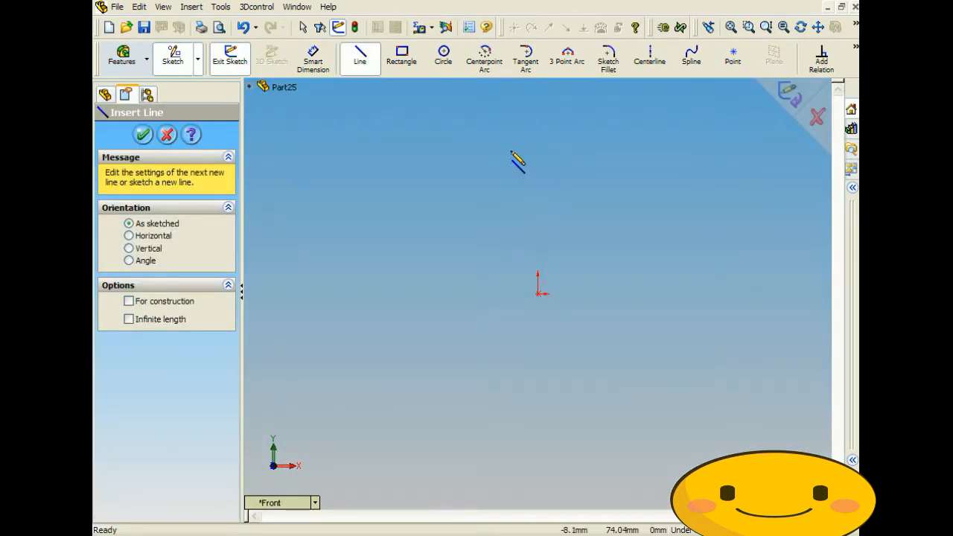
left_click(469, 277)
left_click(636, 180)
left_click(720, 444)
left_click(302, 390)
left_click(503, 358)
left_click(469, 277)
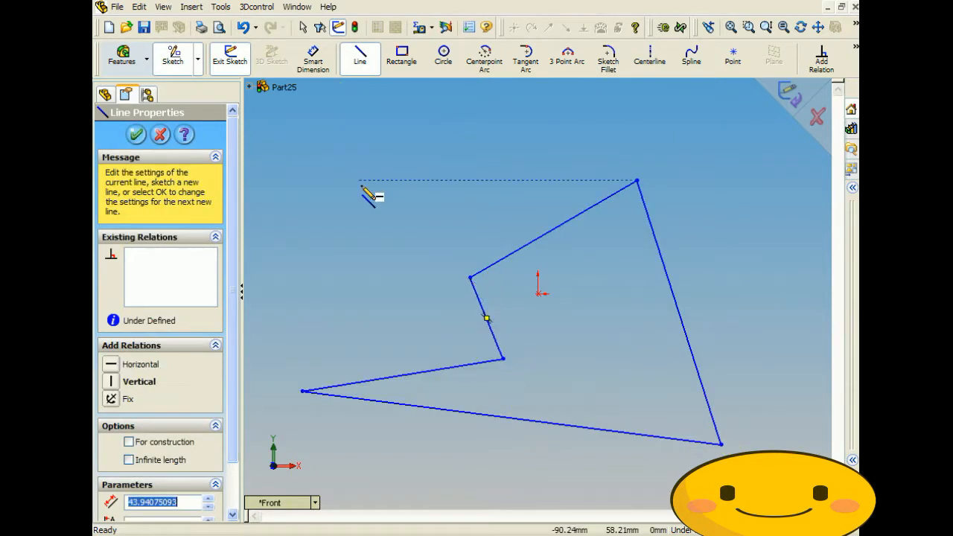
- Start a circular sketch pattern and choose all five lines of the profile as the entities to pattern
left_click(226, 13)
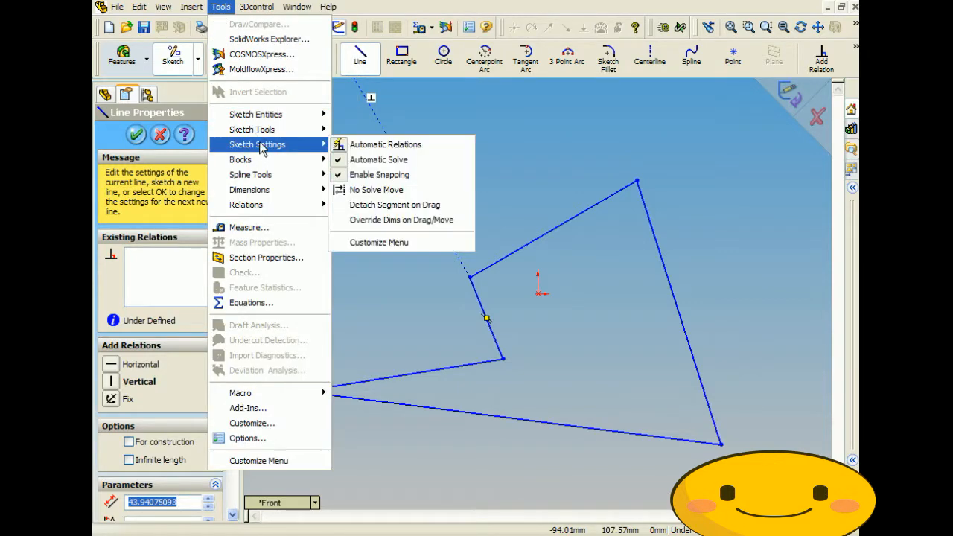
mouse_move(257, 129)
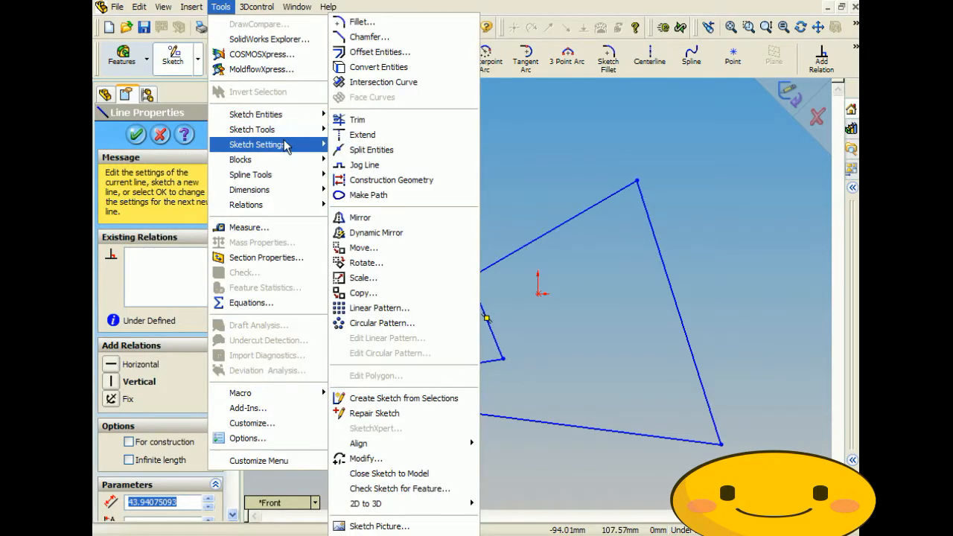
left_click(376, 323)
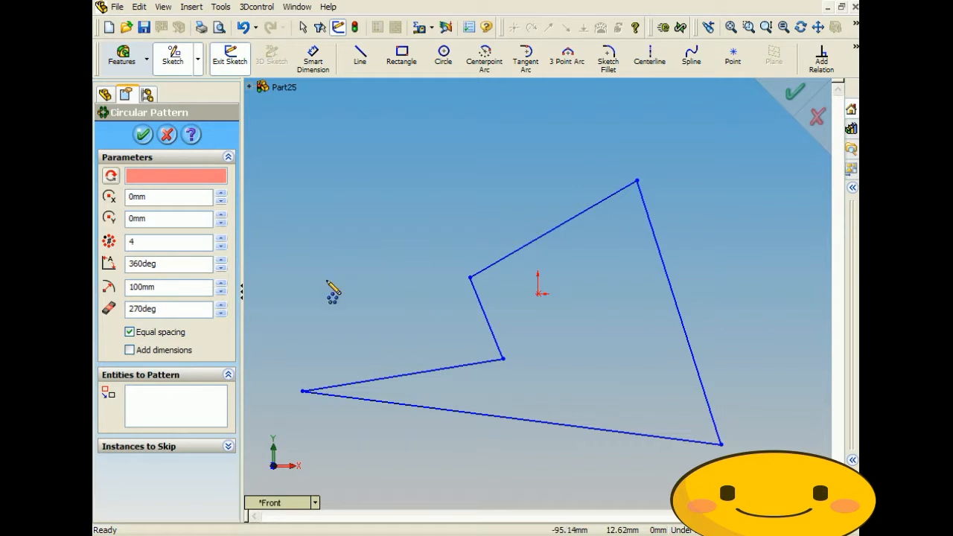
left_click(158, 402)
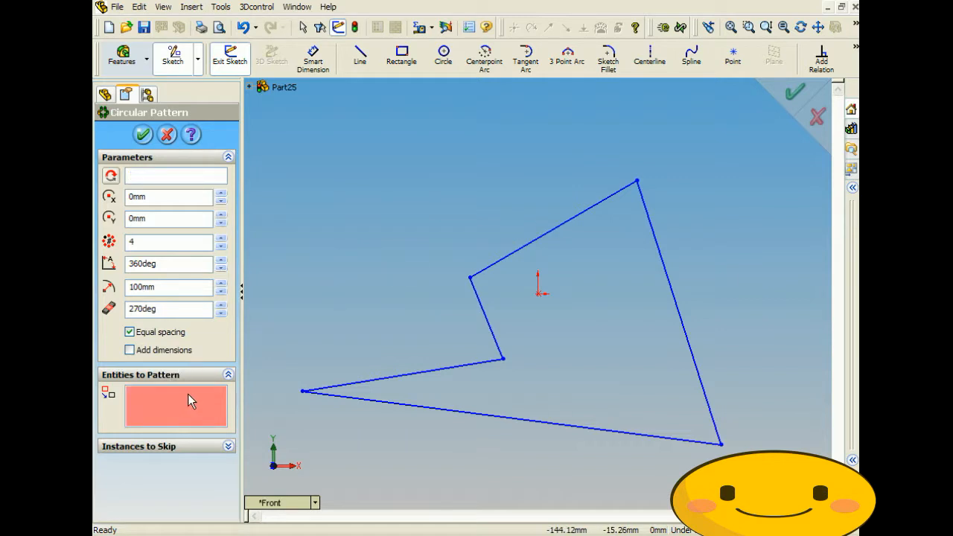
left_click(518, 251)
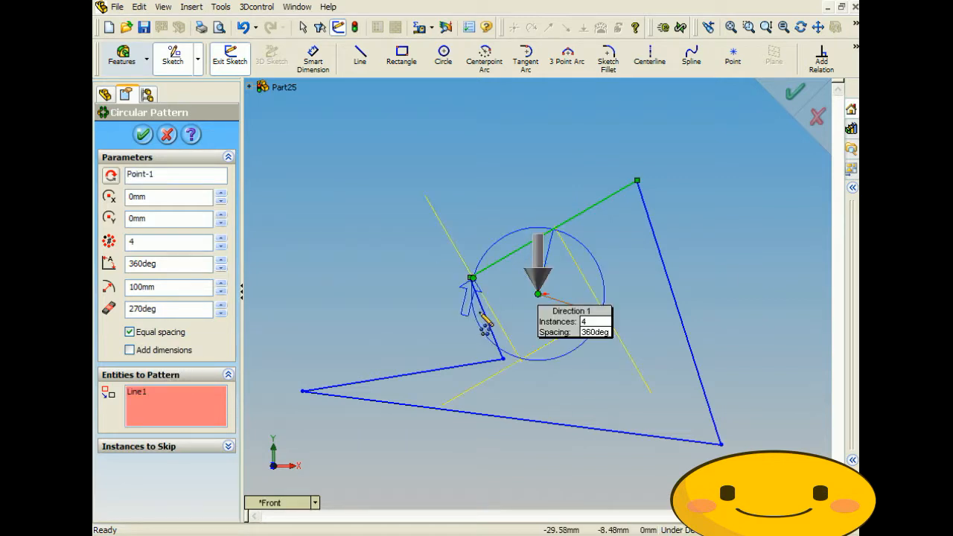
left_click(486, 315)
left_click(429, 369)
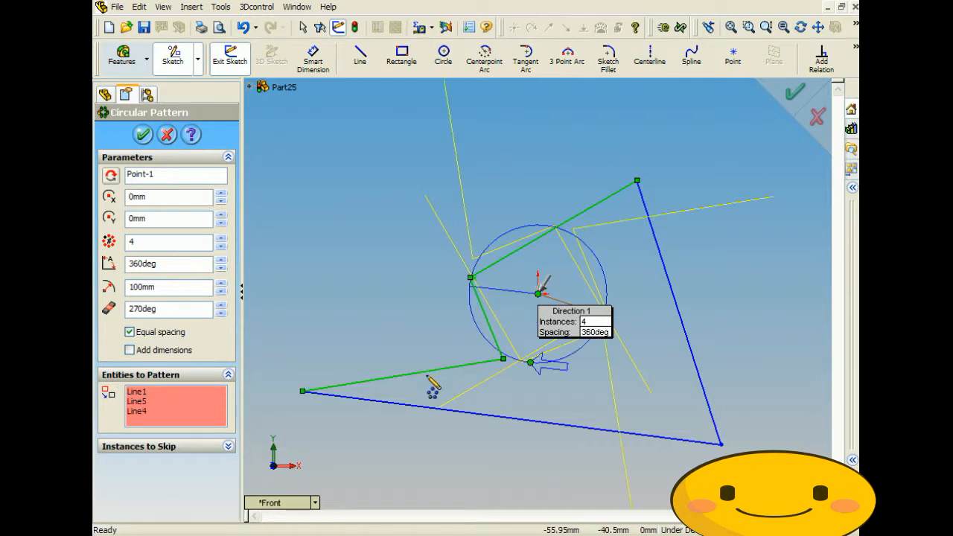
left_click(430, 407)
left_click(688, 336)
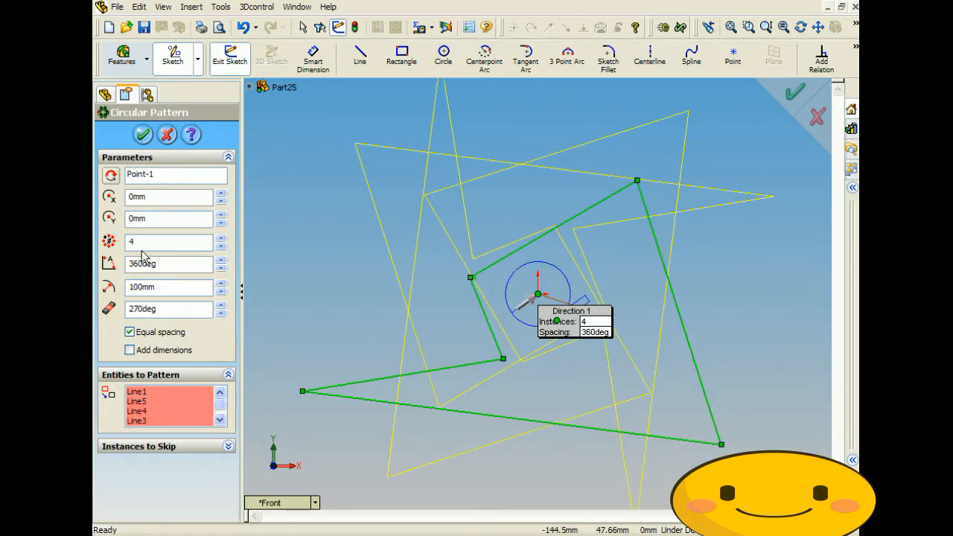
- Try the profile's leftmost, upper, lower-right and inner notch vertices in turn as the centre of the circular pattern
left_click(146, 179)
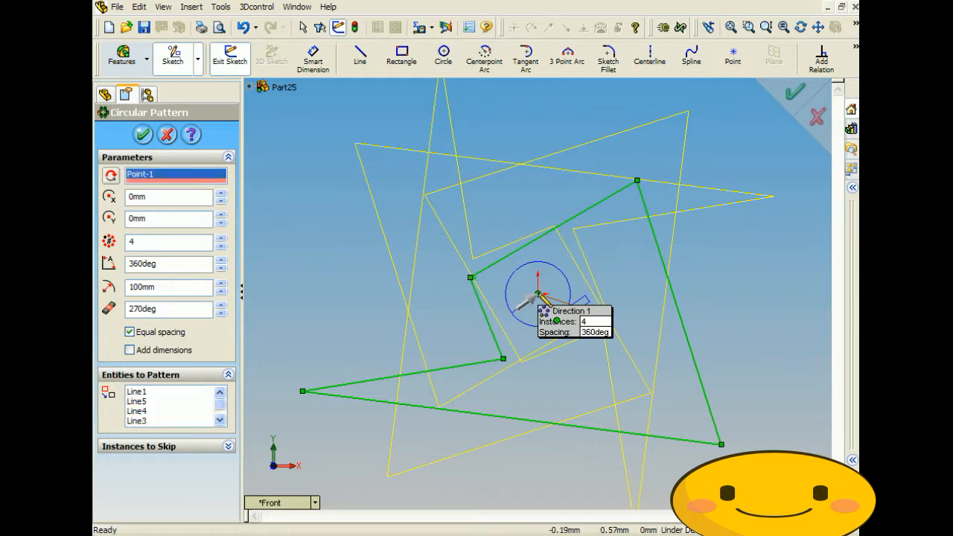
left_click(302, 391)
key("z")
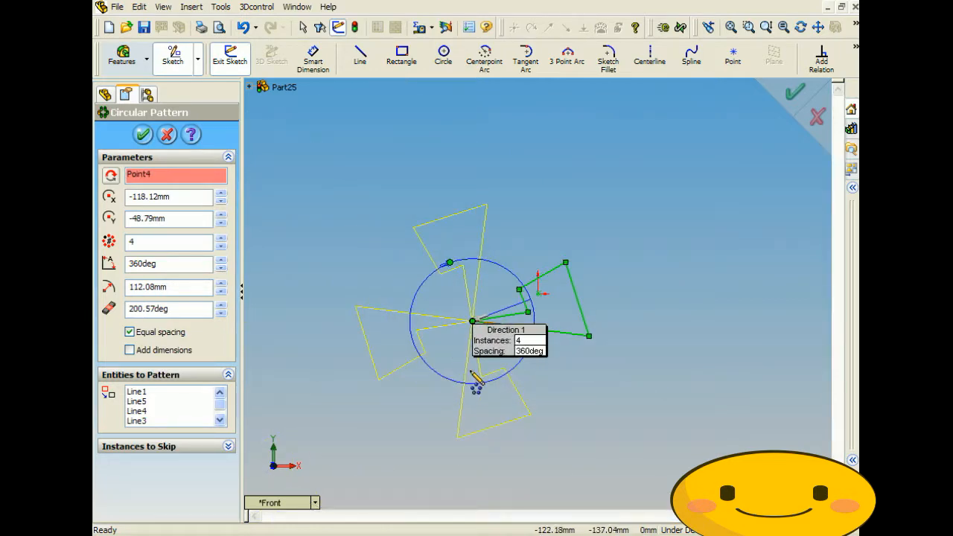
scroll(481, 381, "down", 4)
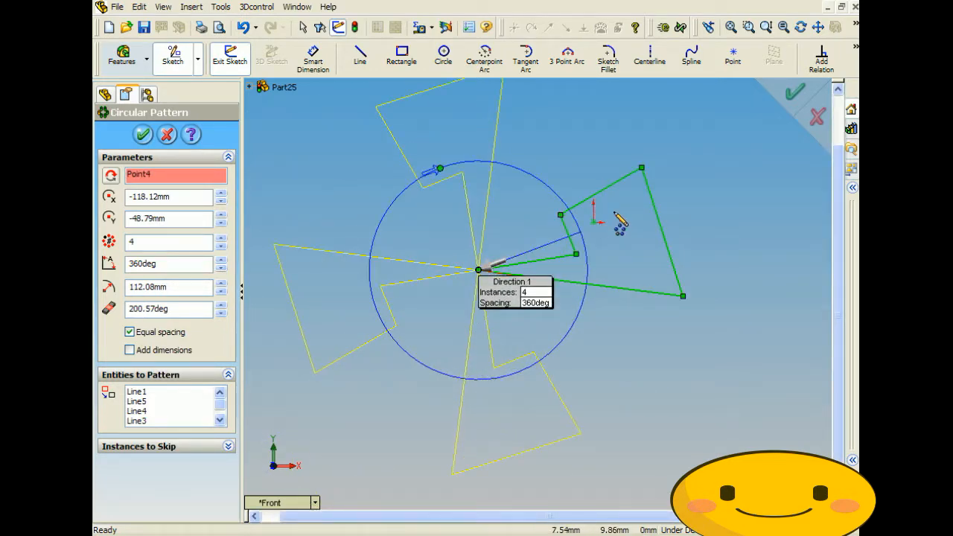
left_click(641, 168)
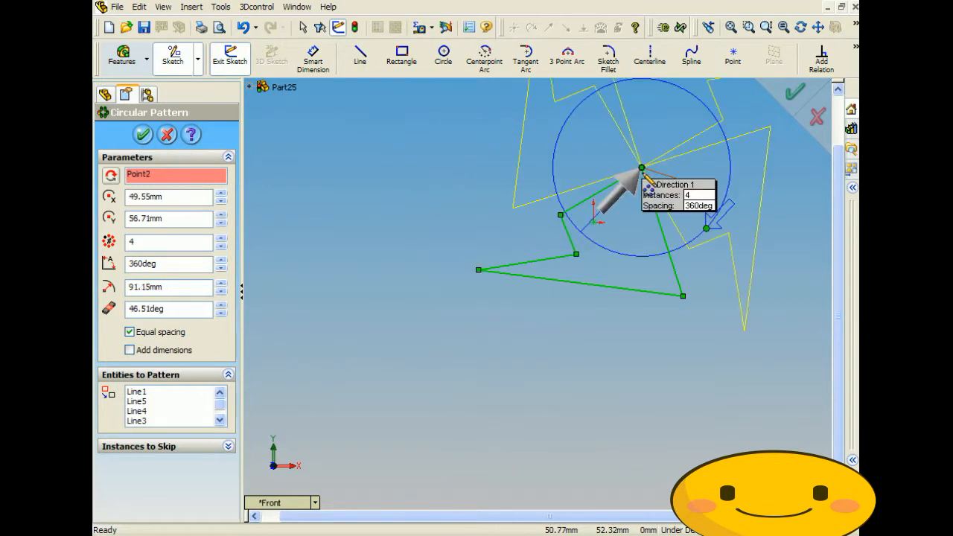
key("z")
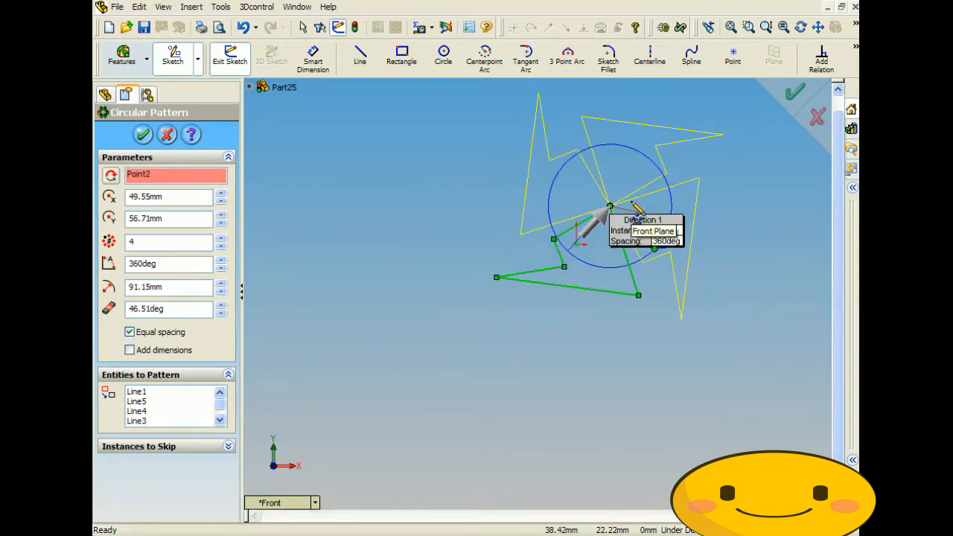
left_click(638, 295)
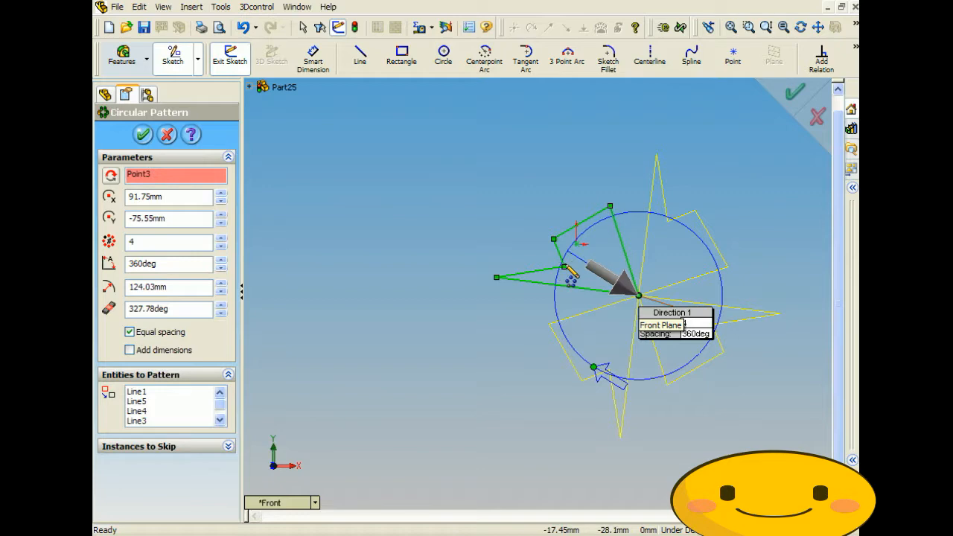
left_click(564, 266)
scroll(566, 267, "down", 3)
scroll(563, 264, "up", 2)
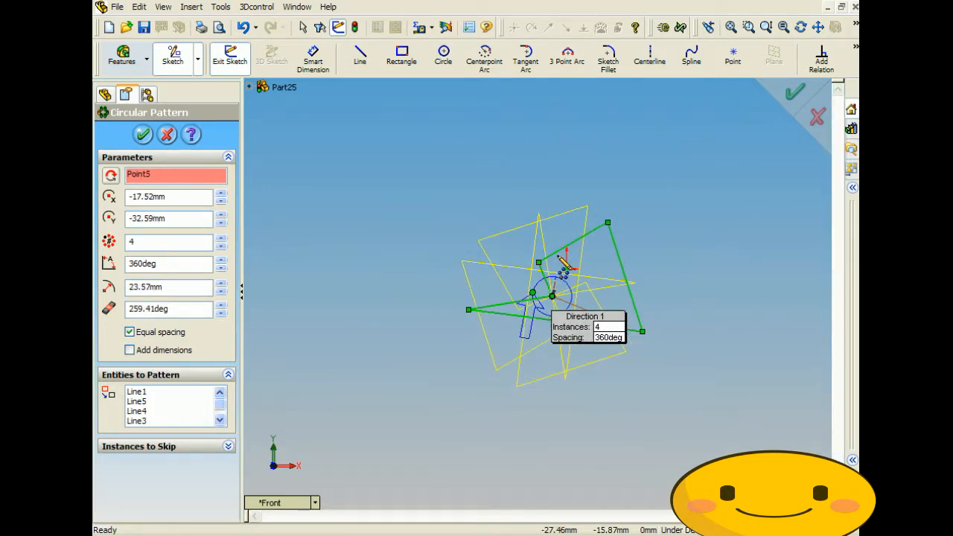
- Centre the pattern on the profile's leftmost vertex and create it with 4 equally spaced instances over 360 degrees
left_click(468, 309)
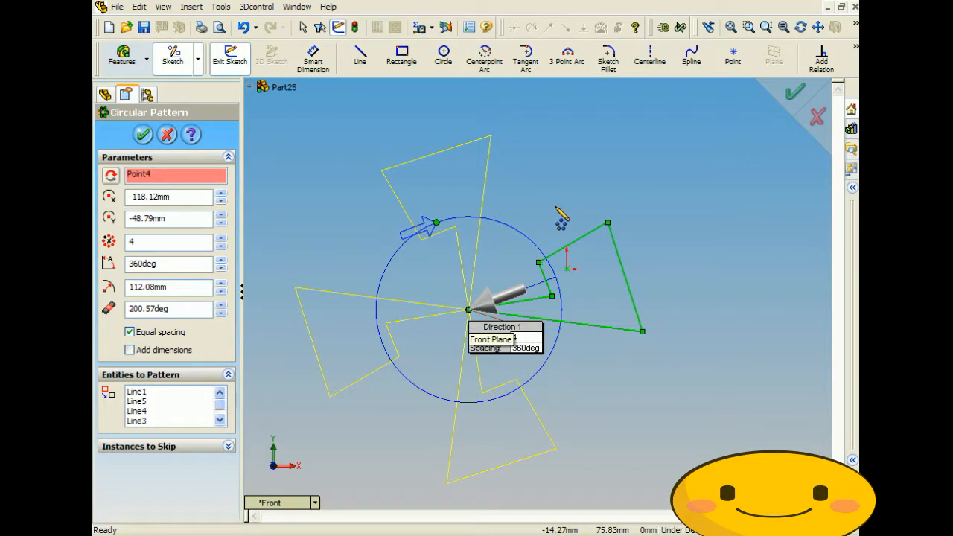
left_click(142, 135)
left_click(633, 365)
- Dimension the outer slanted line of the original profile and set its length to 50 mm
left_click(312, 60)
left_click(630, 274)
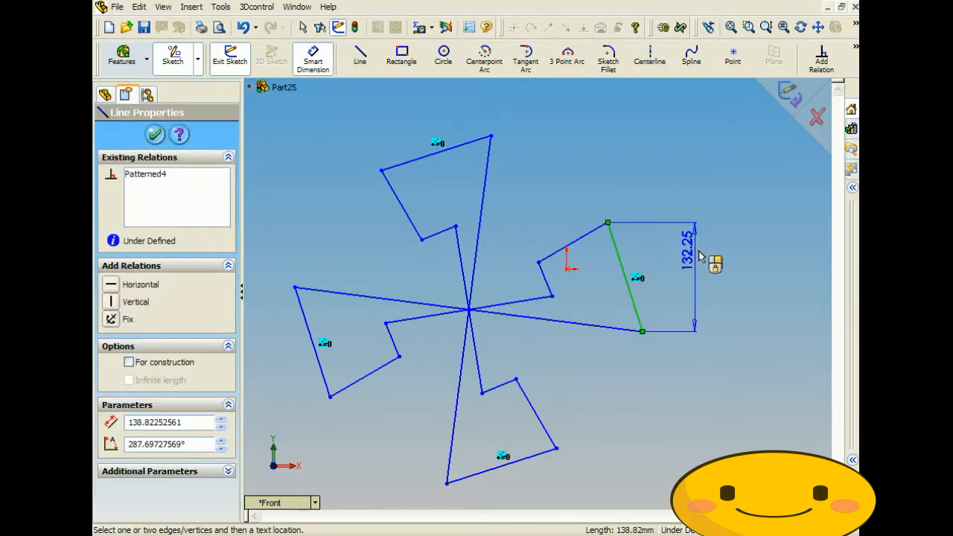
left_click(692, 196)
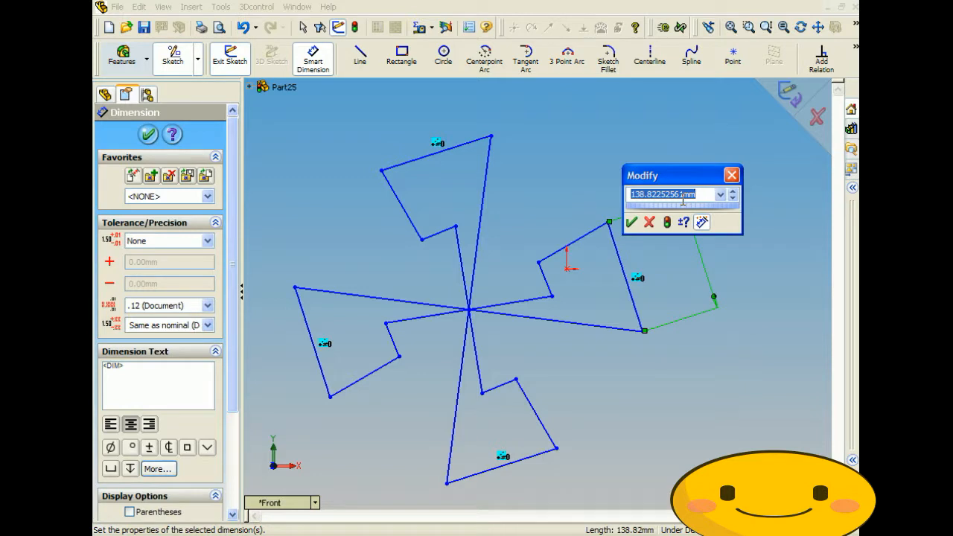
type("50")
key("Return")
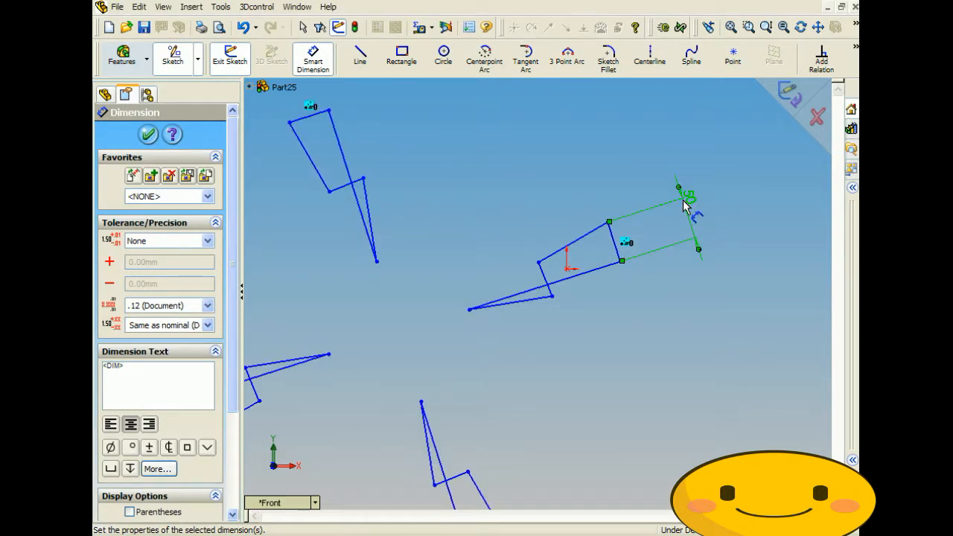
- Undo the 50 mm dimension and leave the sketch, discarding all its changes
scroll(565, 276, "up", 3)
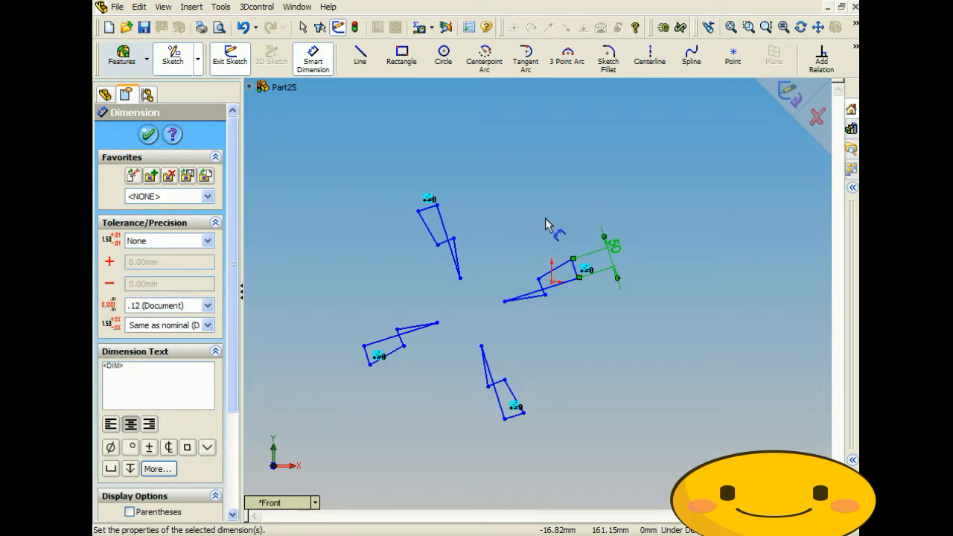
key("ctrl+z")
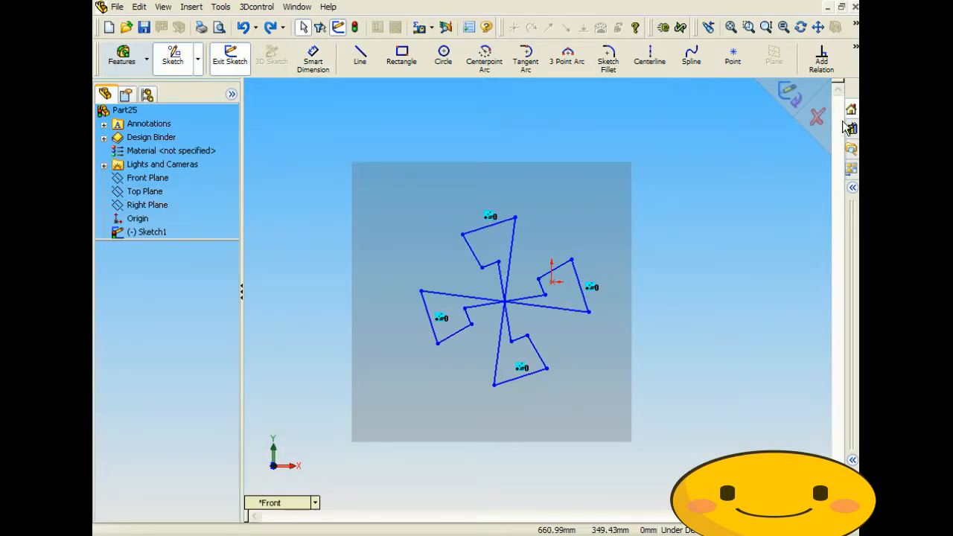
left_click(817, 117)
left_click(426, 288)
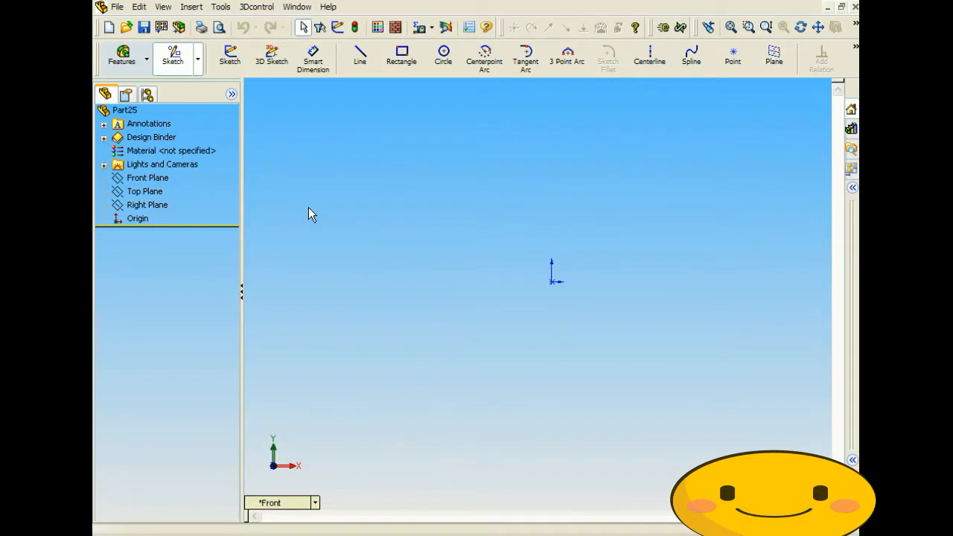
- Sketch an inverted V of two slanted lines on the front plane, with its apex about 98 mm directly above the origin
left_click(362, 67)
left_click(531, 254)
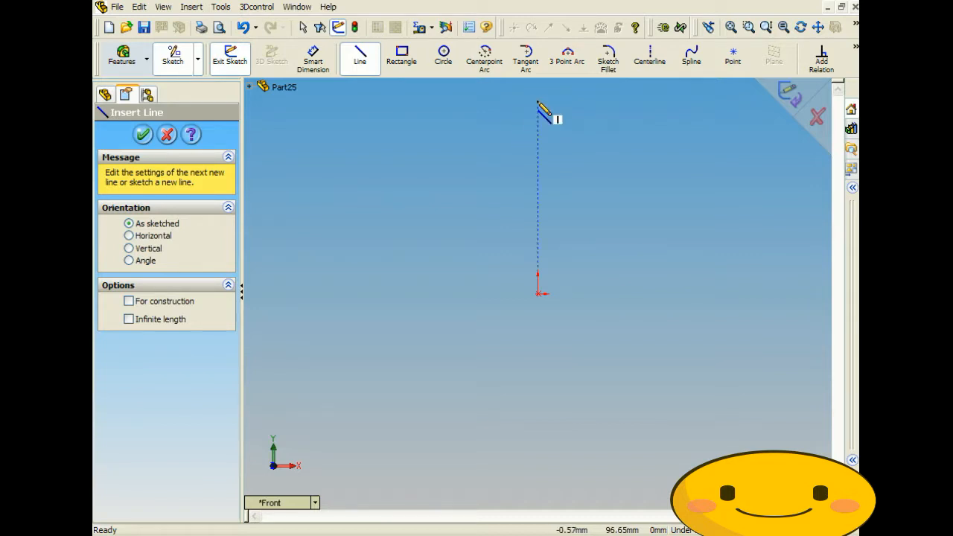
left_click(537, 99)
left_click(509, 136)
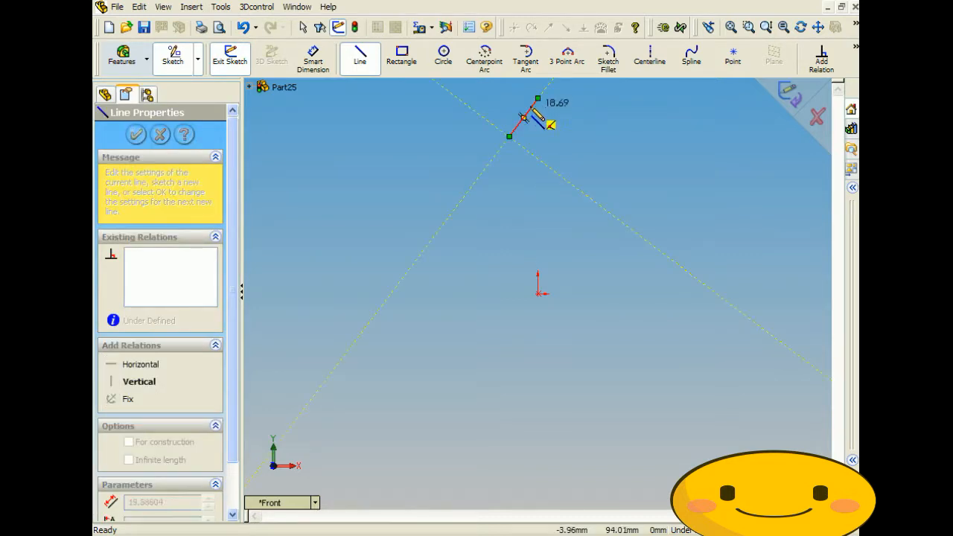
right_click(552, 119)
left_click(565, 143)
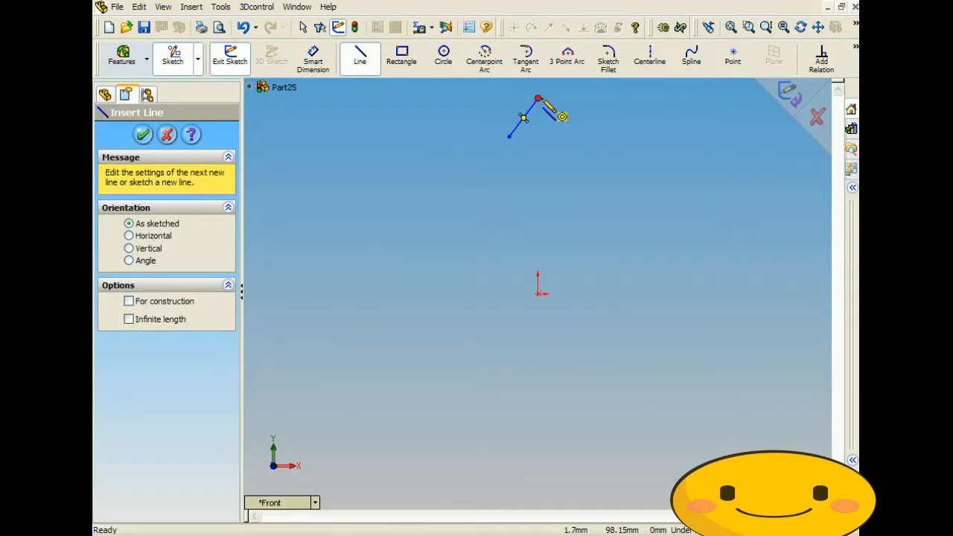
left_click(538, 99)
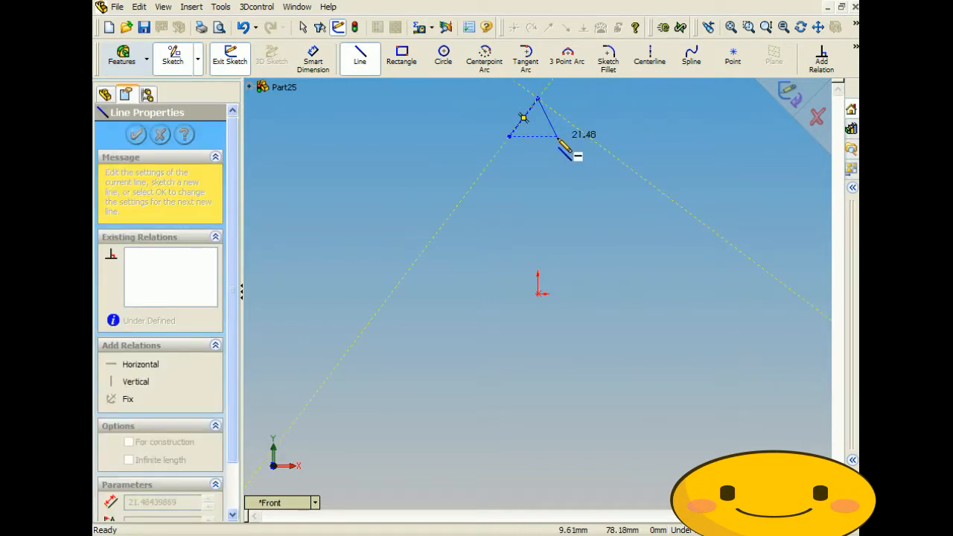
left_click(562, 137)
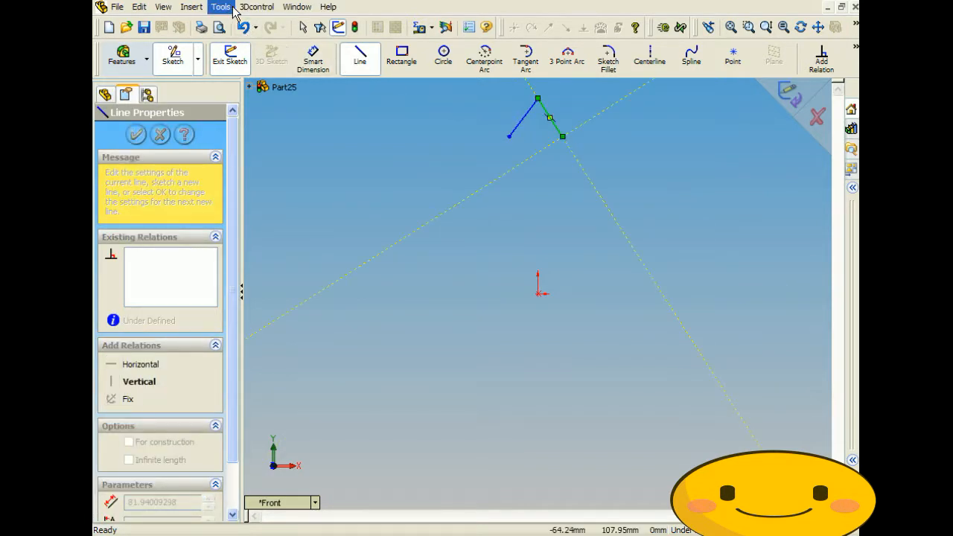
- Start a sketch circular pattern about the origin and include both lines of the V as the entities to pattern
left_click(220, 7)
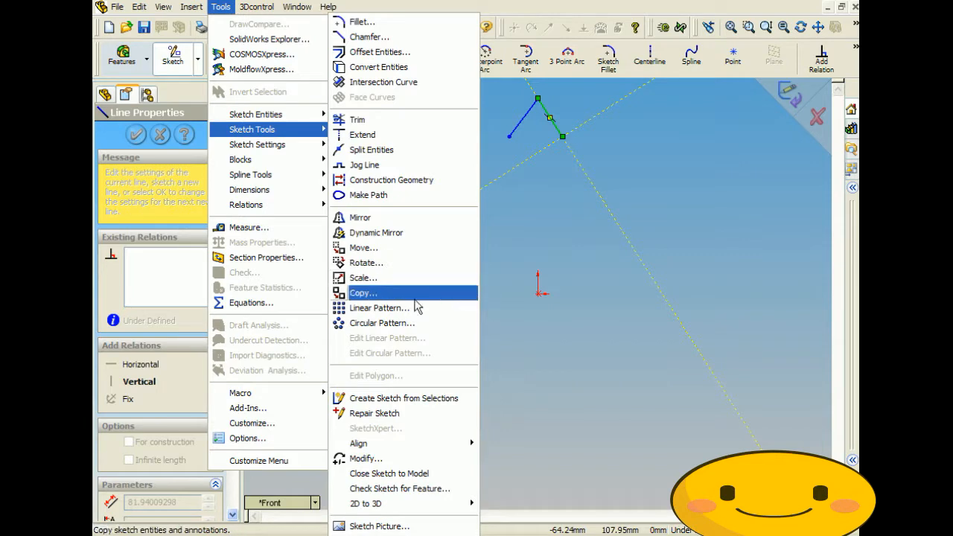
left_click(400, 328)
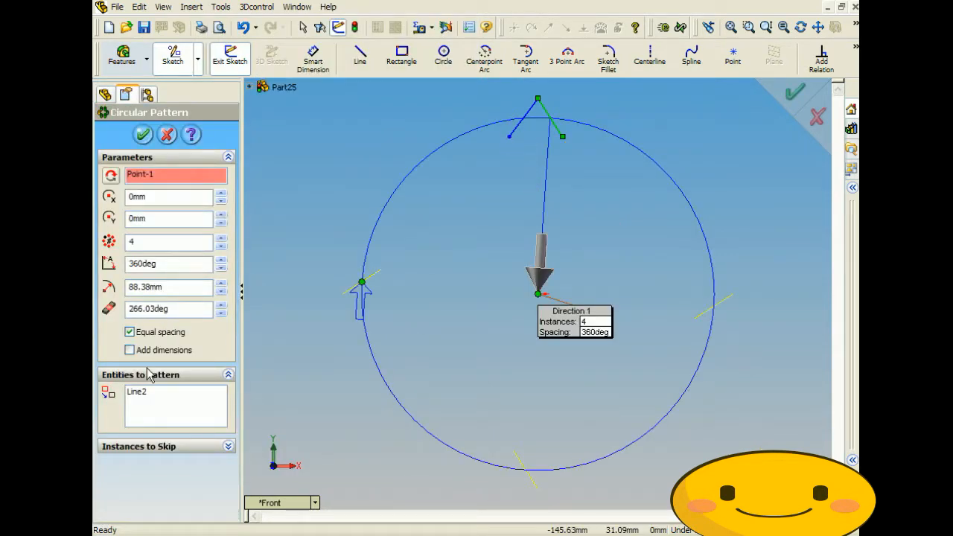
left_click(143, 423)
left_click(529, 113)
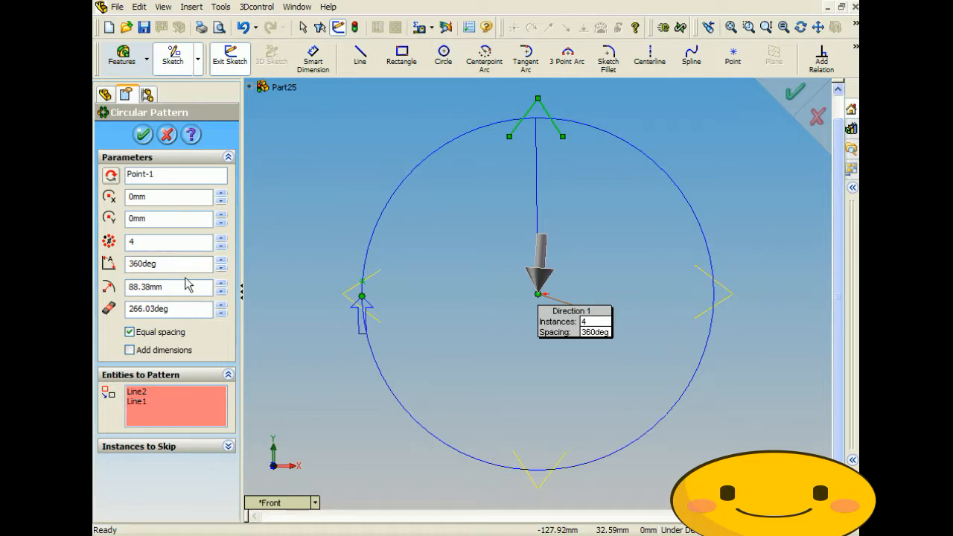
- Raise the circular pattern to 9 equally spaced instances
left_click(221, 239)
left_click(220, 239)
left_click(221, 239)
left_click(220, 239)
left_click(220, 239)
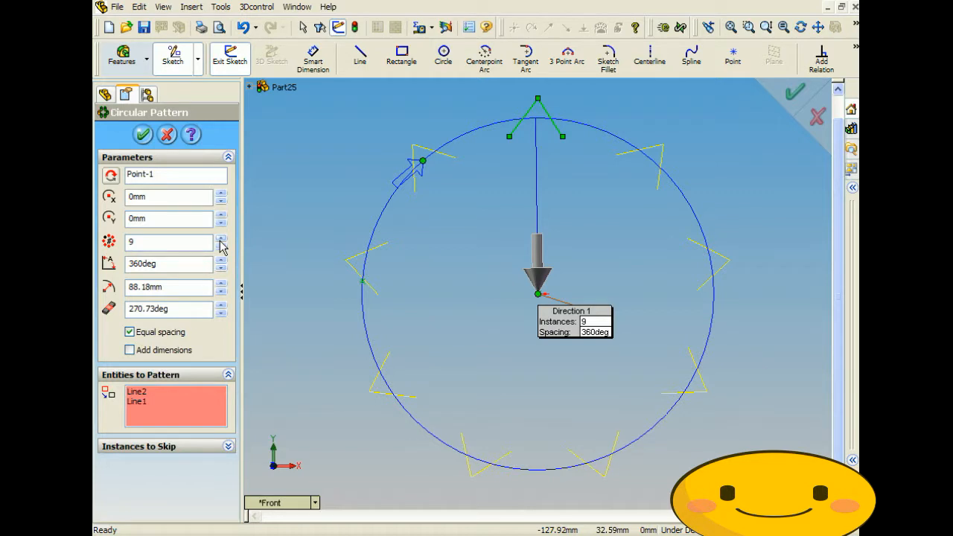
- Try 13 and 18 instances over 360 degrees in the circular pattern, and return to 9 instances
left_click_drag(188, 263, 102, 265)
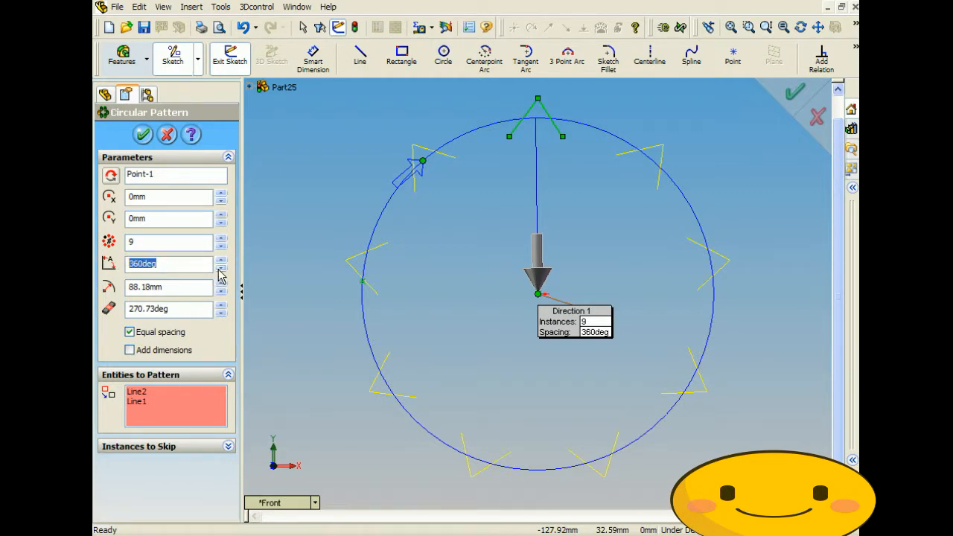
left_click(221, 238)
left_click(221, 239)
left_click(221, 239)
left_click(221, 238)
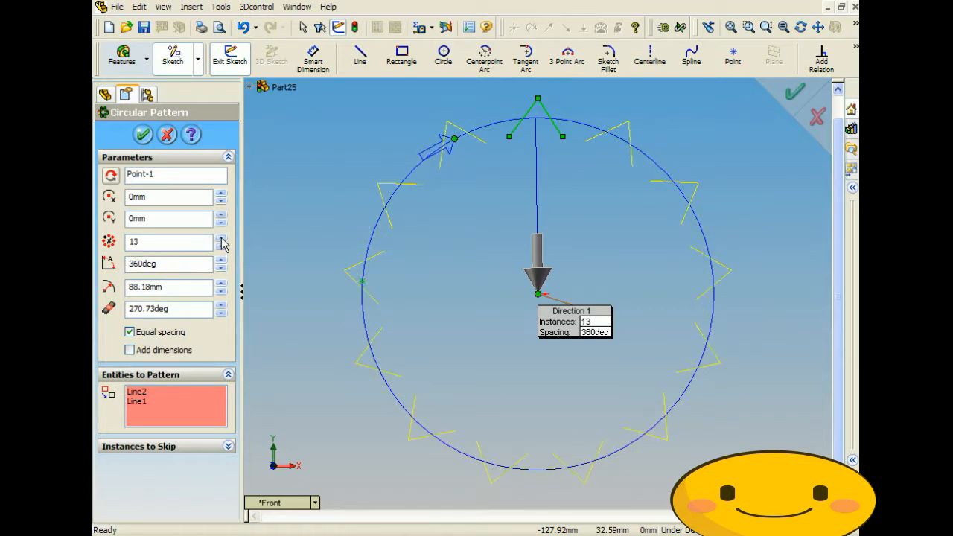
left_click(221, 238)
left_click(221, 239)
left_click(221, 238)
left_click(221, 238)
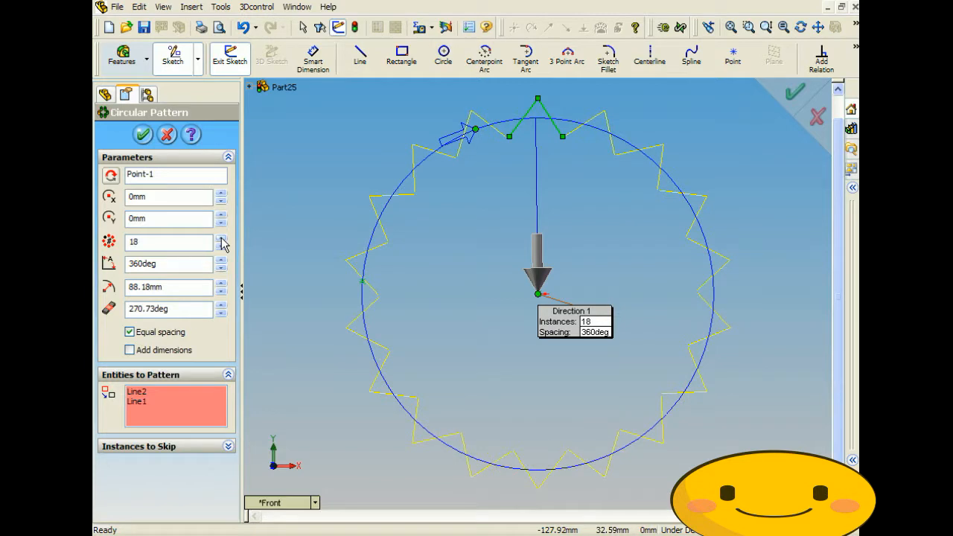
left_click(222, 246)
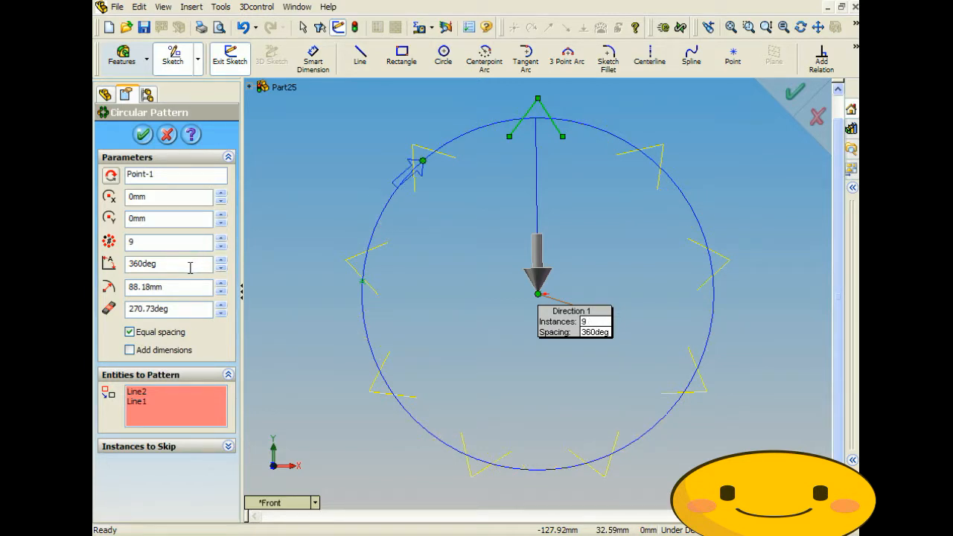
- Try spreading the 9 instances of the circular pattern over a total angle of 180 degrees
left_click_drag(186, 264, 96, 252)
type("180")
left_click(151, 242)
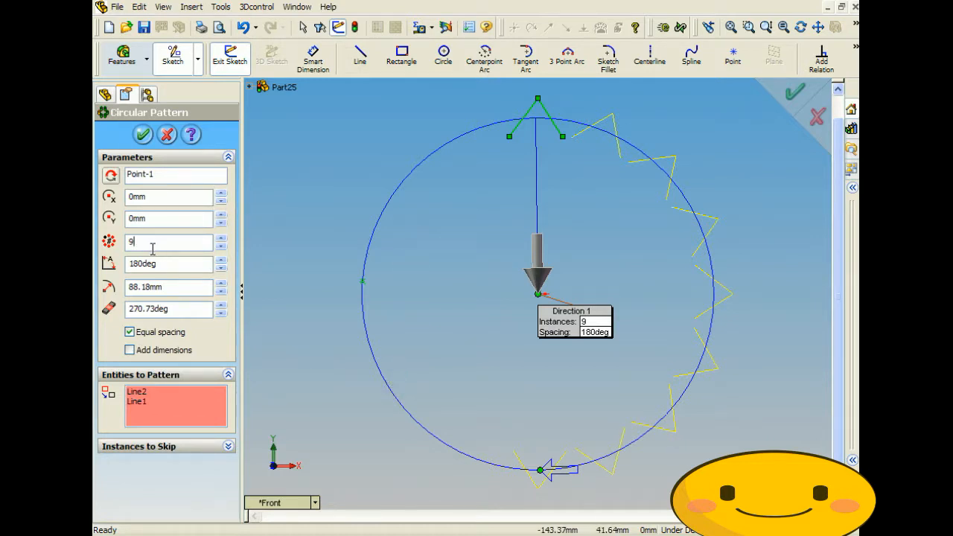
left_click(154, 176)
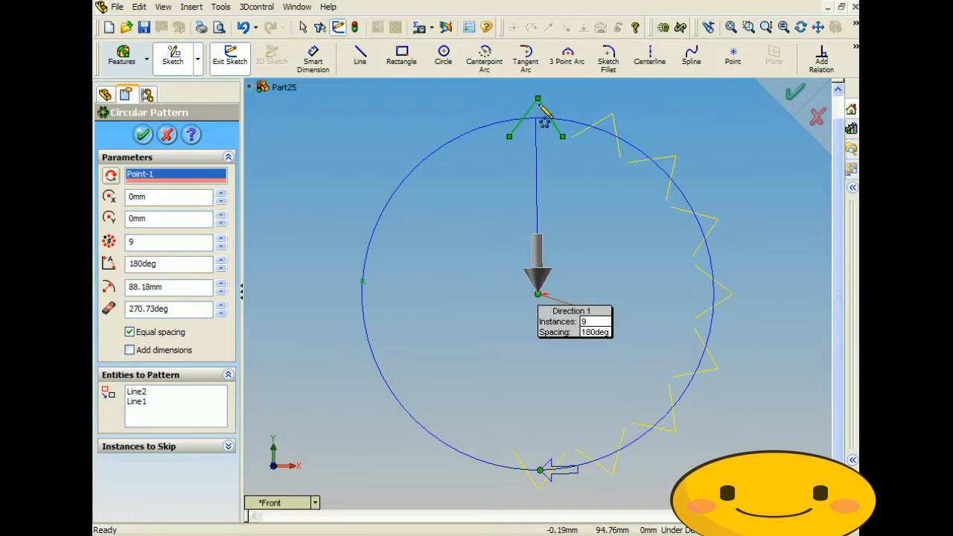
- Set the circular pattern to 4 equally spaced instances over a total angle of 360 degrees
double_click(149, 241)
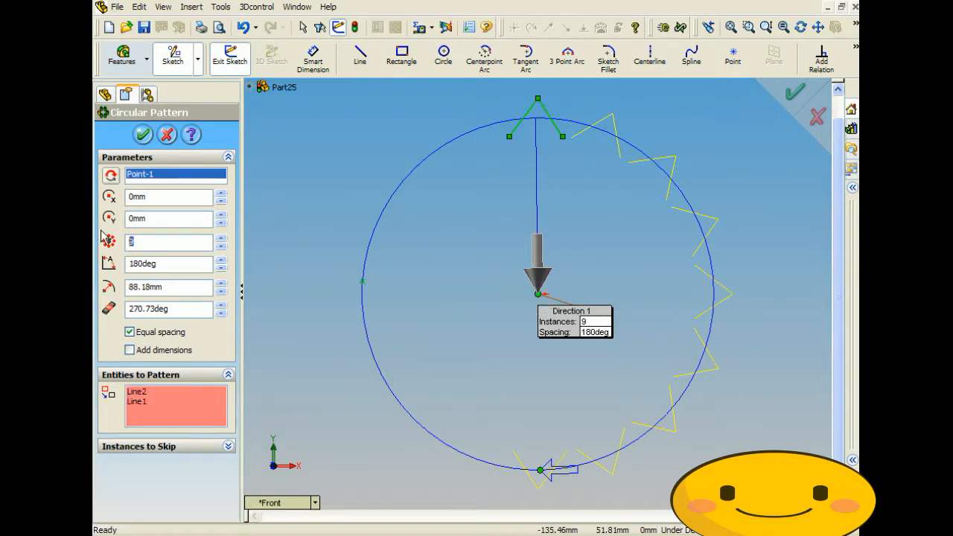
type("4")
key("Tab")
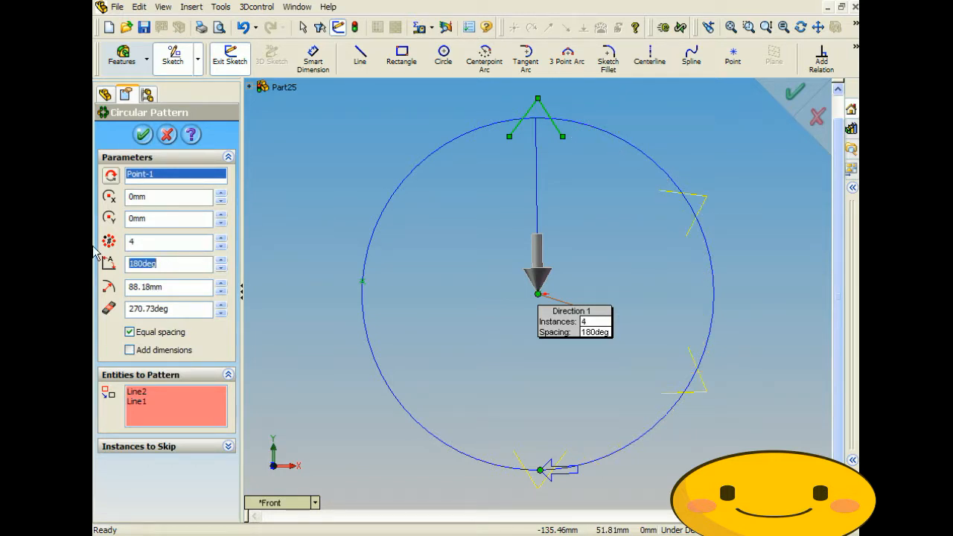
type("360")
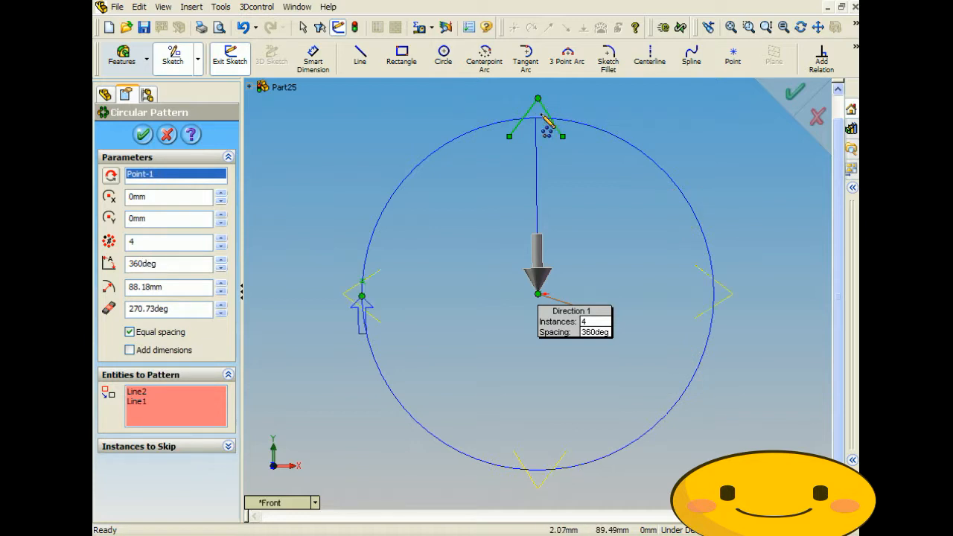
- Make the apex shared by the two V lines the centre point of the circular pattern
left_click(153, 178)
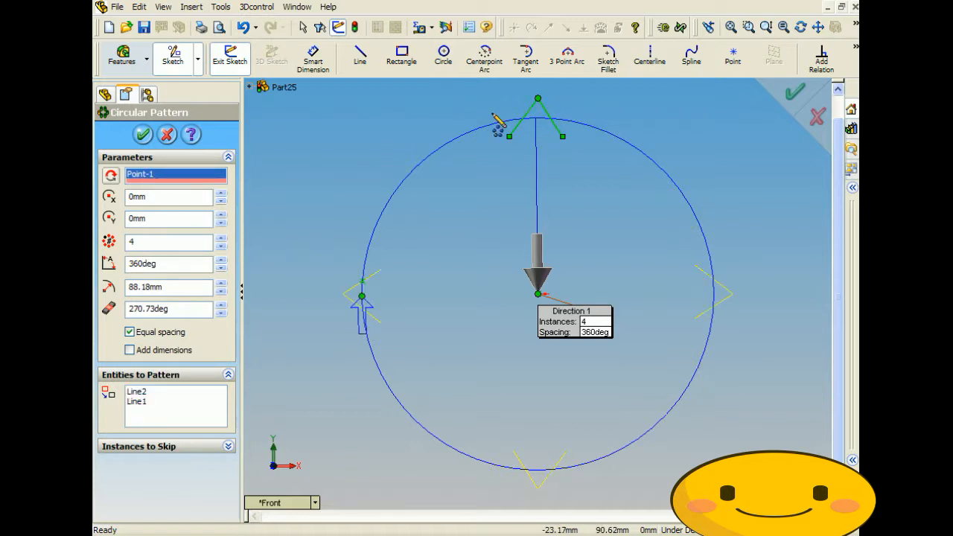
left_click(539, 99)
scroll(549, 169, "down", 5)
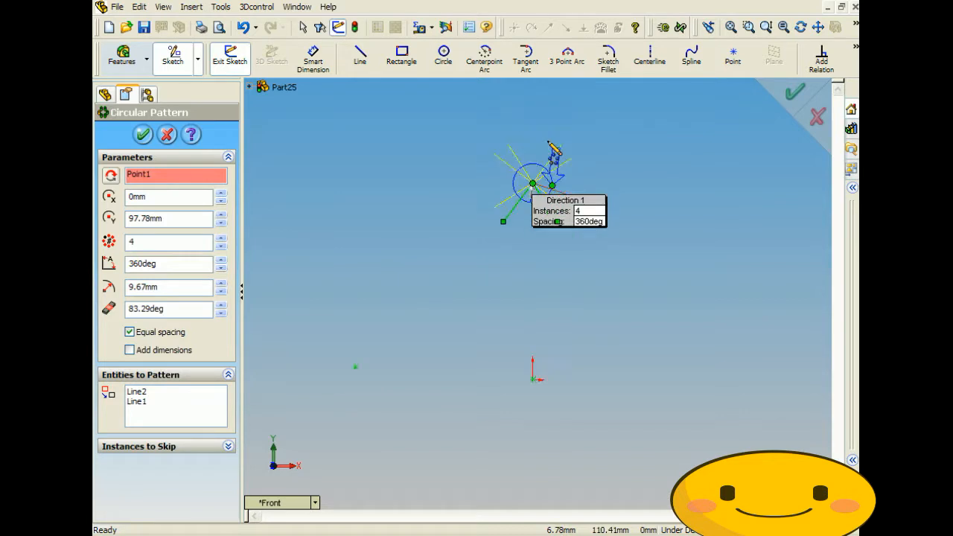
scroll(531, 212, "up", 2)
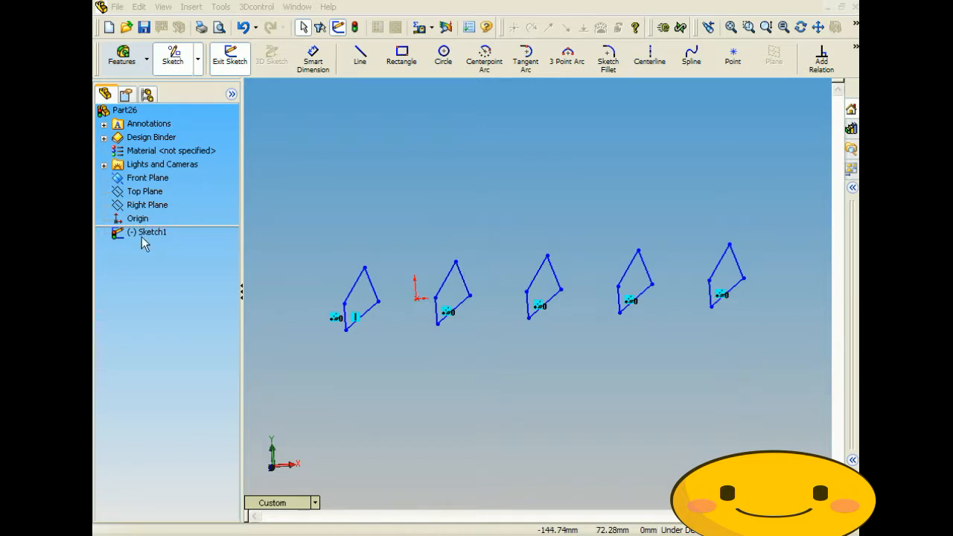
- In Part26, edit the linear pattern from the second profile's upper slanted line and remove Line1 and Line2 from the patterned entities
left_click(443, 285)
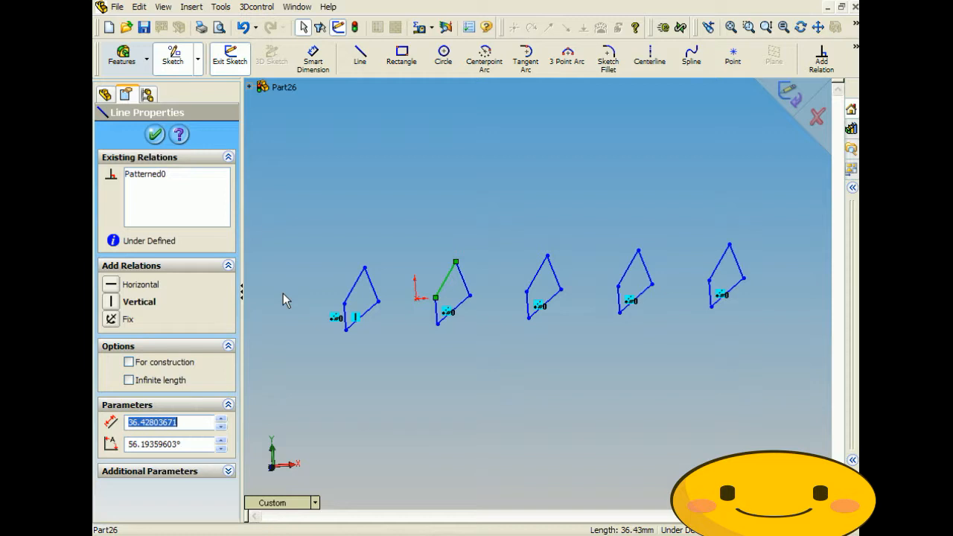
left_click(155, 135)
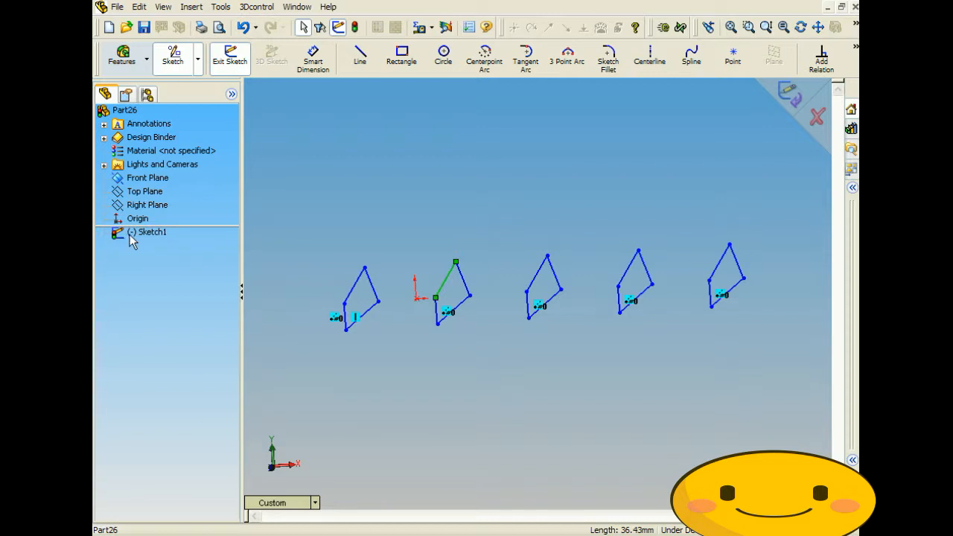
left_click(358, 231)
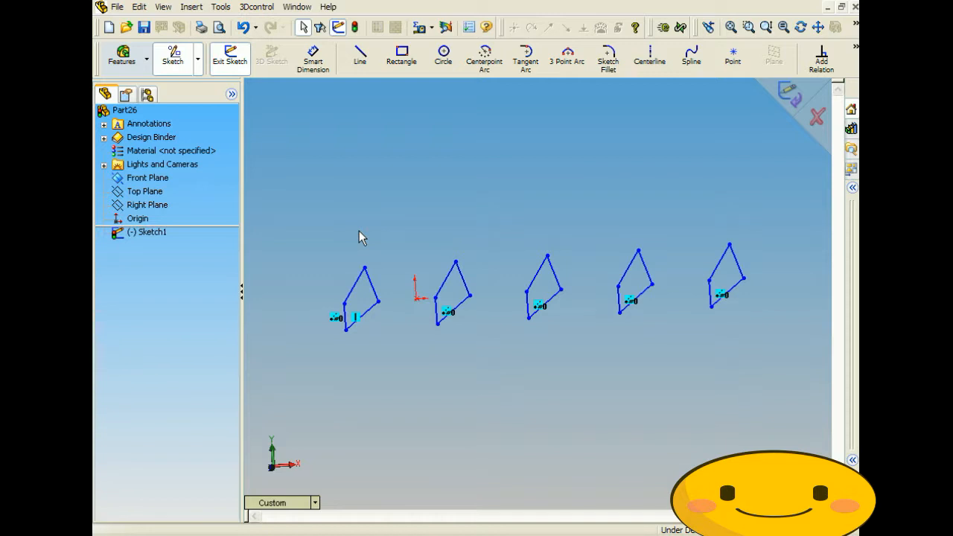
left_click(443, 290)
left_click(220, 7)
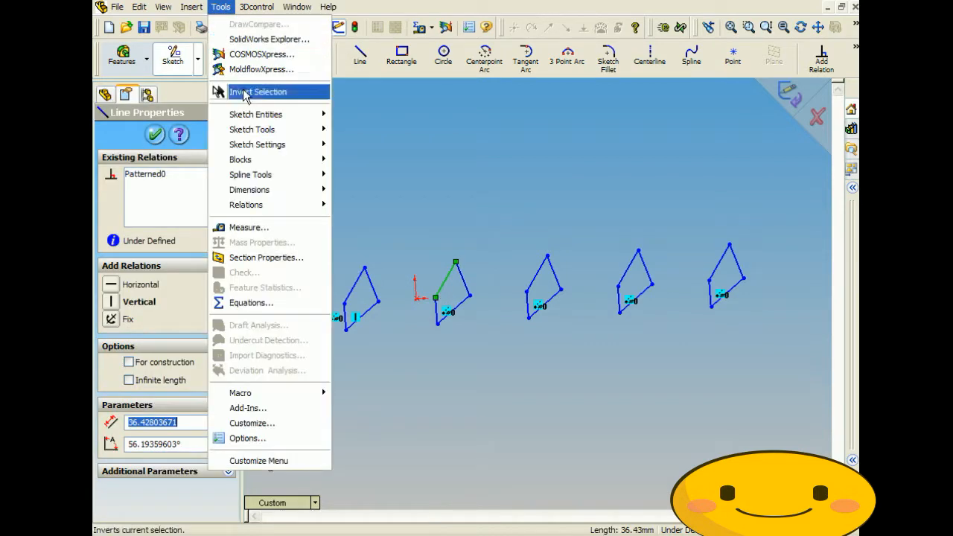
mouse_move(260, 133)
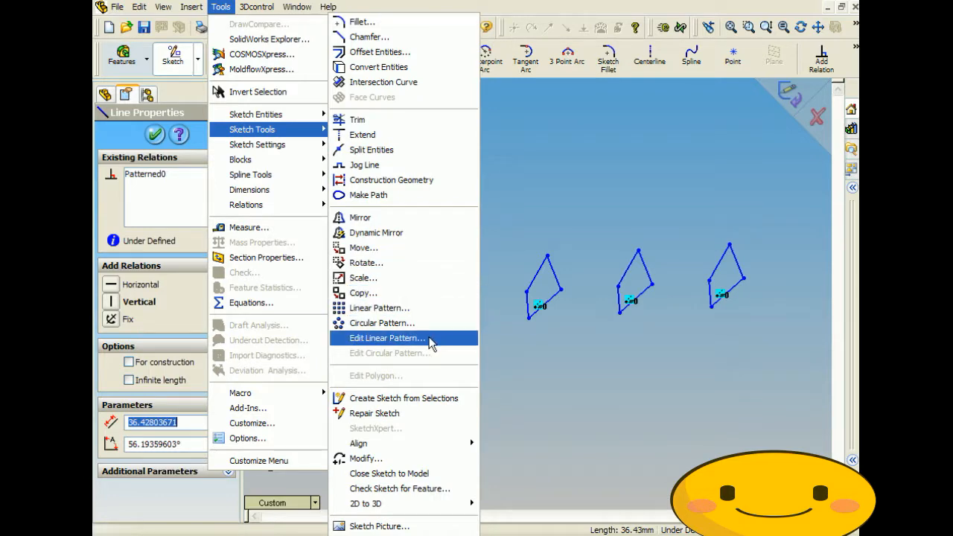
left_click(431, 340)
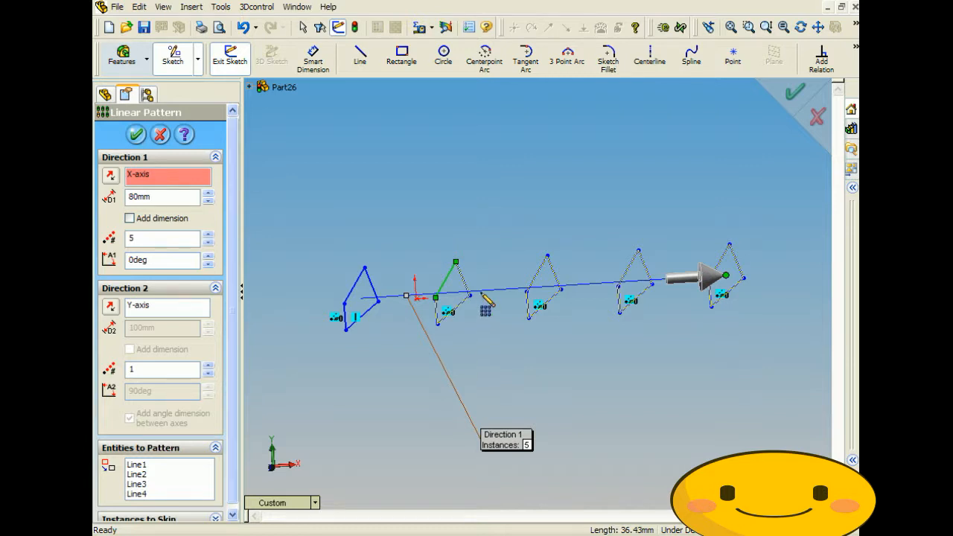
left_click(144, 469)
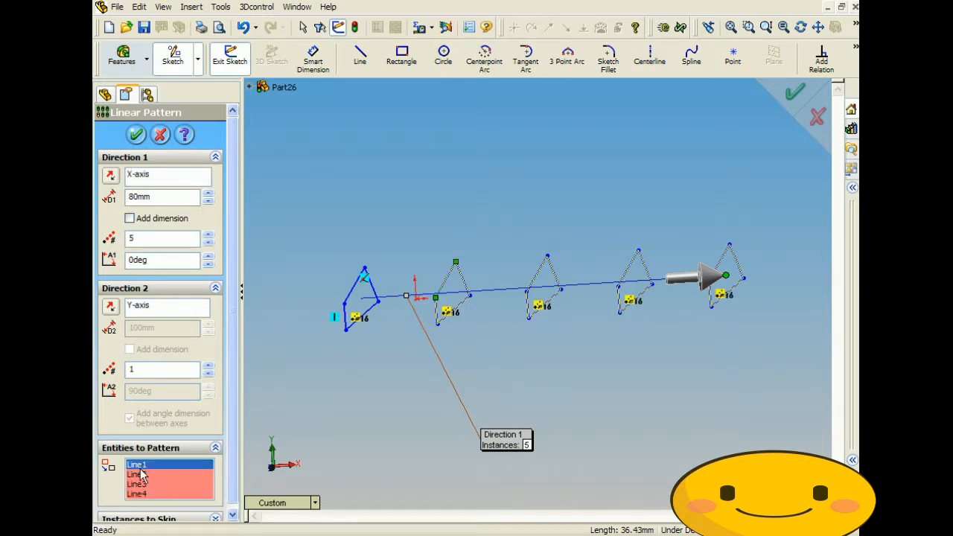
left_click(155, 473)
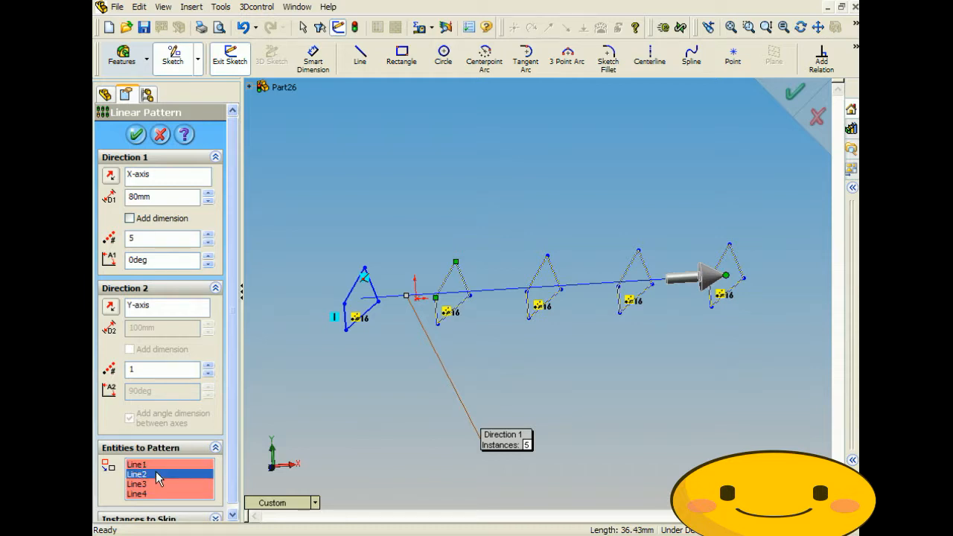
left_click(135, 135)
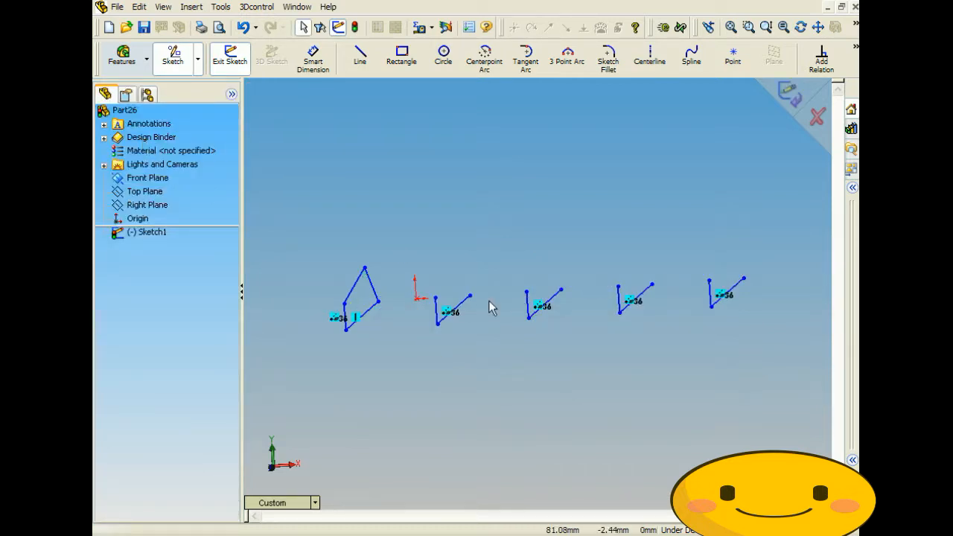
- Edit the linear pattern again from the second profile's vertical line and reduce its X-axis spacing to below 60 mm
left_click(437, 313)
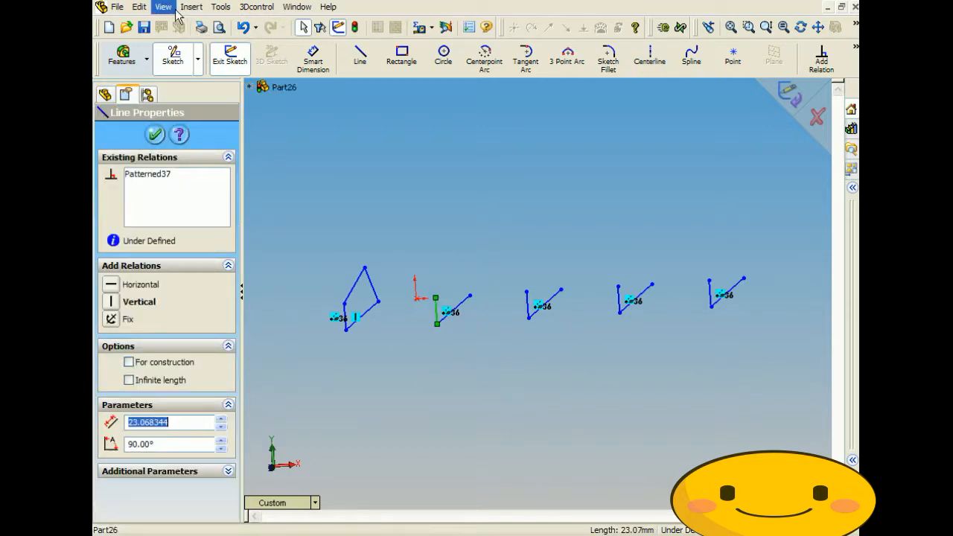
left_click(221, 6)
mouse_move(275, 132)
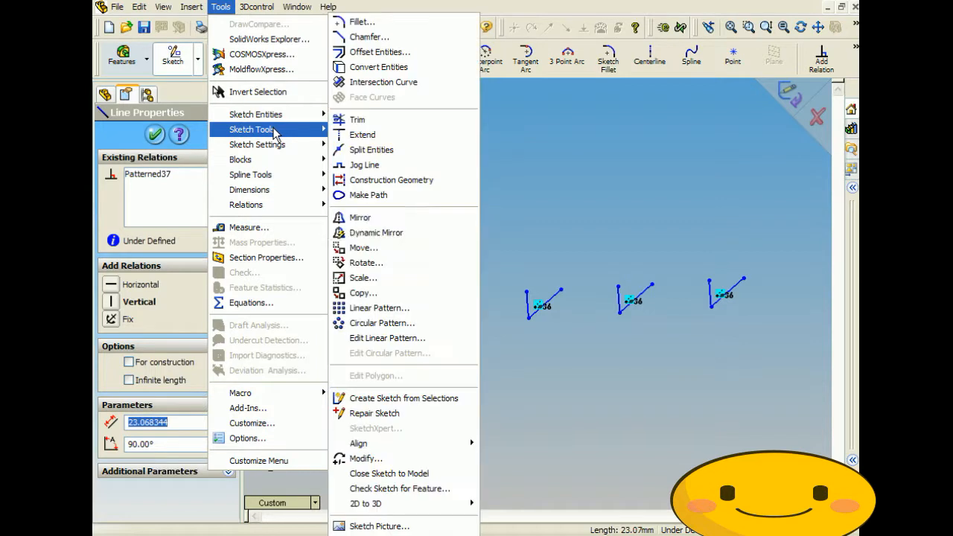
left_click(434, 339)
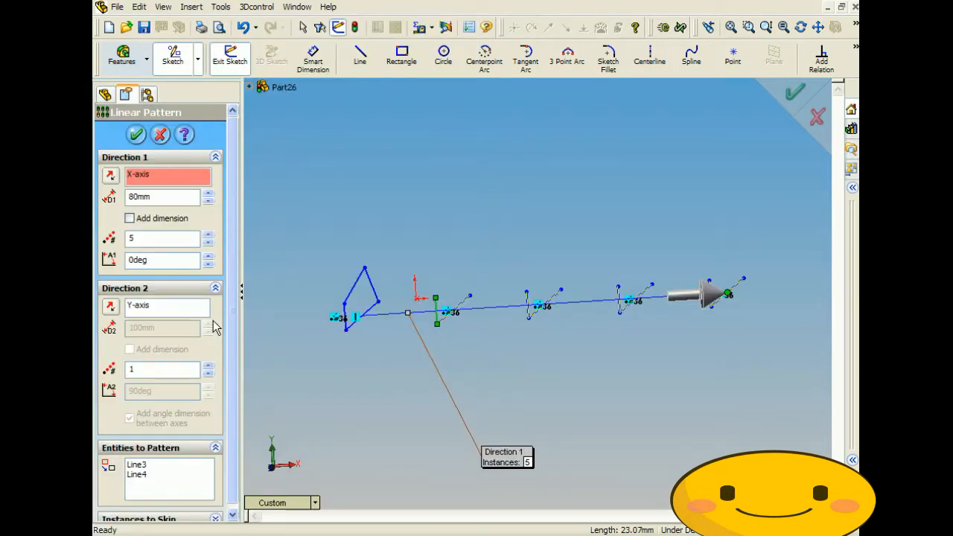
left_click(209, 201)
left_click(208, 201)
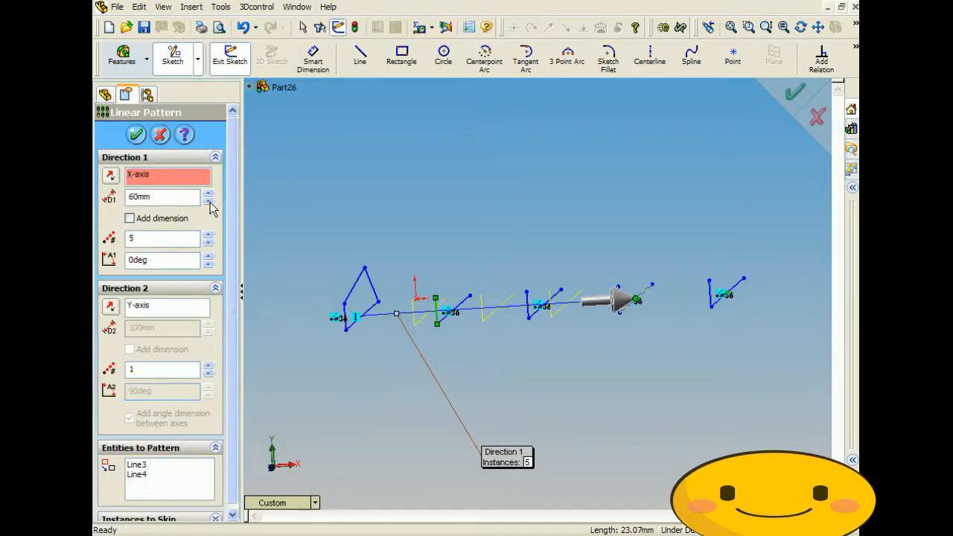
left_click(208, 201)
left_click(135, 134)
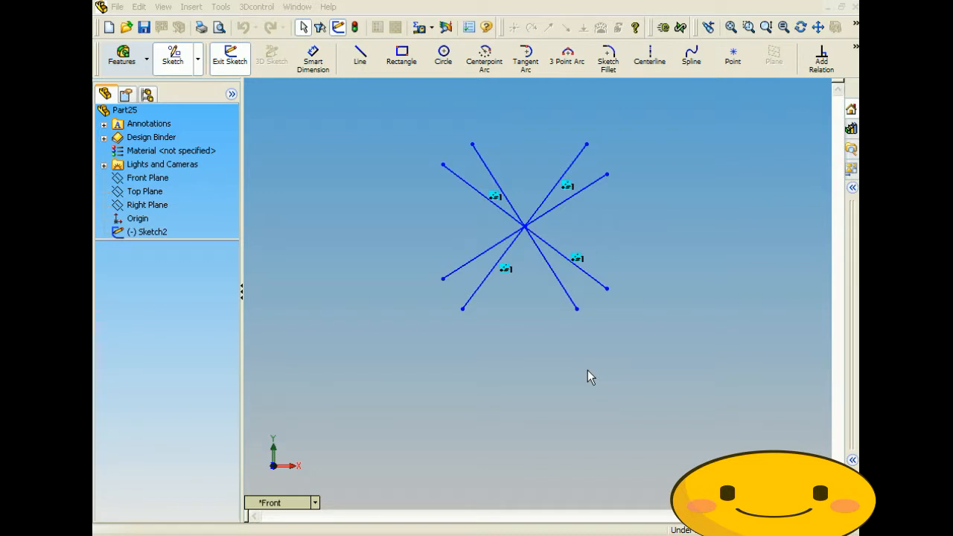
- In Part25, edit the circular pattern from a line in its upper-left V and set the number of instances to 2
left_click(392, 242)
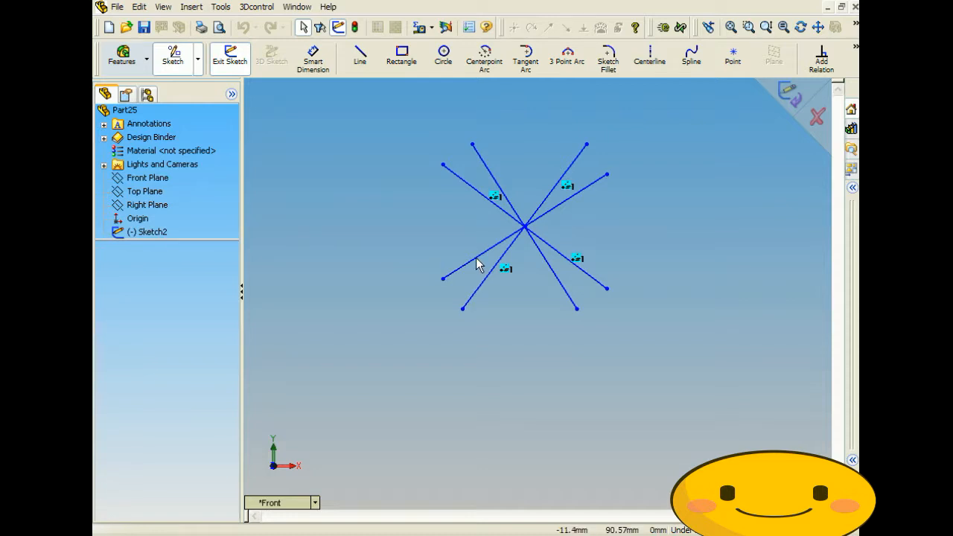
left_click(476, 258)
left_click(388, 217)
left_click(472, 187)
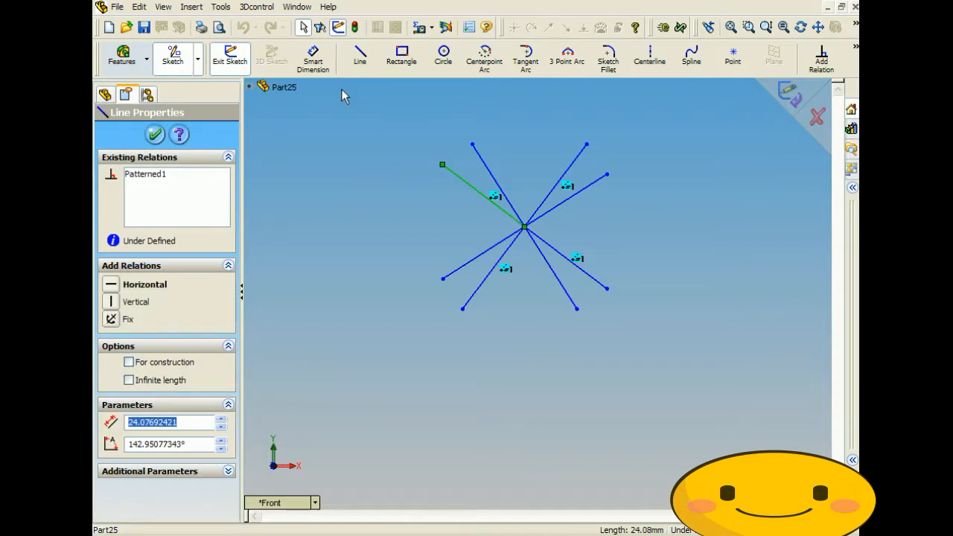
left_click(221, 7)
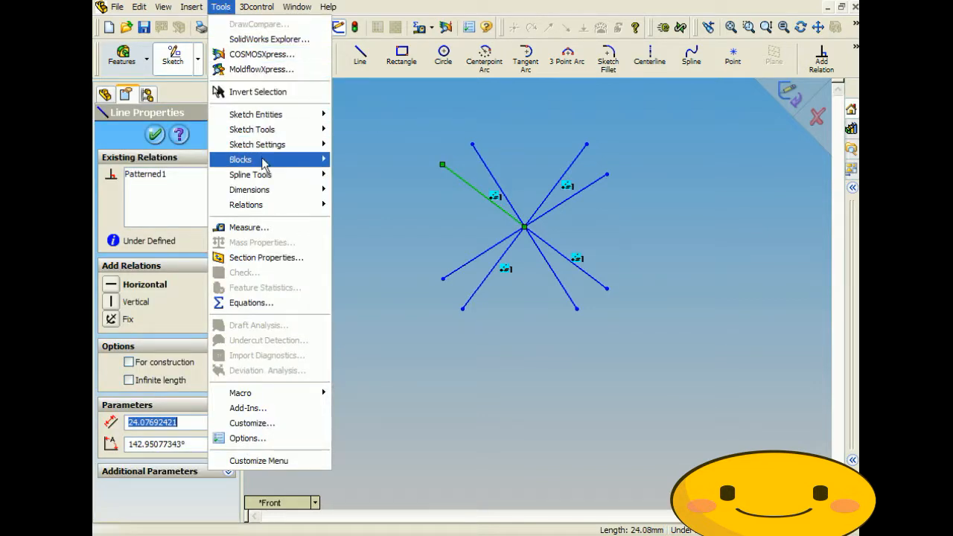
mouse_move(279, 131)
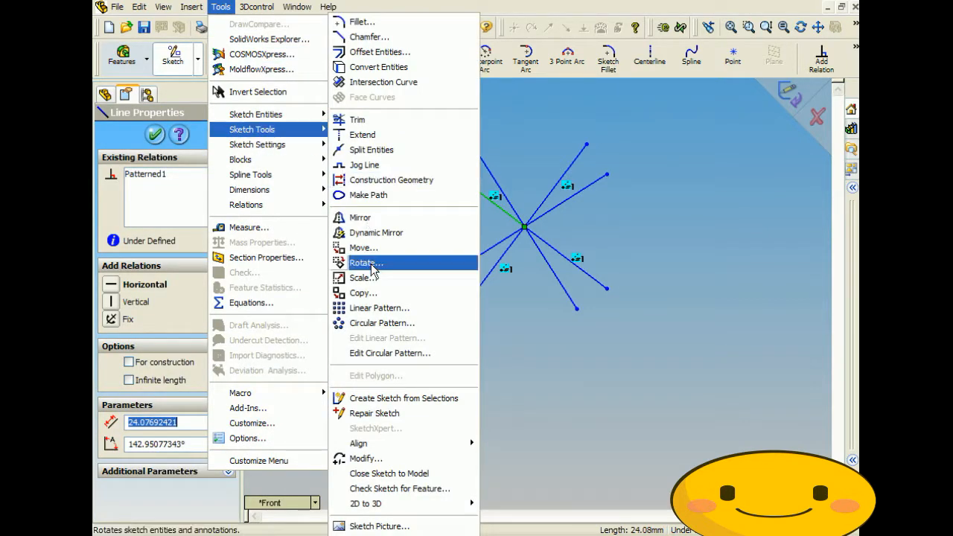
left_click(387, 353)
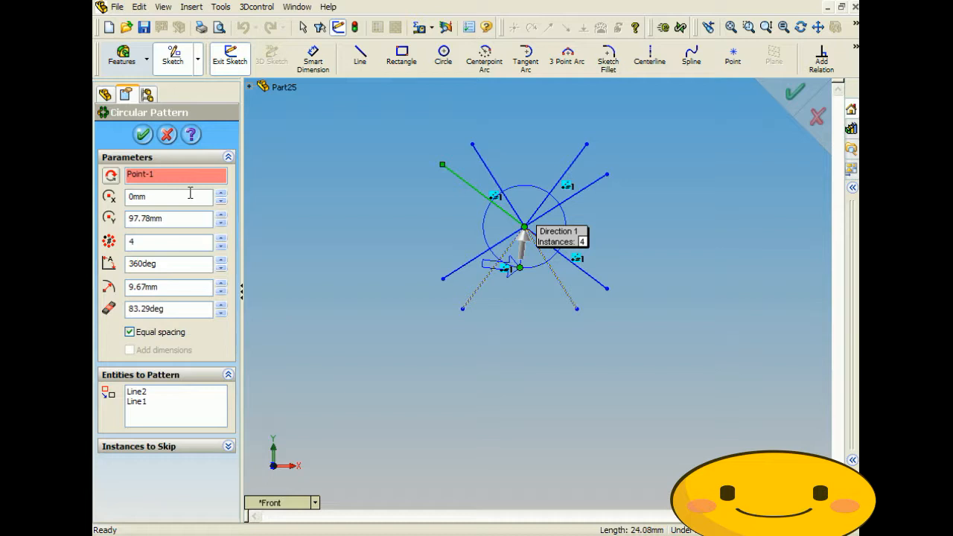
left_click(222, 238)
left_click(222, 238)
left_click(222, 238)
left_click(222, 238)
left_click(222, 238)
left_click(222, 239)
left_click(221, 246)
left_click(222, 246)
left_click(221, 246)
left_click(221, 247)
left_click(221, 246)
left_click(221, 247)
left_click(221, 247)
left_click(221, 247)
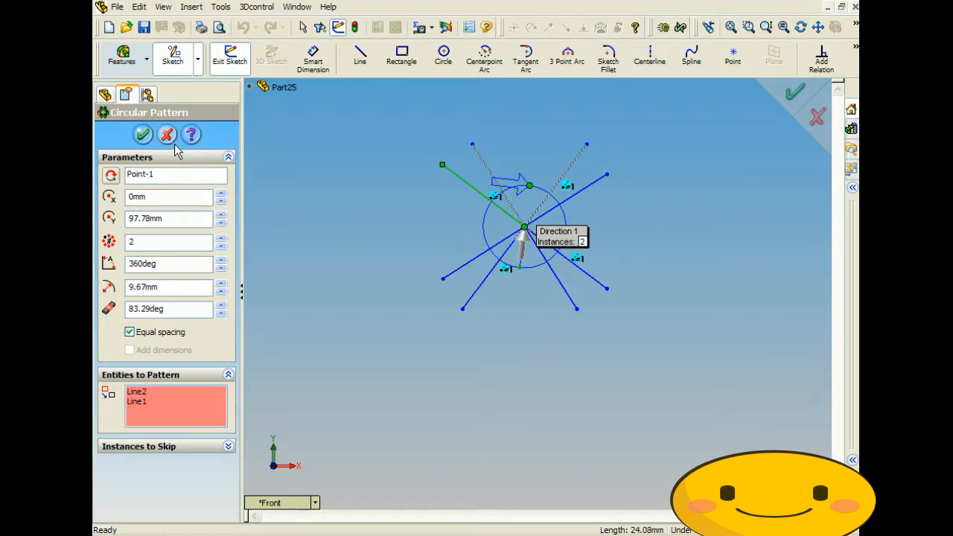
left_click(143, 135)
- Reopen the circular pattern's settings from the upper-left line, review its parameters and close them
left_click(443, 249)
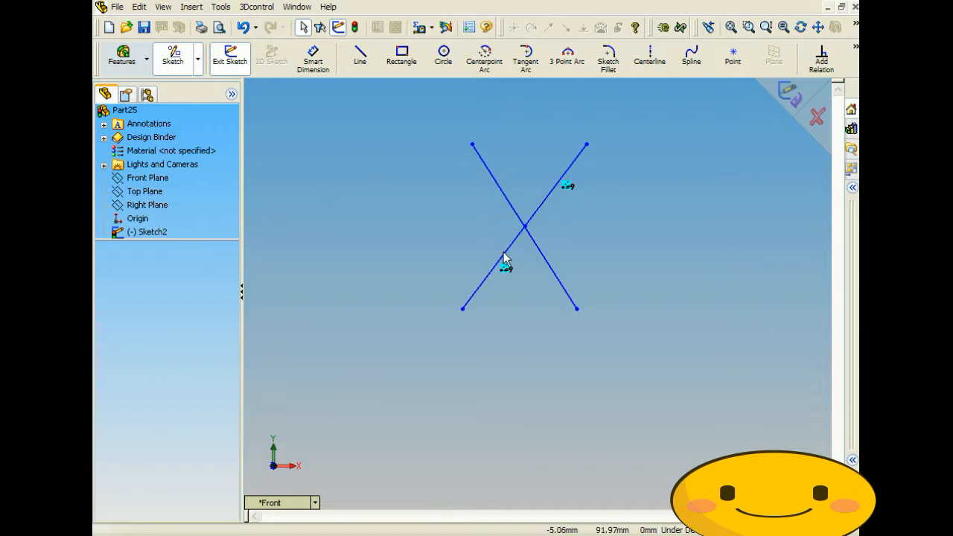
left_click(515, 213)
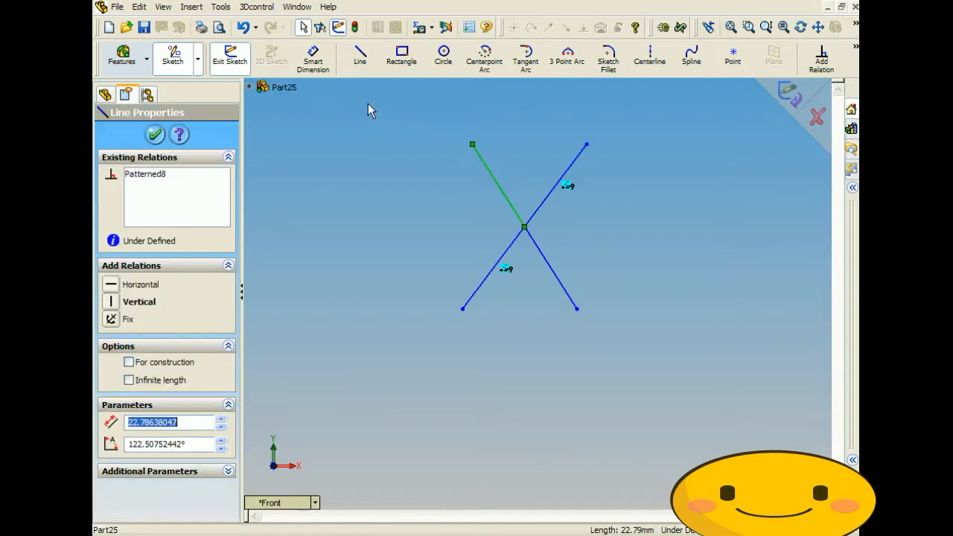
left_click(220, 7)
mouse_move(237, 132)
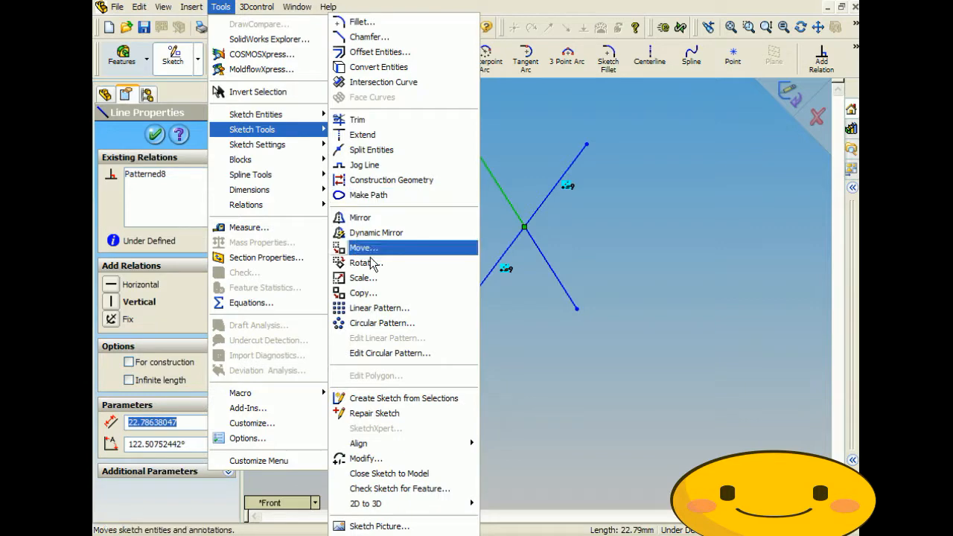
left_click(383, 353)
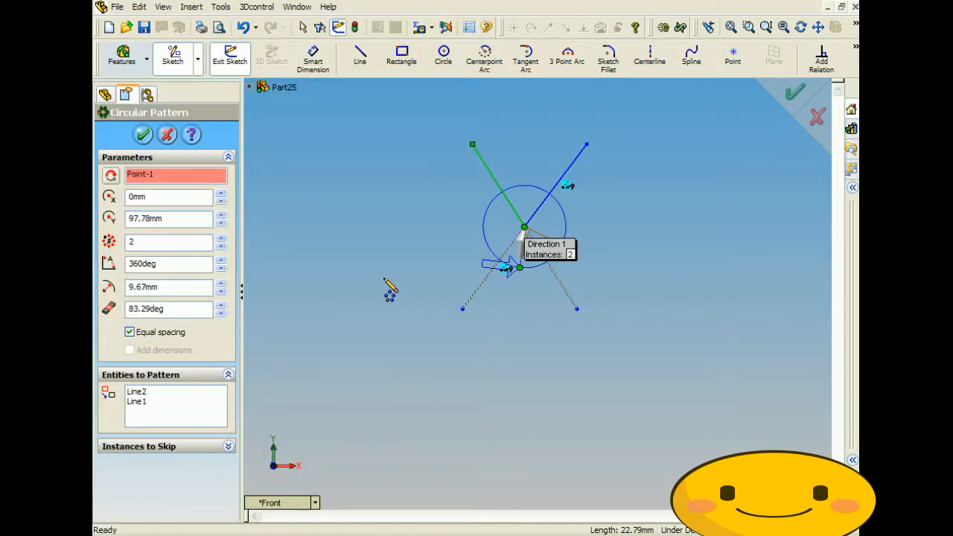
left_click(159, 136)
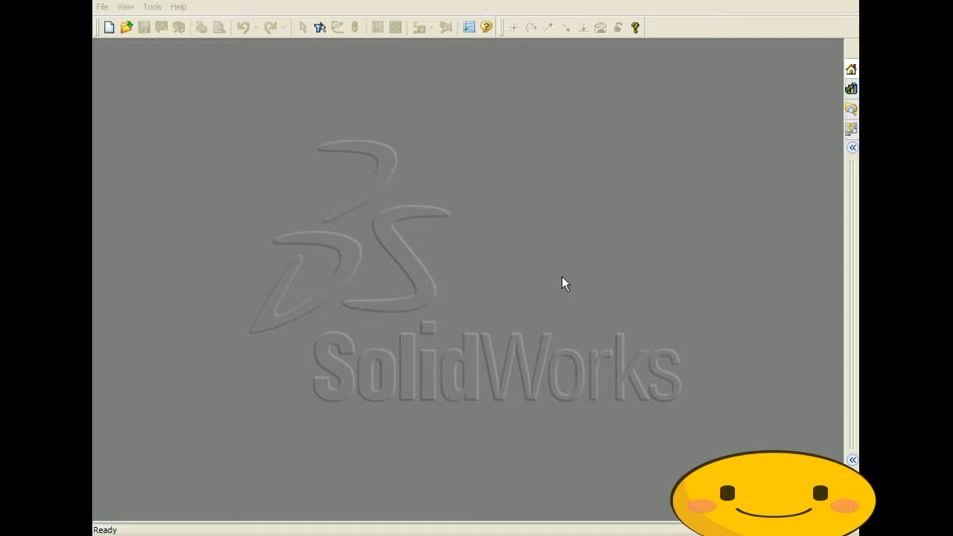
- Create a new part document and show the sketch tools
left_click(102, 7)
left_click(112, 24)
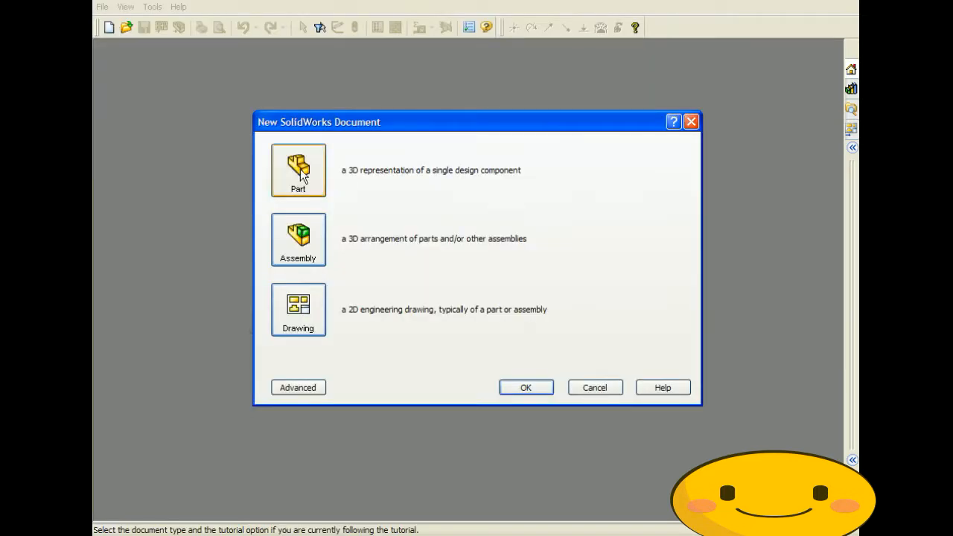
left_click(515, 385)
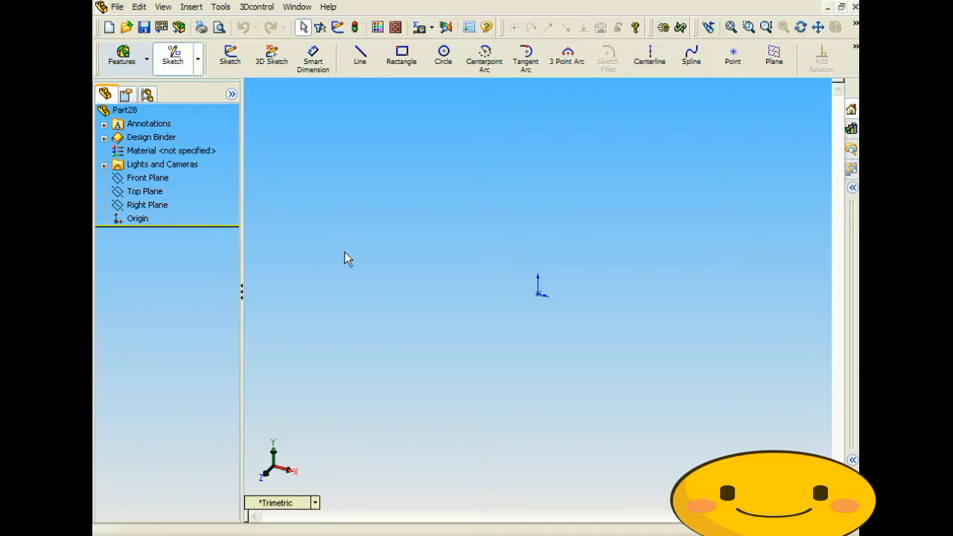
left_click(122, 58)
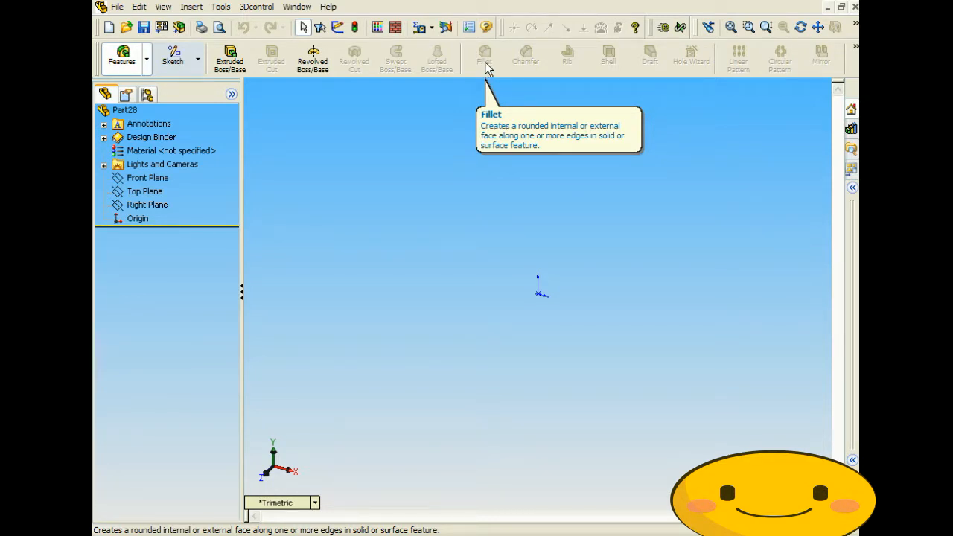
left_click(183, 66)
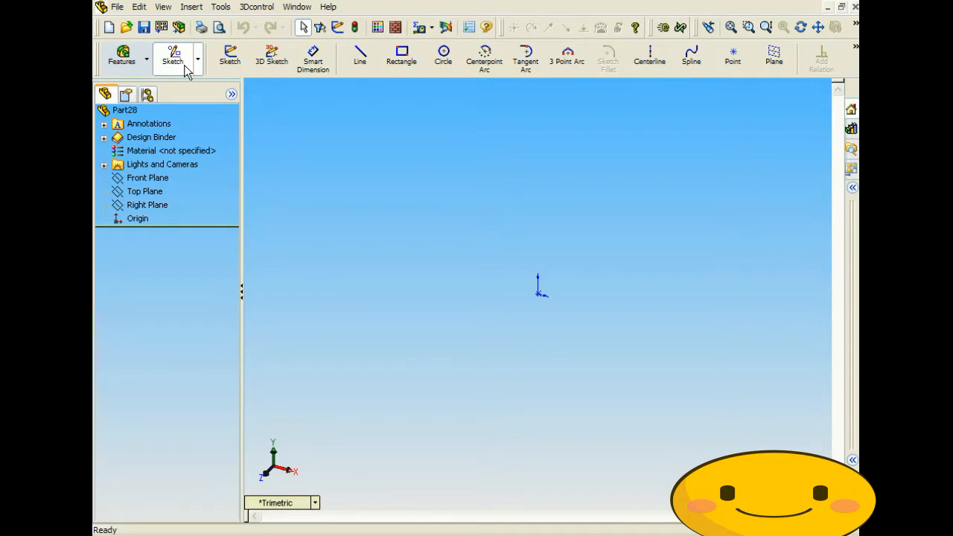
- Sketch a rectangle on the Front Plane with its lower-left corner at the origin, about 62 mm wide and 54 mm high
left_click(403, 60)
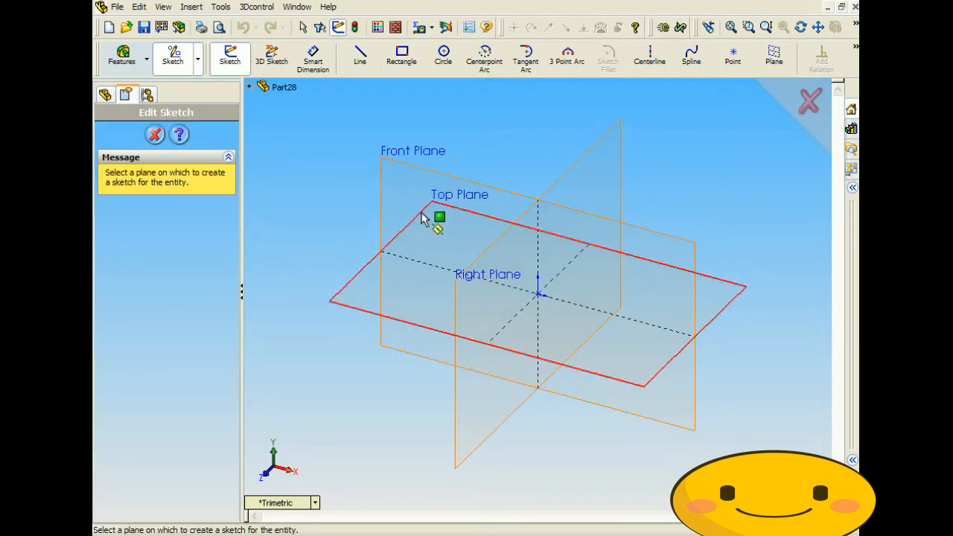
left_click(424, 176)
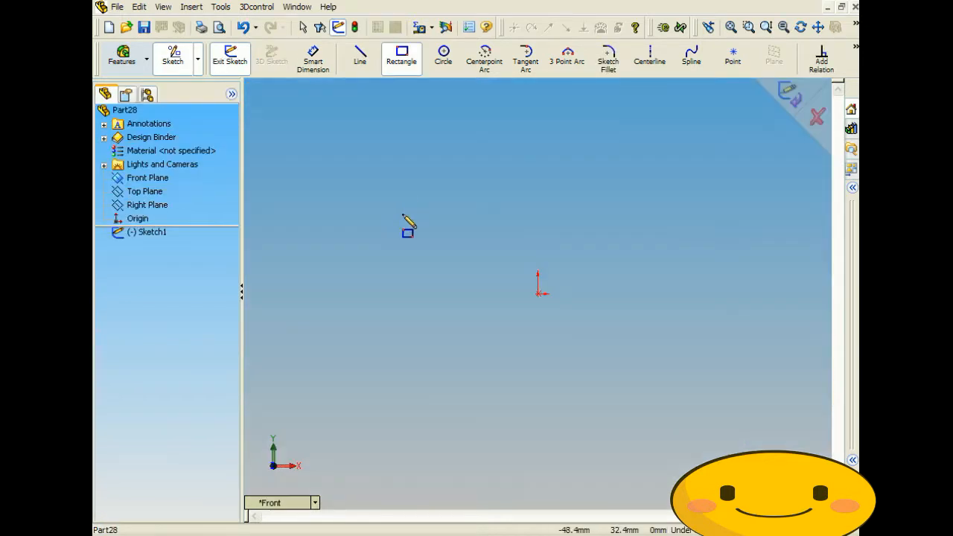
left_click(539, 293)
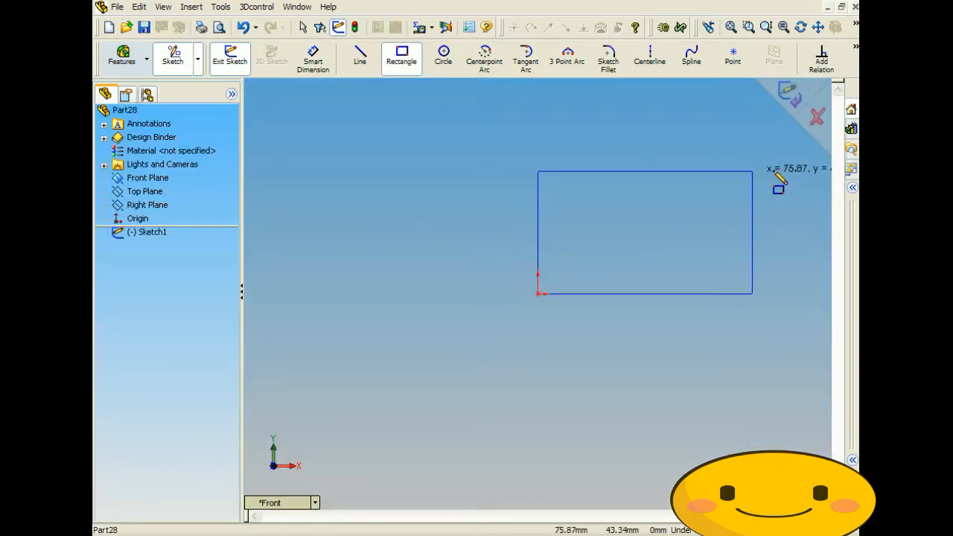
left_click(713, 140)
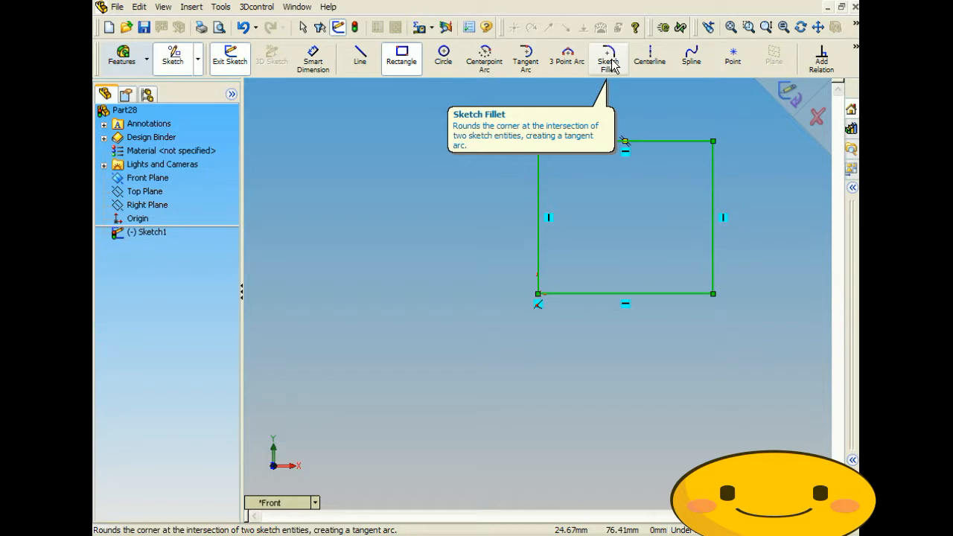
- Add a 10 mm sketch fillet between the rectangle's upper and left edges
left_click(222, 9)
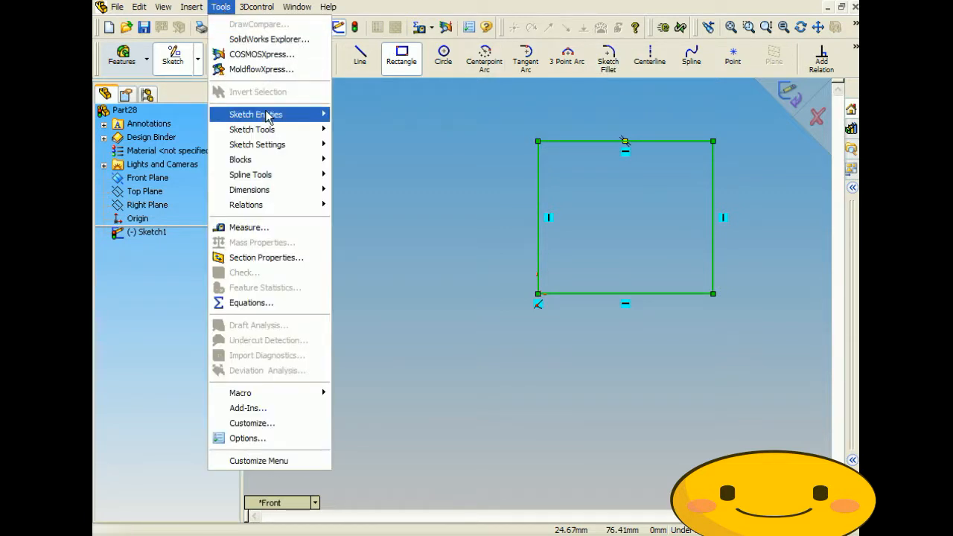
mouse_move(262, 131)
left_click(378, 22)
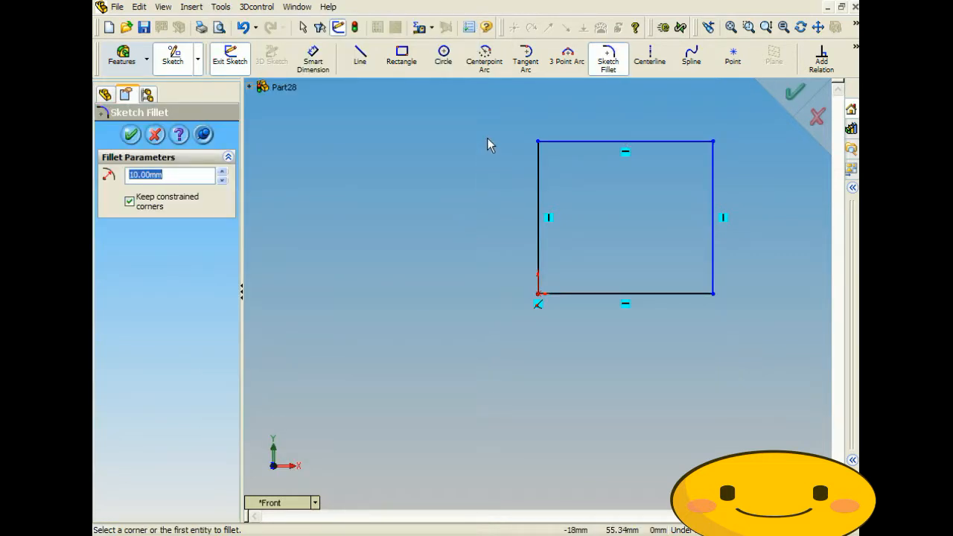
left_click(552, 141)
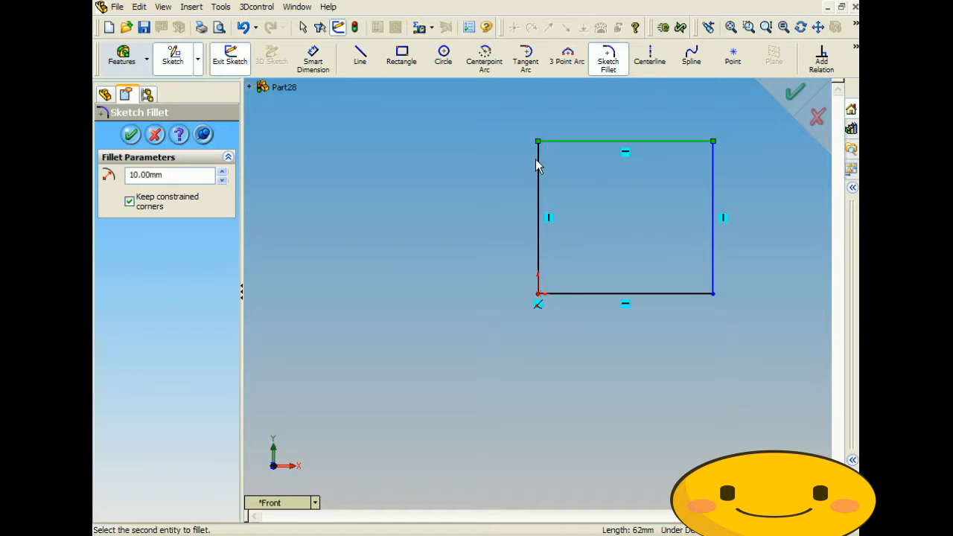
left_click(537, 160)
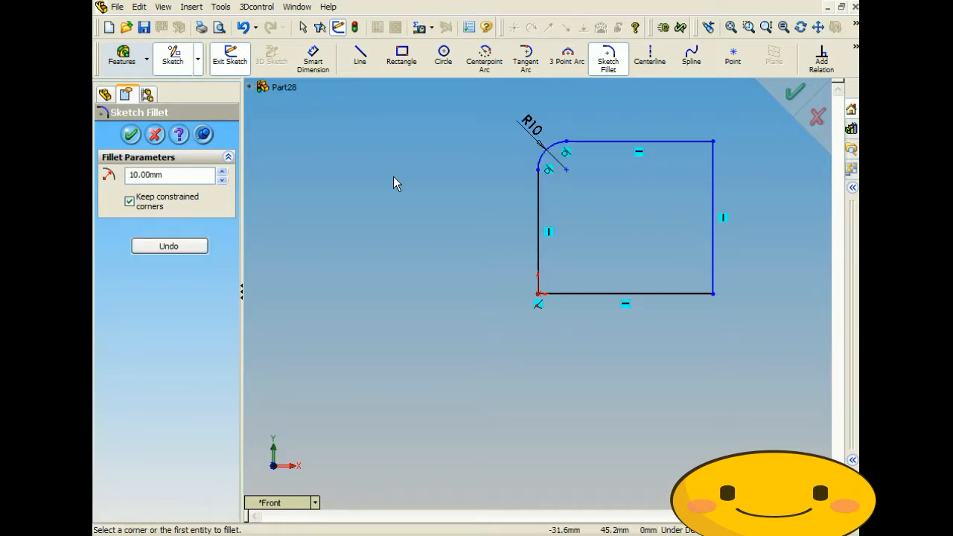
left_click(131, 135)
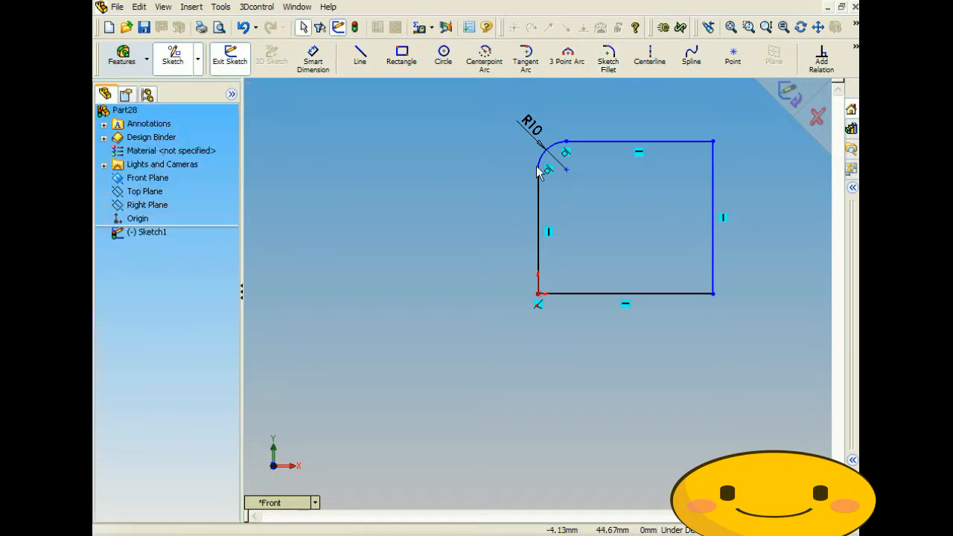
- Set the radius dimension of the upper-left fillet to 20 mm
double_click(525, 124)
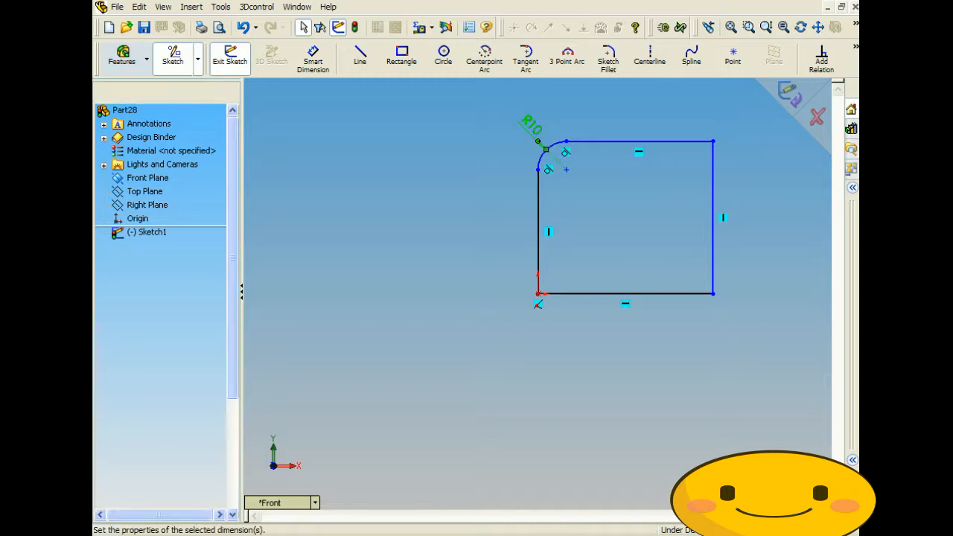
type("20")
key("Return")
left_click(493, 169)
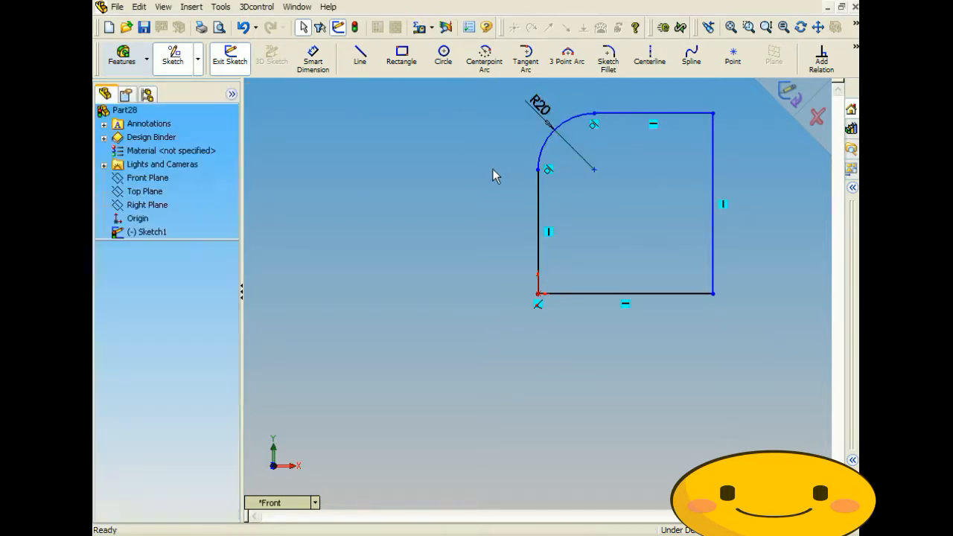
- Add a 10 mm sketch fillet at the rectangle's lower-left corner on the origin
left_click(604, 61)
left_click(539, 262)
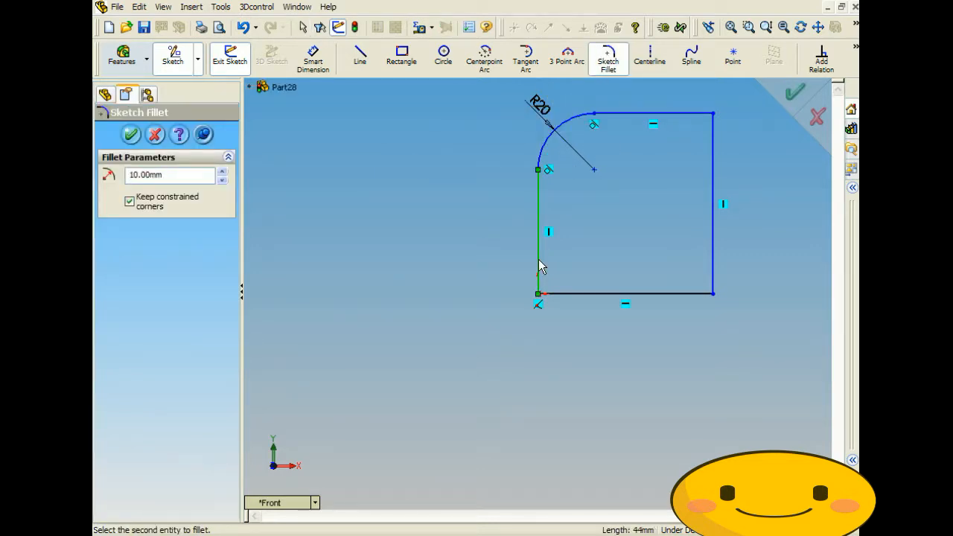
left_click(560, 294)
left_click(131, 134)
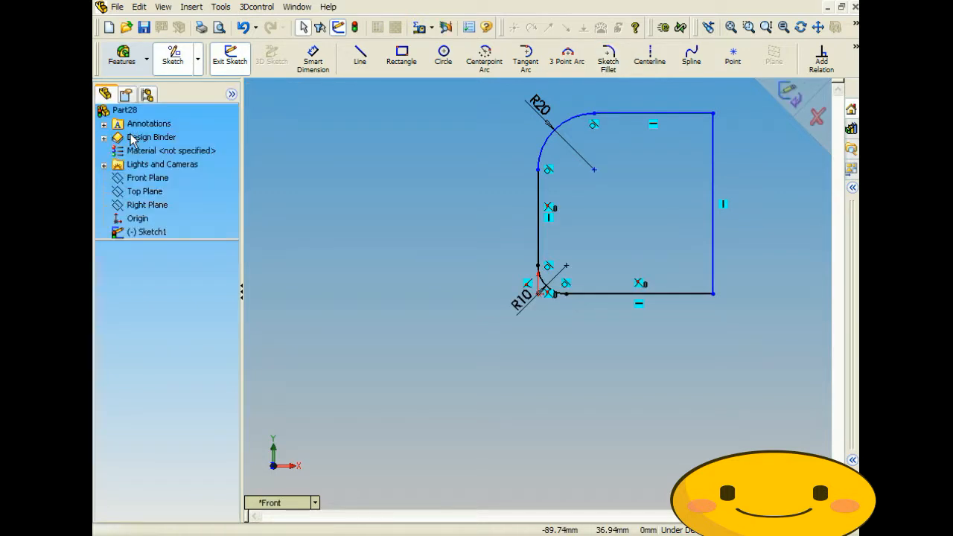
- Add a 15 mm sketch fillet between the rectangle's lower and right edges
left_click(608, 63)
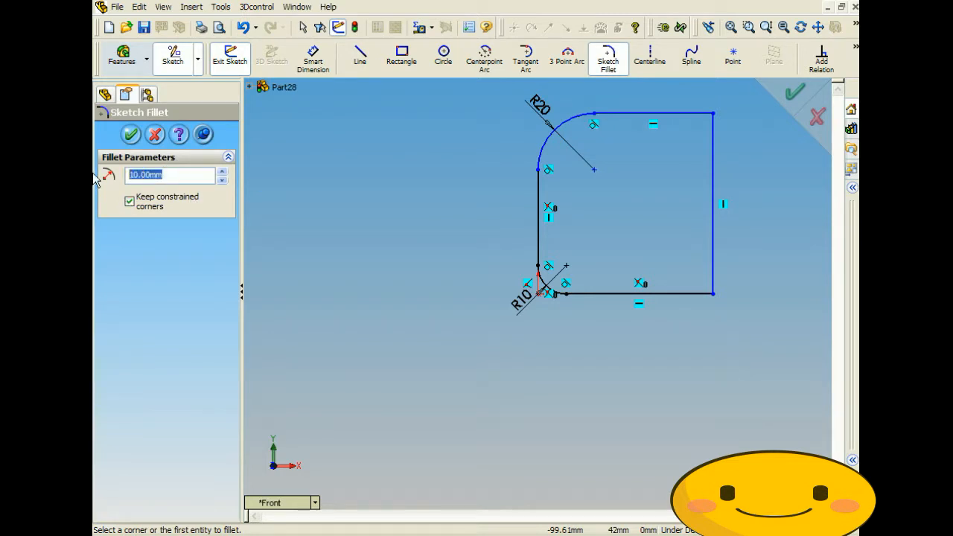
type("15")
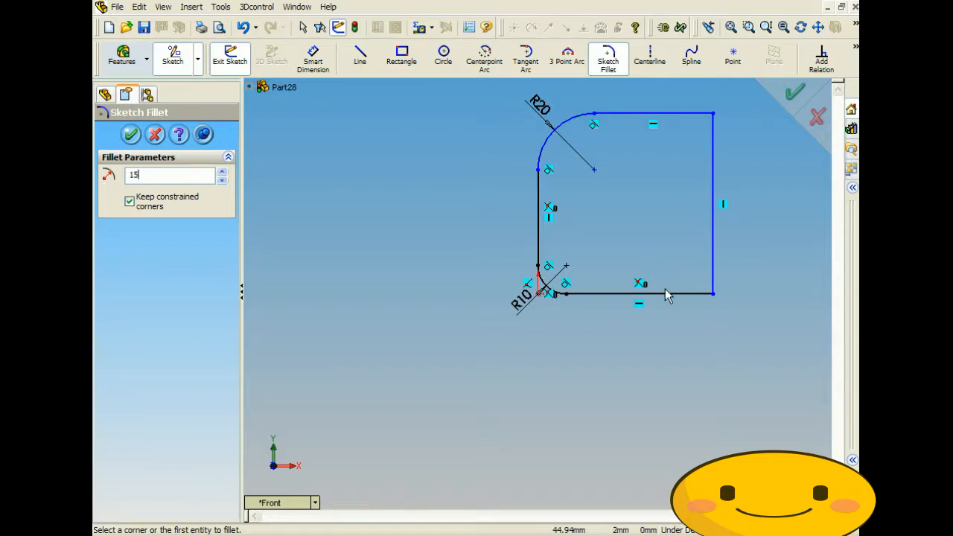
left_click(665, 293)
left_click(712, 277)
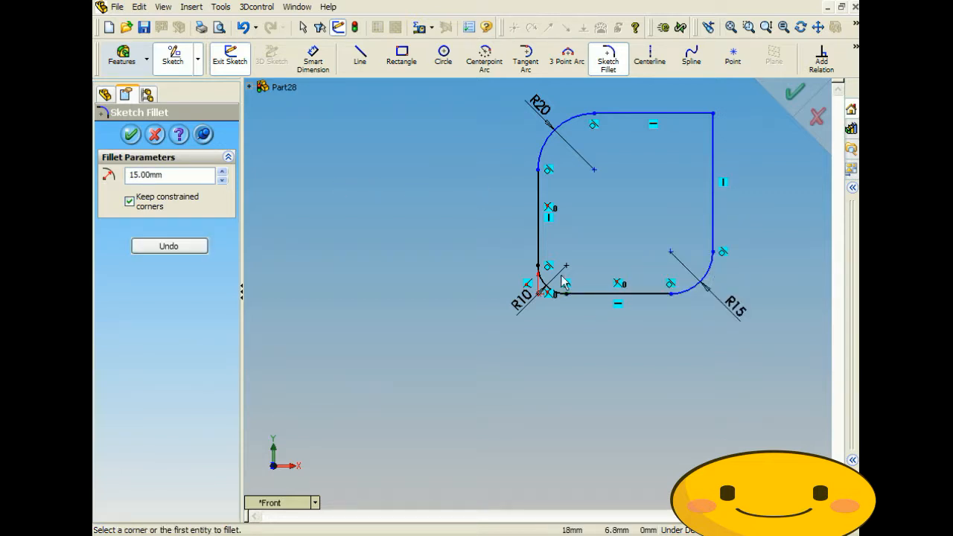
left_click(132, 136)
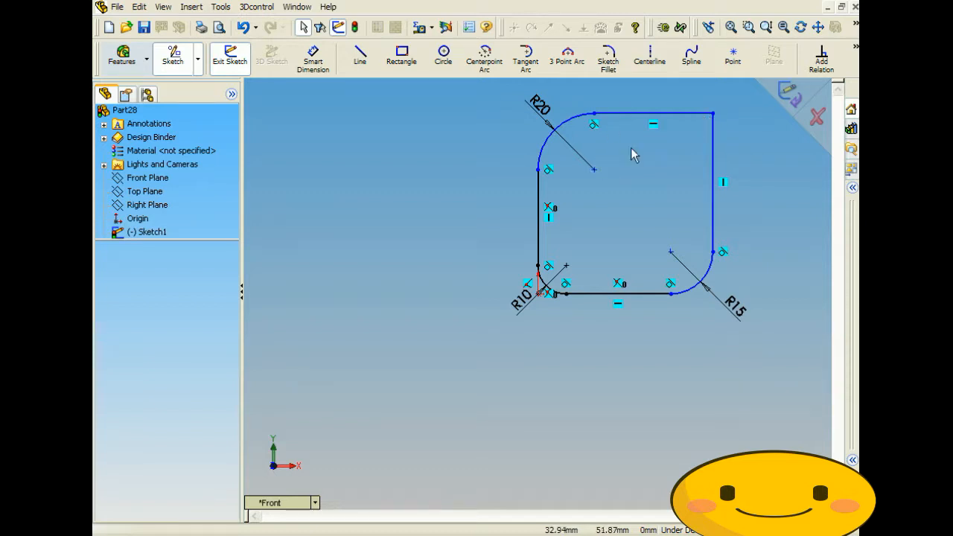
- Dimension the distance from the rectangle's upper-right corner to the centre of the 20 mm fillet and set it to 50 mm
left_click(313, 58)
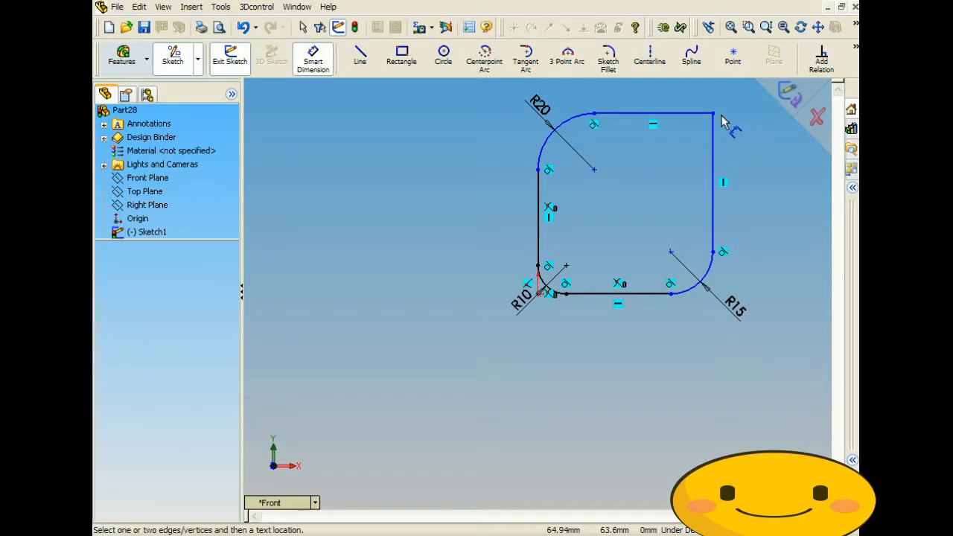
left_click(714, 113)
left_click(594, 170)
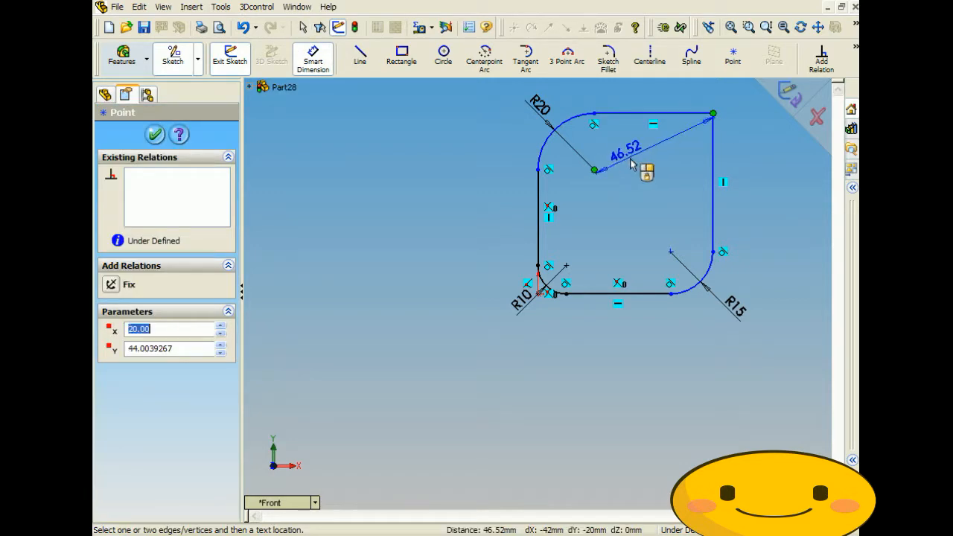
left_click(631, 166)
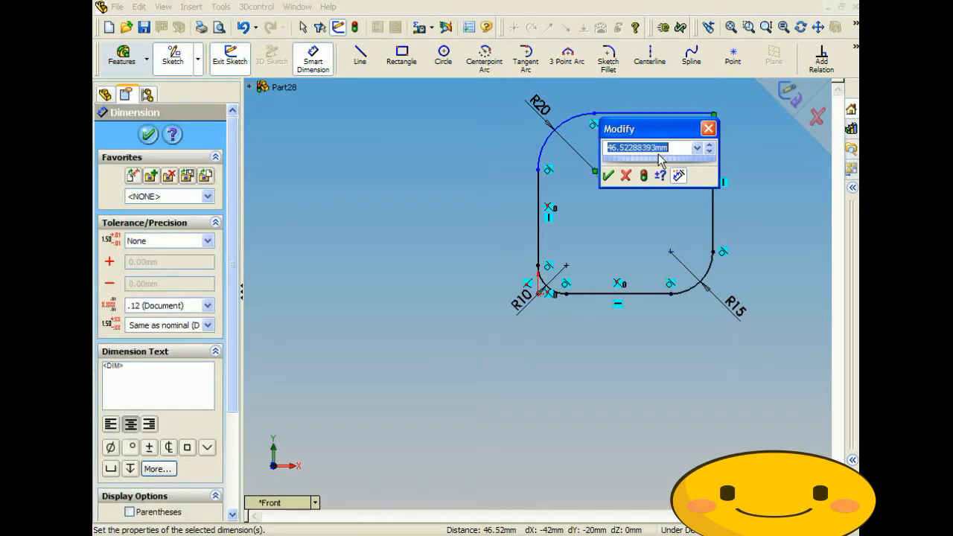
type("6-")
key("Return")
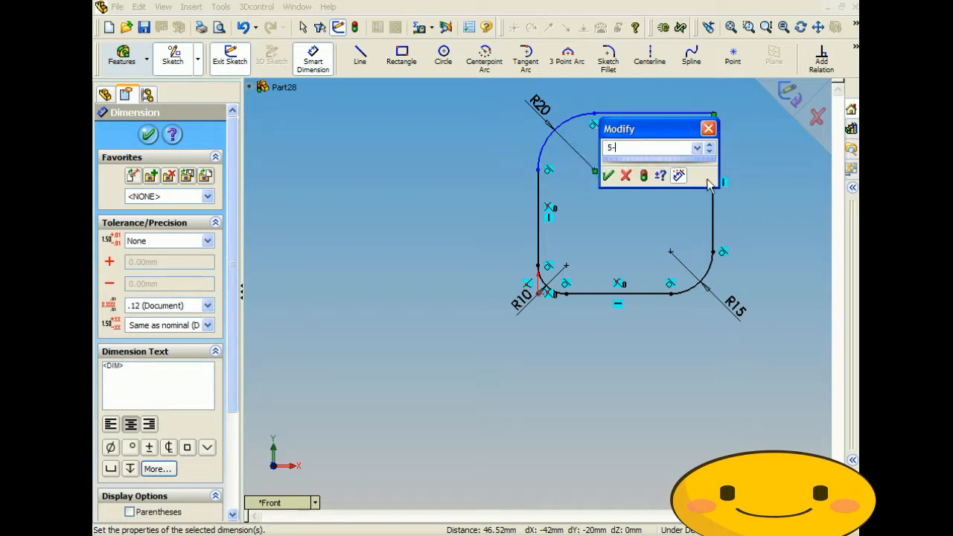
key("BackSpace")
type("0")
key("Return")
left_click(661, 206)
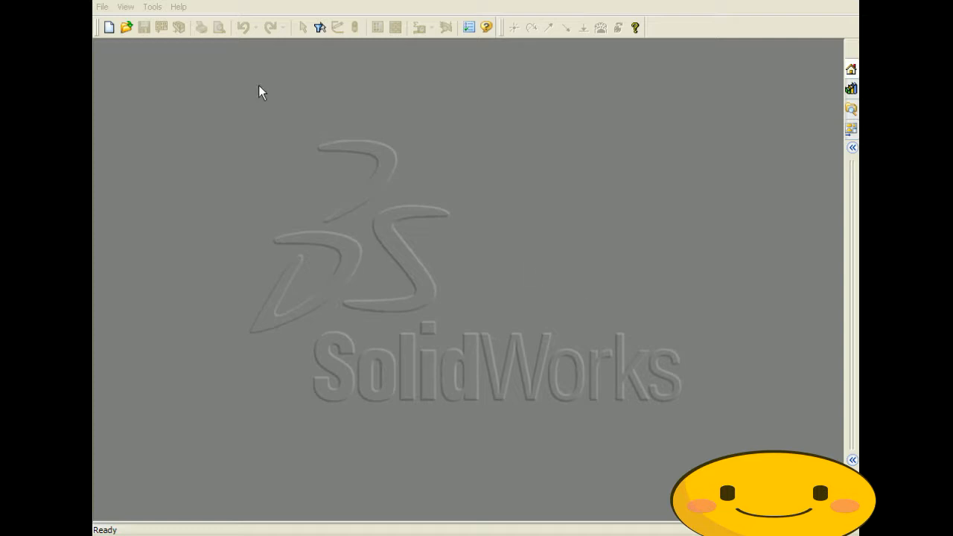
- Create a new part document
left_click(103, 8)
left_click(126, 25)
left_click(320, 192)
left_click(516, 385)
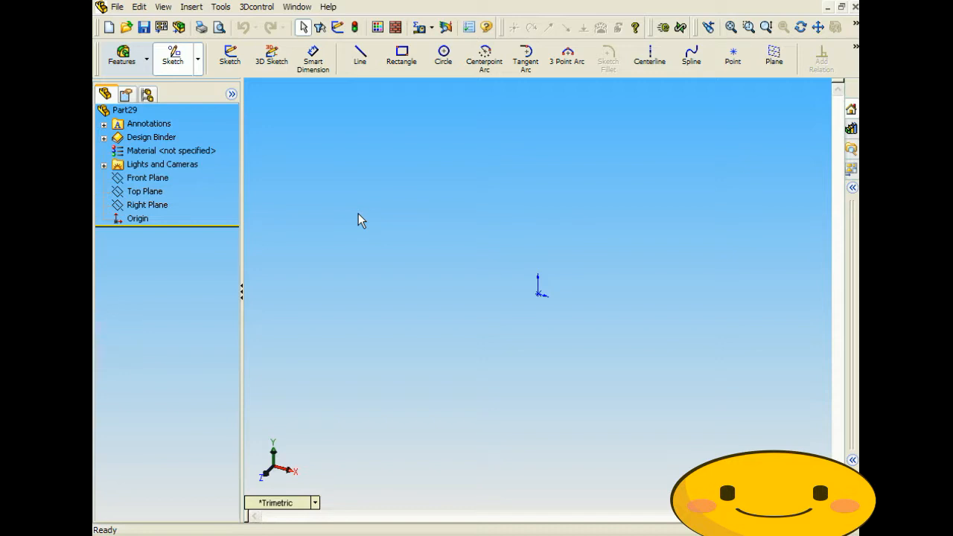
- Sketch a rectangle about 72 mm wide and 59 mm high on the Front Plane, with its lower-left corner on the origin
left_click(409, 65)
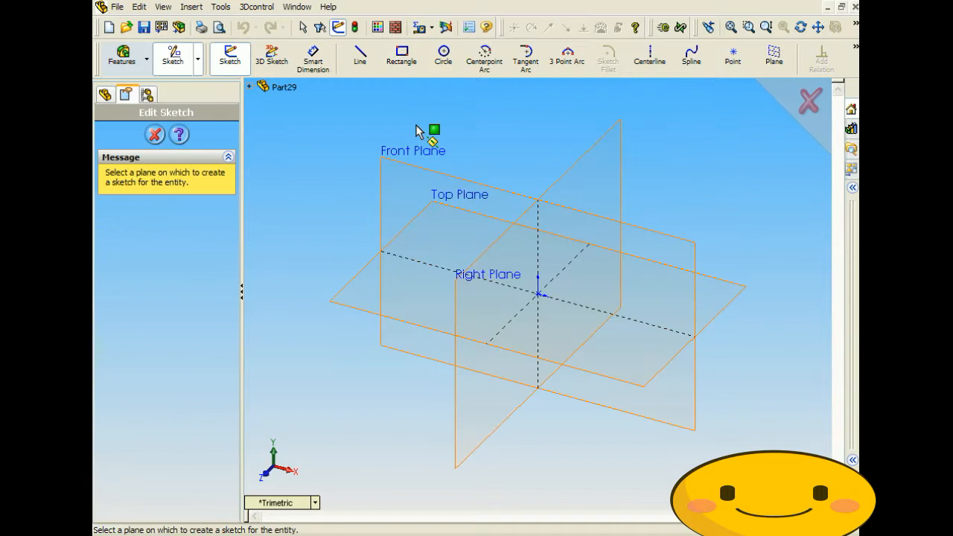
left_click(419, 174)
left_click(537, 293)
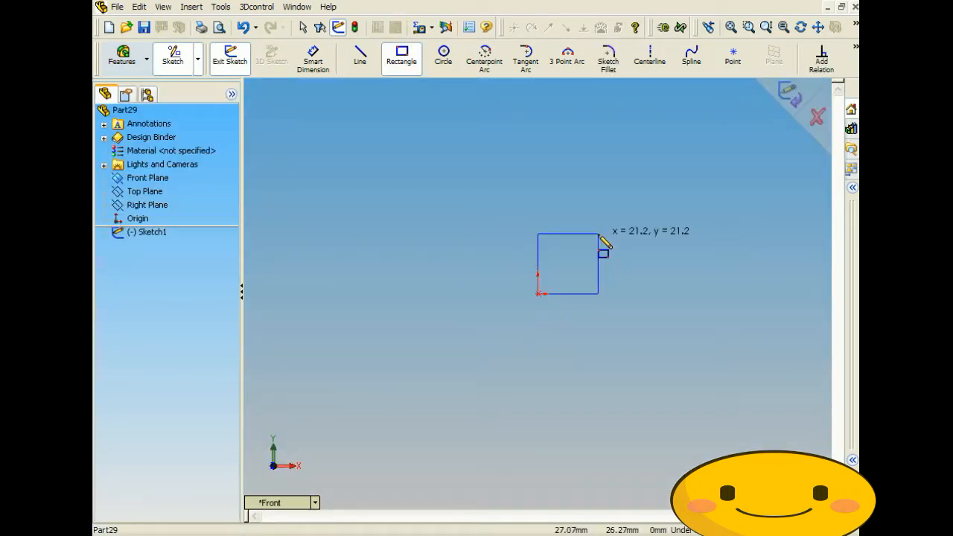
left_click(740, 127)
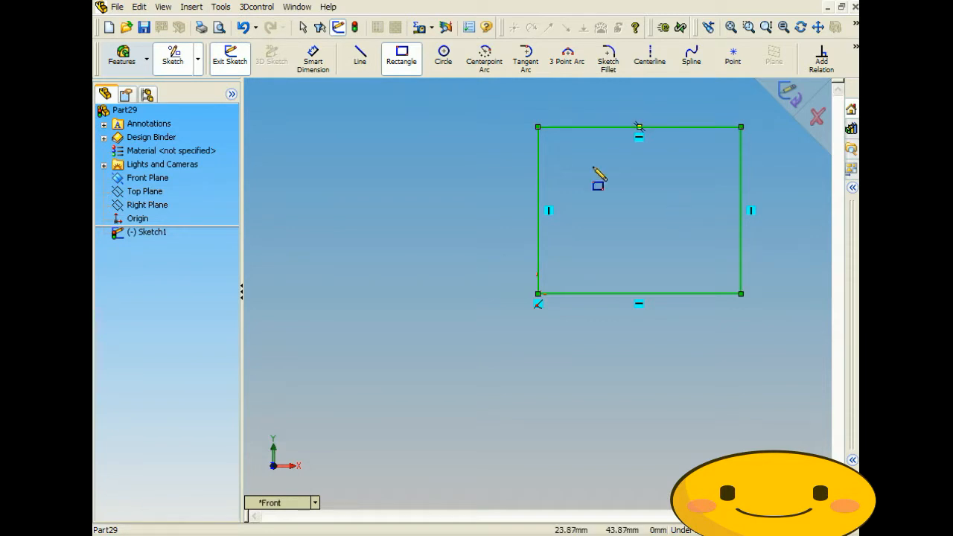
- Add a distance-distance sketch chamfer of 40 mm by 40 mm between the rectangle's upper and left edges
left_click(223, 8)
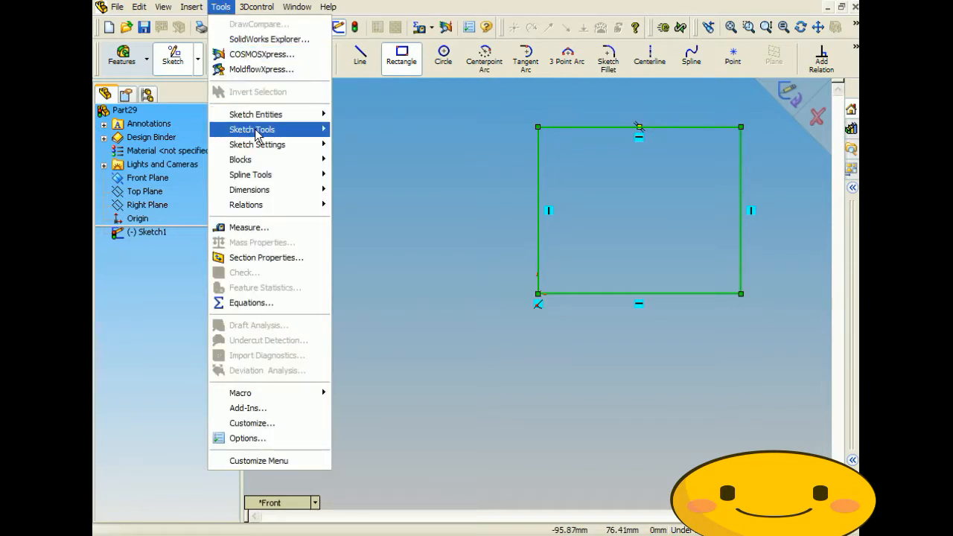
mouse_move(257, 130)
left_click(368, 37)
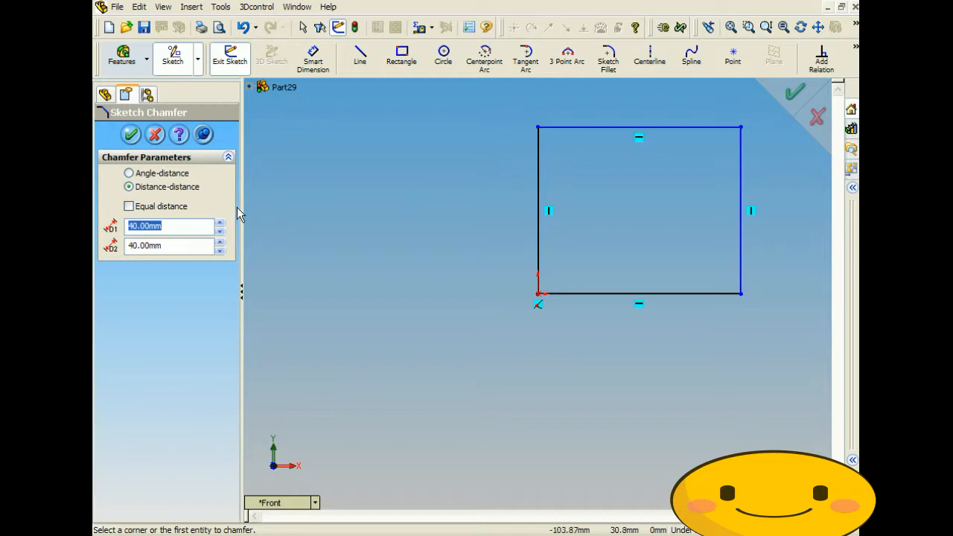
left_click(558, 128)
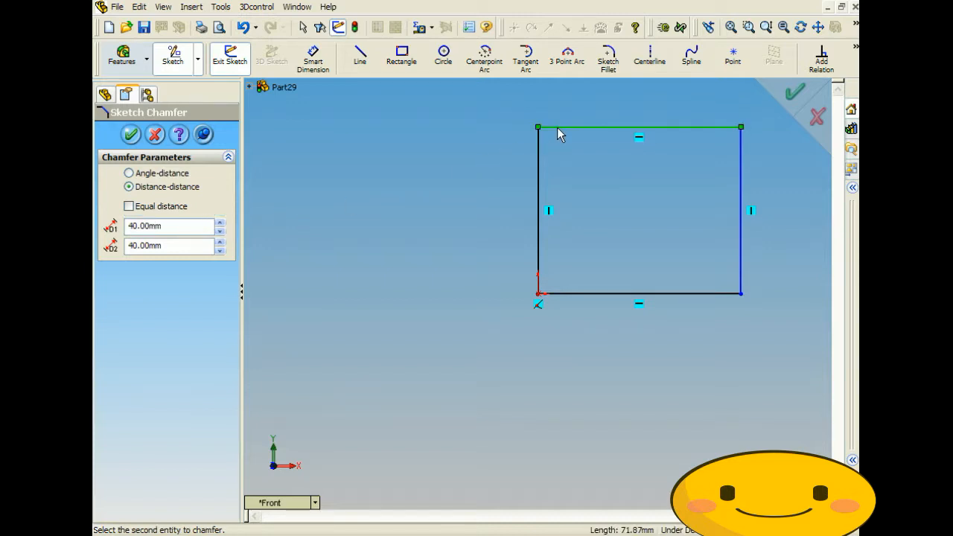
left_click(539, 150)
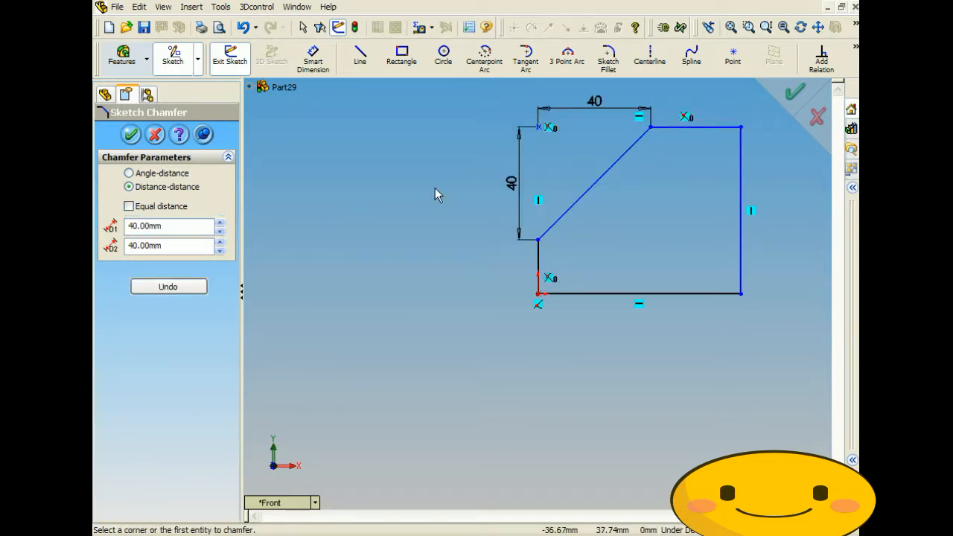
- Set both sketch chamfer distances to 10 mm and finish the chamfer command
left_click(220, 230)
left_click(219, 231)
left_click(220, 230)
left_click(219, 251)
left_click(220, 250)
left_click(220, 250)
left_click(131, 133)
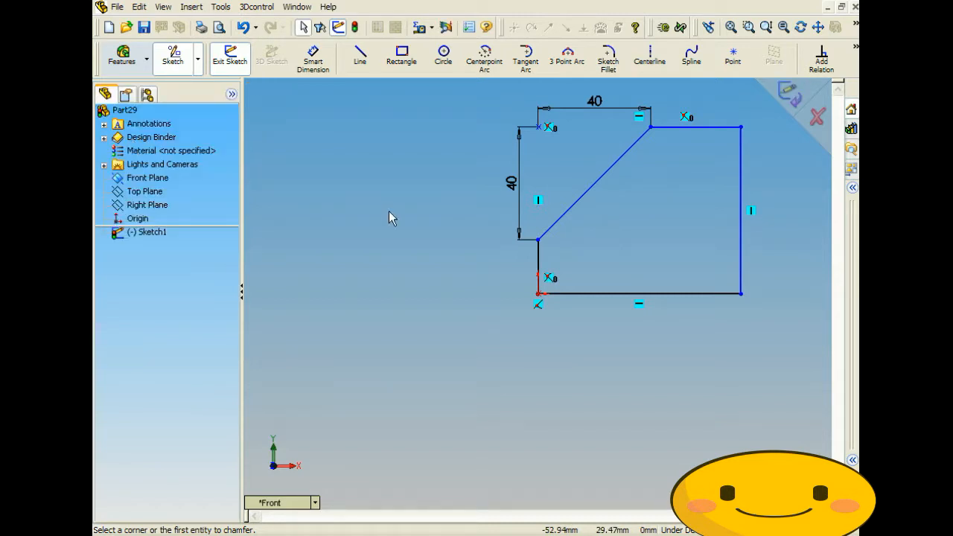
- Reopen Sketch Chamfer and switch it to the angle-distance method
left_click(220, 7)
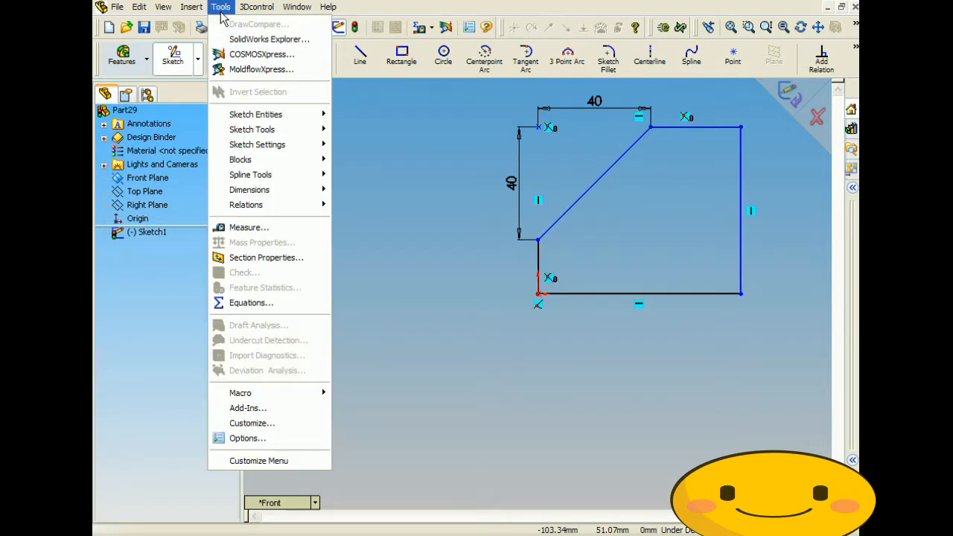
mouse_move(270, 134)
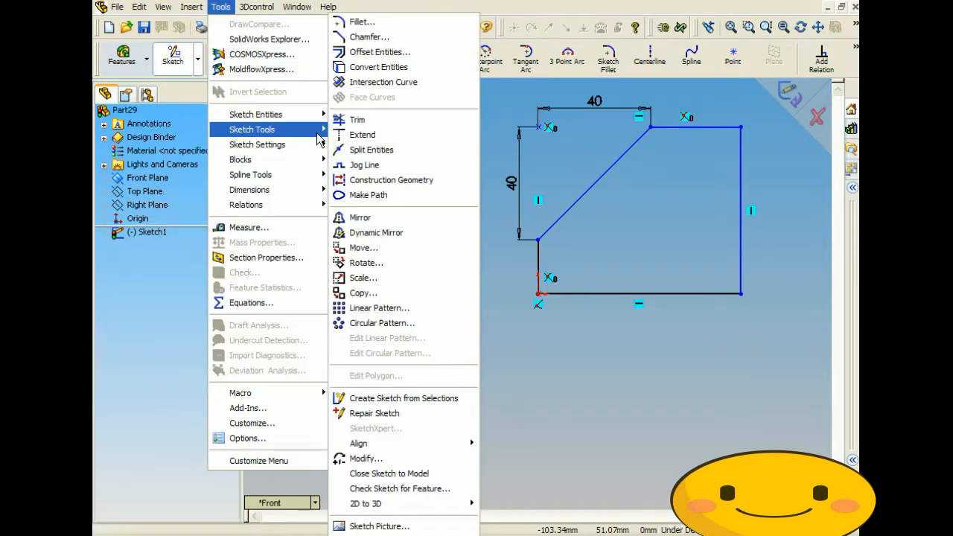
left_click(360, 37)
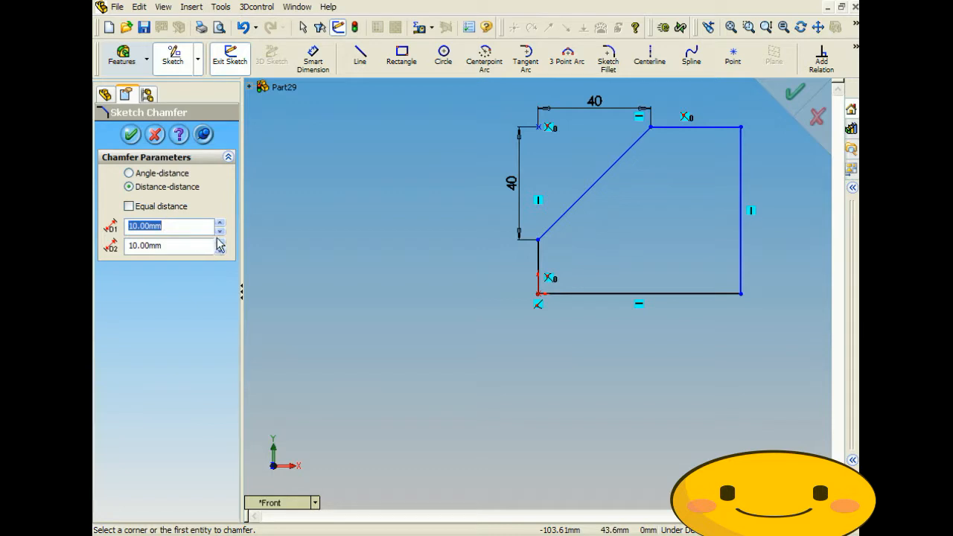
left_click(156, 173)
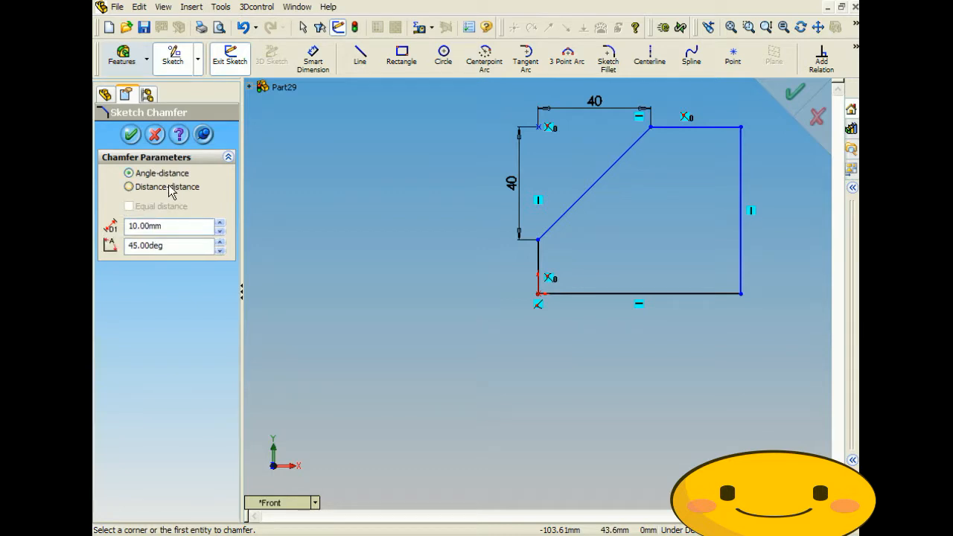
left_click(170, 188)
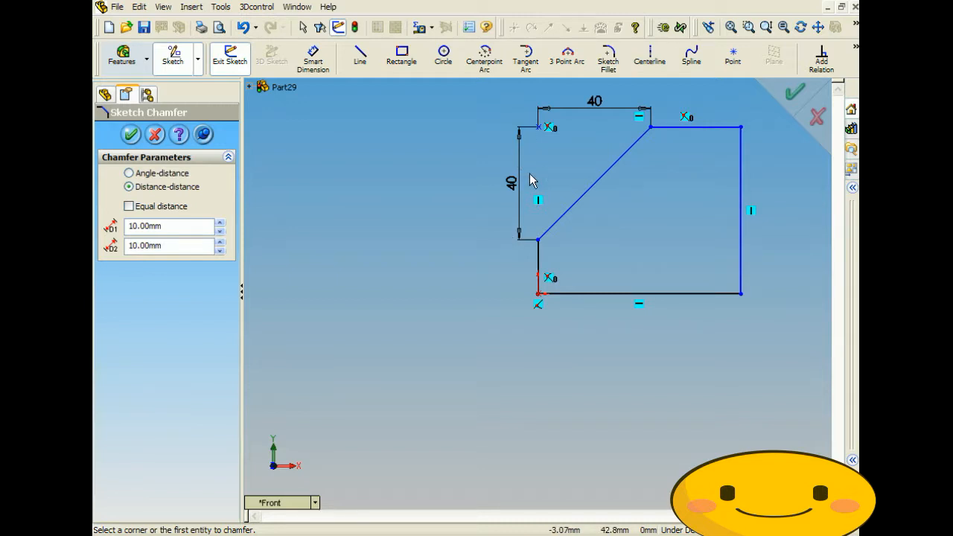
left_click(148, 177)
- Try a 40 mm, 45-degree chamfer between the rectangle's right and lower edges, and undo it
double_click(168, 226)
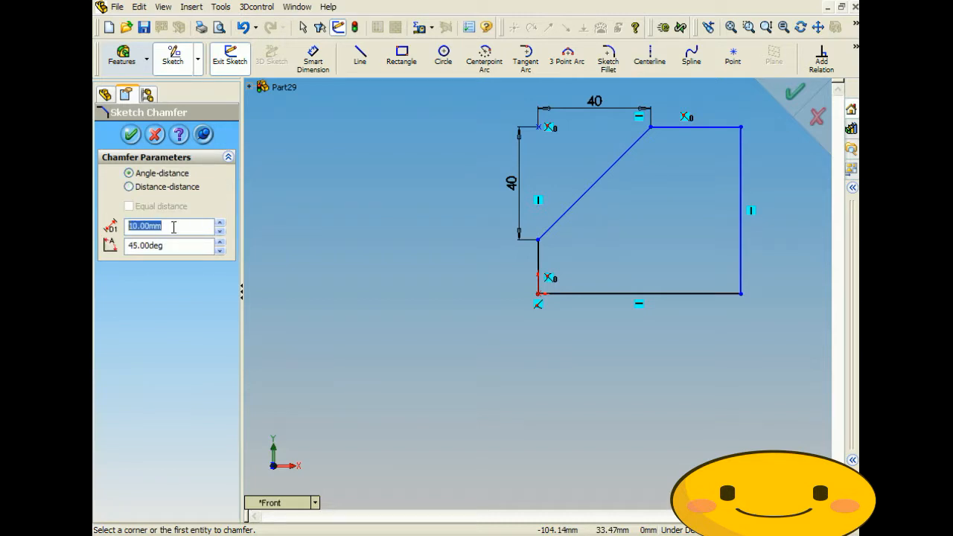
double_click(169, 244)
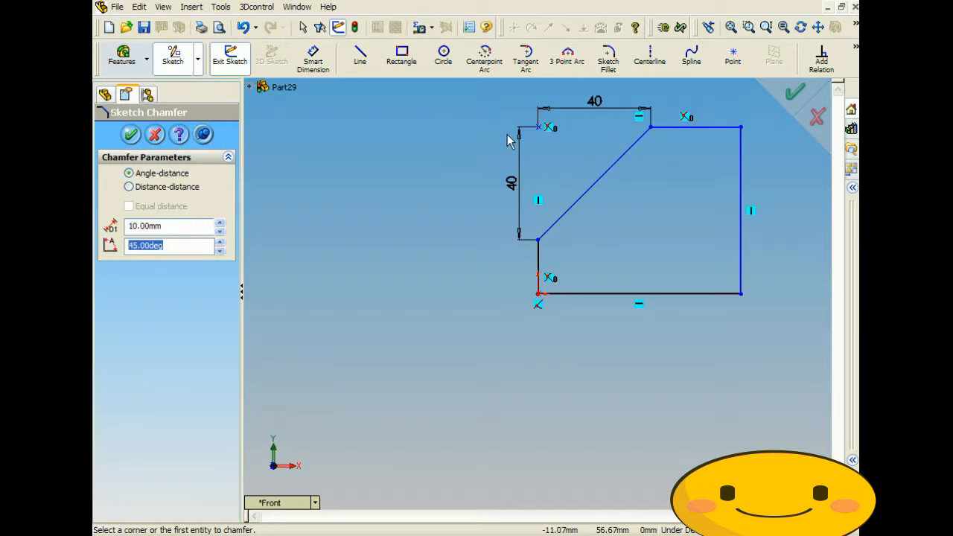
left_click(142, 227)
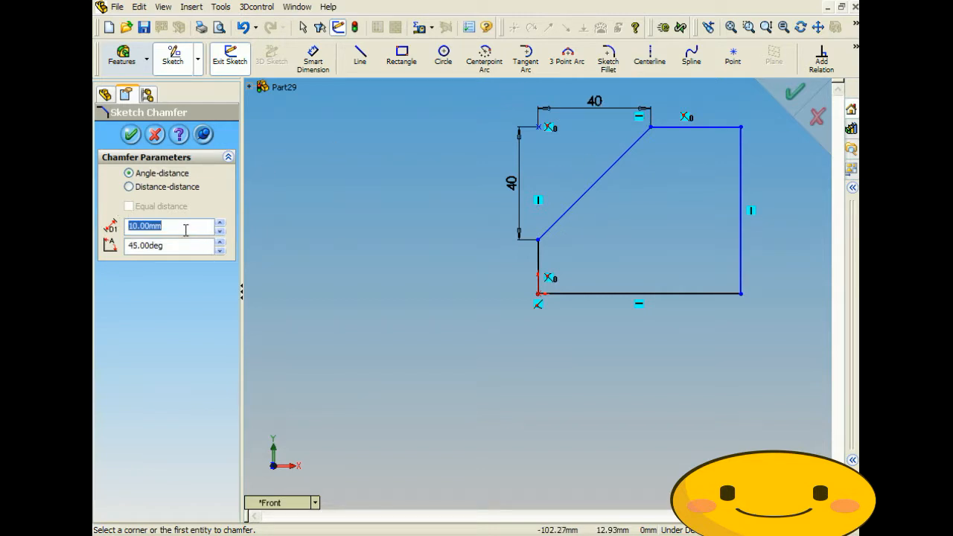
type("40")
left_click(739, 258)
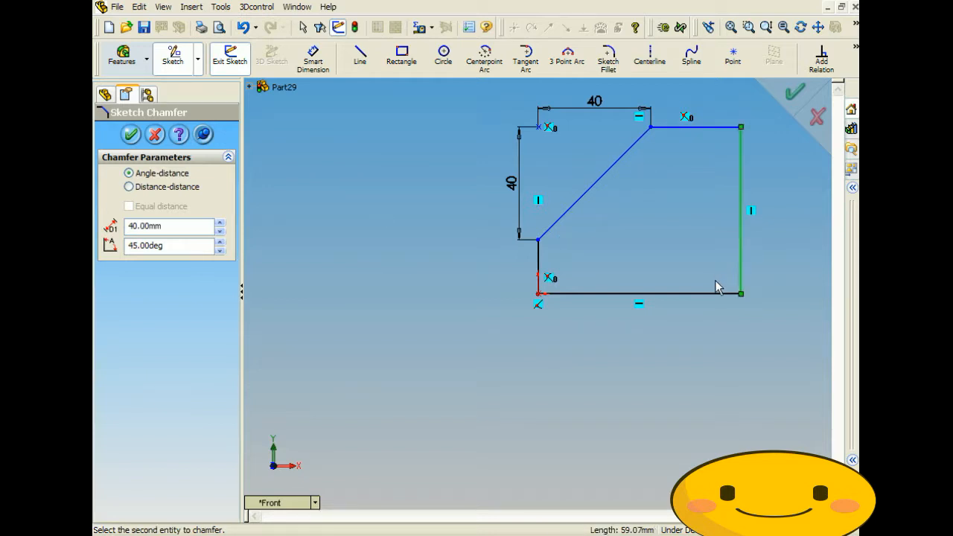
left_click(712, 293)
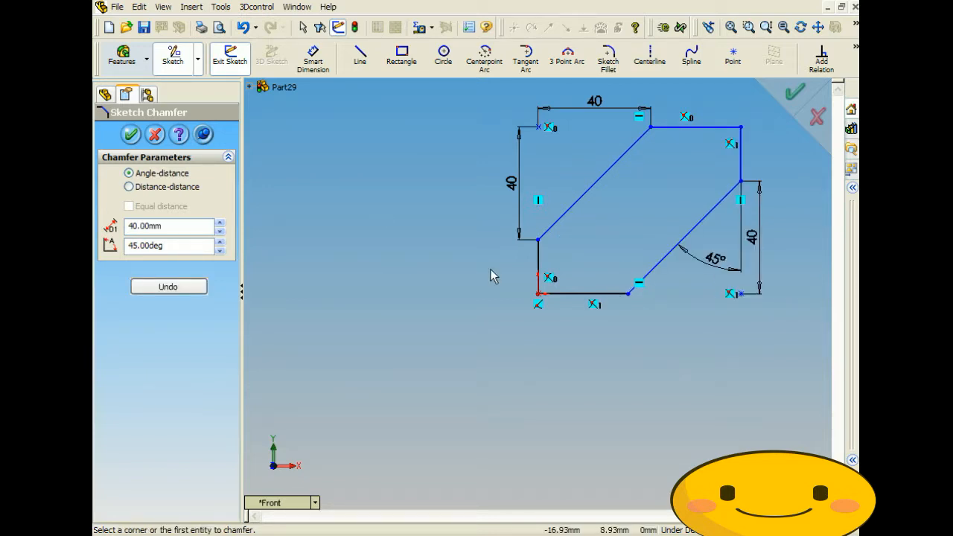
left_click(136, 291)
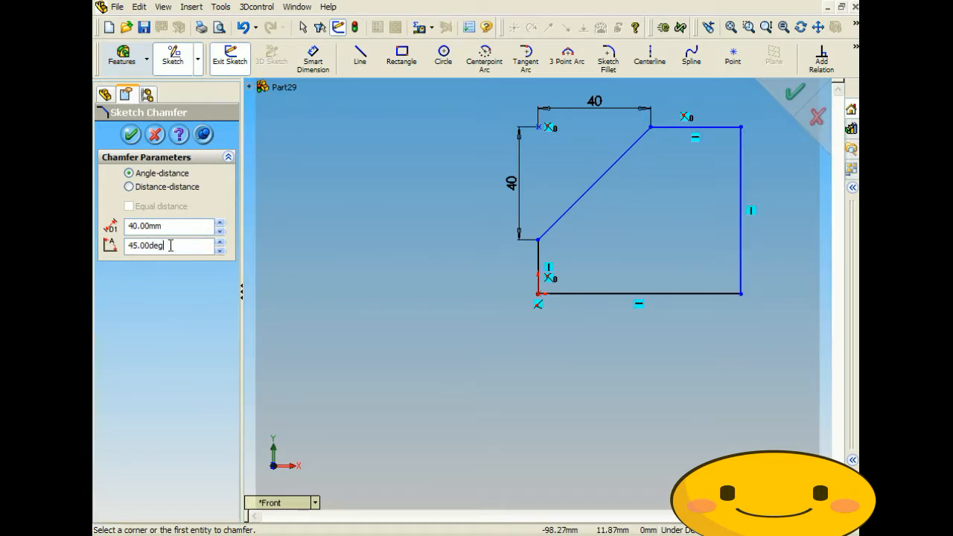
- Try a chamfer with 20 mm distance and 75-degree angle between the rectangle's lower and right edges
left_click_drag(170, 245, 94, 266)
type("75")
left_click(219, 232)
left_click(219, 232)
left_click(692, 293)
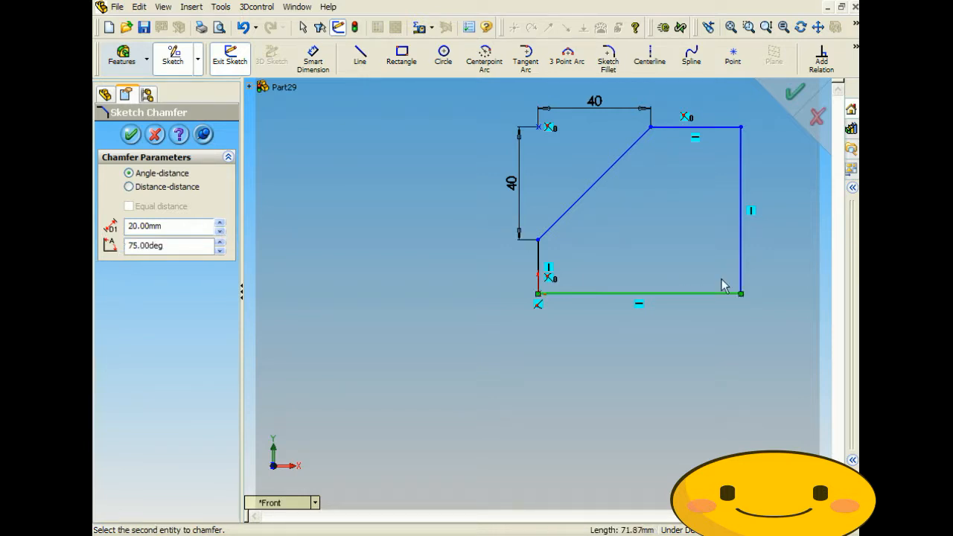
left_click(740, 275)
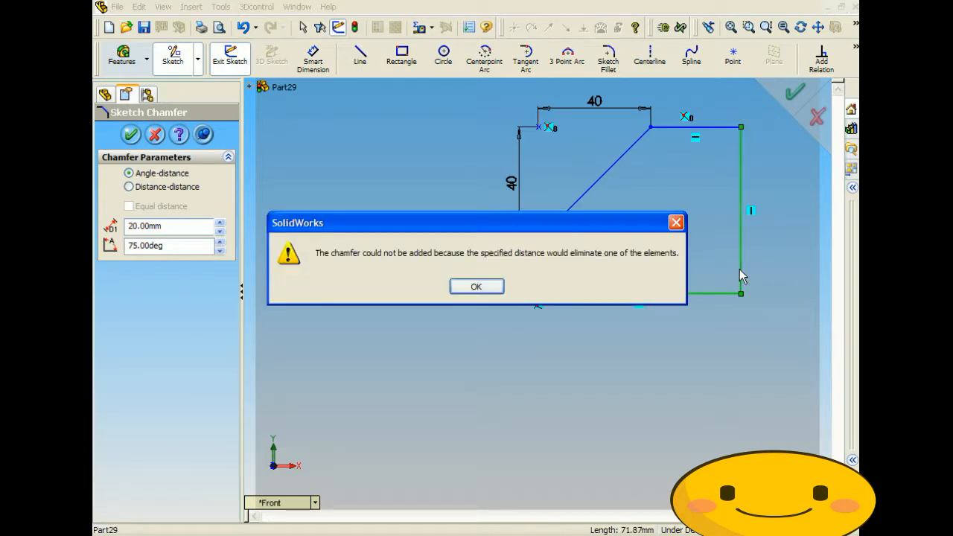
left_click(477, 286)
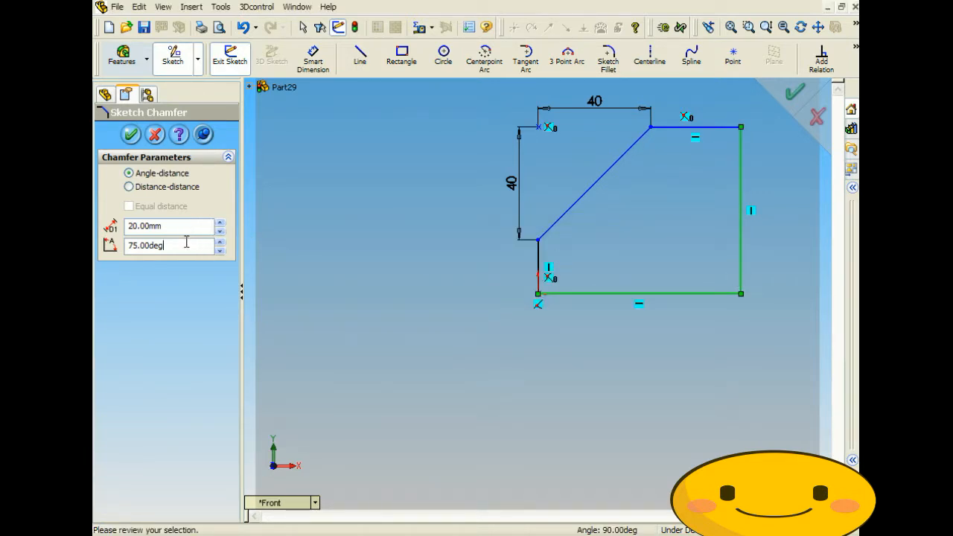
- Try a 20 mm, 45-degree chamfer at the lower-right corner starting from the lower edge, and undo it
left_click_drag(186, 244, 95, 242)
type("45")
left_click(743, 257)
left_click(723, 293)
left_click(693, 295)
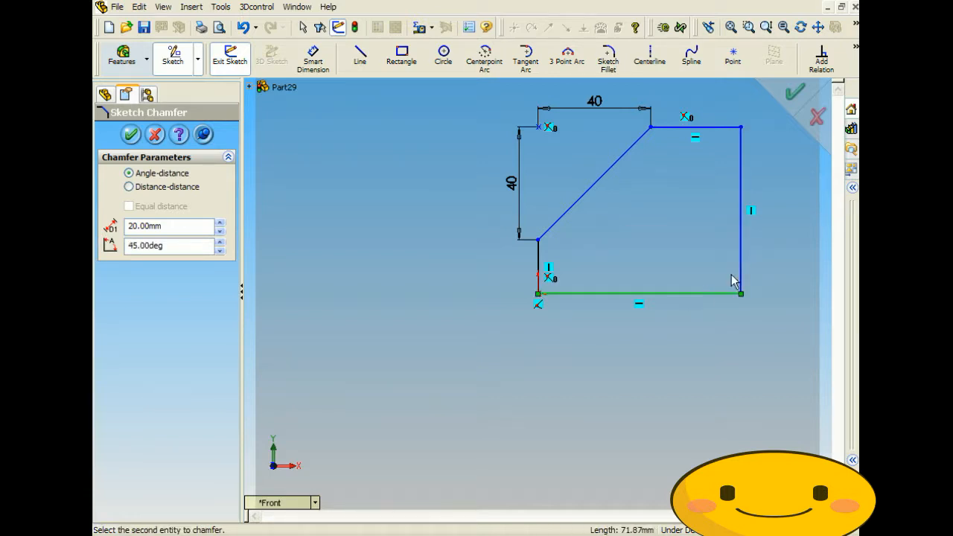
left_click(744, 266)
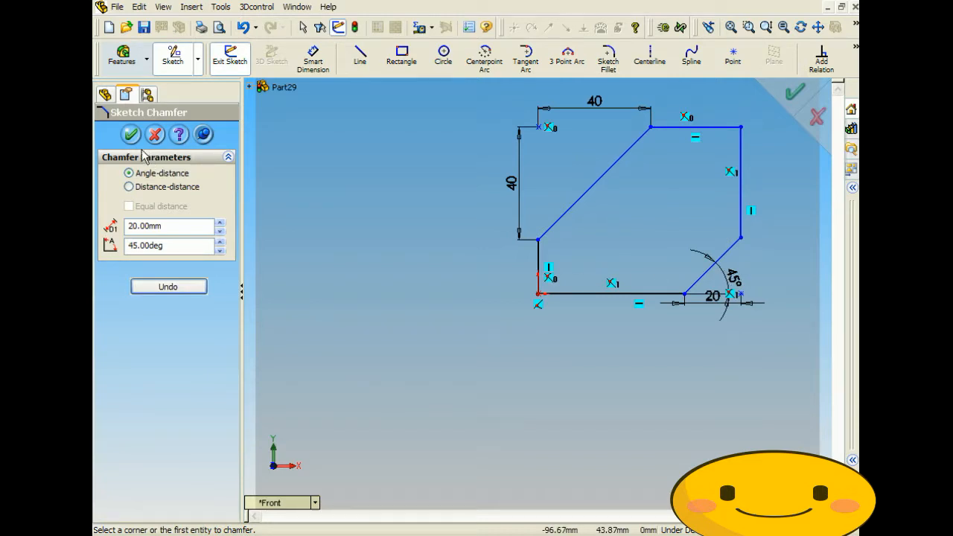
left_click(178, 287)
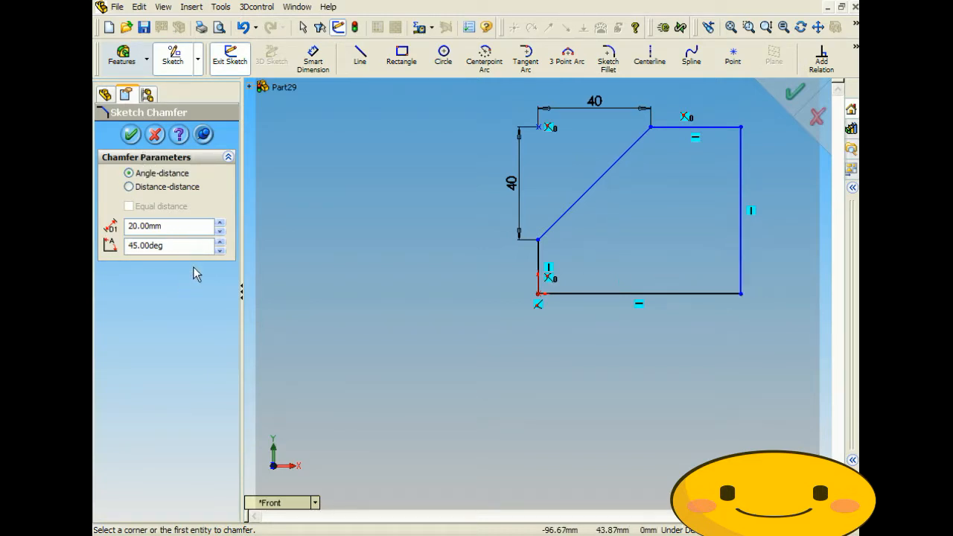
- Chamfer the lower-right corner with 20 mm distance along the right edge and a 60-degree angle, and finish the command
left_click(219, 242)
left_click(220, 243)
left_click(220, 243)
left_click(740, 256)
left_click(720, 294)
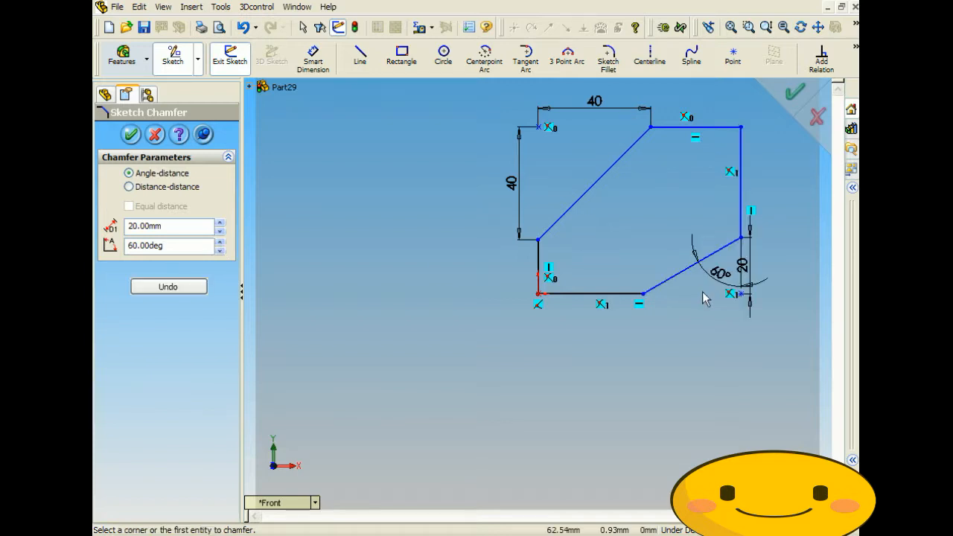
left_click(133, 136)
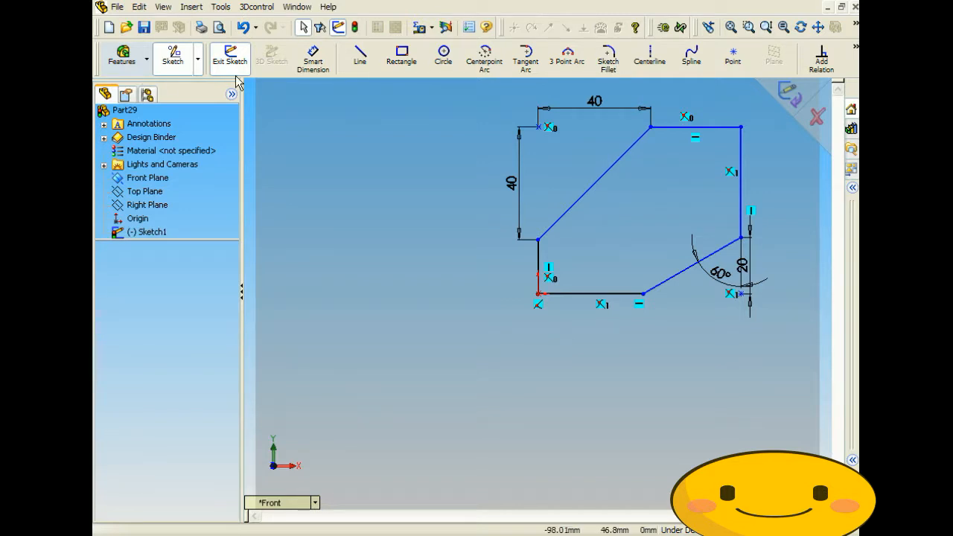
- Dimension the distance between the upper endpoints of the two chamfer lines and set it to 50 mm
left_click(312, 59)
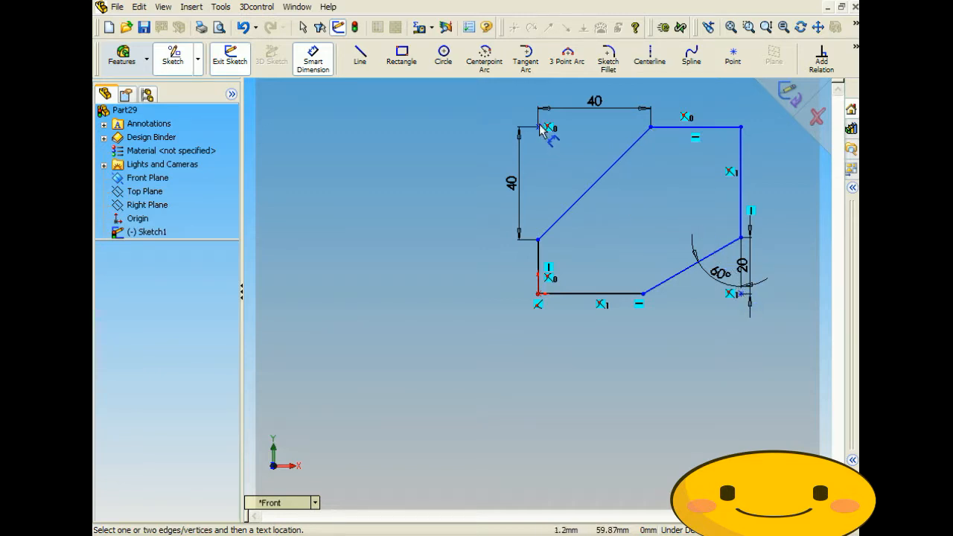
left_click(650, 128)
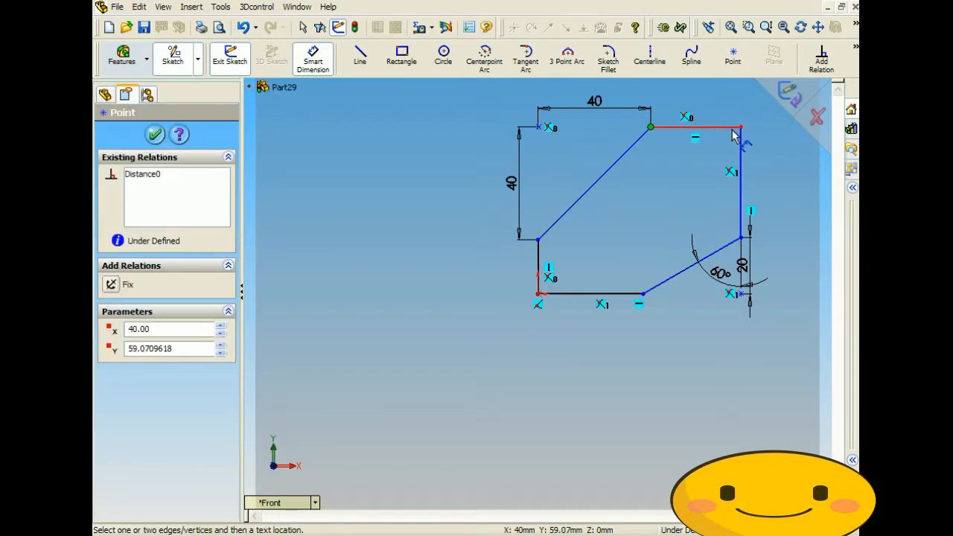
left_click(741, 238)
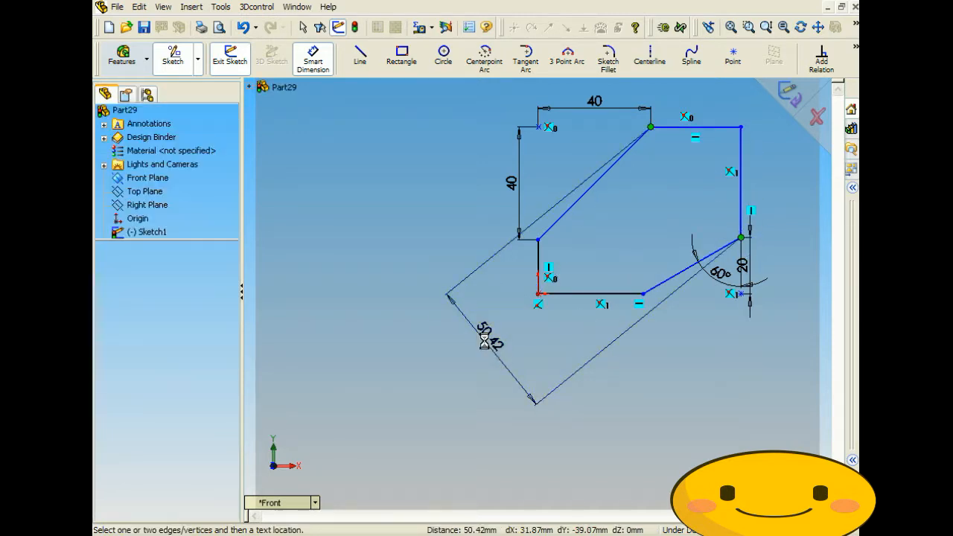
left_click(485, 341)
type("50")
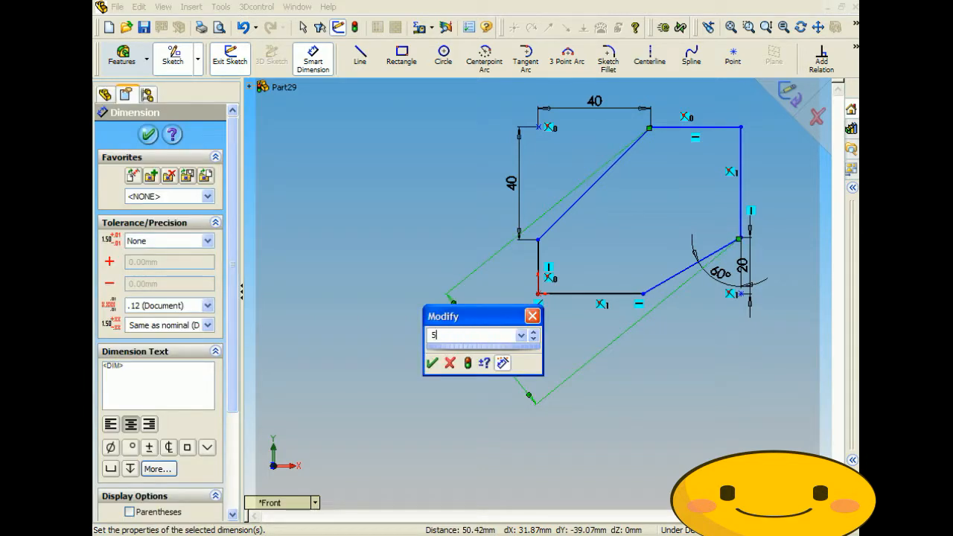
key("Return")
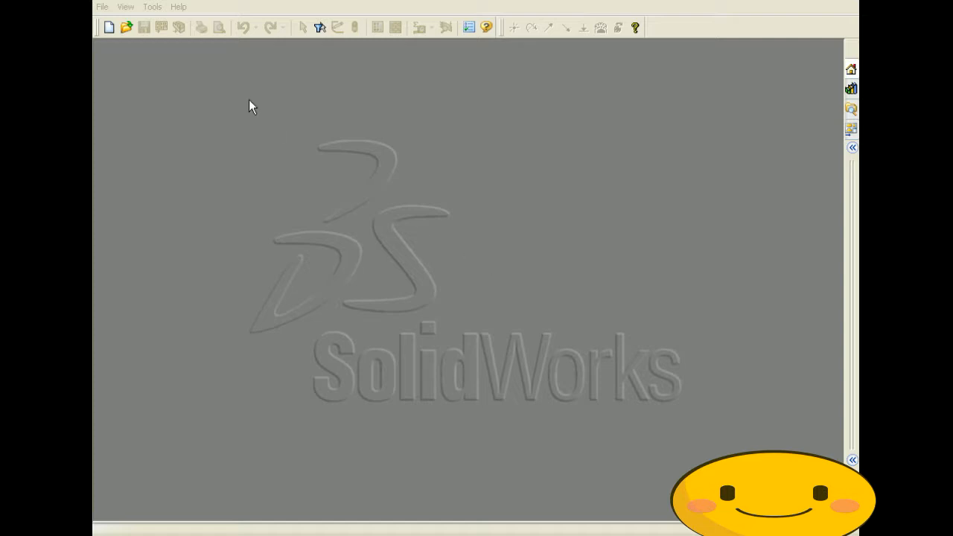
- Create a new part document
left_click(101, 7)
left_click(119, 24)
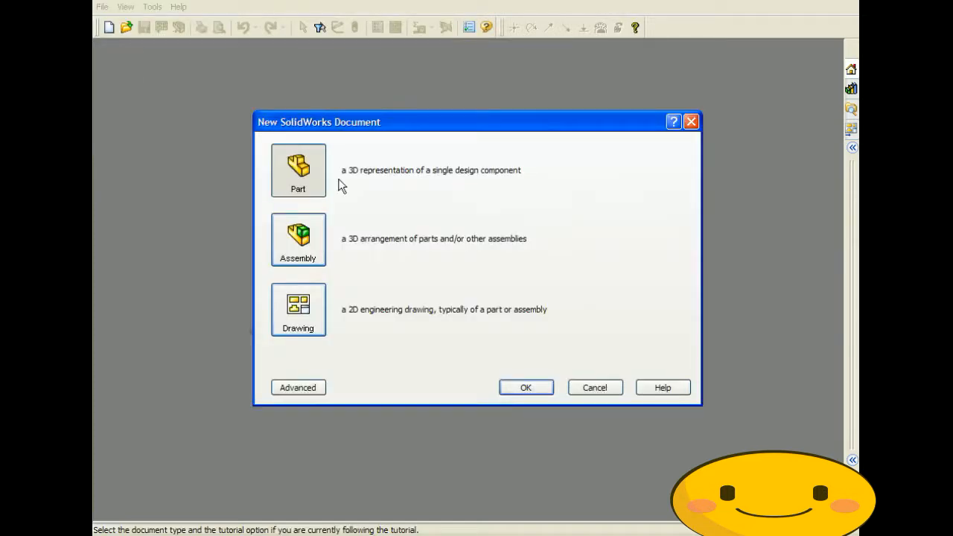
left_click(526, 387)
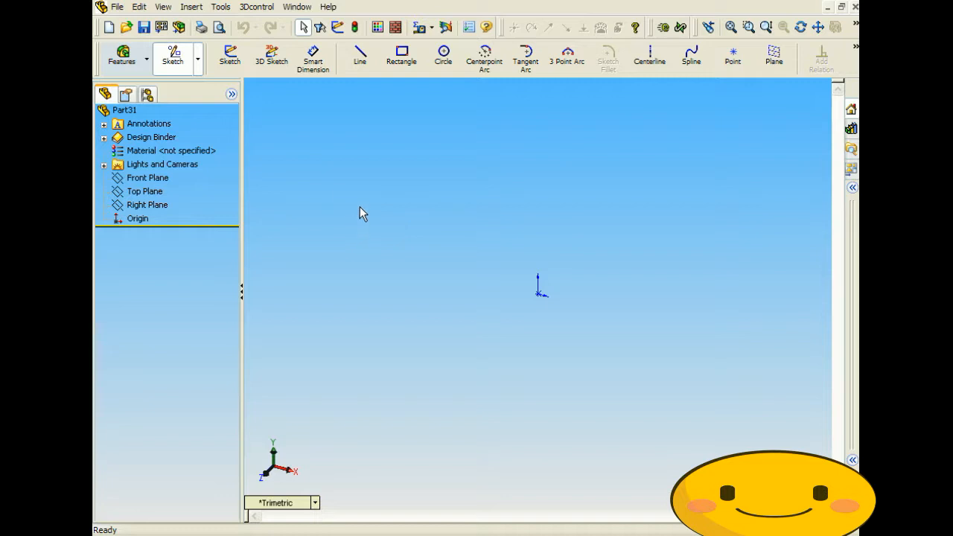
- Start a sketch on the Front Plane and draw an upright rectangle to the right of the origin, its base level with the origin
left_click(230, 58)
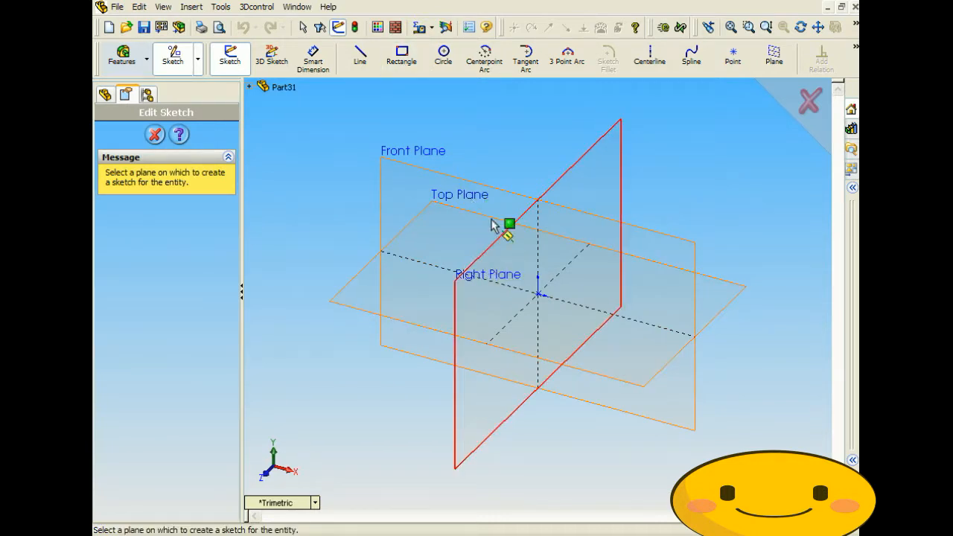
left_click(457, 186)
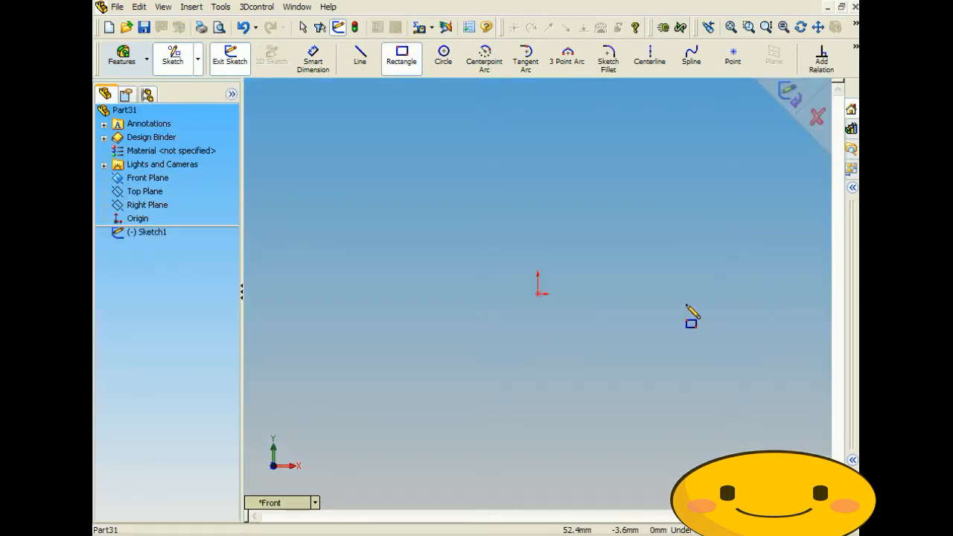
left_click_drag(611, 294, 705, 114)
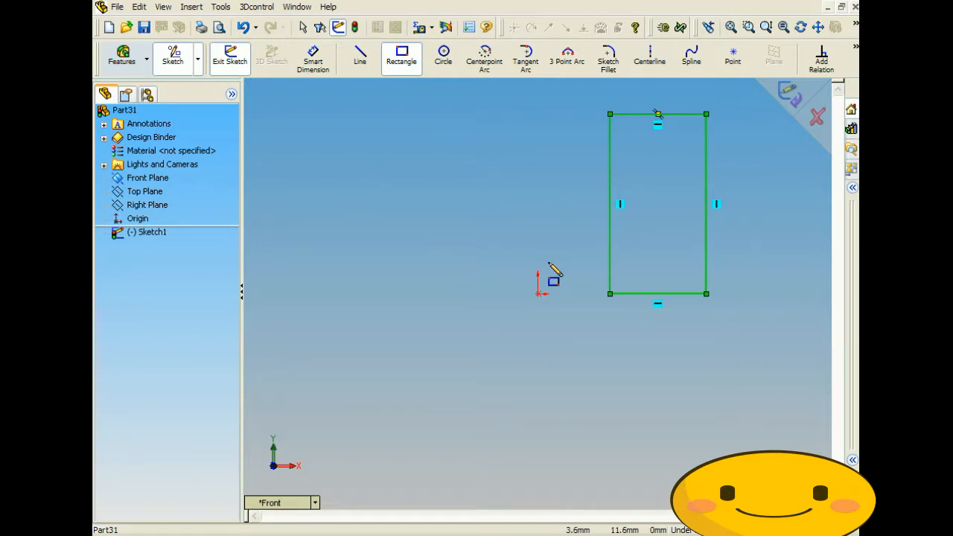
- Draw a closed rectangle tilted 45 degrees, about 36 by 65 mm, left of the upright rectangle using four perpendicular lines
left_click(365, 61)
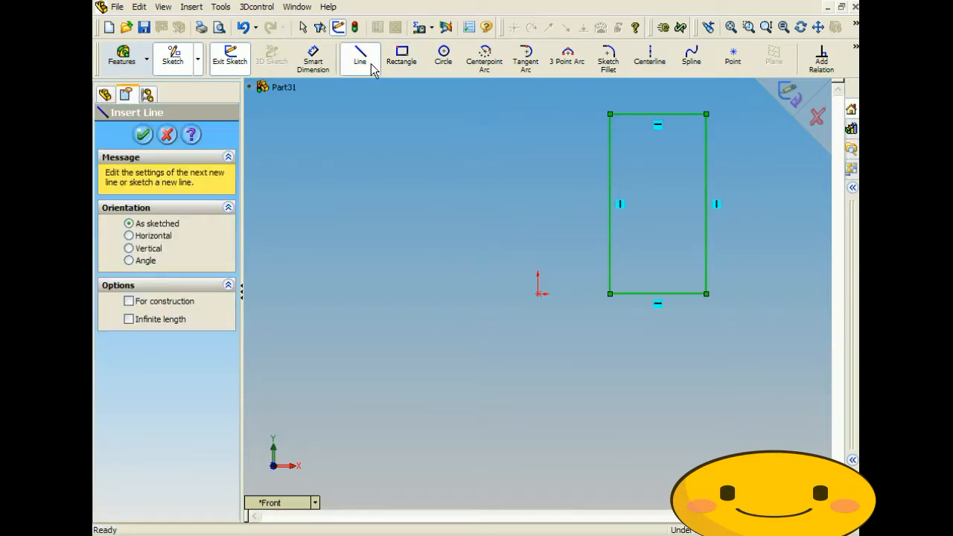
left_click(463, 294)
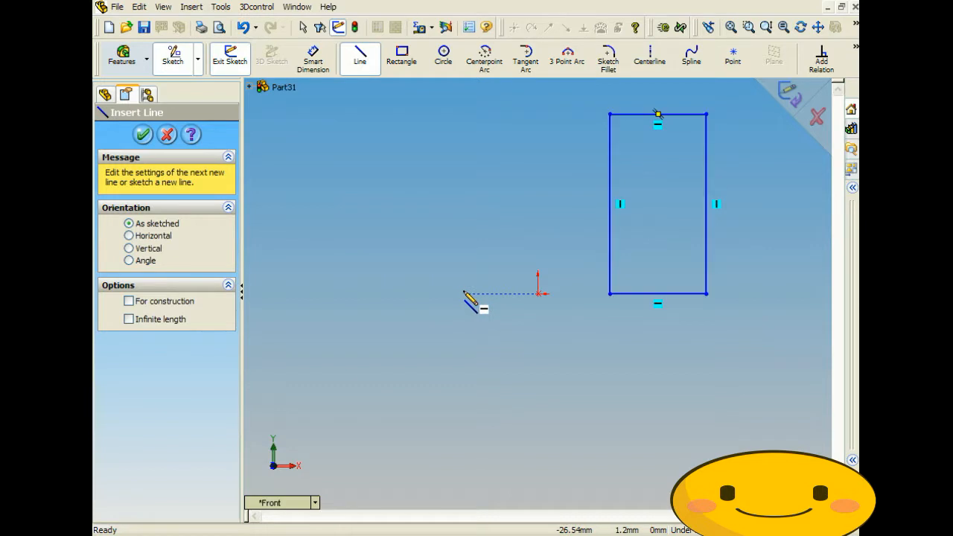
left_click(534, 222)
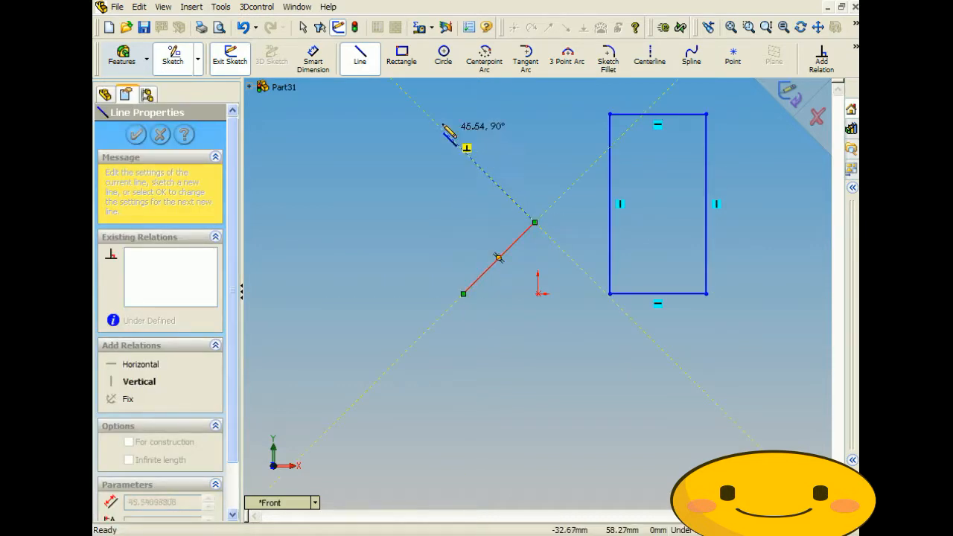
left_click(405, 92)
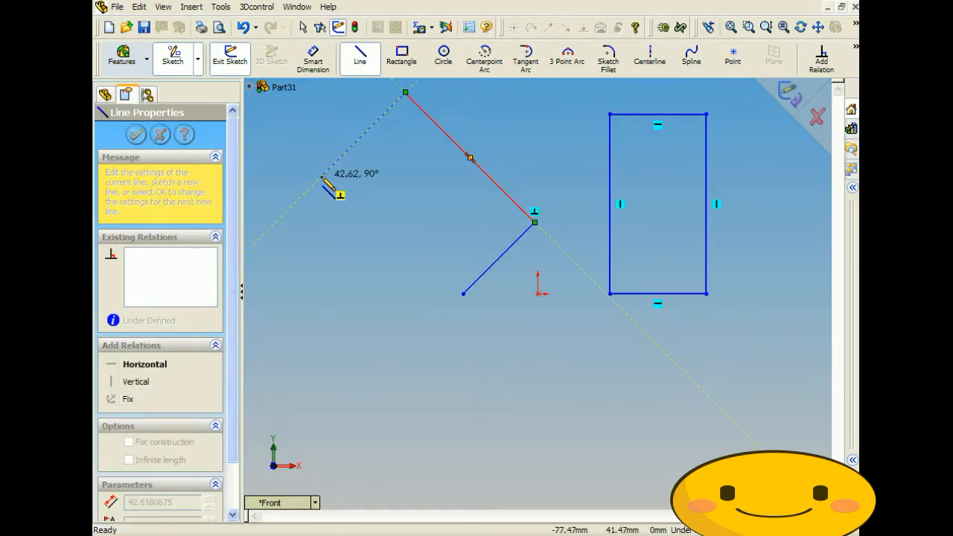
left_click(334, 164)
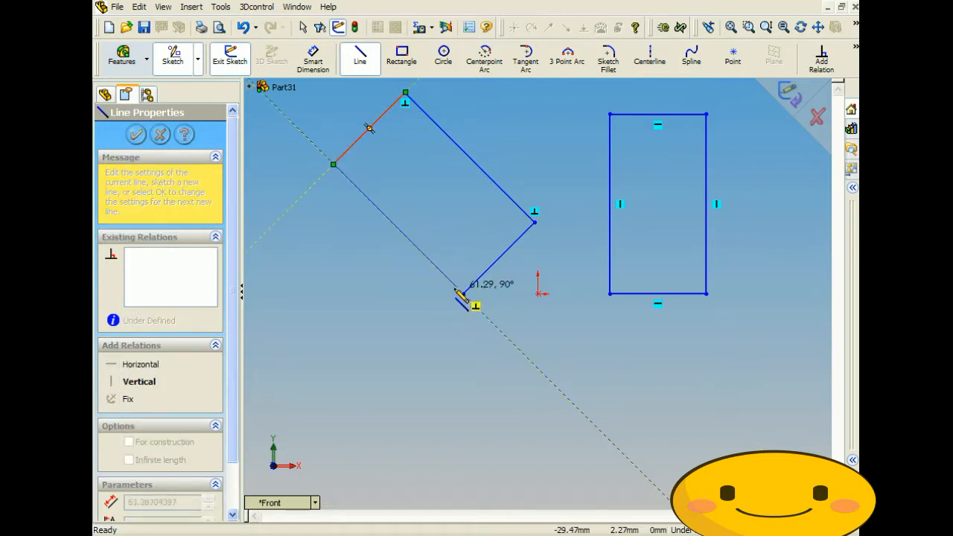
left_click(463, 293)
- Dimension the angle between the tilted rectangle's lower-right edge and the upright rectangle's bottom edge, and delete that dimension
left_click(303, 64)
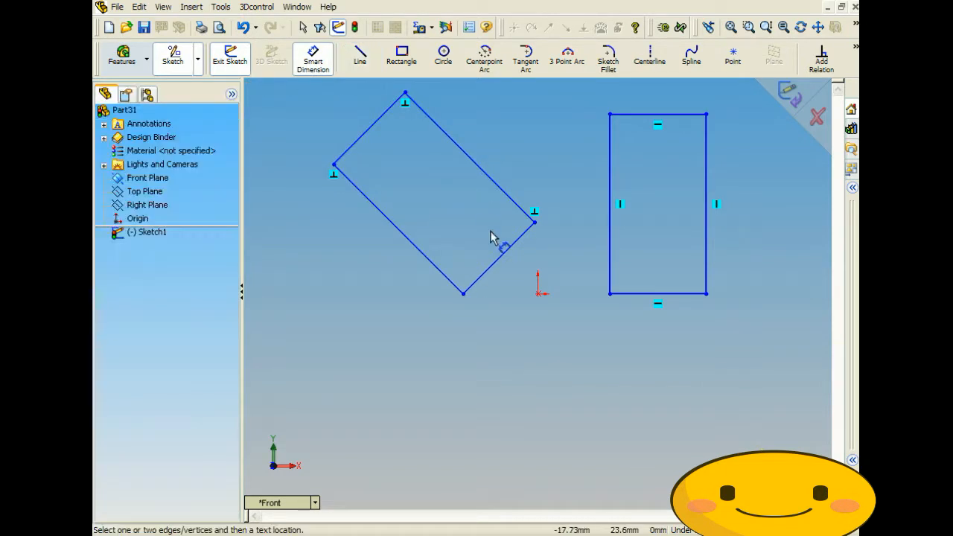
left_click(504, 253)
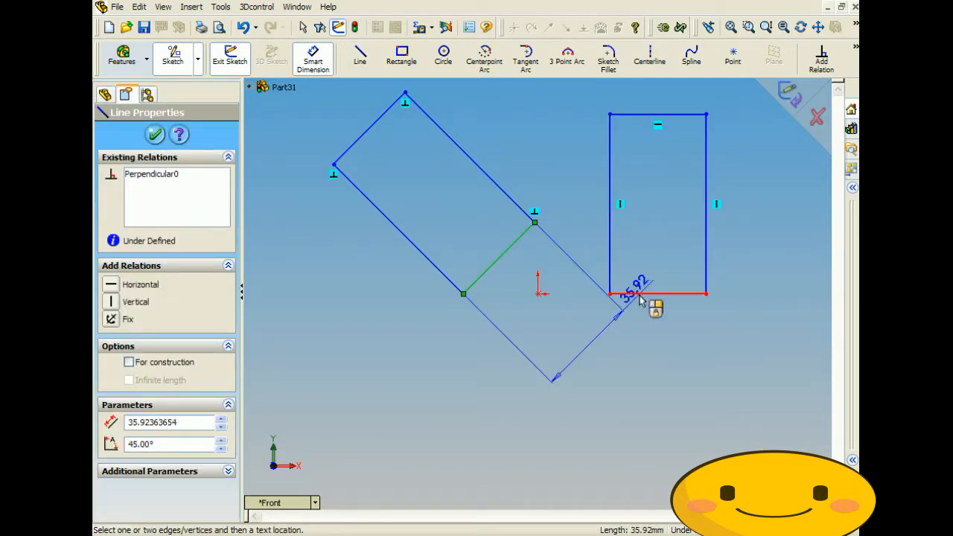
left_click(638, 294)
left_click(596, 251)
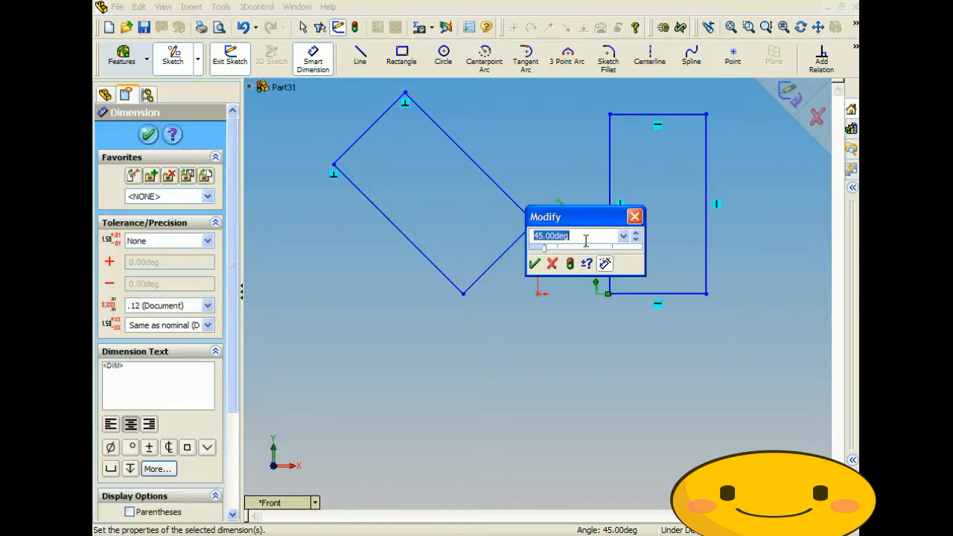
left_click_drag(587, 219, 693, 207)
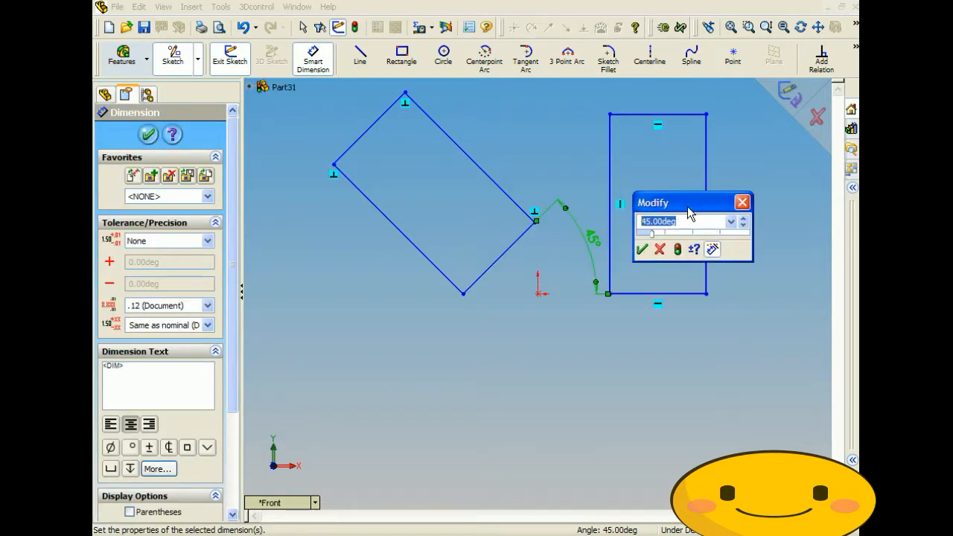
left_click(690, 222)
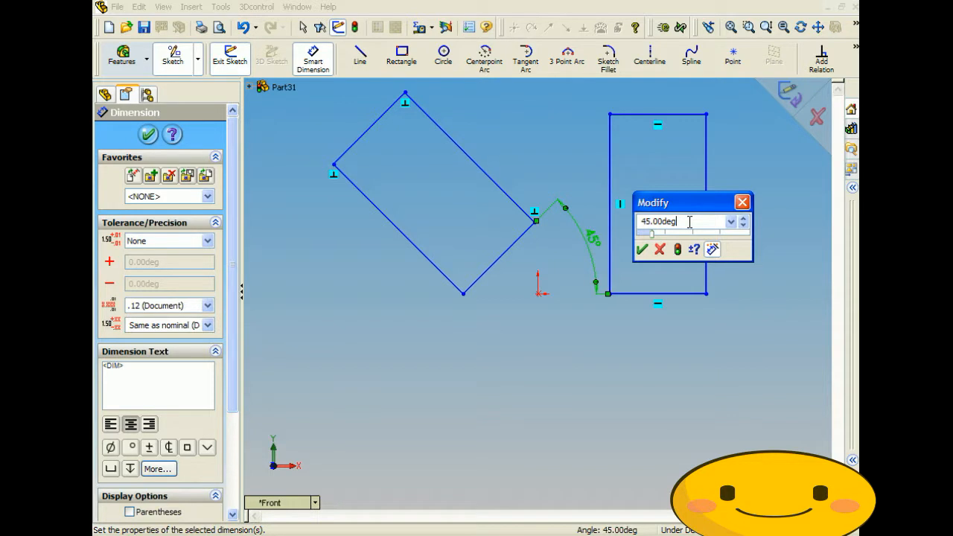
left_click(742, 202)
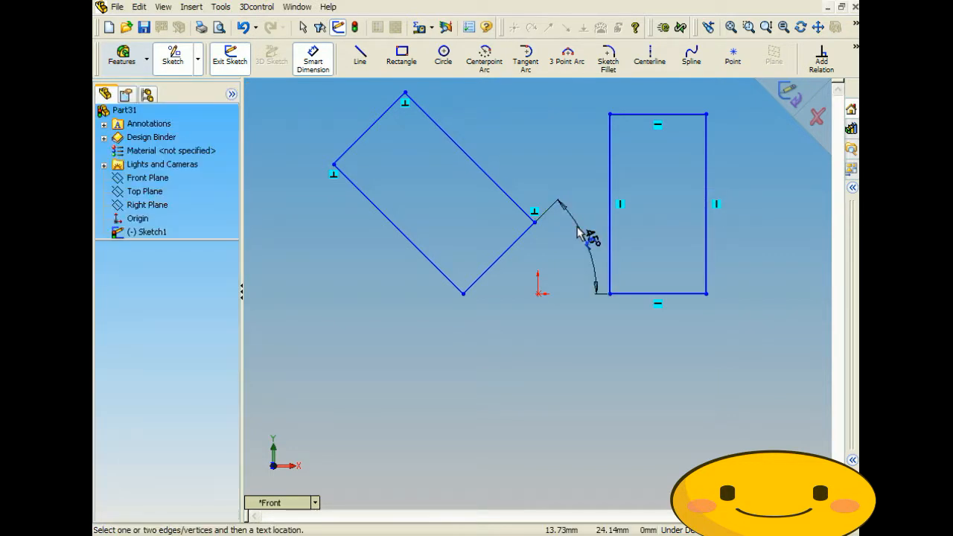
key("Delete")
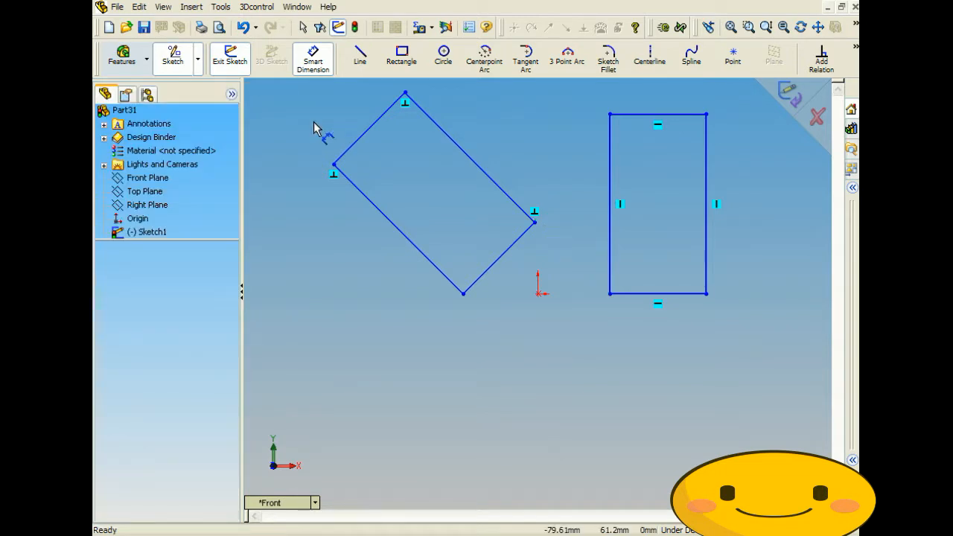
- Delete all four lines of the tilted rectangle, keeping the upright one
left_click(510, 246)
key("Delete")
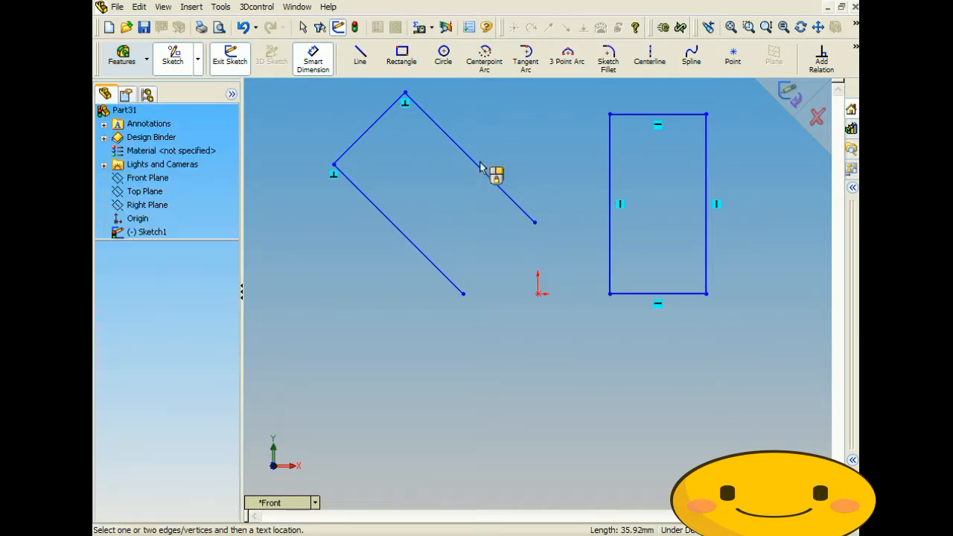
left_click(303, 29)
left_click(436, 125)
key("Delete")
left_click(380, 119)
key("Delete")
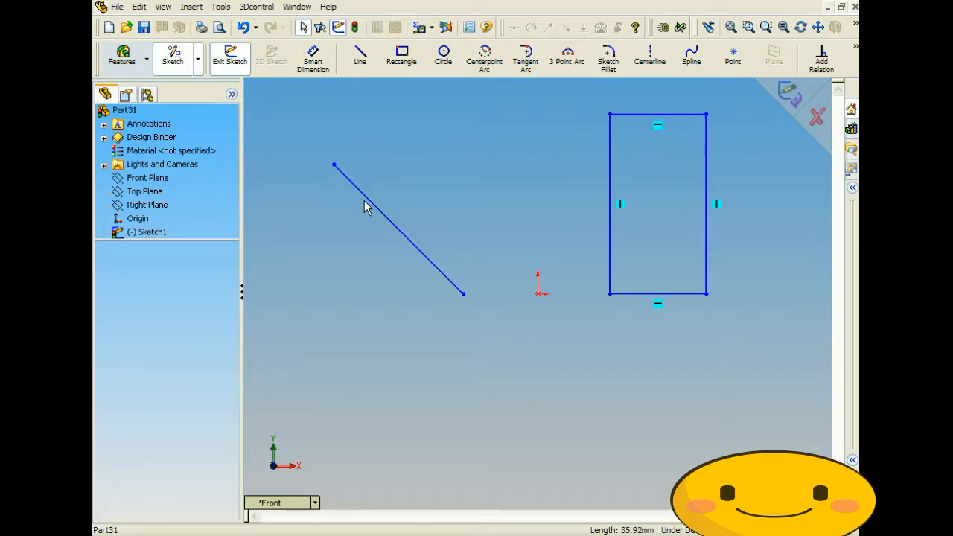
left_click(371, 201)
key("Delete")
- Draw a tilted rectangle left of the origin with the Parallelogram tool, its short side about 29 mm long at about 21 degrees
left_click(230, 11)
mouse_move(277, 115)
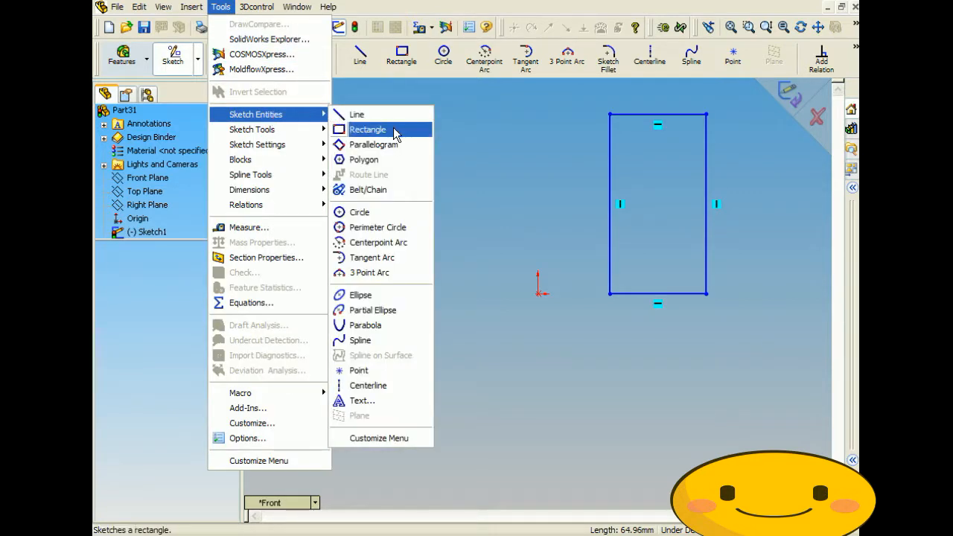
left_click(383, 145)
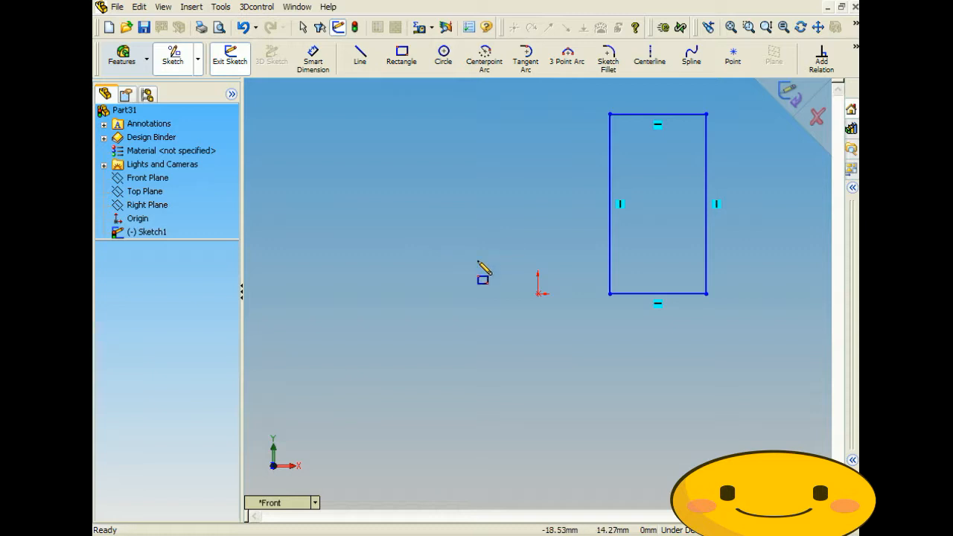
left_click(437, 293)
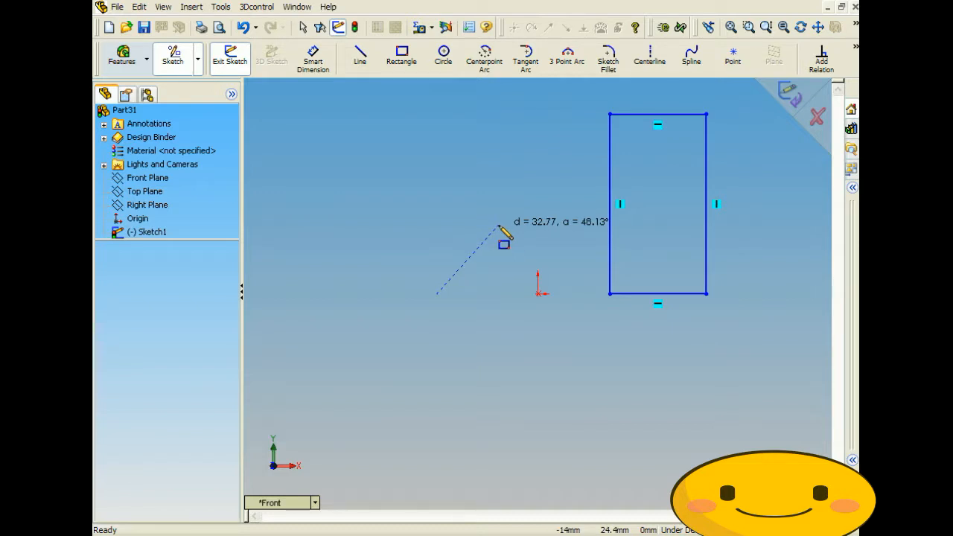
left_click(513, 265)
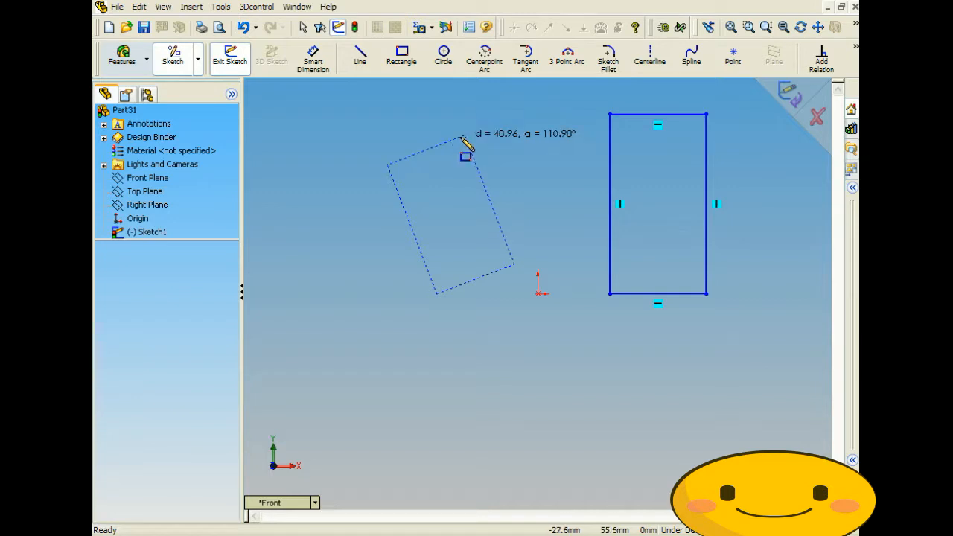
left_click(439, 100)
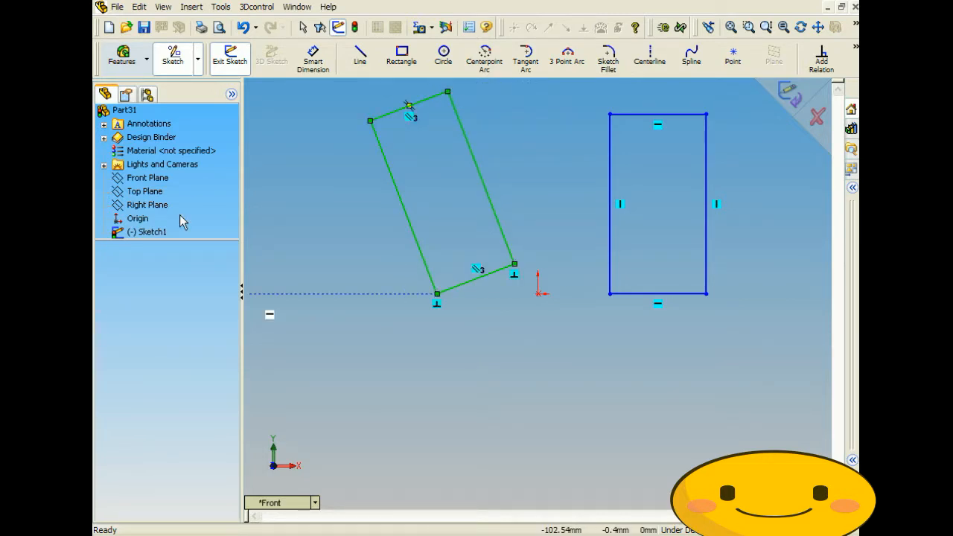
- Dimension the angle between the tilted rectangle's lower short edge and the upright rectangle's bottom edge, and set it to 45 degrees
left_click(316, 65)
left_click(470, 280)
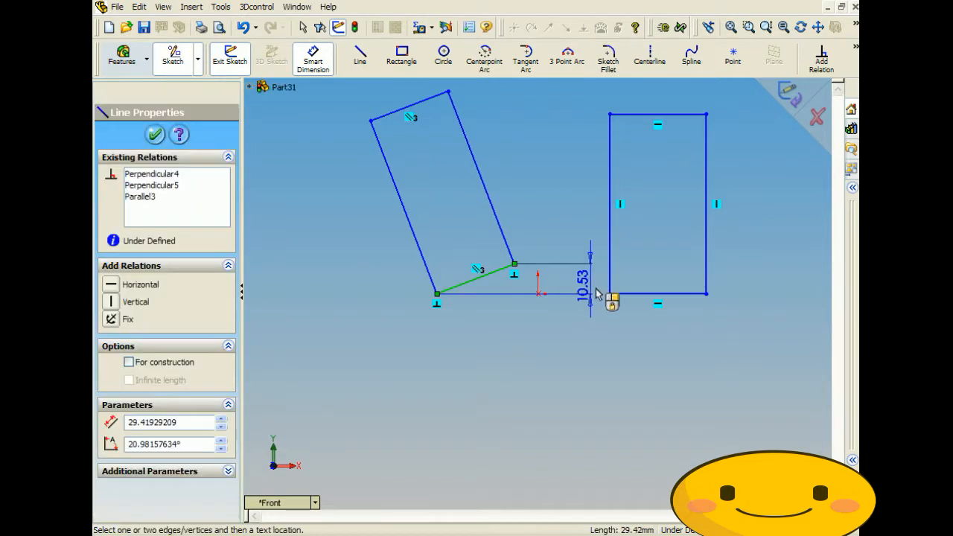
left_click(646, 294)
left_click(569, 274)
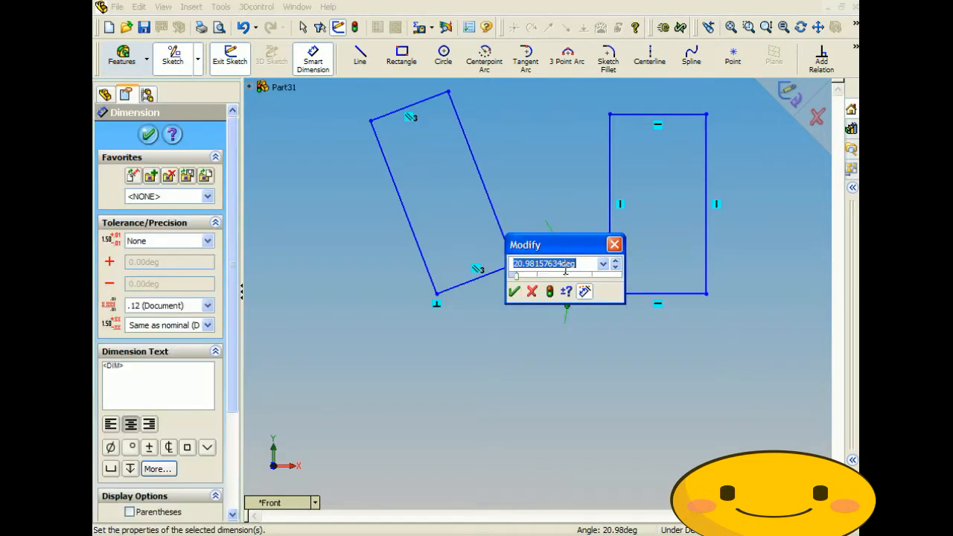
type("45")
key("Return")
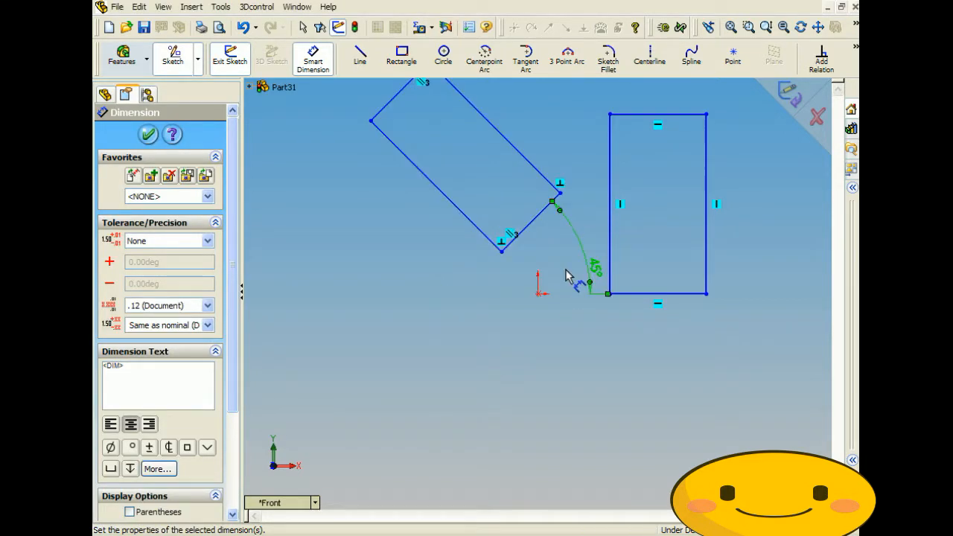
- Draw another, larger tilted rectangle with the Parallelogram tool on the far side of the 45° rectangle from the upright one
scroll(562, 268, "up", 2)
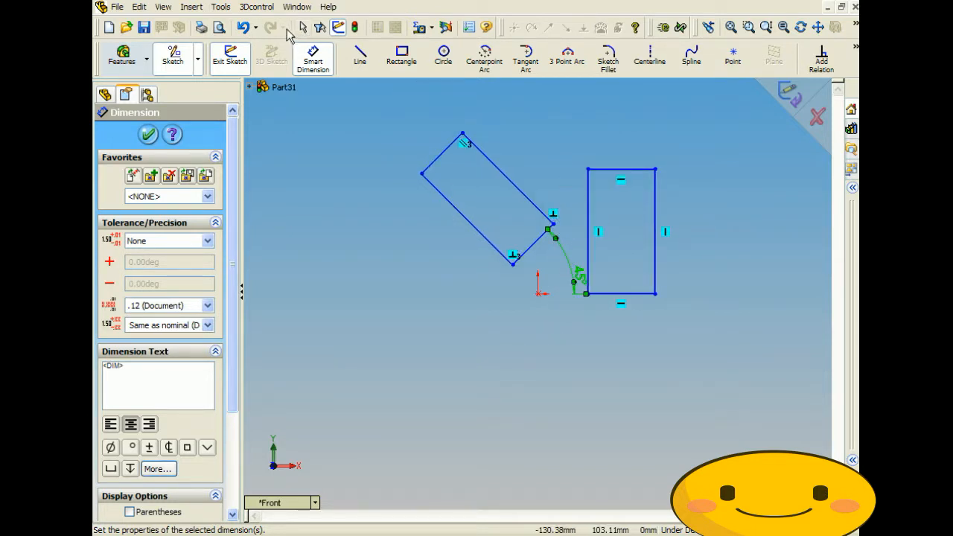
left_click(221, 11)
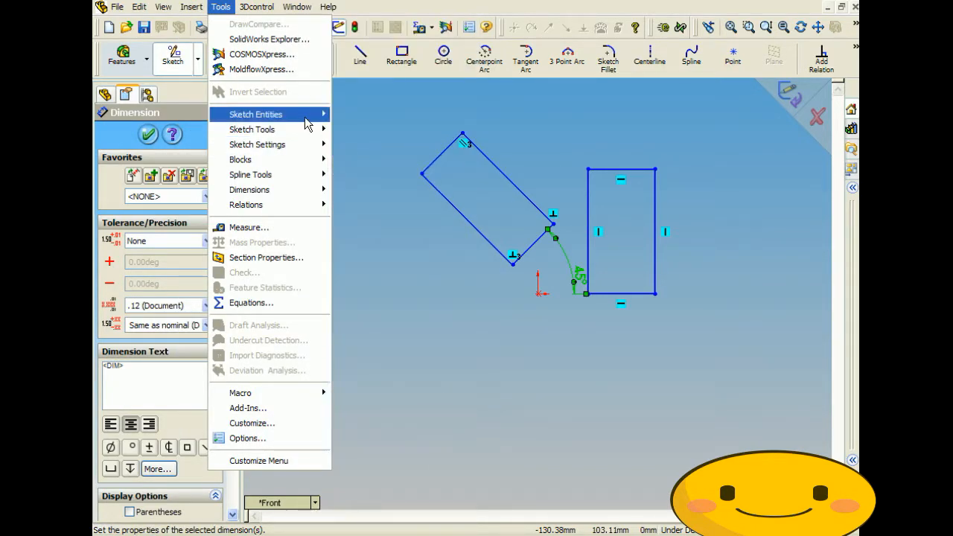
mouse_move(298, 114)
left_click(367, 144)
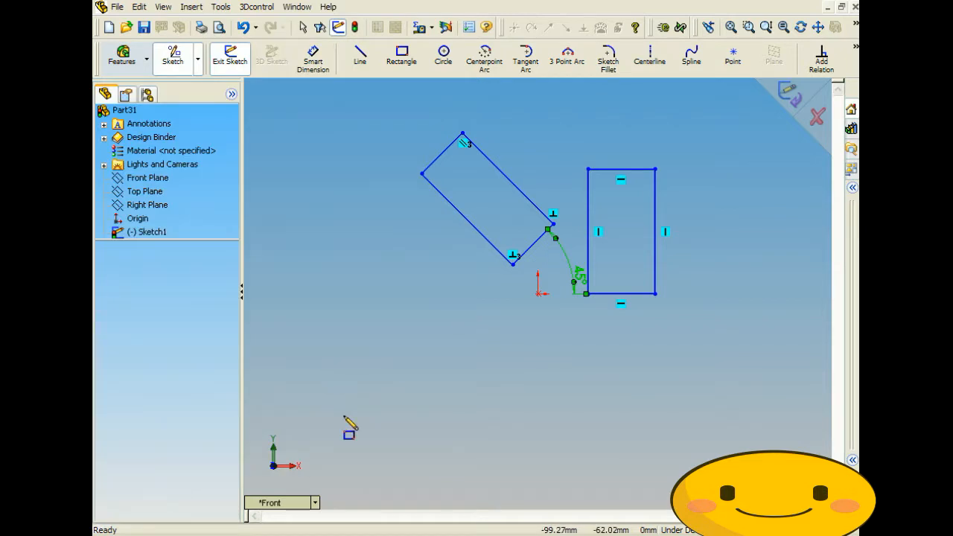
left_click(357, 397)
left_click(479, 350)
left_click(300, 143)
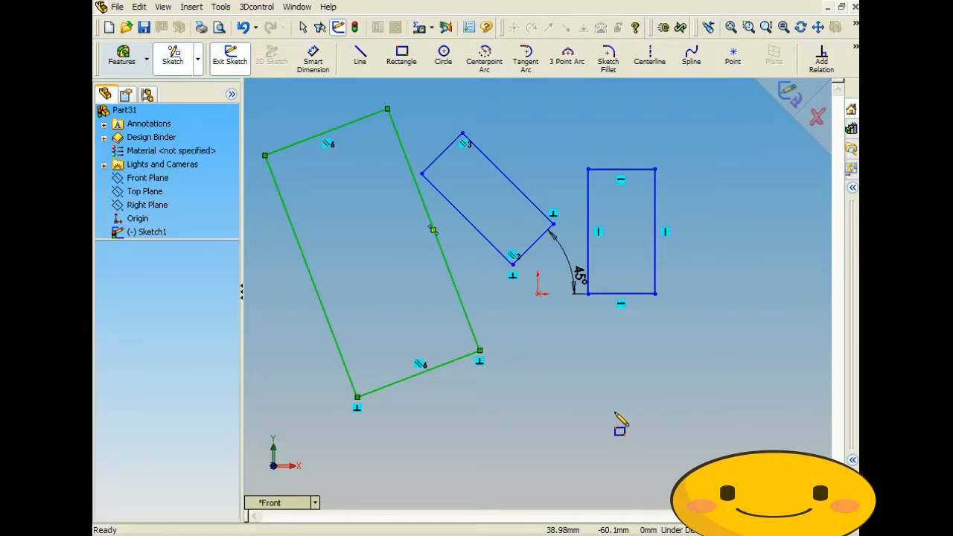
- Draw a closed four-sided outline with the Line tool below the upright rectangle, placing one corner on that rectangle's bottom edge
left_click(360, 56)
left_click(576, 456)
left_click(700, 410)
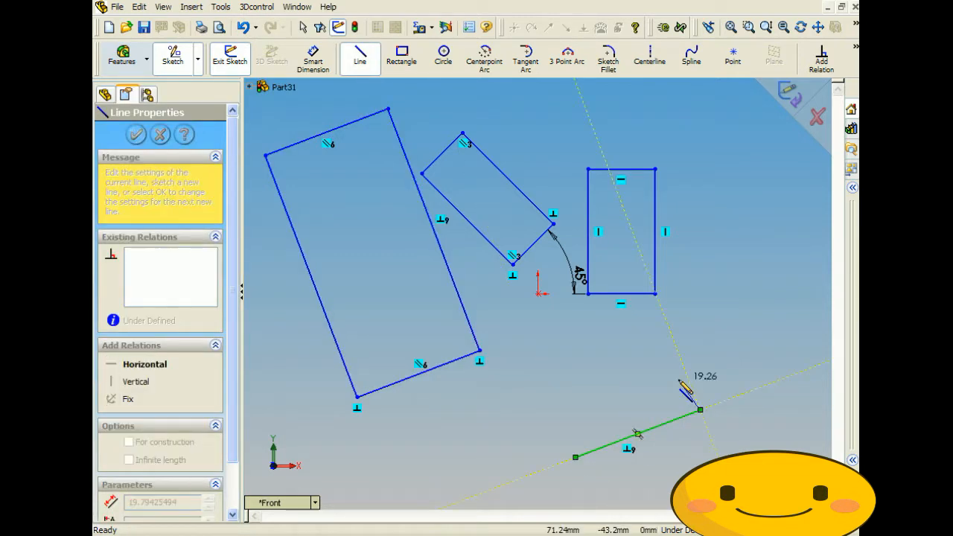
left_click(648, 294)
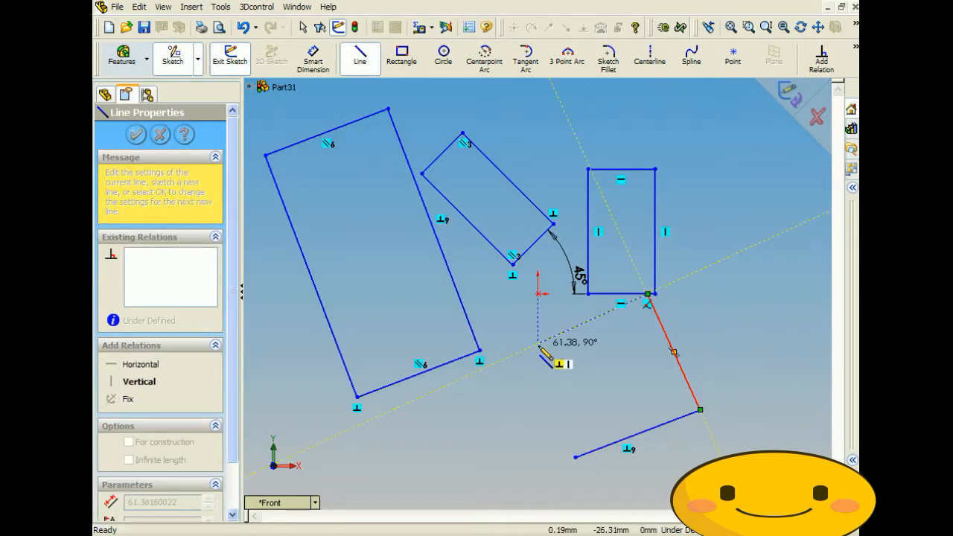
left_click(537, 344)
left_click(575, 456)
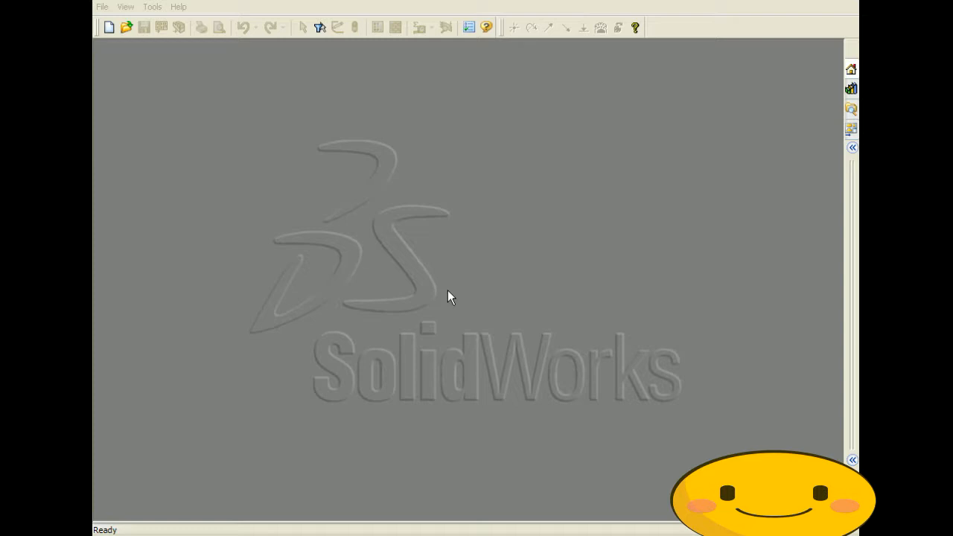
- Create a new part document
left_click(102, 7)
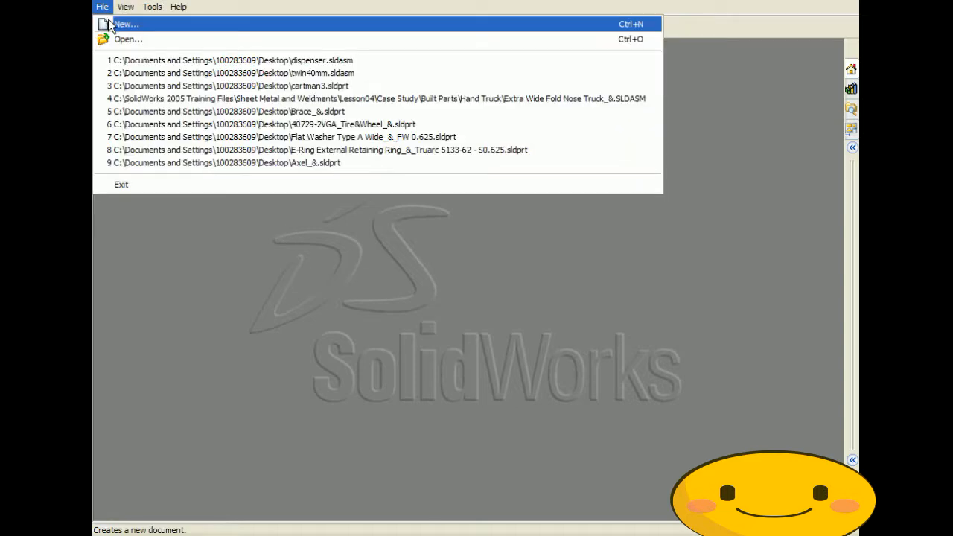
left_click(120, 23)
left_click(311, 188)
left_click(522, 393)
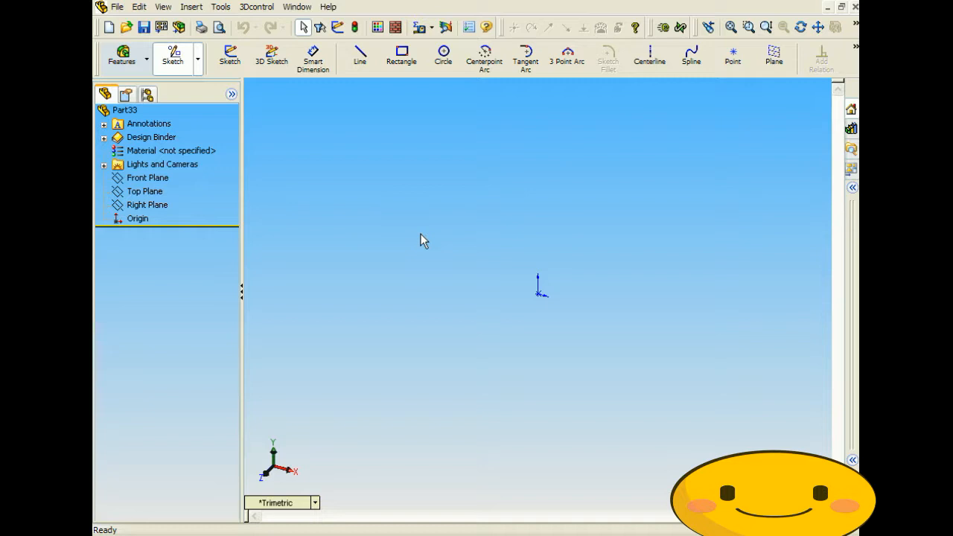
- Start a sketch on the Front Plane and draw a closed six-sided outline with lines, its upper slanted sides about 42 mm long
left_click(230, 56)
left_click(458, 232)
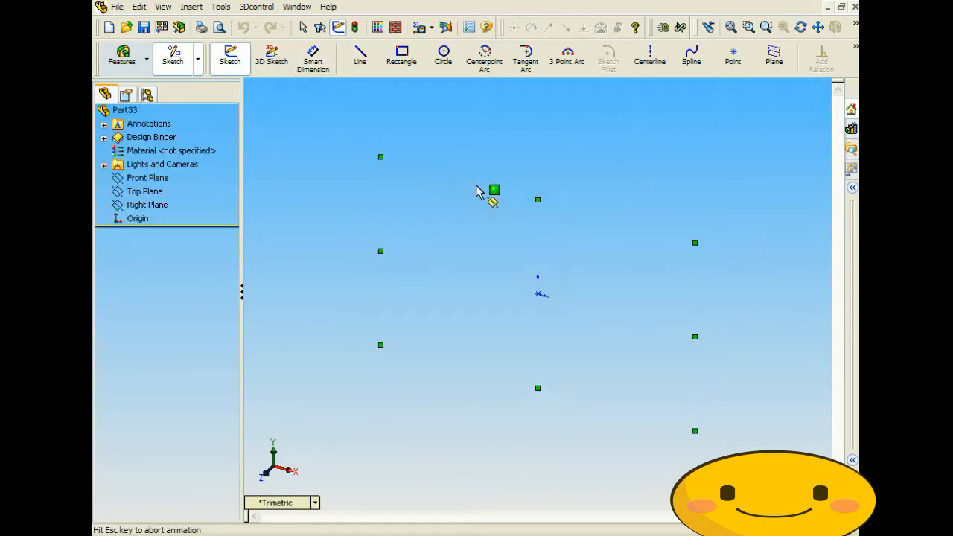
key("l")
left_click(501, 144)
left_click(596, 144)
left_click(679, 227)
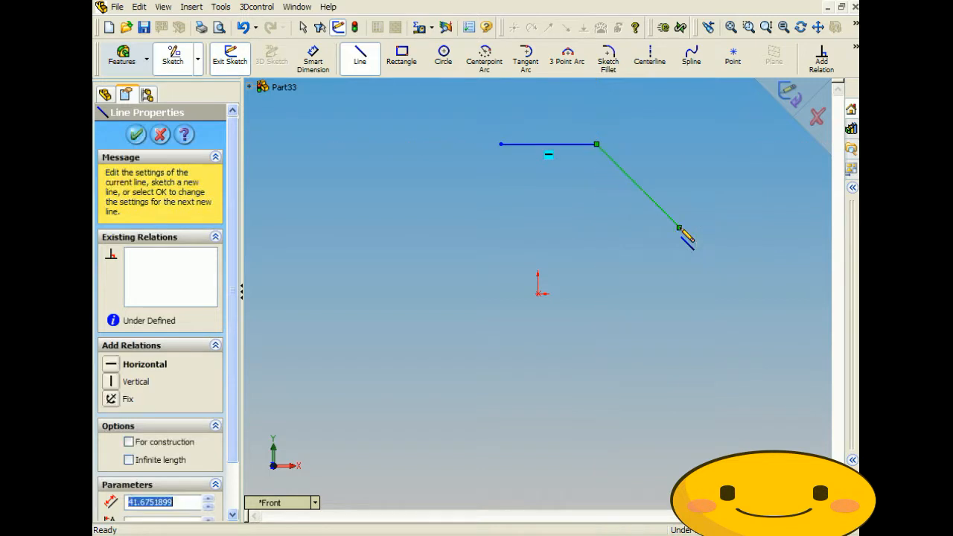
left_click(596, 305)
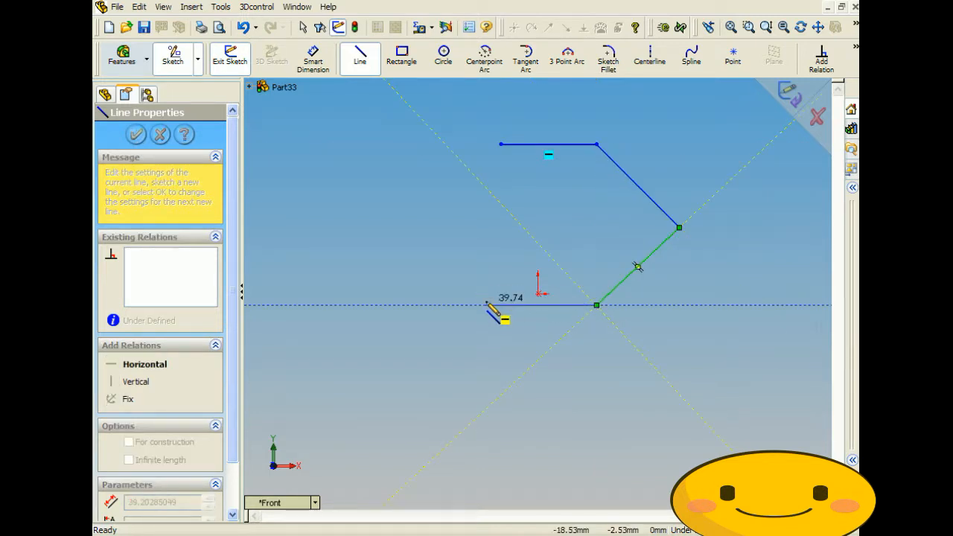
left_click(500, 304)
left_click(416, 228)
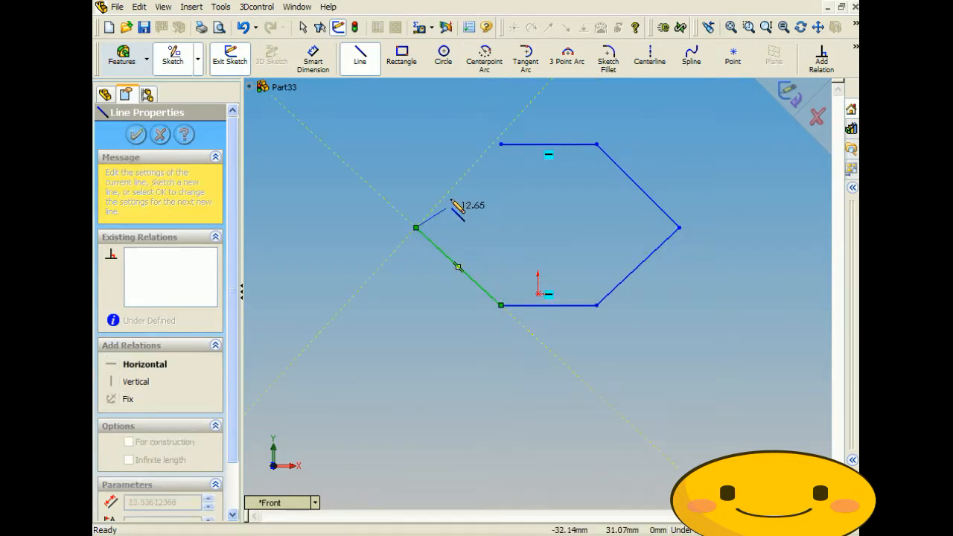
left_click(500, 144)
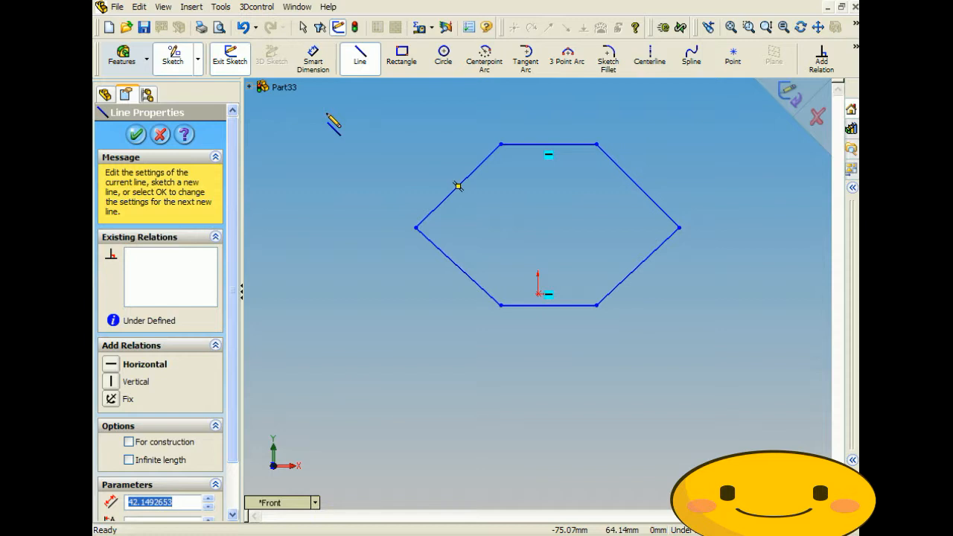
- Leave the sketch and discard the six-sided line outline
left_click(156, 135)
left_click(817, 117)
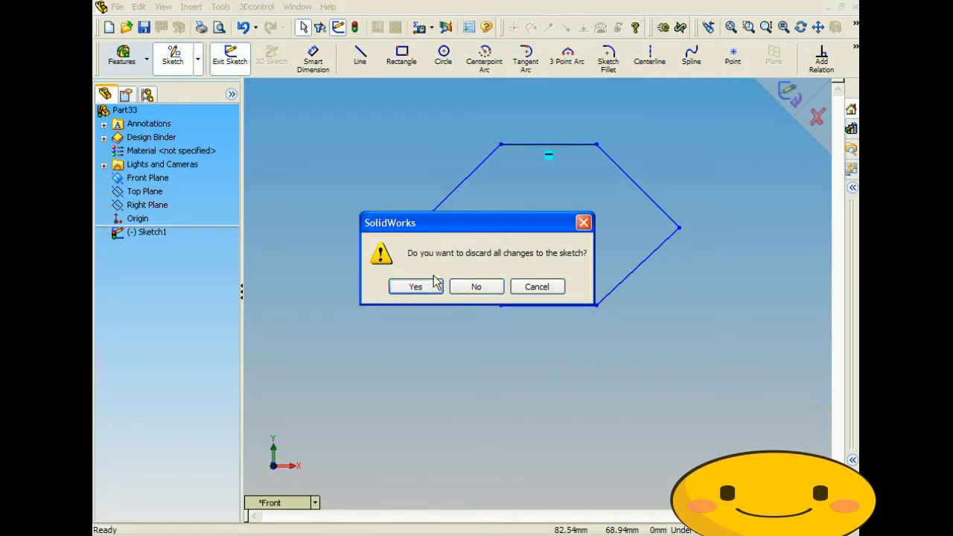
left_click(435, 281)
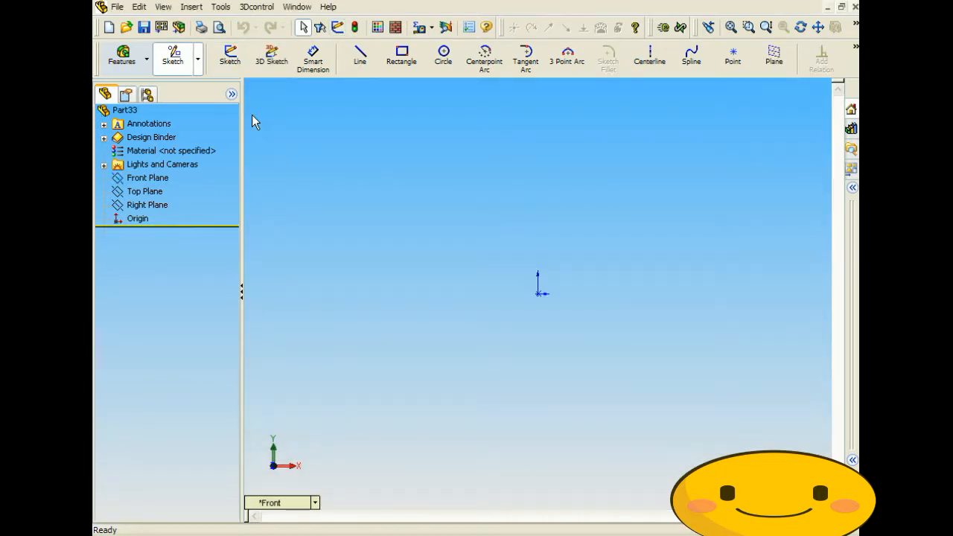
- Draw a 6-sided polygon on the Front Plane centred about 56 mm left of the origin, with an inscribed circle about 117 mm in diameter
left_click(232, 13)
mouse_move(312, 117)
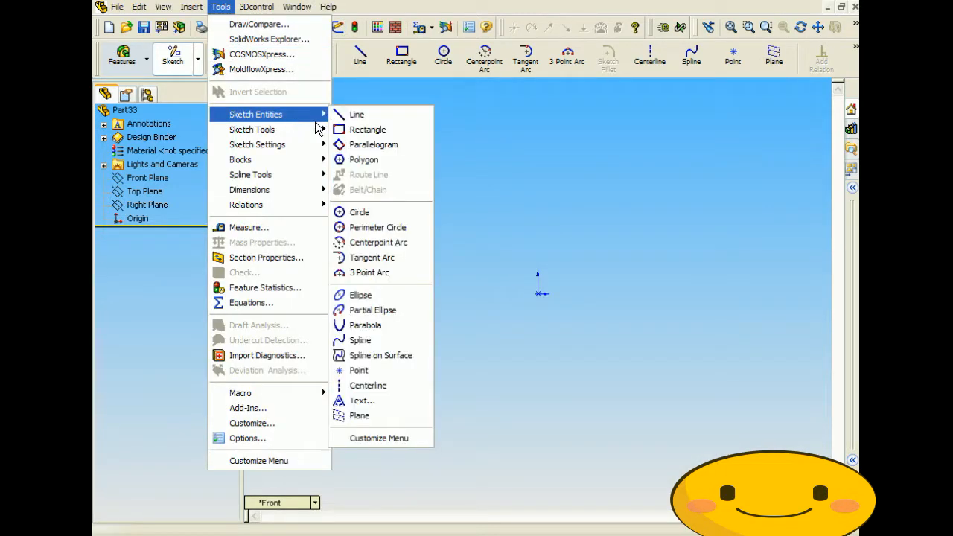
left_click(364, 159)
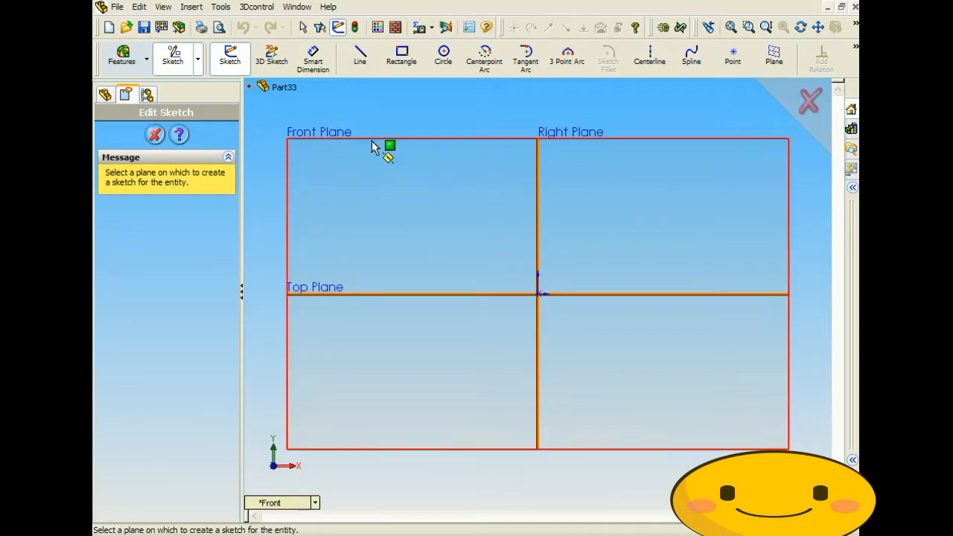
left_click(373, 142)
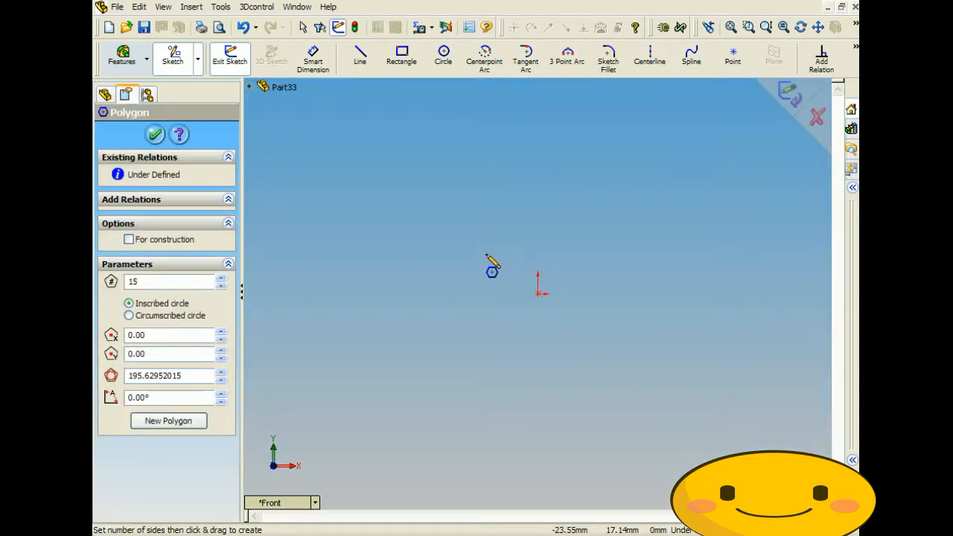
left_click(221, 286)
left_click(220, 281)
left_click(220, 287)
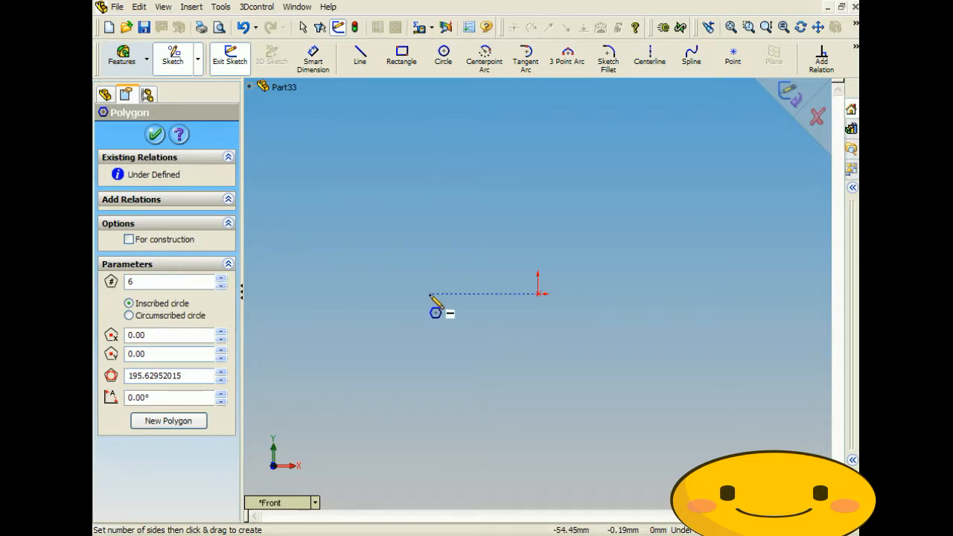
left_click_drag(427, 293, 562, 293)
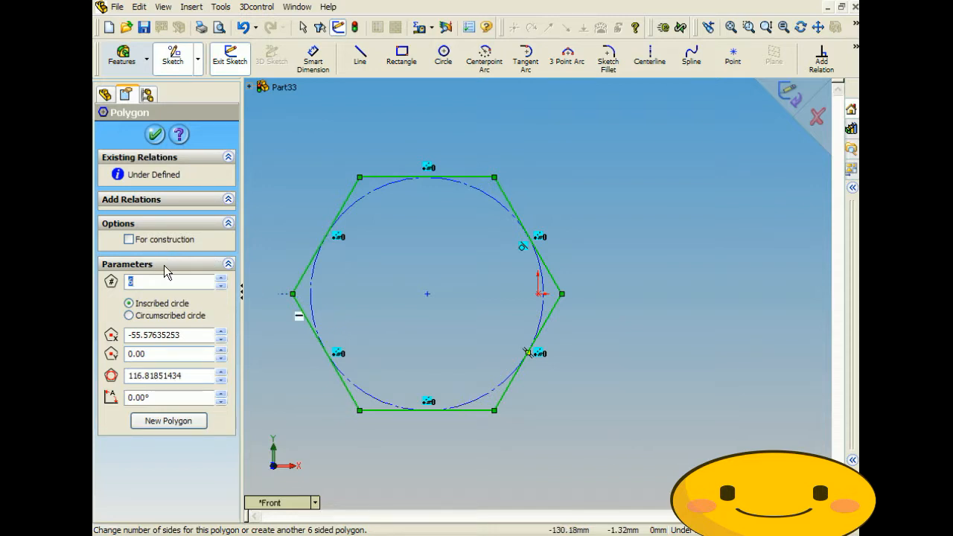
- Draw a second hexagon centred about 70 mm right of the origin, with an inscribed circle about 178 mm in diameter
left_click(136, 280)
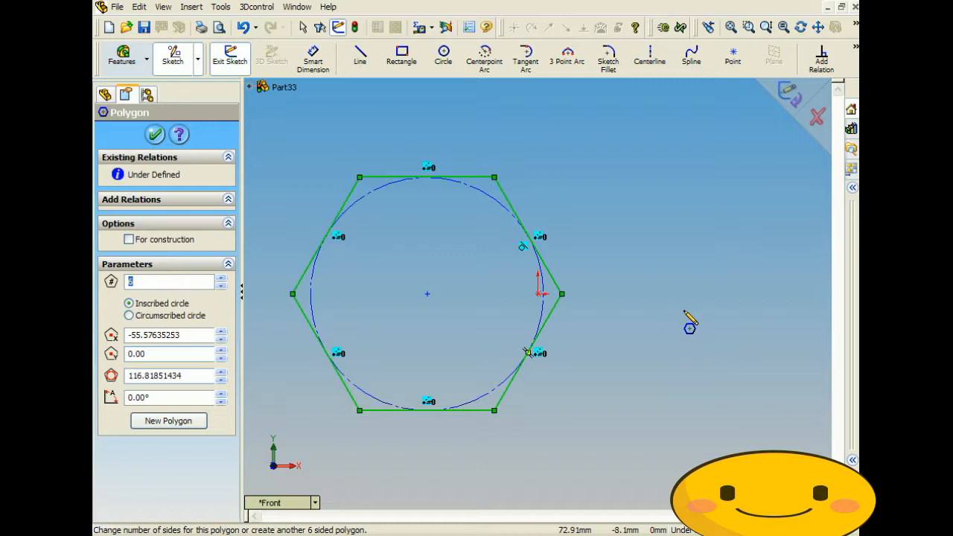
left_click(678, 297)
left_click_drag(678, 299, 474, 296)
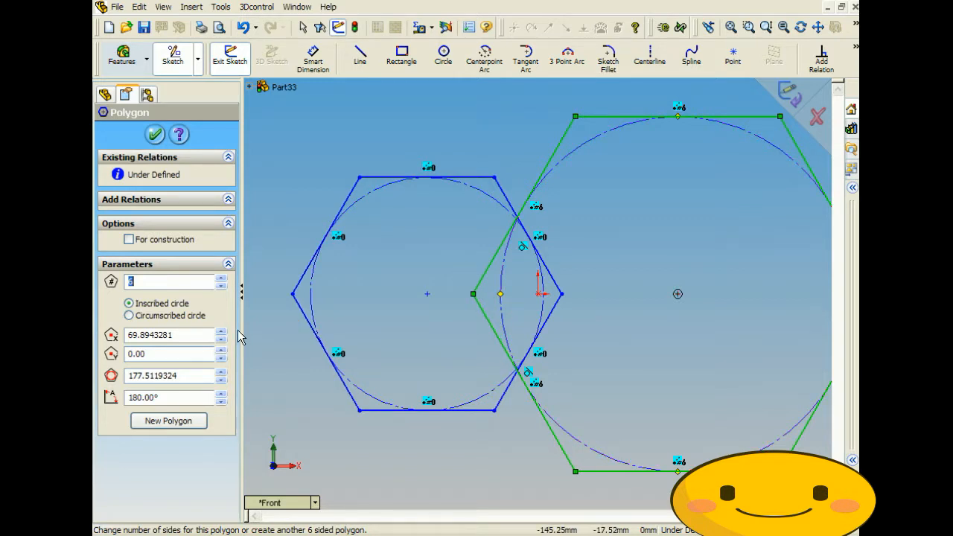
- Draw a third 6-sided polygon centred about 372 mm left of the origin, with an inscribed circle about 224 mm in diameter
type("6")
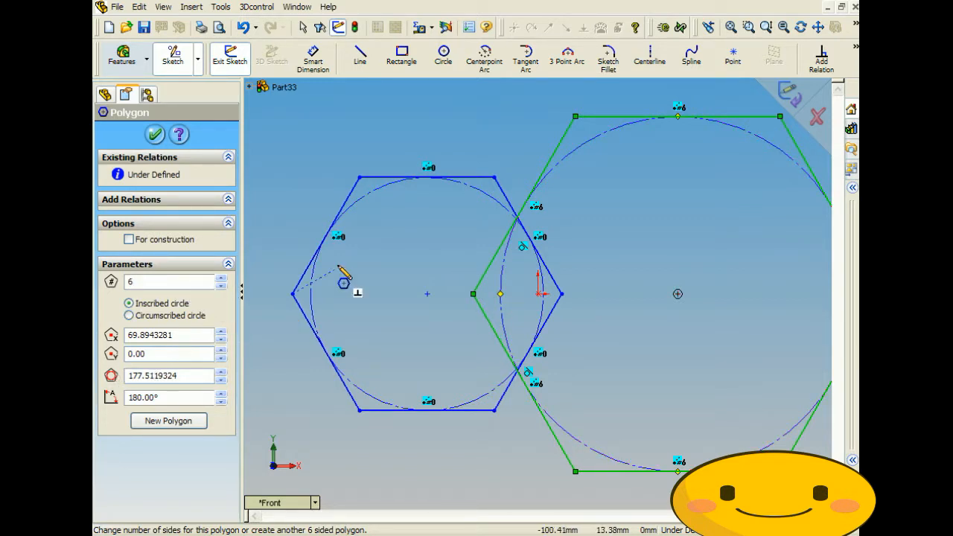
scroll(435, 341, "up", 7)
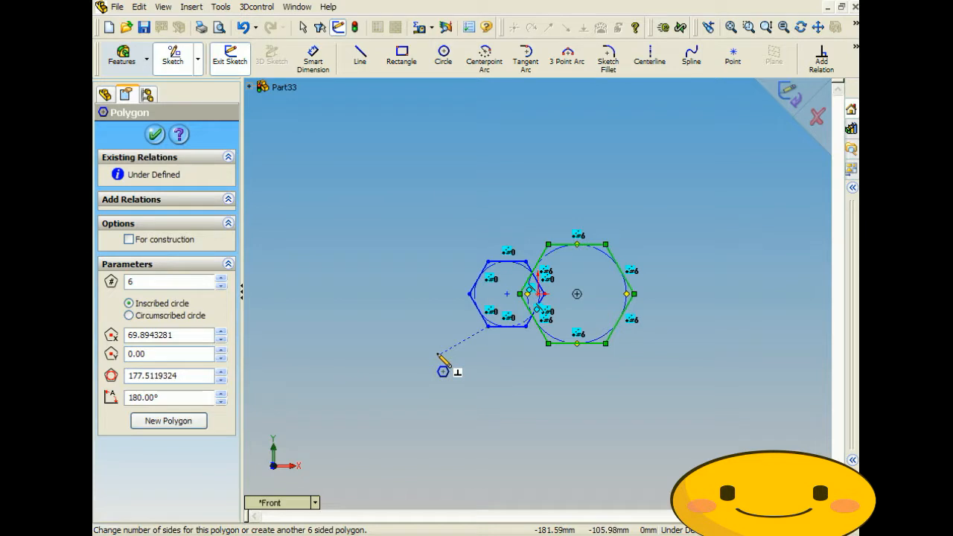
left_click(333, 293)
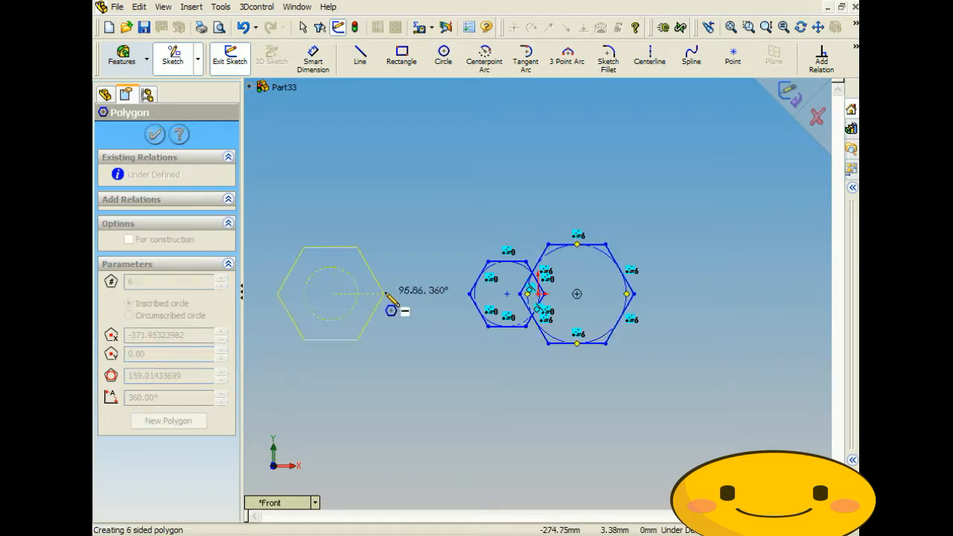
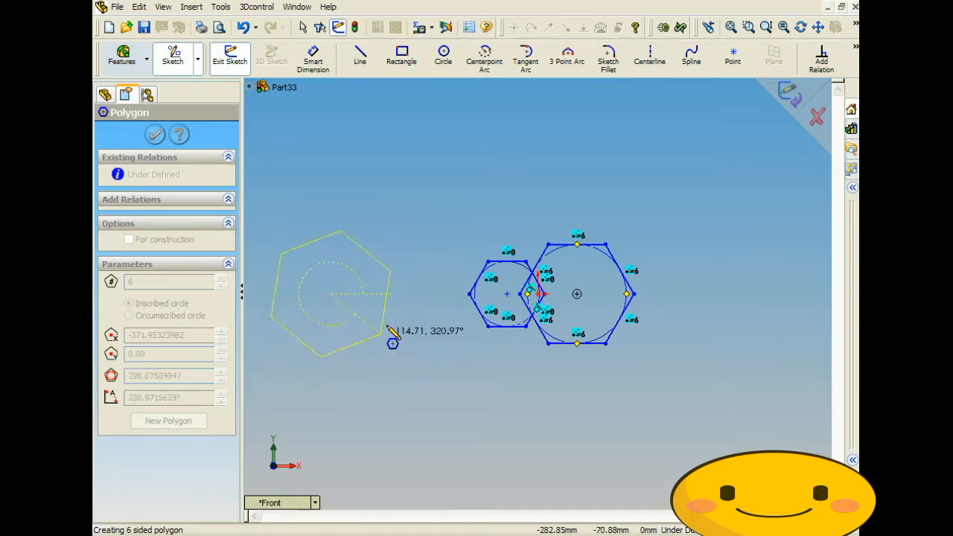
left_click(404, 294)
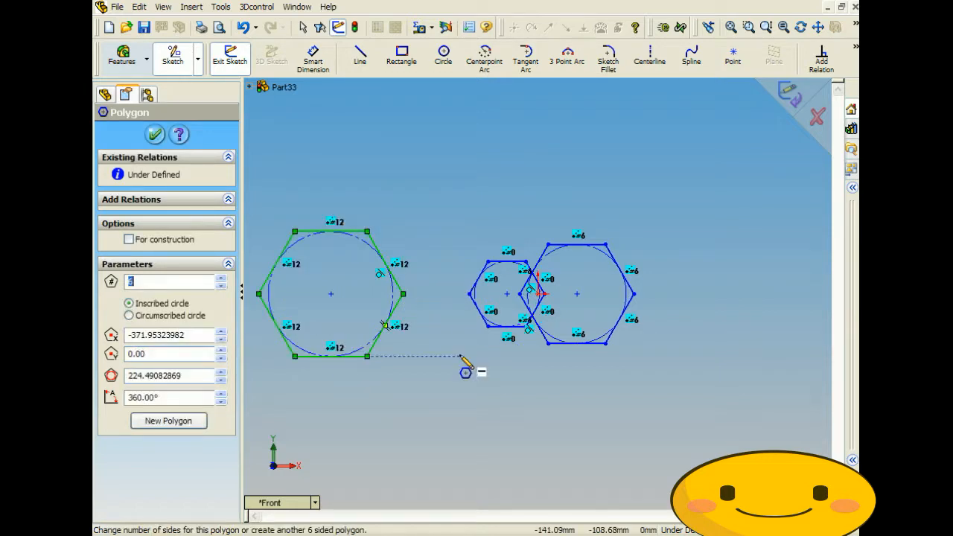
- Increase the third polygon's number of sides to 18
left_click(223, 279)
left_click(224, 279)
left_click(223, 279)
left_click(224, 279)
left_click(223, 279)
left_click(224, 279)
left_click(223, 279)
left_click(223, 279)
left_click(223, 279)
left_click(224, 279)
left_click(224, 279)
left_click(223, 279)
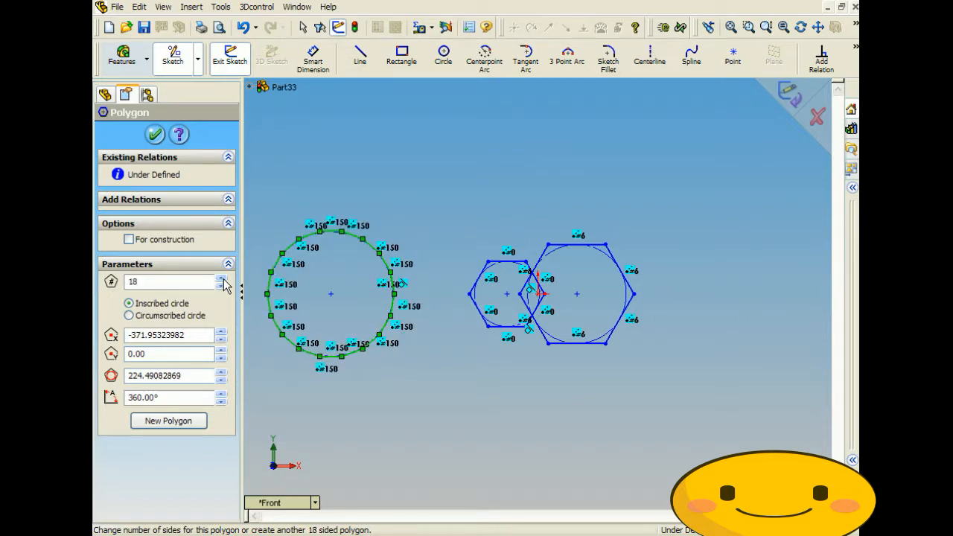
- Inspect the 18-sided polygon's edges against its inscribed circle, and reduce its number of sides to 3
scroll(287, 279, "down", 5)
scroll(425, 233, "down", 4)
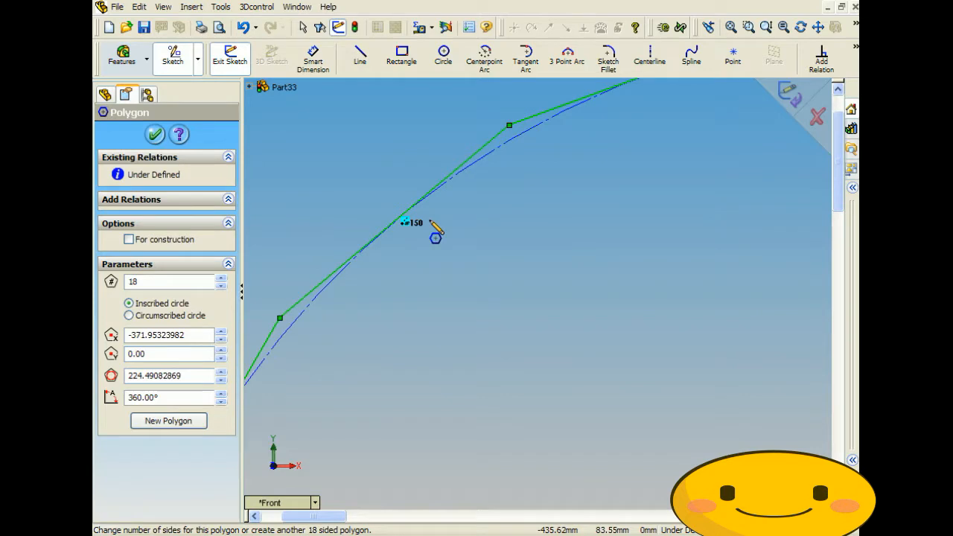
scroll(638, 457, "up", 6)
scroll(662, 402, "down", 3)
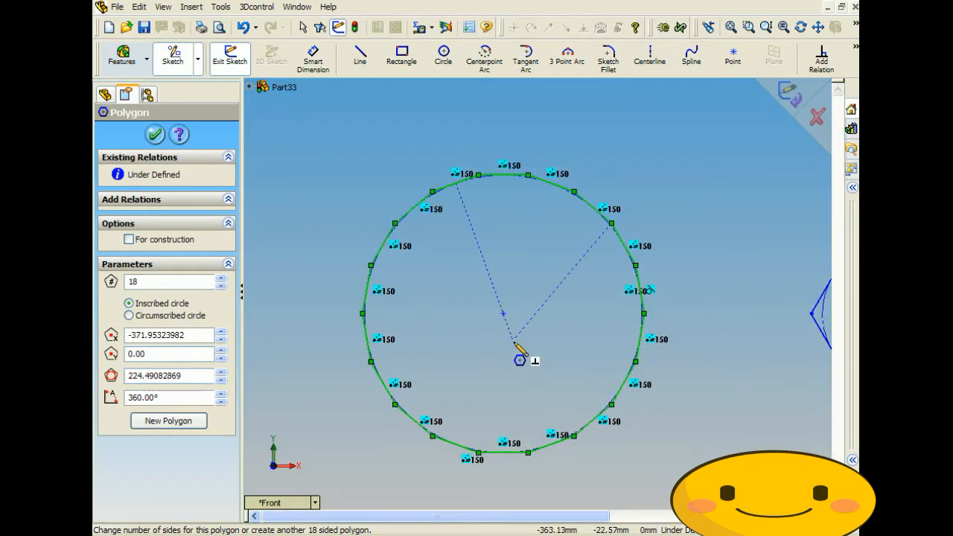
left_click_drag(221, 286, 221, 288)
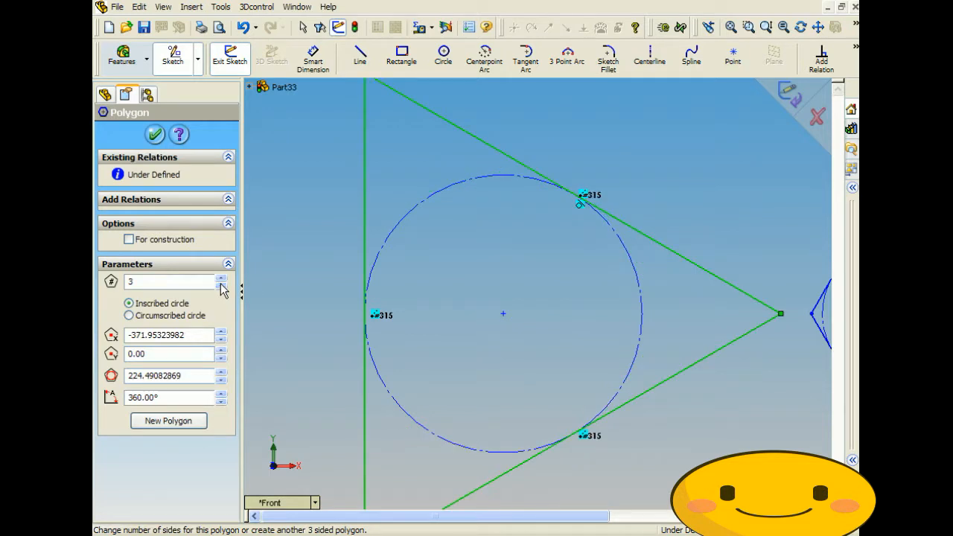
scroll(479, 293, "up", 2)
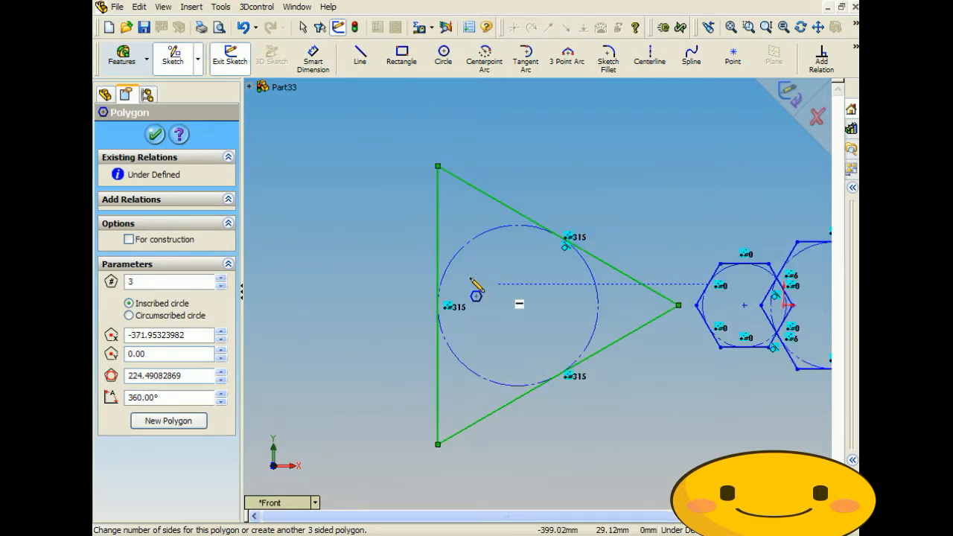
- Set the triangular polygon's number of sides to 18 and accept the polygon
left_click(221, 279)
left_click_drag(221, 282, 221, 282)
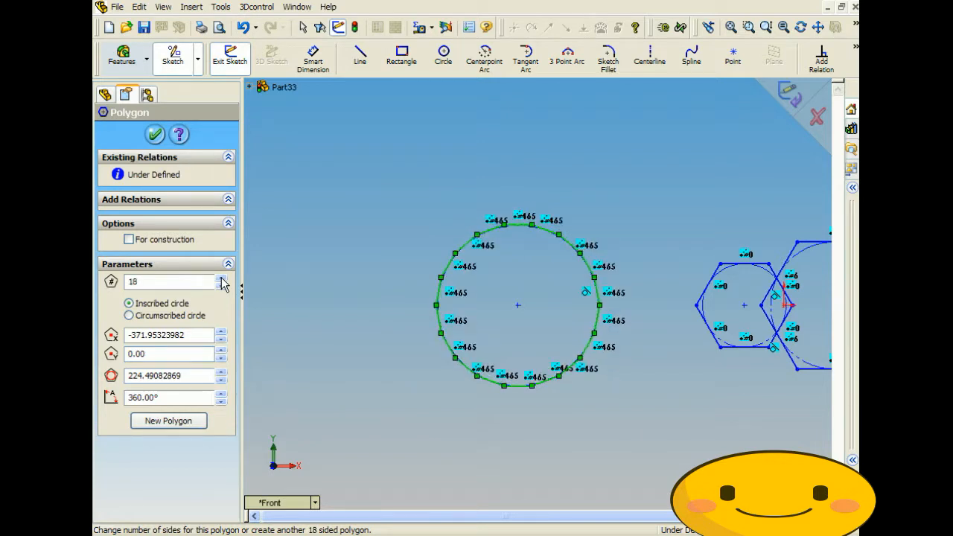
left_click(155, 134)
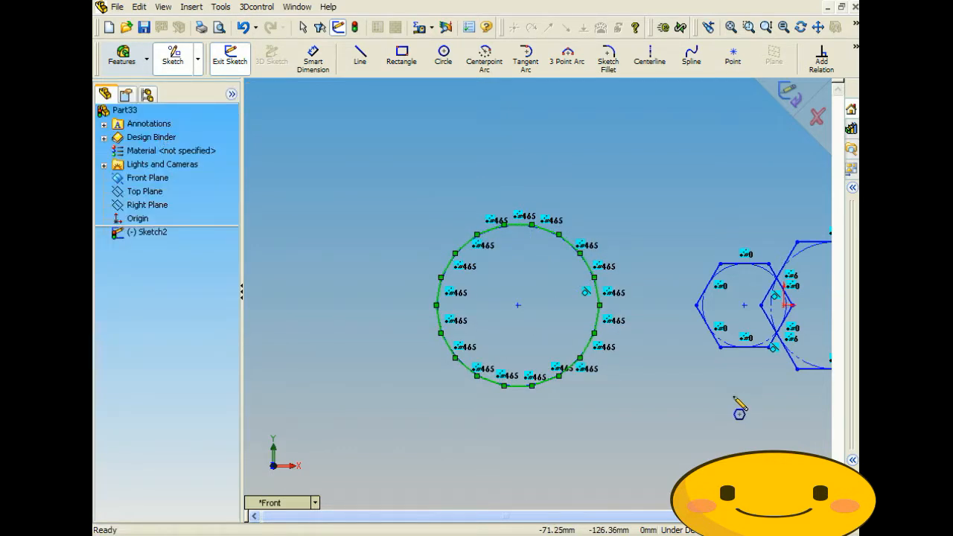
mouse_move(663, 311)
middle_mouse_down()
mouse_move(573, 278)
mouse_move(667, 280)
mouse_move(648, 305)
mouse_move(695, 319)
mouse_move(419, 291)
mouse_move(388, 277)
middle_mouse_up()
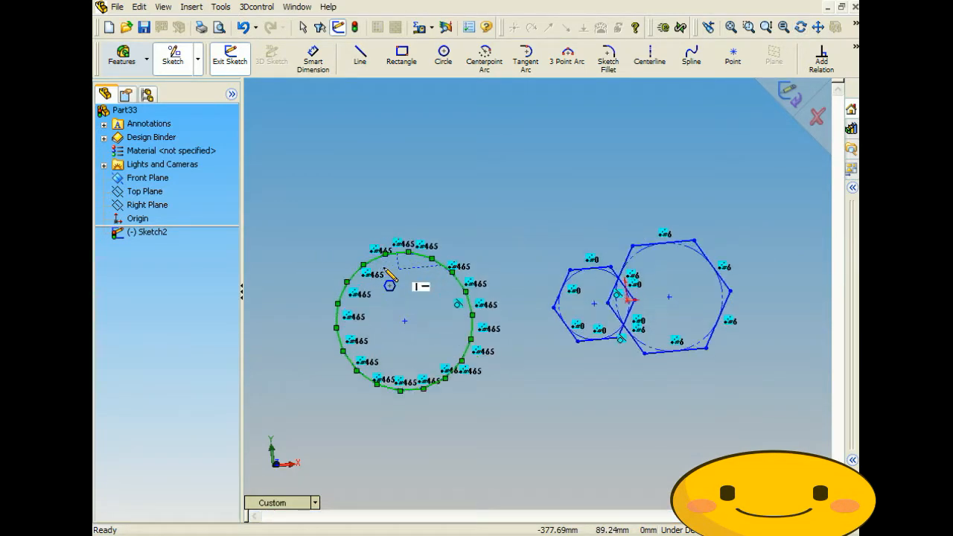
scroll(572, 306, "down", 1)
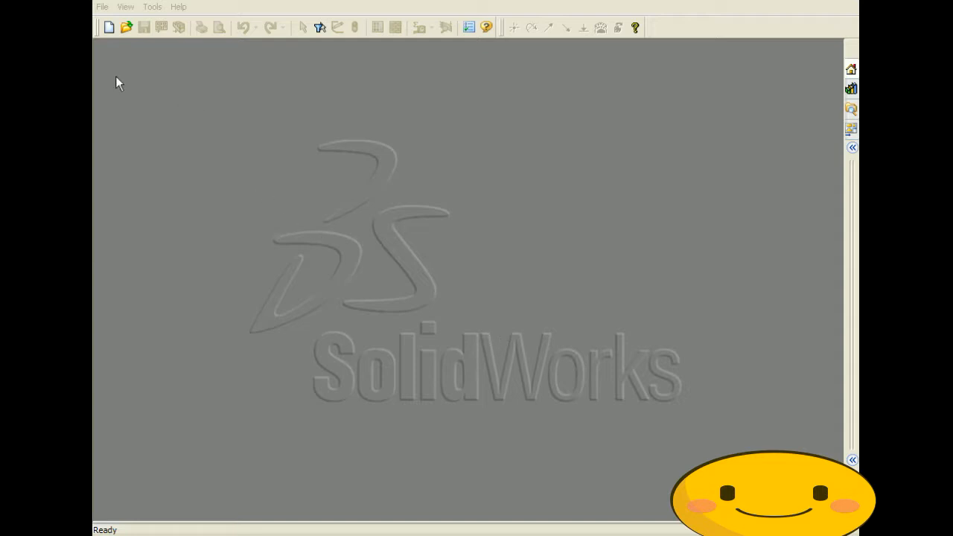
- Create a new part document
left_click(102, 7)
left_click(119, 23)
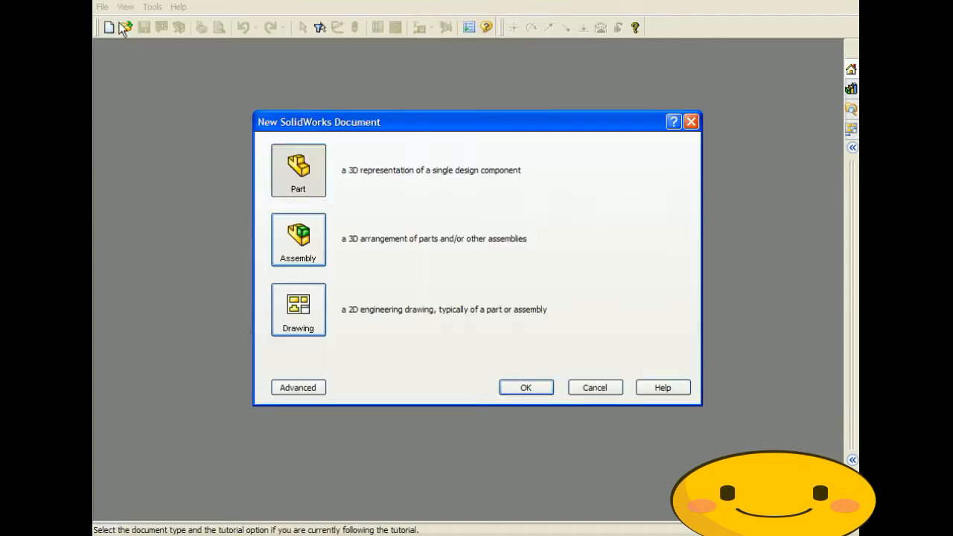
left_click(301, 169)
left_click(523, 387)
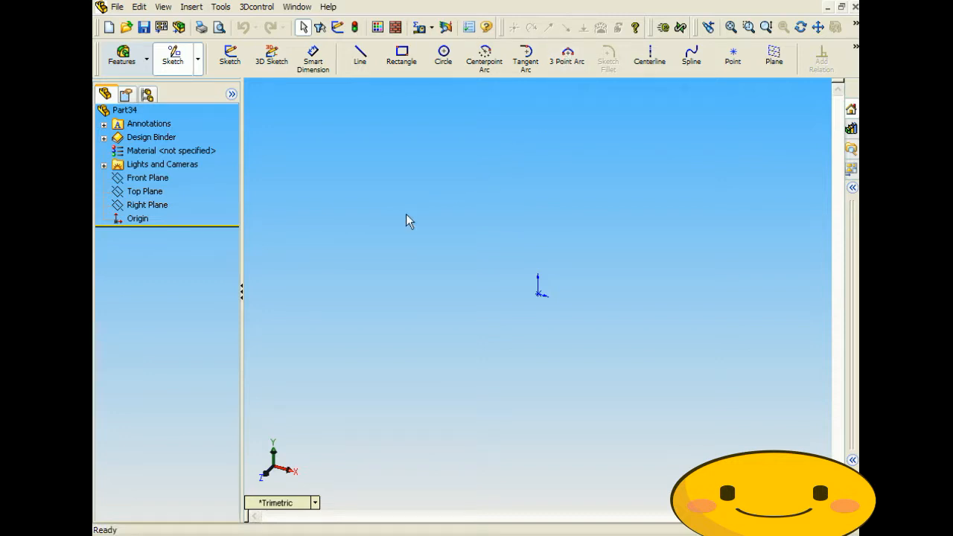
- On the Front Plane, sketch two connected 3-point arcs running from about (-54, 0) through (0, 27) to (40, 0) mm
left_click(567, 56)
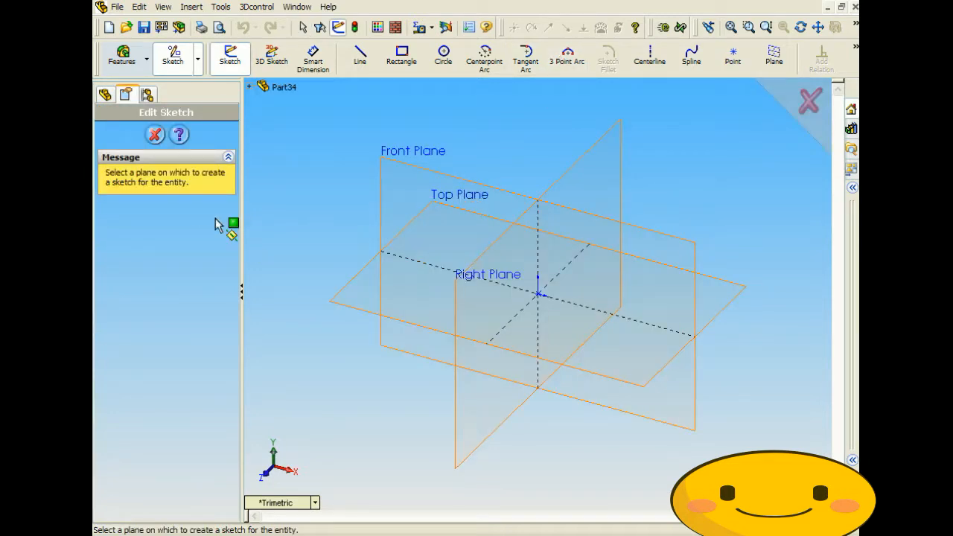
left_click(441, 177)
left_click(538, 293)
left_click(386, 294)
left_click(538, 219)
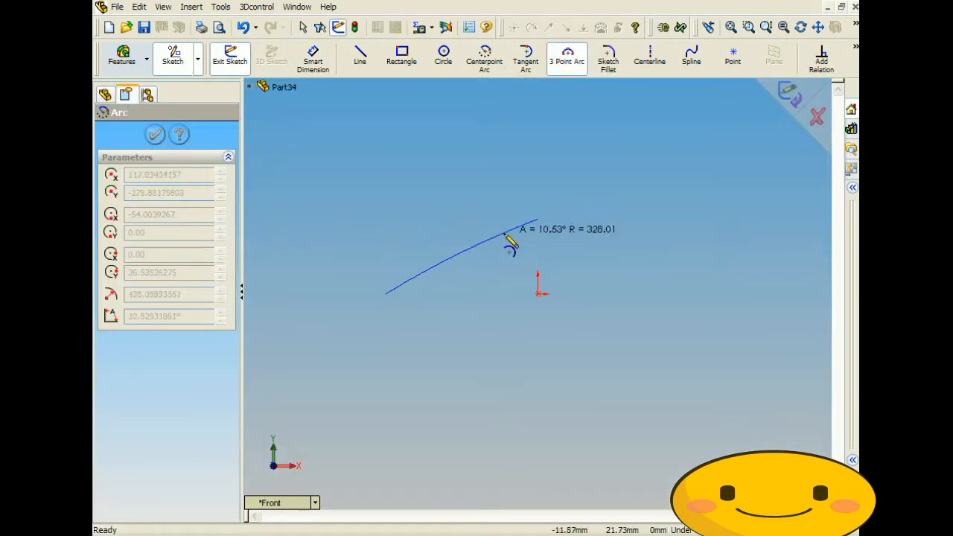
left_click(511, 235)
left_click(537, 218)
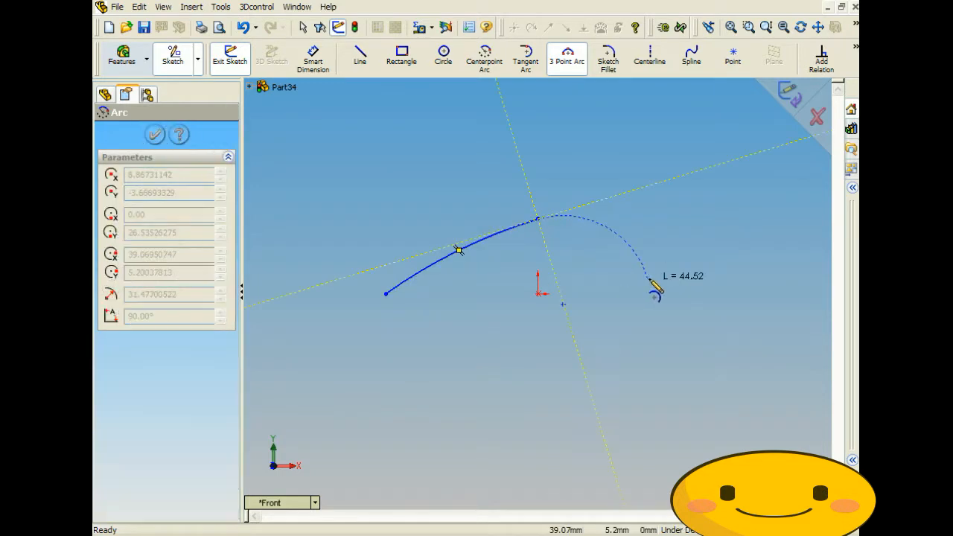
left_click(651, 295)
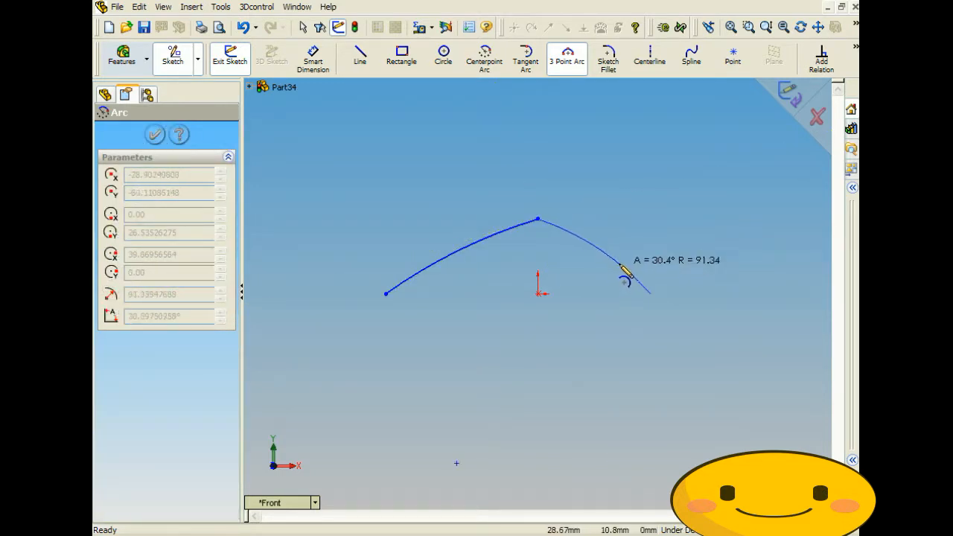
left_click(634, 273)
left_click(651, 295)
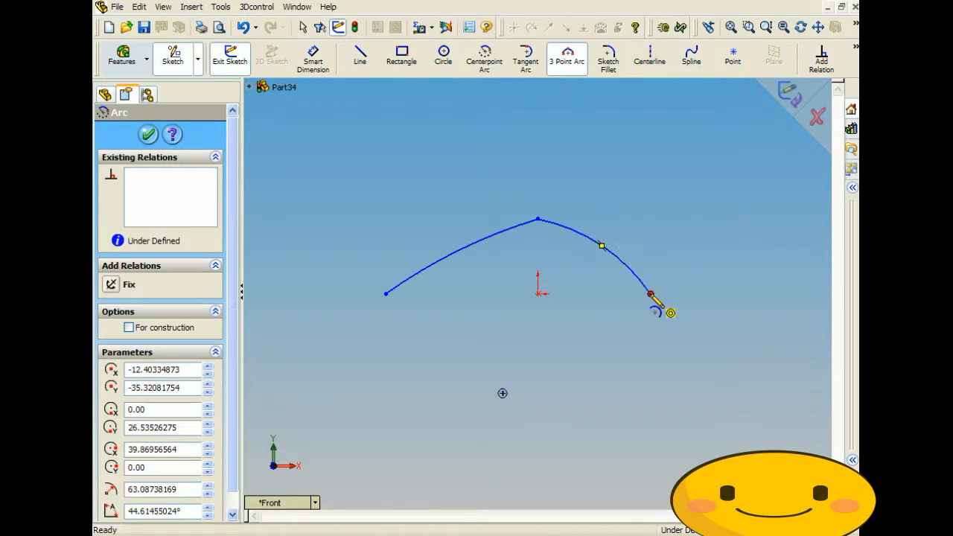
- Close the arc outline with two 3-point arcs meeting about 19 mm below the origin, and discard the whole sketch
left_click(540, 348)
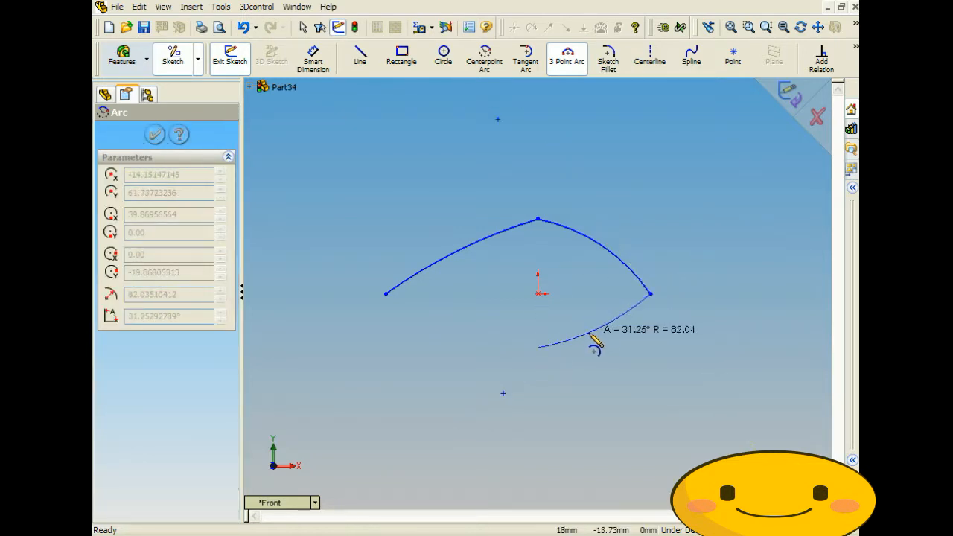
left_click(596, 329)
left_click(538, 348)
left_click(385, 293)
left_click(440, 331)
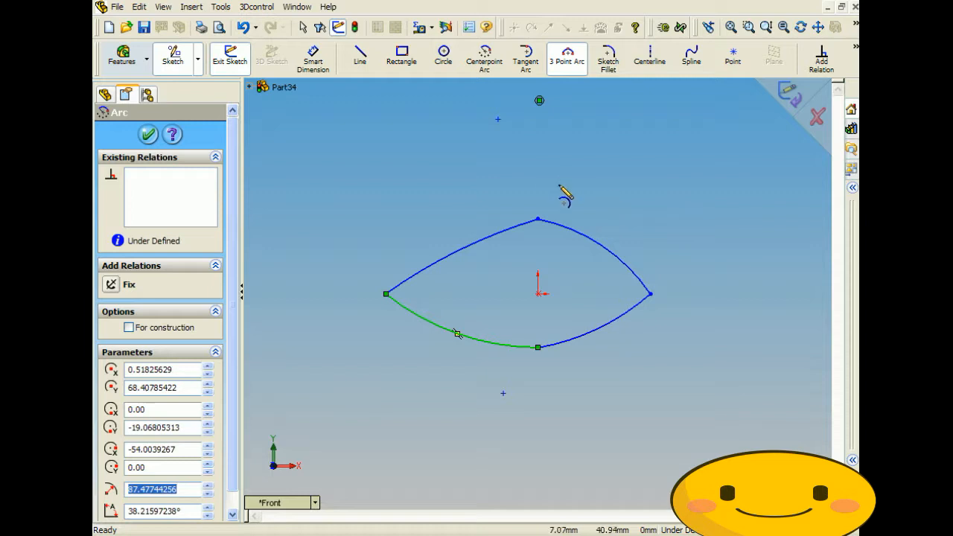
left_click(816, 116)
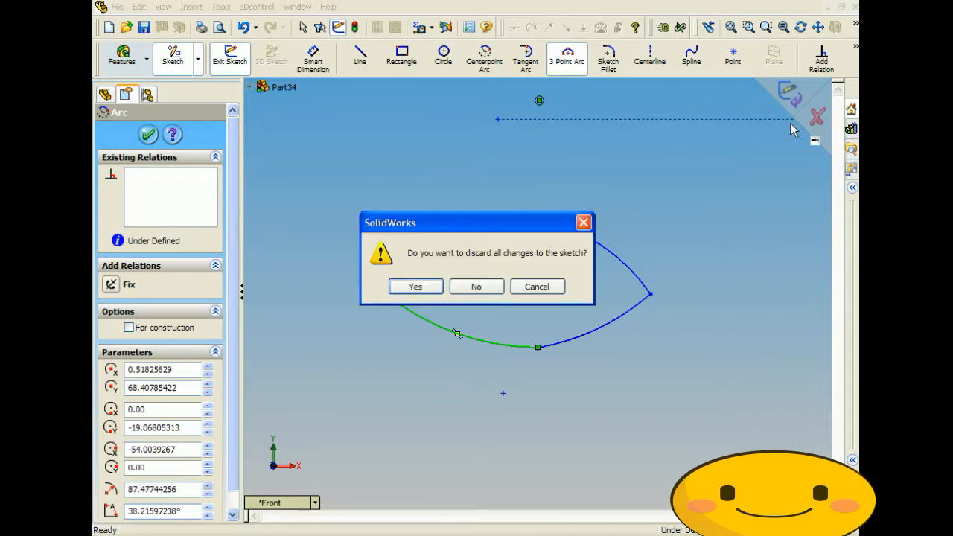
left_click(426, 288)
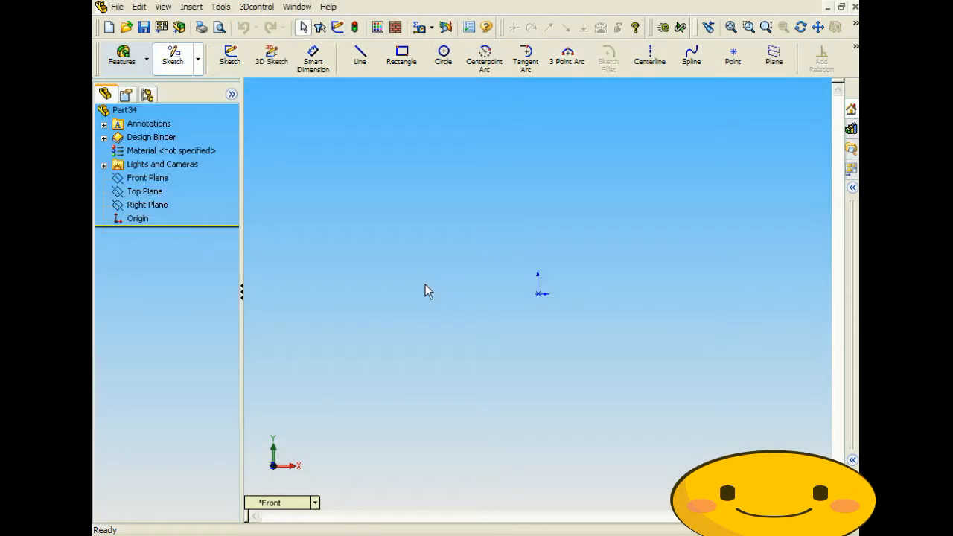
- On the Front Plane, draw a horizontal ellipse centred on the origin with radii of about 70 mm and 15 mm
left_click(224, 8)
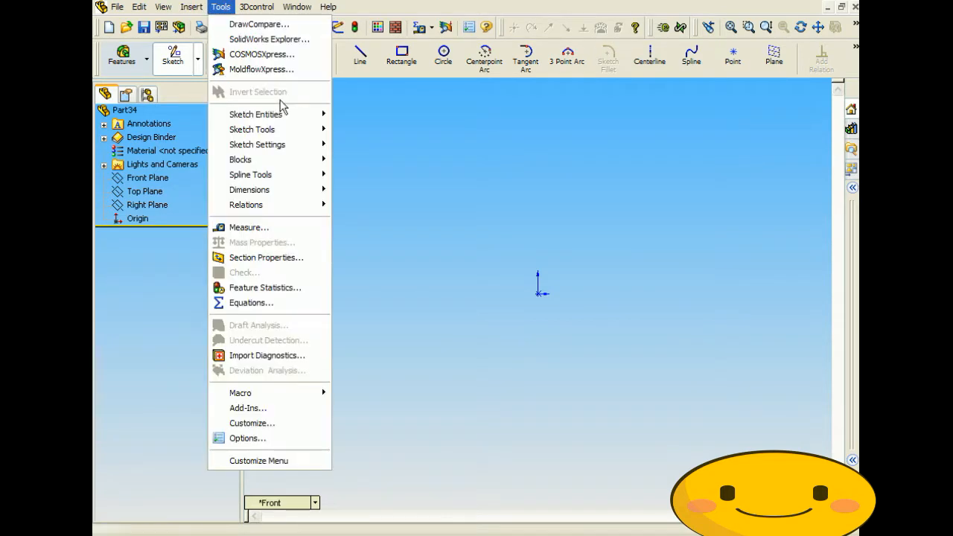
mouse_move(277, 118)
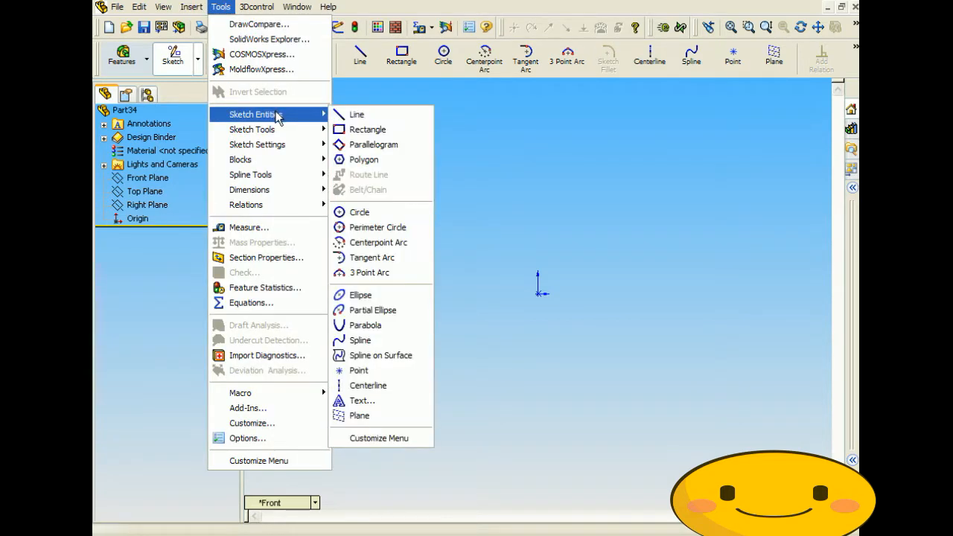
left_click(352, 295)
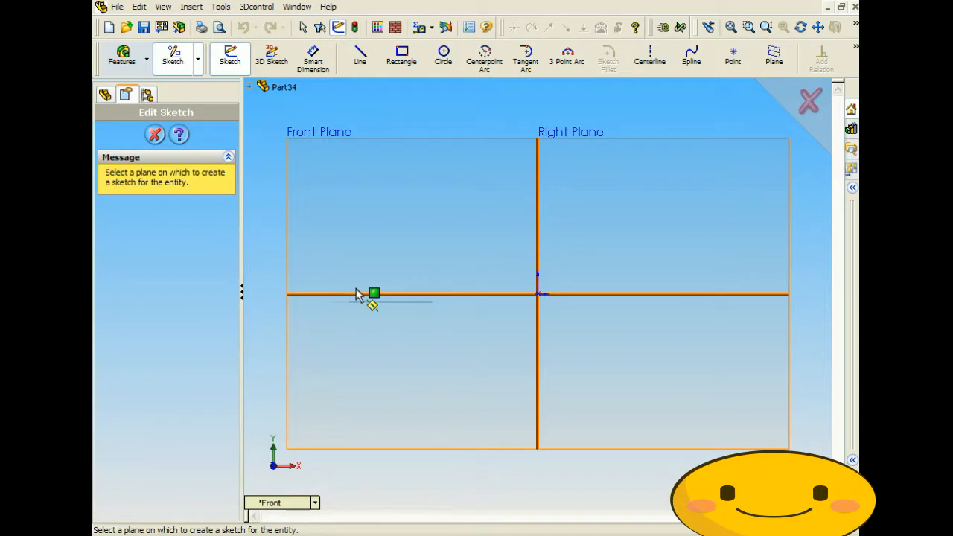
left_click(361, 153)
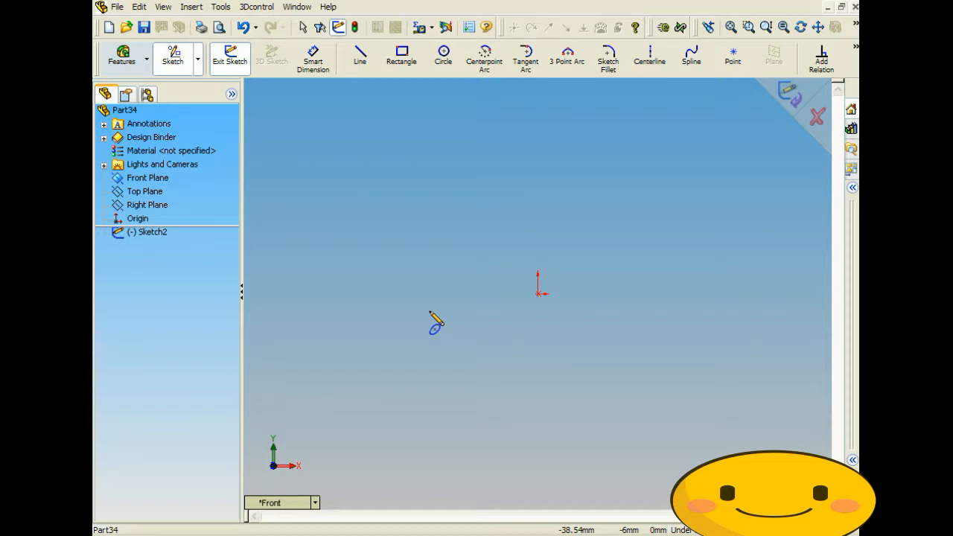
left_click(538, 293)
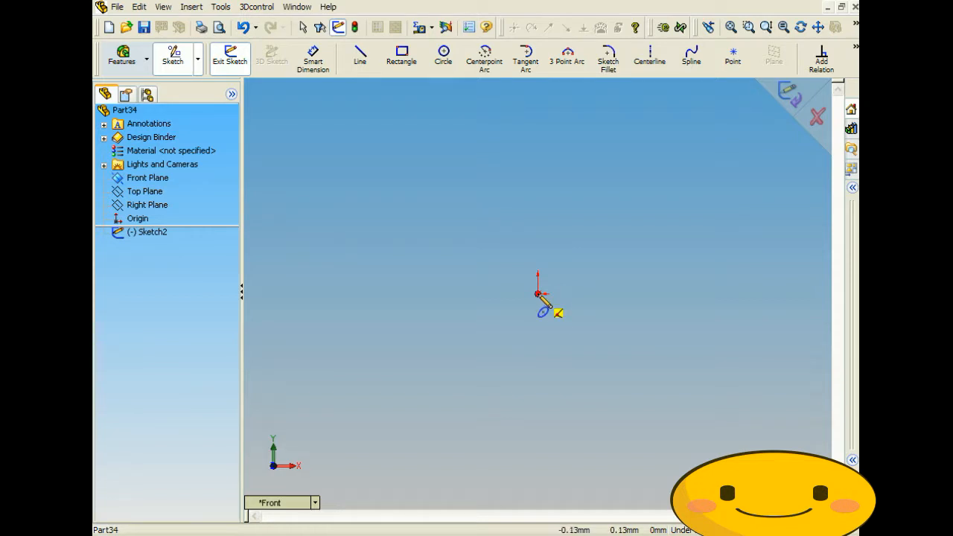
left_click(538, 294)
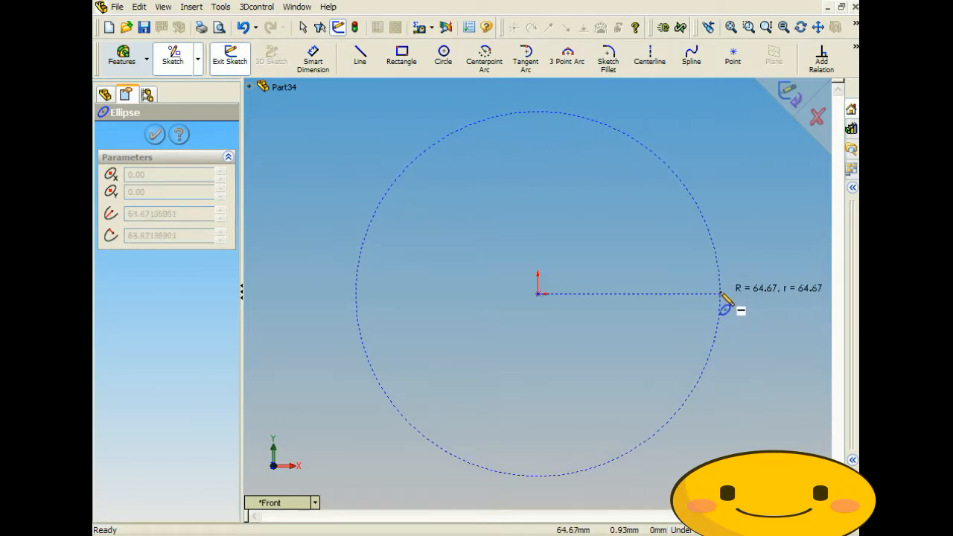
left_click(738, 297)
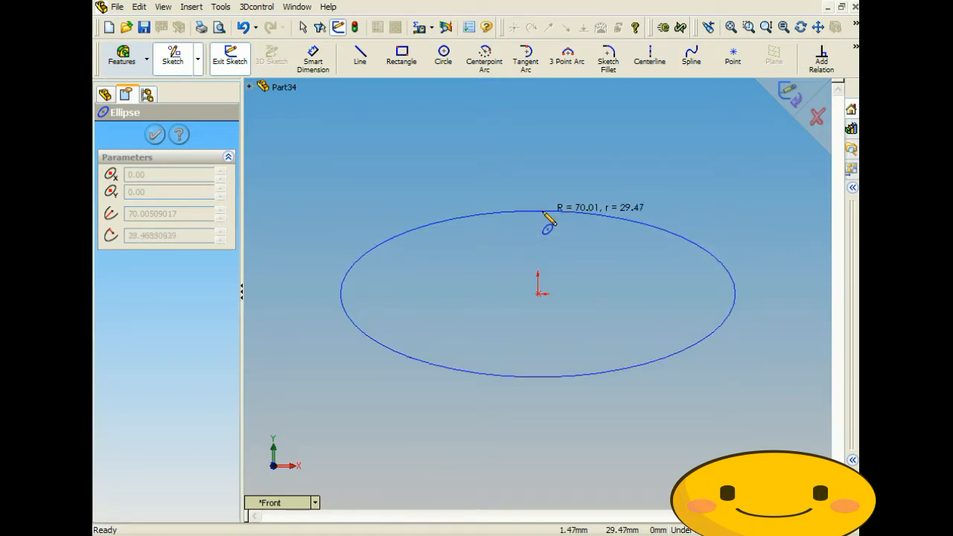
left_click(547, 254)
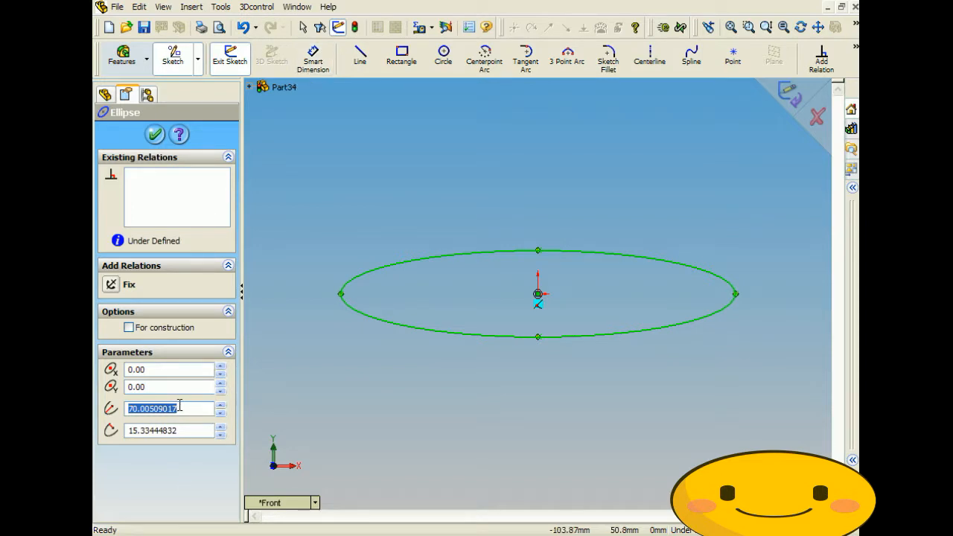
- Set the ellipse's major radius to 70 mm and its minor radius to 15 mm, and accept it
type("70")
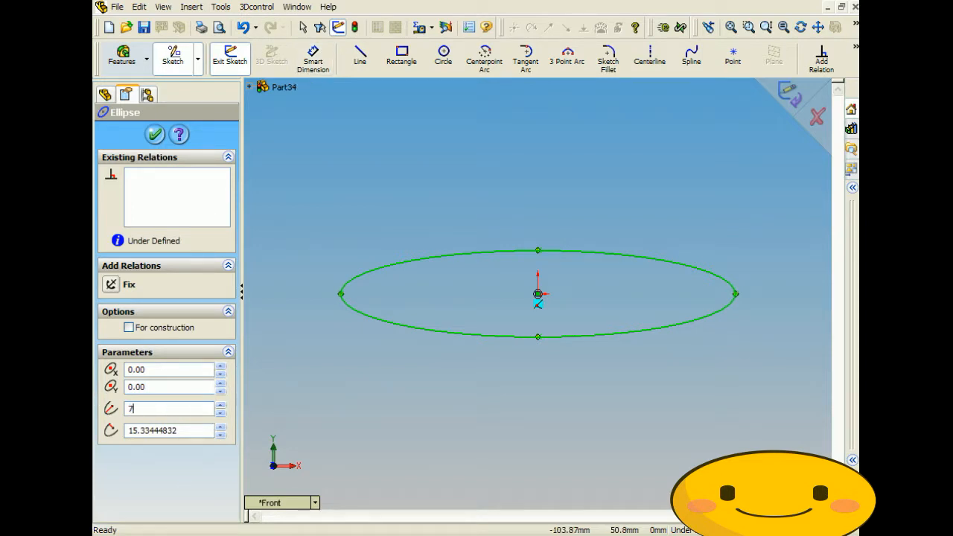
key("Tab")
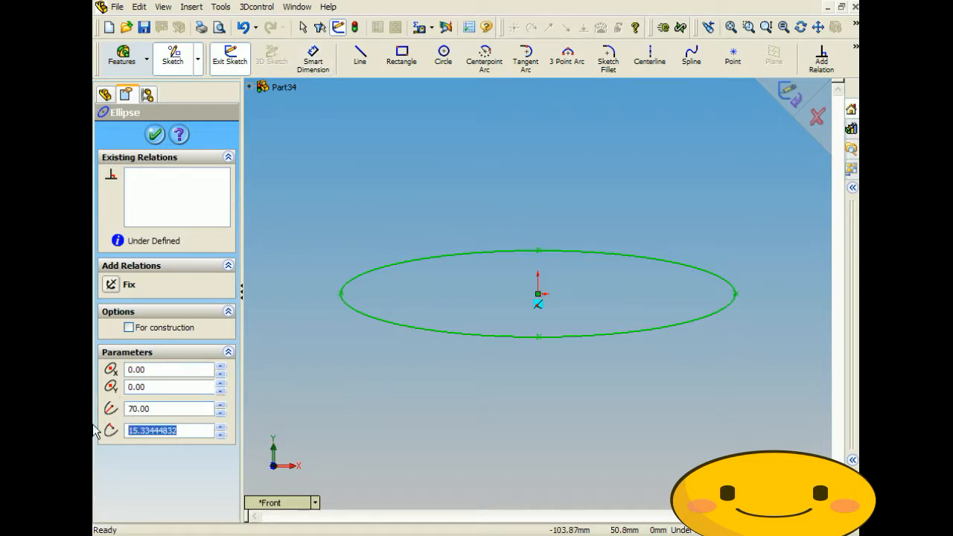
type("15")
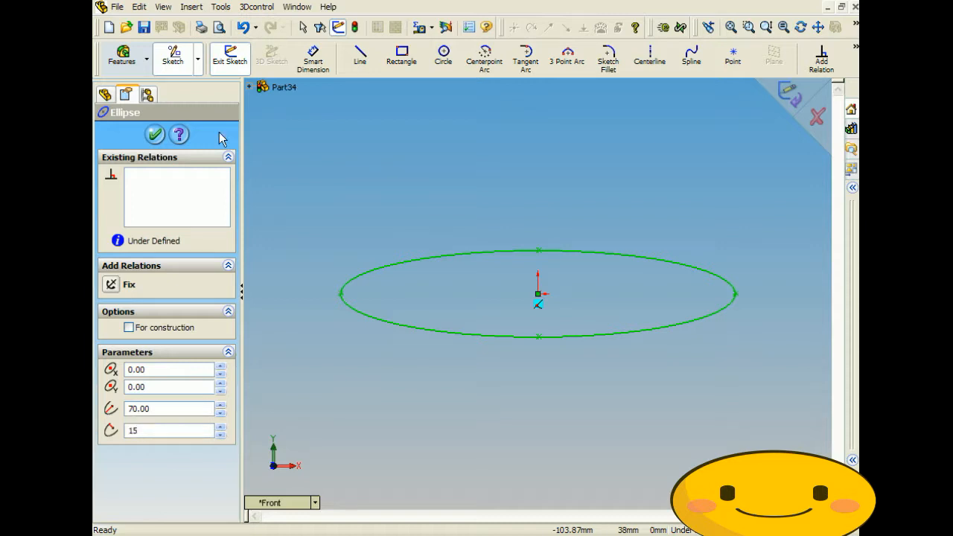
left_click(155, 134)
- Dimension the distance from the ellipse's top point to the origin as 10 mm
left_click(315, 65)
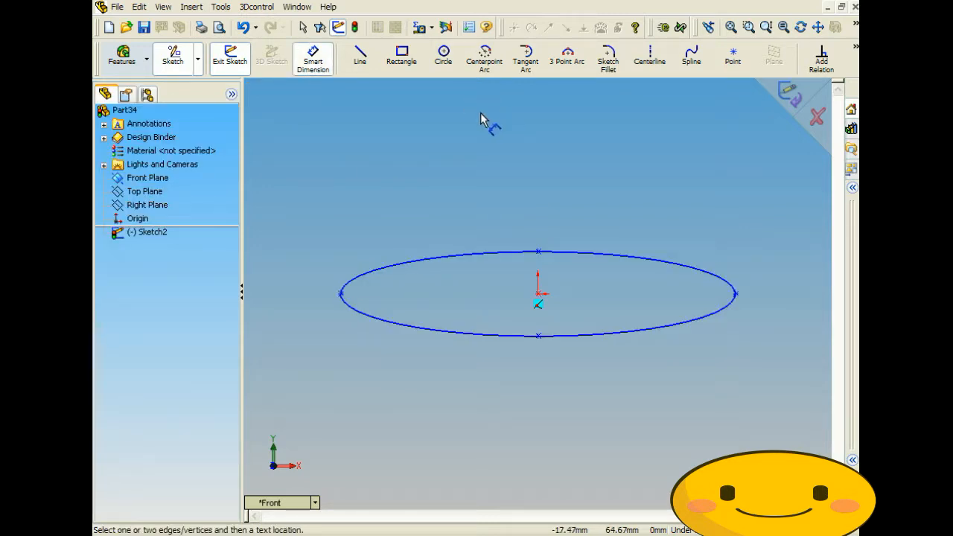
left_click(539, 253)
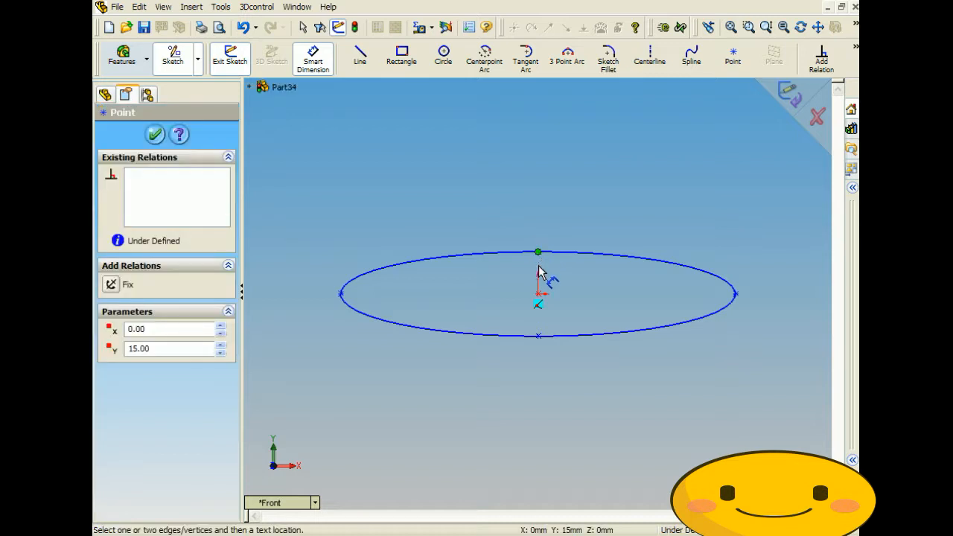
left_click(538, 295)
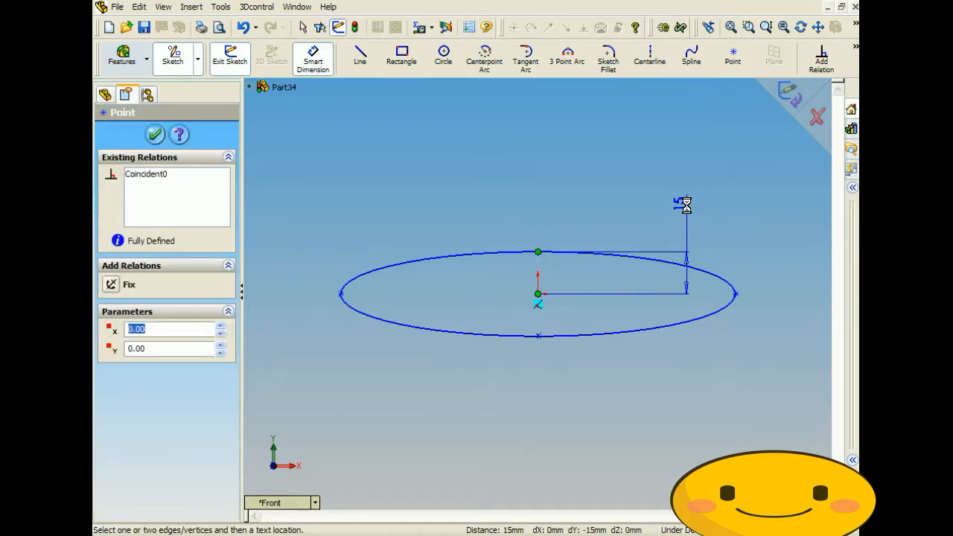
left_click(681, 205)
type("10")
key("Return")
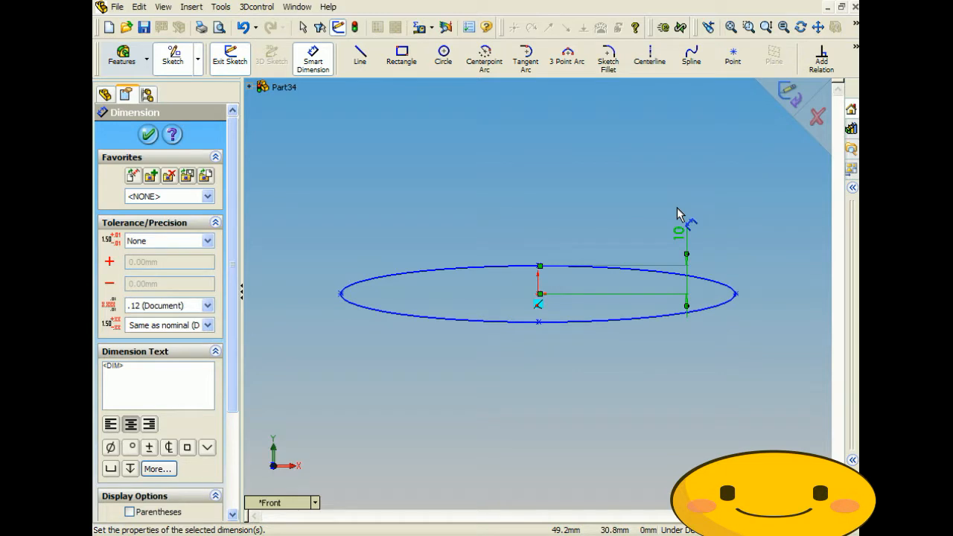
- Dimension the distance from the ellipse's left end point to the origin as 100 mm
left_click(341, 295)
left_click(539, 294)
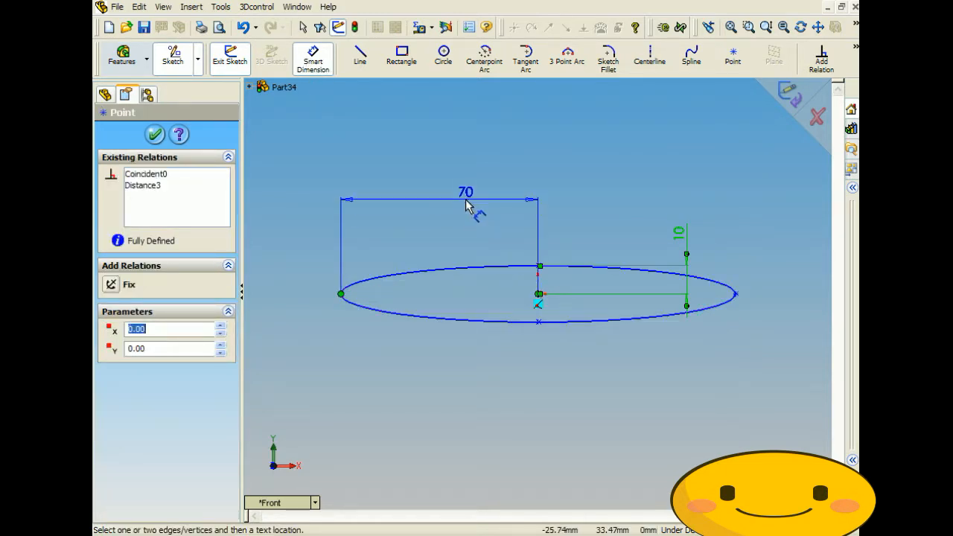
left_click(464, 192)
type("100")
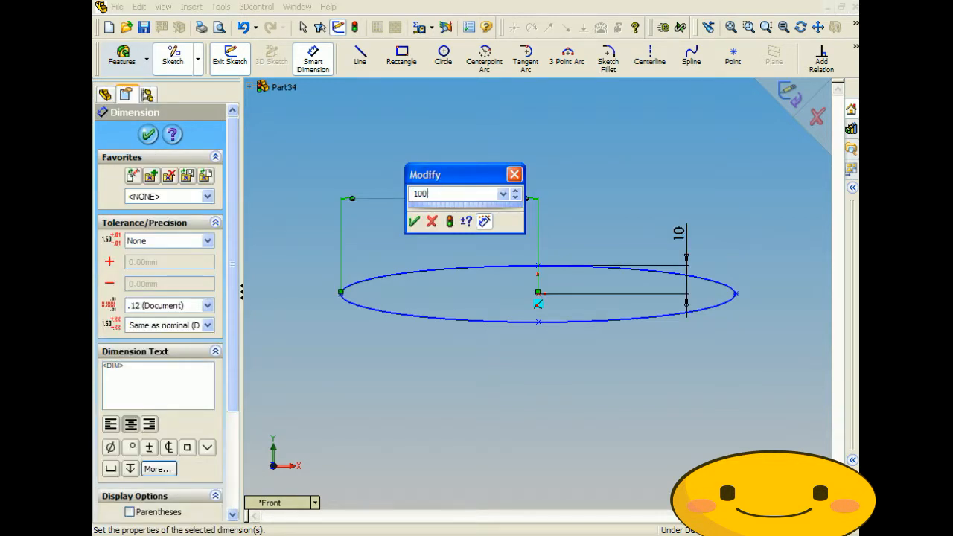
key("Return")
left_click(394, 215)
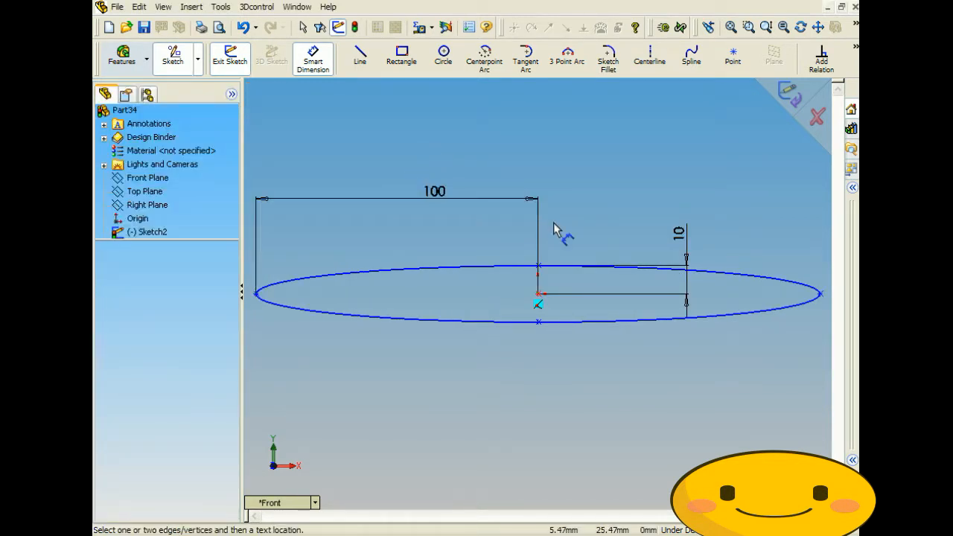
- Draw a second flat horizontal ellipse beneath the dimensioned one, centred directly below the origin
scroll(553, 224, "up", 2)
scroll(681, 315, "down", 1)
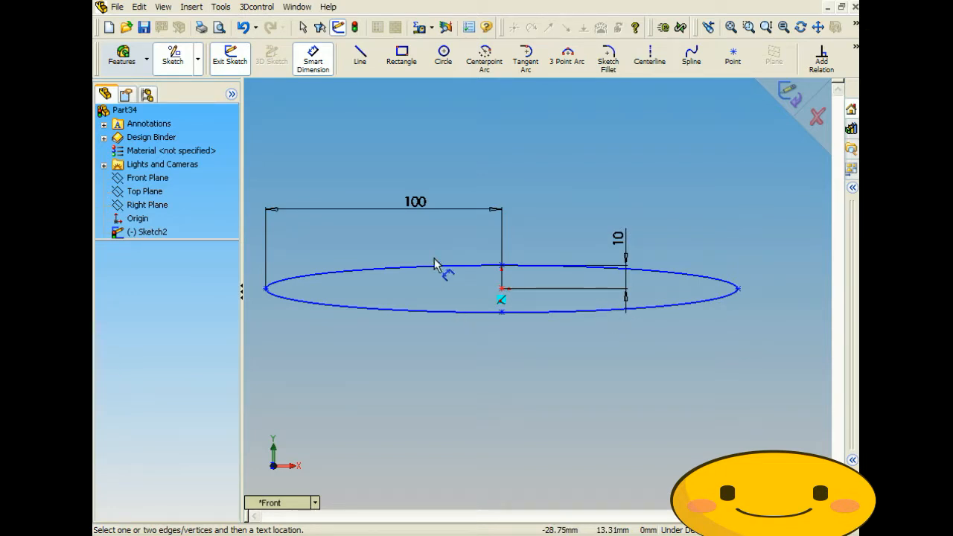
left_click(245, 8)
mouse_move(221, 8)
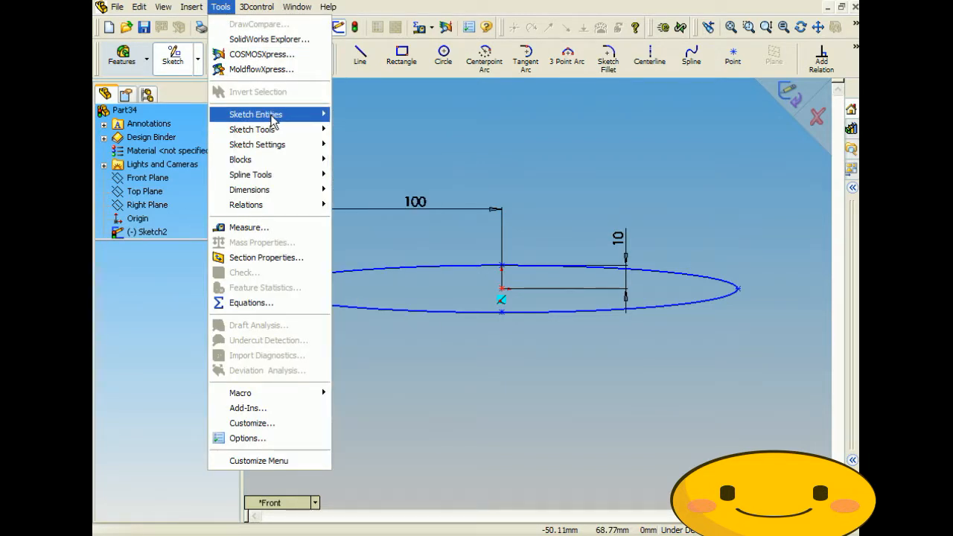
mouse_move(272, 122)
left_click(365, 295)
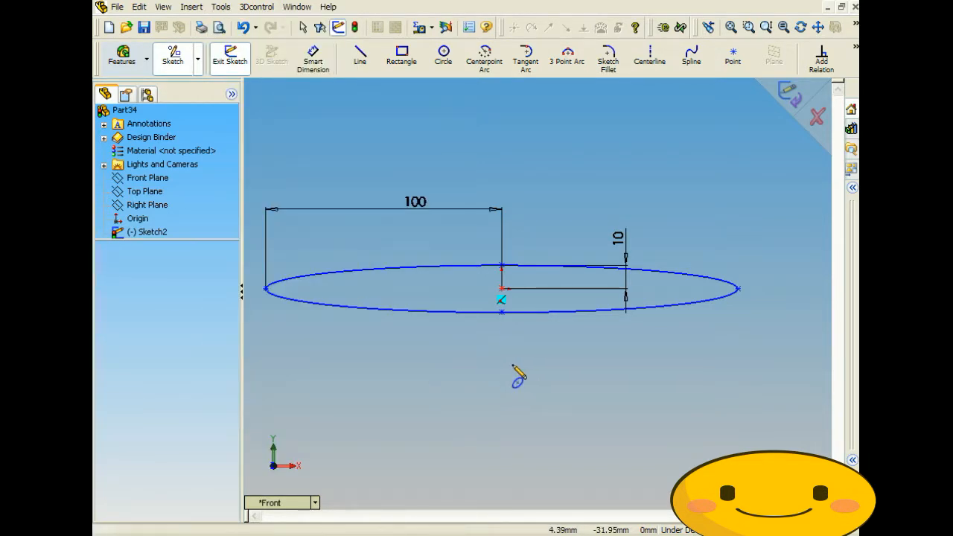
left_click(502, 363)
left_click(741, 363)
left_click(524, 335)
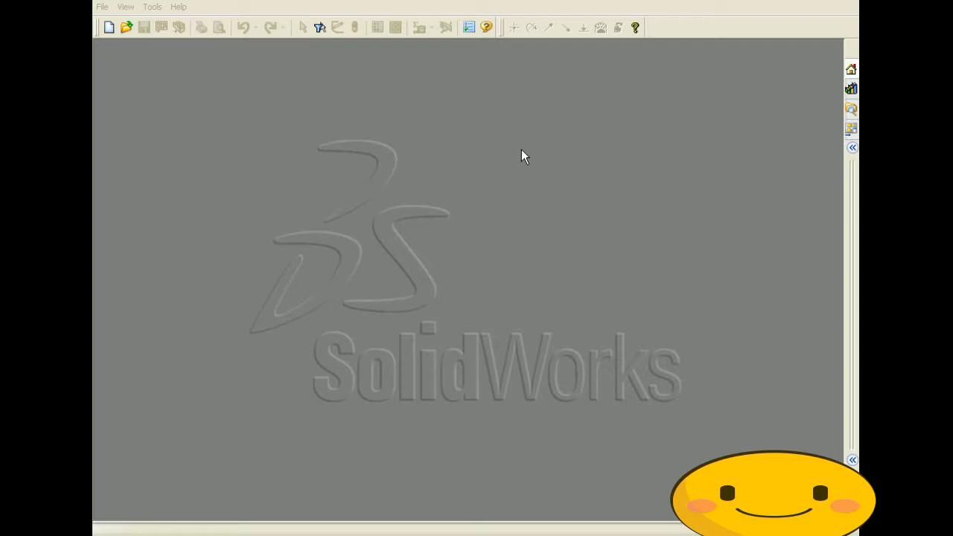
- Create a new part document
left_click(102, 7)
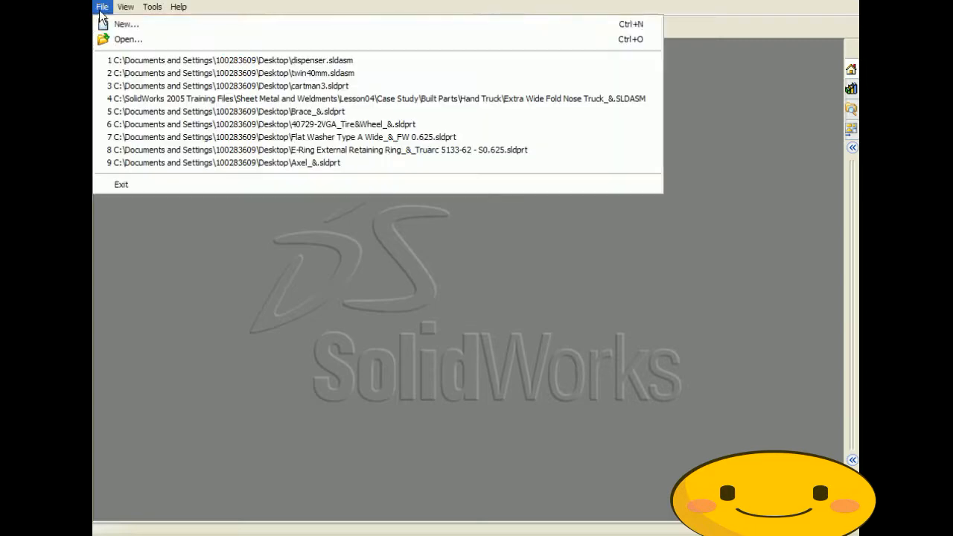
left_click(119, 23)
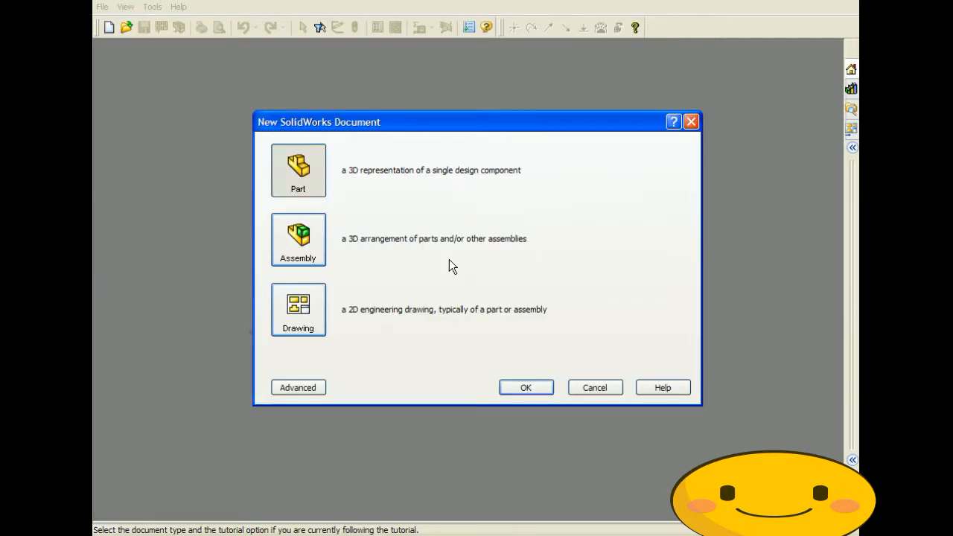
left_click(531, 388)
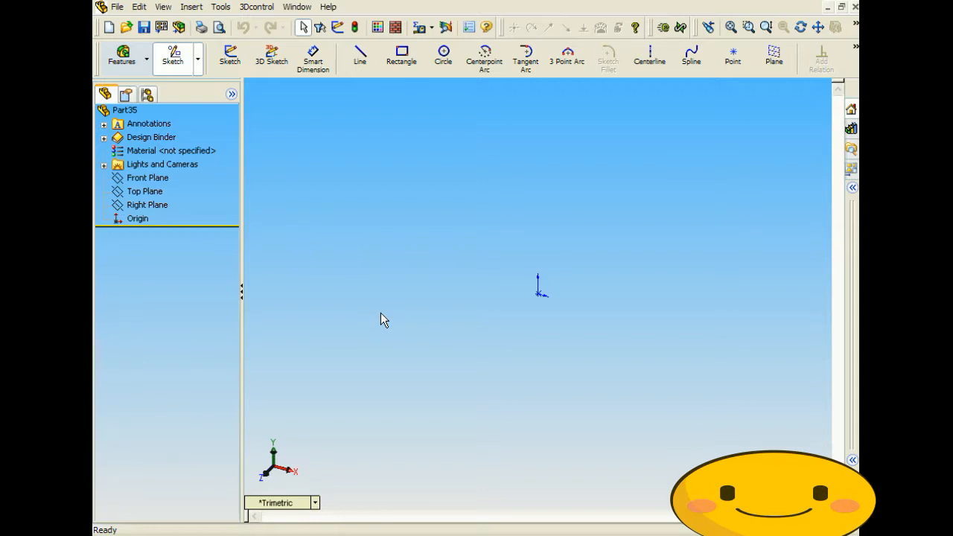
left_click(220, 7)
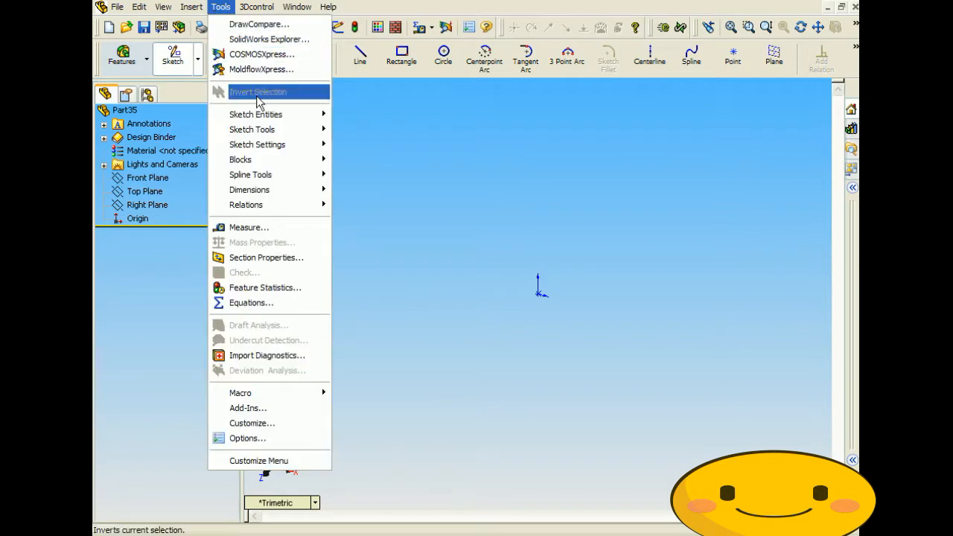
mouse_move(265, 133)
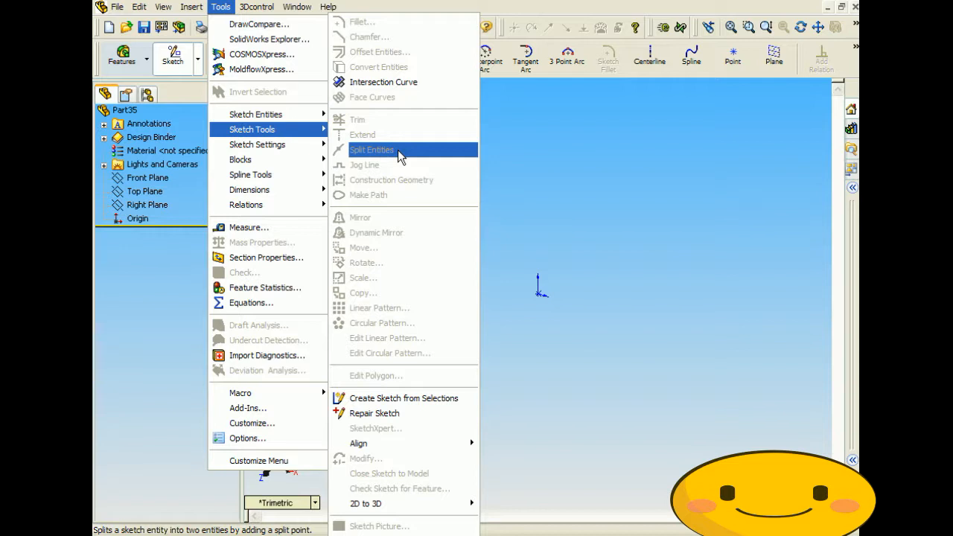
left_click(561, 158)
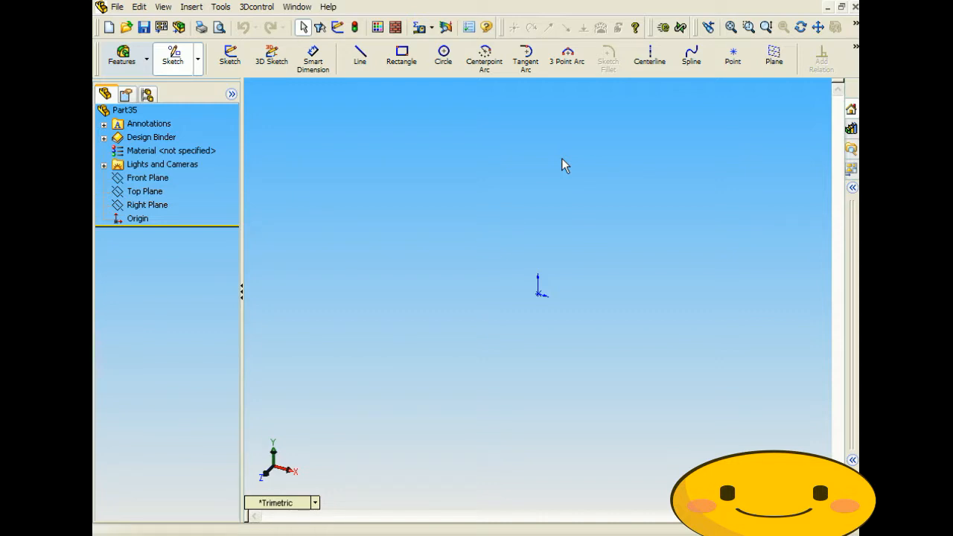
- Sketch a partial ellipse on the front plane, centred on the origin, radii about 68.4 and 14 mm, leaving a gap in the upper right
left_click(219, 8)
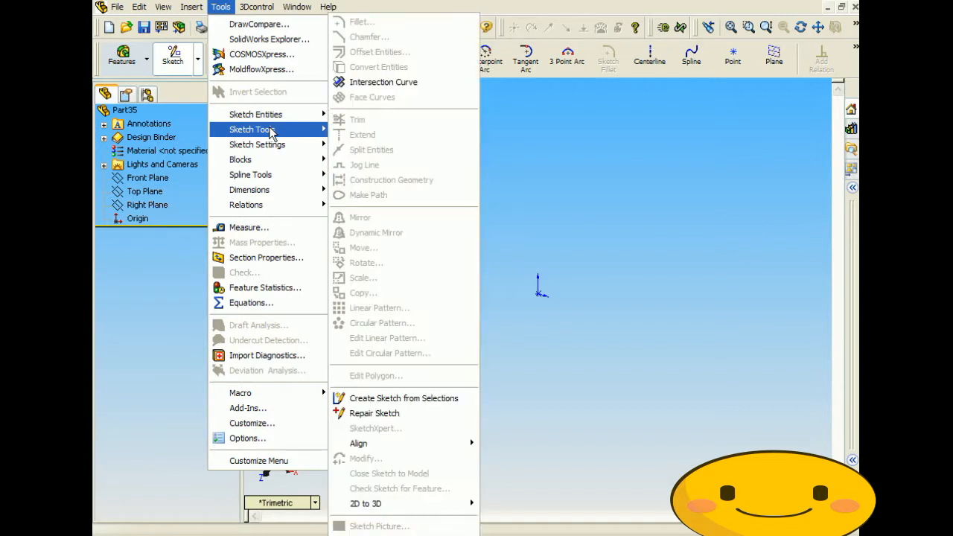
mouse_move(257, 115)
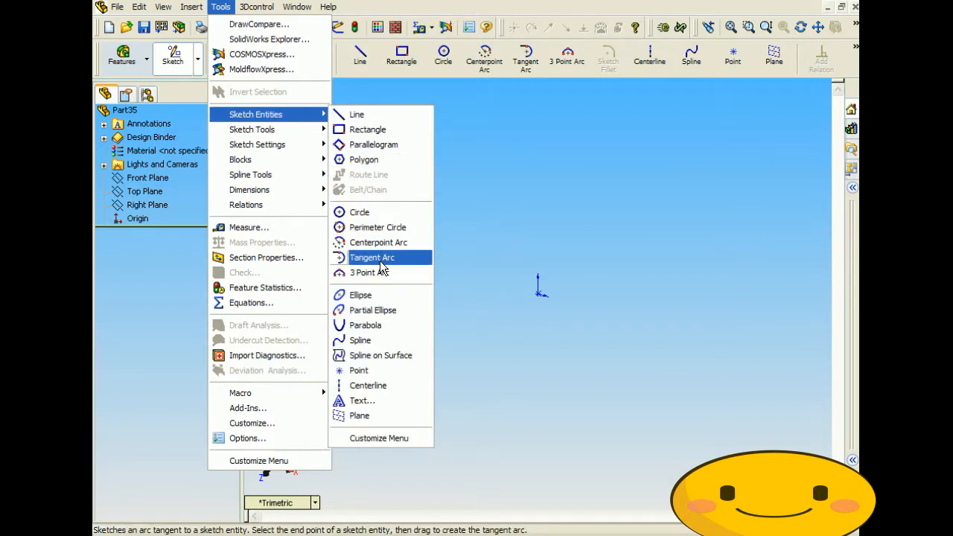
left_click(368, 312)
left_click(412, 165)
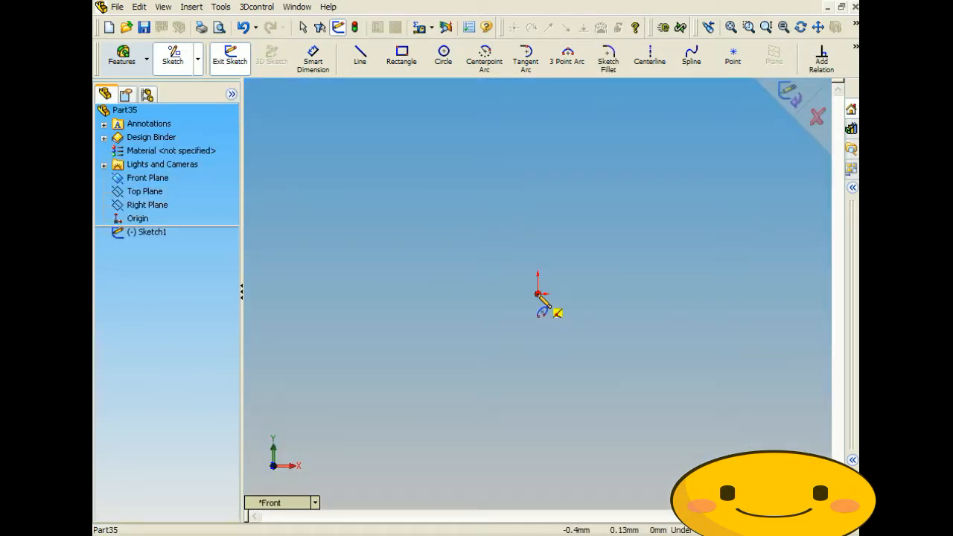
left_click(538, 293)
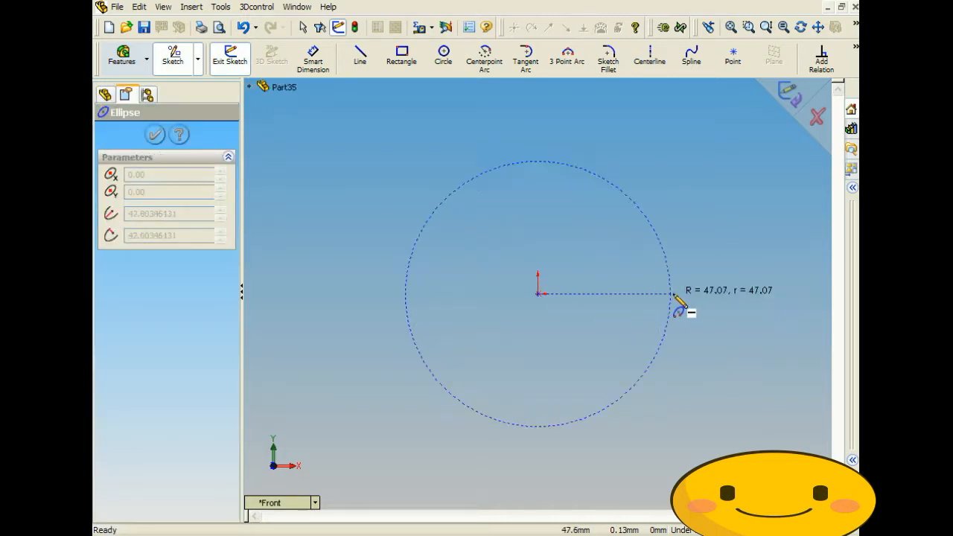
left_click(730, 295)
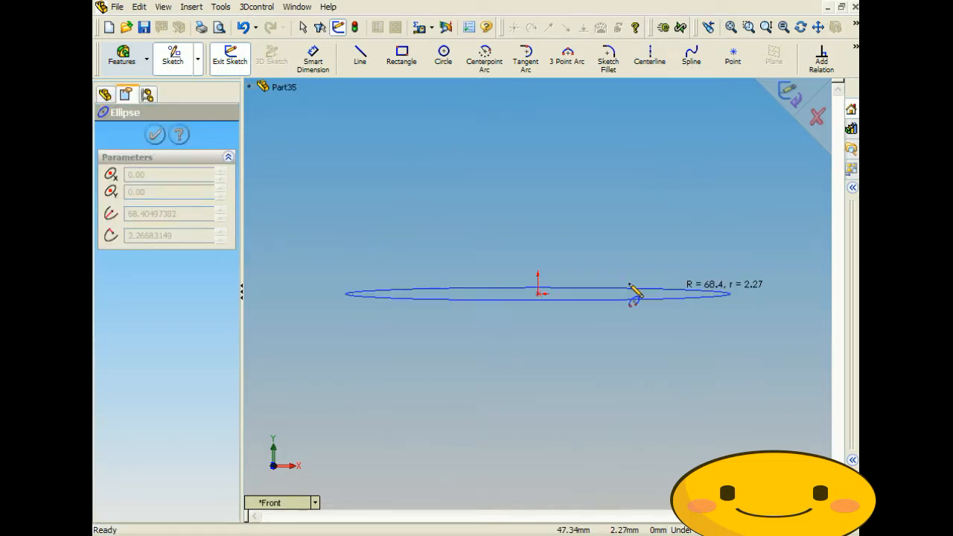
left_click(539, 256)
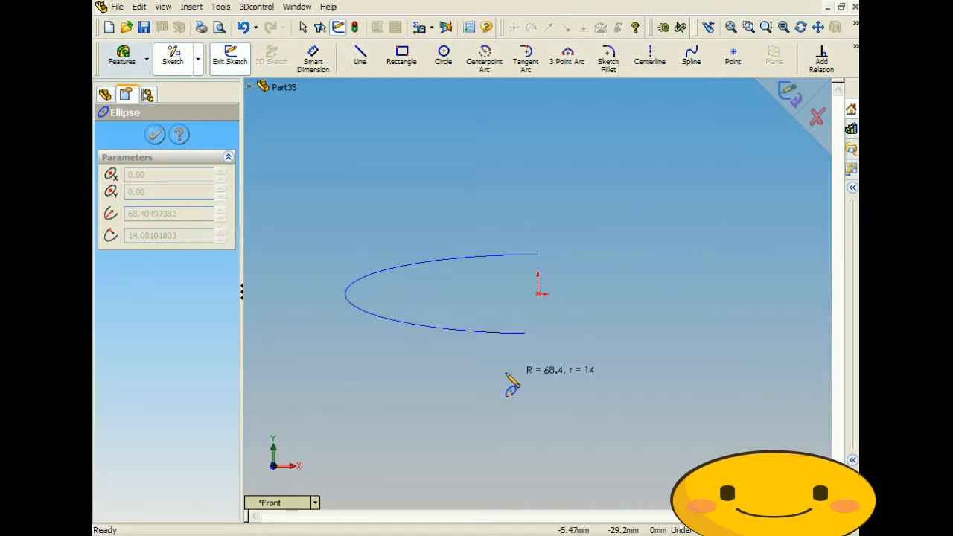
left_click(676, 267)
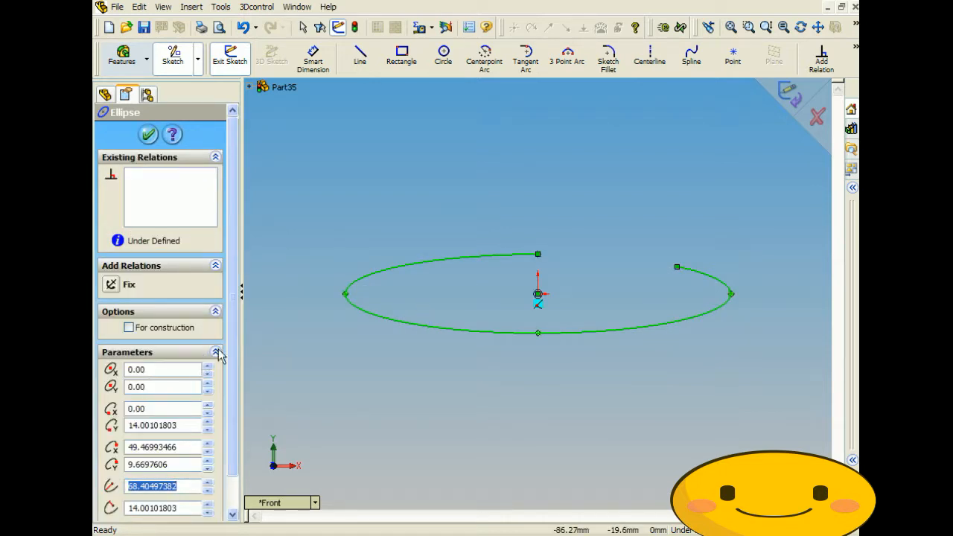
- Set the partial ellipse's major radius to 70 mm and its minor radius to 15 mm, and accept it
left_click_drag(231, 348, 228, 392)
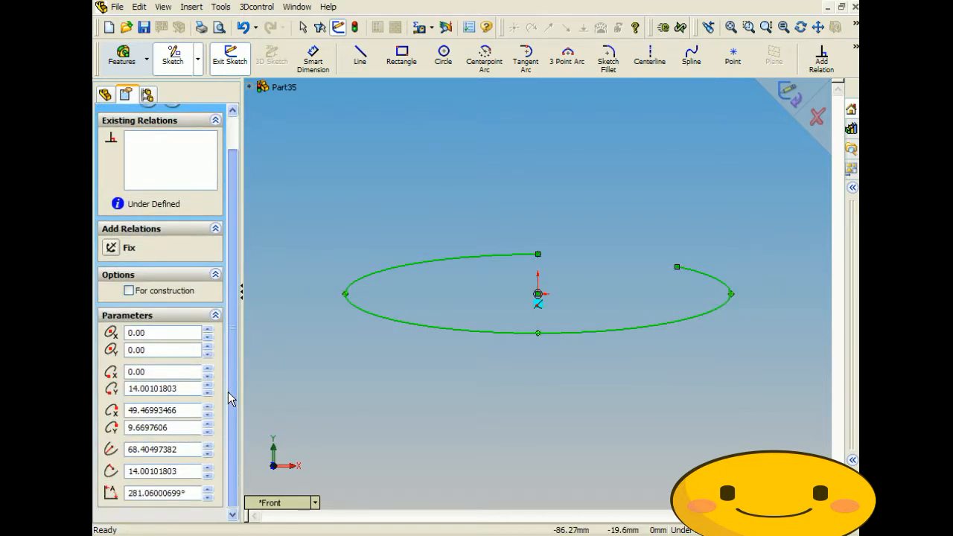
double_click(184, 449)
type("10")
key("BackSpace")
key("BackSpace")
type("70")
double_click(184, 471)
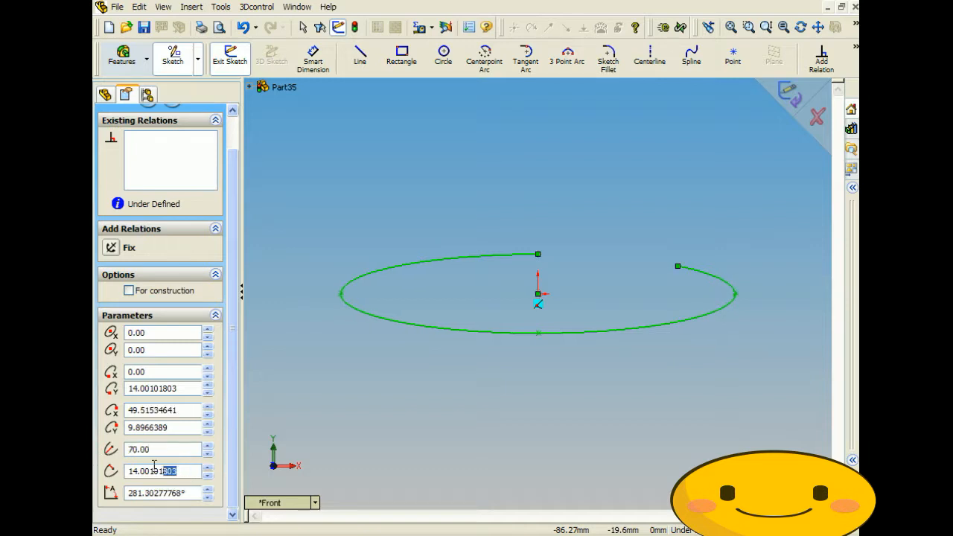
type("15")
left_click_drag(234, 194, 232, 152)
left_click(148, 135)
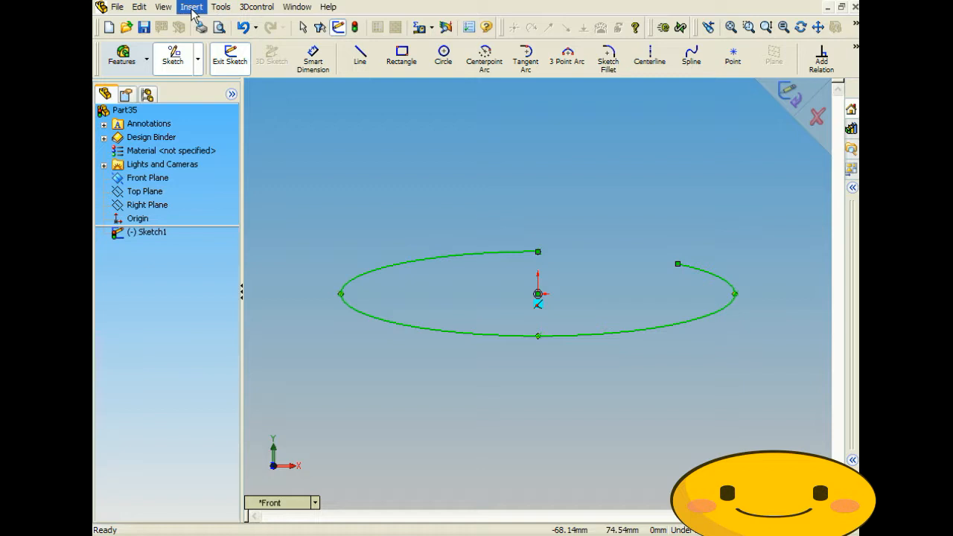
left_click(221, 7)
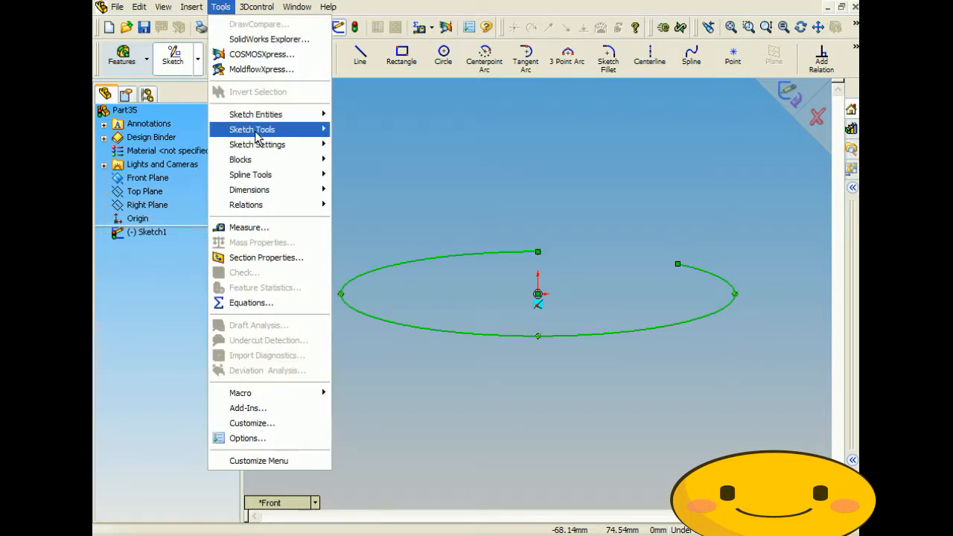
mouse_move(250, 128)
left_click(372, 151)
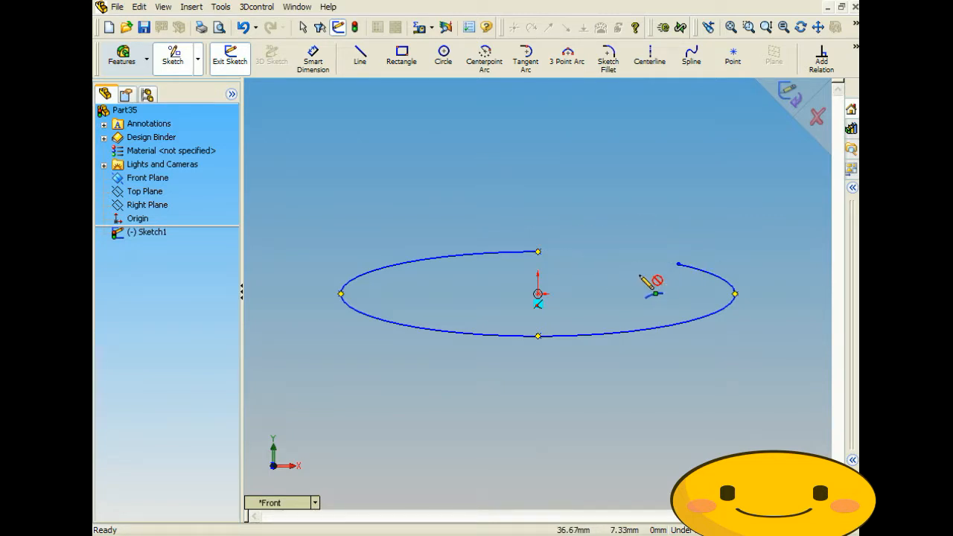
- Dimension the horizontal distance between the partial ellipse's two open end points as 10 mm
left_click(313, 61)
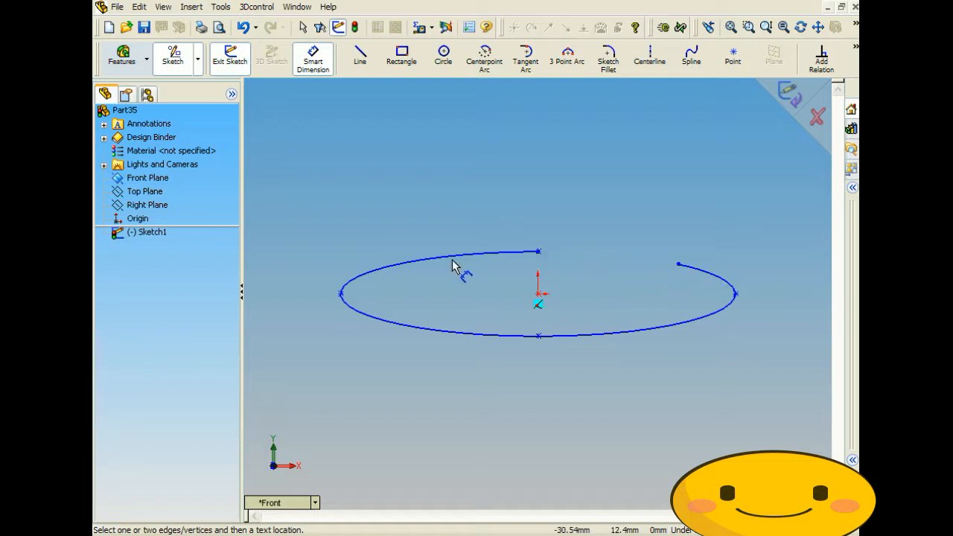
left_click(538, 252)
left_click(678, 265)
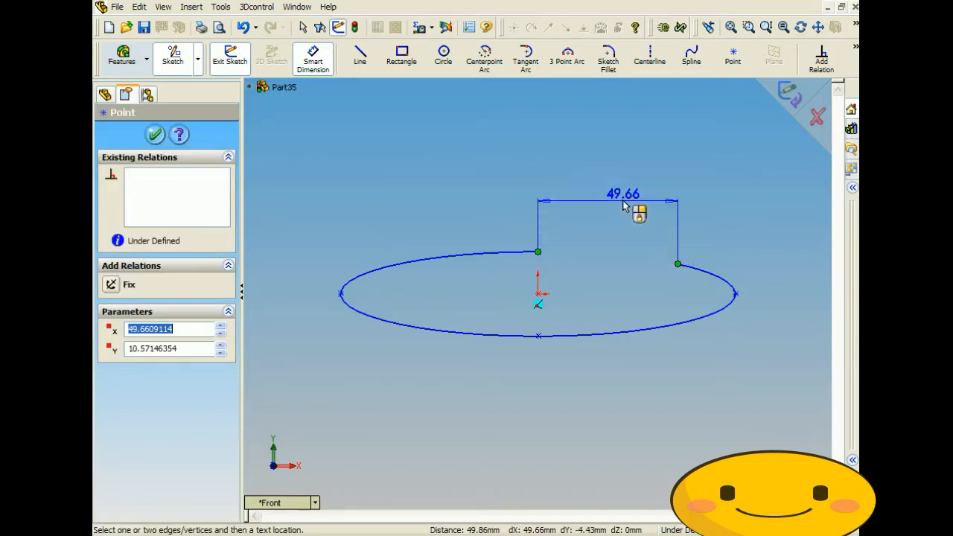
left_click(633, 147)
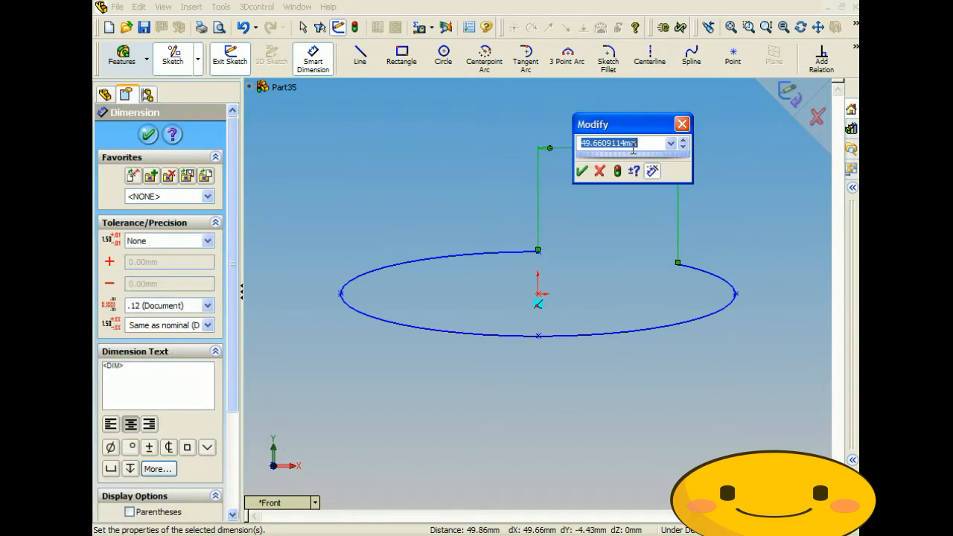
type("10")
key("Return")
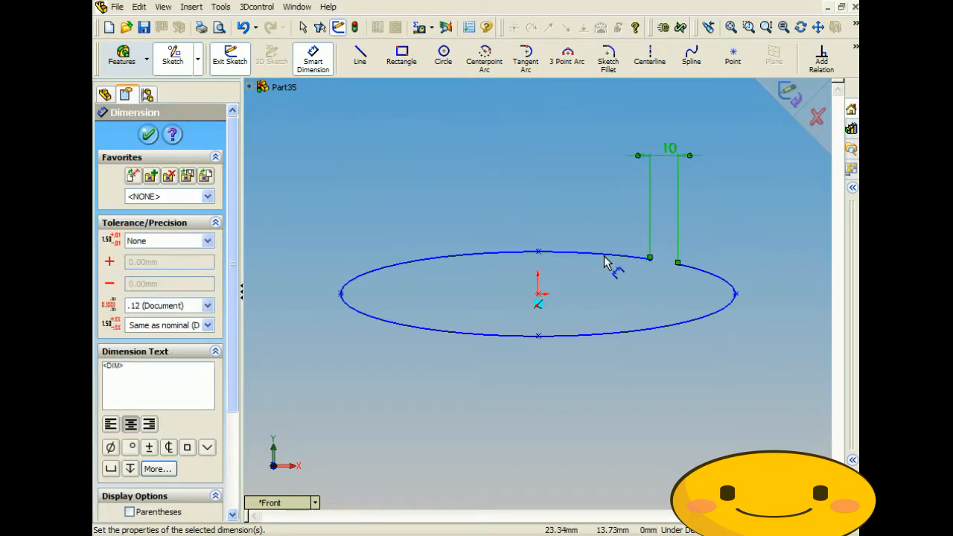
- Set the gap dimension between the partial ellipse's end points to 70 mm
double_click(669, 150)
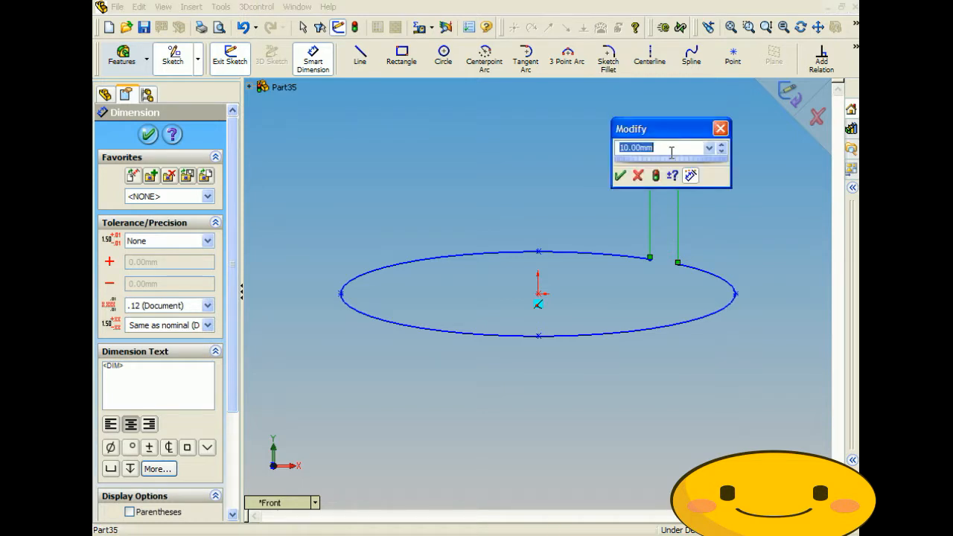
type("70")
key("Return")
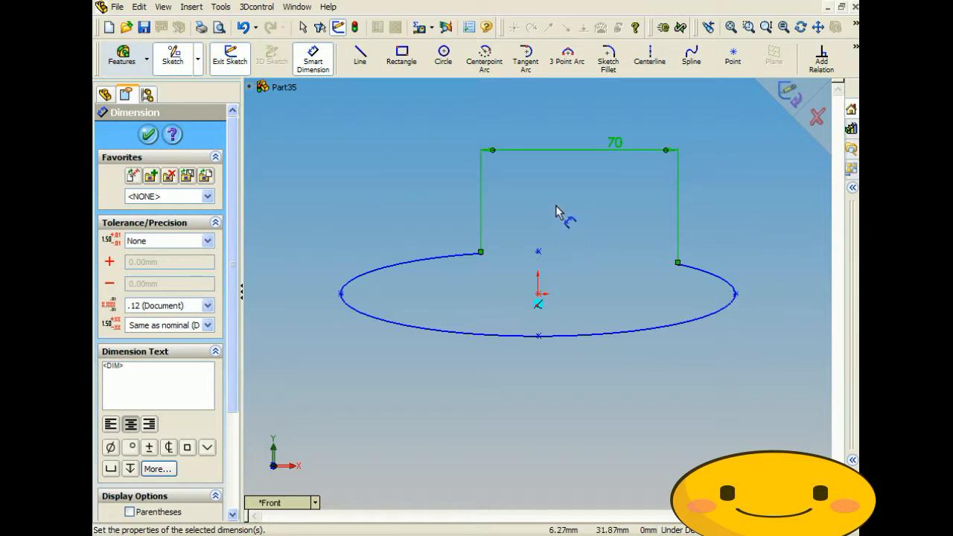
- Close the gap with three connected lines above the ellipse: one slanted up, one horizontal, and one slanted back about 31 mm to the other end
left_click(362, 59)
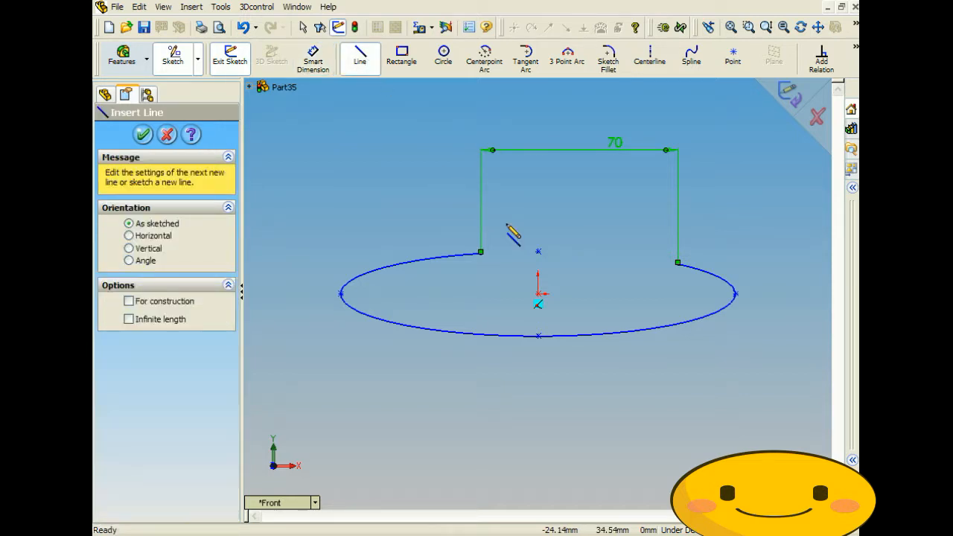
left_click(480, 253)
left_click(533, 181)
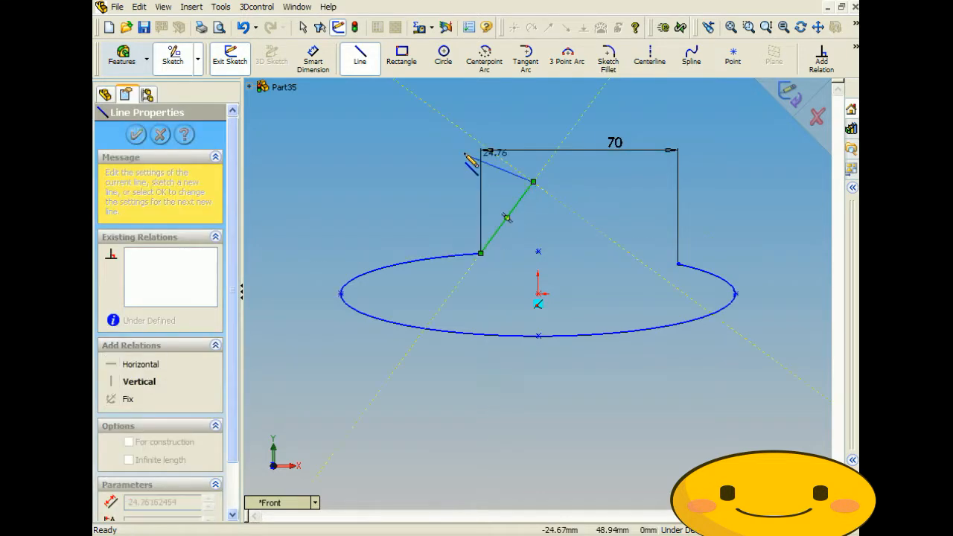
left_click(705, 181)
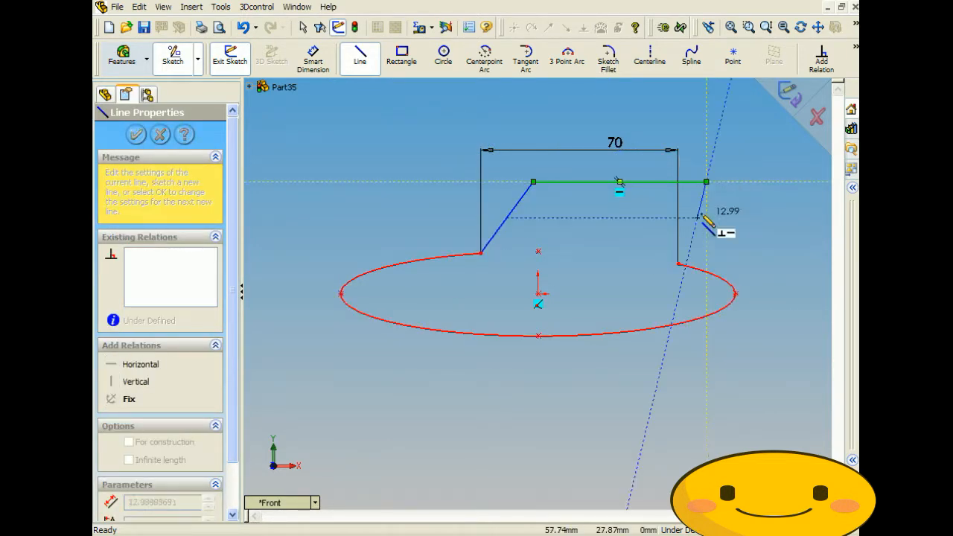
left_click(677, 264)
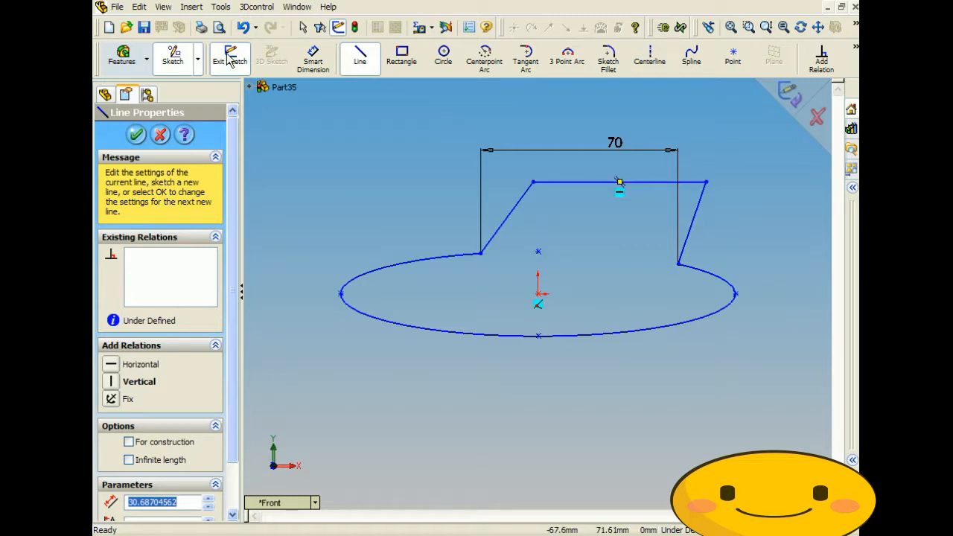
- Extrude the closed profile 10 mm as a blind boss from the sketch plane
left_click(123, 55)
left_click(230, 56)
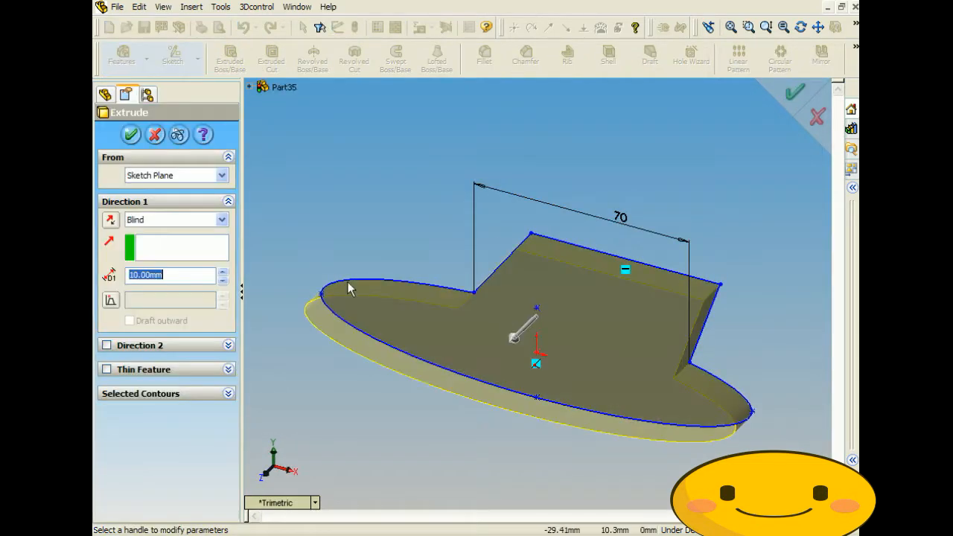
left_click(131, 135)
middle_click_drag(455, 253, 436, 323)
middle_click_drag(602, 362, 294, 336)
middle_click_drag(437, 378, 451, 379)
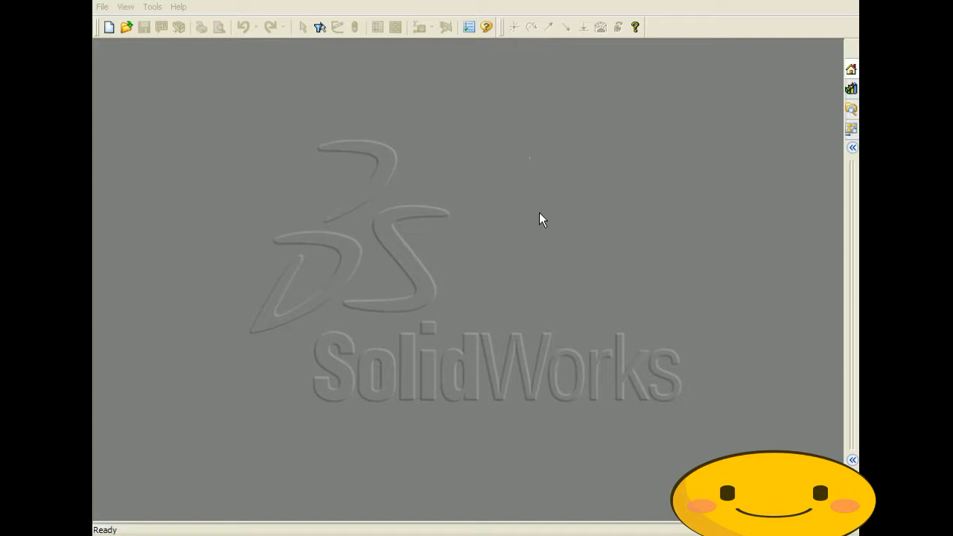
- Create a new part document
left_click(102, 7)
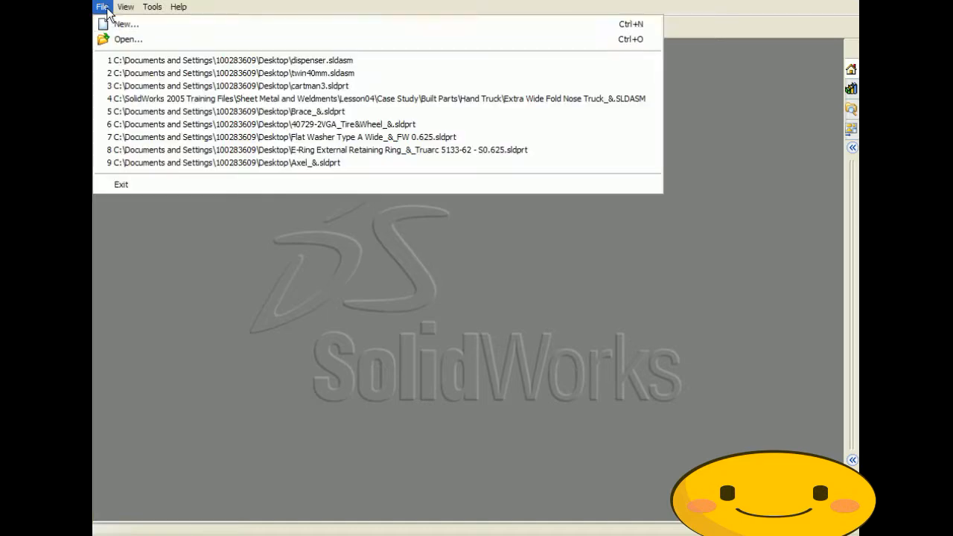
left_click(126, 23)
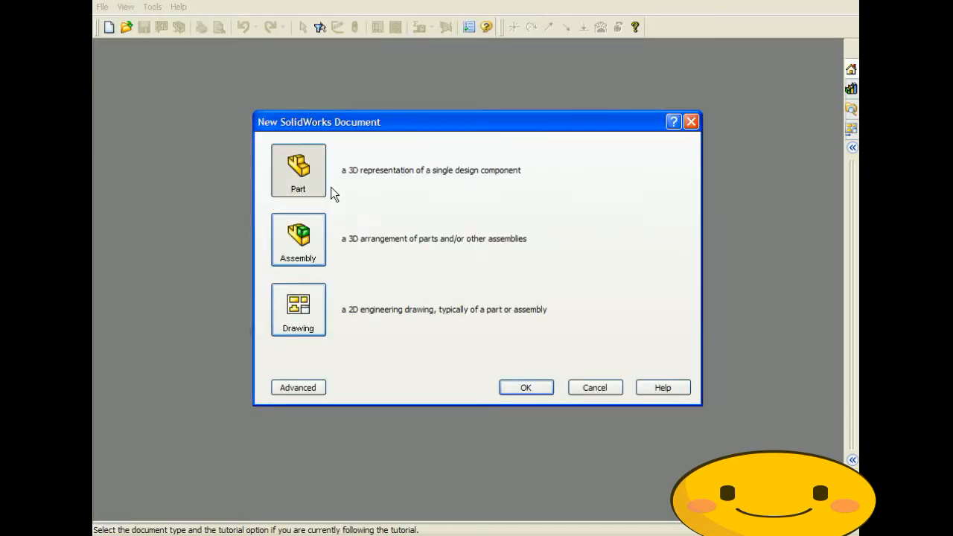
left_click(527, 388)
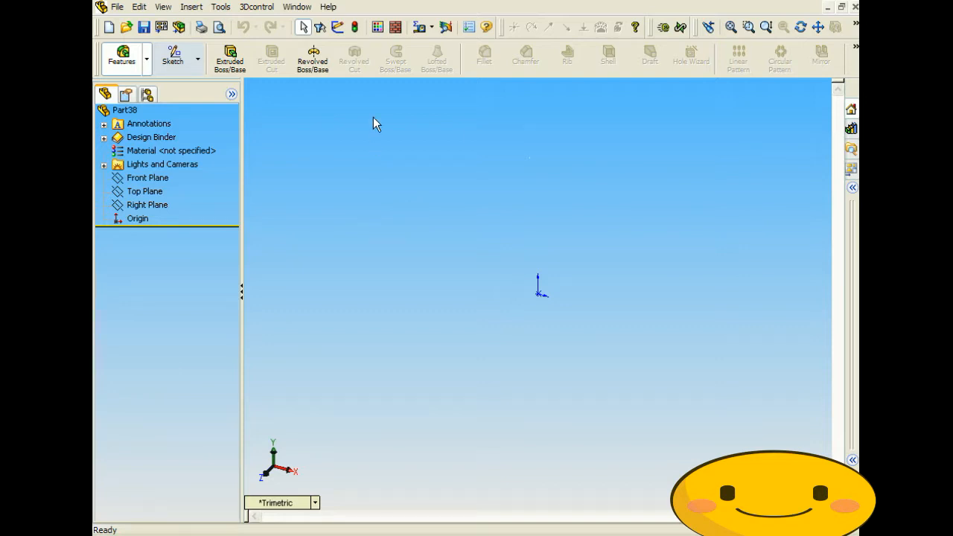
- Sketch a parabola on the Front Plane with its focus at the origin, apex about 180 mm above, from about (-486, -148) to (871, -876)
left_click(221, 6)
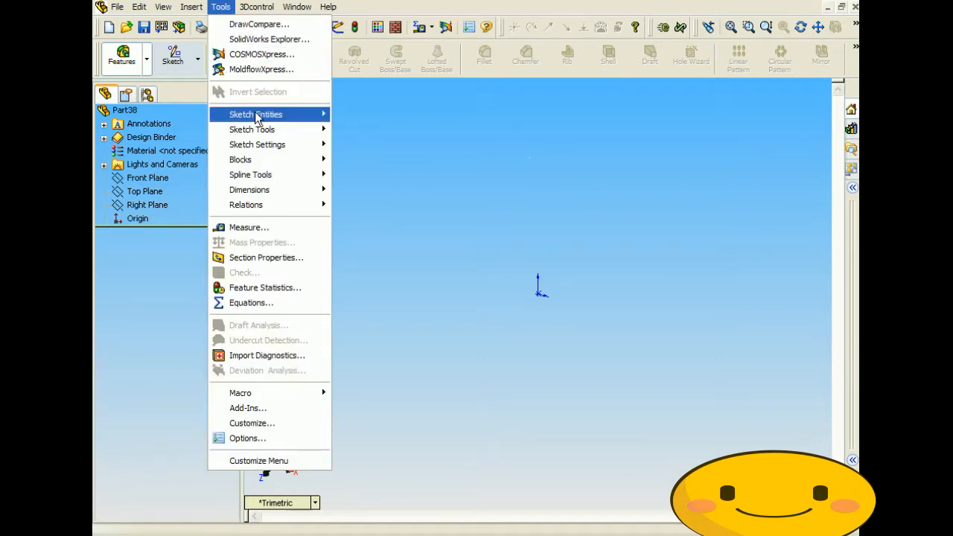
mouse_move(256, 117)
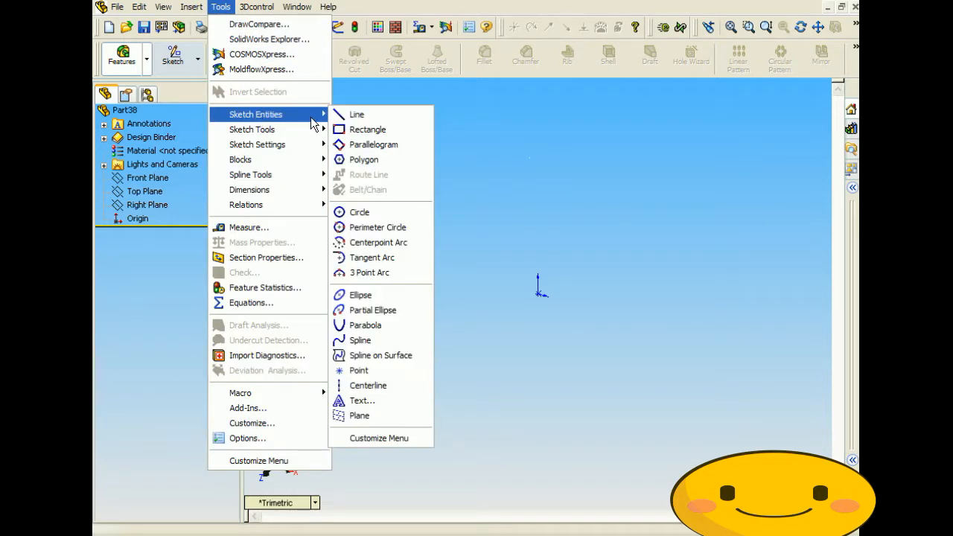
left_click(374, 331)
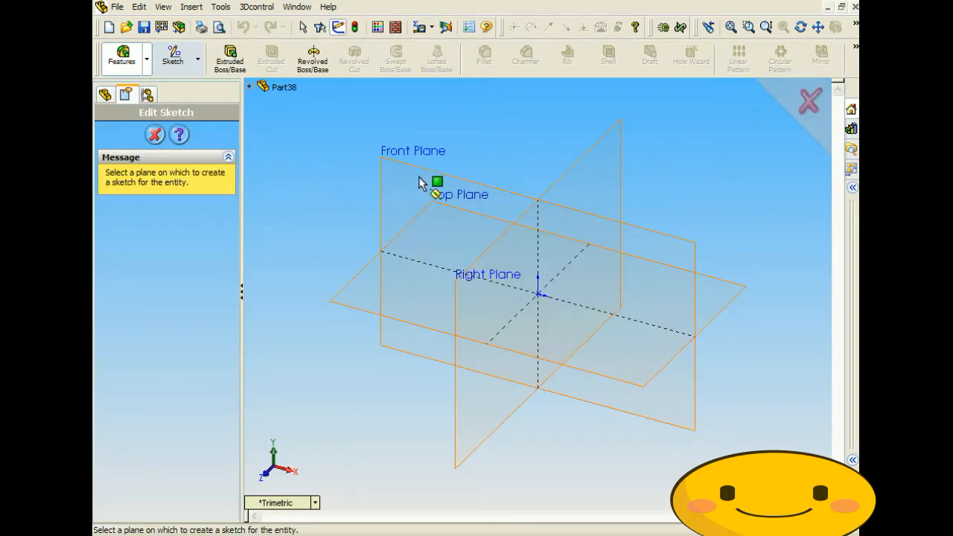
left_click(422, 174)
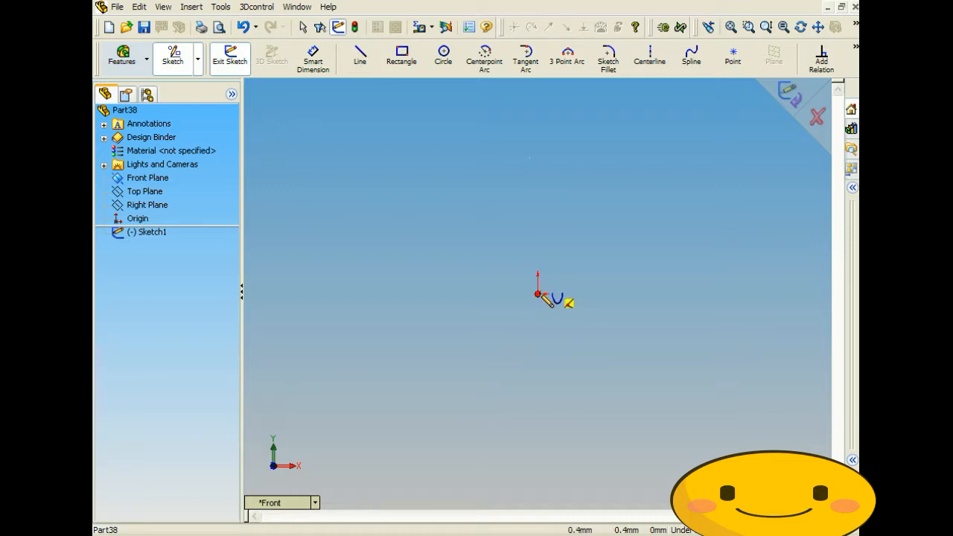
left_click(538, 293)
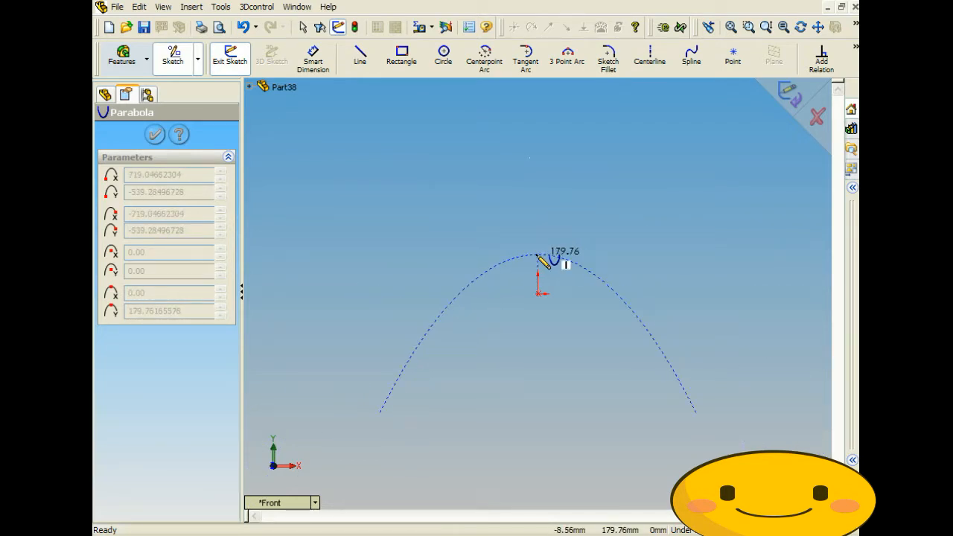
left_click(538, 256)
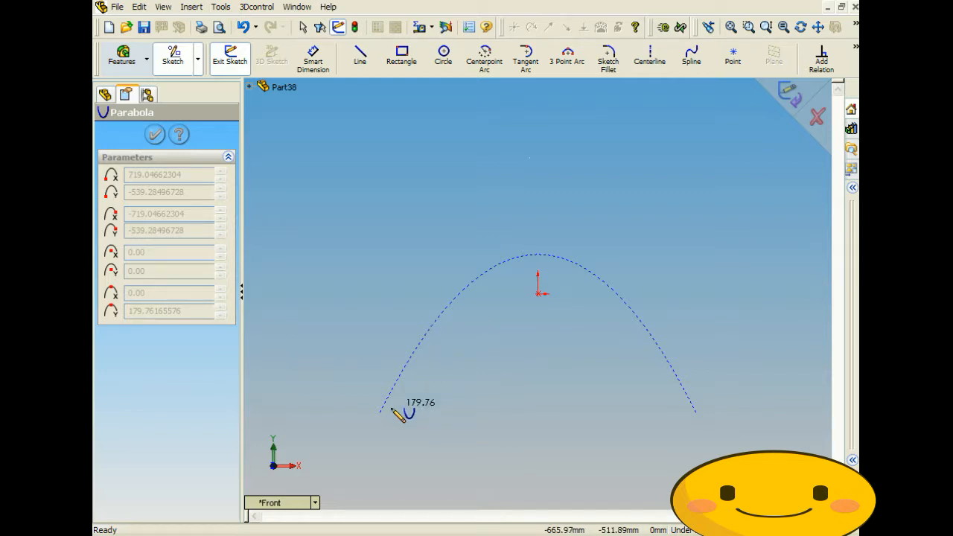
left_click(432, 324)
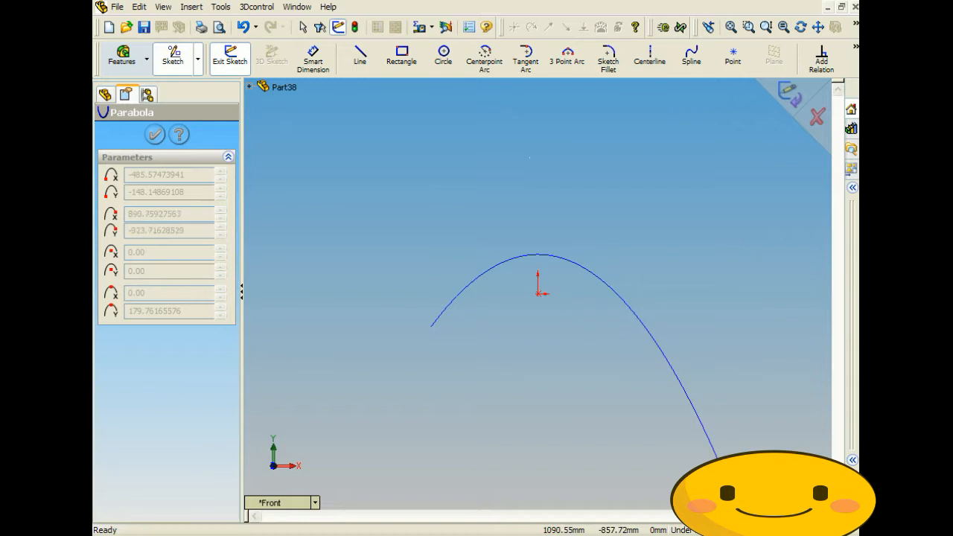
left_click(716, 456)
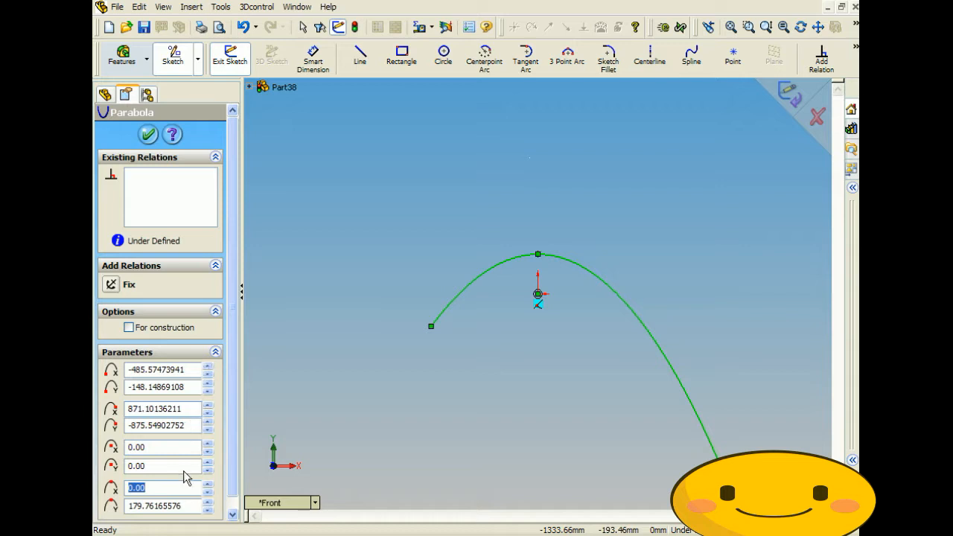
- Adjust the parabola's parameters to skew it, with its apex at about (-57, 233) and its far end at about (1347, -783)
left_click(208, 503)
left_click_drag(208, 503, 209, 511)
left_click_drag(210, 370, 209, 406)
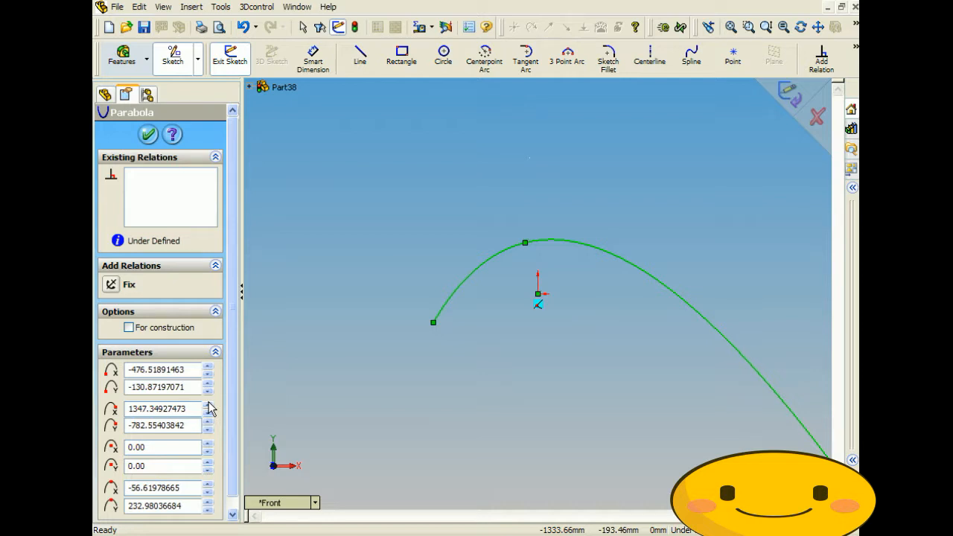
- Stretch the parabola sideways by increasing its far end point's X coordinate to about 2177 mm
scroll(523, 404, "up", 5)
scroll(652, 367, "down", 3)
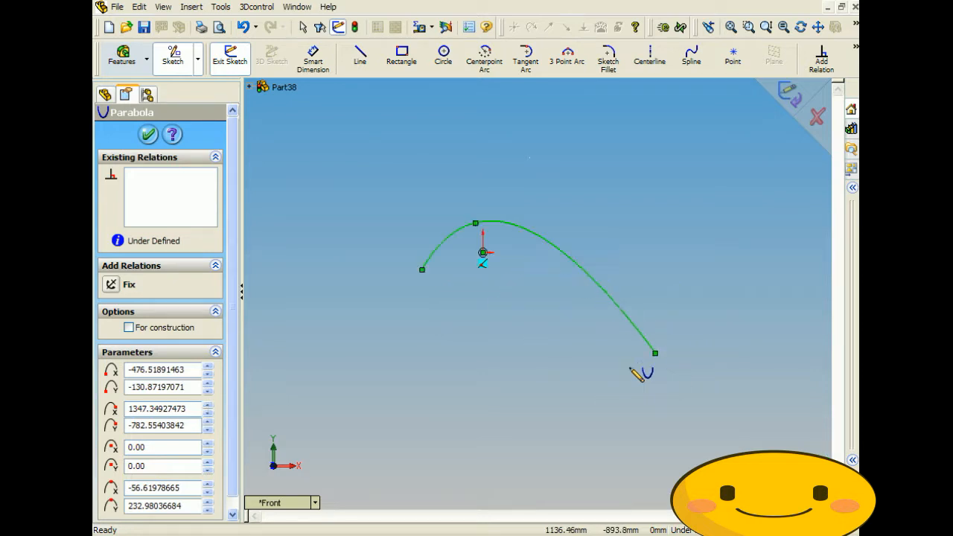
scroll(423, 271, "down", 1)
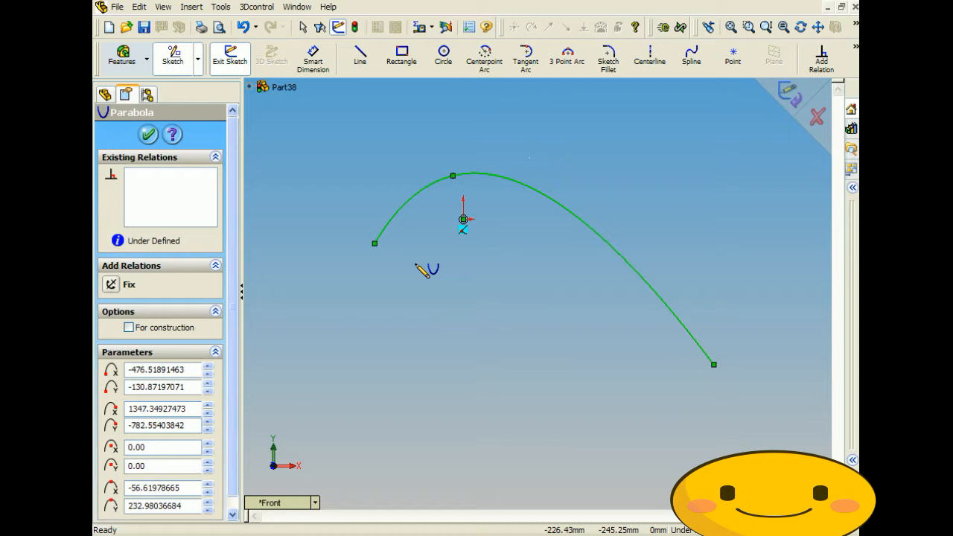
left_click_drag(208, 406, 208, 406)
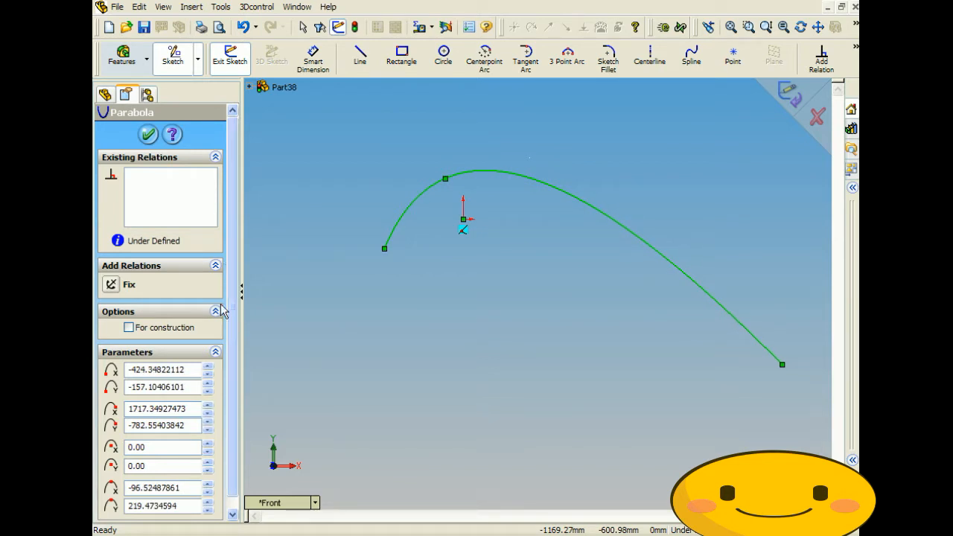
left_click_drag(208, 405, 207, 408)
key("z")
scroll(643, 335, "up", 1)
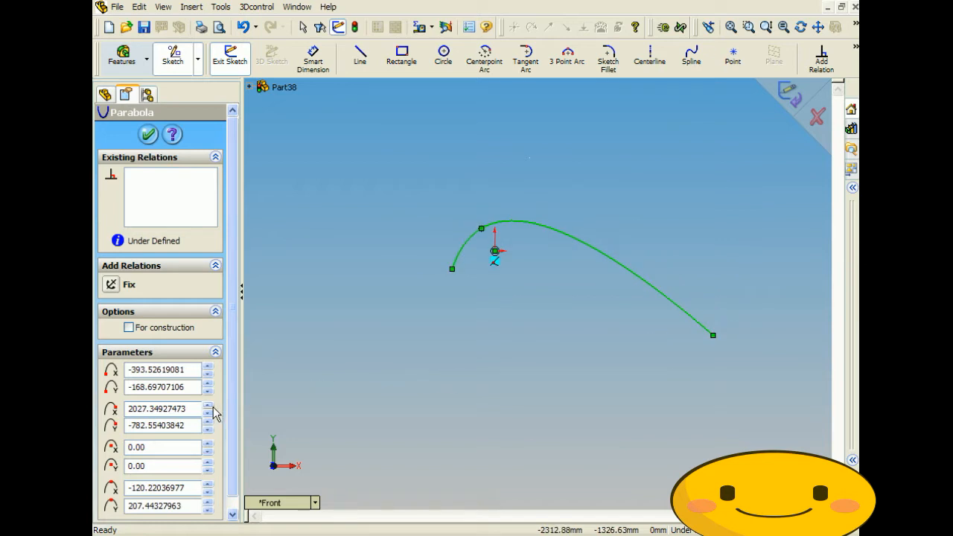
left_click_drag(207, 406, 207, 406)
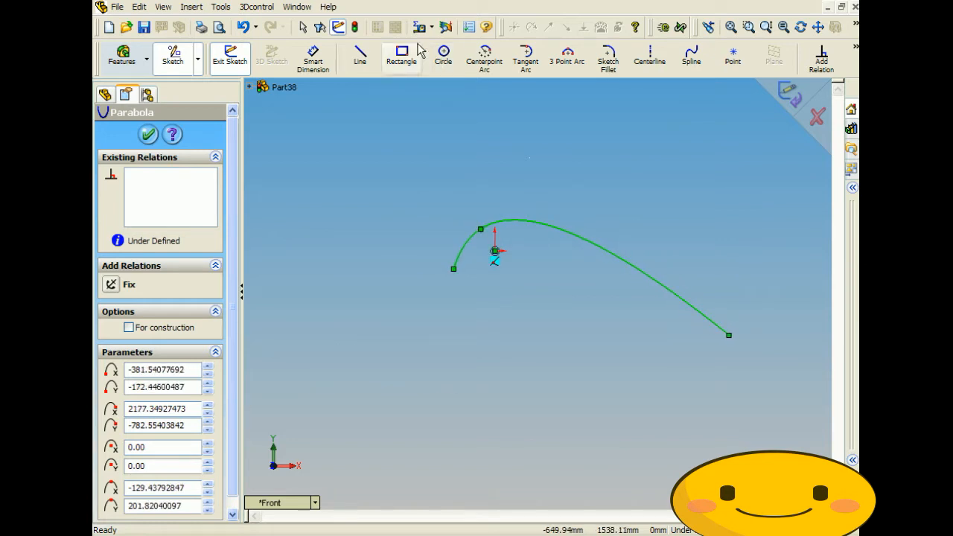
- Close the parabola with a straight line joining its two end points
left_click(360, 55)
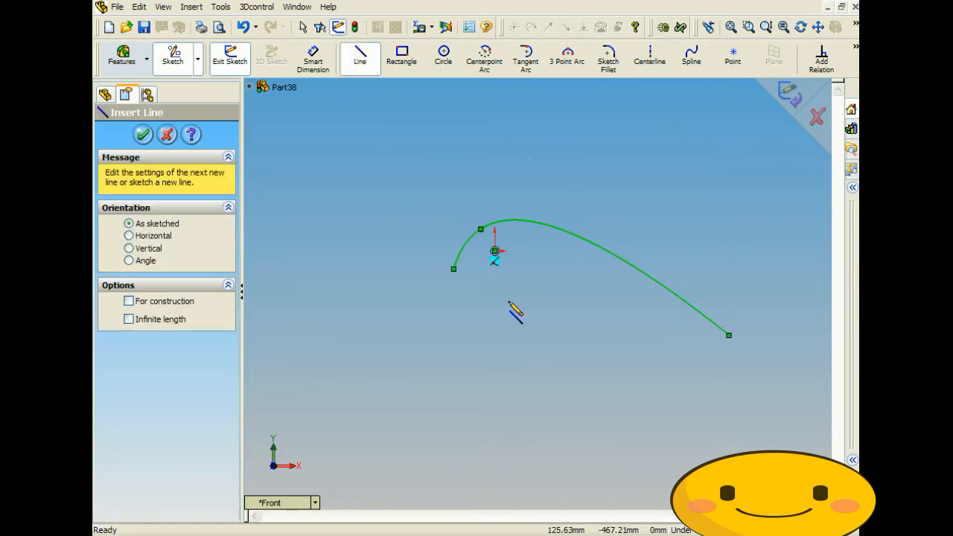
left_click(454, 269)
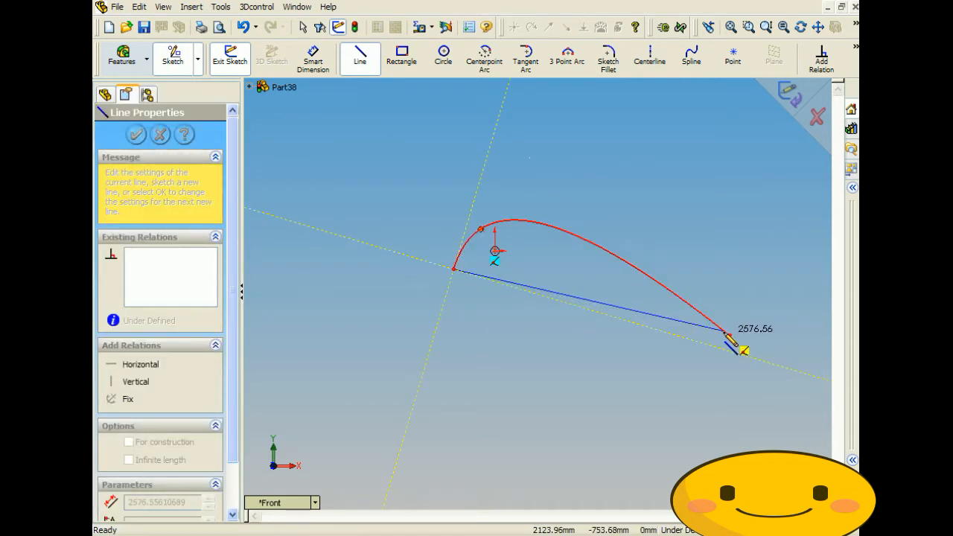
left_click(728, 335)
mouse_move(415, 256)
middle_mouse_down()
mouse_move(417, 268)
mouse_move(428, 248)
middle_mouse_up()
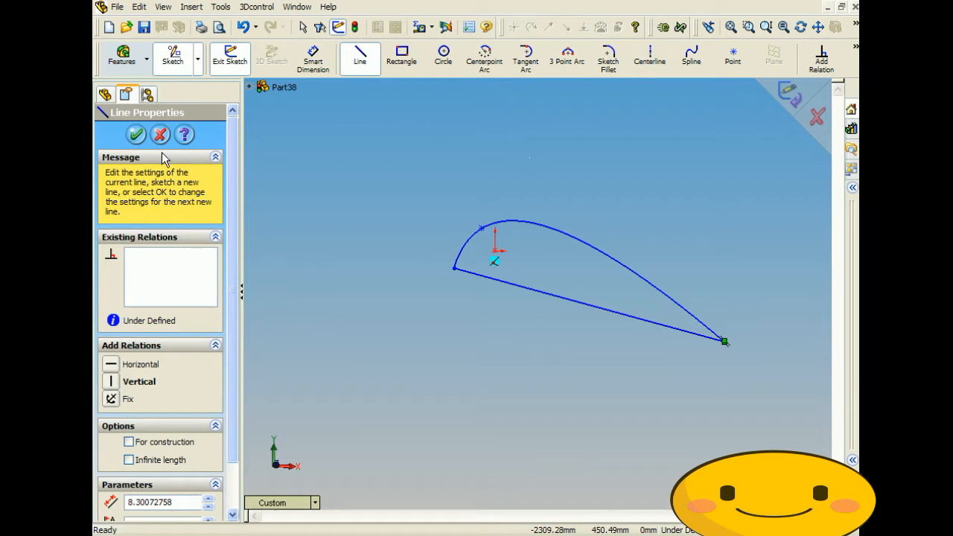
left_click(135, 136)
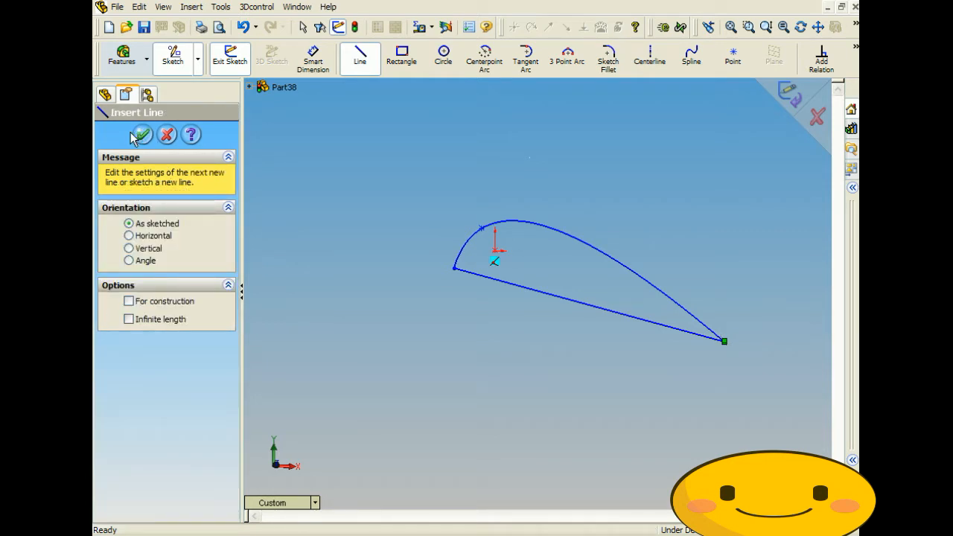